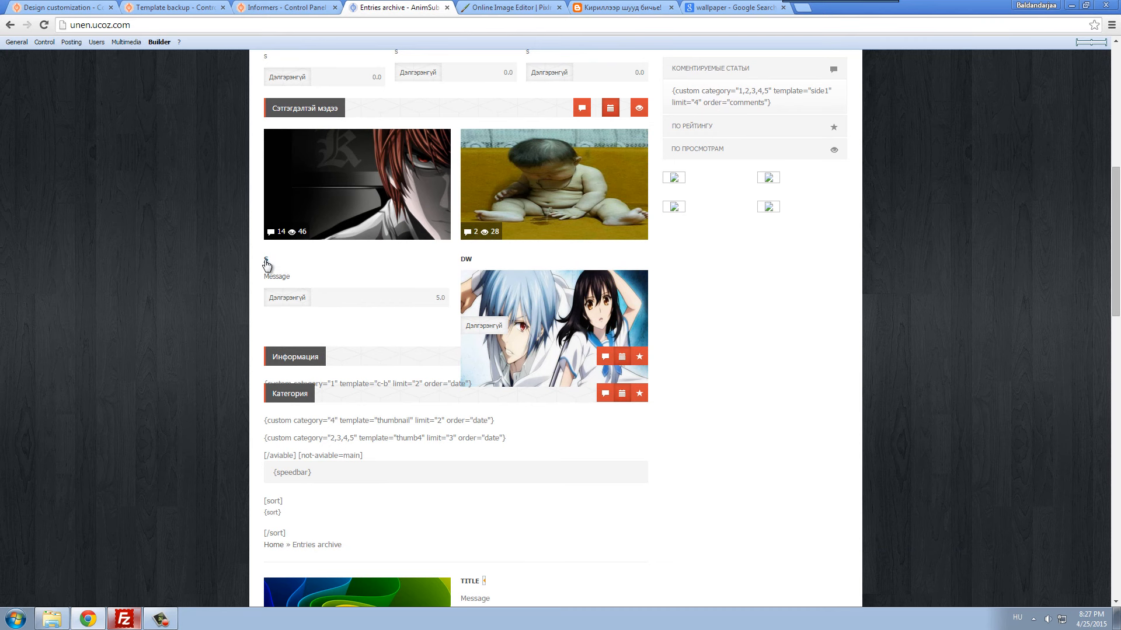
- Reload the site's home page and check the images in the "Сэтгэгдэлтэй мэдээ" news block
right_click(196, 254)
click(205, 288)
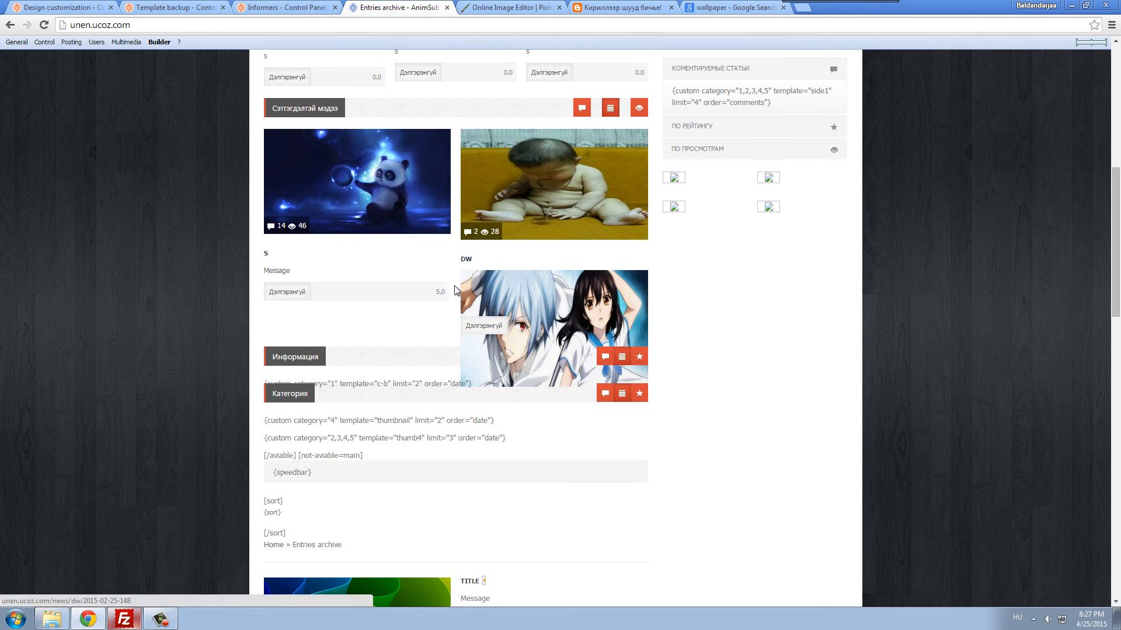
scroll(455, 290, up, 1)
scroll(442, 394, down, 2)
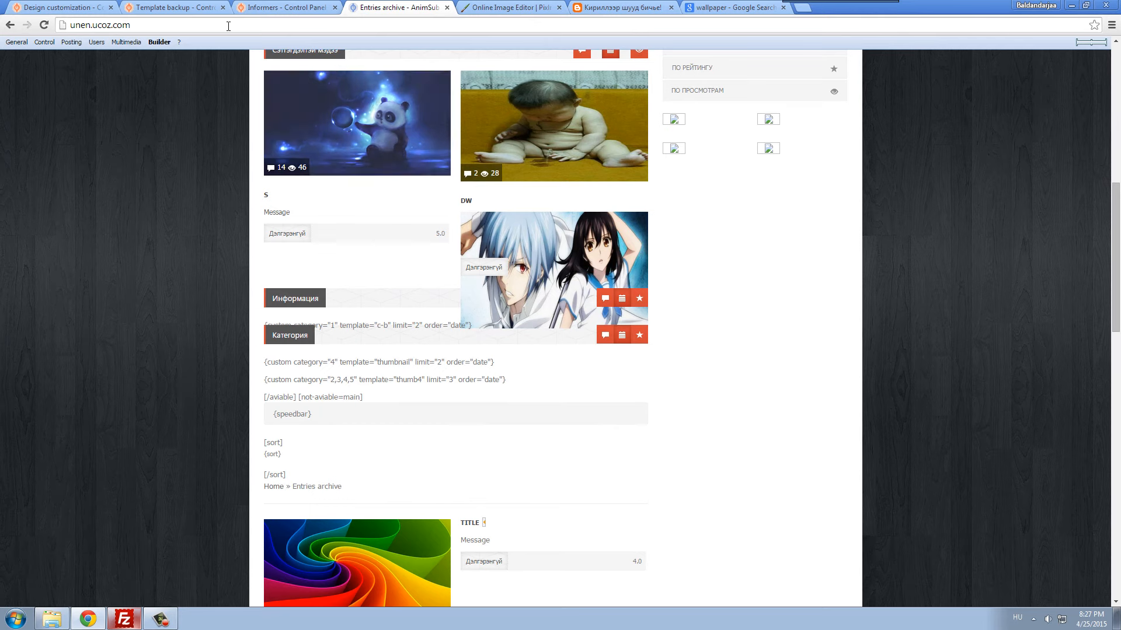
- Open the main template file from the Sleek 10.0 folder in Notepad++
click(175, 7)
click(87, 6)
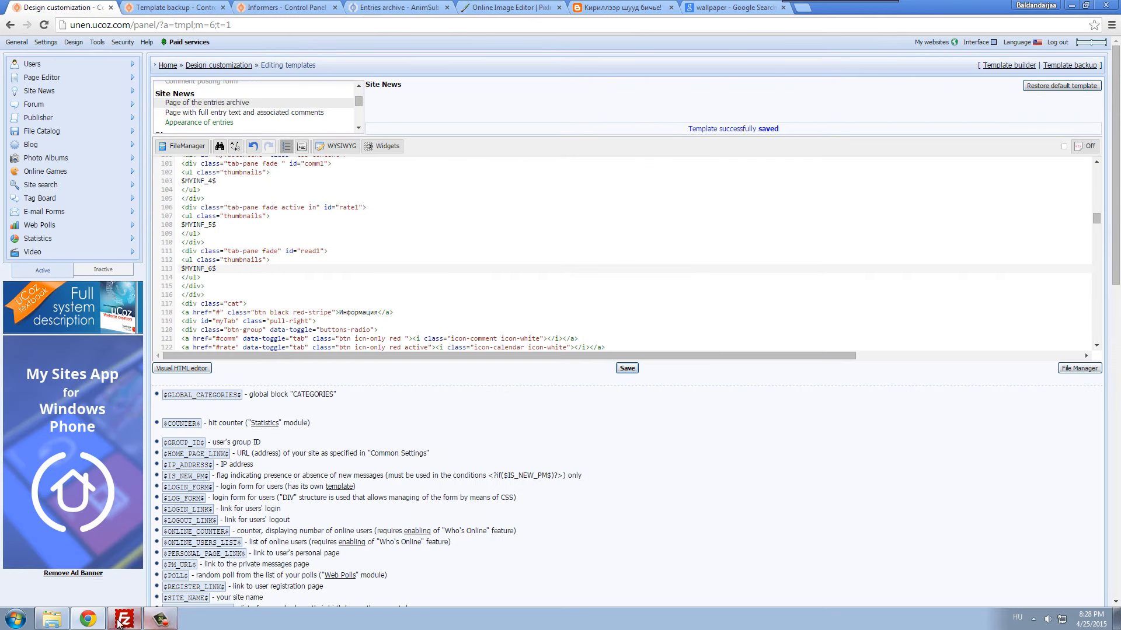
click(52, 618)
scroll(524, 444, up, 4)
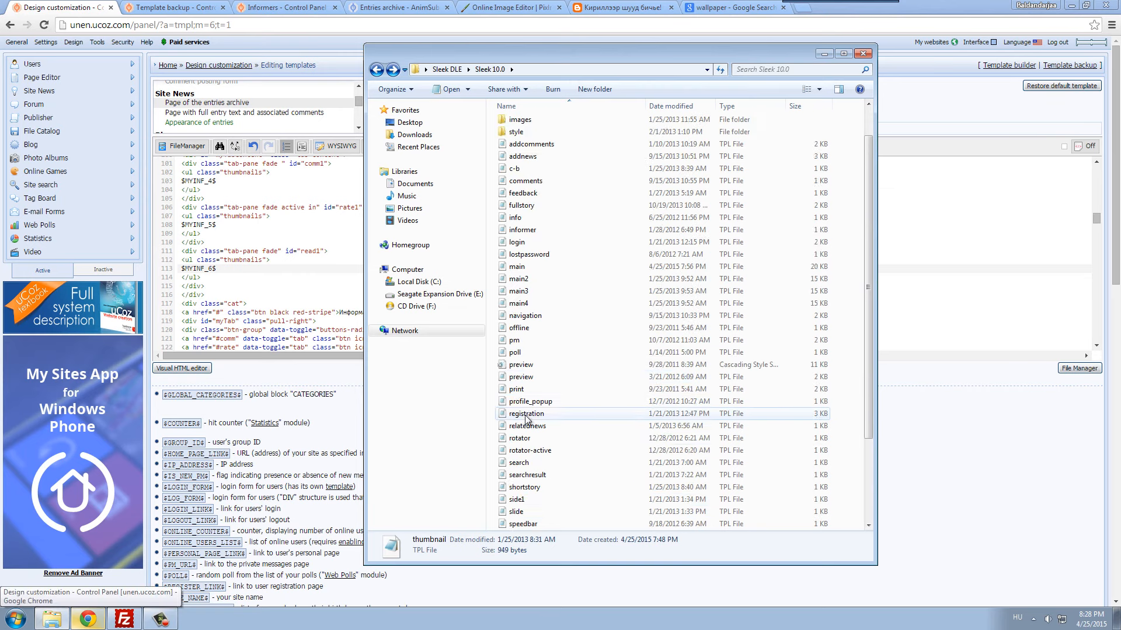
right_click(521, 310)
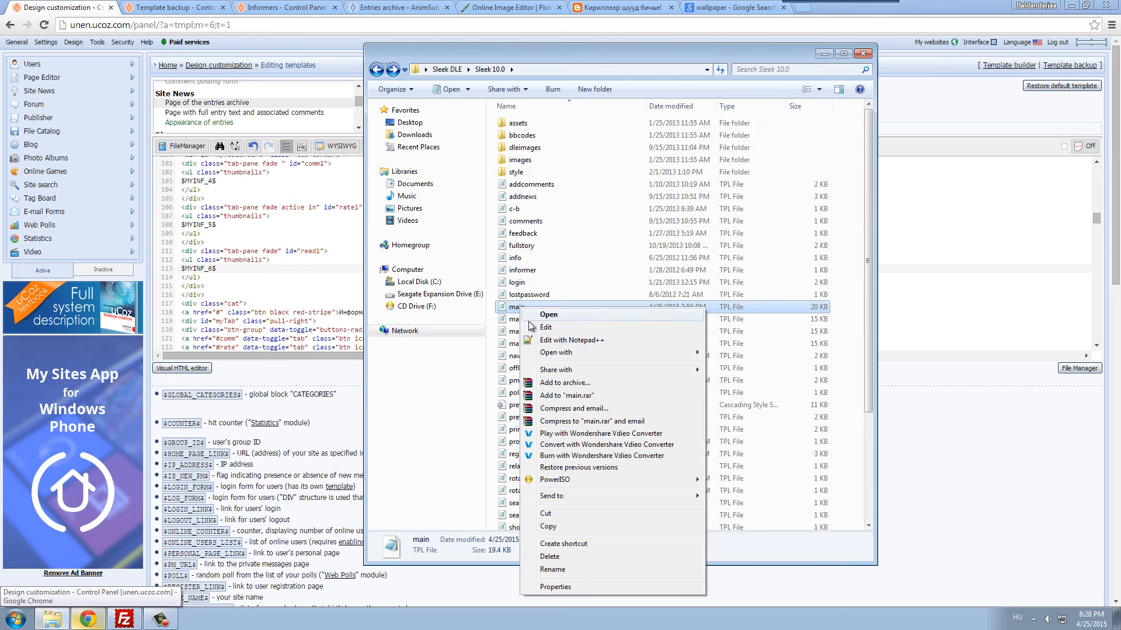
click(556, 342)
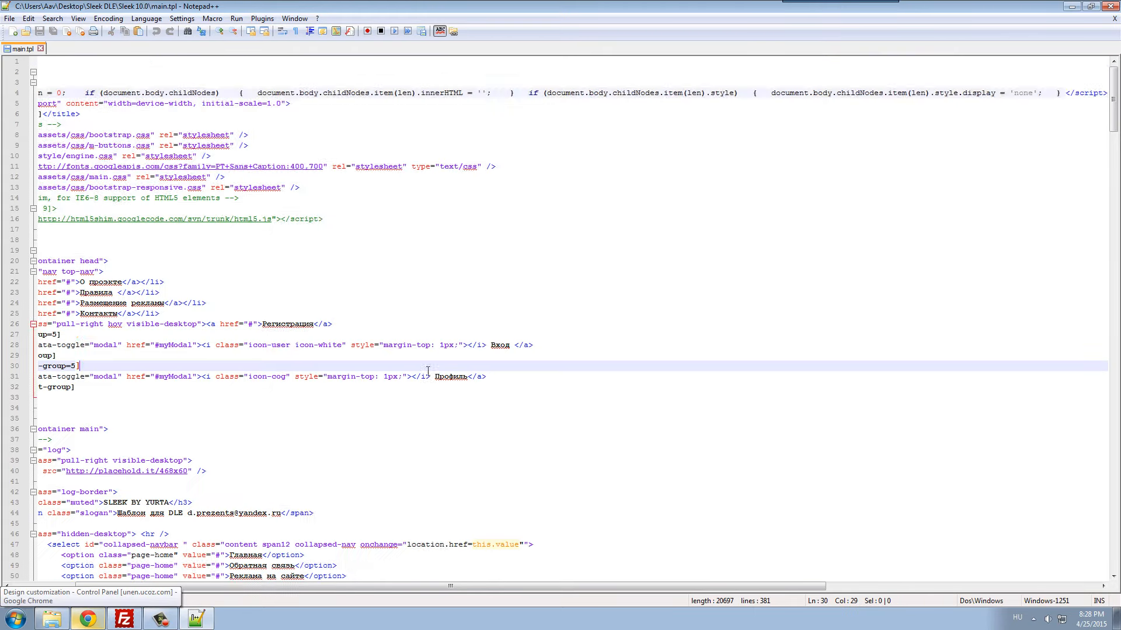
- Examine the three thumbnail template lines ordered by comments, date and reads in main.tpl
scroll(432, 372, down, 20)
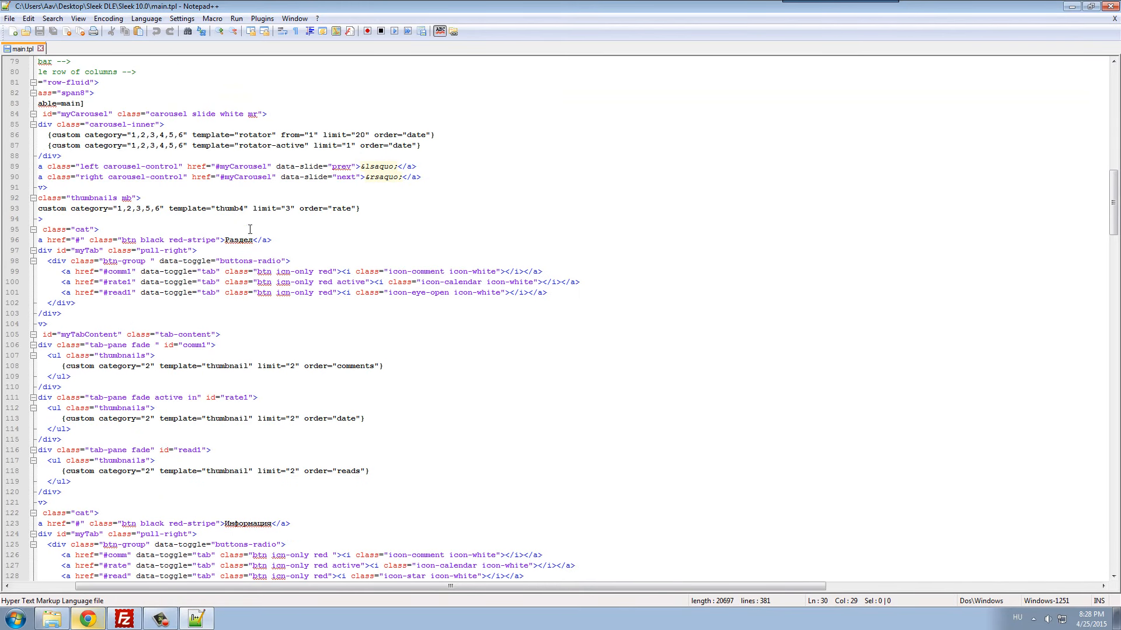
scroll(263, 257, down, 1)
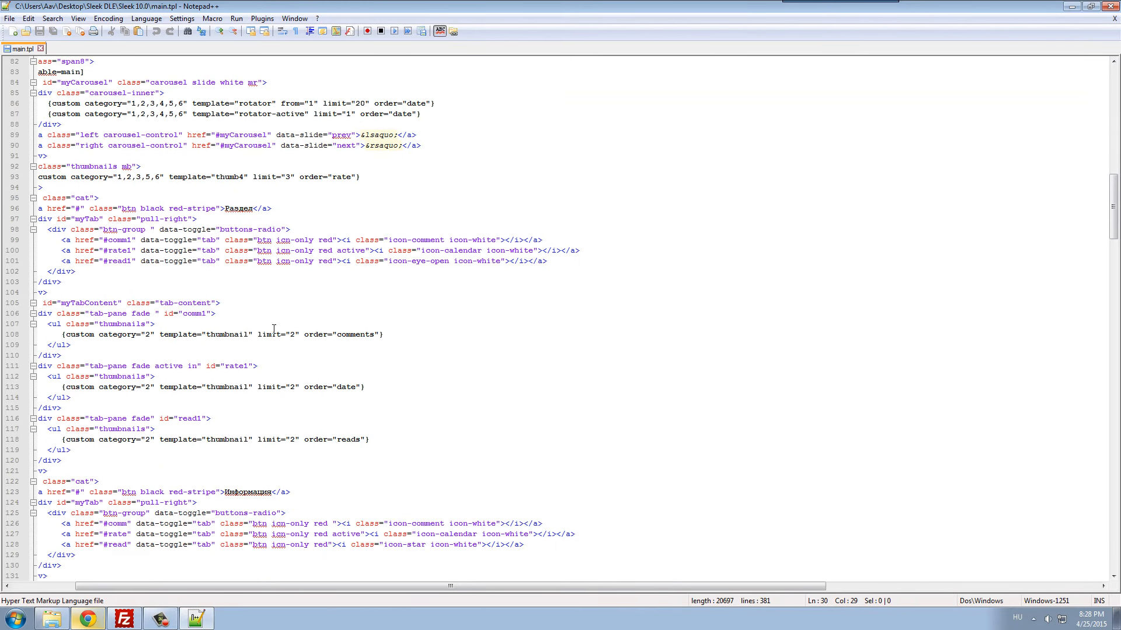
click(241, 438)
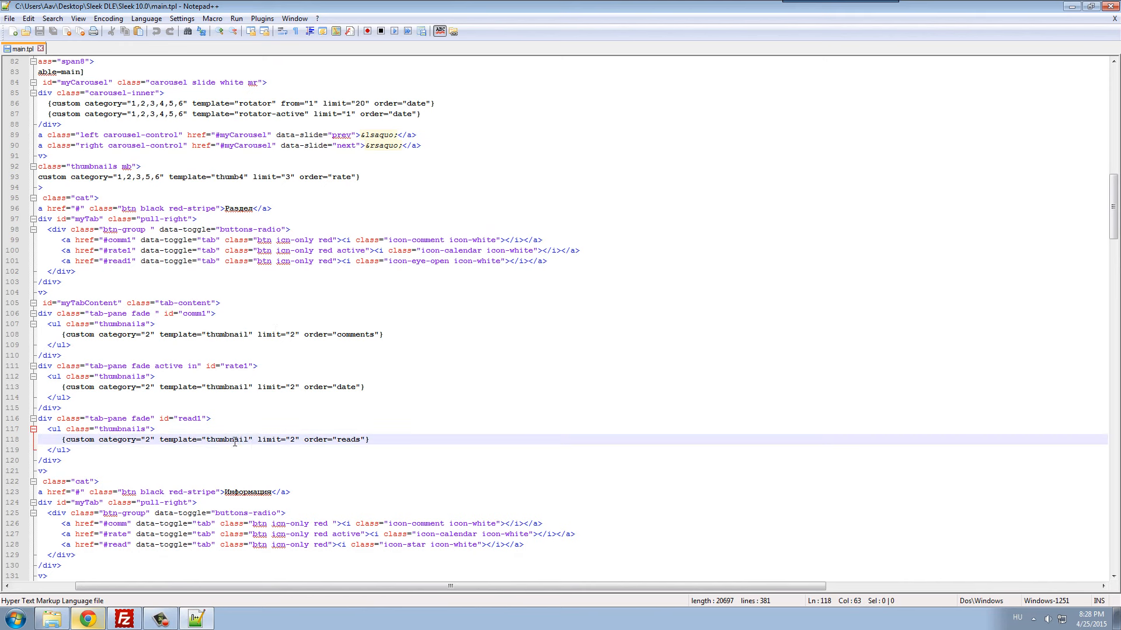
click(245, 387)
click(226, 335)
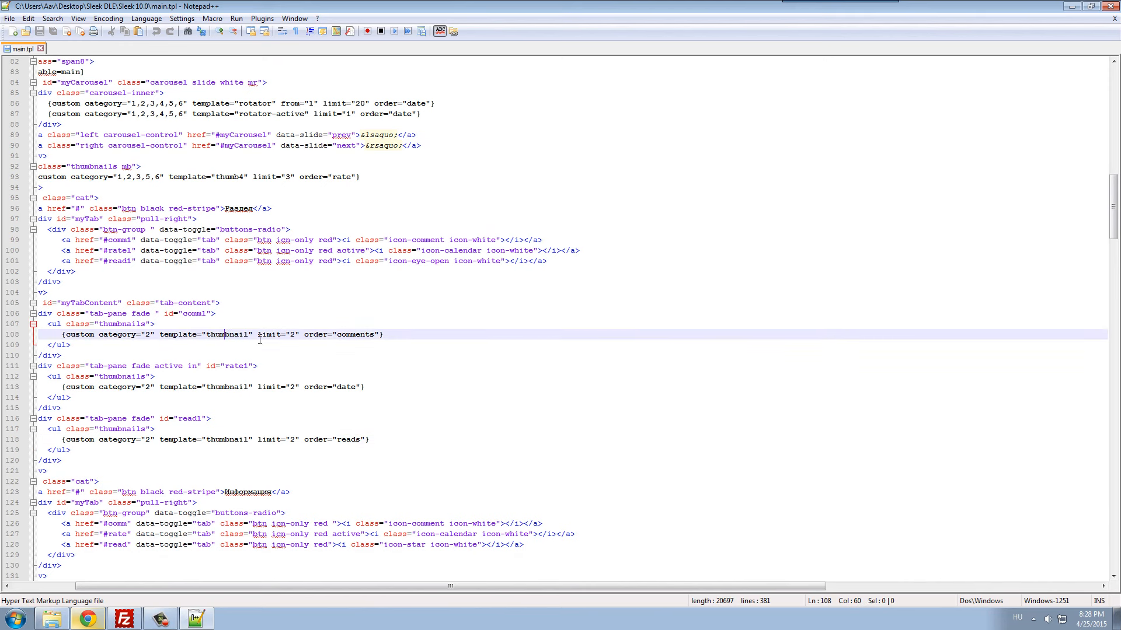
- Switch to Chrome, look over the Informers list, and return to the site's entries archive page
click(52, 618)
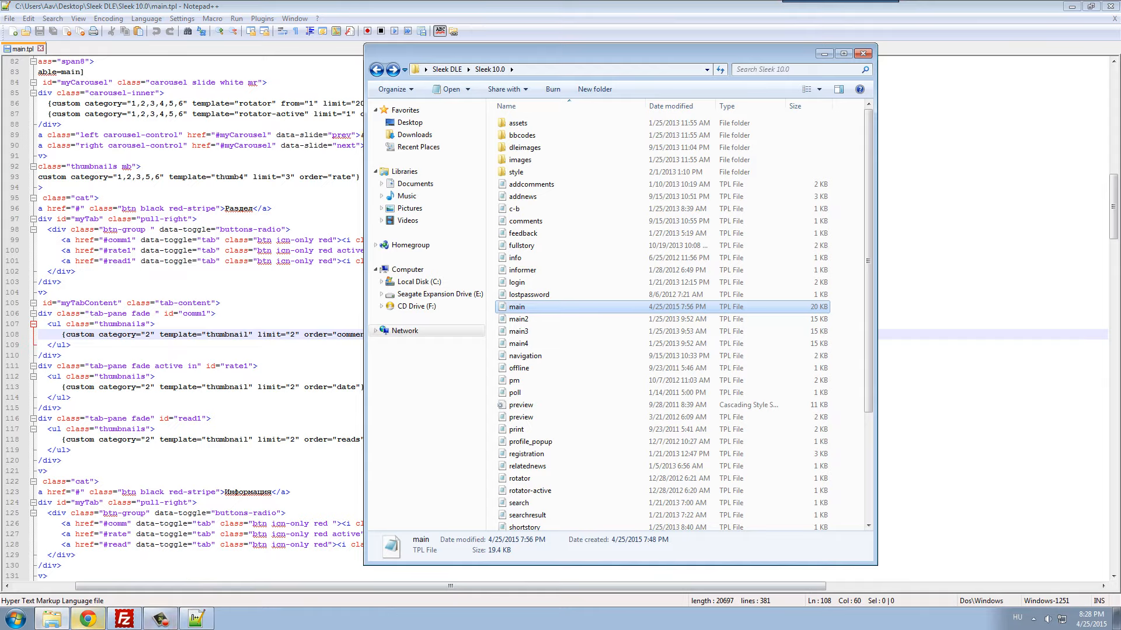
click(93, 618)
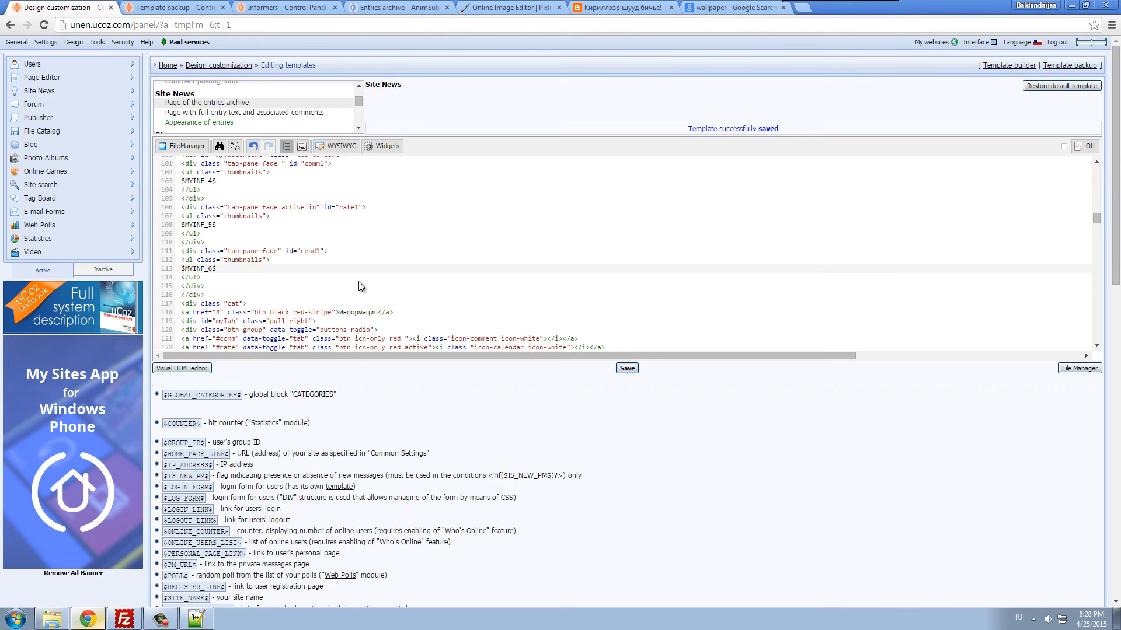
click(175, 7)
click(290, 7)
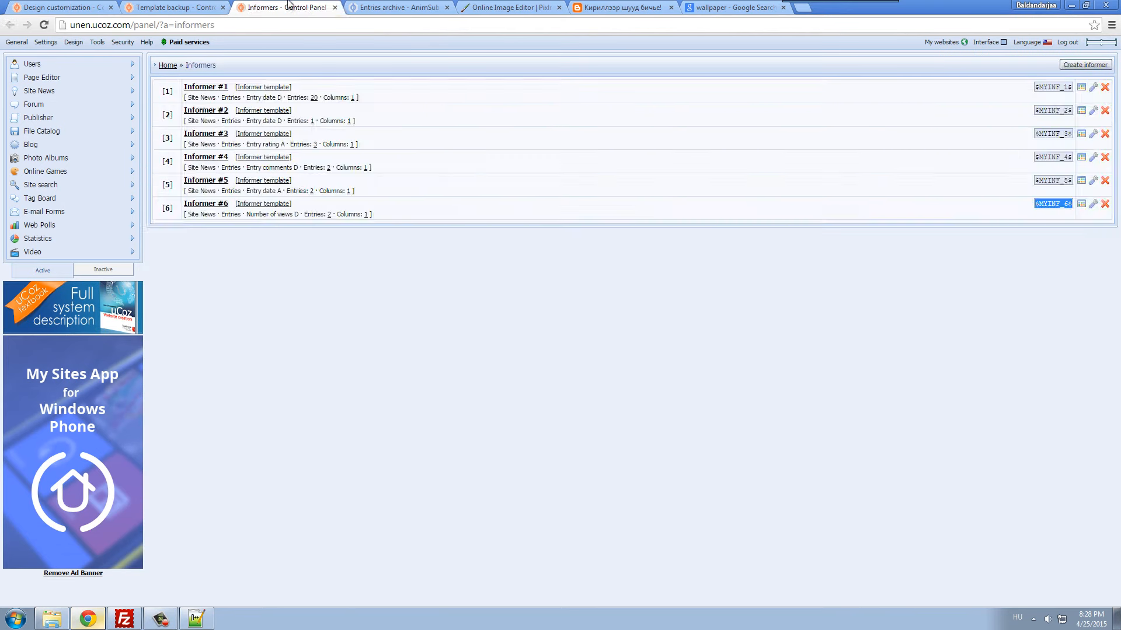
click(395, 7)
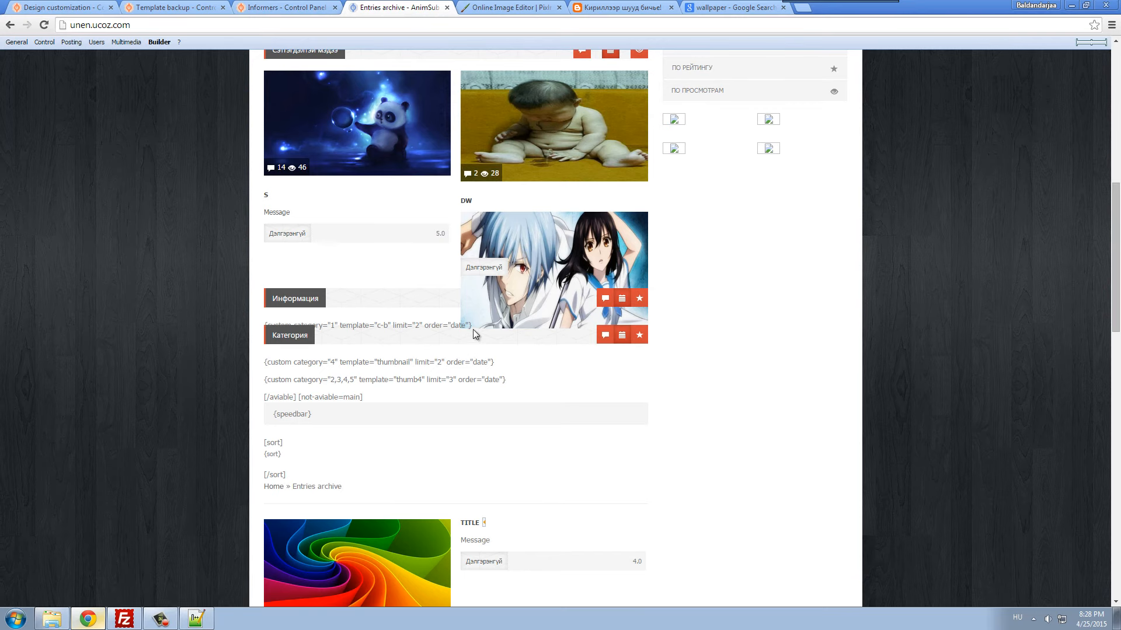
- Open the DW news entry from the news block in a new tab and open it for editing
scroll(492, 274, up, 1)
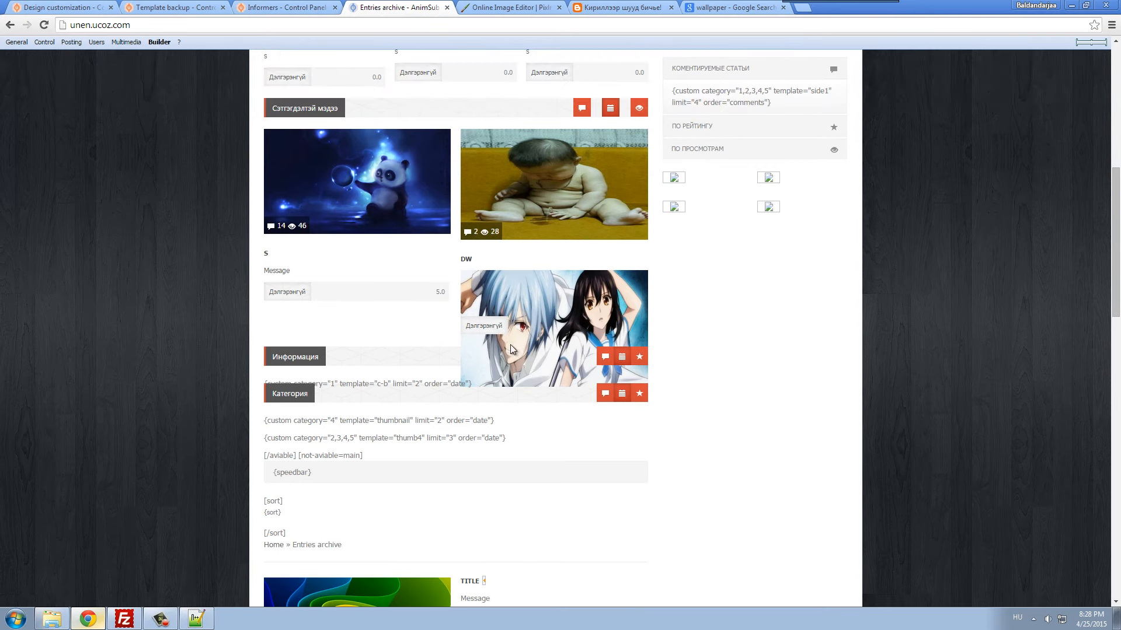
middle_click(490, 328)
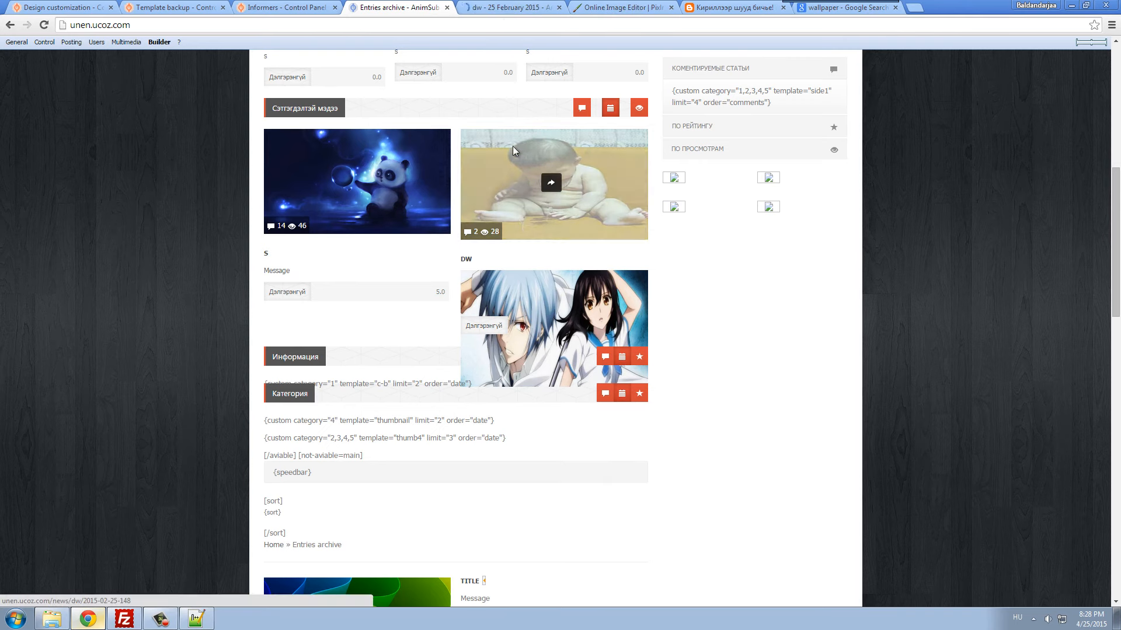
click(503, 8)
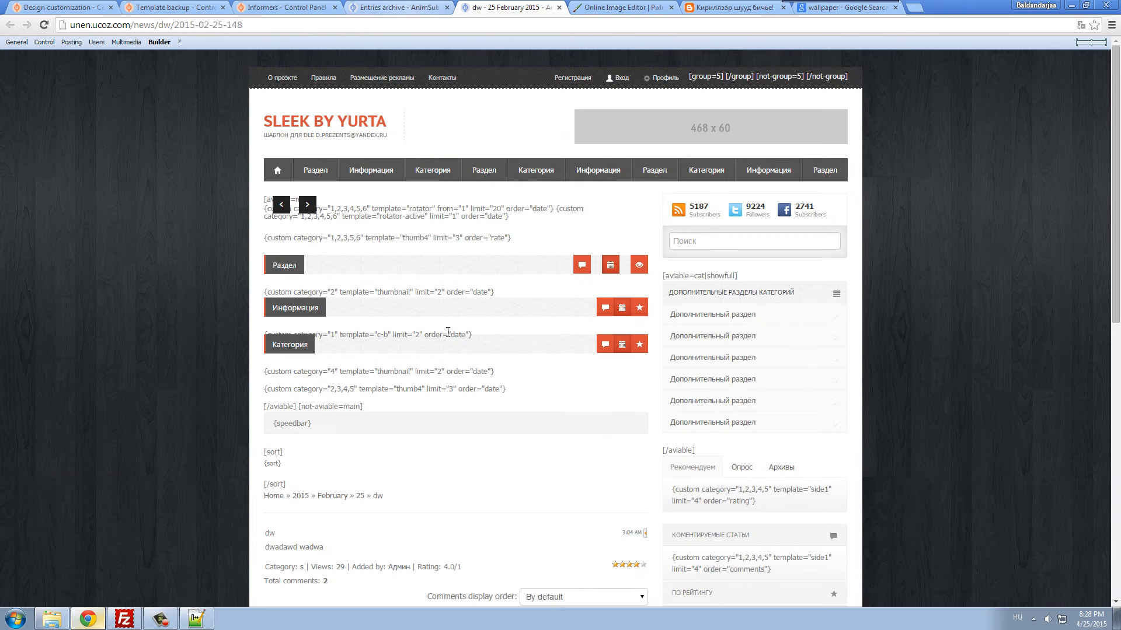
scroll(454, 347, down, 7)
scroll(454, 348, up, 3)
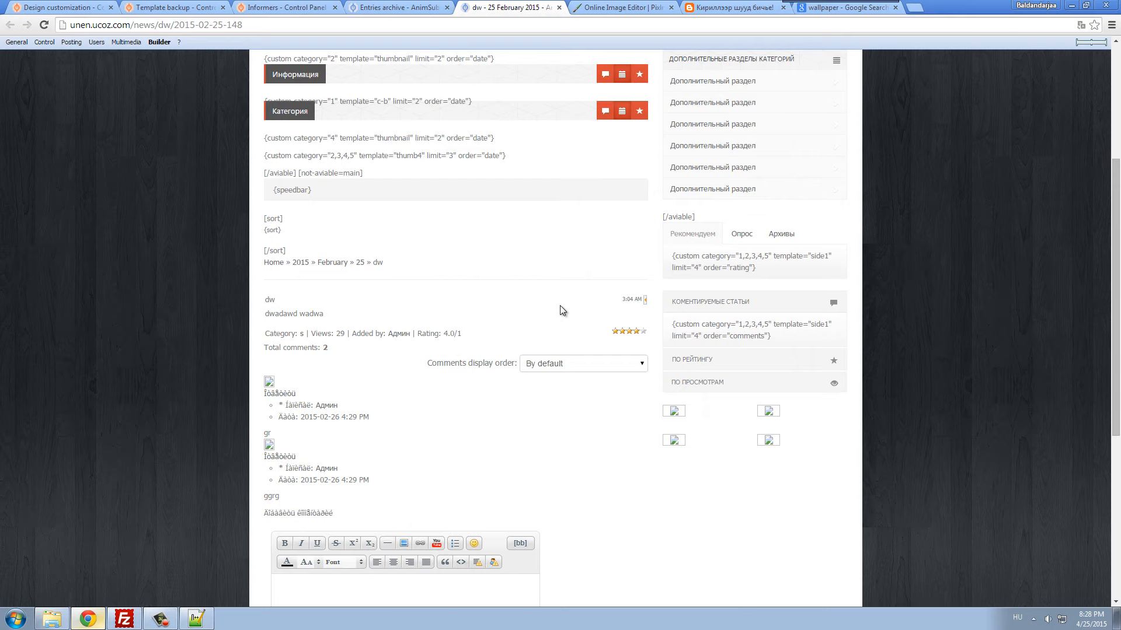
click(641, 301)
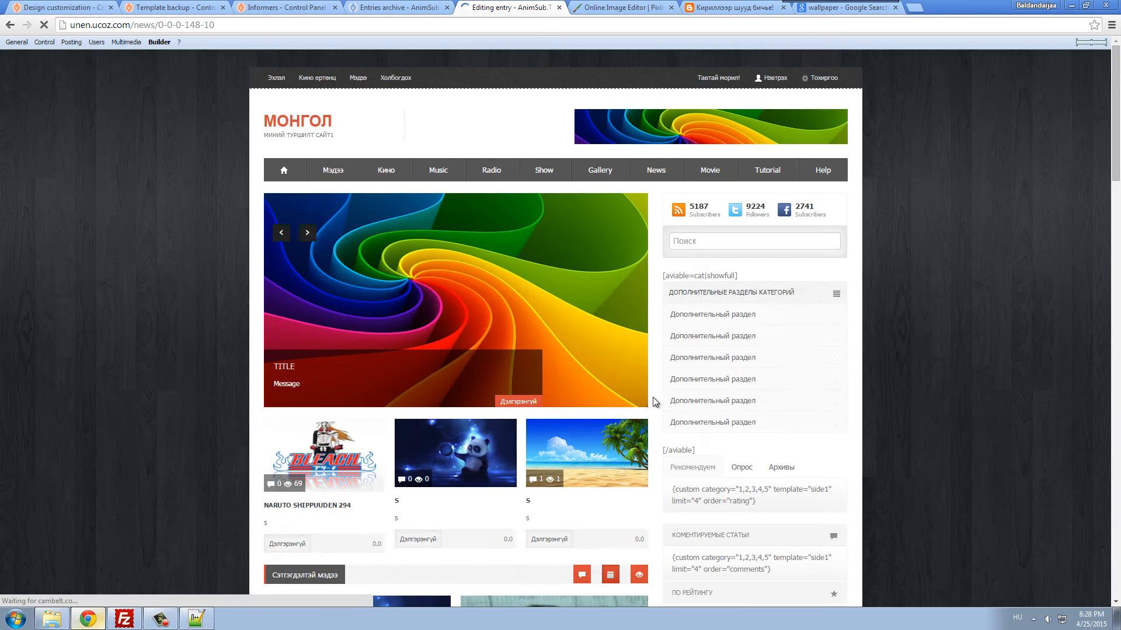
- Delete the anime image from the DW entry's short description
scroll(642, 401, down, 4)
scroll(560, 403, down, 4)
scroll(539, 397, up, 4)
scroll(536, 397, down, 15)
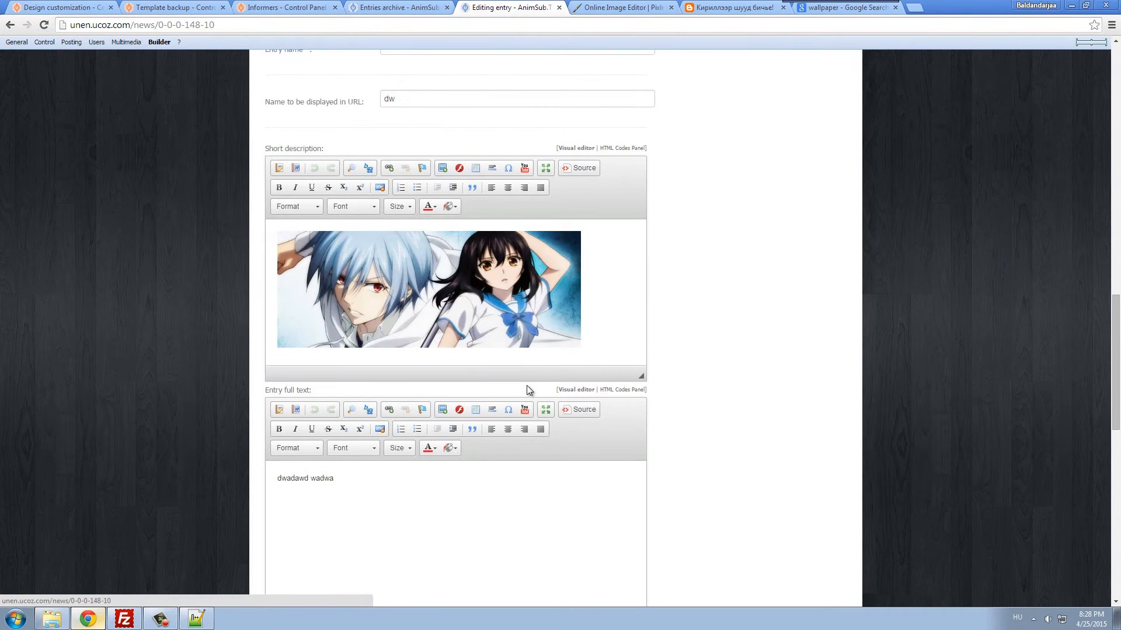
click(520, 316)
key(Delete)
scroll(476, 309, down, 4)
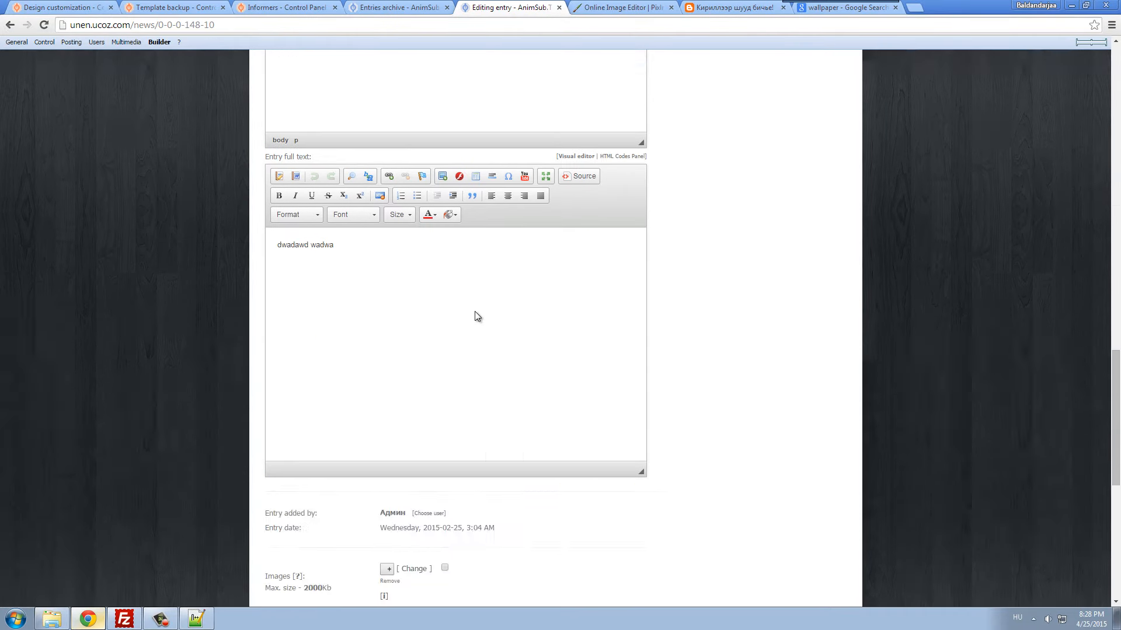
- Attach 2.jpg from the Desktop as the DW entry's image
scroll(475, 316, down, 4)
click(411, 336)
click(425, 342)
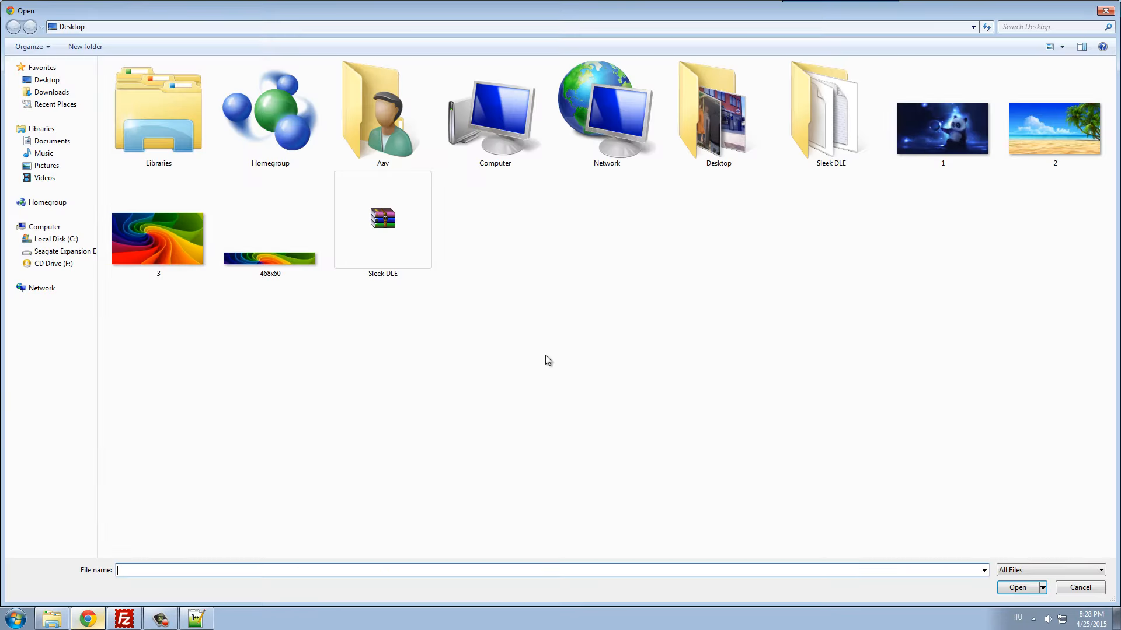
double_click(1021, 150)
scroll(493, 400, down, 3)
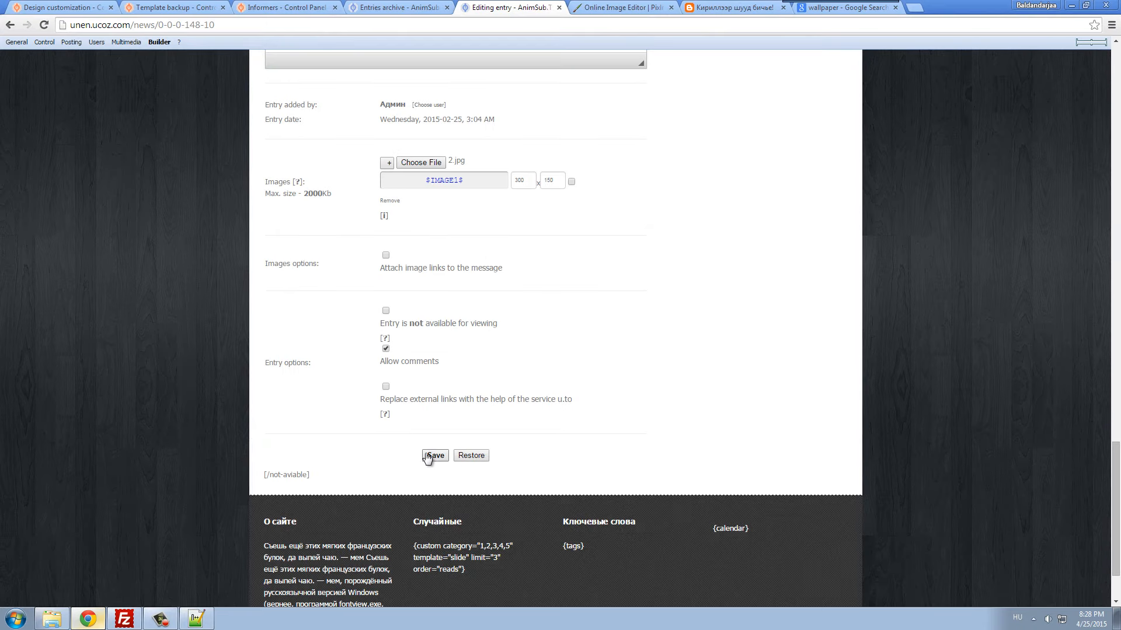
- Enter "ss" as the DW entry's short description, save the entry and close its editing tab
click(435, 456)
click(644, 287)
scroll(653, 355, up, 8)
scroll(461, 491, down, 8)
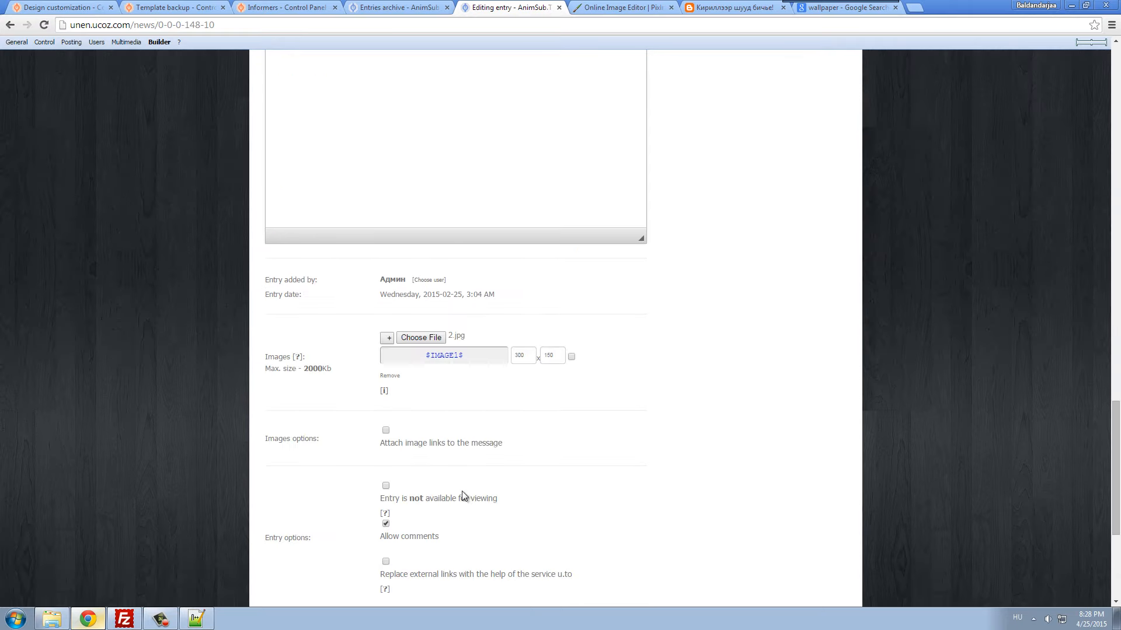
click(435, 455)
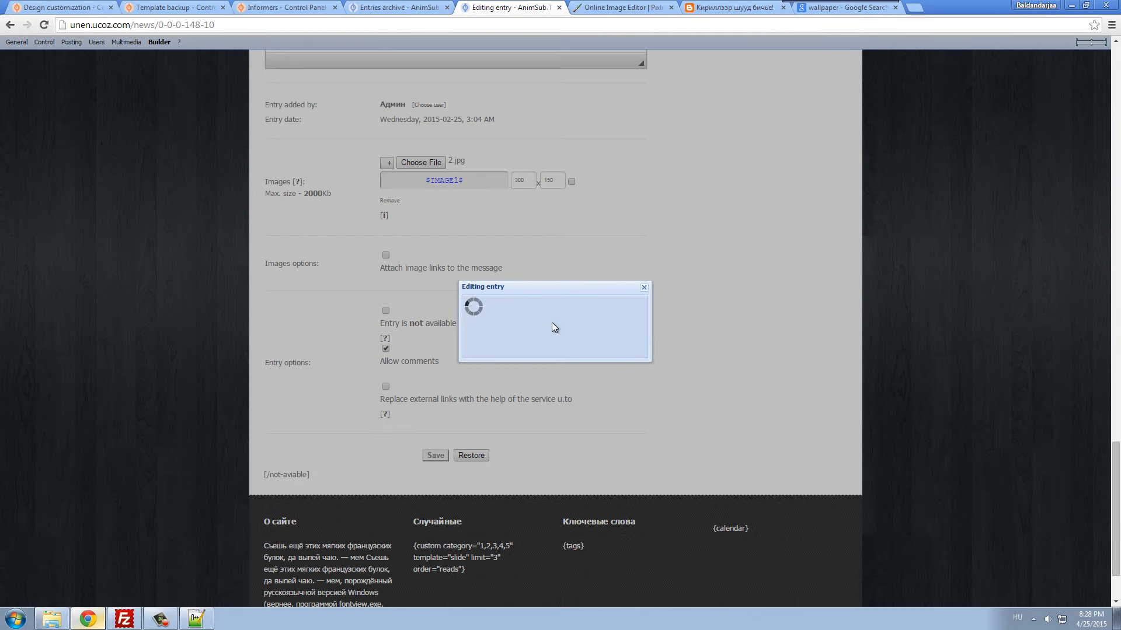
click(559, 8)
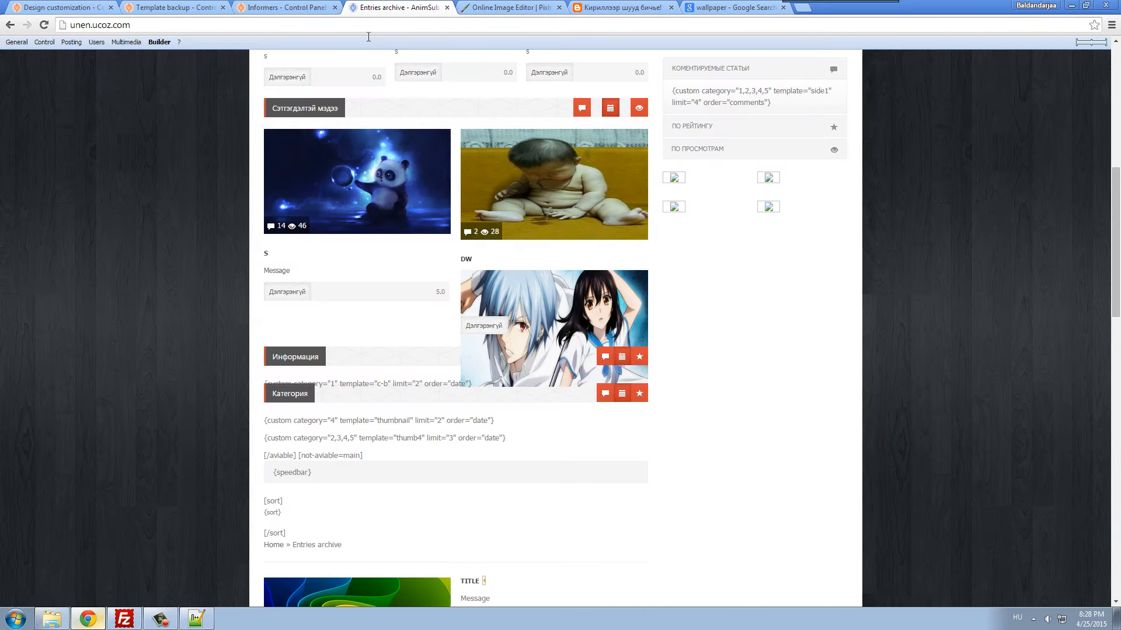
- Reload the site's home page and check the DW entry's thumbnail and layout in the news block
key(F5)
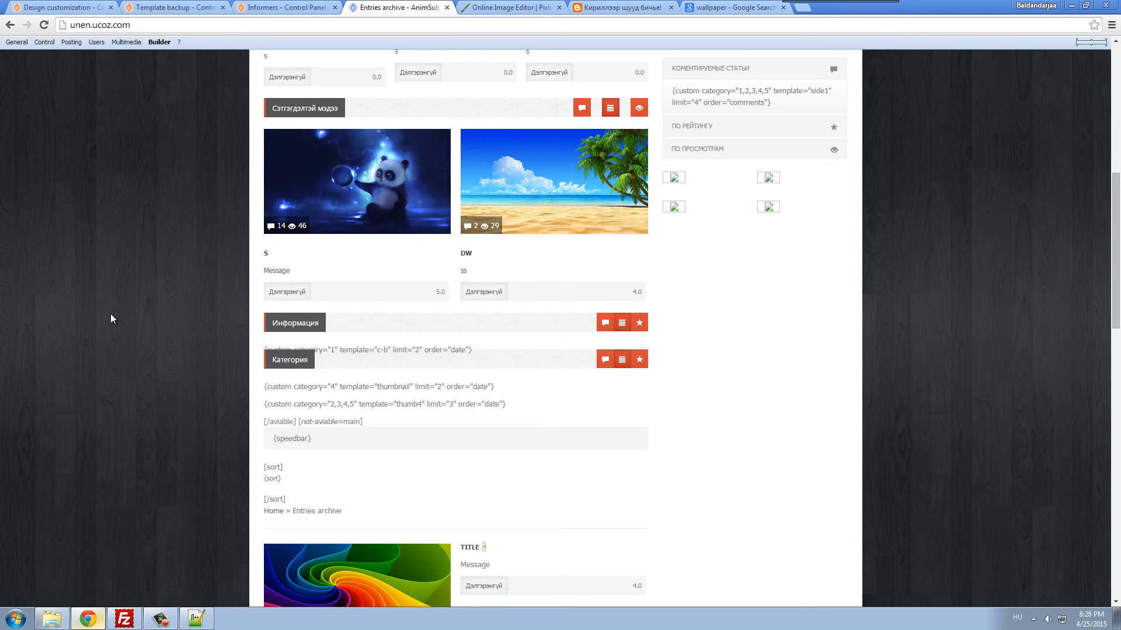
scroll(215, 331, up, 1)
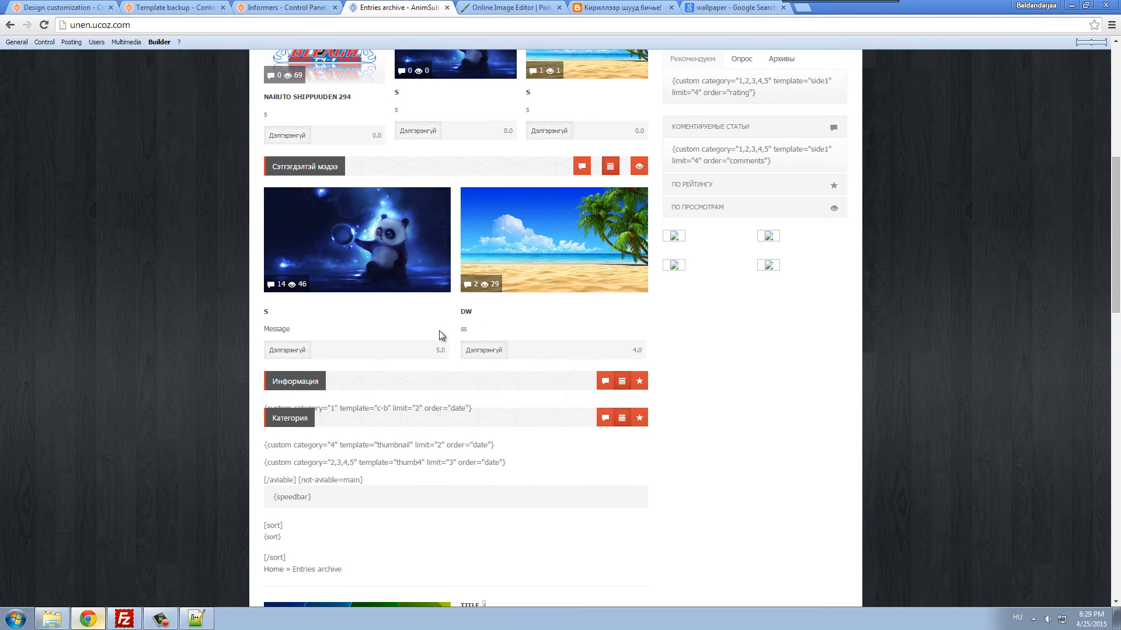
scroll(405, 375, up, 2)
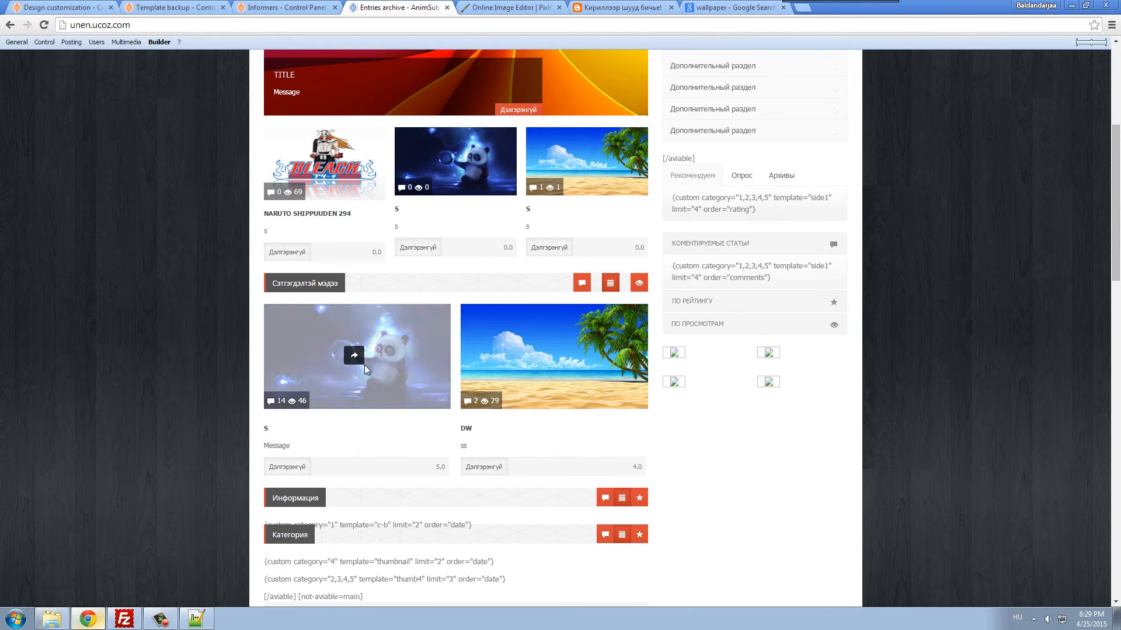
right_click(173, 392)
click(190, 427)
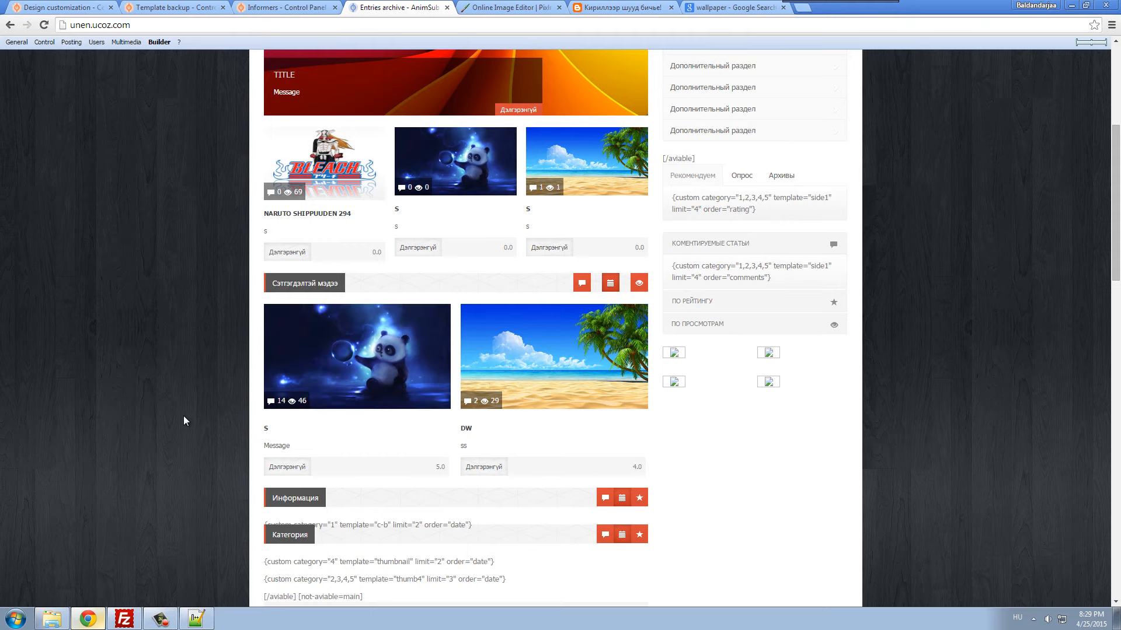
scroll(183, 415, up, 1)
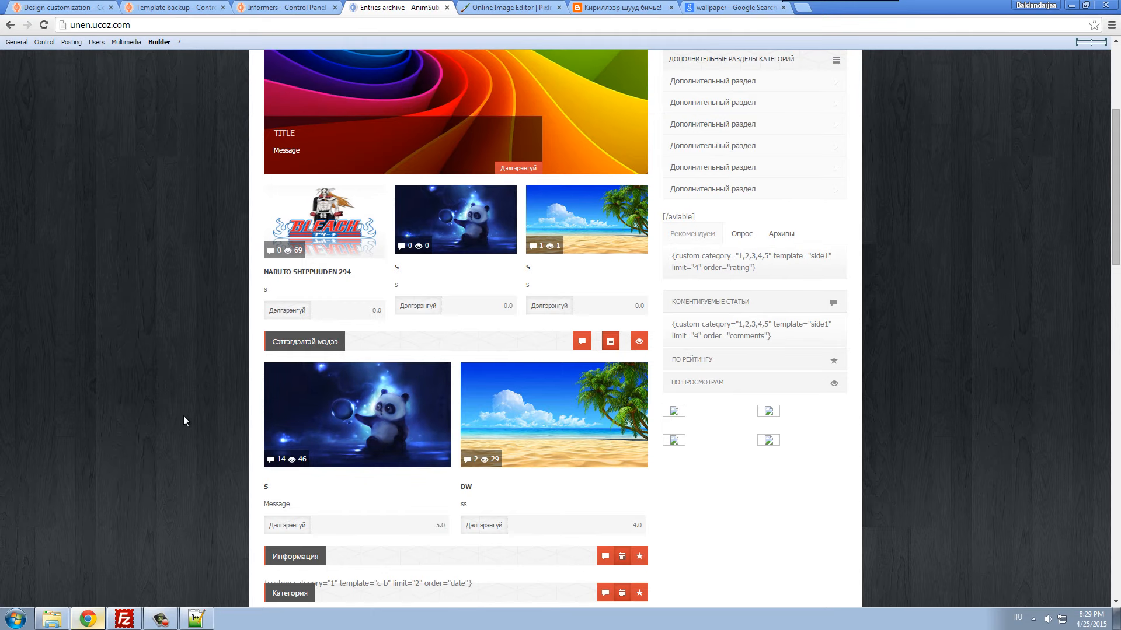
drag(396, 284, 403, 289)
click(402, 290)
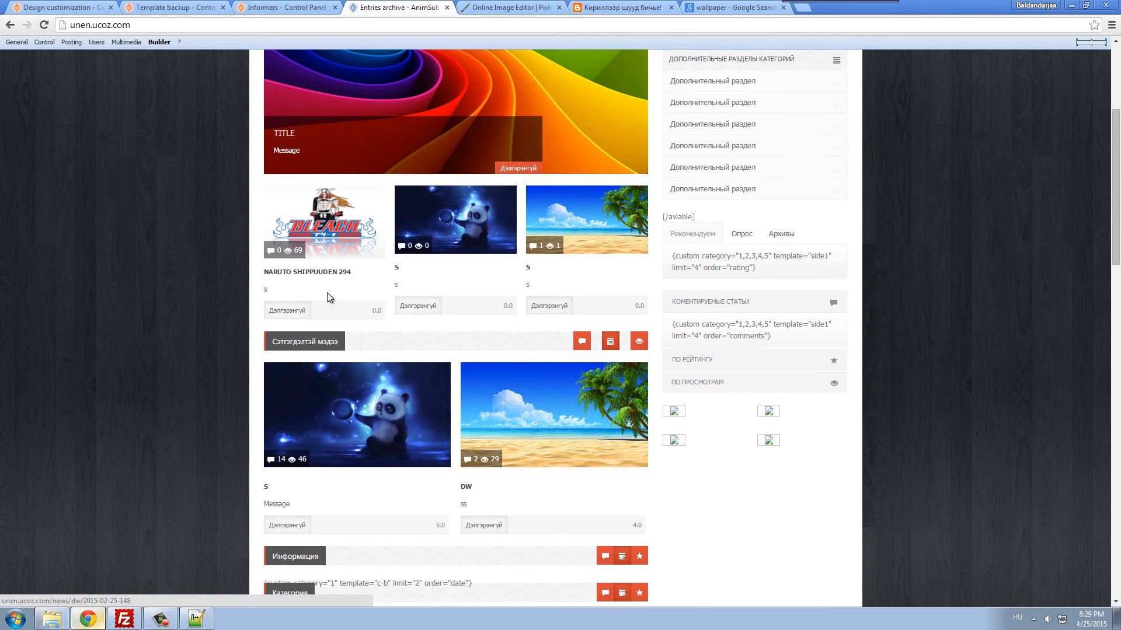
- Return to the Design customization page and open another control panel section in a new tab
click(274, 6)
click(200, 6)
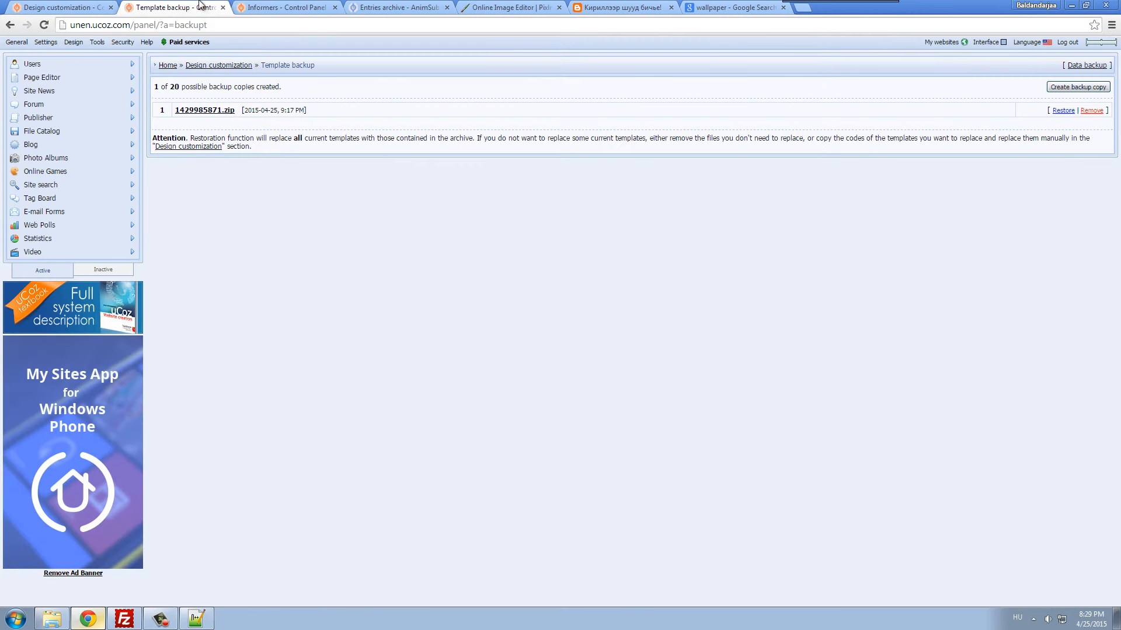
click(274, 7)
click(397, 7)
click(58, 7)
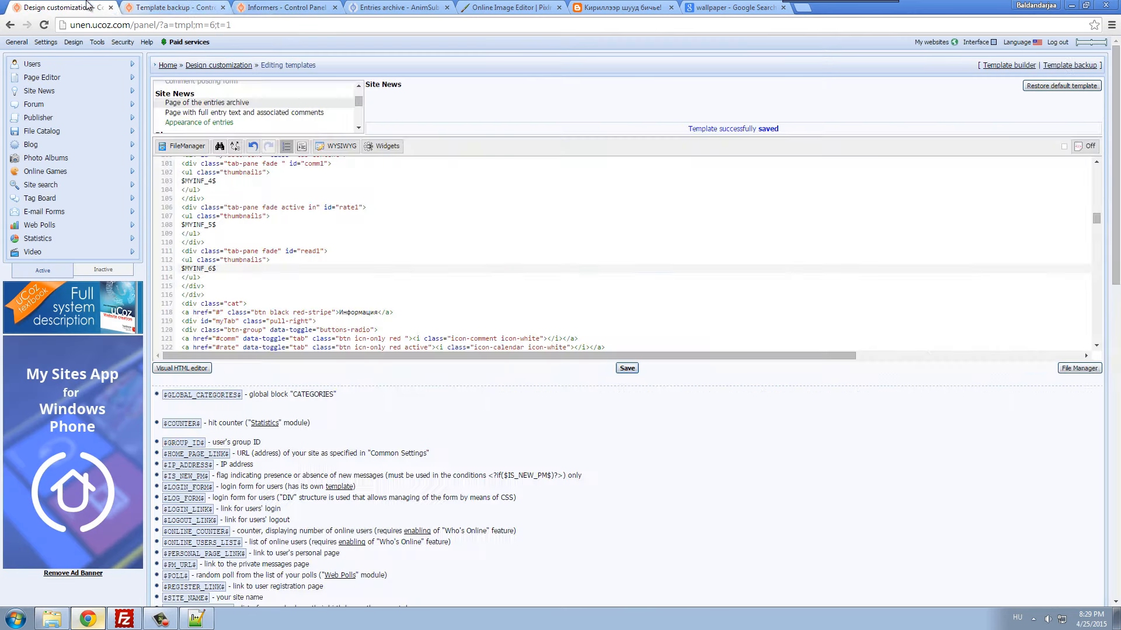
middle_click(52, 96)
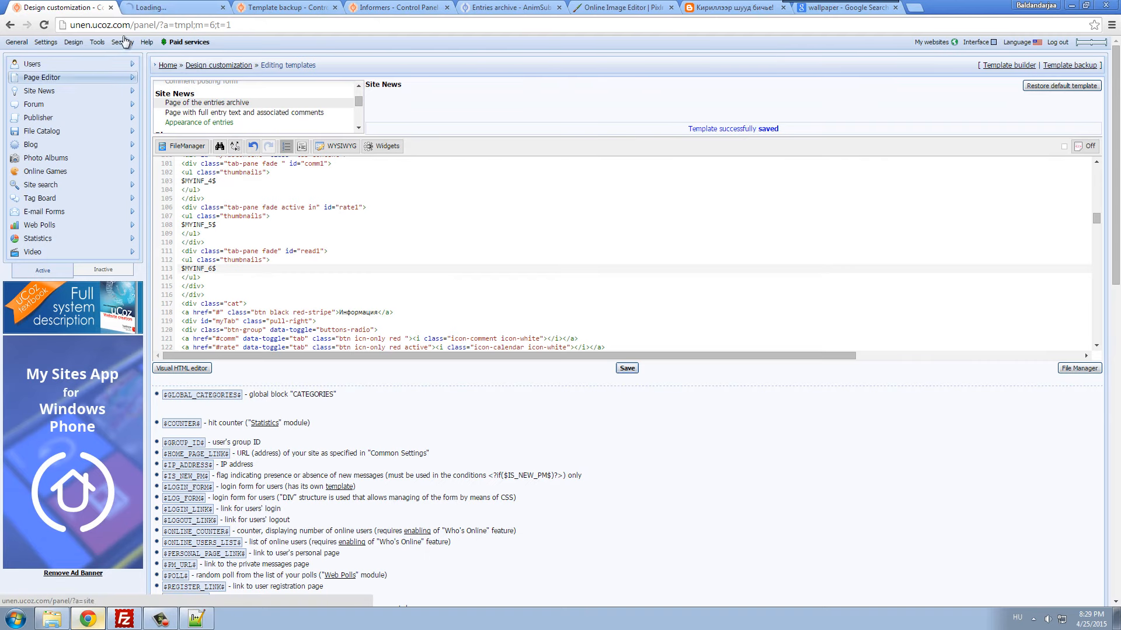
- Open the Site News module settings and review the entry form fields and image dimension settings
click(163, 7)
click(212, 182)
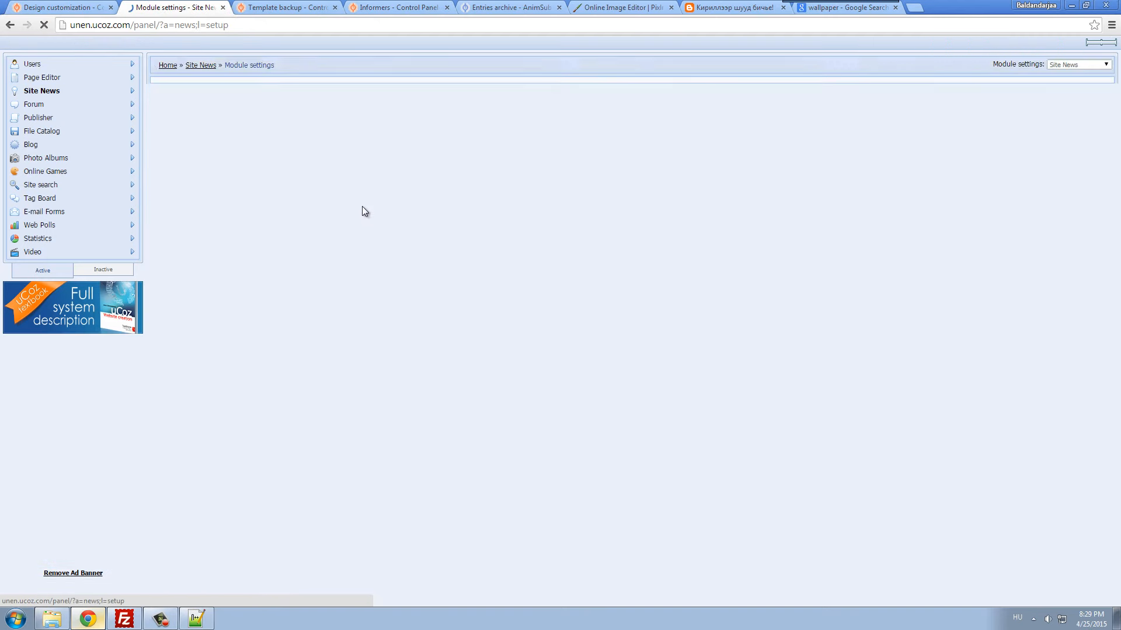
scroll(679, 321, down, 1)
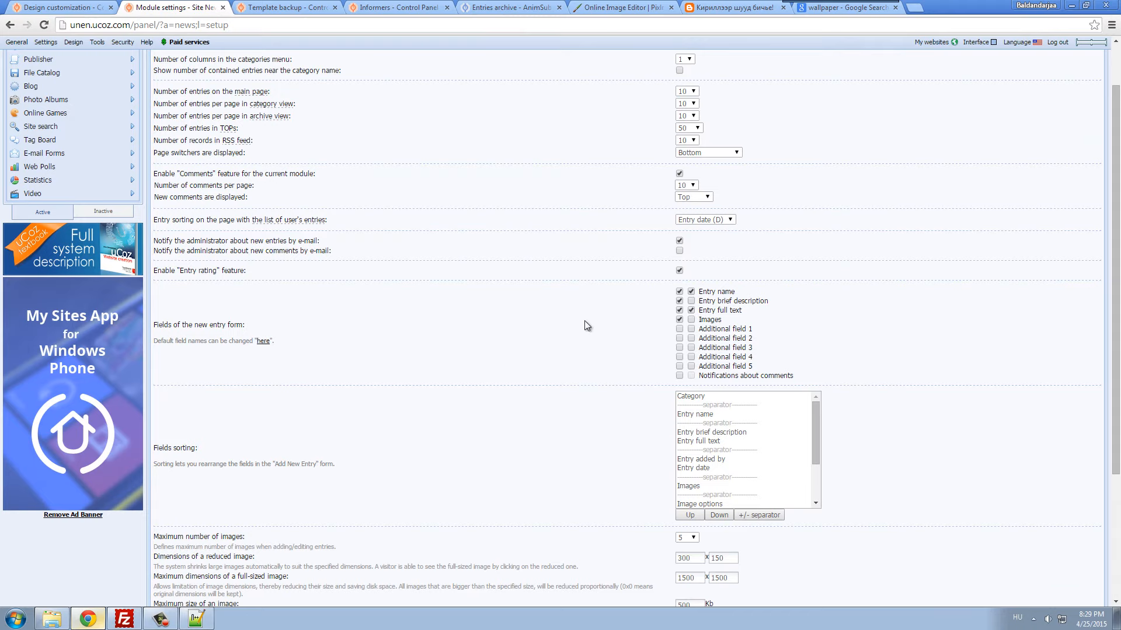
scroll(619, 411, down, 3)
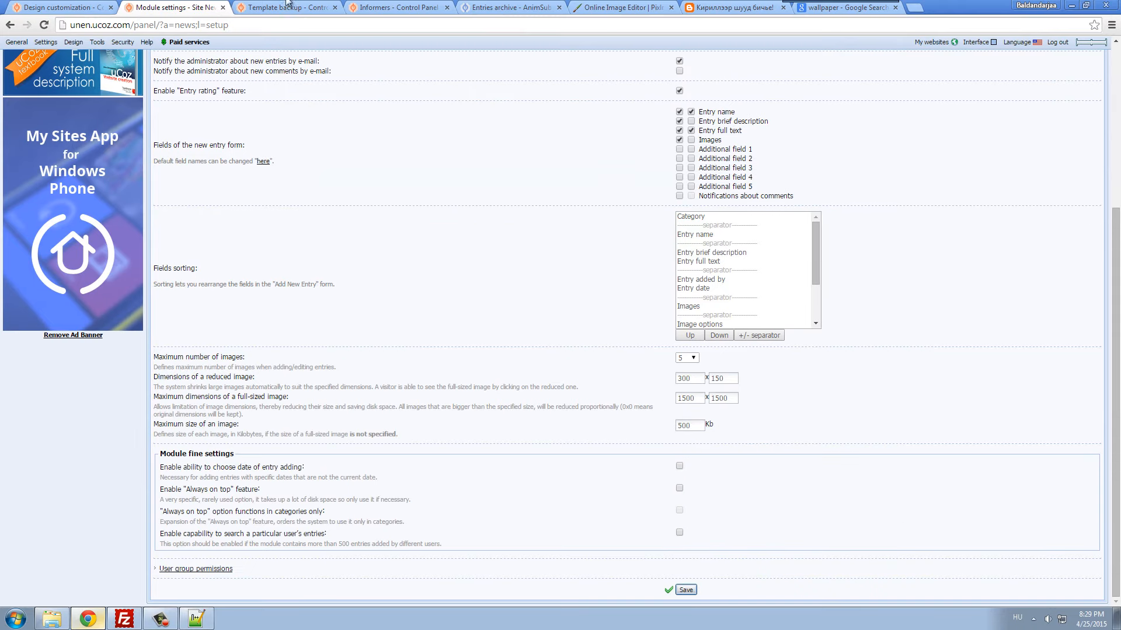
- Check the news blocks on the site's home page and return to the list of informers
click(287, 4)
click(399, 7)
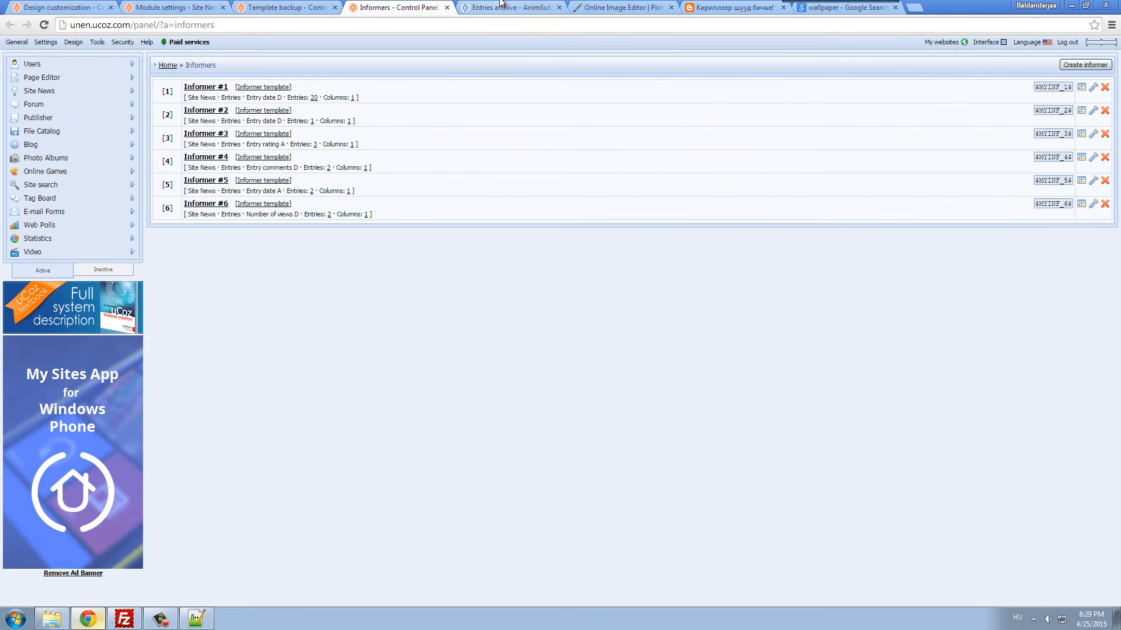
click(500, 5)
scroll(206, 351, up, 1)
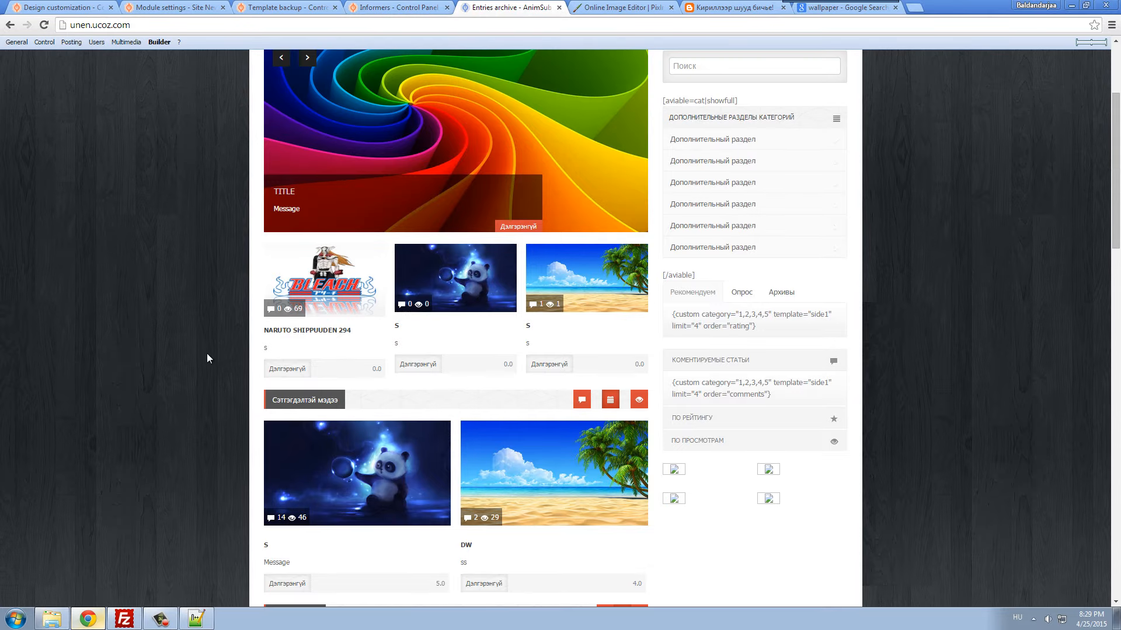
click(400, 7)
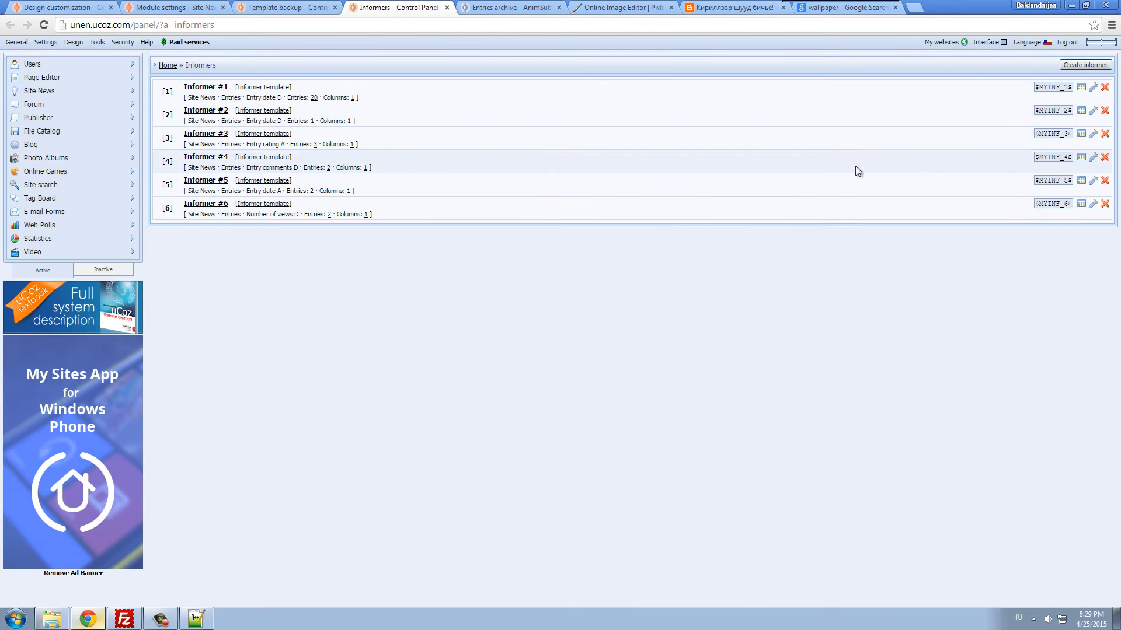
- Remove $MESSAGE$ from the Informer #4 template, save it, reload the site's home page and close the template
click(1080, 157)
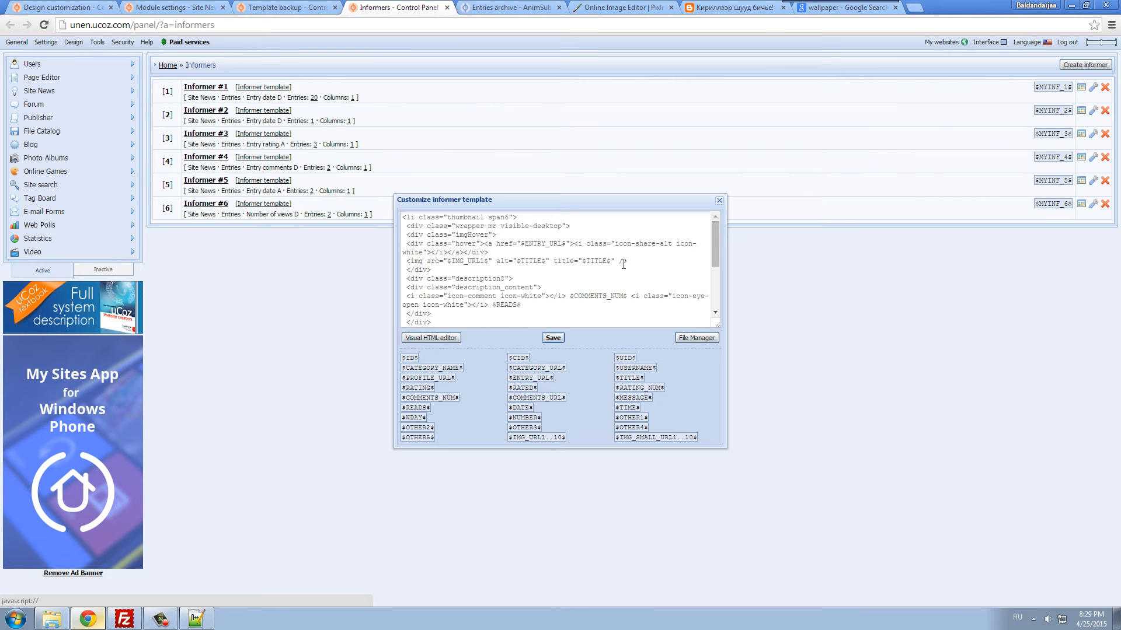
drag(716, 257, 719, 297)
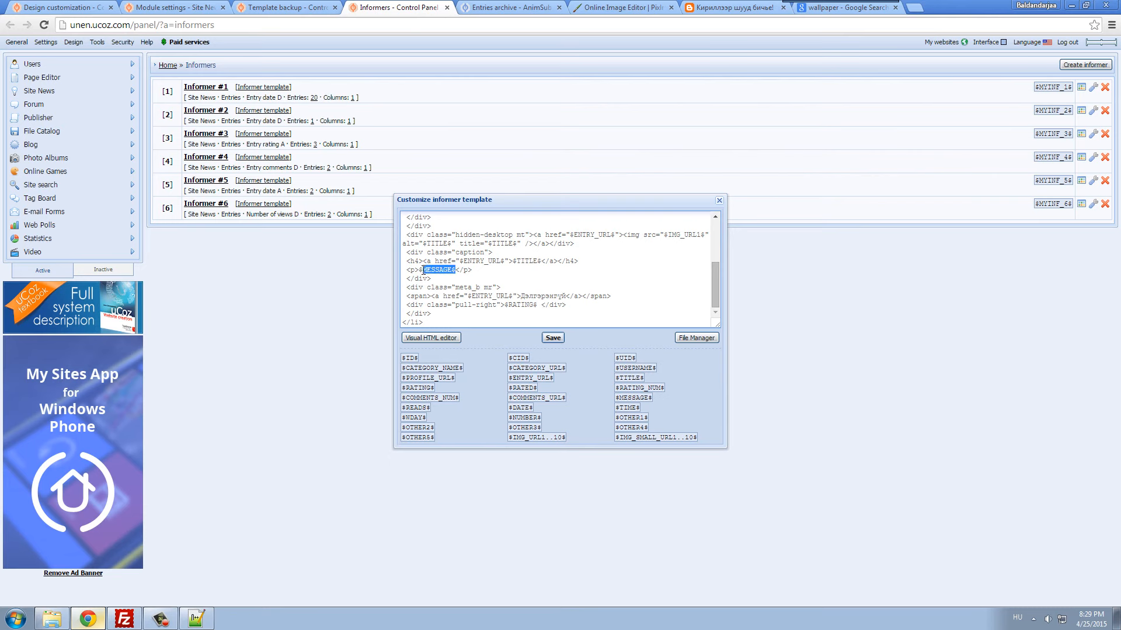
click(552, 340)
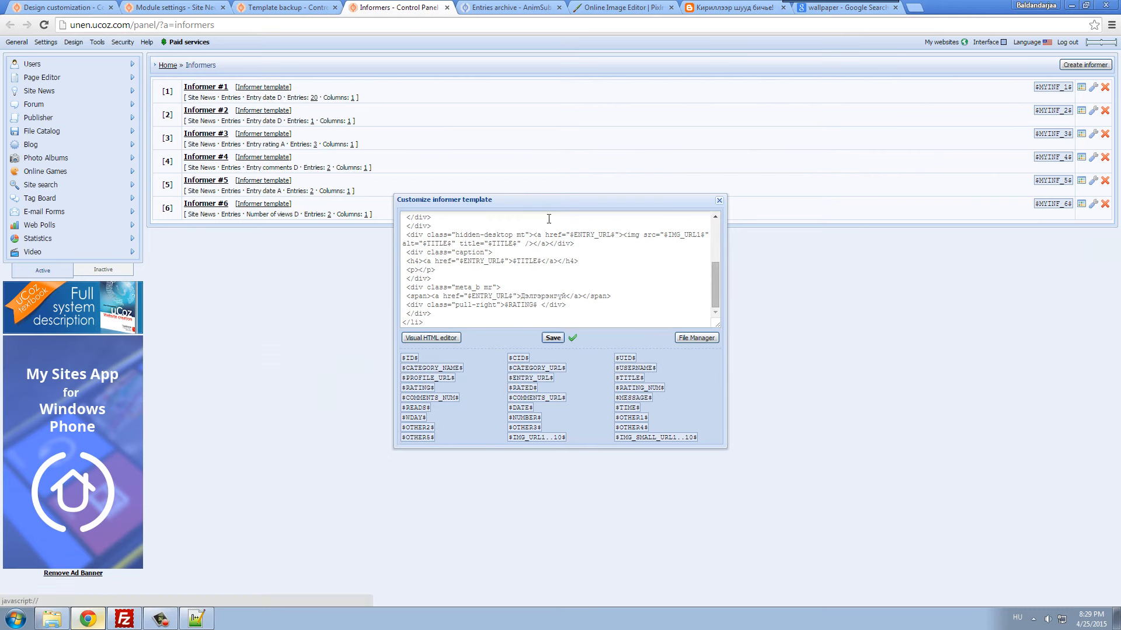
click(491, 3)
key(F5)
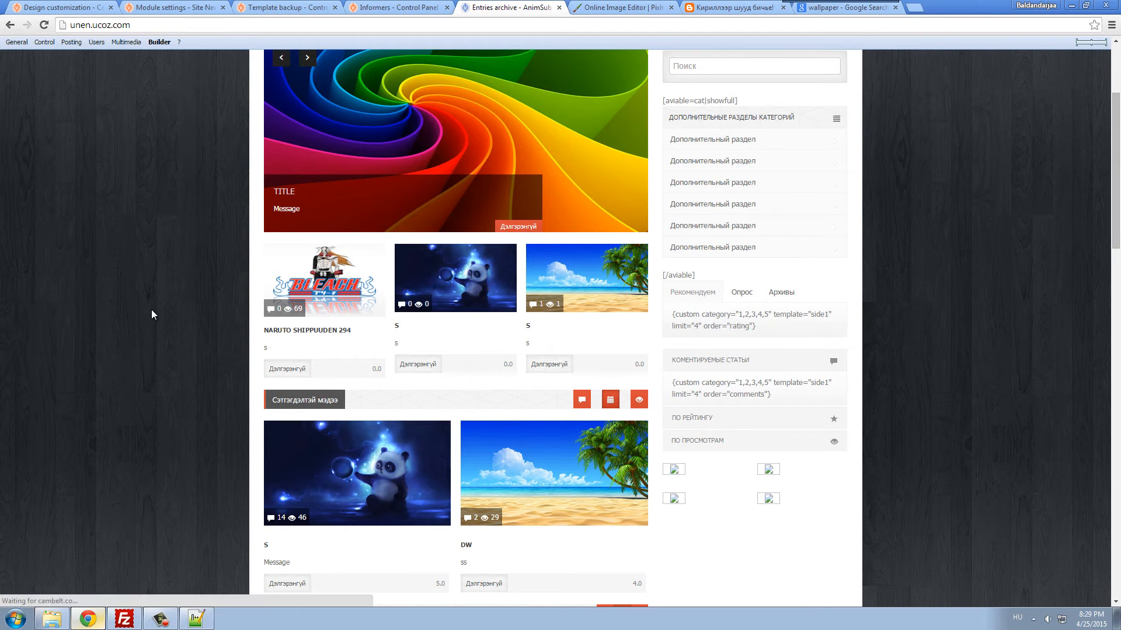
click(397, 7)
click(719, 200)
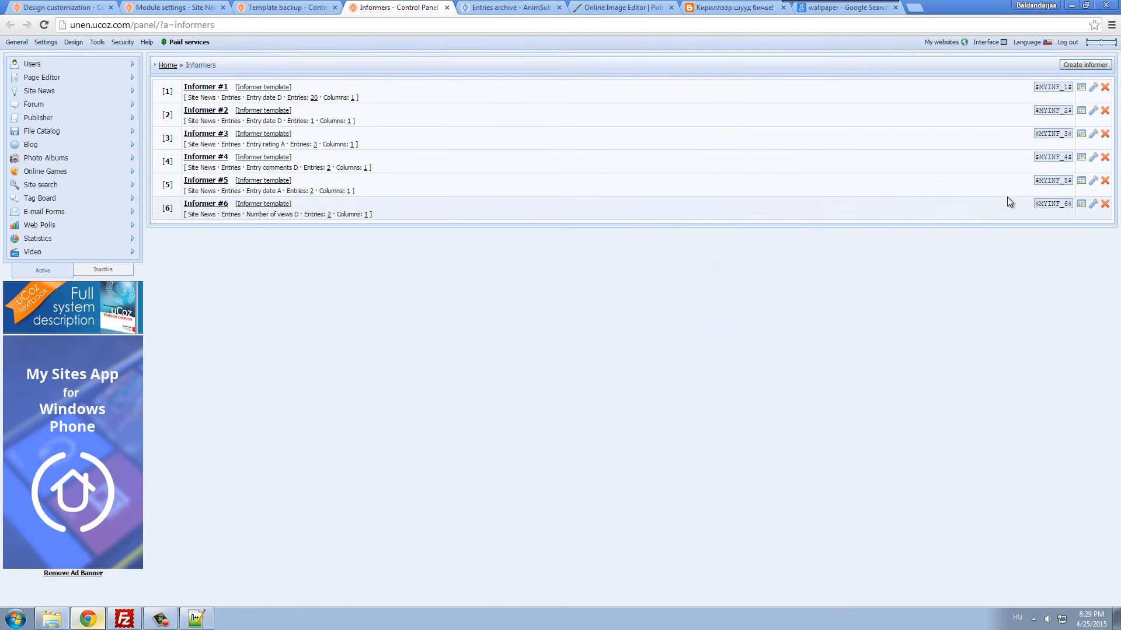
- Remove $MESSAGE$ from the Informer #3 template, save it and check the three-entry block on the home page
click(1080, 135)
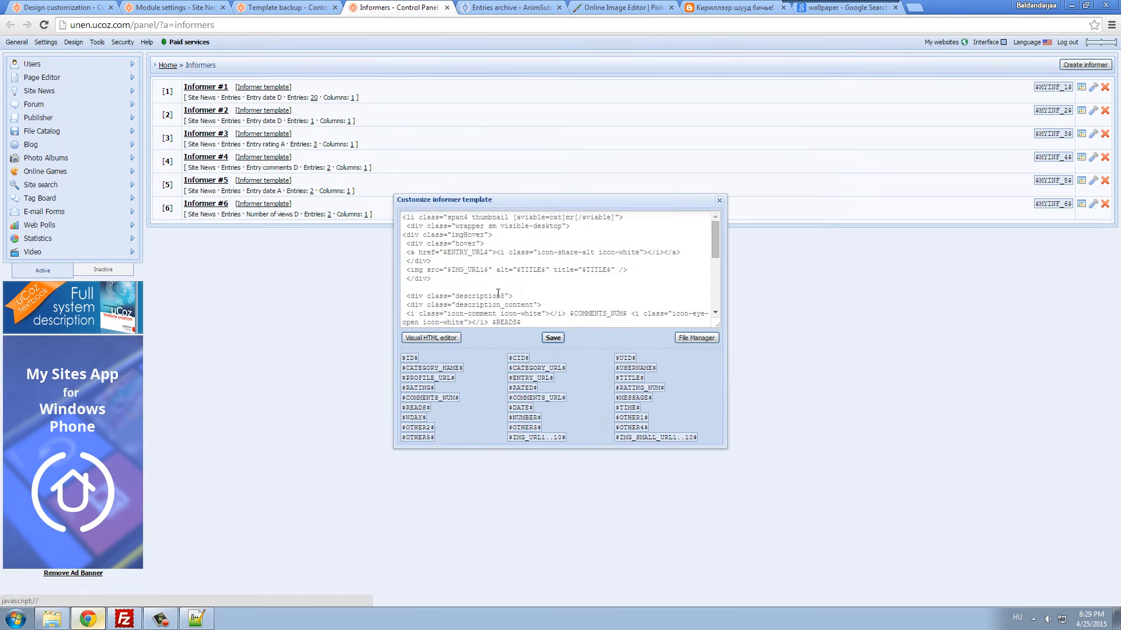
scroll(525, 291, down, 1)
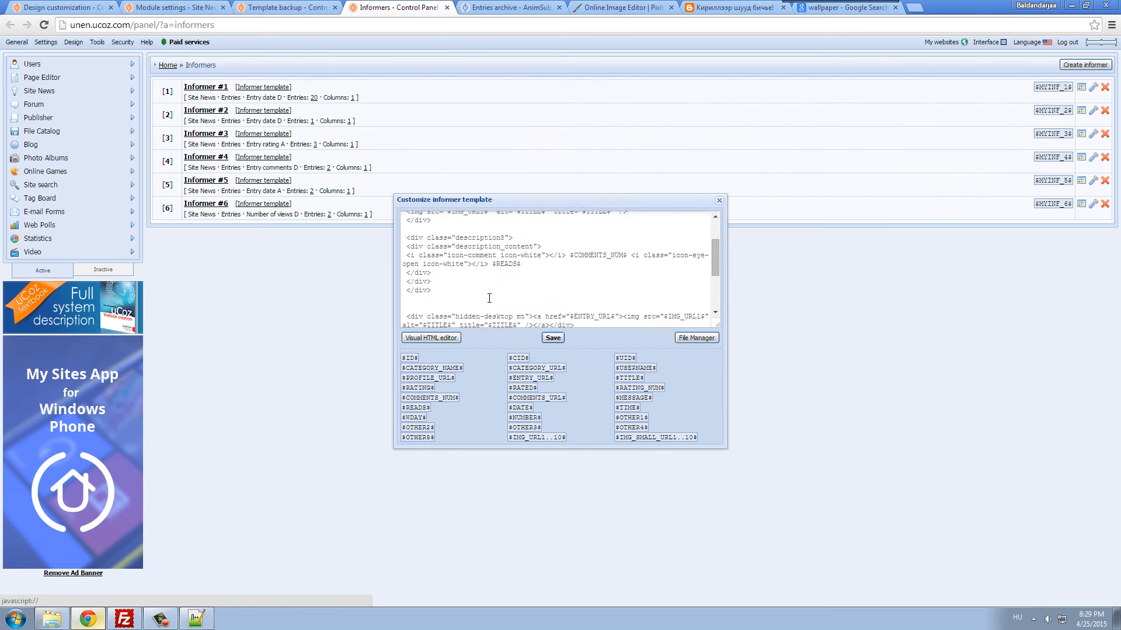
scroll(466, 289, down, 1)
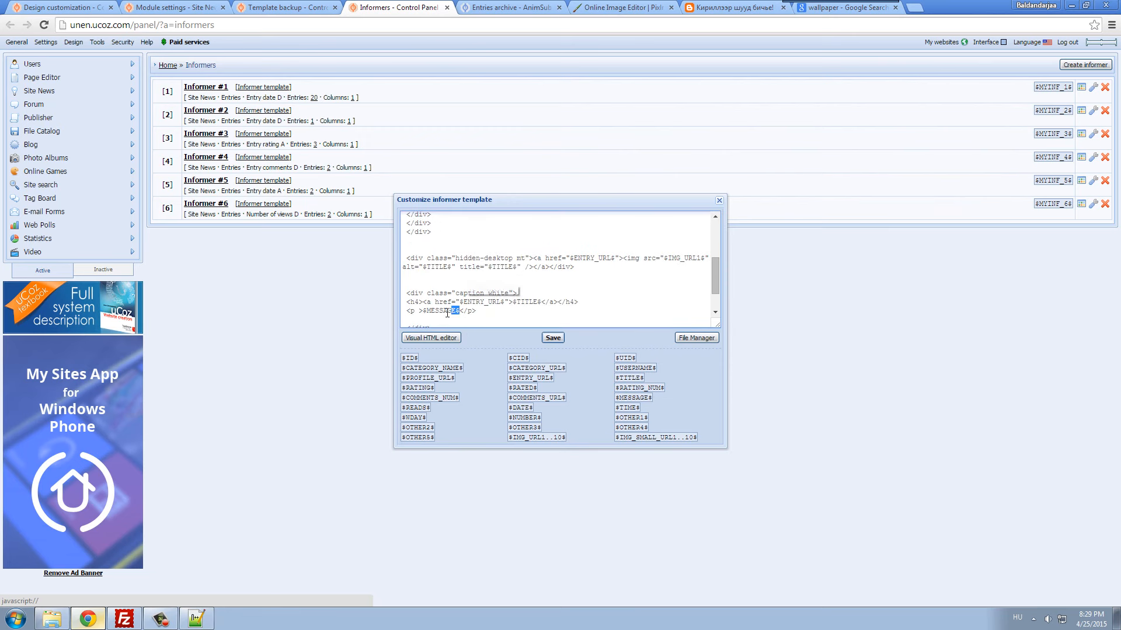
drag(461, 312, 426, 312)
click(554, 338)
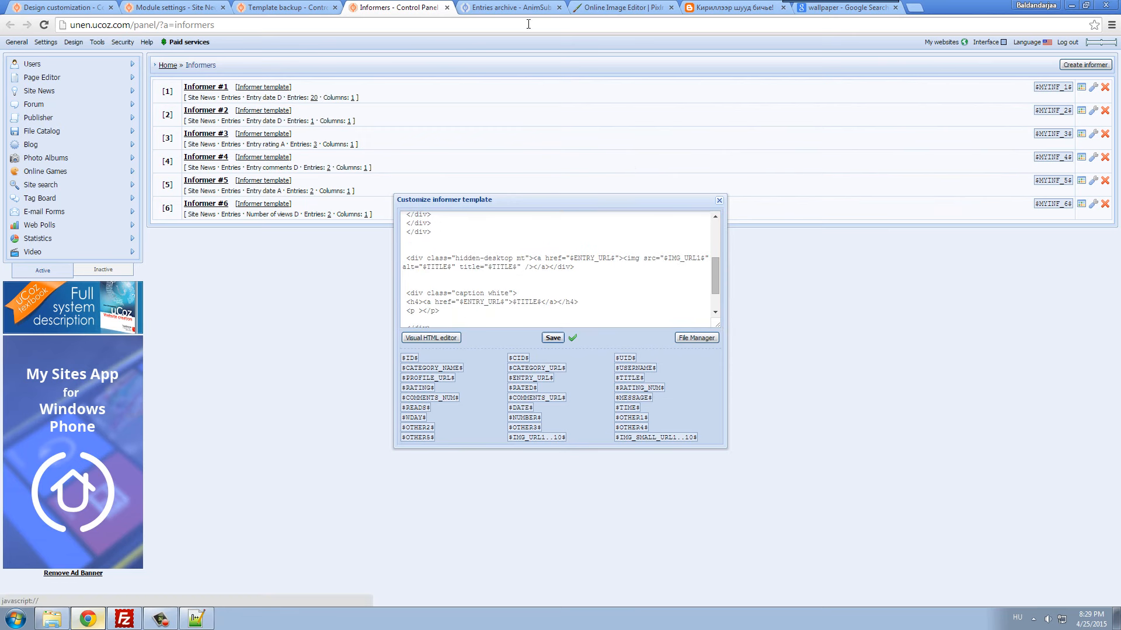
click(525, 8)
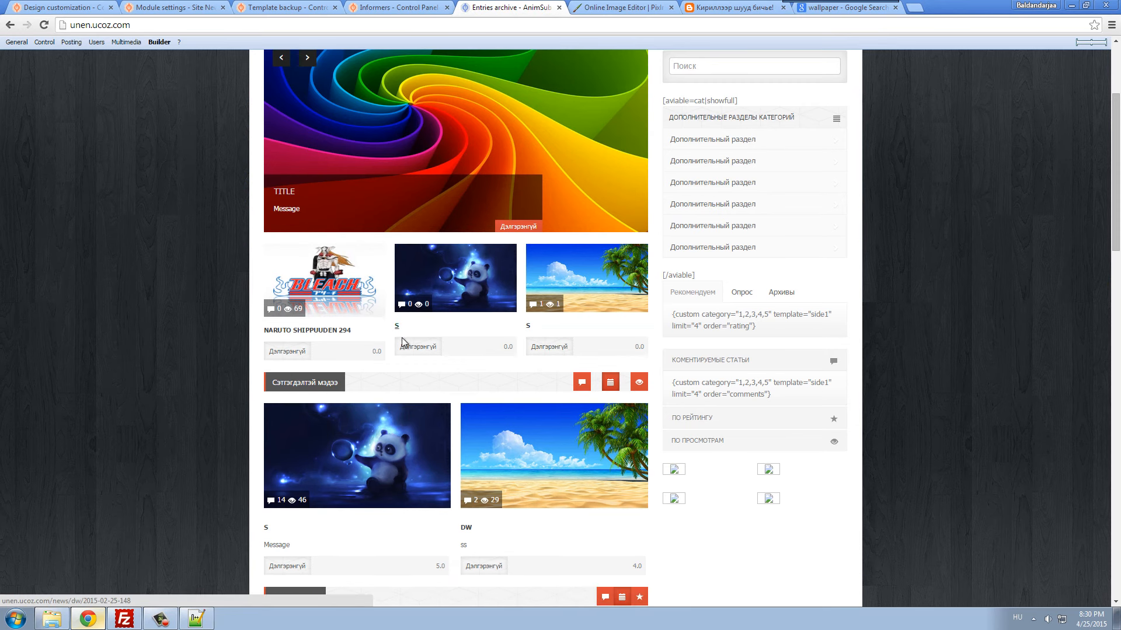
- Open the Naruto Shippuuden 294 entry from the home page and start editing it
mouse_move(344, 285)
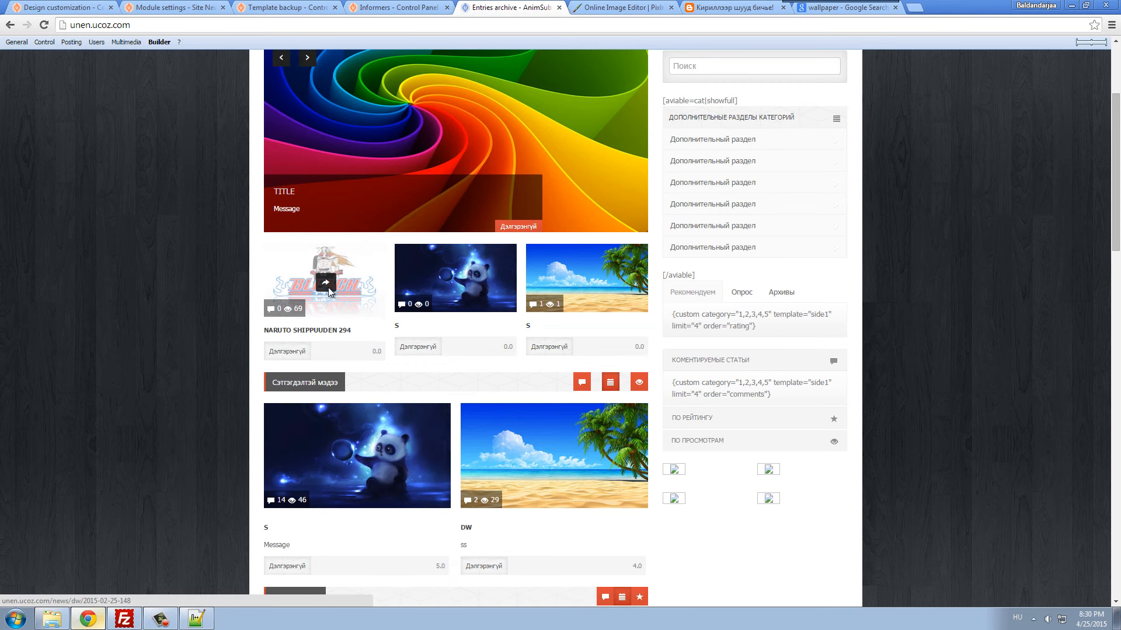
click(324, 331)
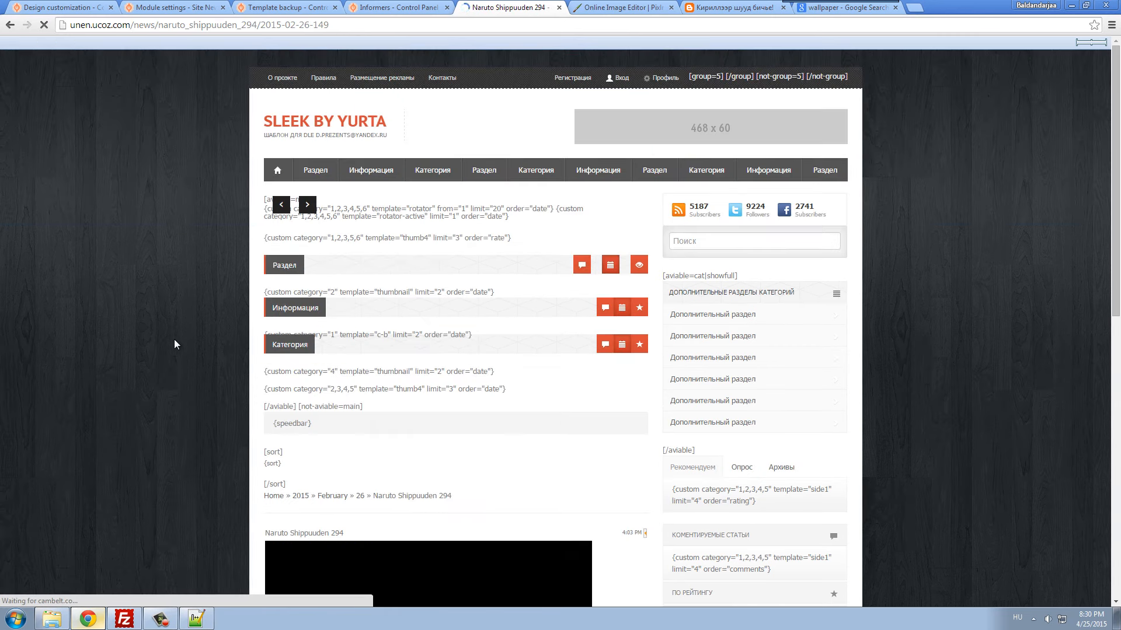
scroll(173, 340, down, 7)
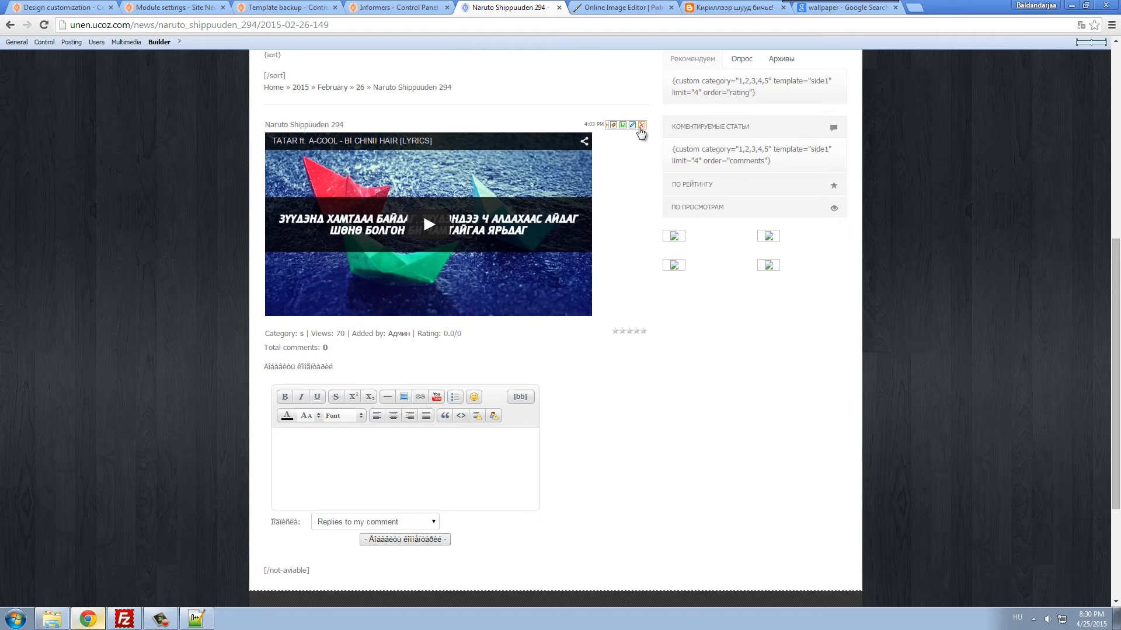
click(632, 125)
- Attach 3.jpg from the Desktop as the Naruto Shippuuden 294 entry's image and save the entry
scroll(628, 236, down, 8)
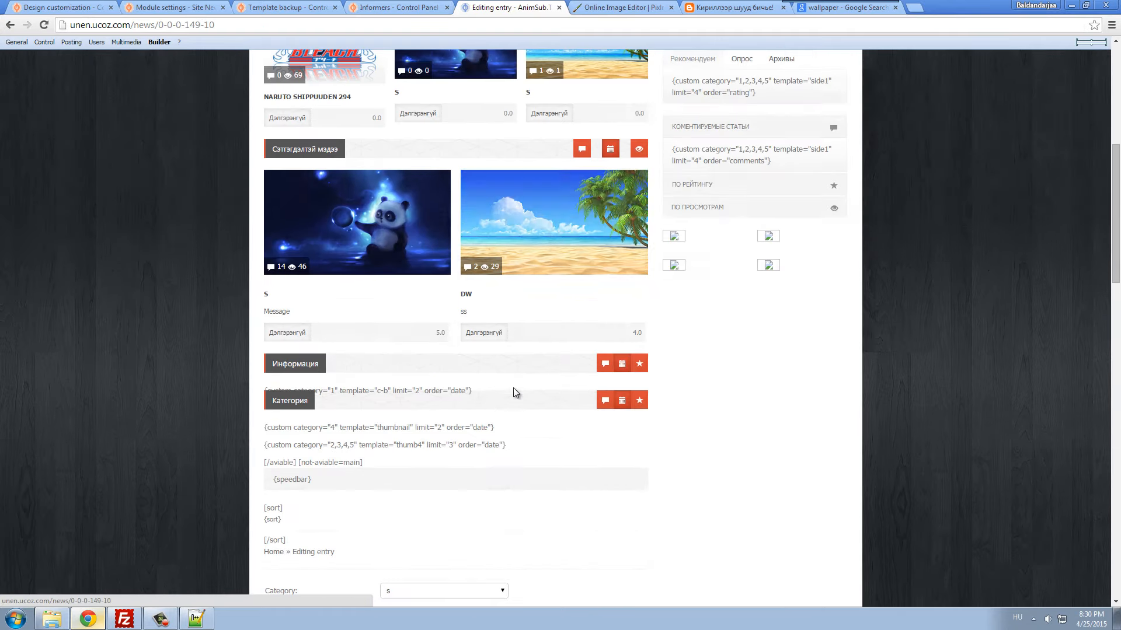
scroll(513, 388, down, 9)
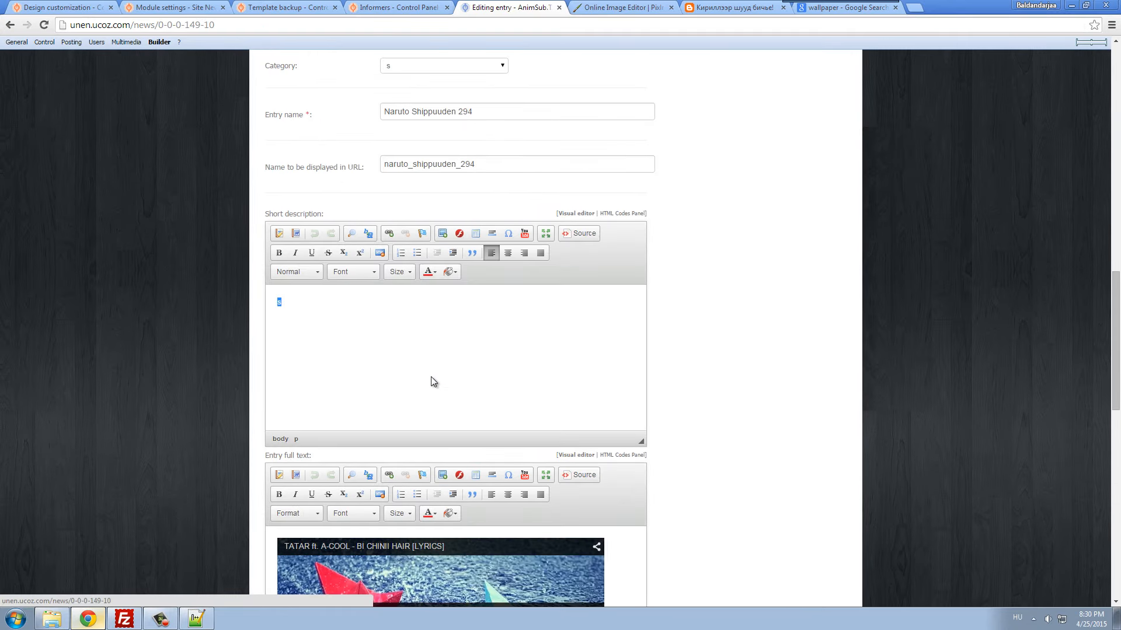
scroll(431, 377, down, 8)
click(419, 402)
click(447, 404)
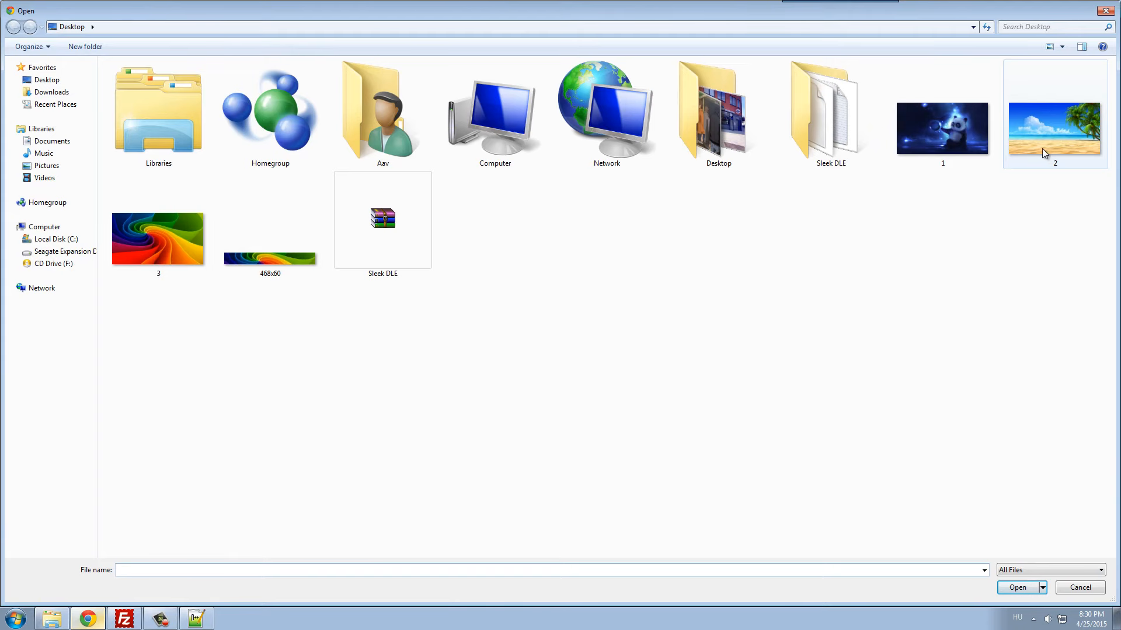
double_click(169, 251)
scroll(425, 386, down, 5)
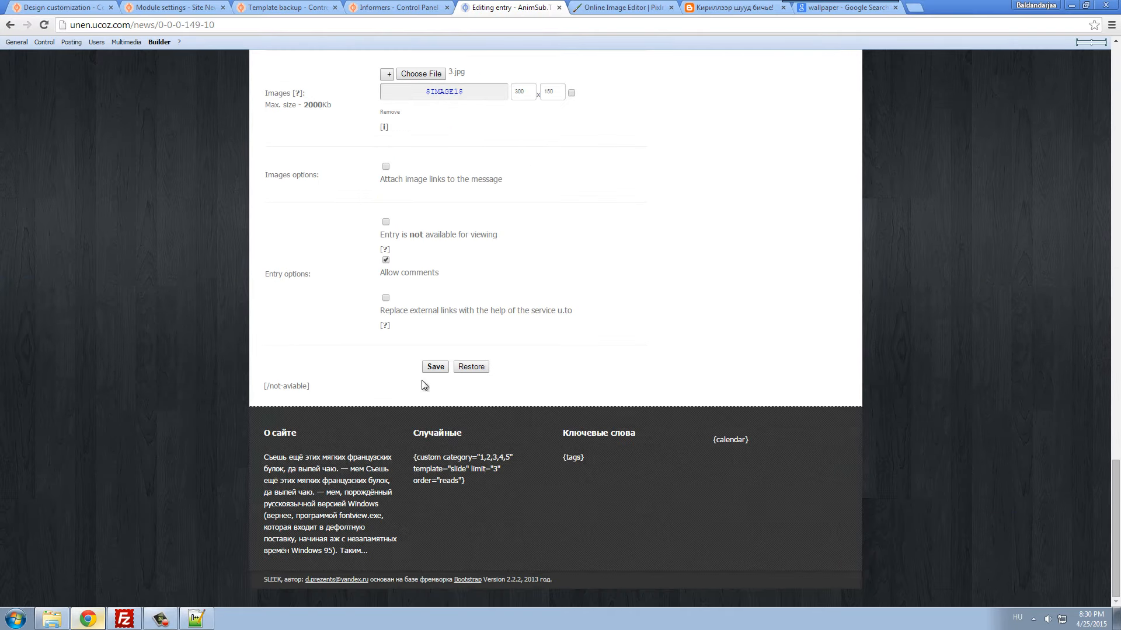
click(435, 366)
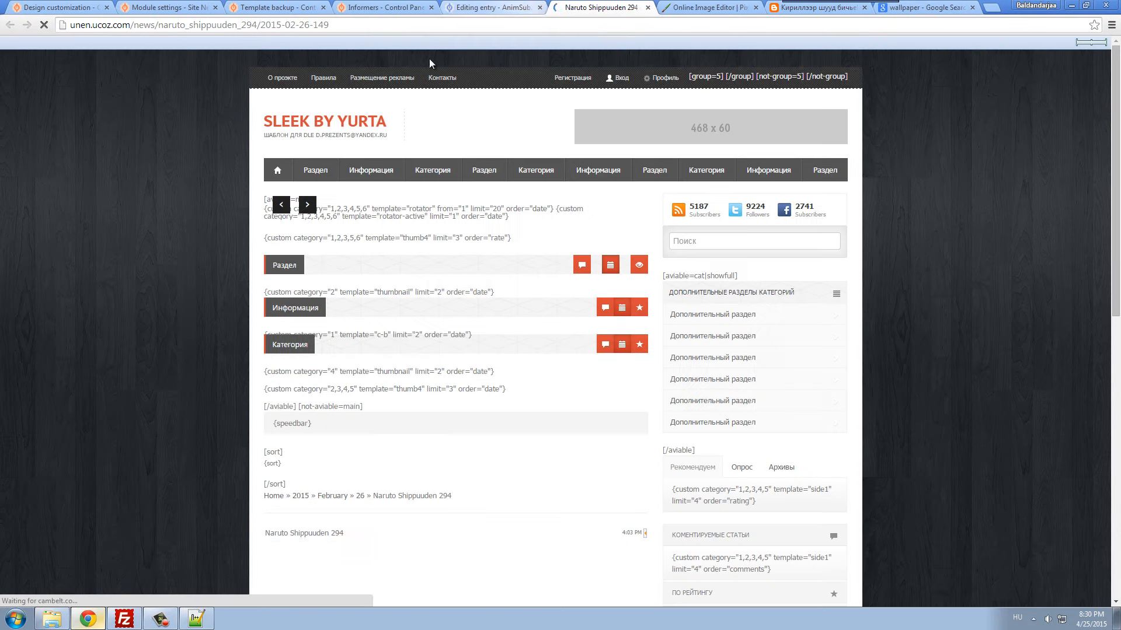
- Return to the site's home page and reload it to check the Naruto Shippuuden 294 thumbnail
click(271, 83)
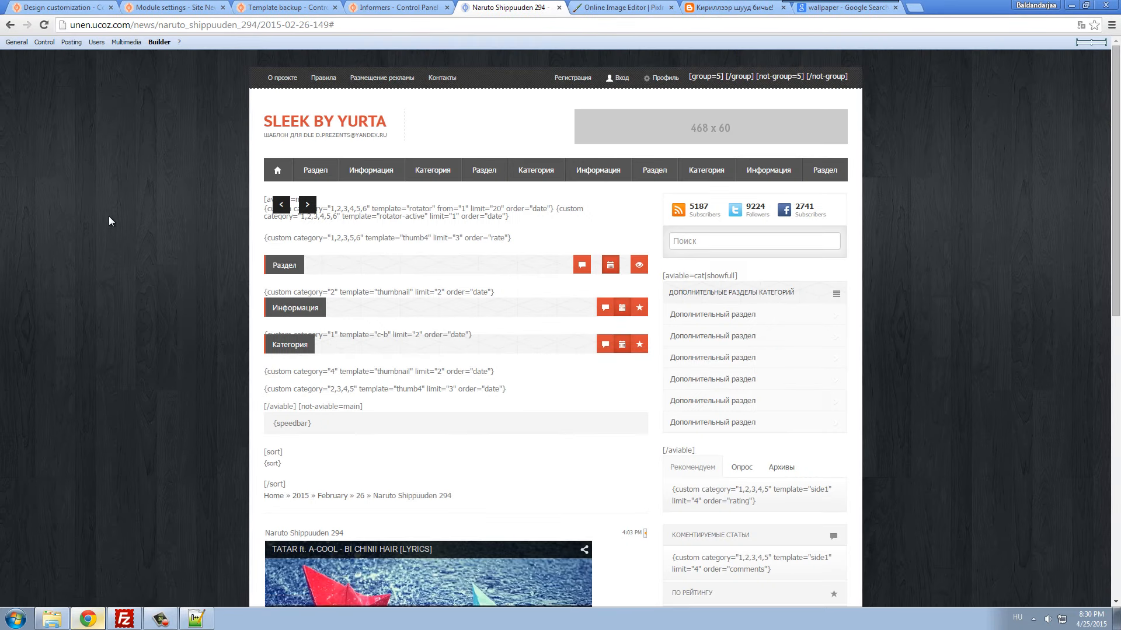
drag(133, 26, 334, 26)
key(BackSpace)
key(Return)
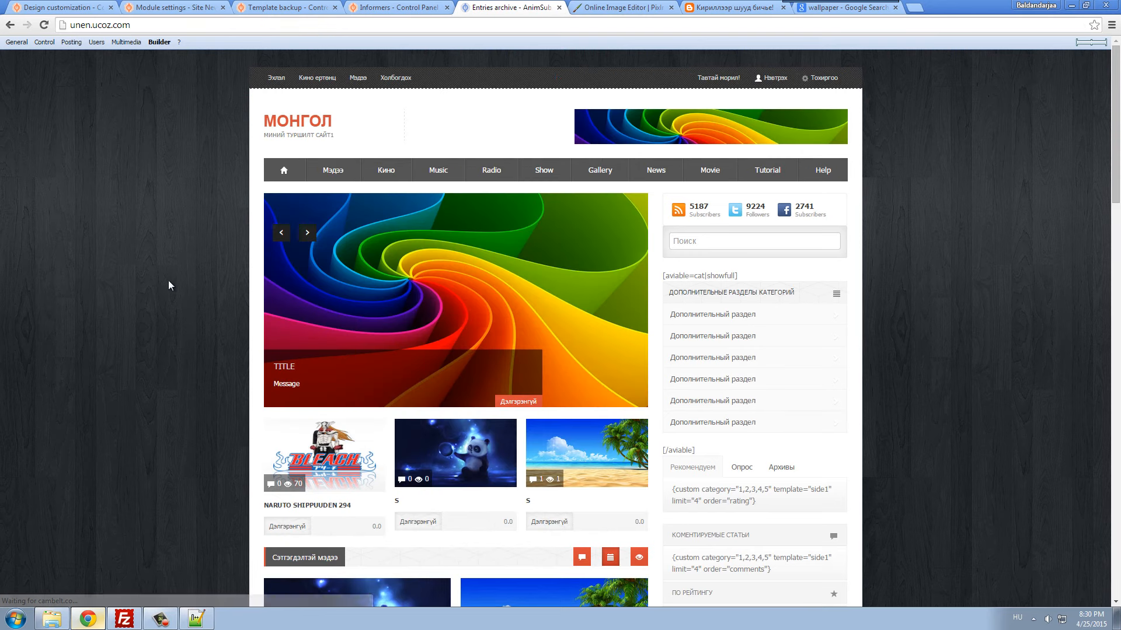
scroll(168, 285, down, 3)
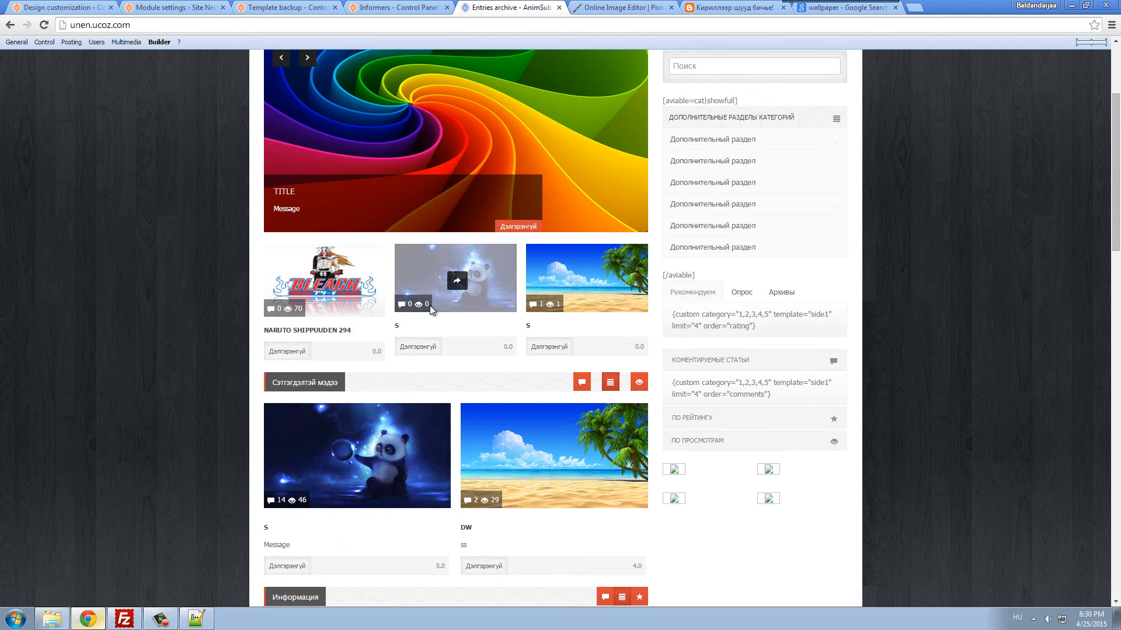
right_click(192, 288)
click(197, 301)
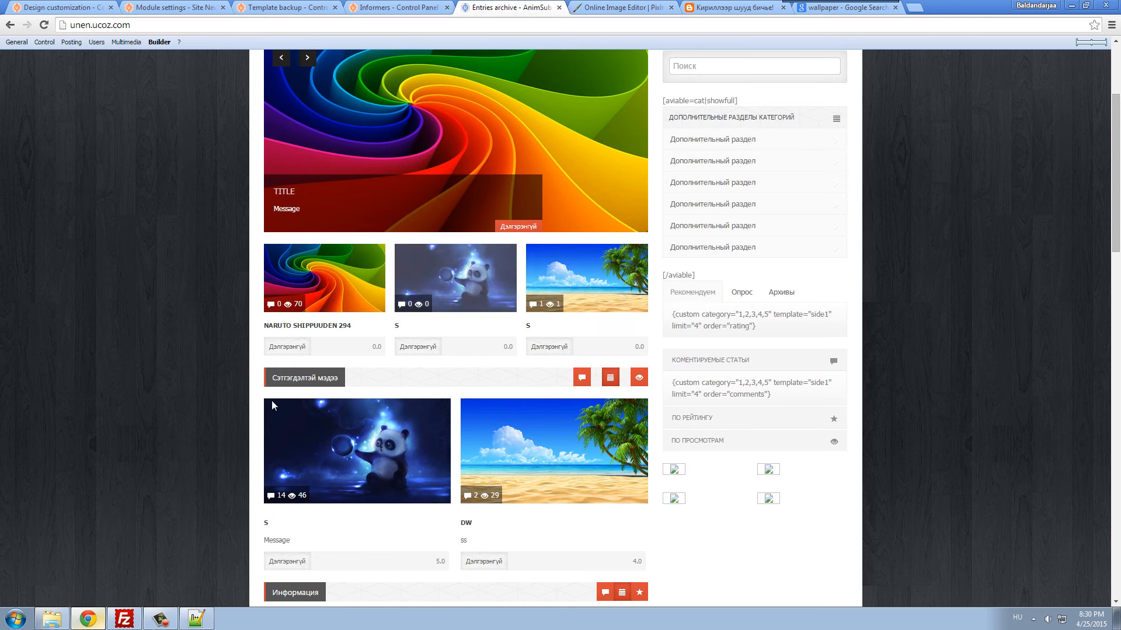
- Advance through the home page's image slider and examine the news blocks below it
scroll(131, 420, down, 1)
scroll(123, 408, up, 3)
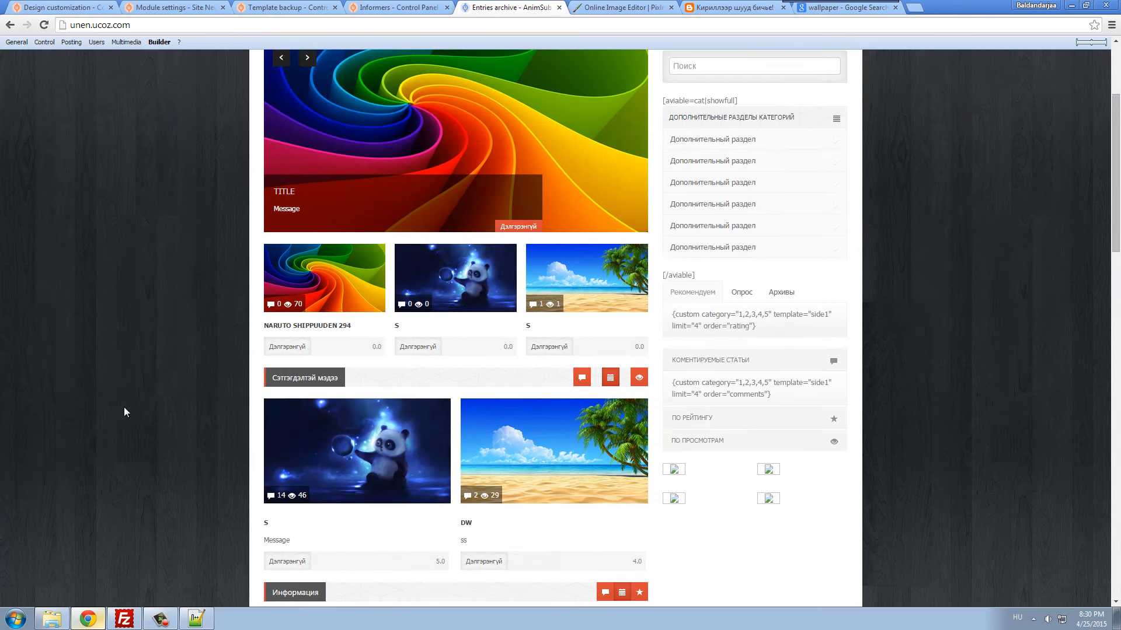
click(307, 175)
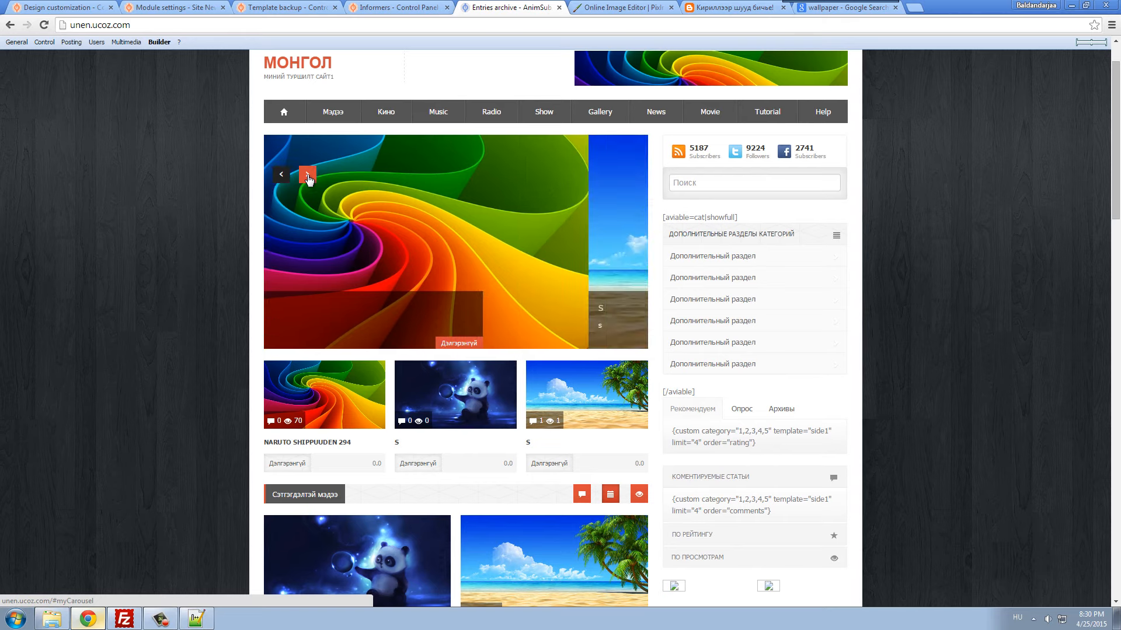
click(308, 174)
click(308, 174)
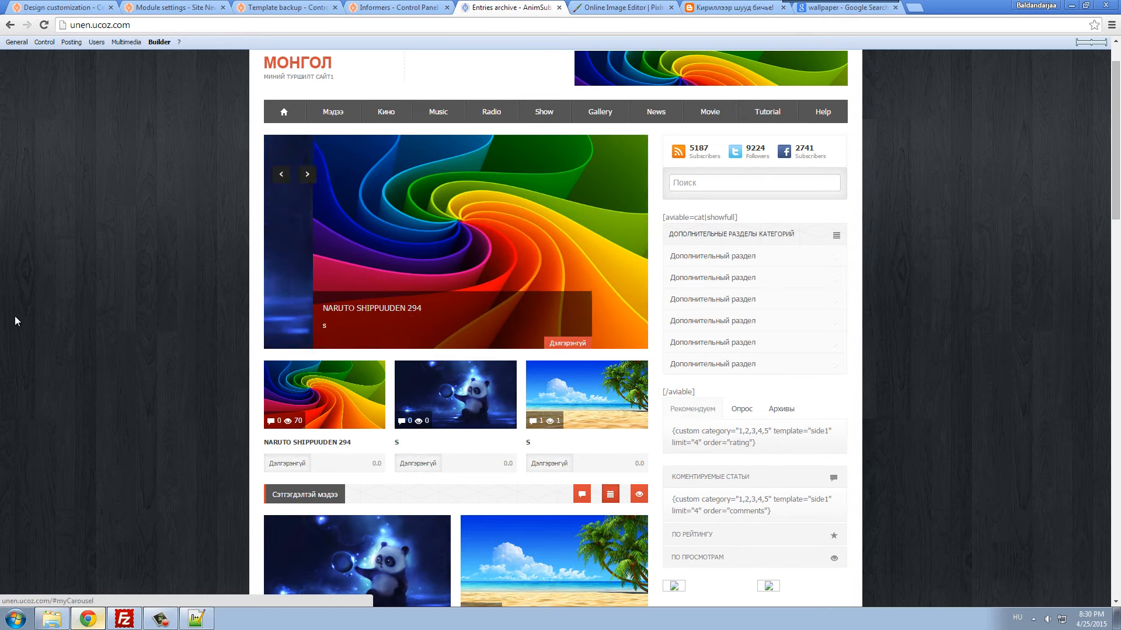
scroll(72, 321, down, 6)
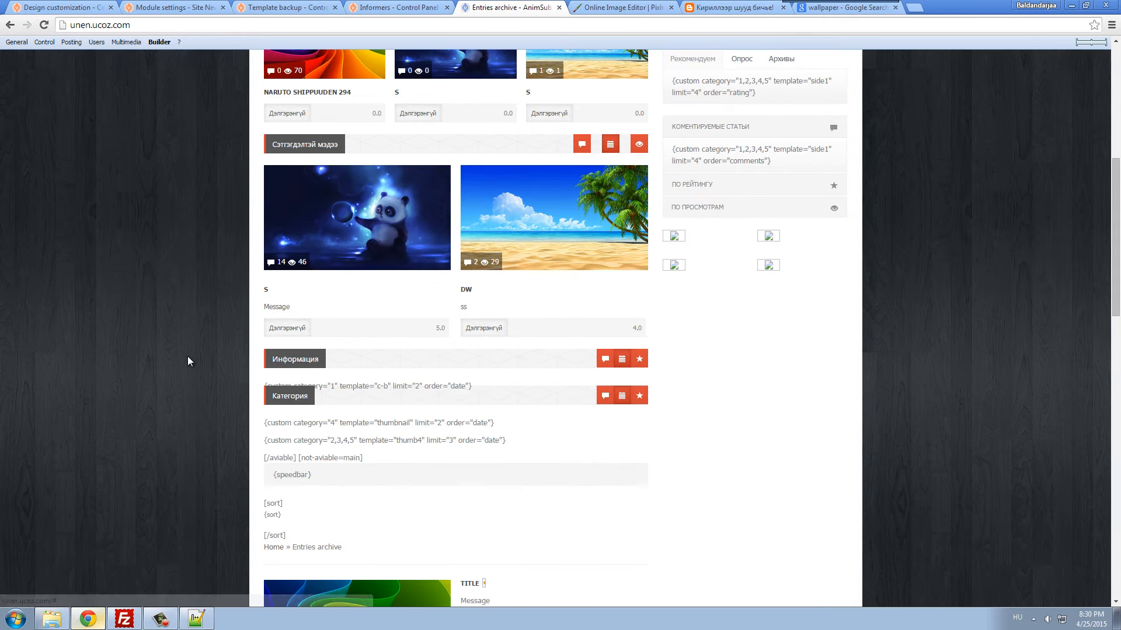
scroll(188, 356, down, 2)
- Return to the entries archive page template and examine the custom tags in the Информация block
click(175, 8)
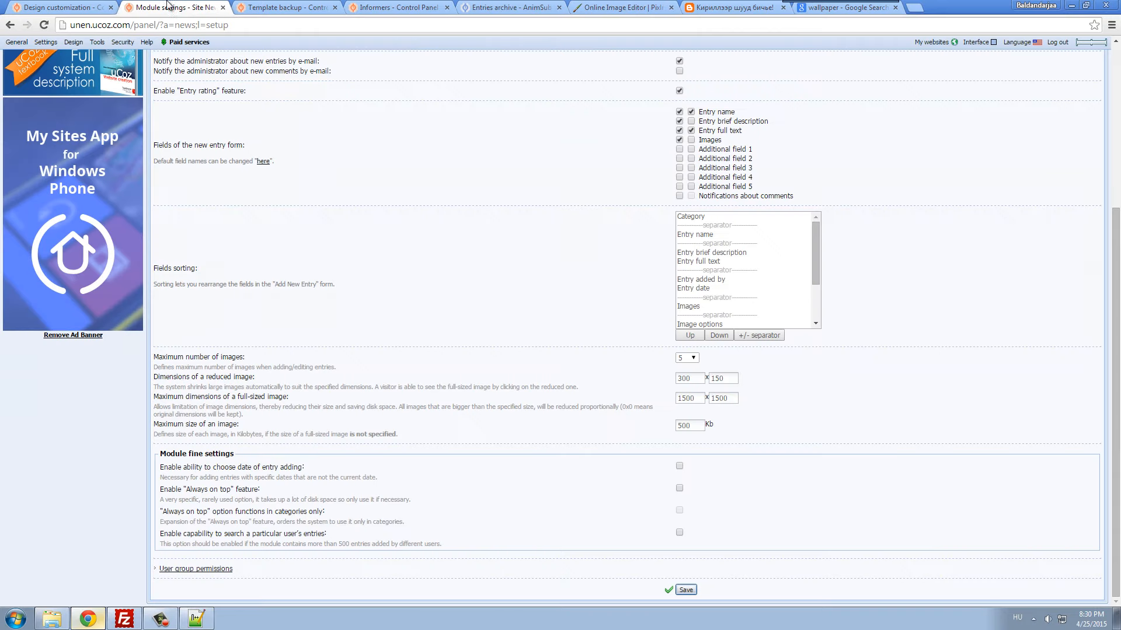
click(65, 8)
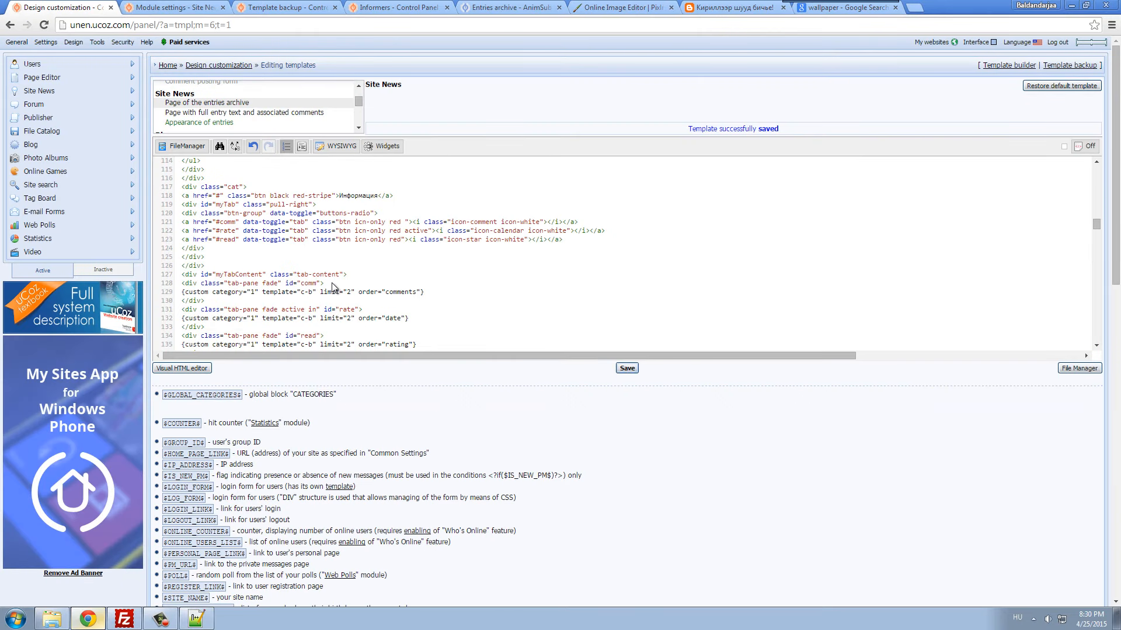
scroll(334, 286, down, 2)
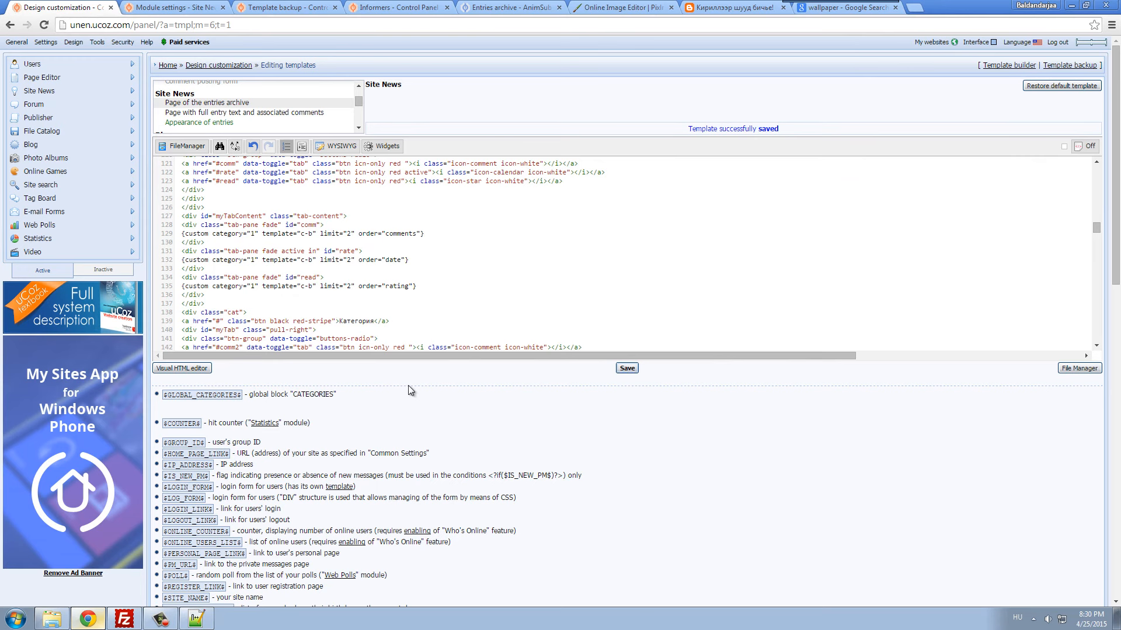
- Switch to the informers list, close the open informer template editor and reload the page
click(286, 7)
click(397, 7)
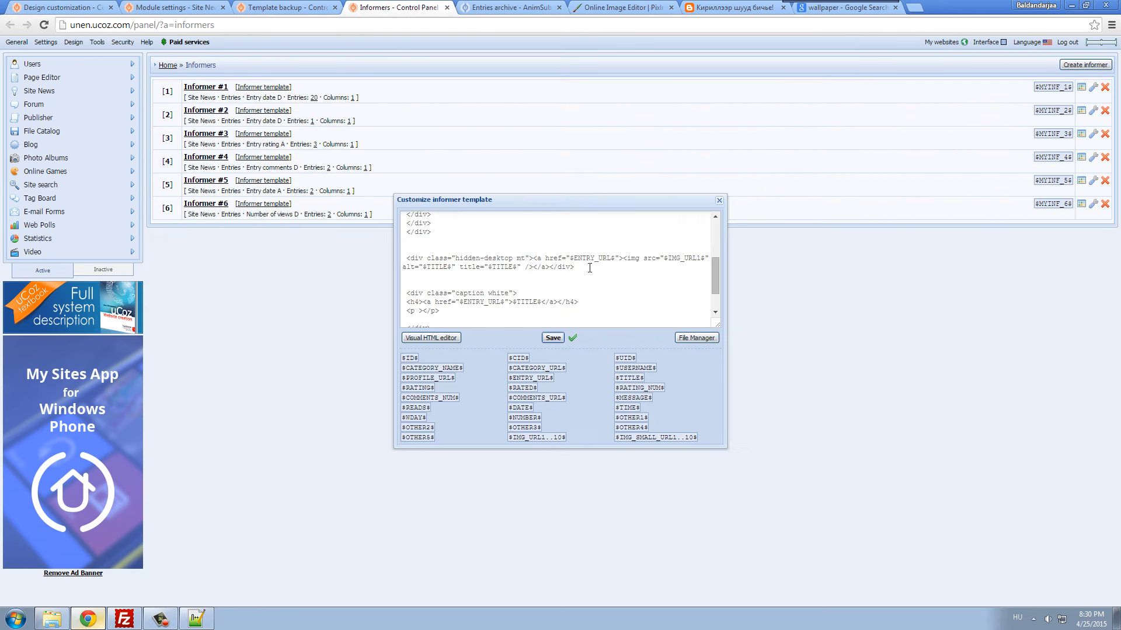
click(719, 200)
right_click(705, 279)
click(715, 310)
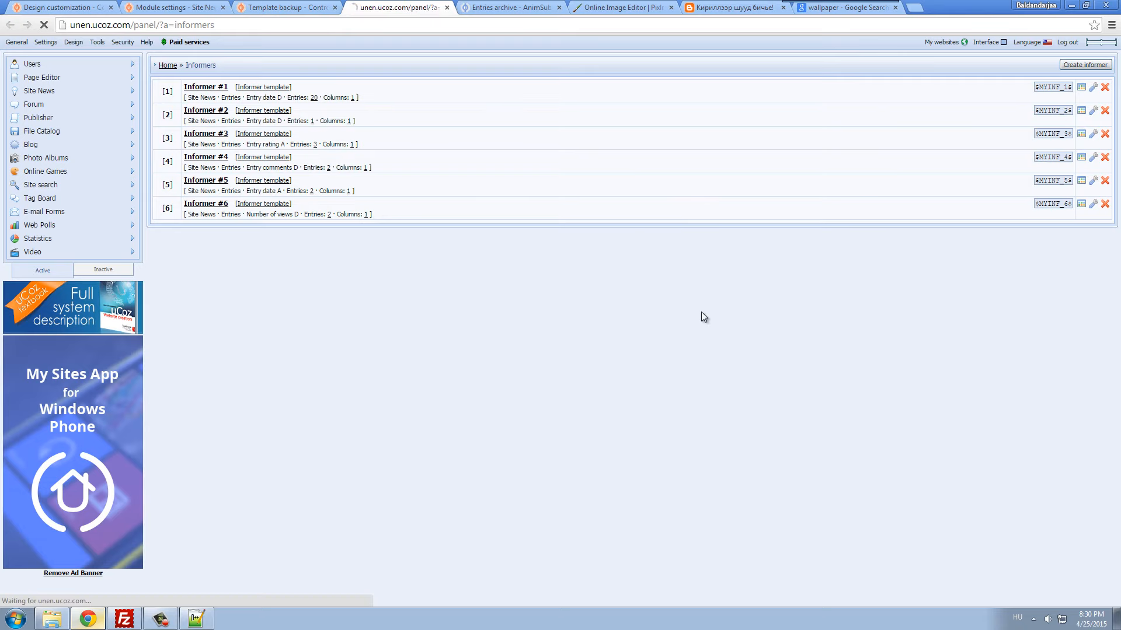
- Start a new informer for the Site News section with entries sorted by Number of views A
click(1084, 65)
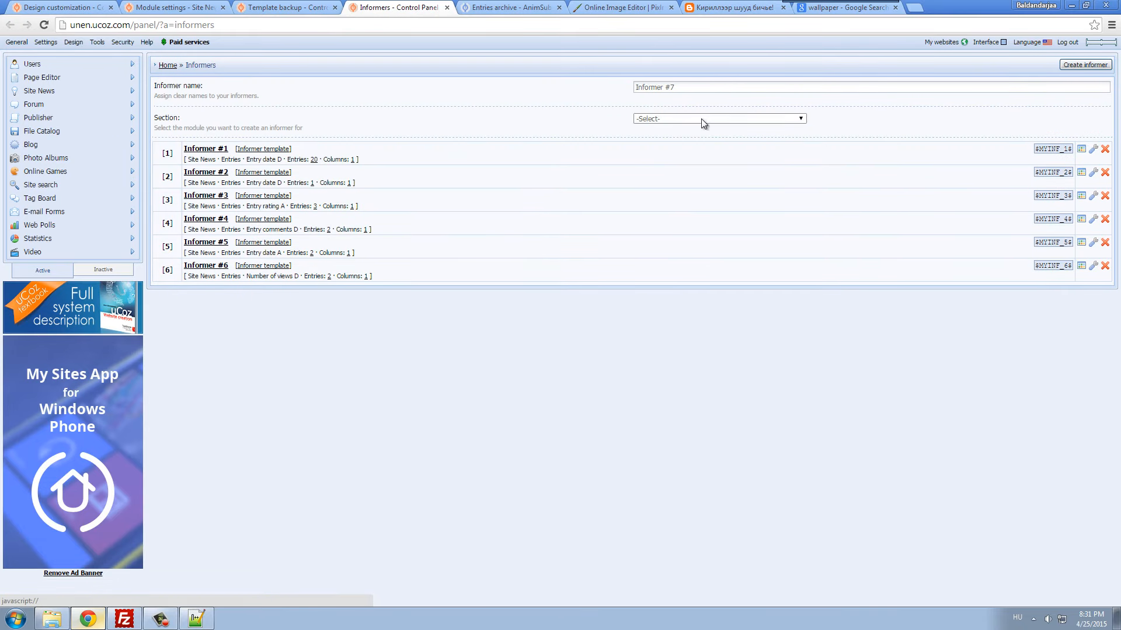
click(676, 120)
click(664, 139)
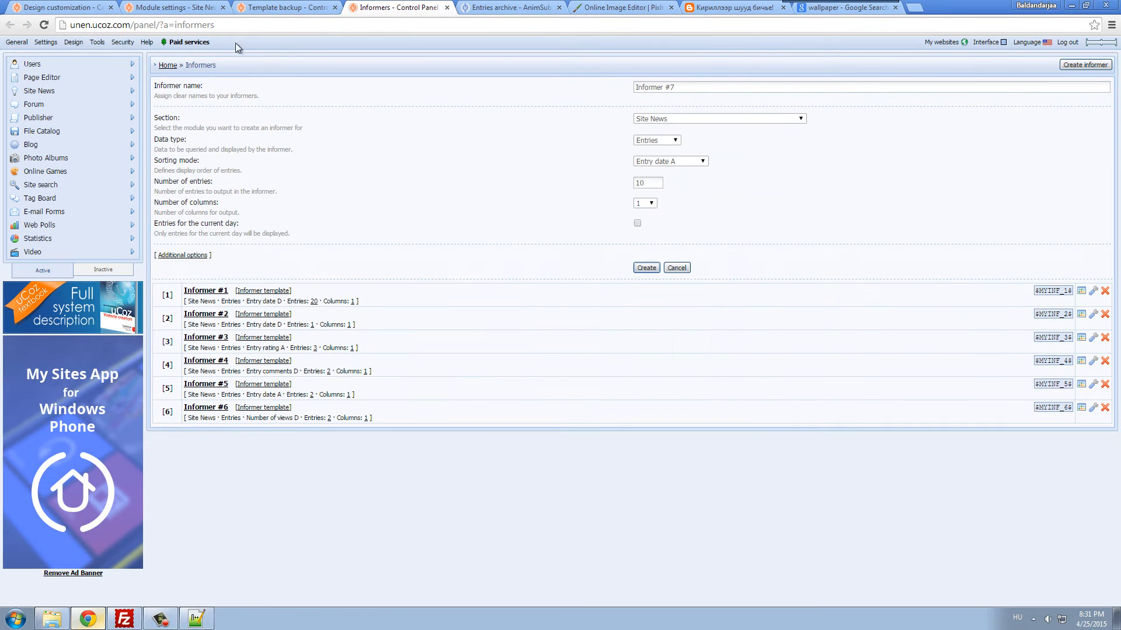
key(ctrl+1)
click(371, 6)
click(670, 161)
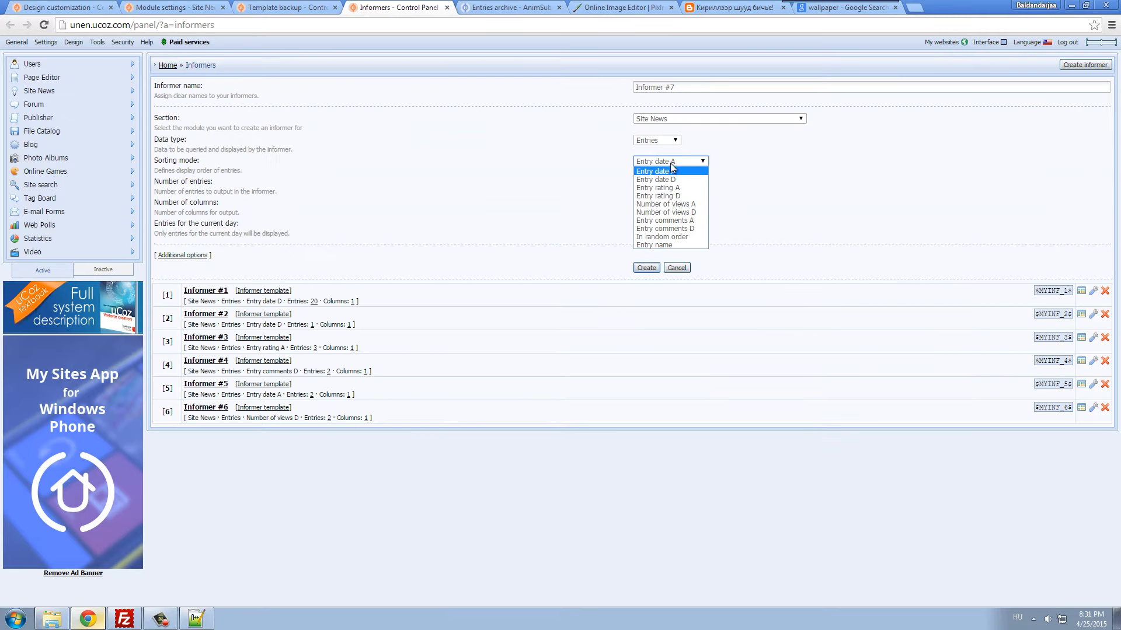
click(677, 205)
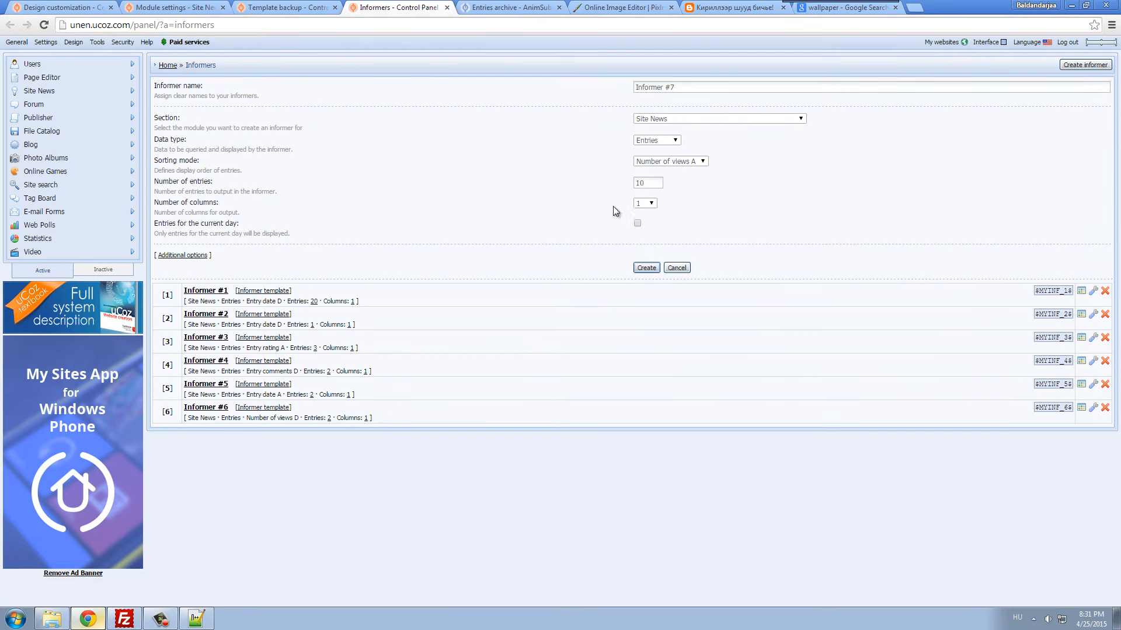
- Set the new informer's number of entries to 2 and create it
click(43, 7)
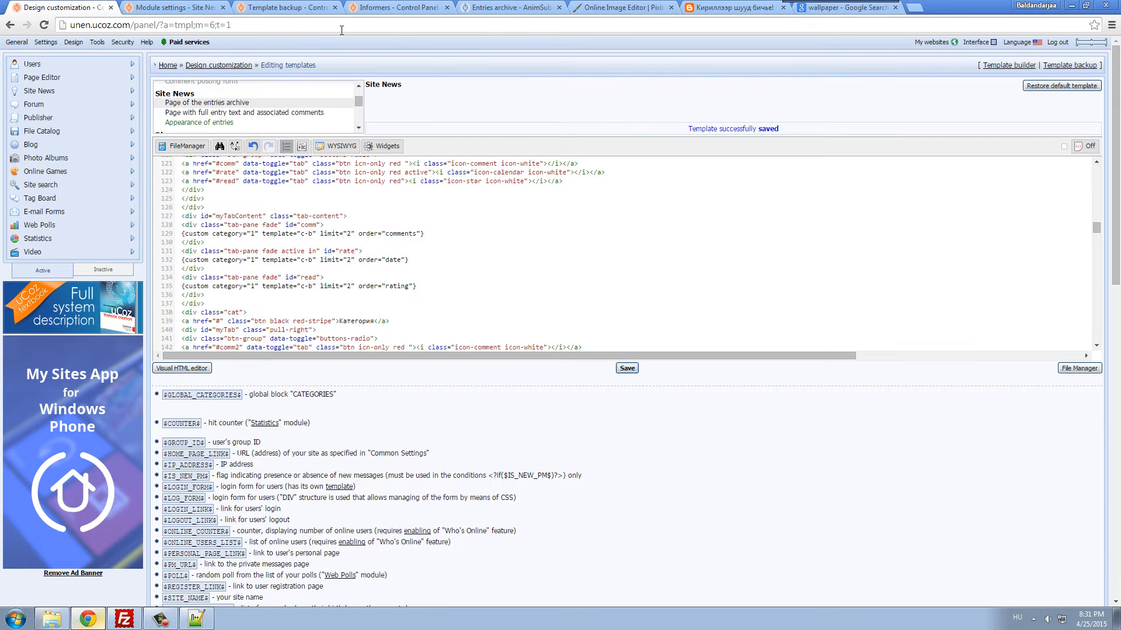
click(407, 7)
drag(646, 183, 594, 190)
text(2)
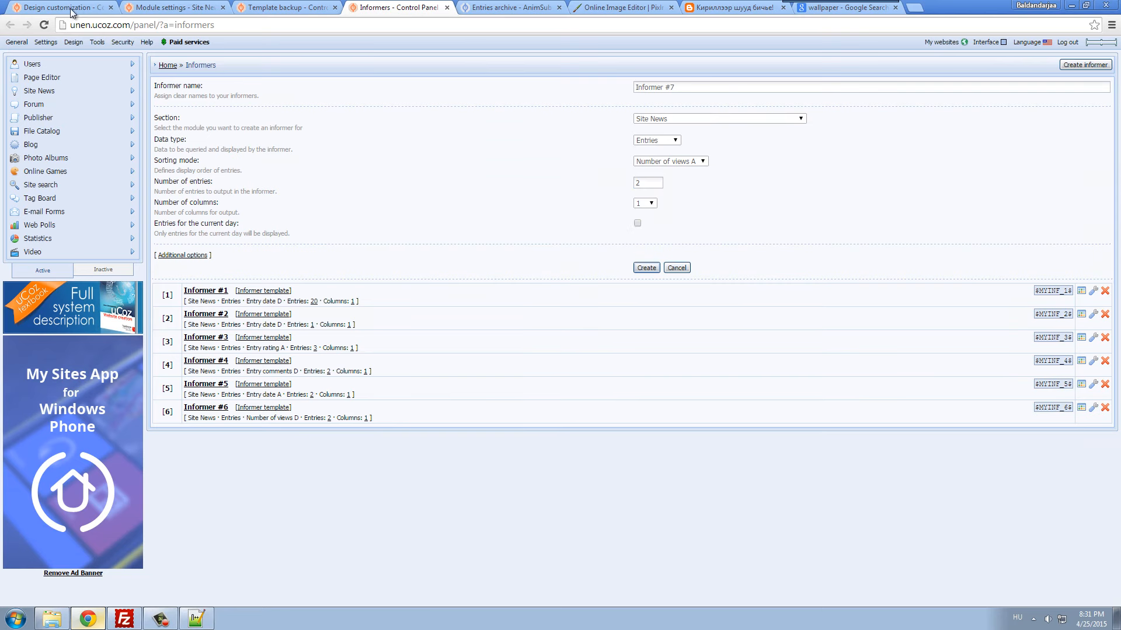
click(71, 8)
click(395, 8)
click(645, 268)
- Open the c-b template file from the Sleek 10.0 folder, copy all its code and close the file
click(71, 8)
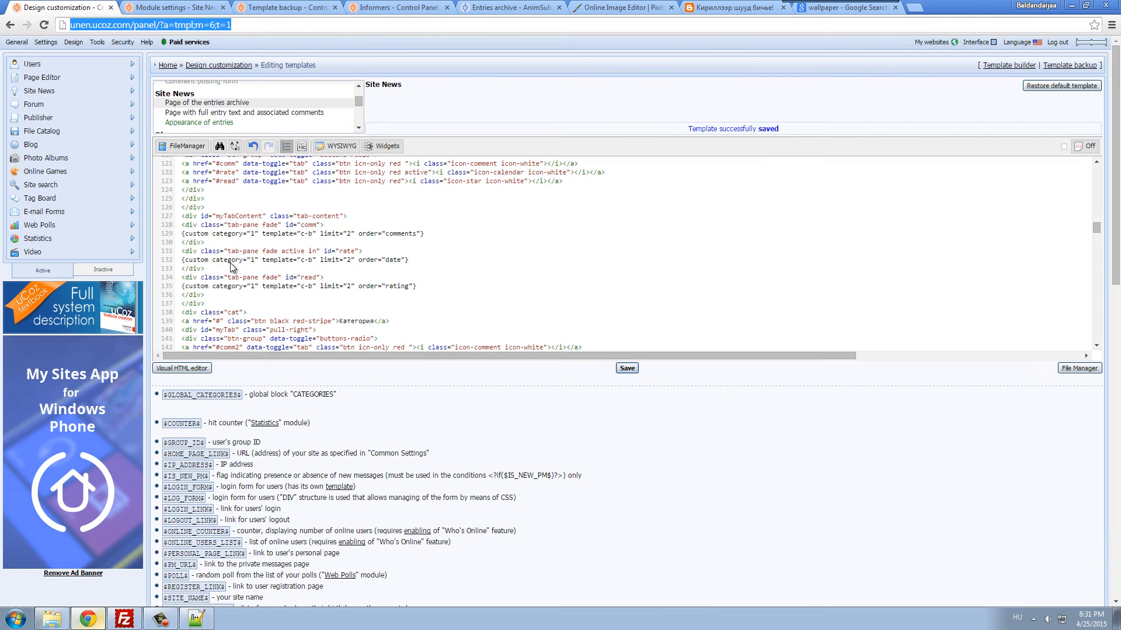
click(328, 234)
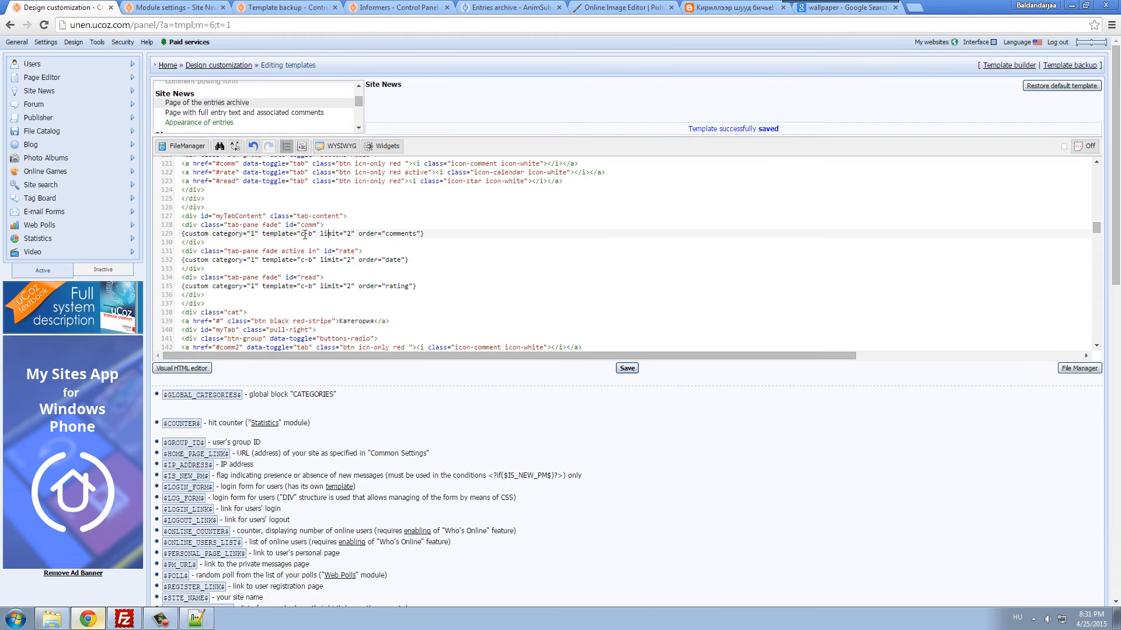
click(58, 625)
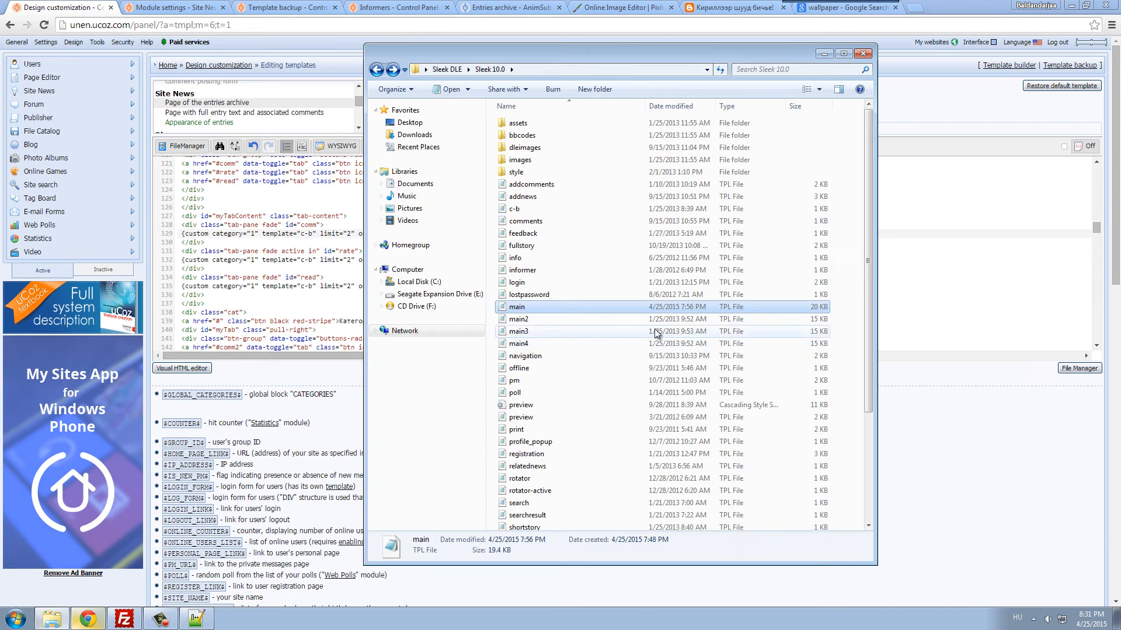
double_click(519, 223)
key(ctrl+a)
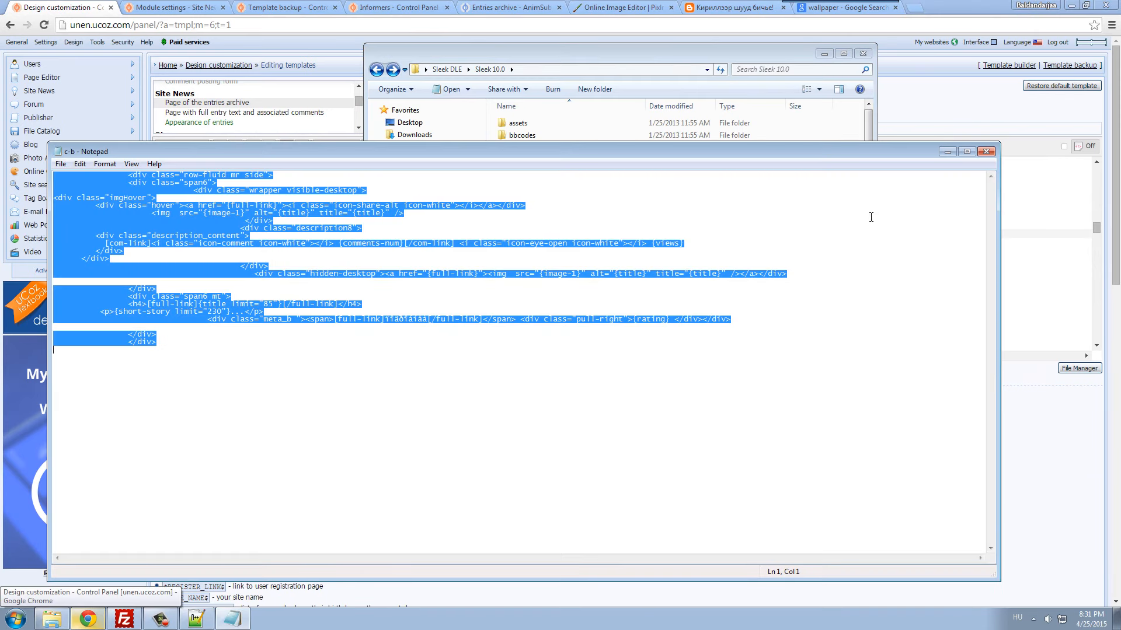
click(967, 152)
click(1086, 14)
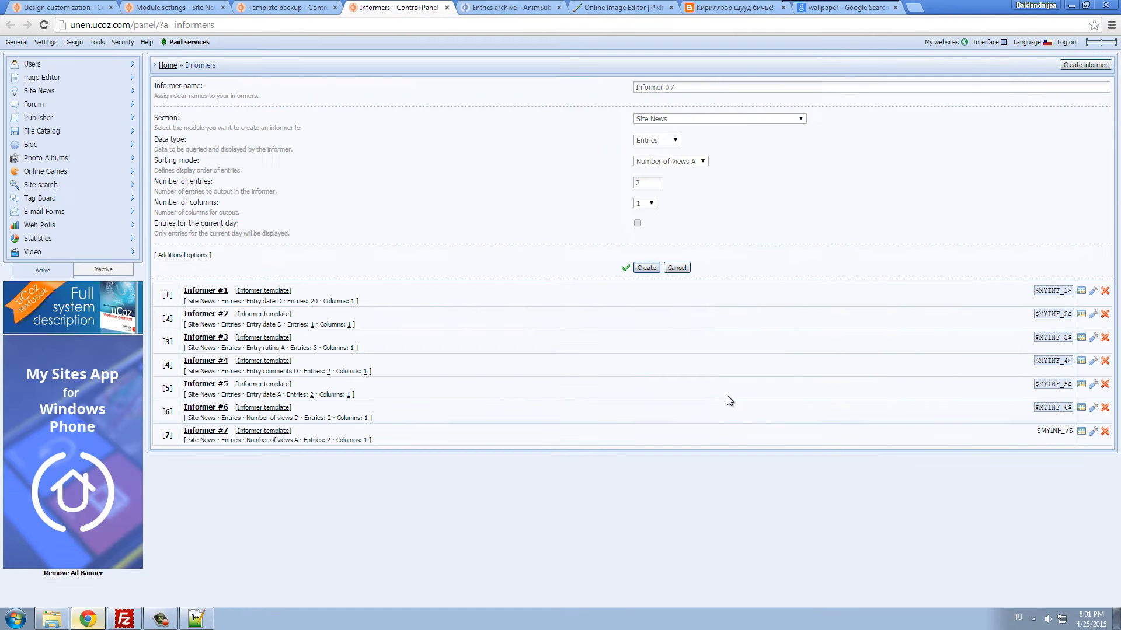
- Replace the entire template code of Informer #7 with the copied c-b code
click(1081, 430)
click(491, 280)
key(ctrl+a)
key(ctrl+v)
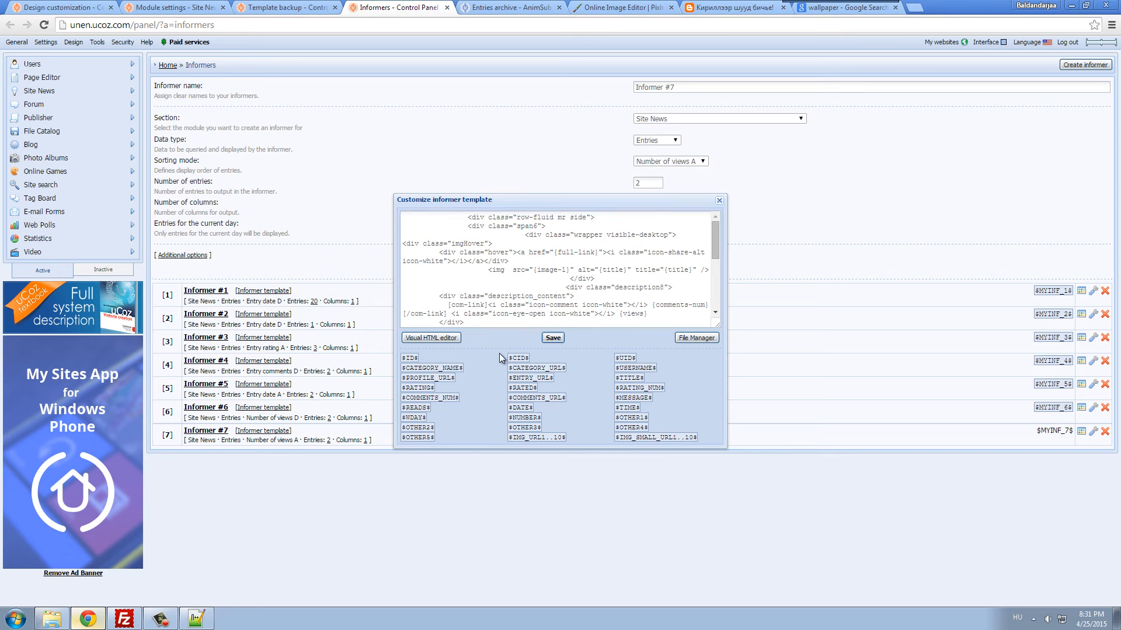
- Replace the {image-1} placeholder in both image sources of the informer template with $IMG_URL1$
drag(509, 438, 565, 437)
key(ctrl+c)
mouse_move(534, 270)
mouse_down()
mouse_move(590, 270)
mouse_move(535, 271)
mouse_up()
key(ctrl+v)
key(BackSpace)
scroll(629, 272, down, 1)
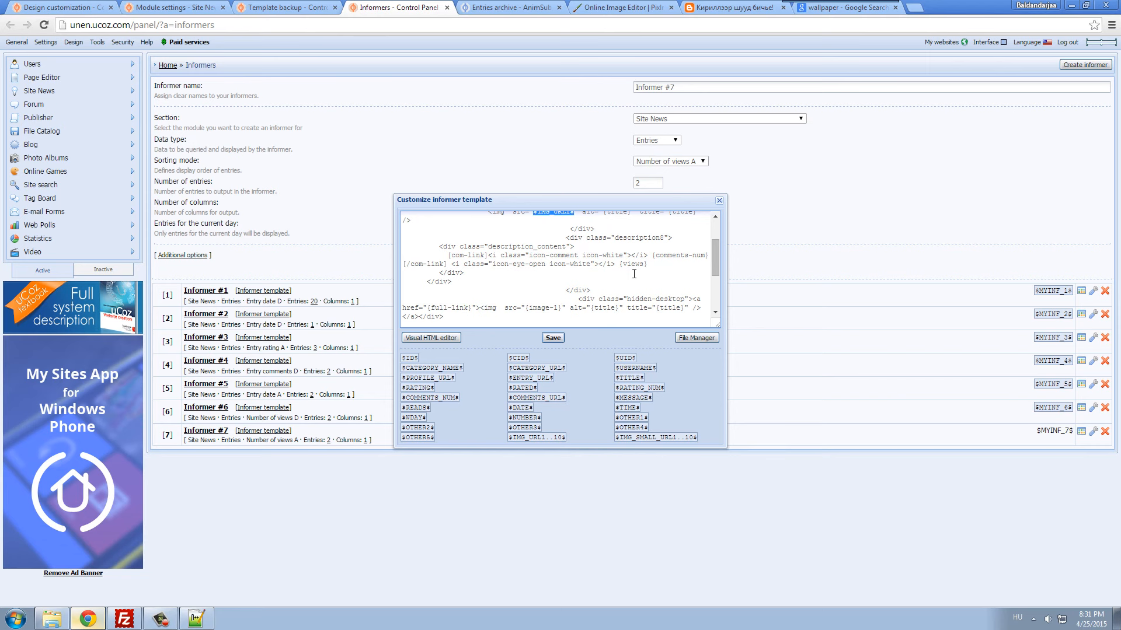
scroll(633, 273, down, 1)
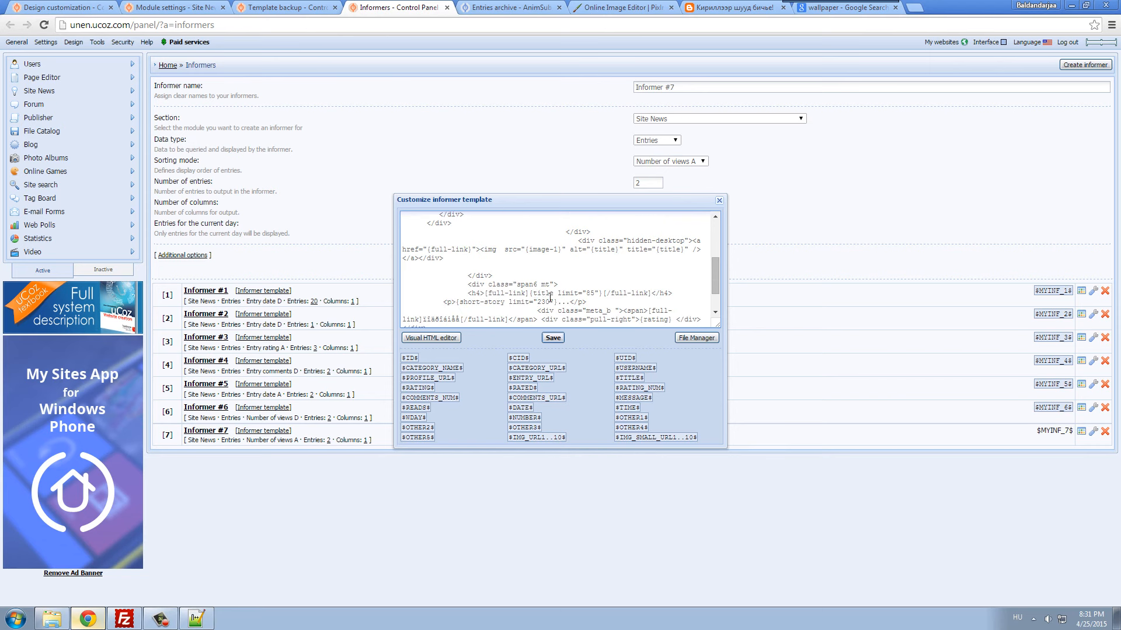
drag(524, 251, 565, 256)
text($IMG_URL1$)
scroll(570, 280, up, 2)
scroll(571, 300, down, 1)
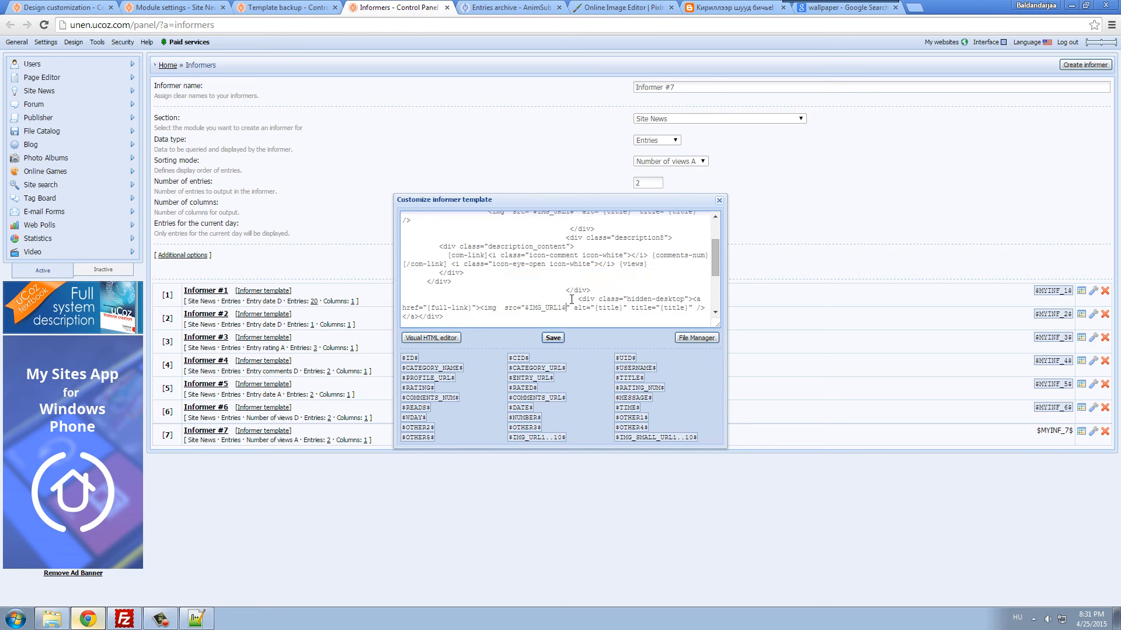
- Remove the com-link tags around the comment counter and replace {comments-num} with $COMMENTS_NUM$
drag(492, 255, 449, 257)
key(BackSpace)
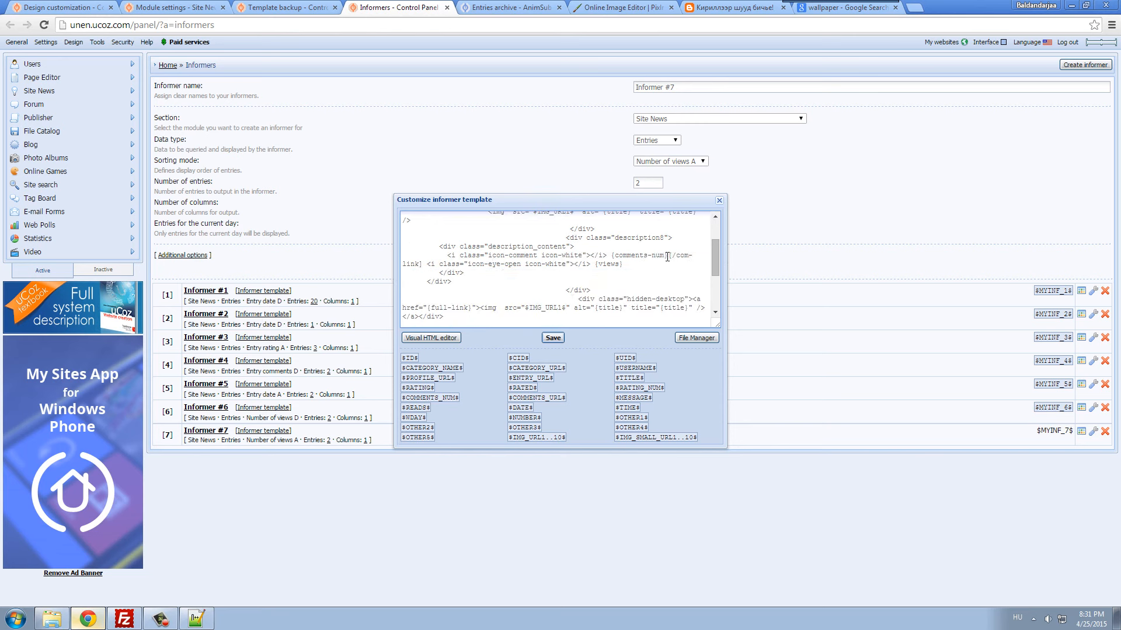
drag(668, 256, 422, 266)
key(BackSpace)
click(423, 399)
key(ctrl+c)
drag(612, 257, 670, 257)
key(ctrl+v)
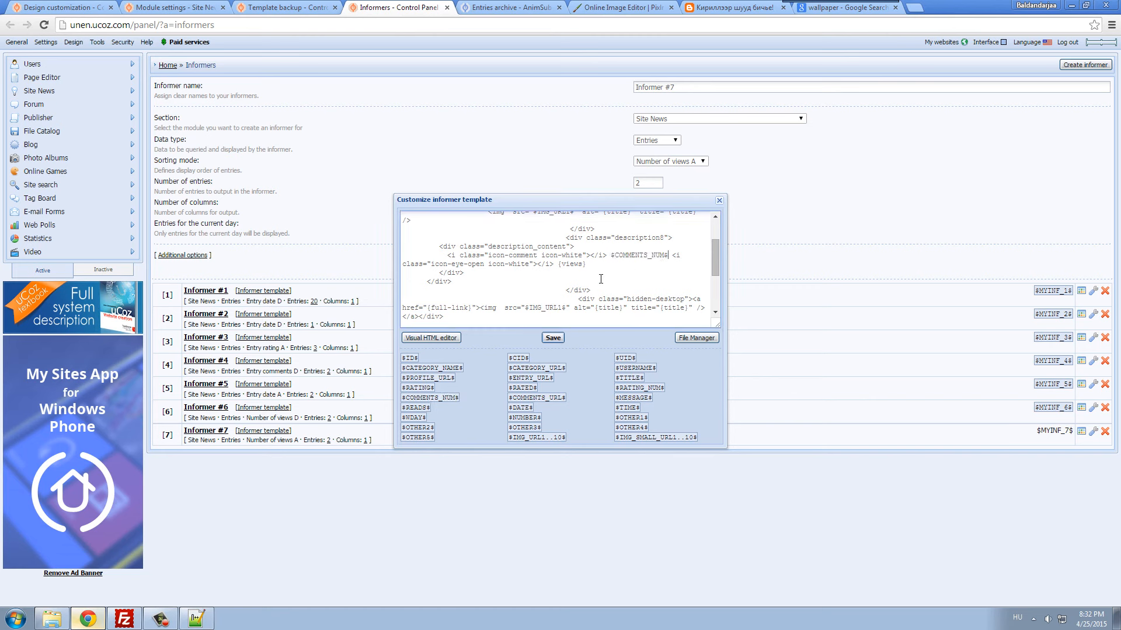
- Replace the {views} placeholder after the eye icon with $READS$
click(429, 408)
key(ctrl+c)
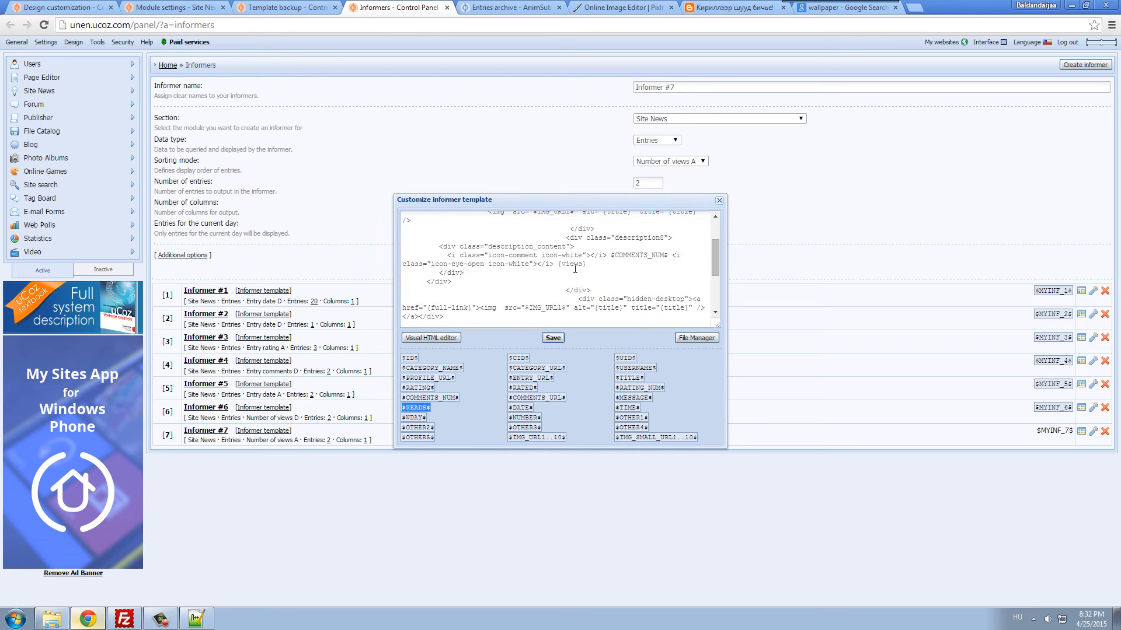
drag(560, 264, 589, 265)
key(ctrl+v)
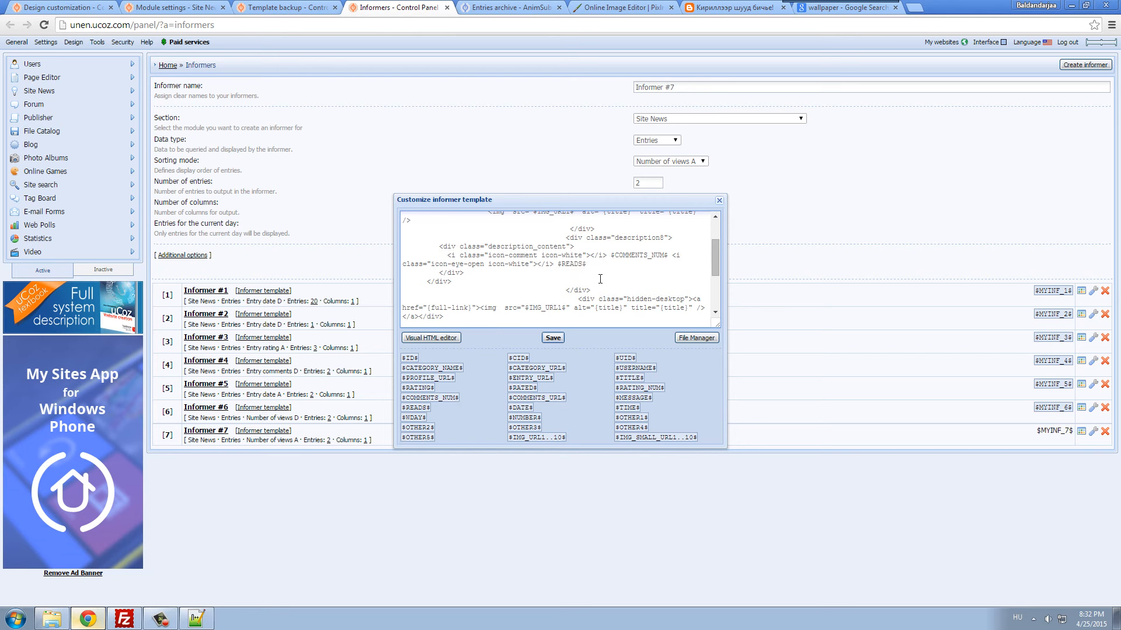
- Replace the {title} placeholders in the alt and title attributes of both images with $TITLE$
scroll(600, 280, down, 1)
click(629, 378)
drag(594, 249, 689, 249)
text($TITLE$)
text($TITLE$)
scroll(649, 281, up, 3)
drag(605, 270, 694, 270)
text($TITLE$)
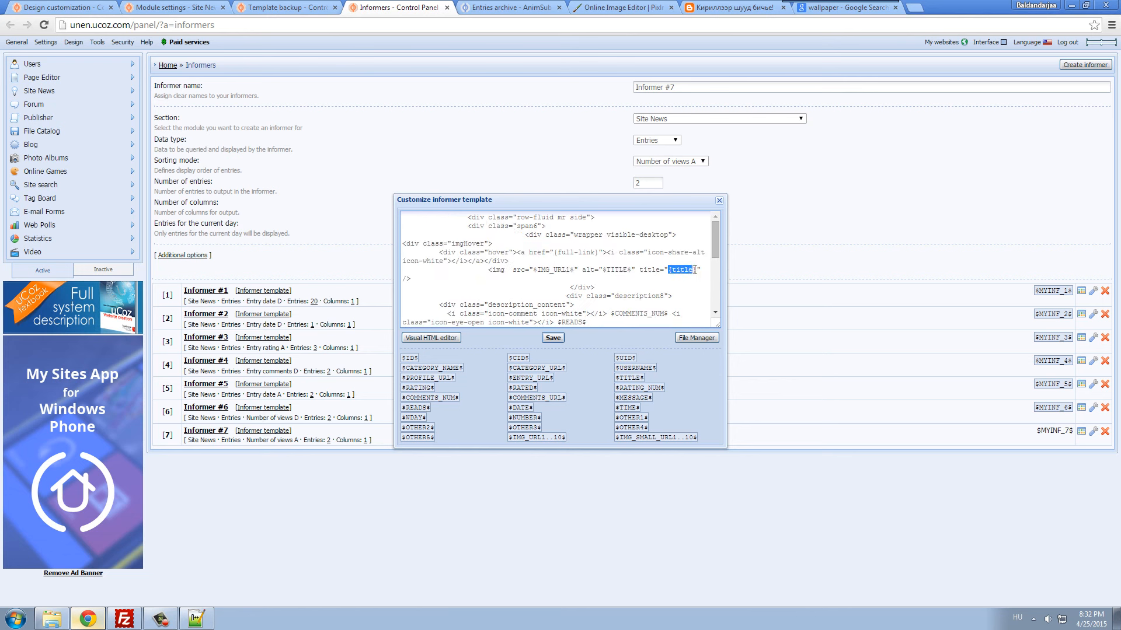
text($TITLE$)
scroll(563, 282, down, 1)
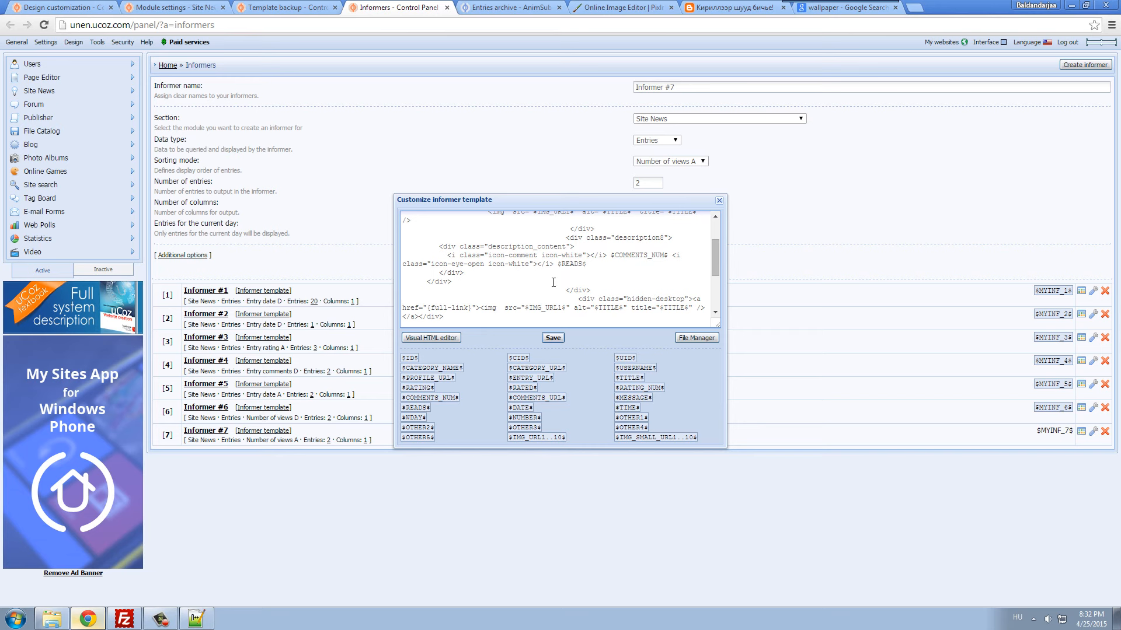
- Replace the {full-link} placeholder in both image link addresses with $ENTRY_URL$
double_click(530, 377)
key(ctrl+c)
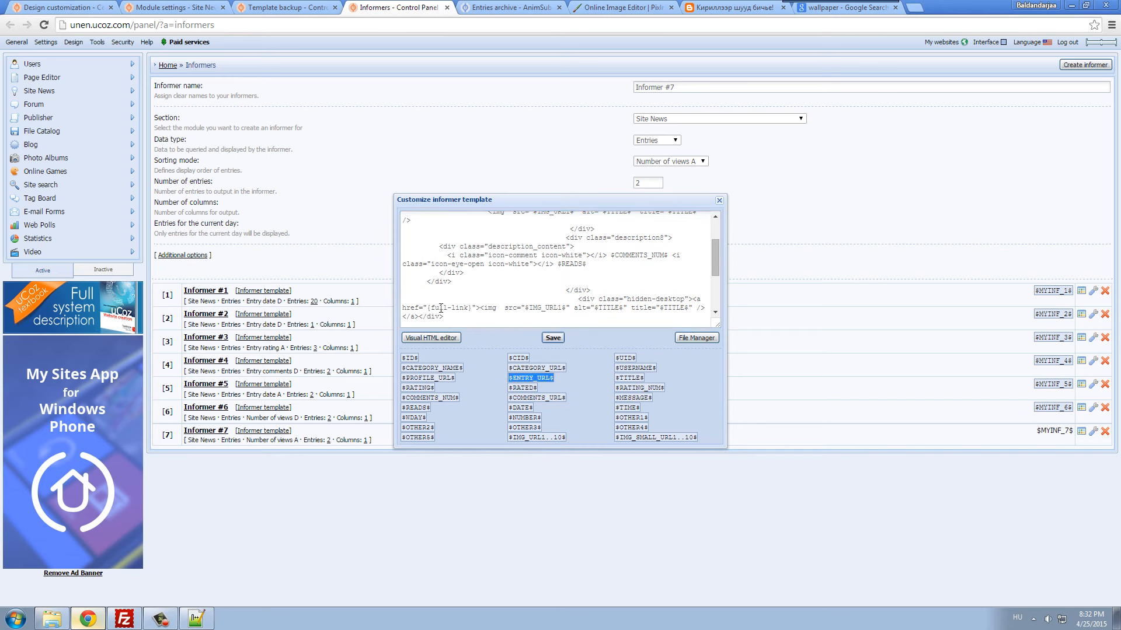
drag(428, 308, 472, 308)
key(ctrl+v)
scroll(509, 296, up, 1)
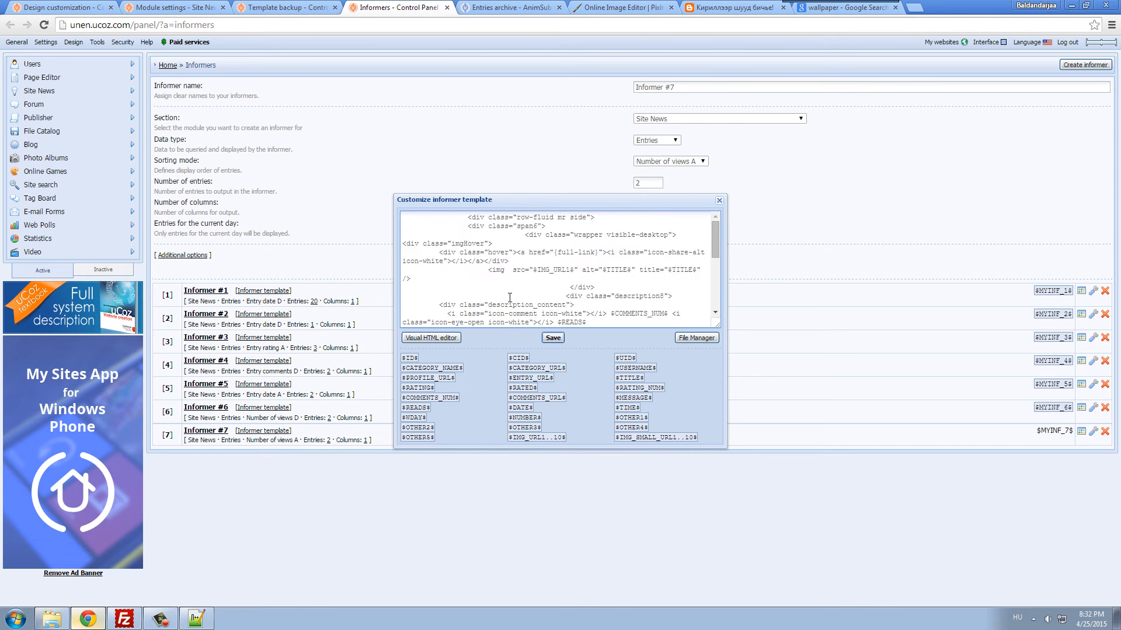
drag(554, 252, 601, 252)
key(ctrl+v)
scroll(718, 261, down, 3)
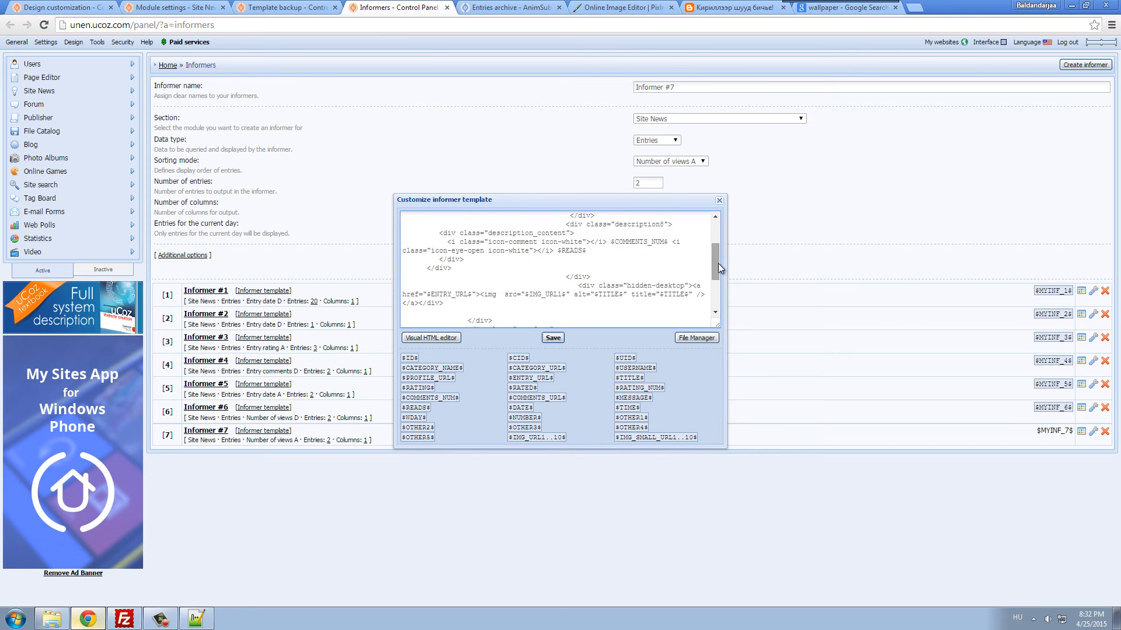
- Delete the short-story placeholder and its trailing dots from the paragraph below the h4 heading
drag(718, 264, 716, 284)
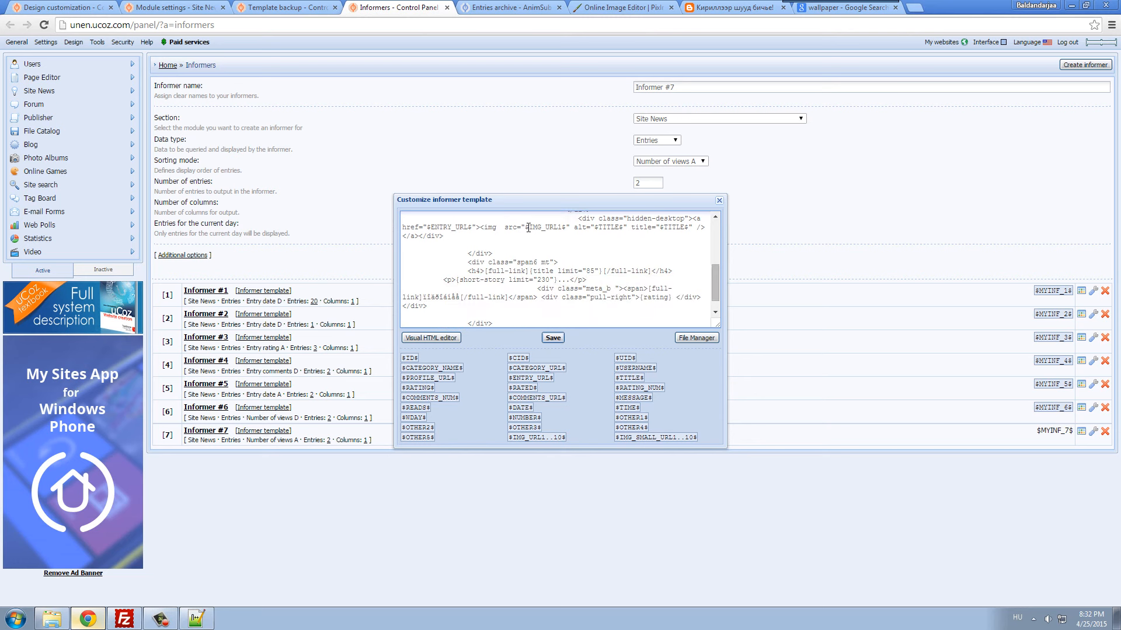
drag(716, 276, 717, 281)
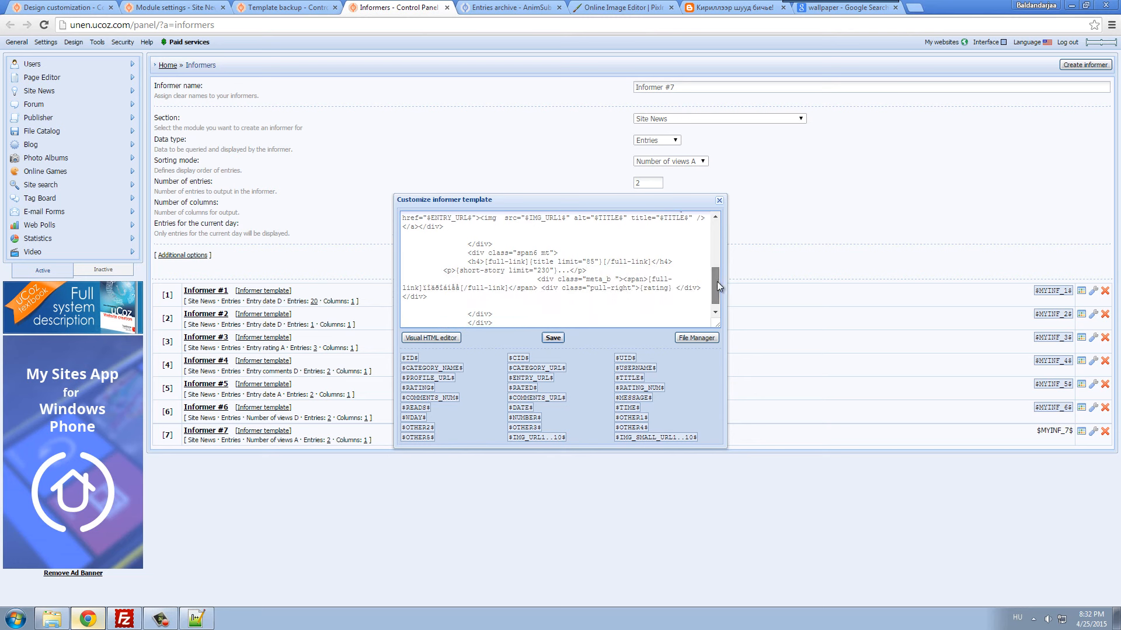
drag(484, 252, 538, 253)
click(635, 383)
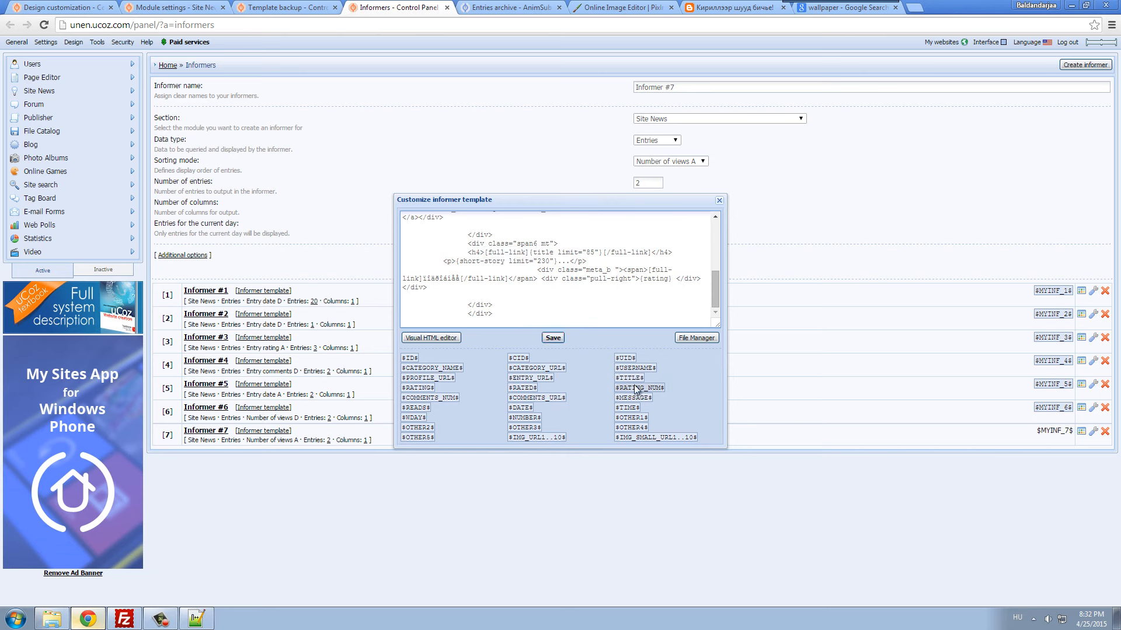
drag(459, 262, 572, 262)
key(BackSpace)
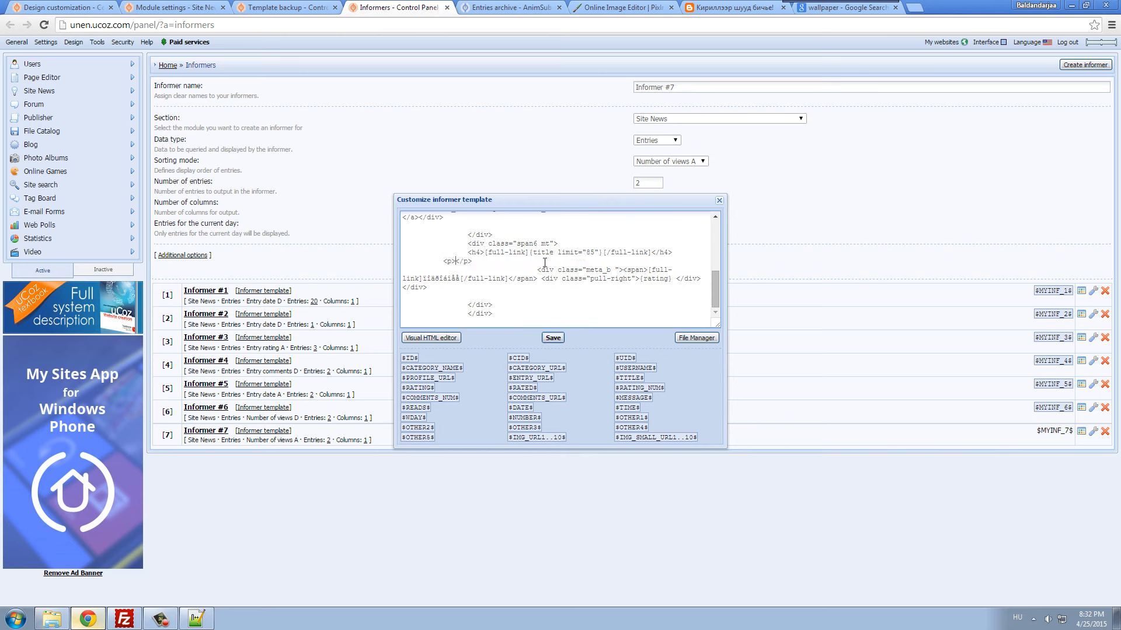
- Replace the full-link and title placeholders in the h4 heading with <a href="$ENTRY_URL$">$TITLE$</a>
drag(484, 252, 649, 254)
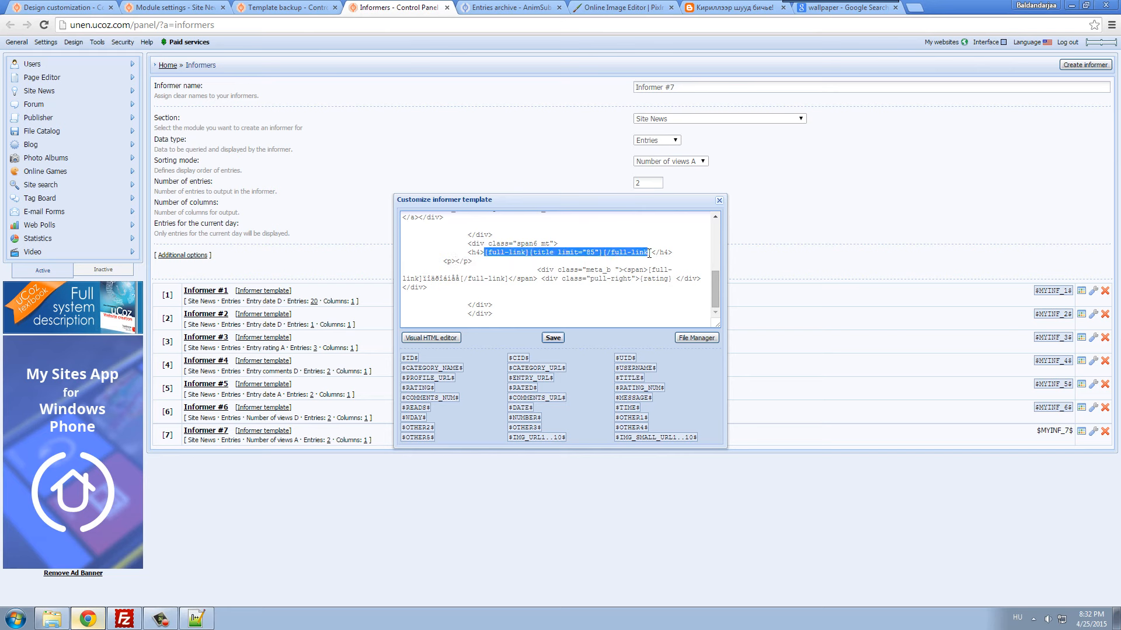
key(BackSpace)
text(<a)
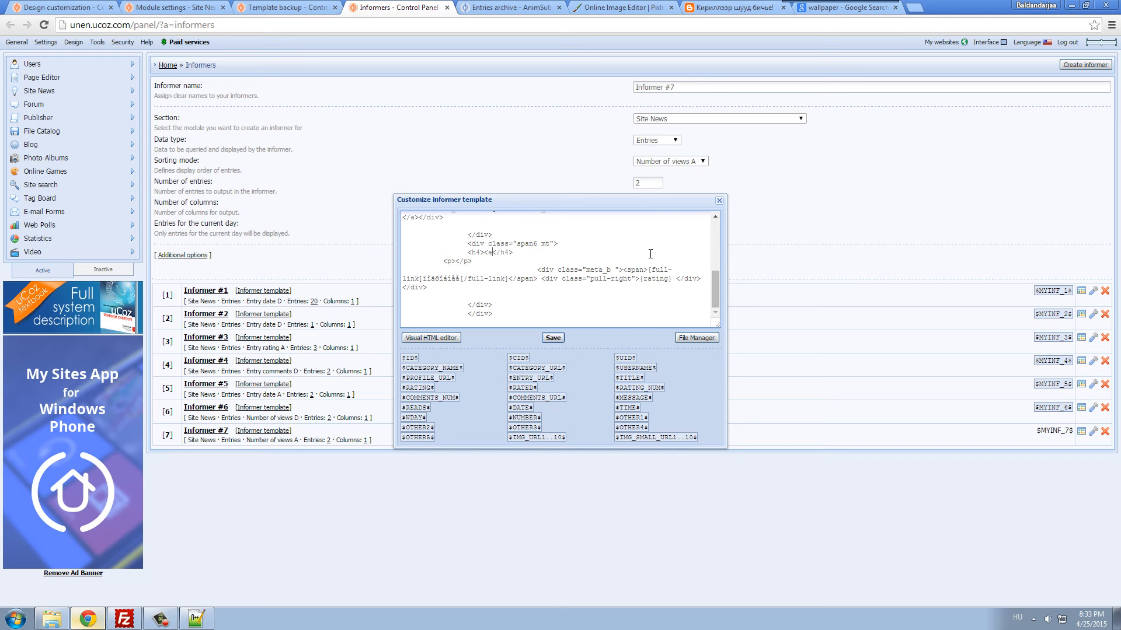
text( href)
text(=)
text("")
text($E)
text(NTRYL)
key(BackSpace)
text(_URL)
text(>)
text($$)
text(TITLE)
text(<>)
text(/a>)
- Replace the full-link placeholder in the meta_b span with an $ENTRY_URL$ link labelled Дэлгэрэнгүй
drag(485, 252, 509, 281)
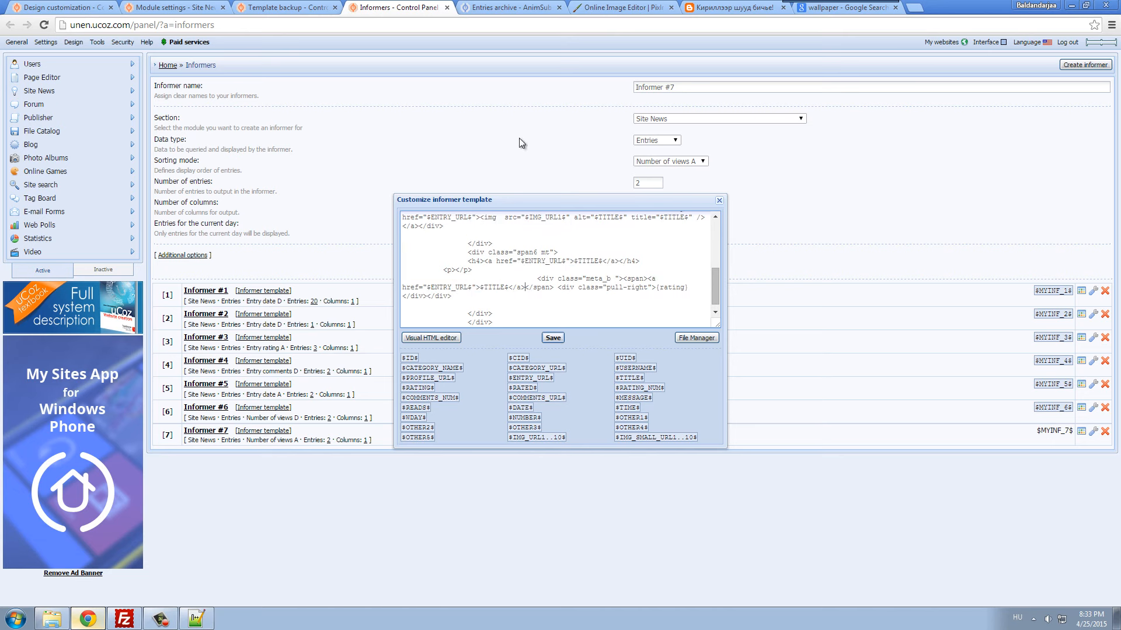
click(734, 7)
click(402, 7)
drag(480, 287, 509, 289)
text(Дэлгэрэнгүй)
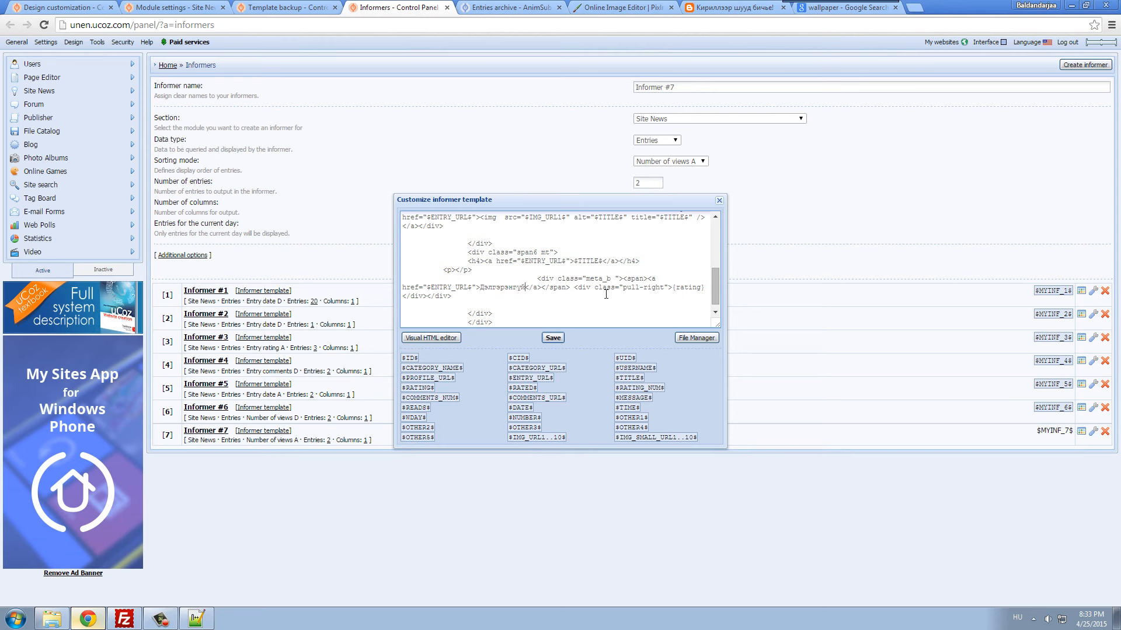
- Replace the {rating} placeholder in the pull-right div with $RATING$ and save the Informer #7 template
double_click(418, 387)
key(ctrl+c)
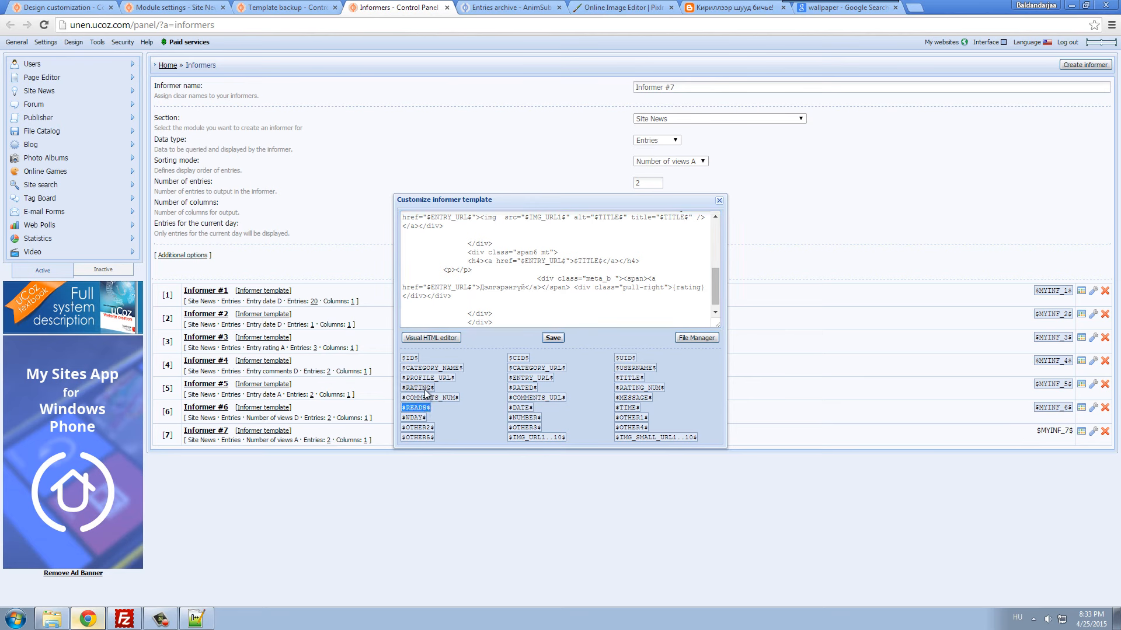
drag(672, 287, 707, 288)
key(ctrl+v)
scroll(642, 297, down, 1)
click(552, 338)
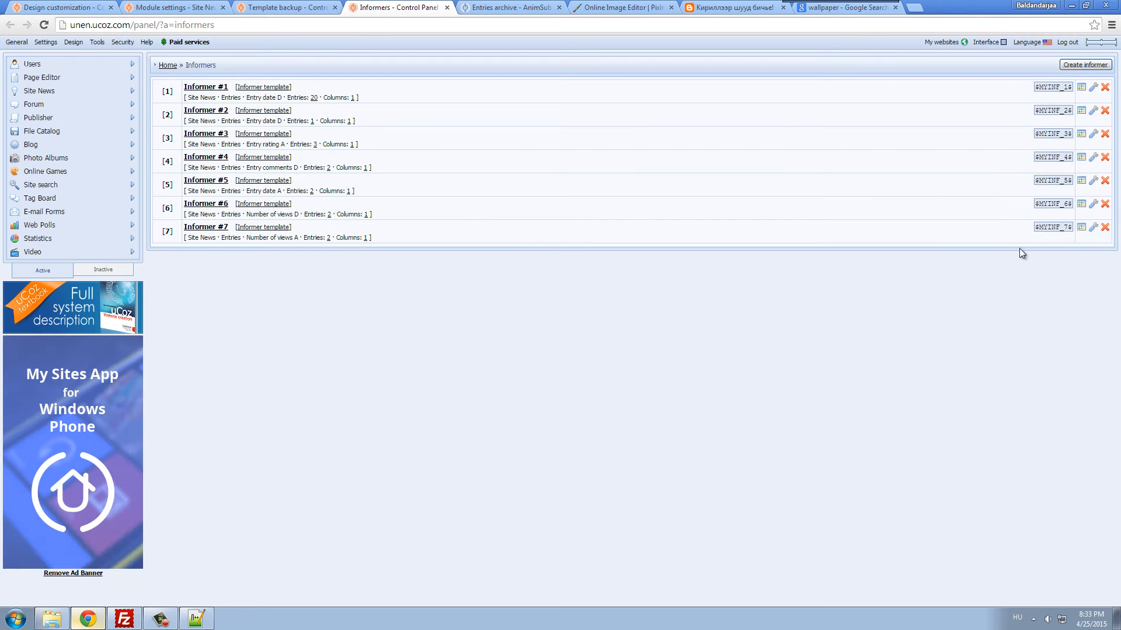
- Replace the custom line ordered by comments in the "comm" tab pane of the entries archive template with $MYINF_7$
click(1034, 230)
key(ctrl+c)
click(175, 8)
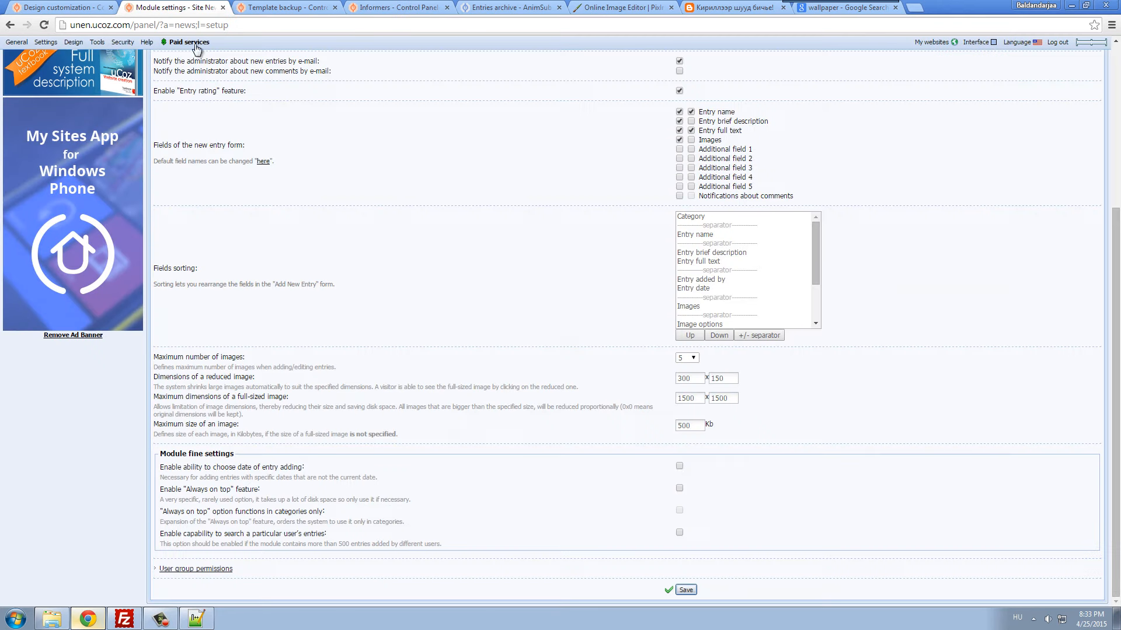
click(84, 7)
drag(428, 235, 185, 232)
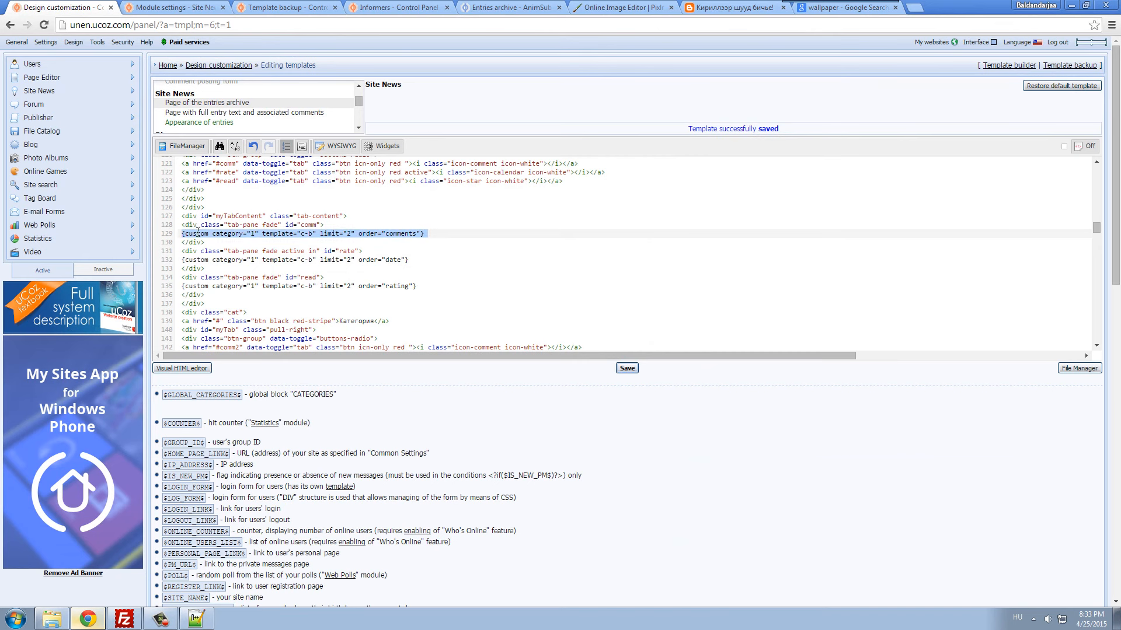
key(ctrl+v)
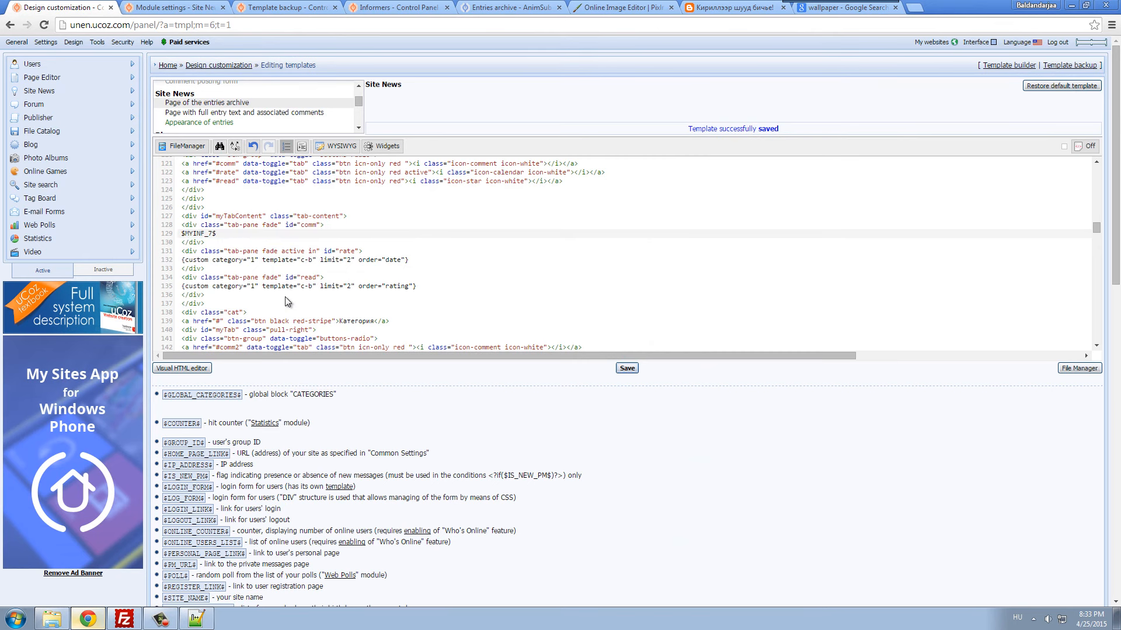
- Create Informer #8 for Site News, sorted by Entry date A, with 2 entries
click(318, 7)
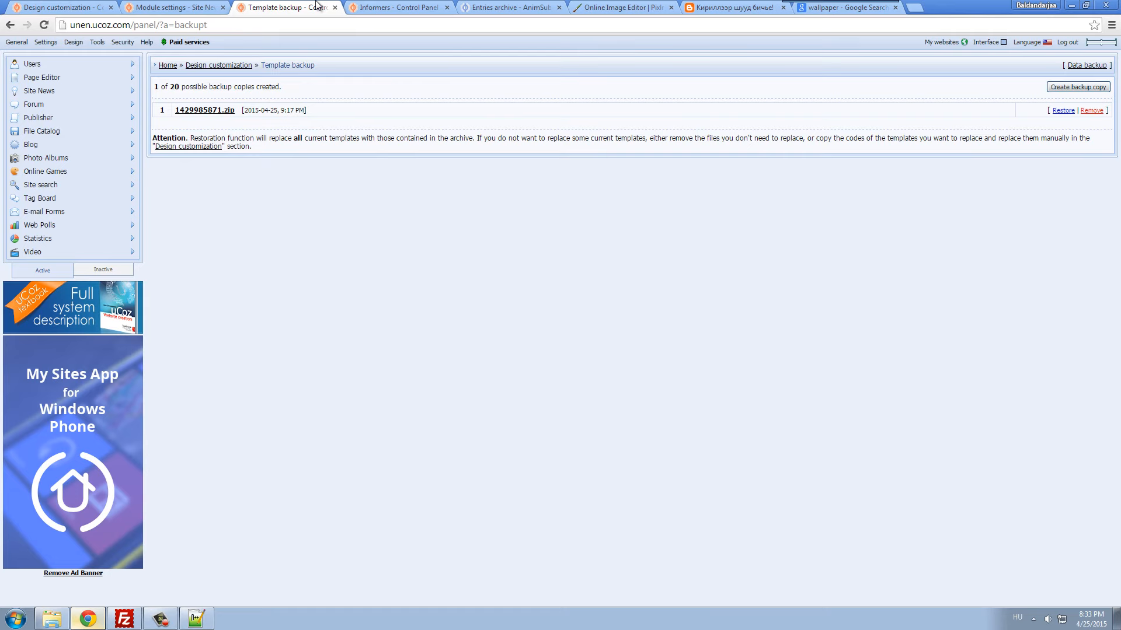
click(385, 7)
key(ctrl+1)
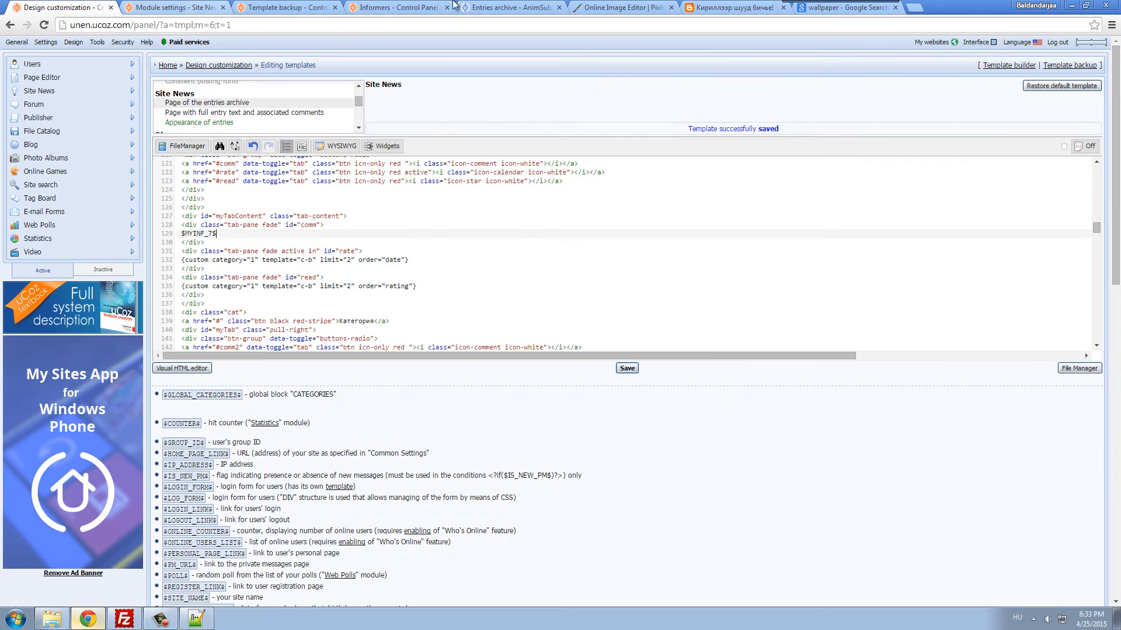
click(420, 6)
click(1085, 64)
click(706, 118)
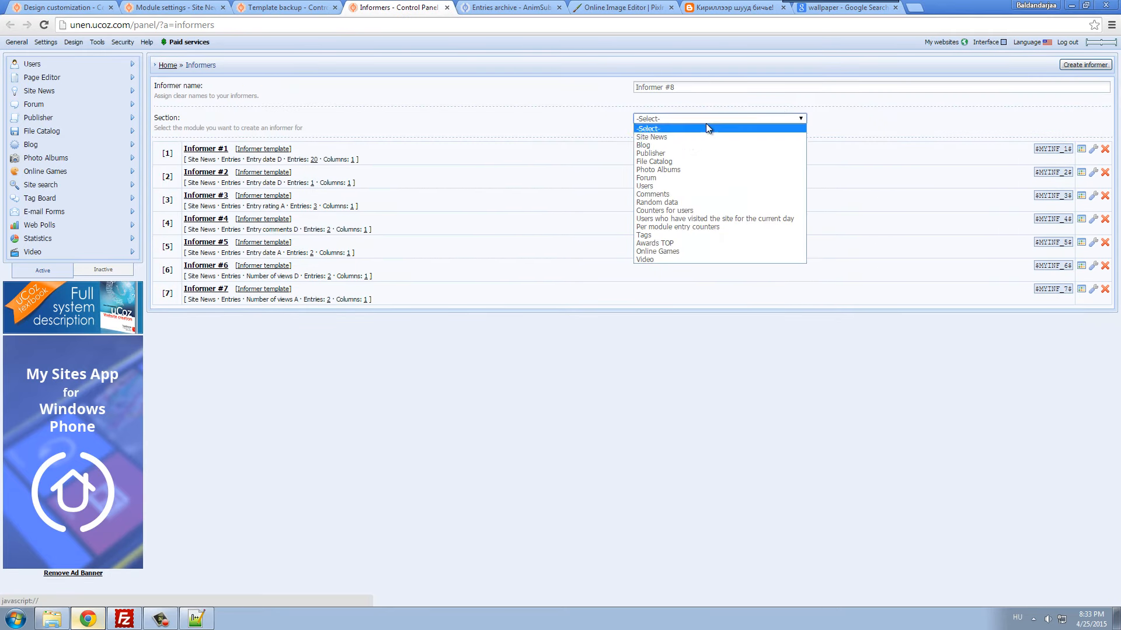
click(688, 137)
drag(650, 183, 597, 188)
text(2)
click(646, 268)
- Replace the whole template of Informer #8 with the converted Informer #7 code and save it
click(1081, 454)
key(ctrl+a)
click(719, 201)
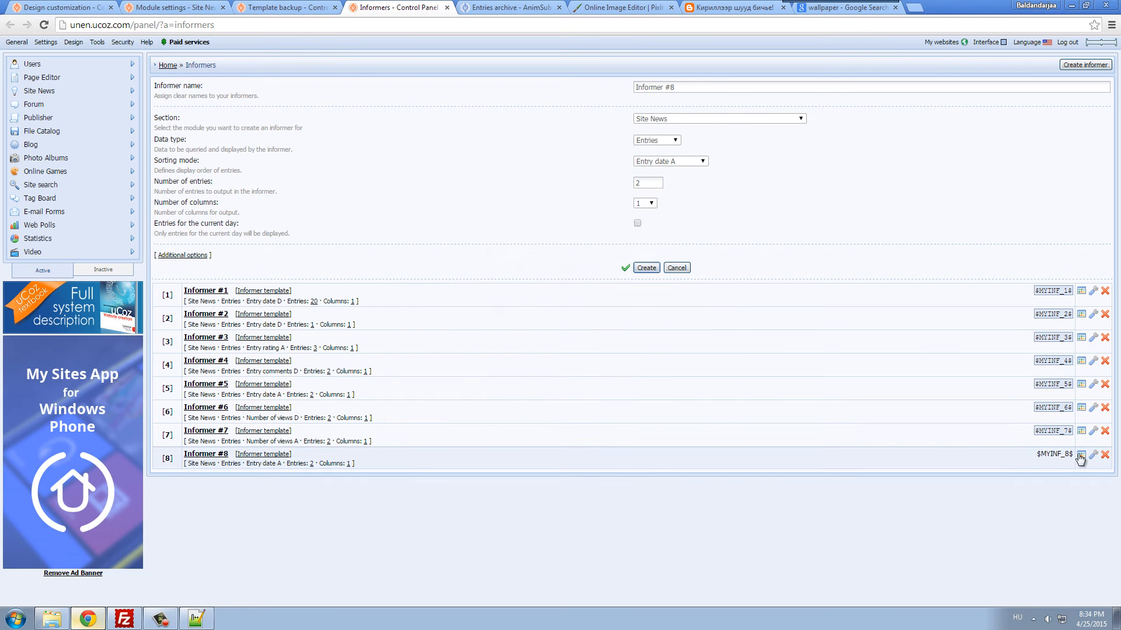
click(1080, 456)
key(ctrl+a)
key(ctrl+v)
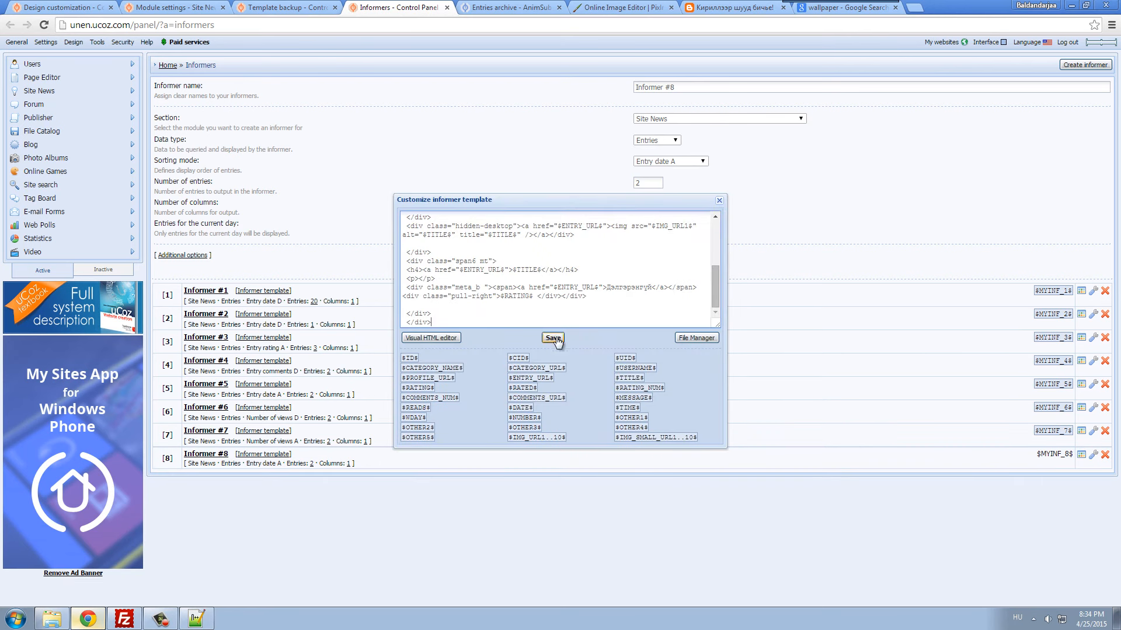
click(553, 338)
click(719, 201)
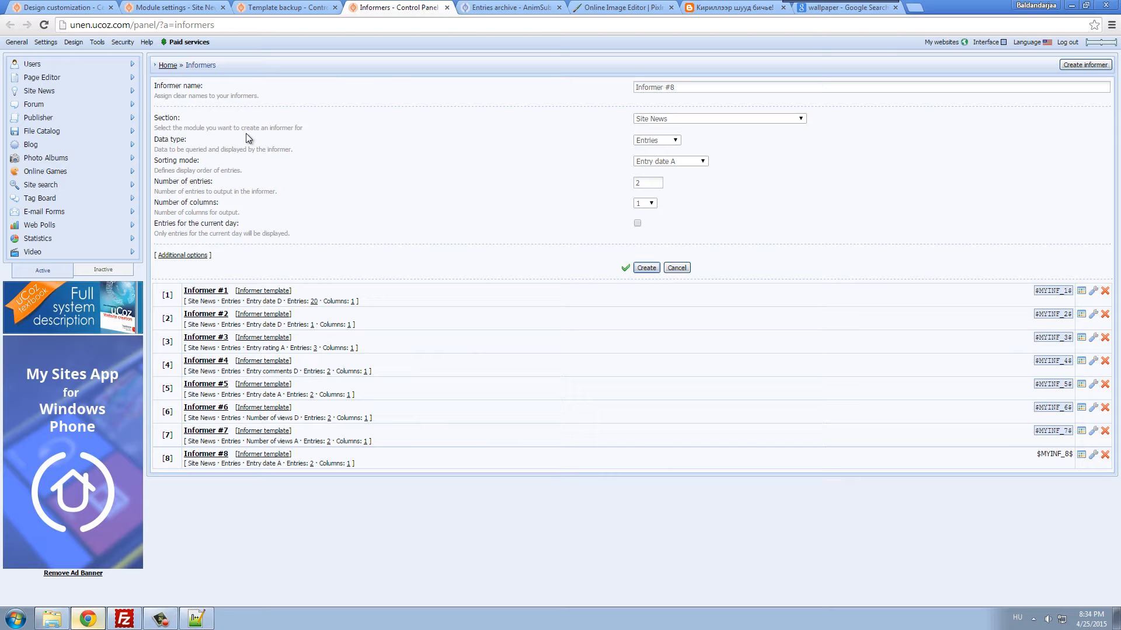
- Create another Site News informer with 2 entries, sorted by Entry rating A
click(58, 7)
click(418, 6)
click(671, 161)
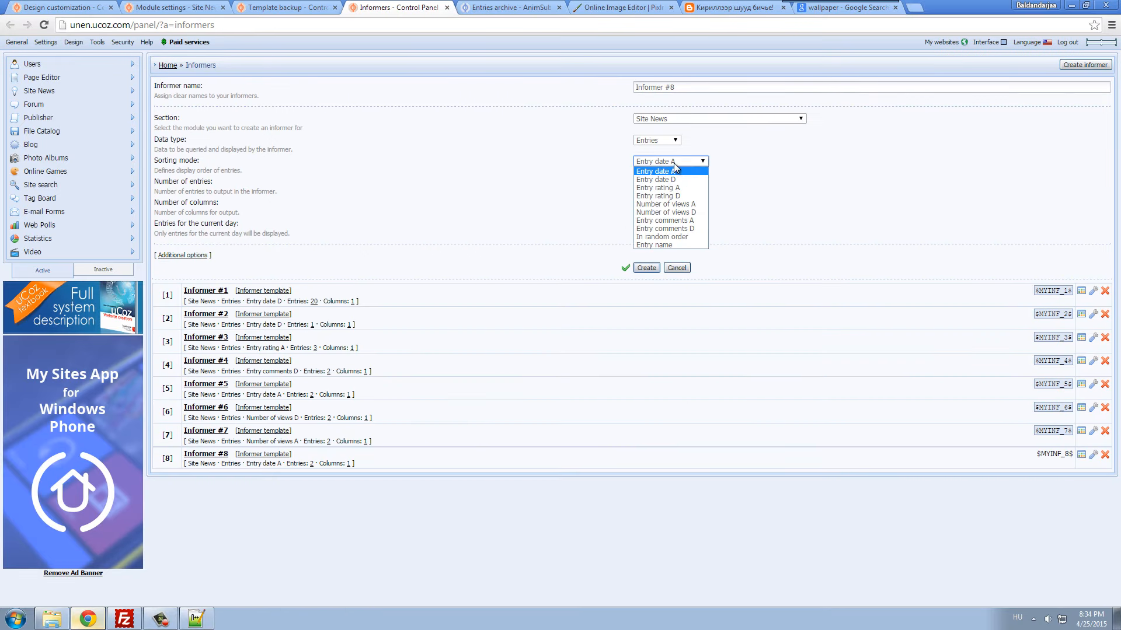
click(684, 186)
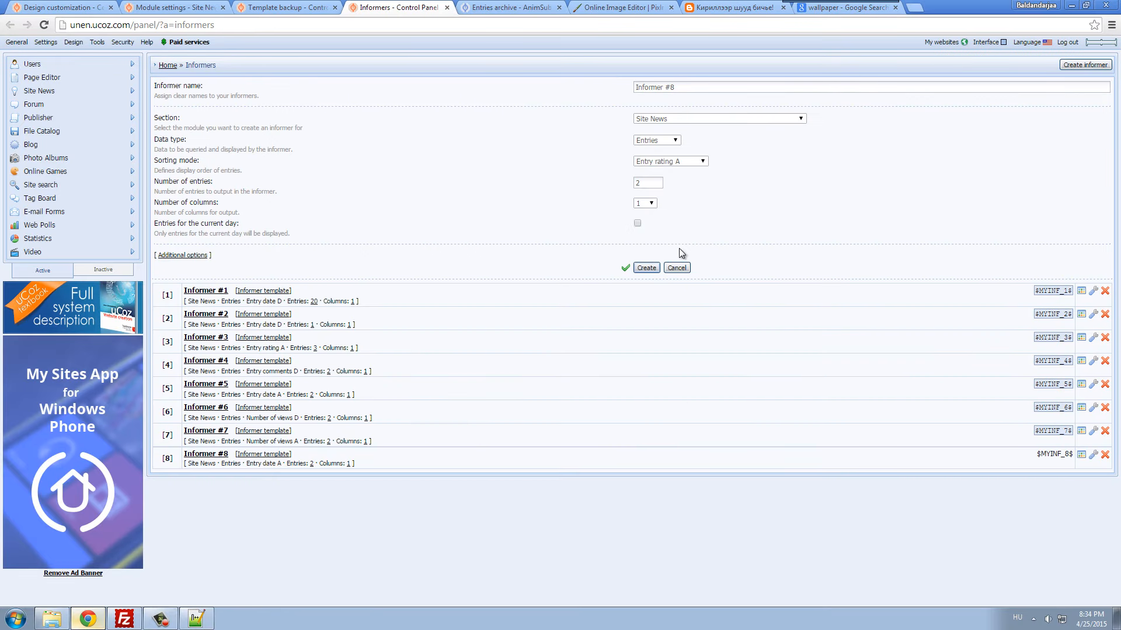
click(646, 268)
- Replace the $MYINF_9$ informer's default template with the same converted code and save it
click(1081, 477)
key(ctrl+a)
key(ctrl+v)
click(553, 338)
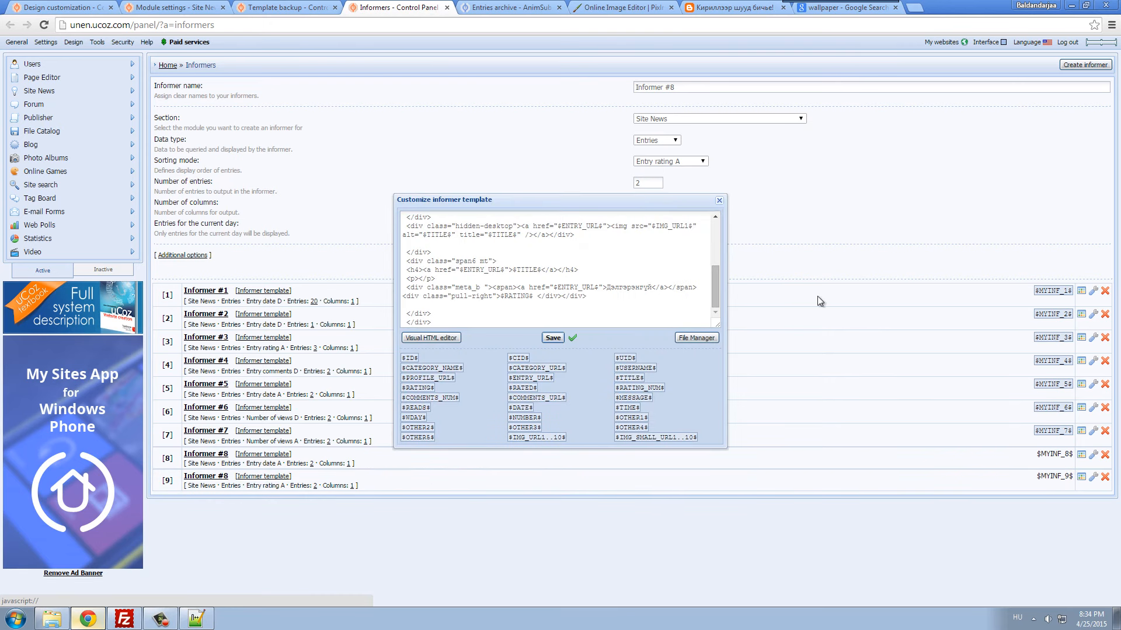
- Replace the custom line ordered by date in the "rate" tab pane of the entries archive template with $MYINF_8$
click(1053, 431)
key(ctrl+c)
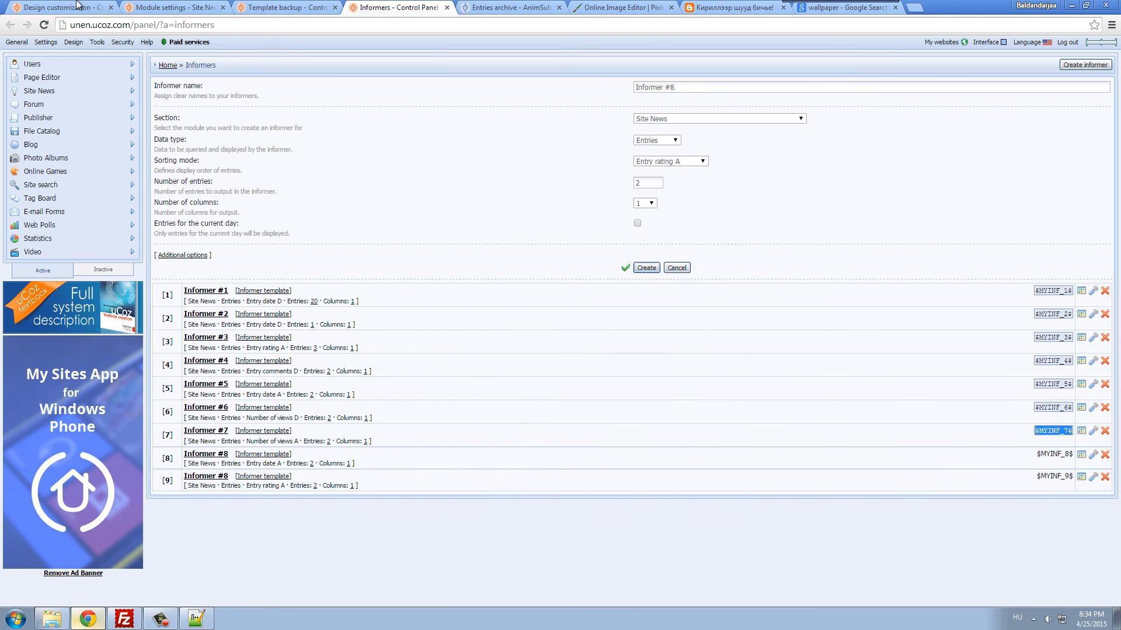
key(ctrl+1)
drag(413, 259, 181, 260)
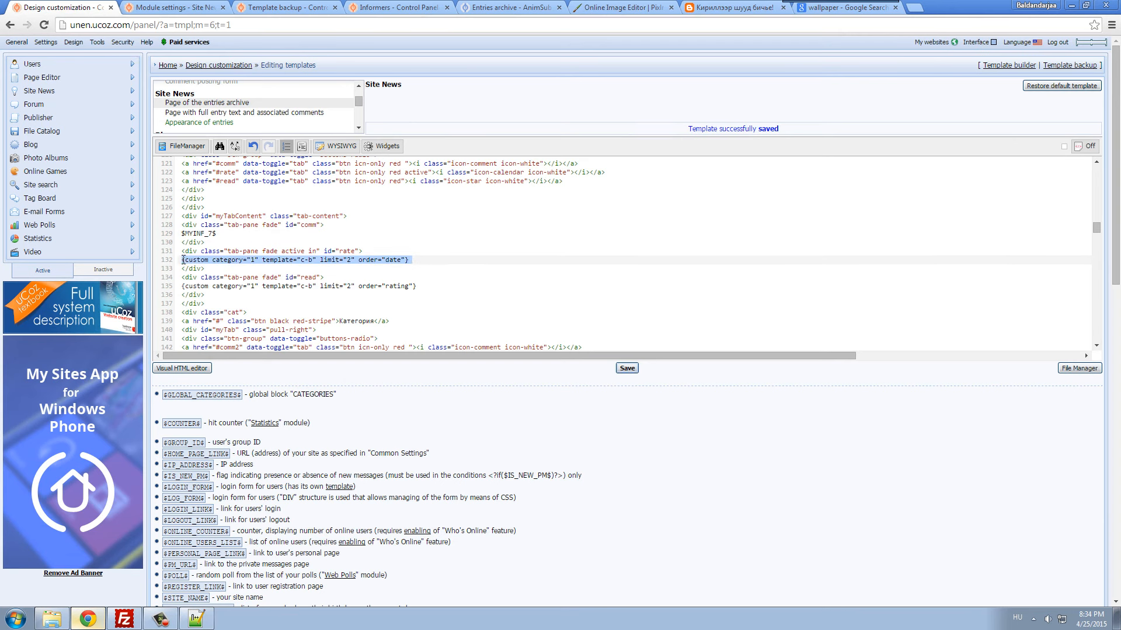
key(ctrl+v)
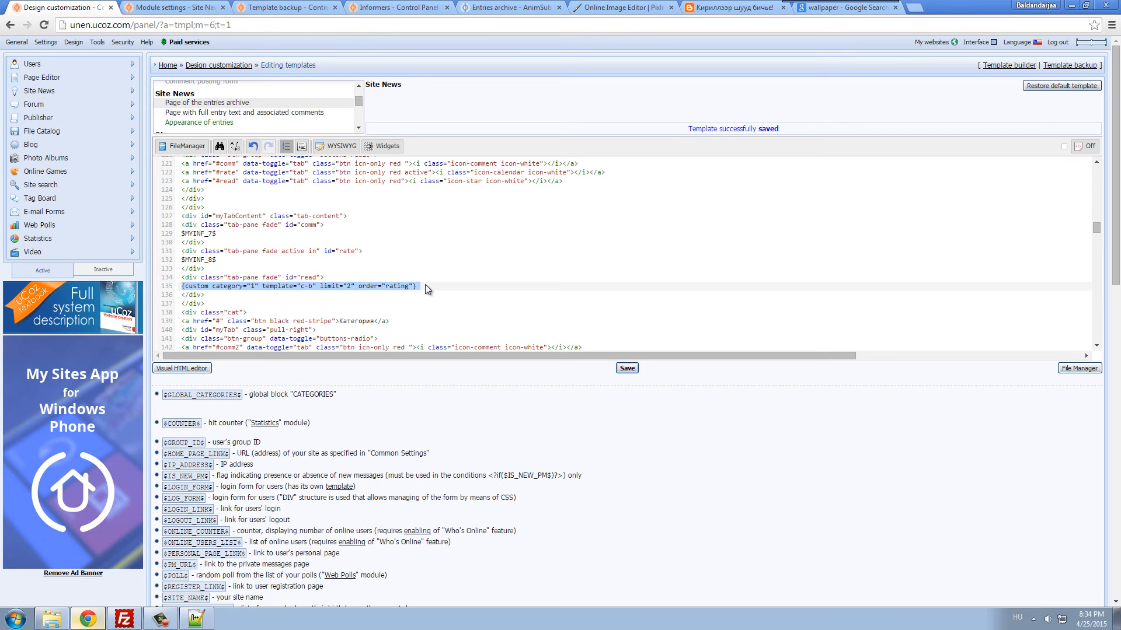
- Replace the custom line ordered by rating in the "read" tab pane with $MYINF_9$ and save the template
key(ctrl+v)
key(Left)
key(BackSpace)
text(9)
click(627, 368)
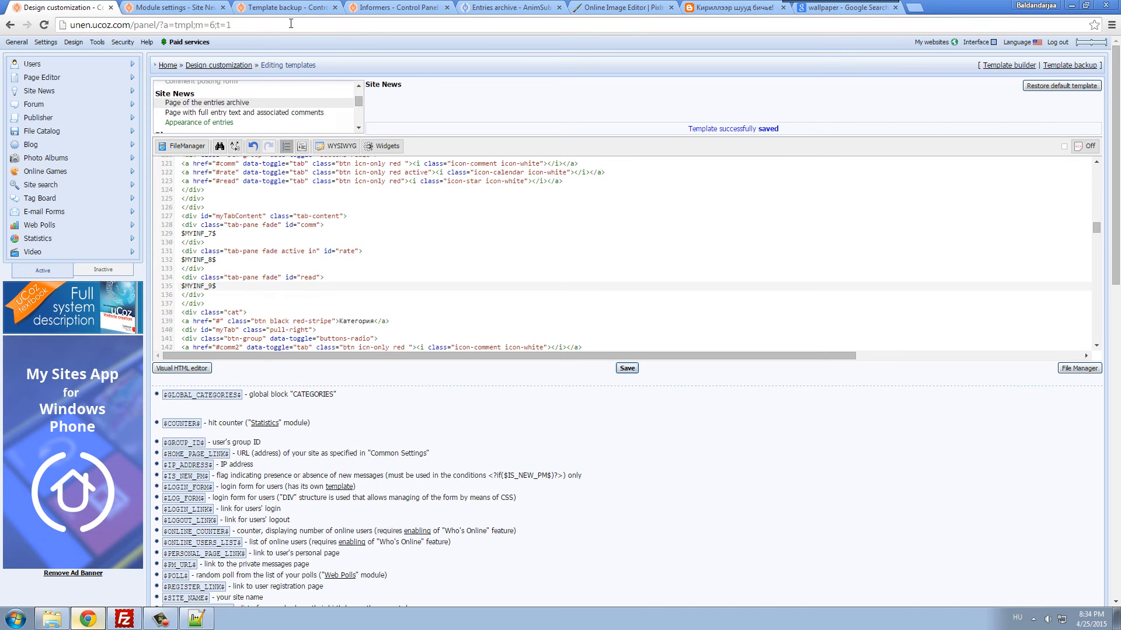
- Reload the site's entries archive page and examine how the news entries display in the Информация block
key(ctrl+Tab)
key(ctrl+Tab)
key(ctrl+Tab)
key(ctrl+Tab)
key(F5)
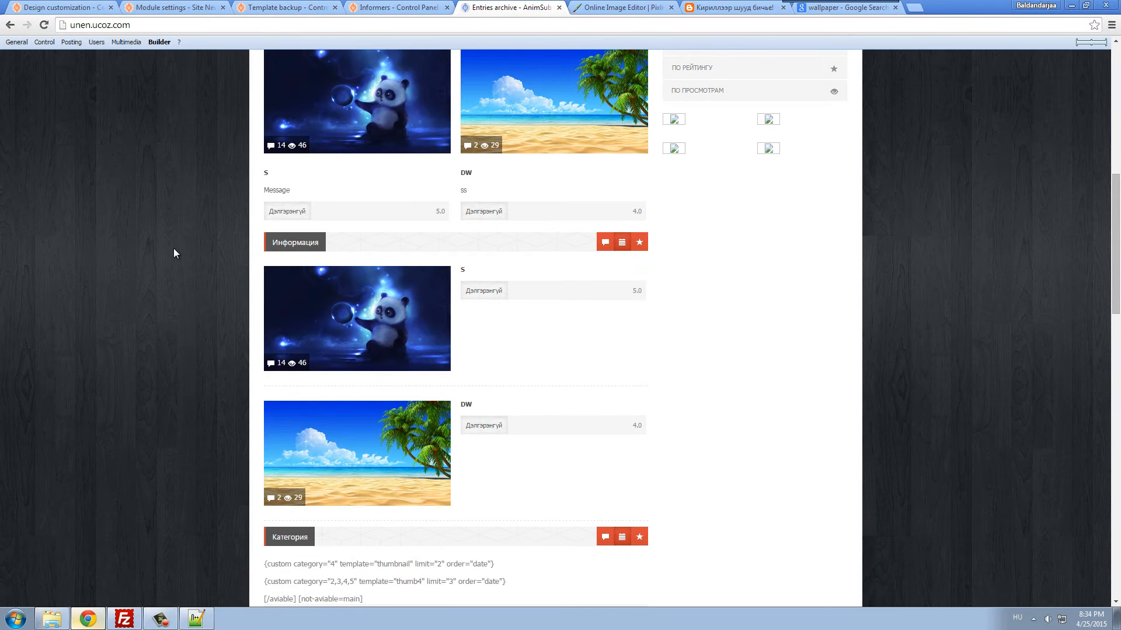
scroll(173, 260, down, 8)
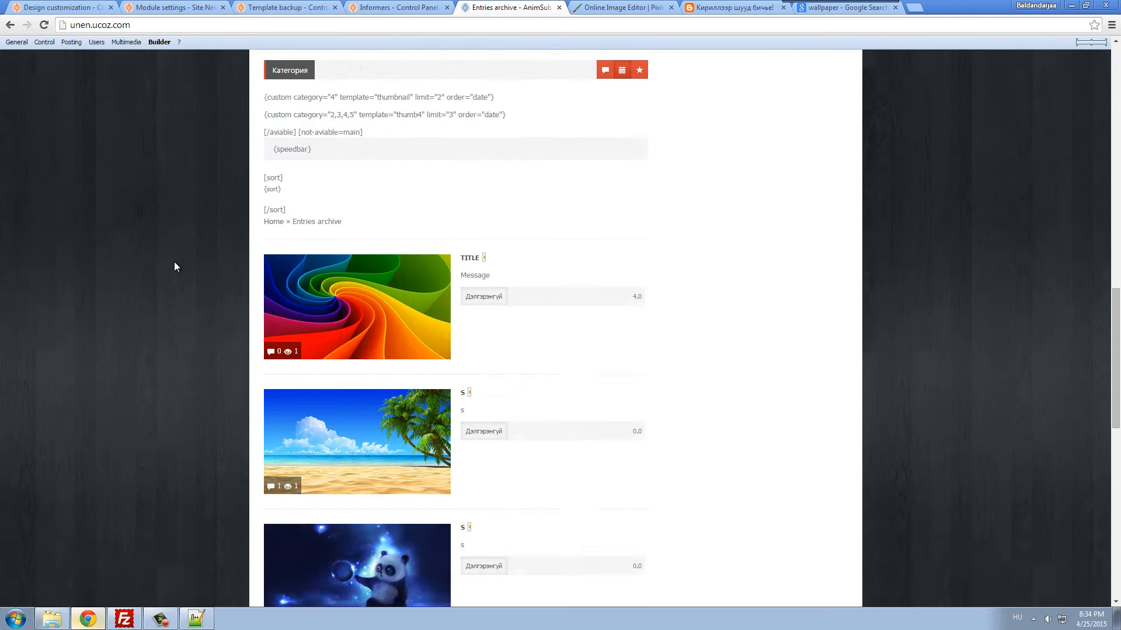
scroll(174, 266, up, 8)
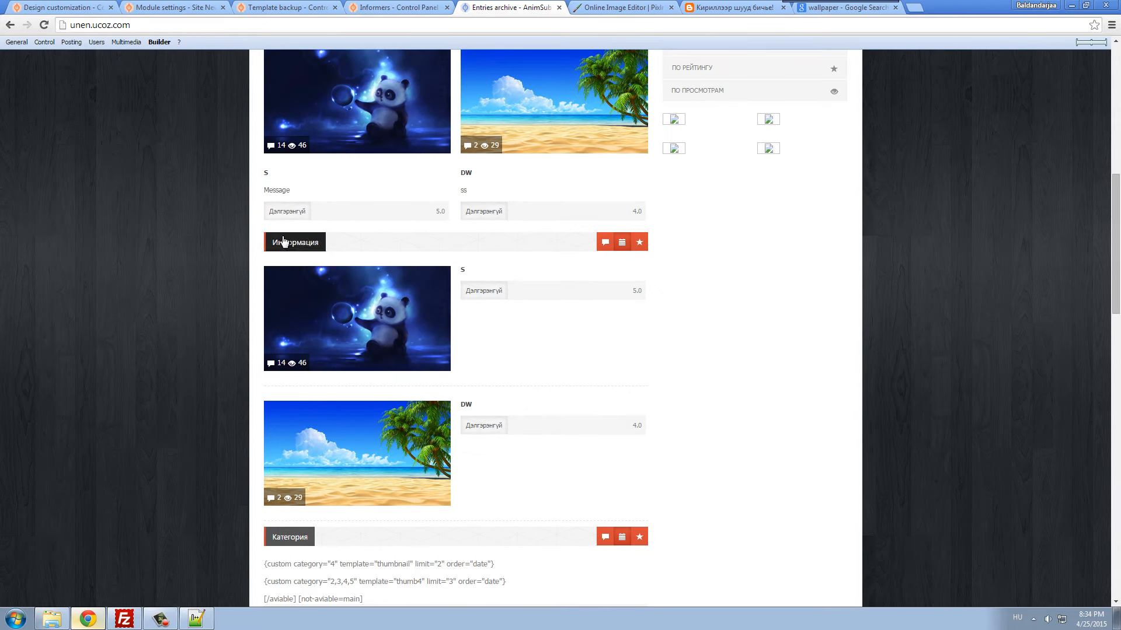
scroll(205, 296, down, 1)
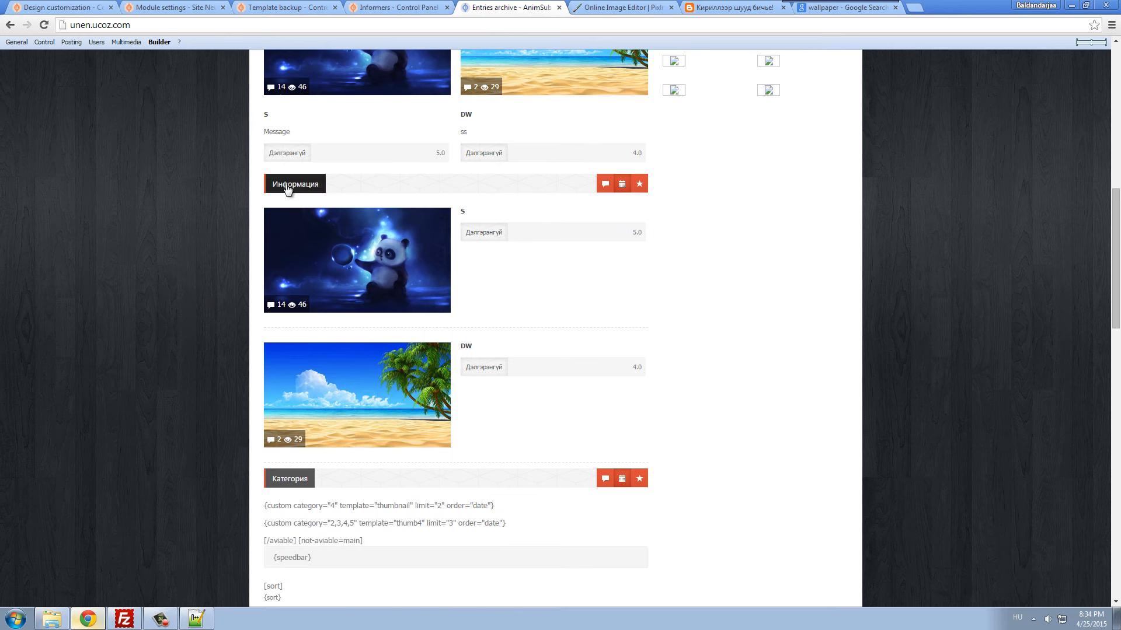
mouse_move(359, 262)
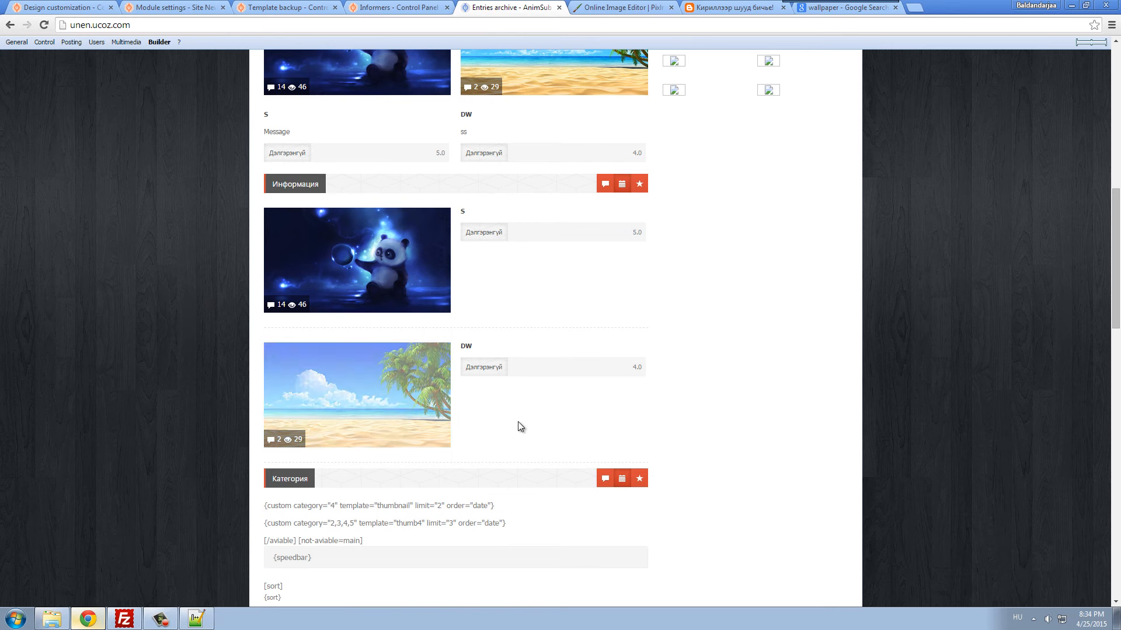
mouse_move(370, 296)
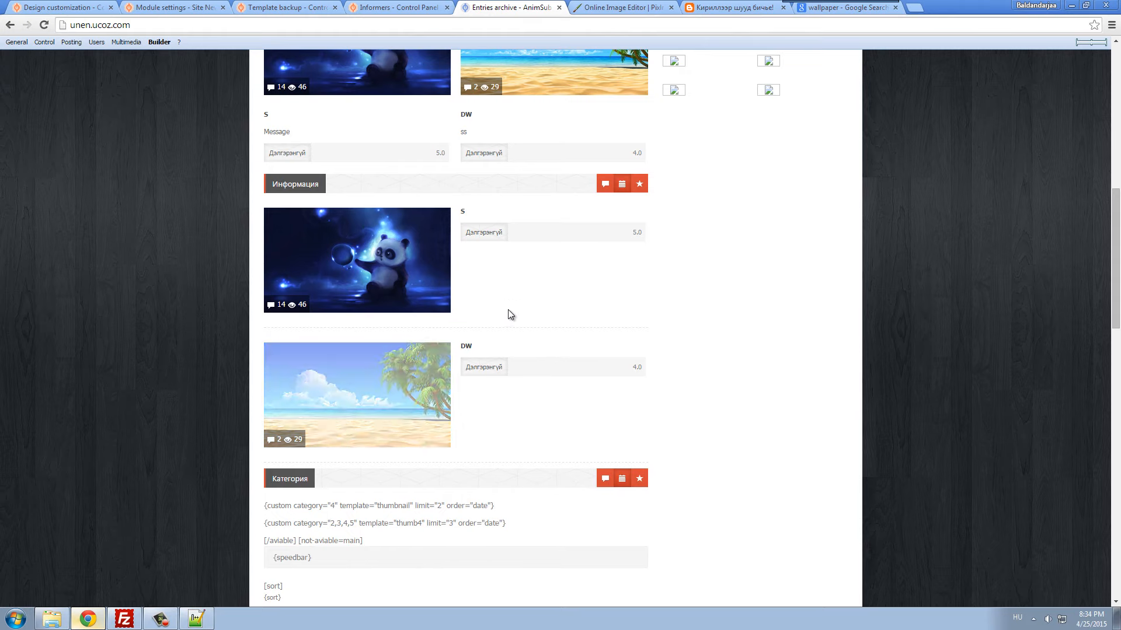
scroll(490, 315, up, 2)
- Reload the informer list, insert $MESSAGE$ into the empty paragraph of the Informer #7 template and save it
click(397, 7)
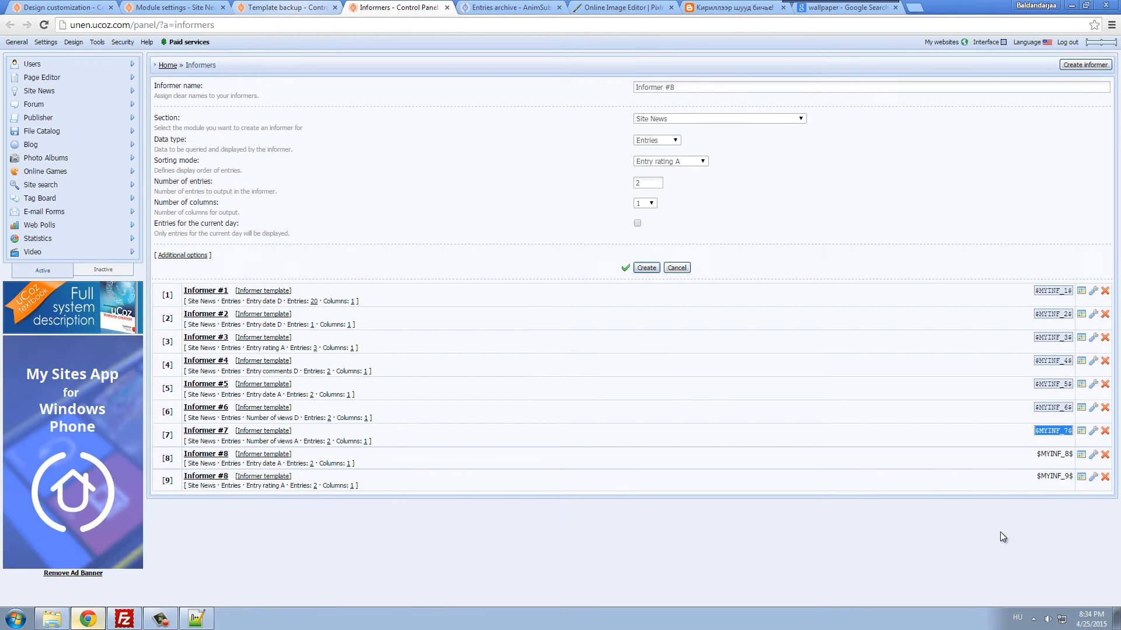
right_click(885, 463)
right_click(850, 374)
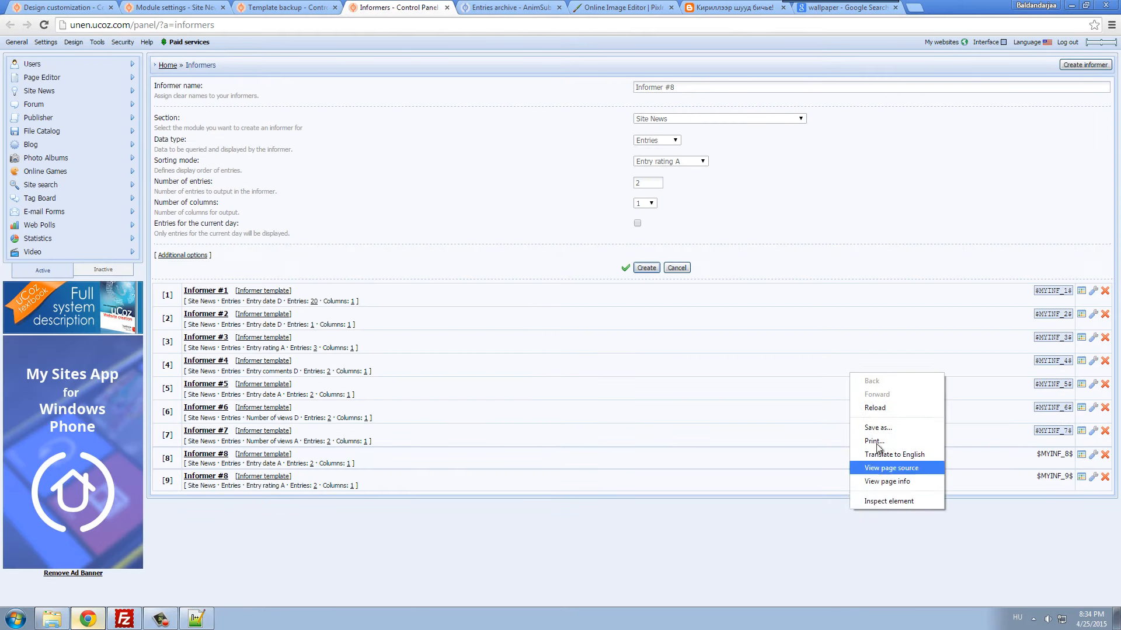
click(873, 407)
click(1081, 227)
scroll(593, 295, down, 5)
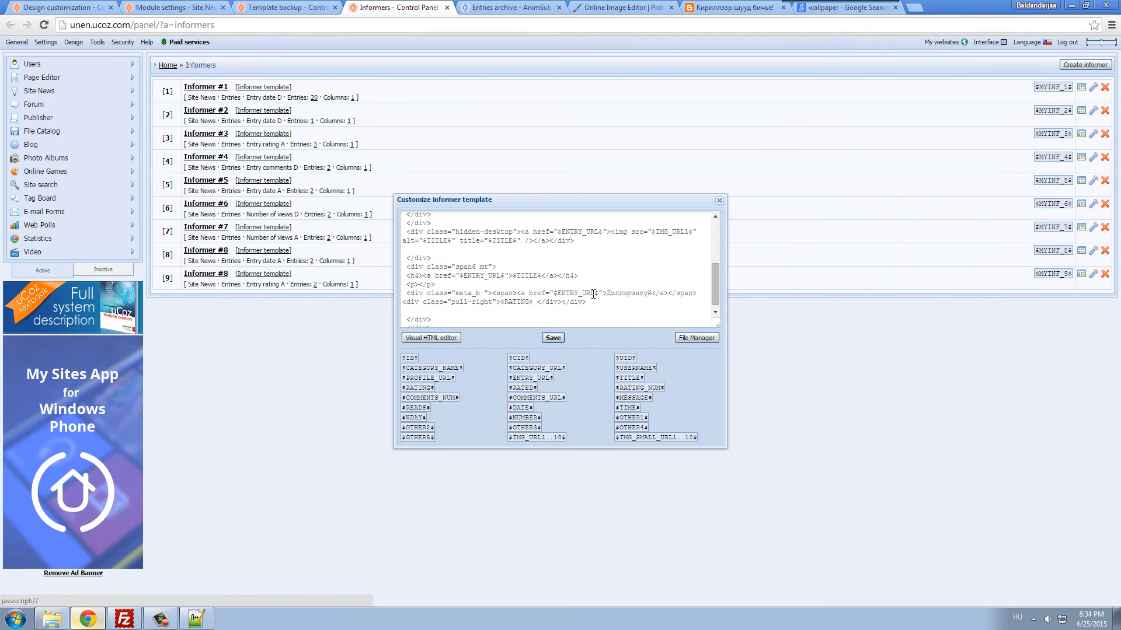
click(642, 398)
key(ctrl+c)
click(419, 285)
key(ctrl+v)
click(552, 338)
click(719, 200)
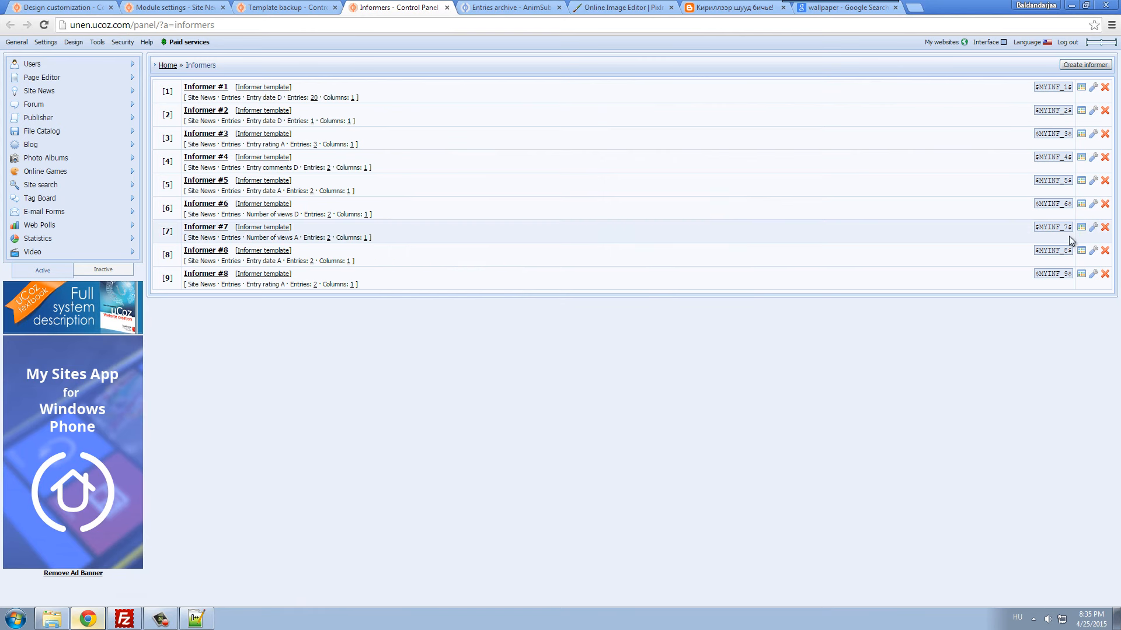
- Overwrite the $MYINF_8$ informer's template with the updated code containing $MESSAGE$ and save it
click(1082, 252)
click(552, 338)
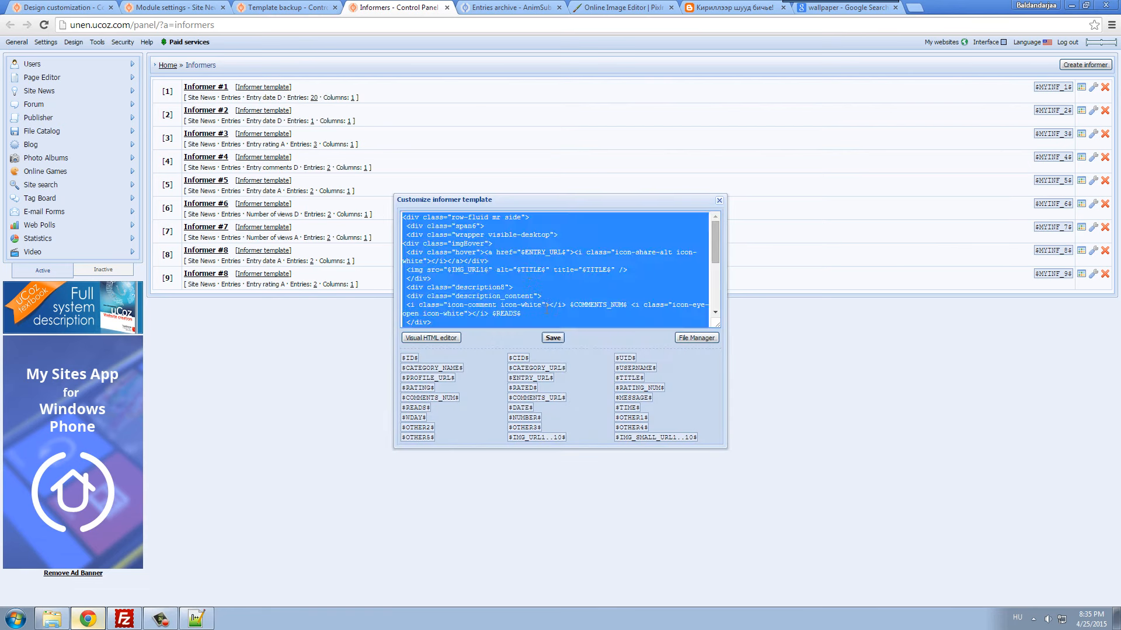
click(719, 201)
- Overwrite the $MYINF_9$ informer's template with the updated code containing $MESSAGE$ and save it
click(1082, 274)
double_click(547, 295)
key(ctrl+a)
key(ctrl+v)
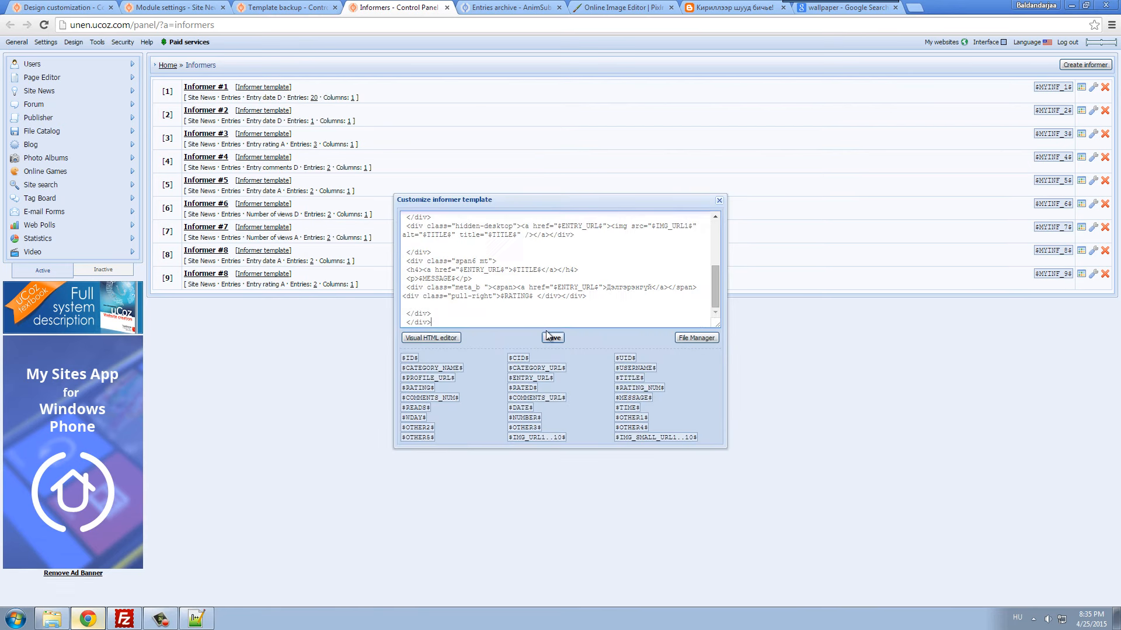
click(553, 338)
click(718, 201)
- Reload the site's entries archive page to check the entry descriptions in the Информация block
key(F5)
click(491, 8)
key(F5)
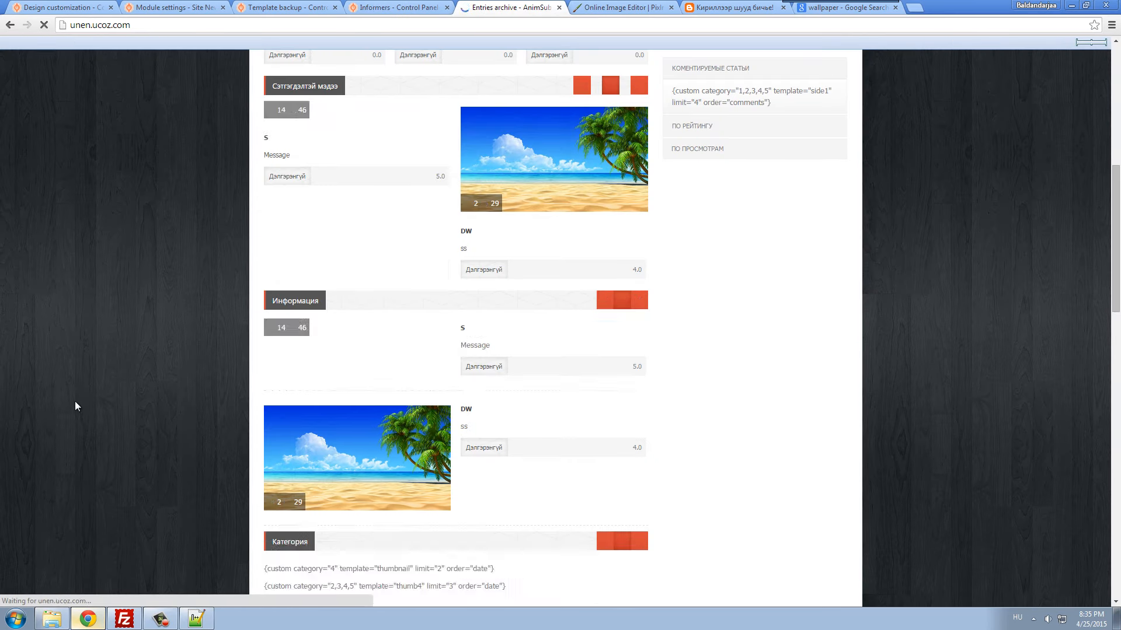
- Review the Информация and Категория blocks on the entries archive page and check the original main.tpl in Notepad++
click(499, 422)
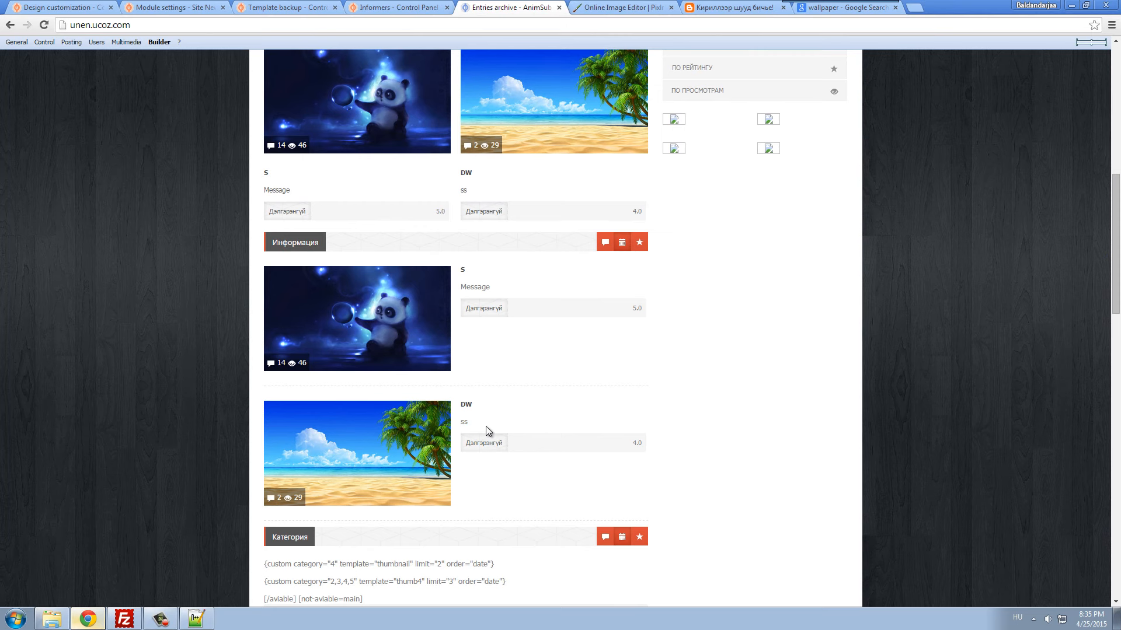
scroll(485, 428, down, 1)
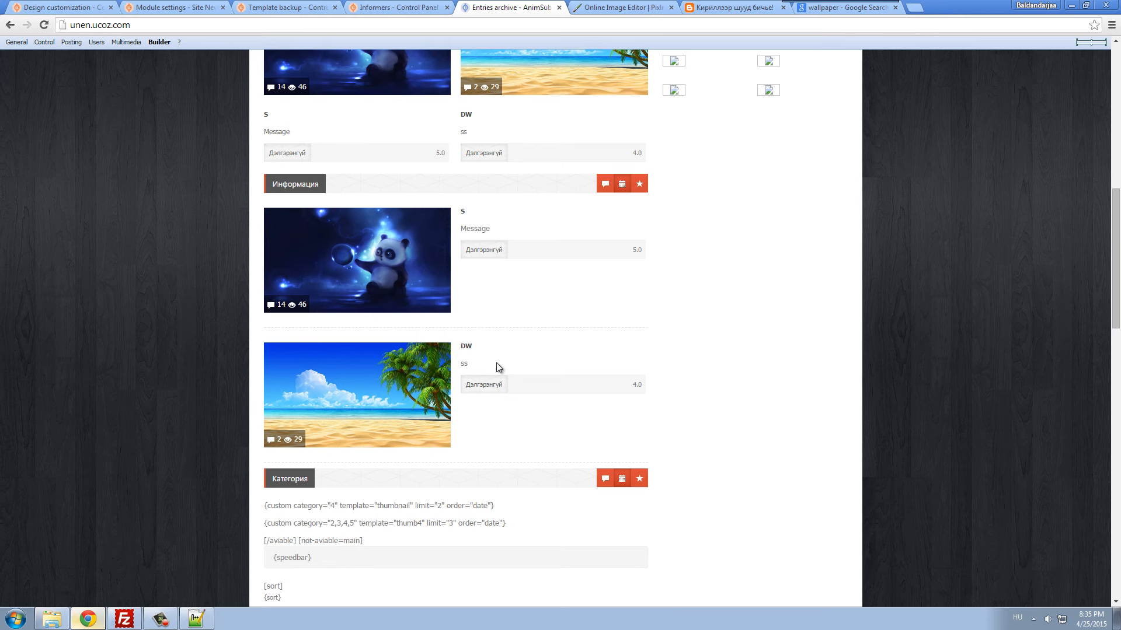
click(534, 239)
scroll(702, 425, down, 3)
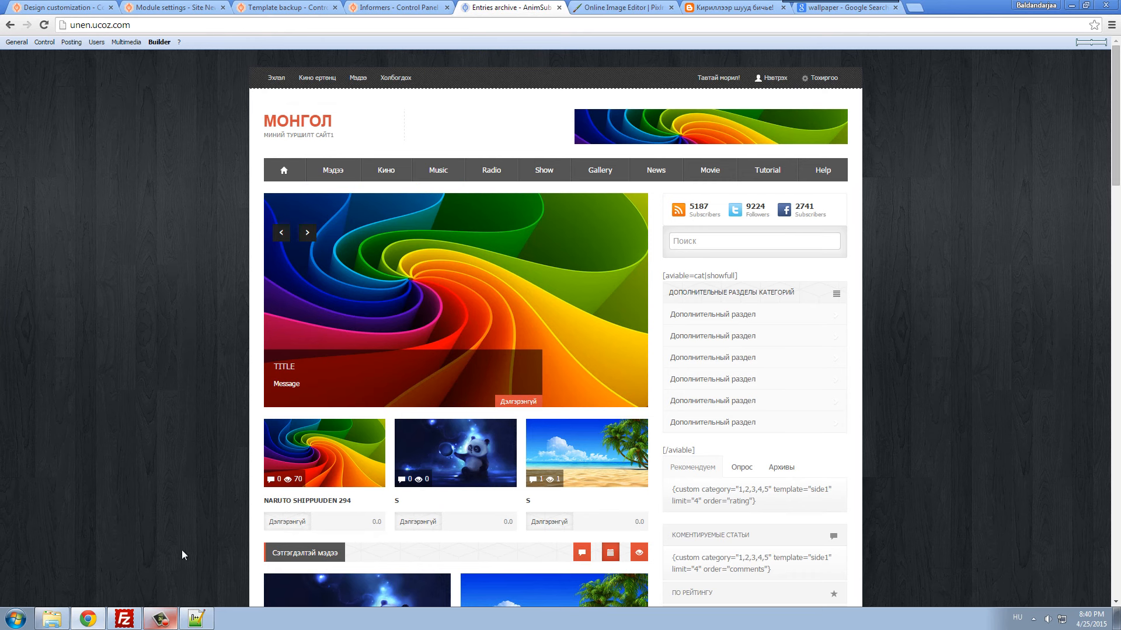
click(197, 619)
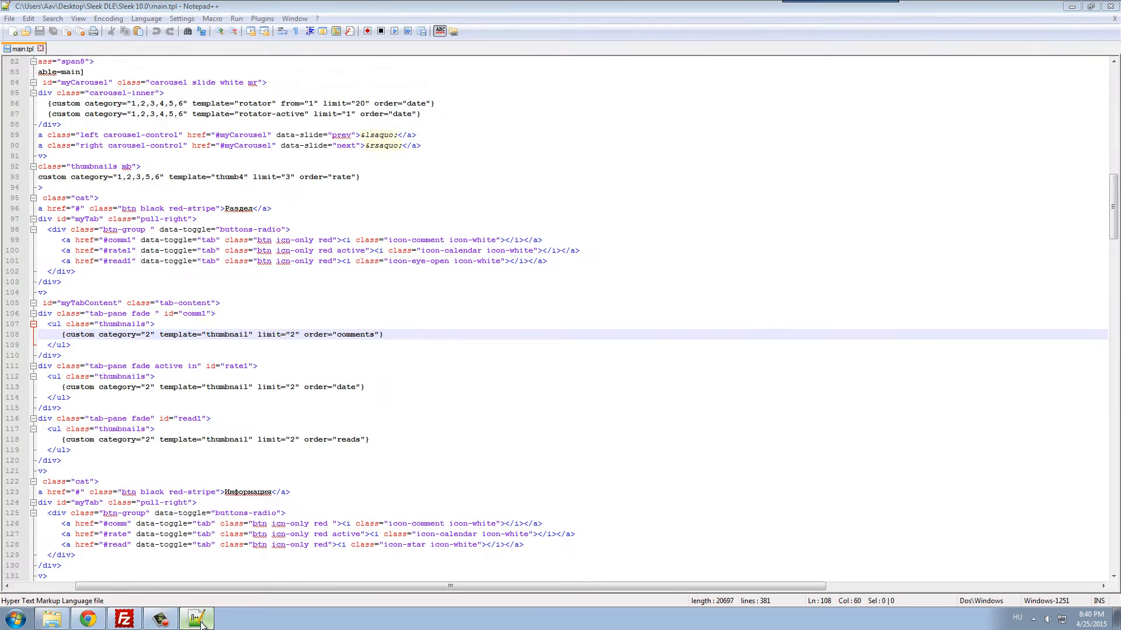
click(200, 622)
scroll(163, 460, down, 9)
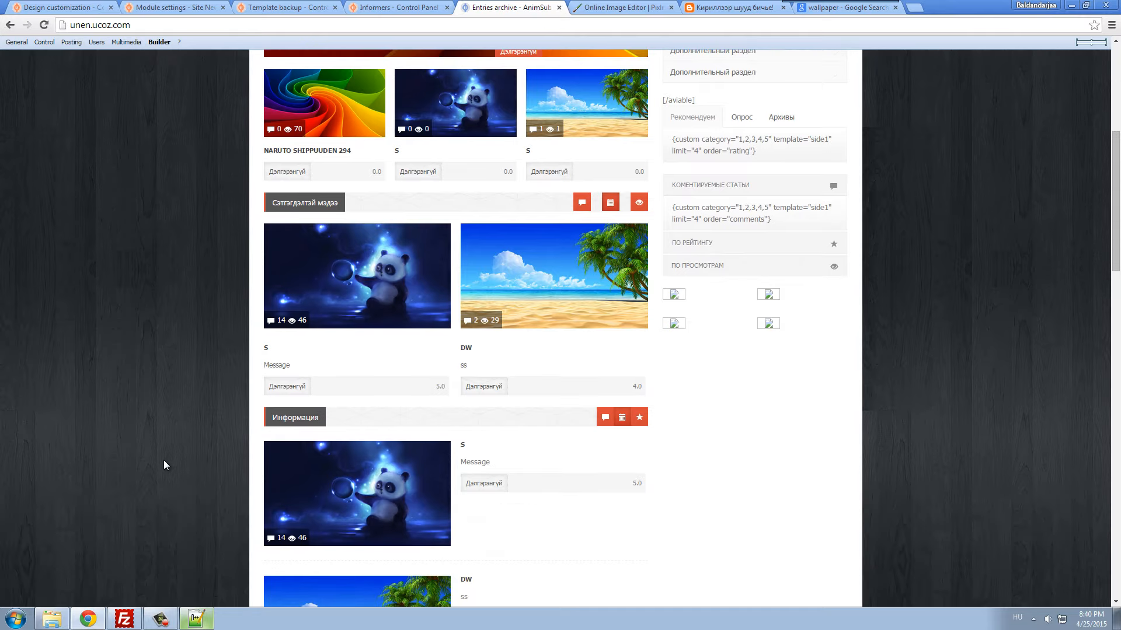
scroll(163, 460, down, 3)
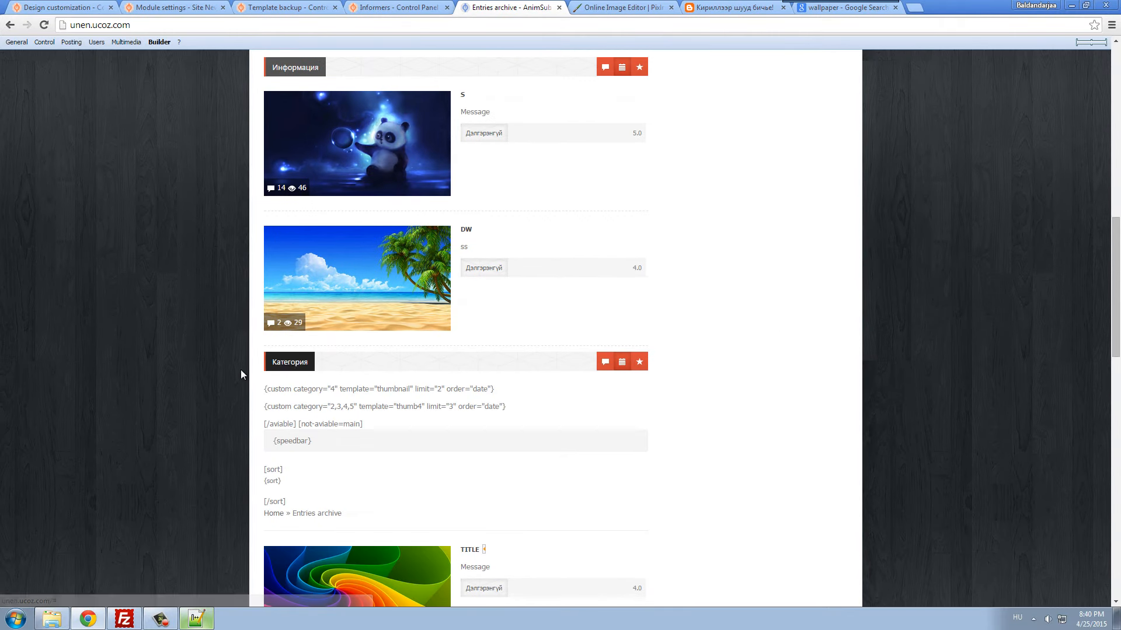
- Close the Module settings page and locate the Категория block's custom placeholders in the entries archive template
click(165, 7)
scroll(330, 240, up, 4)
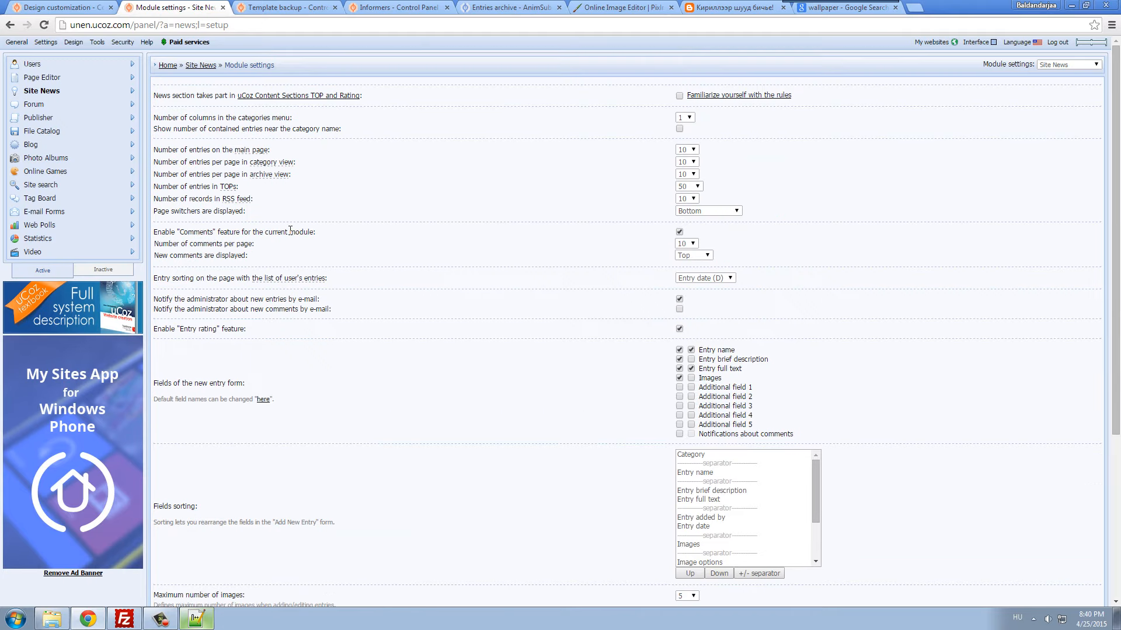
click(223, 8)
click(88, 6)
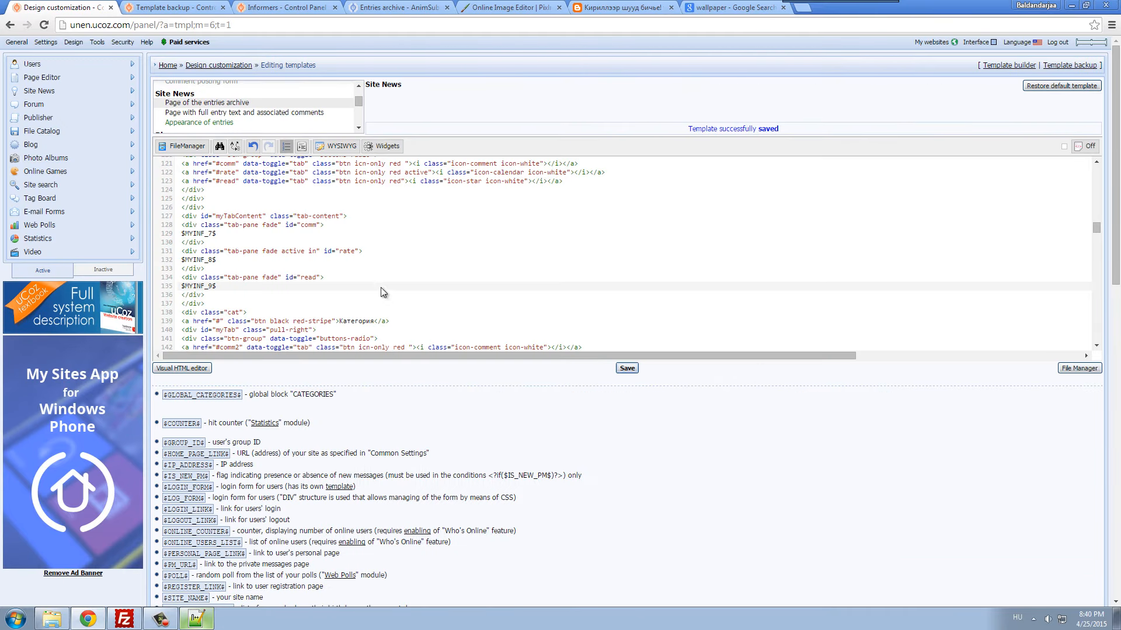
scroll(380, 288, down, 4)
scroll(401, 283, down, 2)
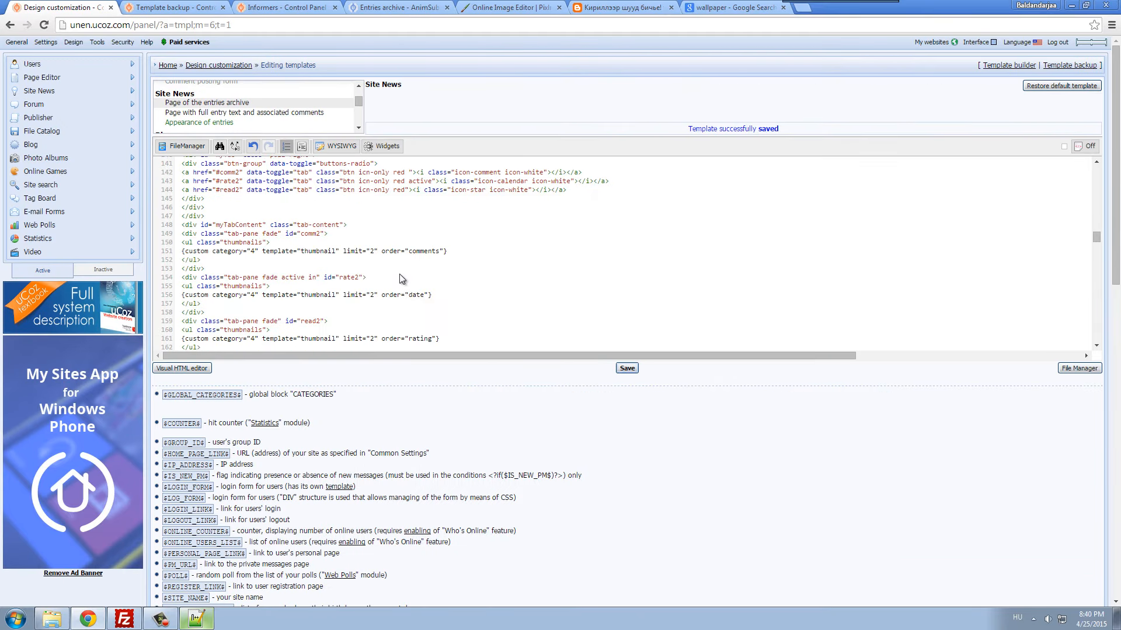
- Create three identical Site News informers named Informer #10, sorted by Entry date D with 2 entries each
click(260, 7)
click(1085, 65)
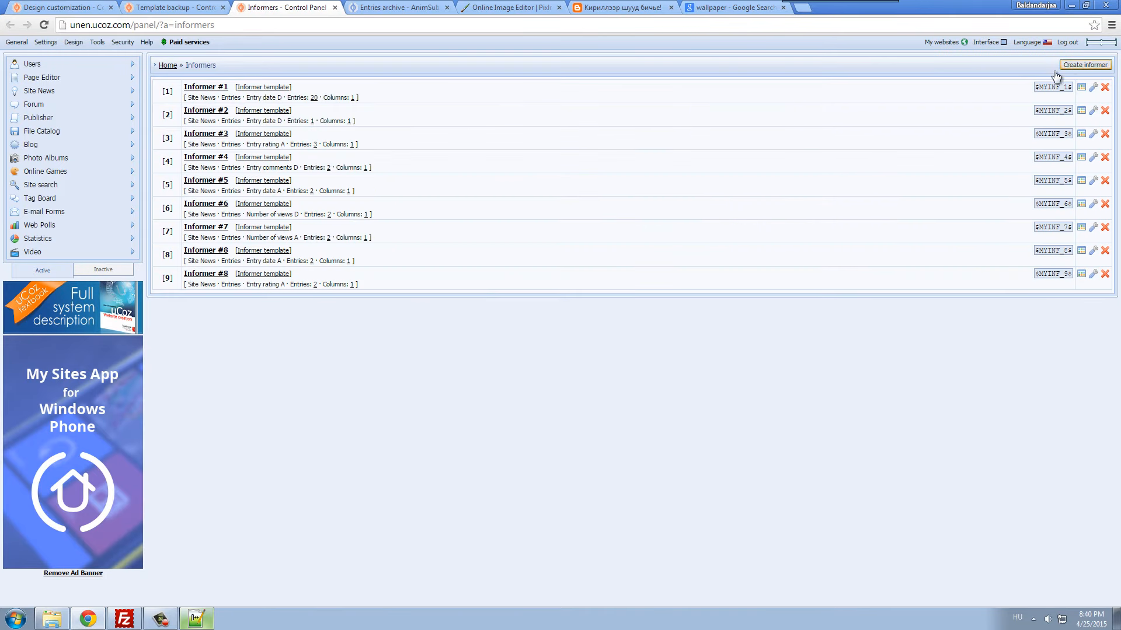
click(712, 121)
click(692, 134)
click(684, 121)
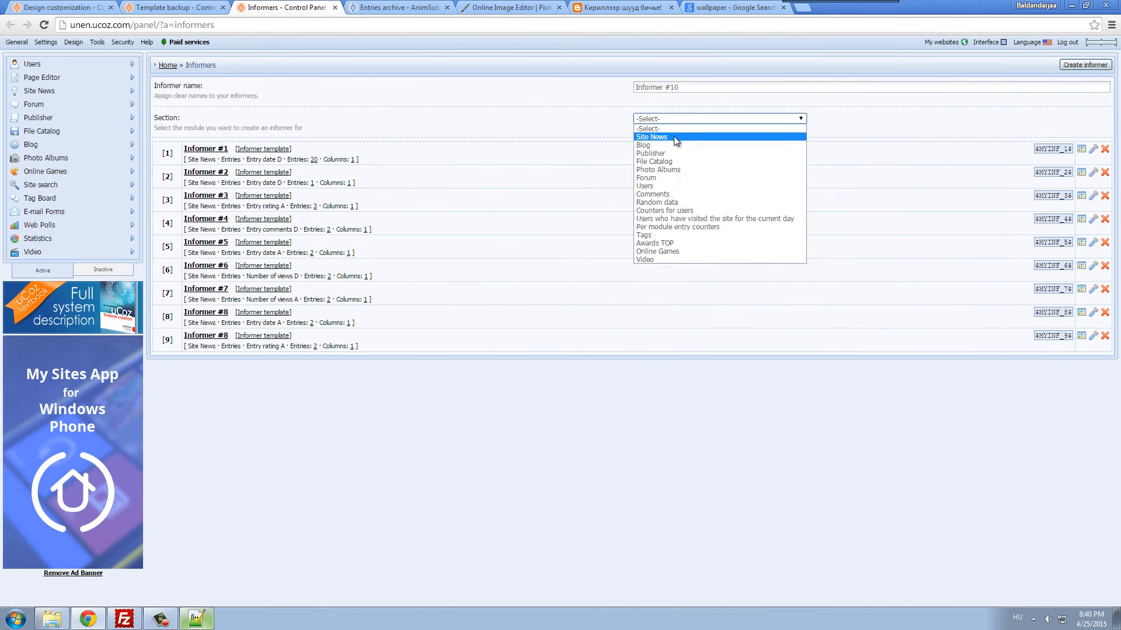
click(673, 137)
click(661, 162)
click(698, 176)
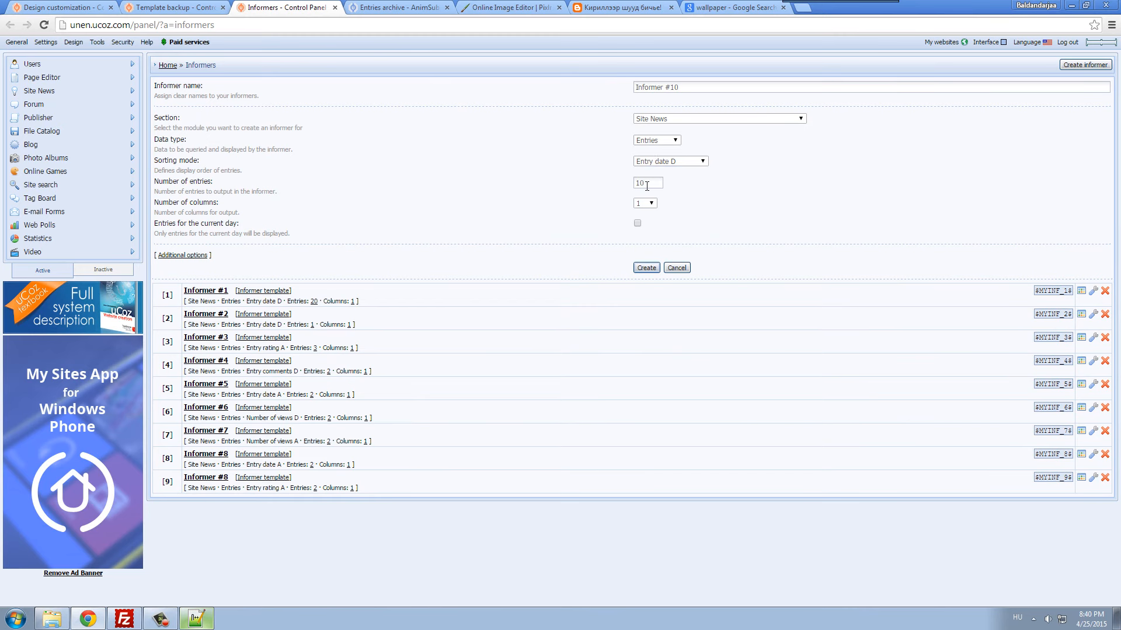
double_click(648, 268)
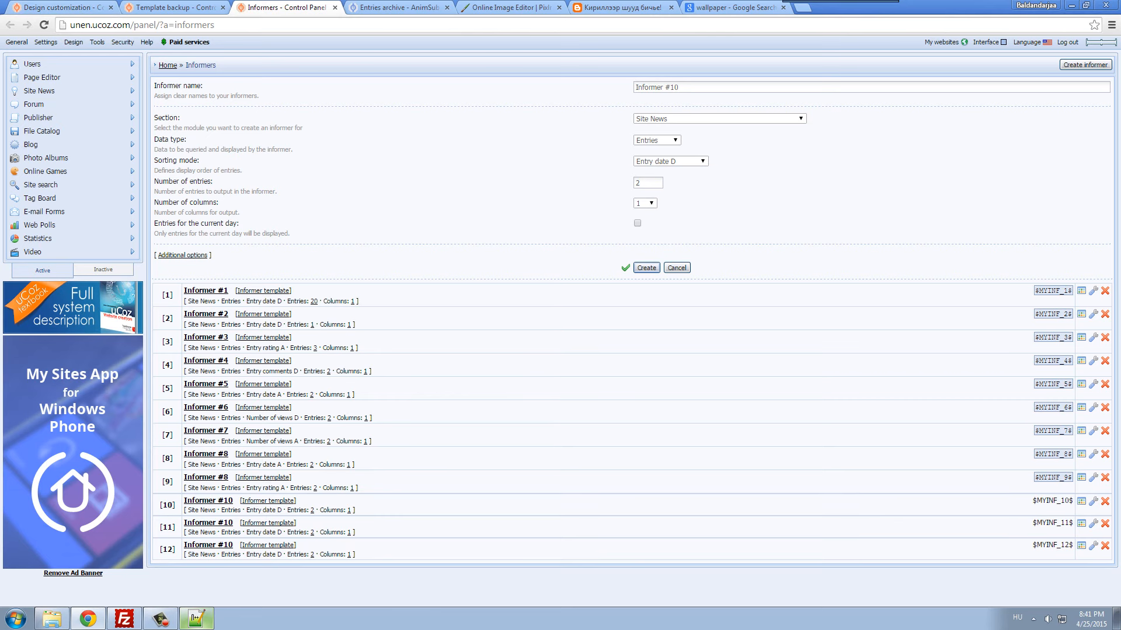
- Delete the $MYINF_12$, $MYINF_11$ and $MYINF_10$ informers, checking the archive template's placeholders in between
click(1104, 546)
click(578, 98)
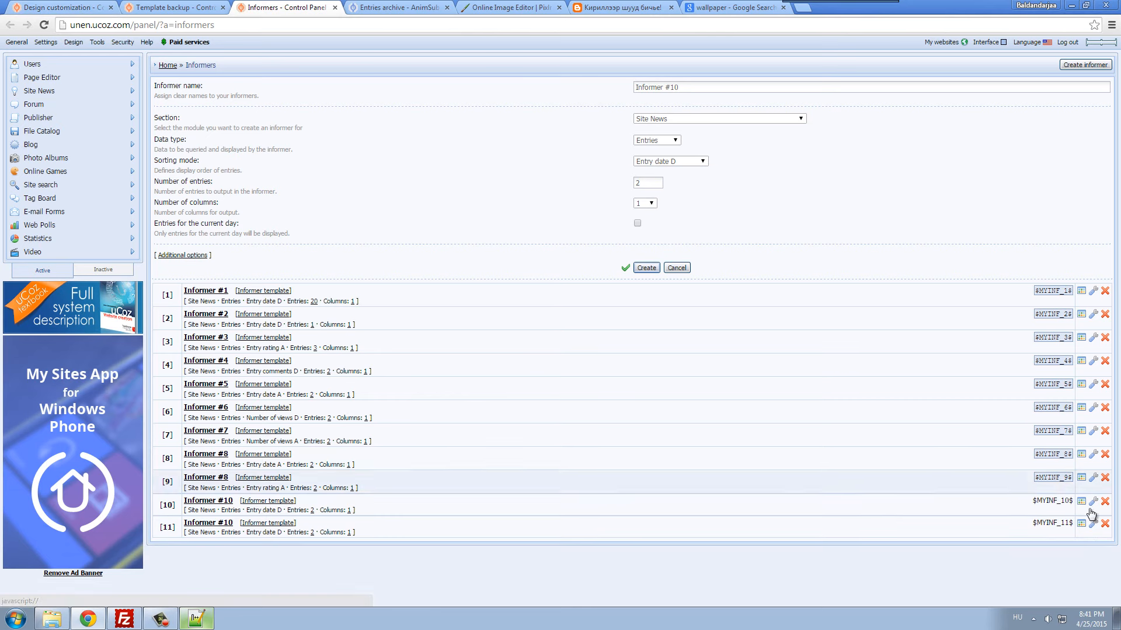
click(1104, 523)
click(572, 115)
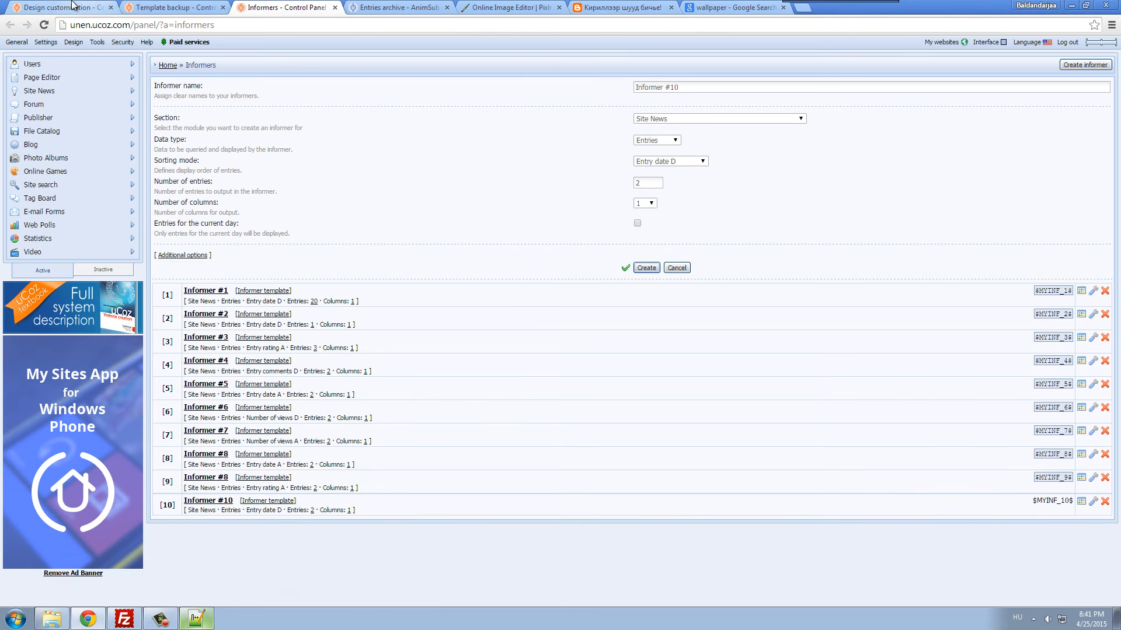
click(73, 5)
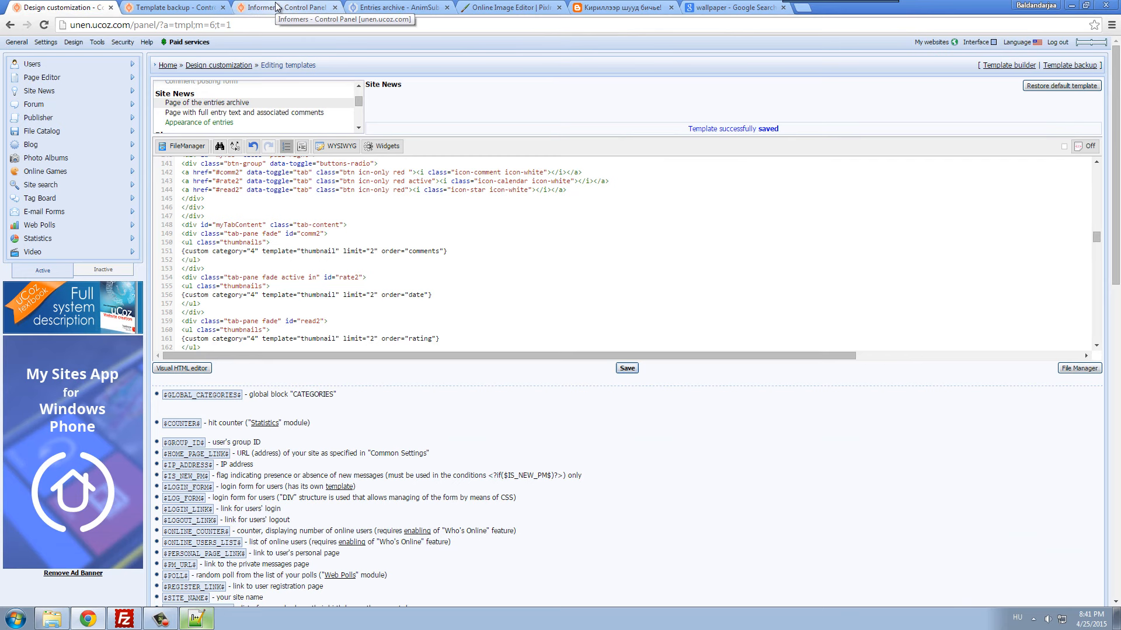
click(277, 7)
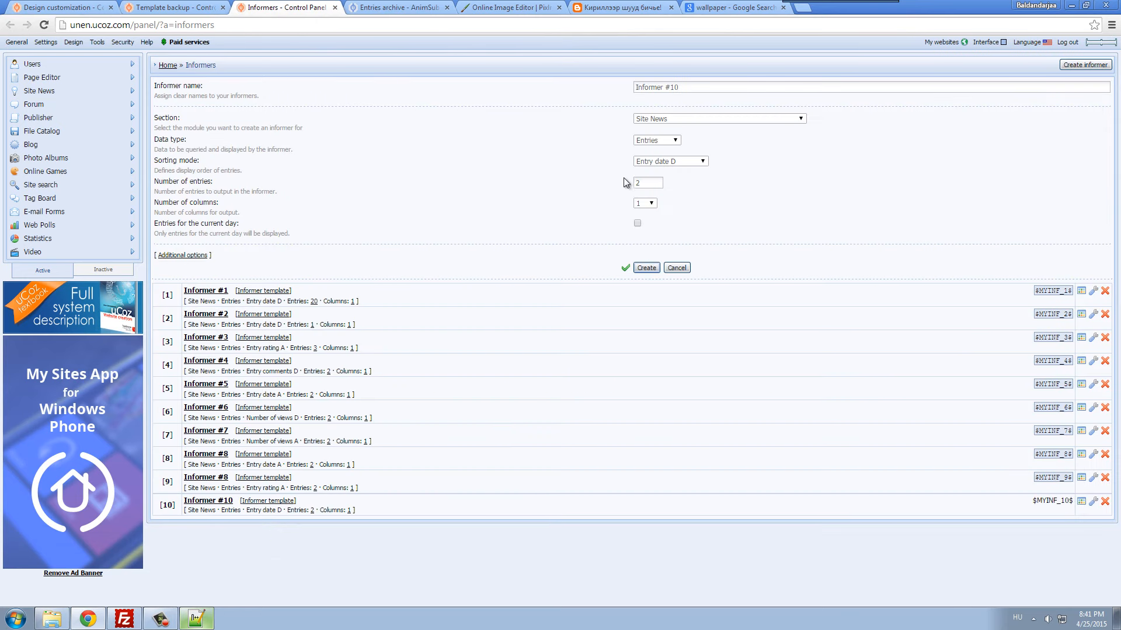
click(59, 7)
click(280, 7)
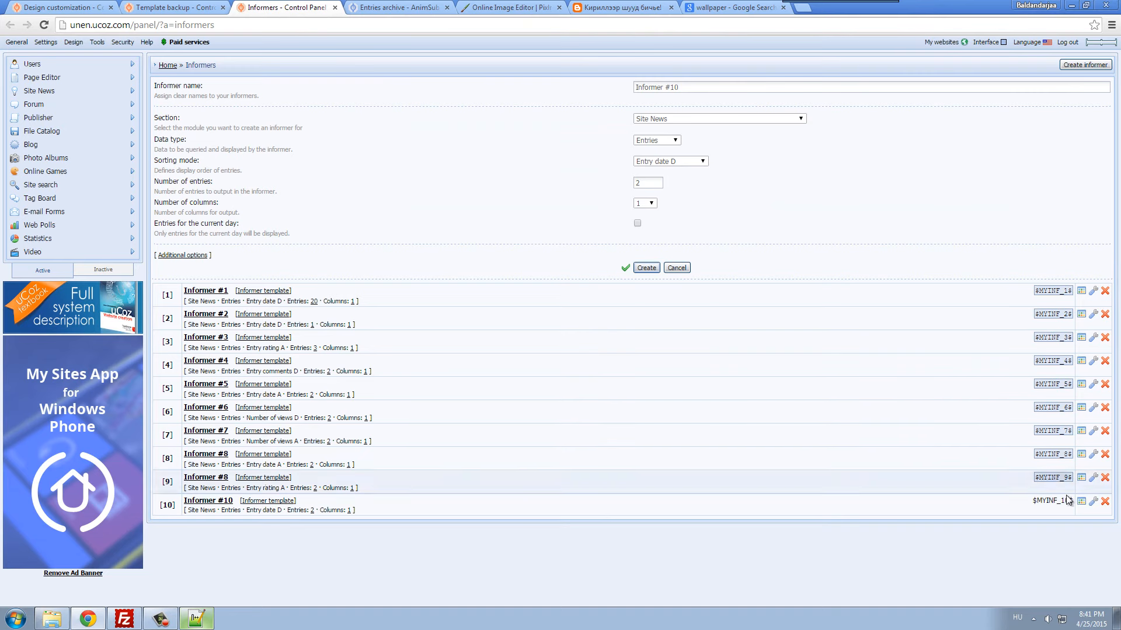
click(1104, 501)
click(580, 97)
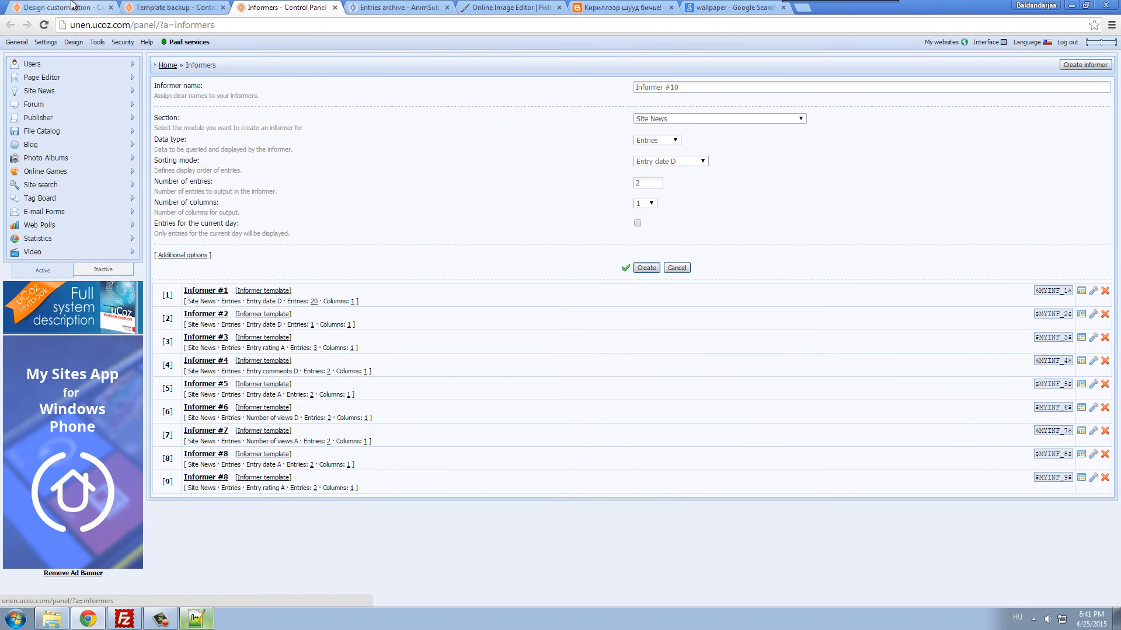
- Reload the informer list and create Informer #10 for Site News entries, sorted by Entry comments D with 2 entries
click(73, 6)
click(280, 8)
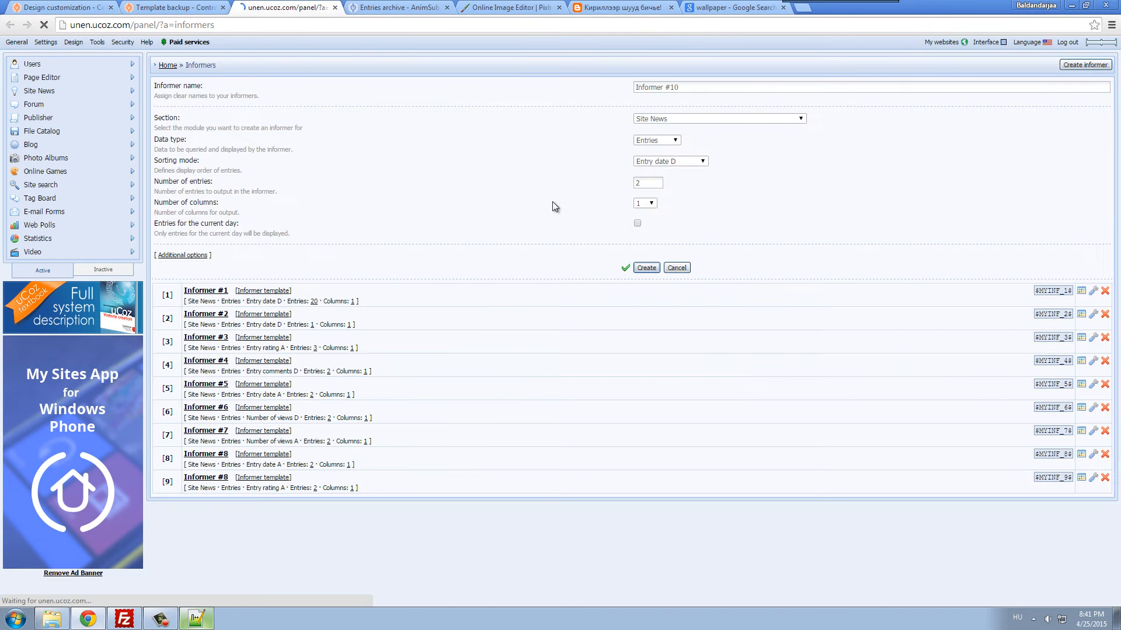
click(1074, 65)
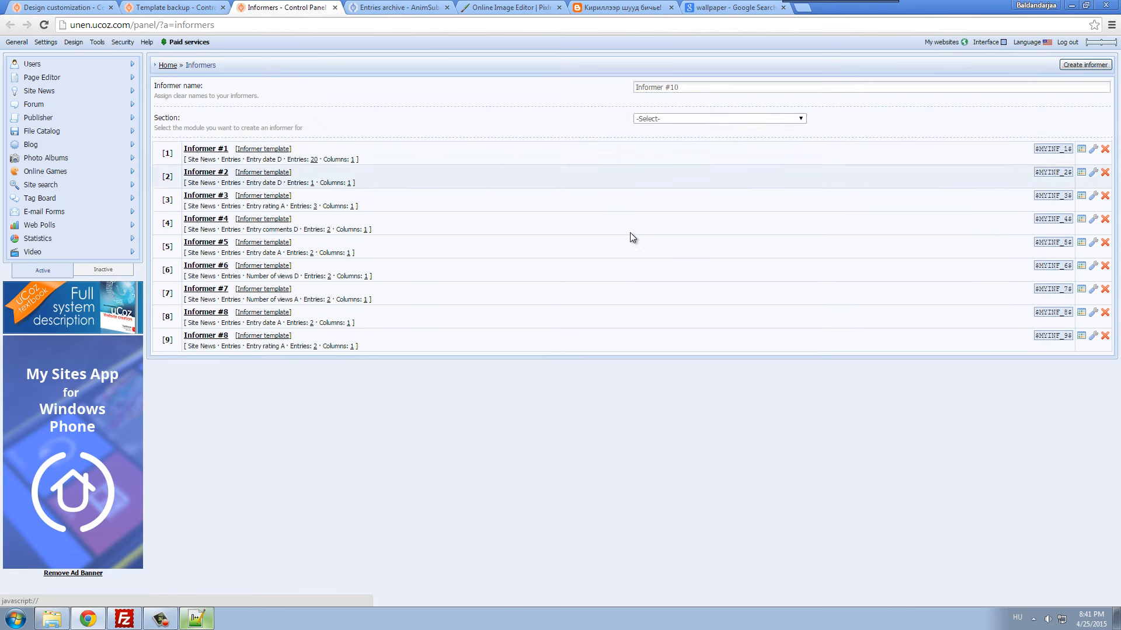
click(692, 119)
click(686, 136)
click(683, 161)
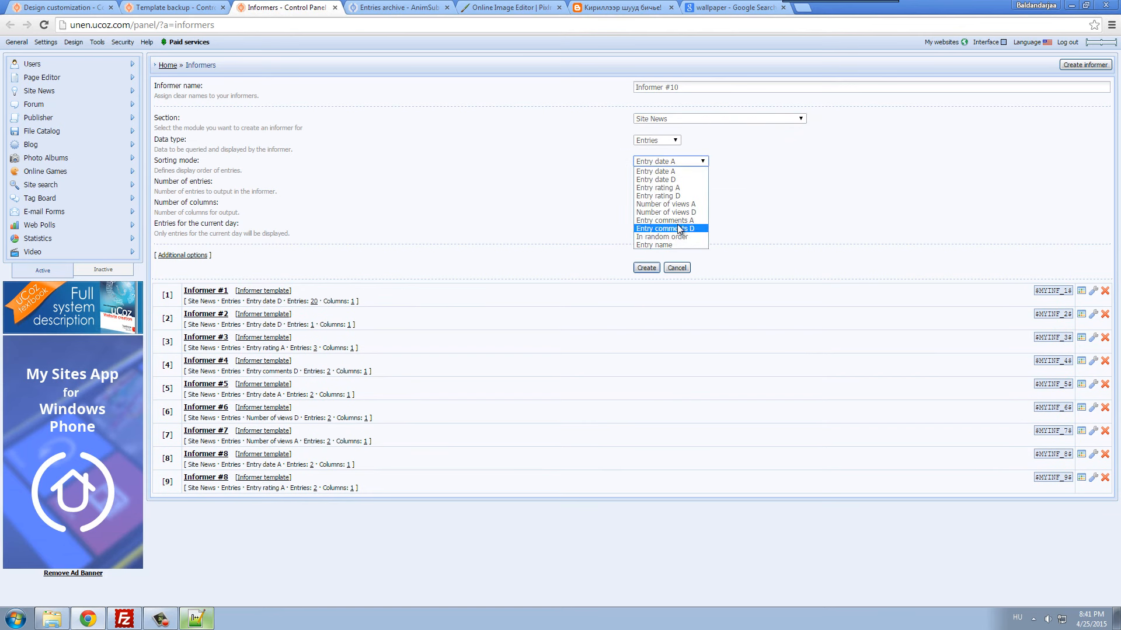
click(671, 228)
click(643, 268)
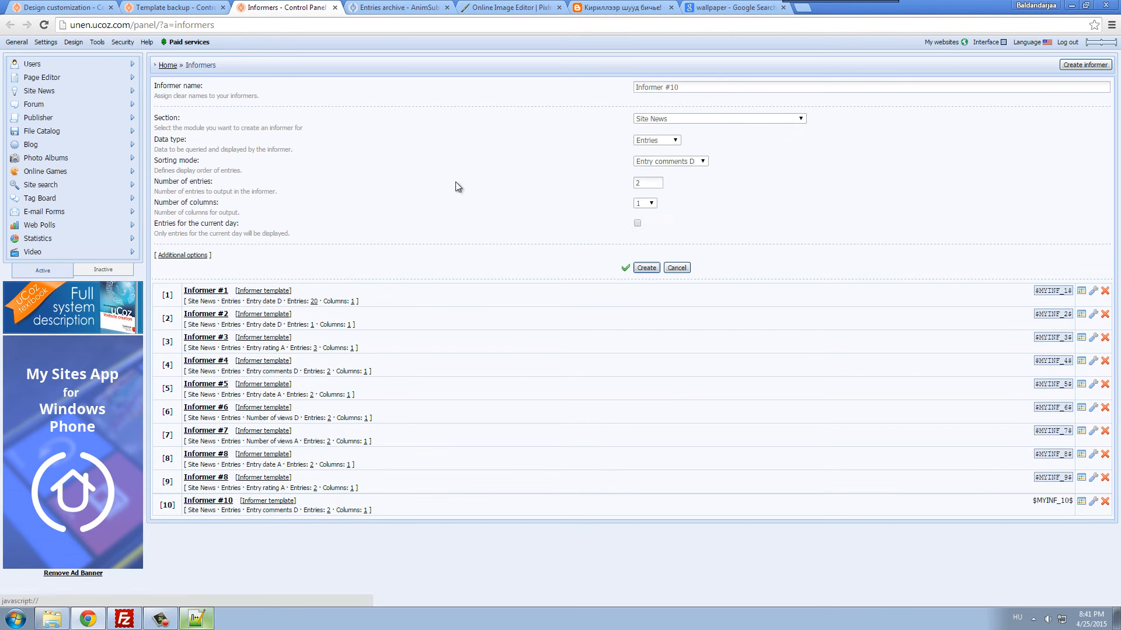
- Check the archive template's next placeholder and create a Site News informer sorted by Entry date D with 2 entries
click(82, 7)
click(287, 7)
click(670, 162)
click(671, 175)
click(646, 268)
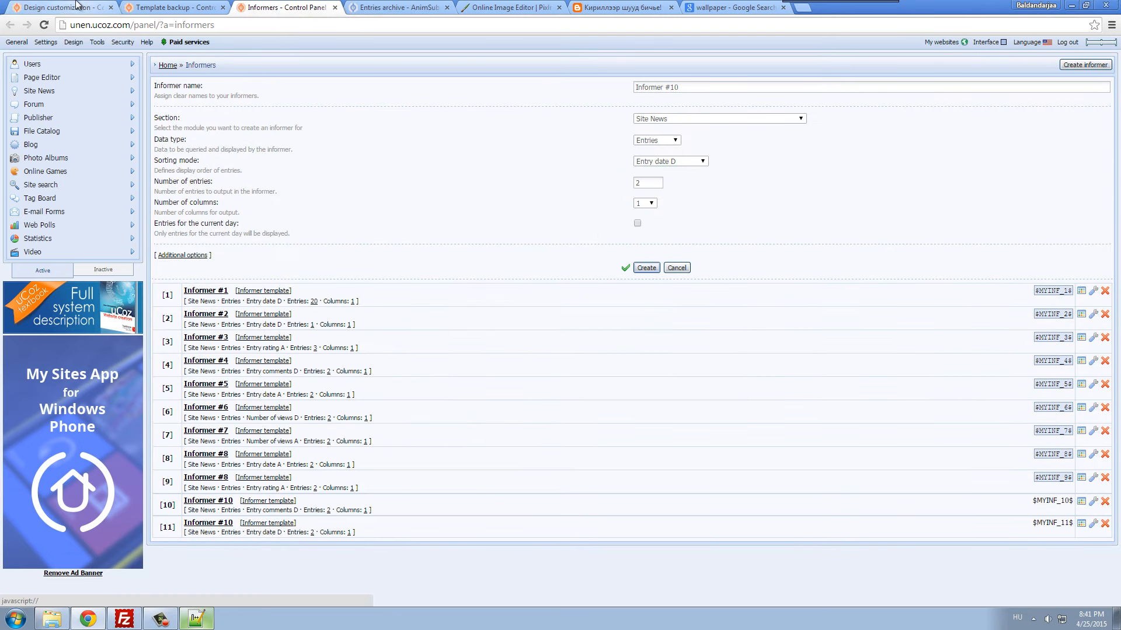
- Check the last Категория placeholder and create a Site News informer sorted by Entry rating D with 2 entries
click(82, 7)
click(286, 7)
click(90, 7)
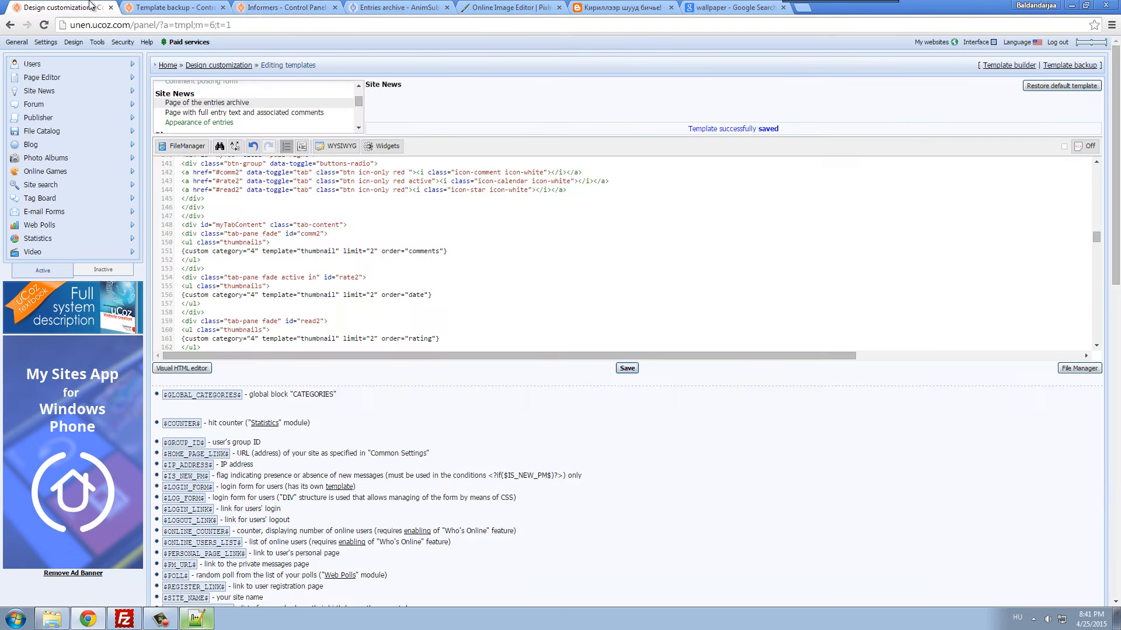
click(273, 8)
click(670, 161)
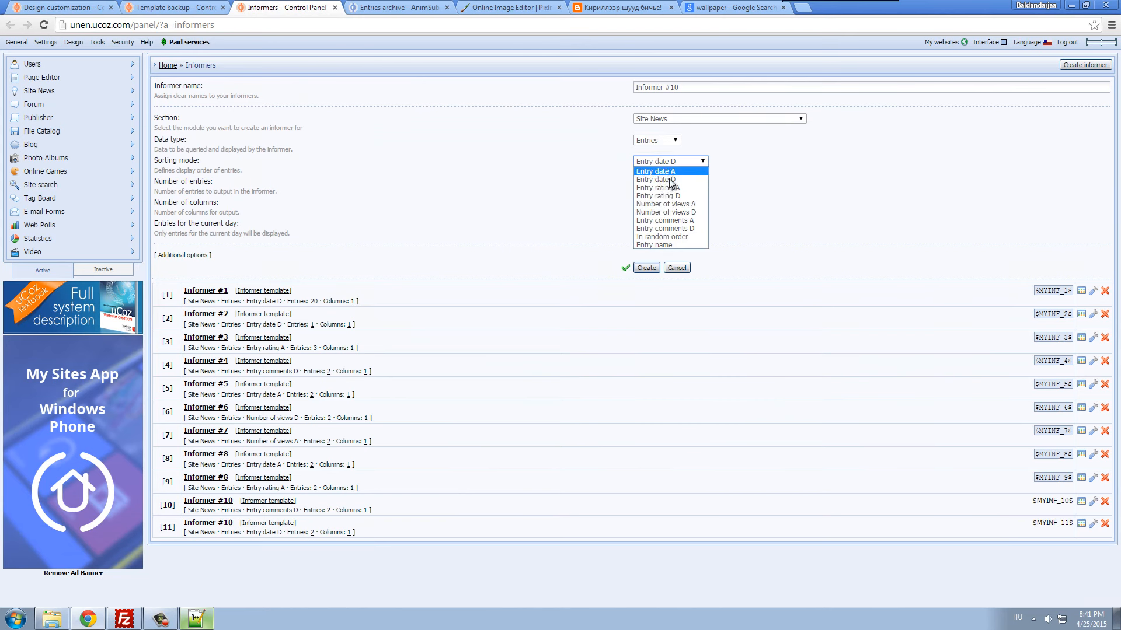
click(670, 196)
click(646, 268)
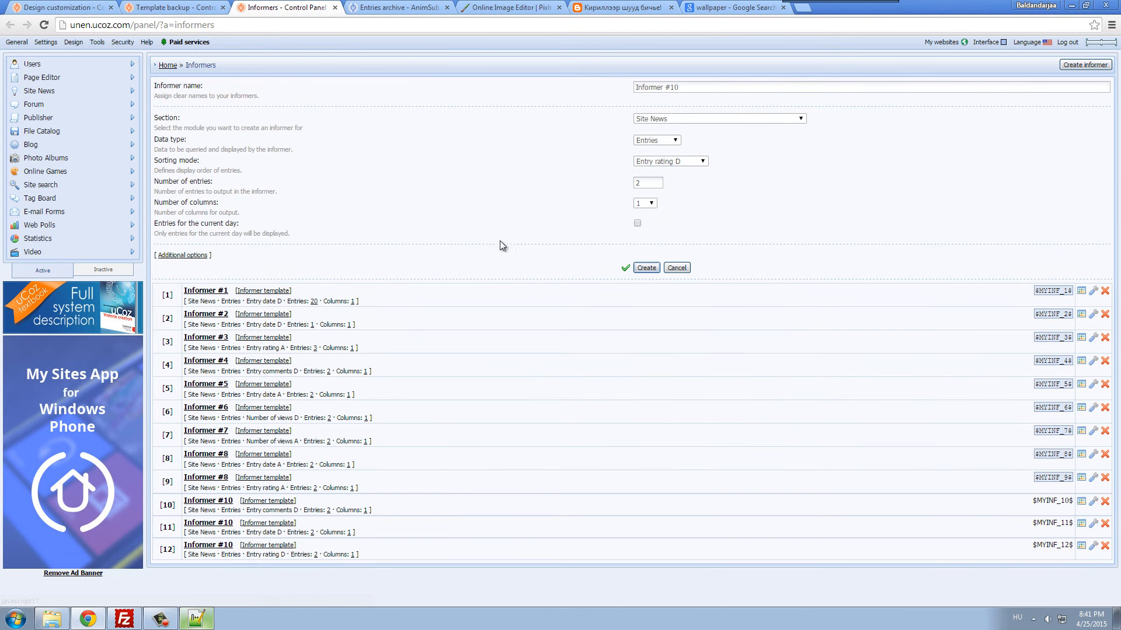
- Examine the Категория block's custom placeholders and compare them with the informer codes in the template's earlier blocks
click(93, 7)
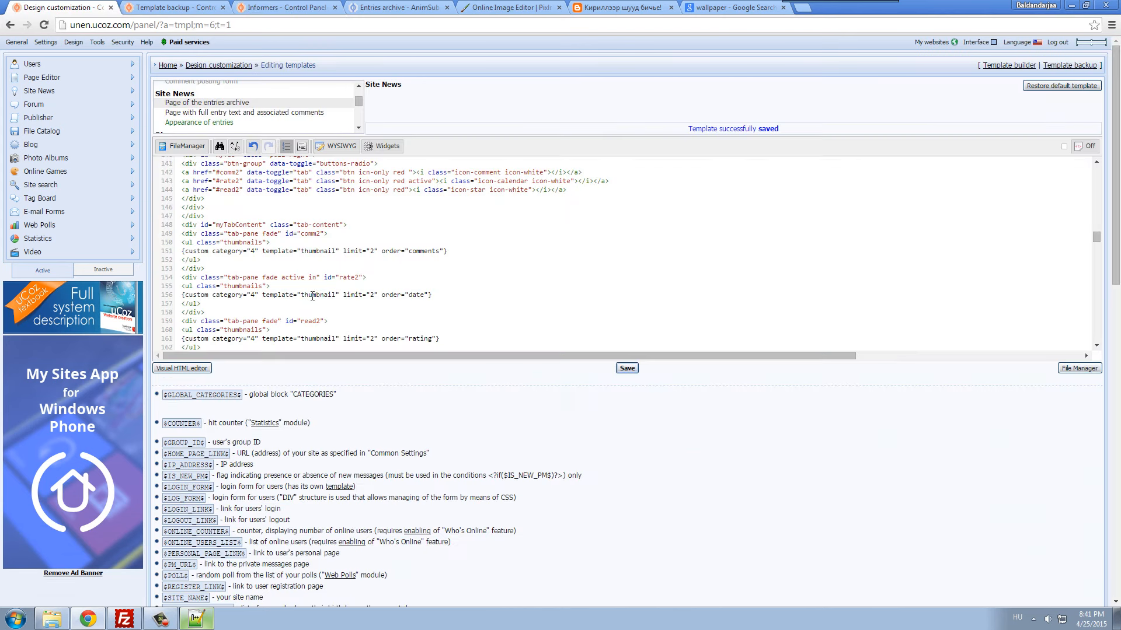
scroll(319, 292, down, 2)
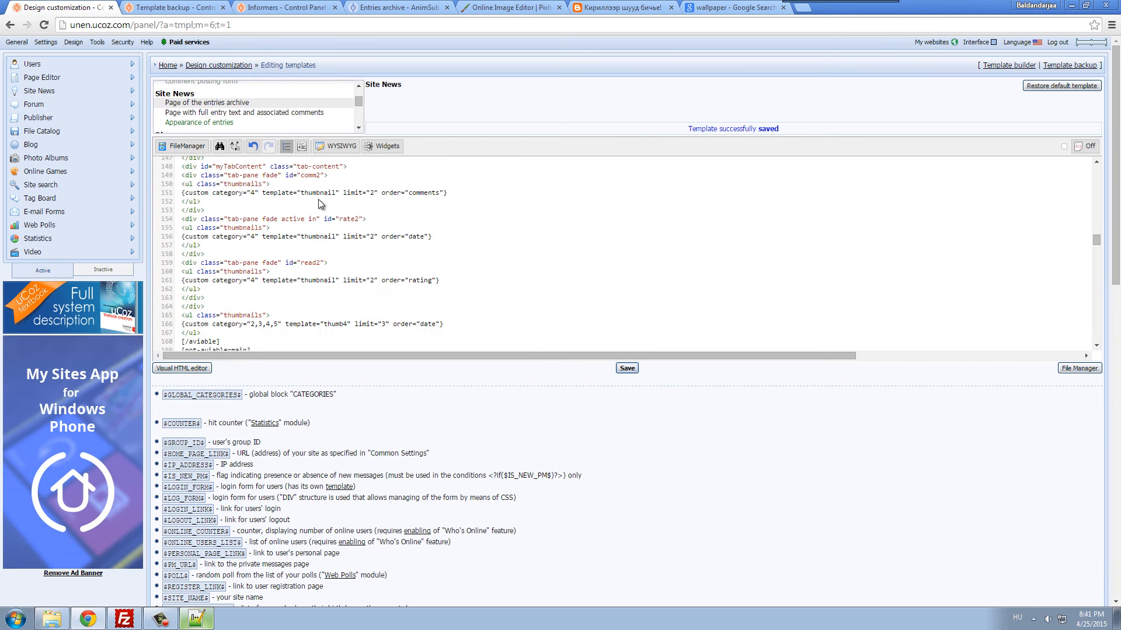
scroll(331, 230, up, 2)
scroll(331, 245, down, 2)
click(183, 6)
click(99, 5)
scroll(343, 280, up, 10)
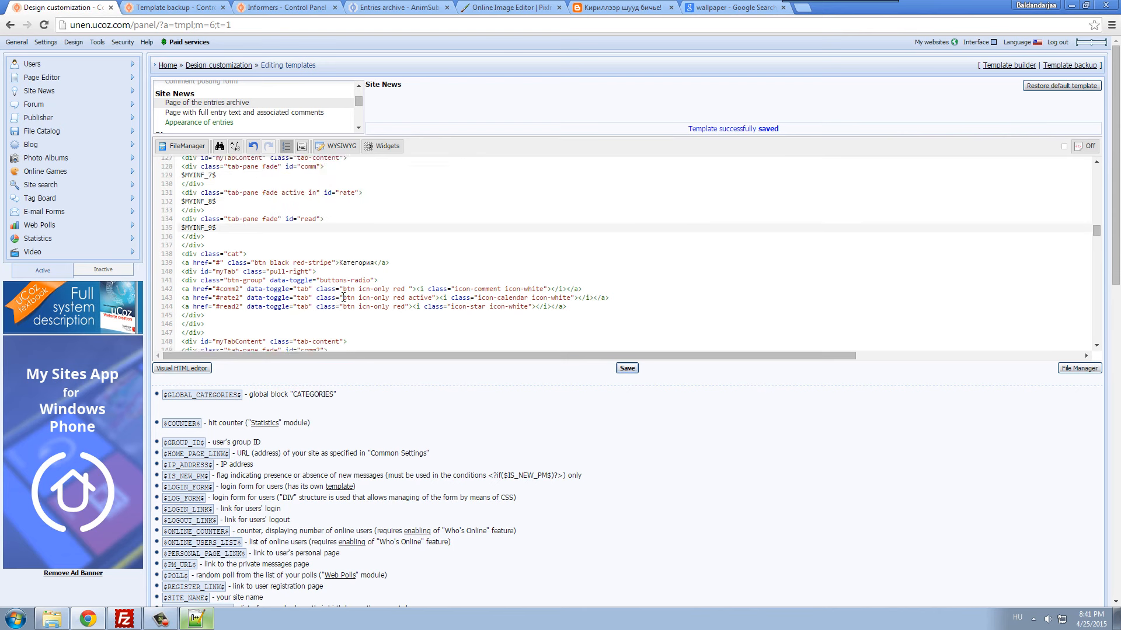
scroll(343, 297, up, 2)
scroll(343, 297, up, 4)
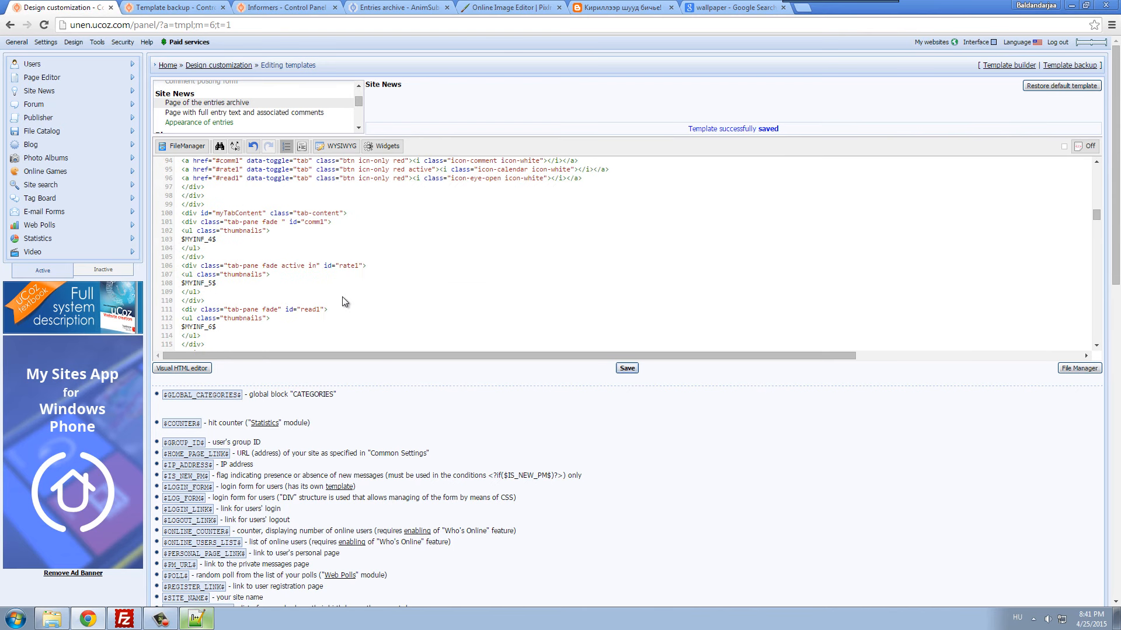
scroll(344, 300, down, 20)
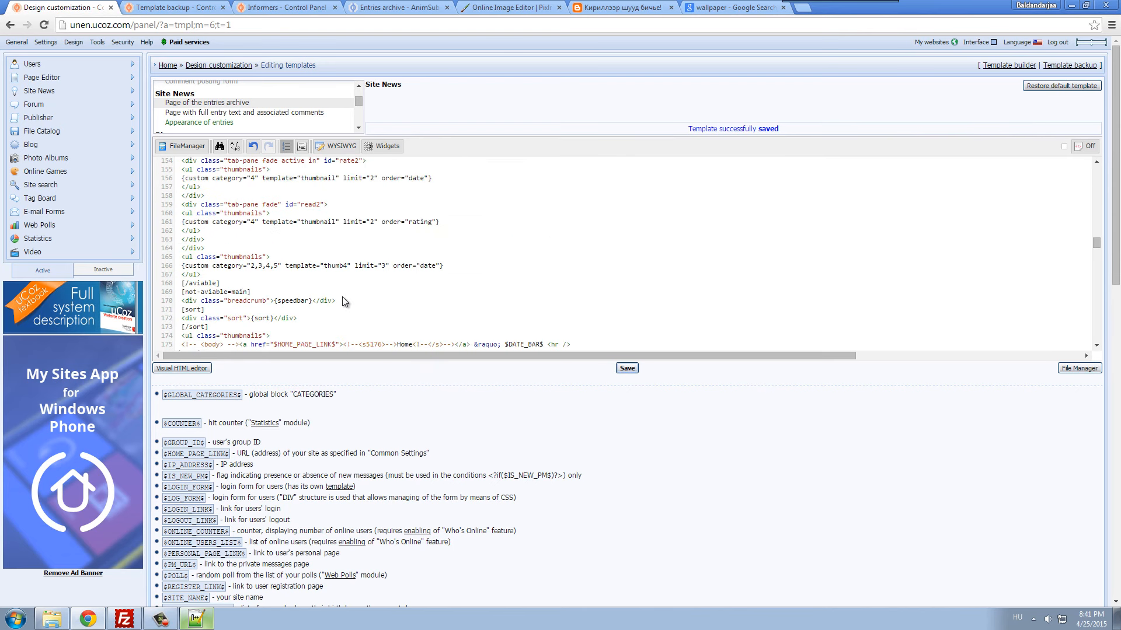
scroll(344, 301, up, 1)
- Look up the Entry comments D informer's code and replace the Категория block's comments placeholder with $MYINF_10$
click(170, 7)
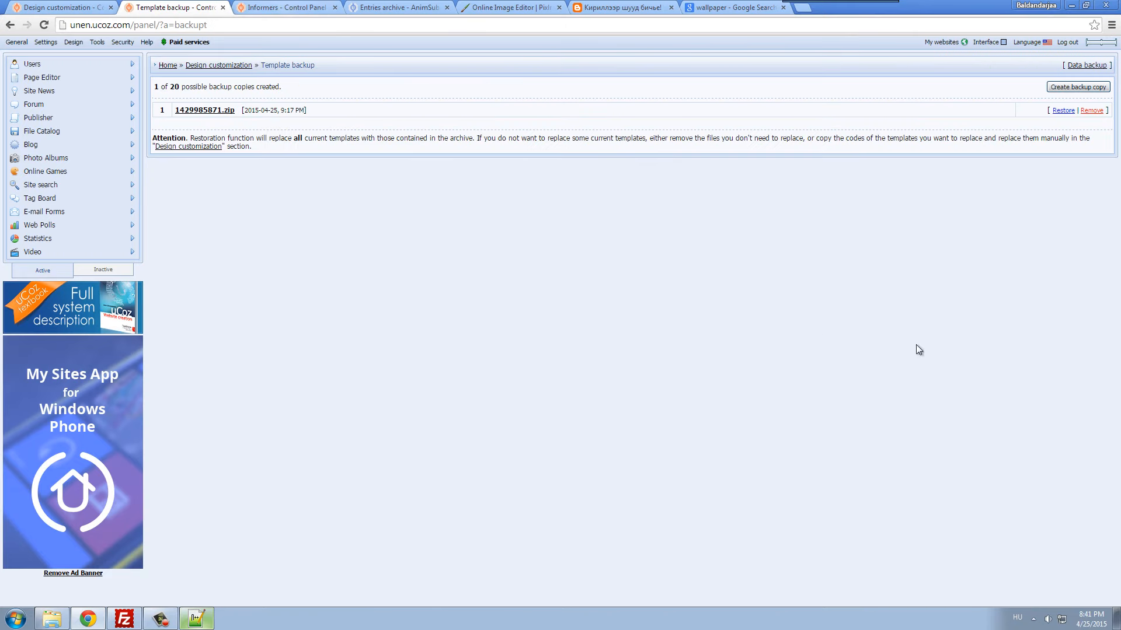
click(308, 5)
double_click(1063, 502)
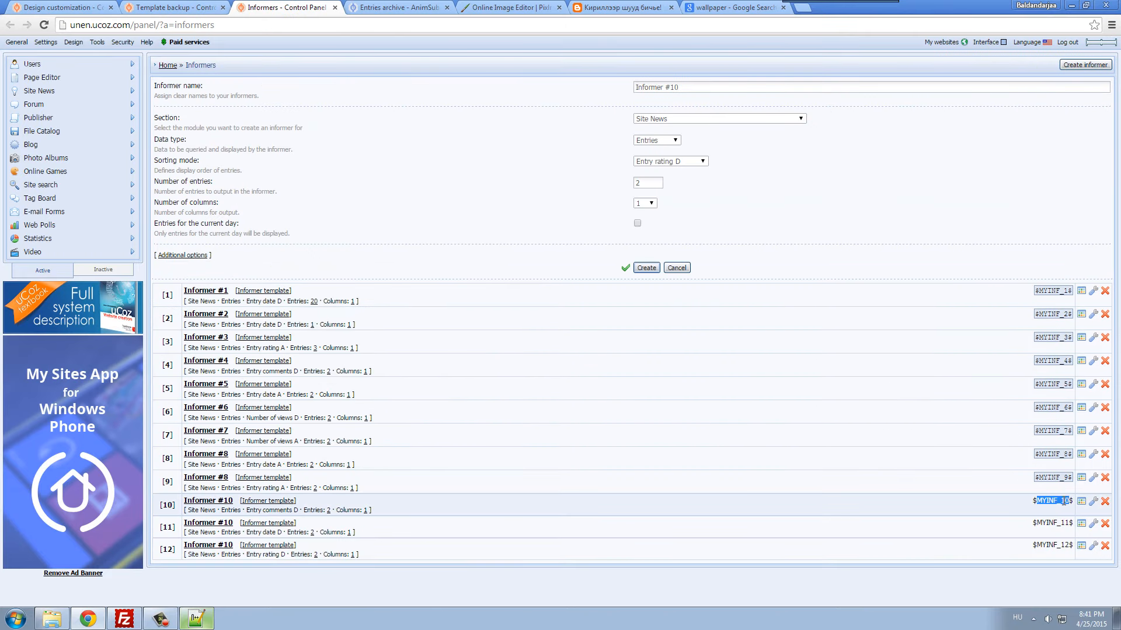
click(87, 5)
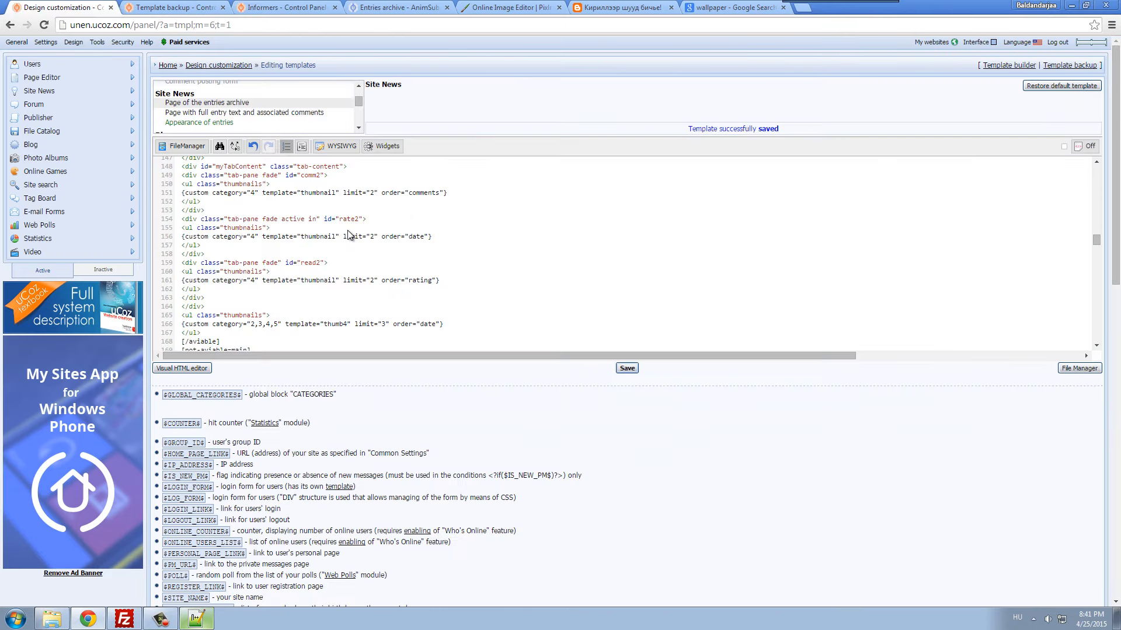
scroll(437, 279, up, 2)
drag(447, 252, 179, 253)
text($MYINF_9$)
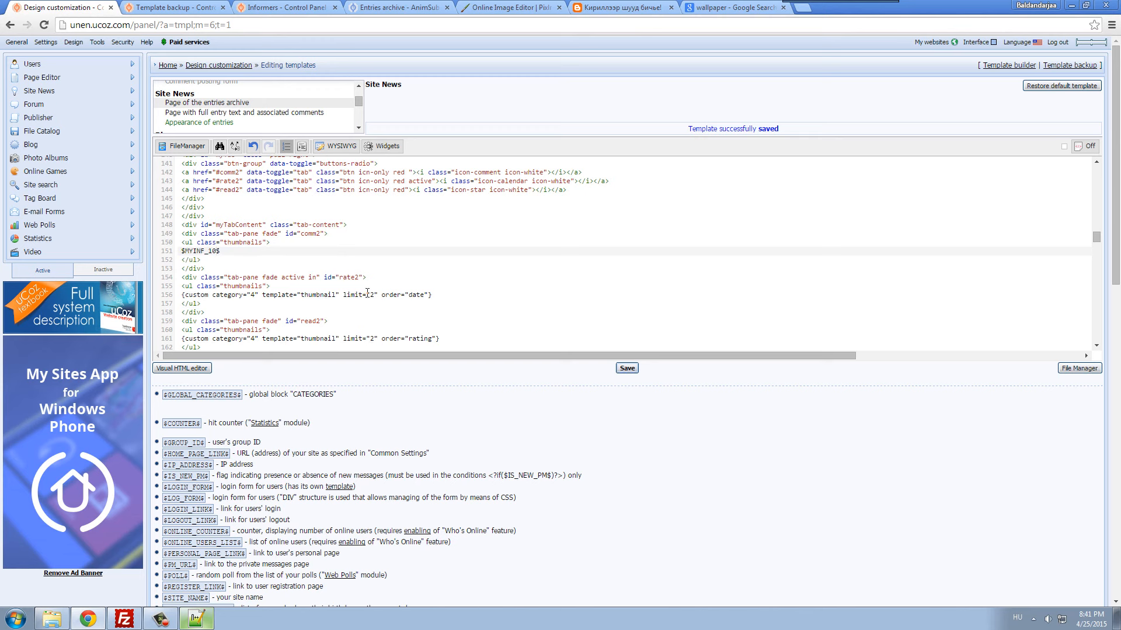
- Replace the Категория block's date and rating placeholders with $MYINF_11$ and $MYINF_12$, and save the template
drag(431, 295, 187, 296)
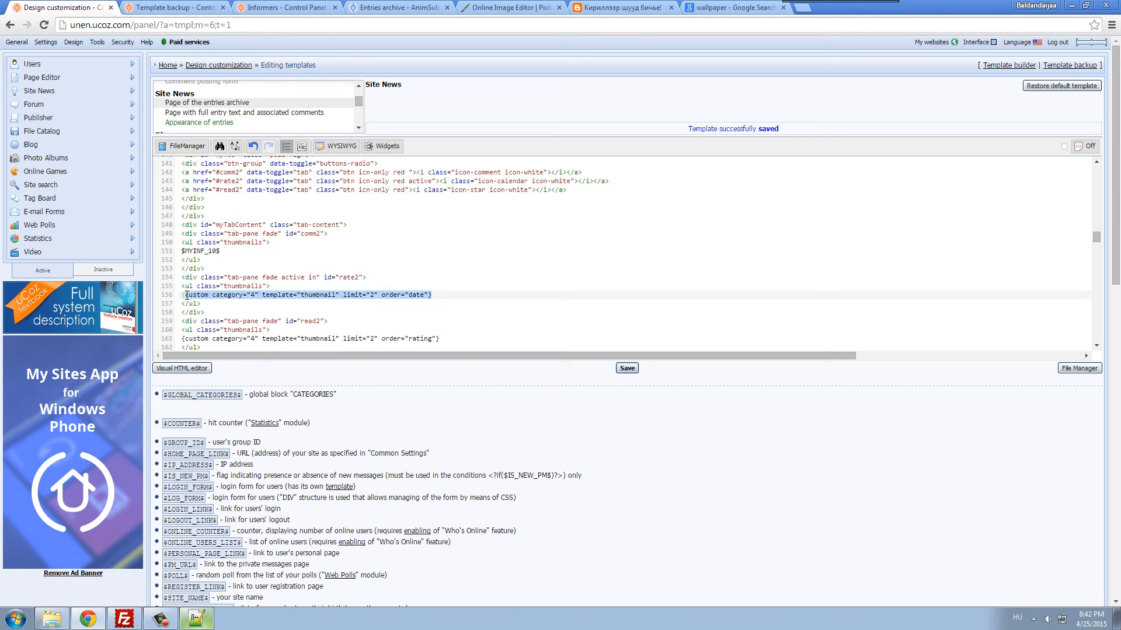
text($MYINF_9$)
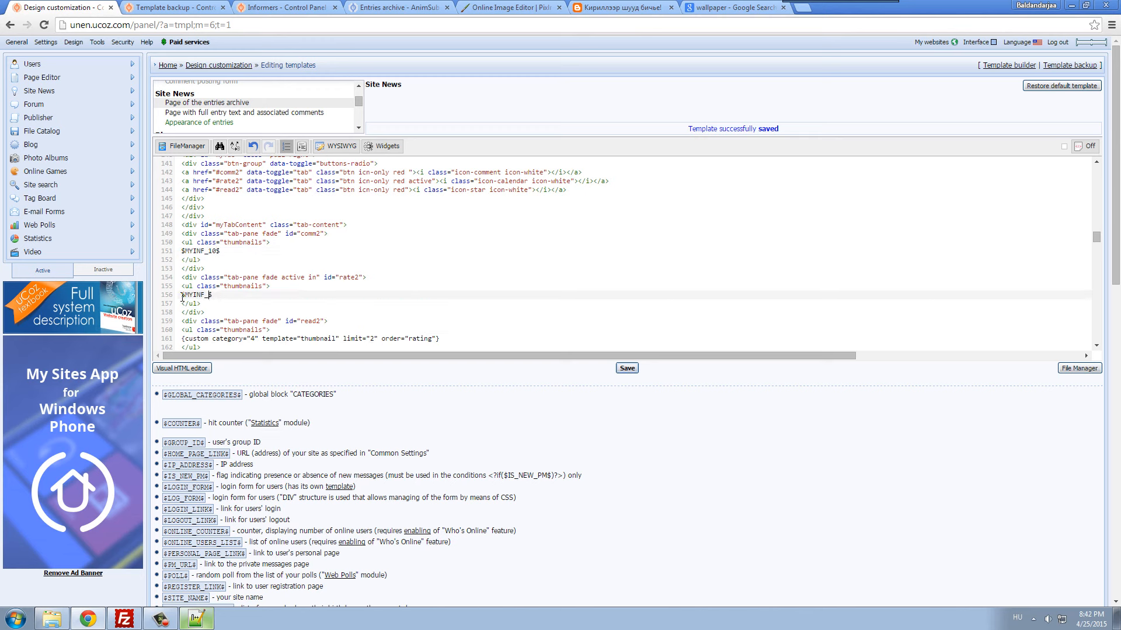
drag(442, 342, 178, 347)
text($MYINF_9$)
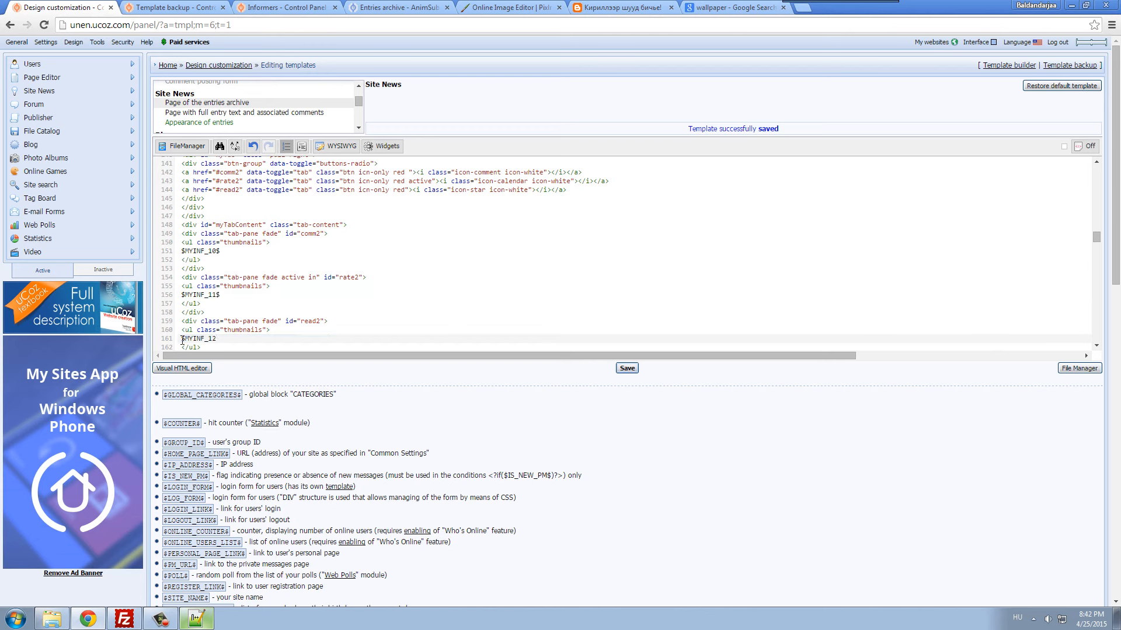
scroll(467, 411, down, 1)
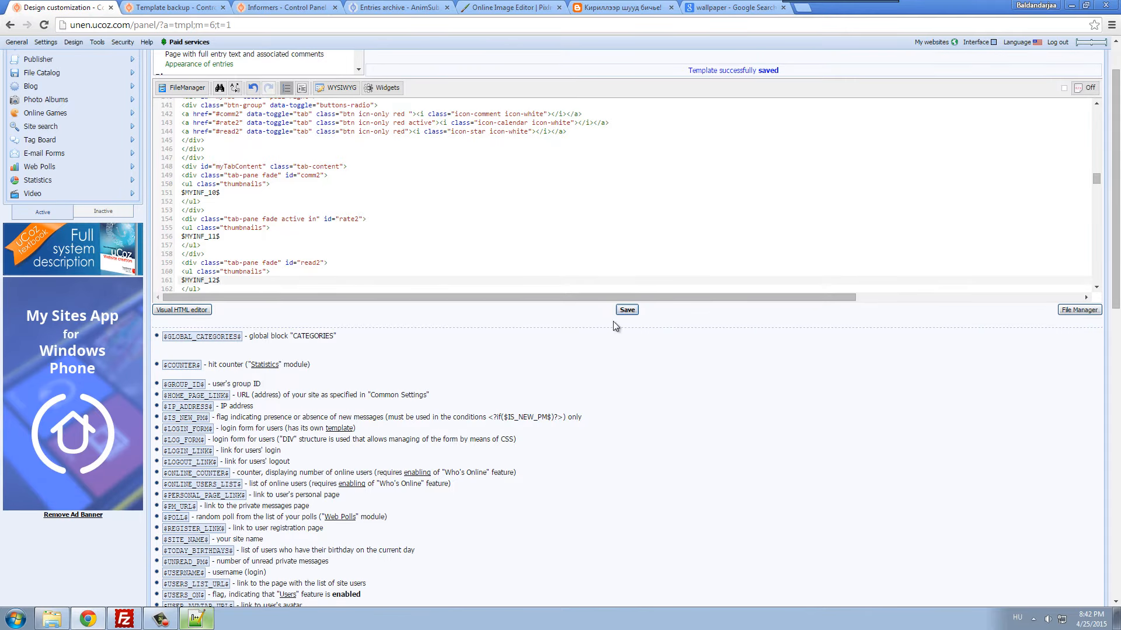
click(624, 311)
- Reload the site's home page and check how the Категория block displays its entries
click(371, 7)
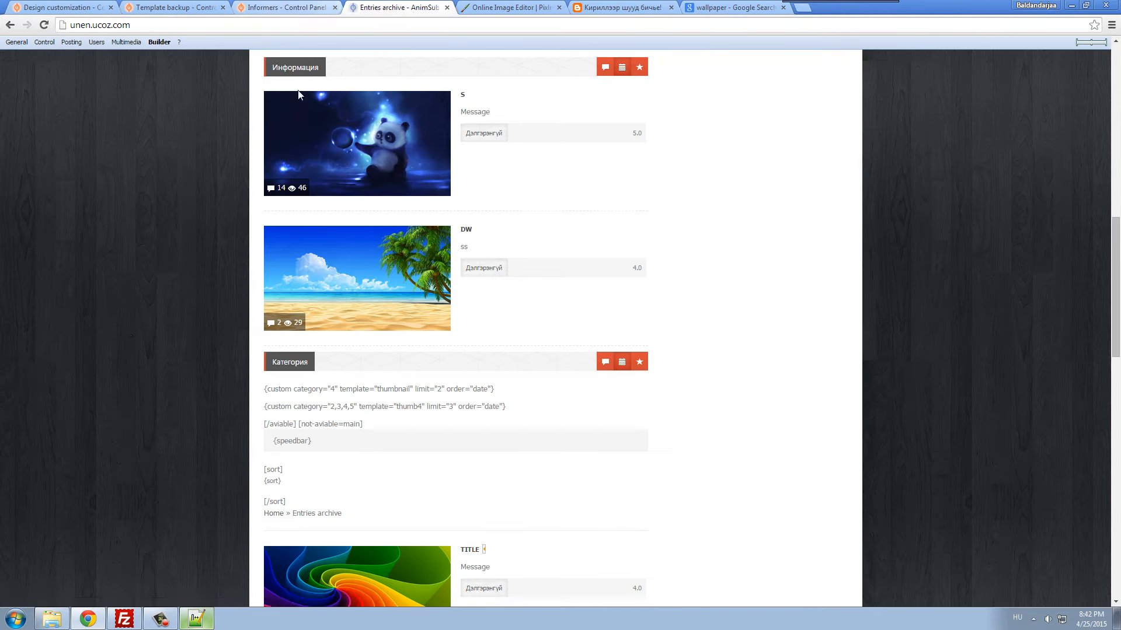
key(F5)
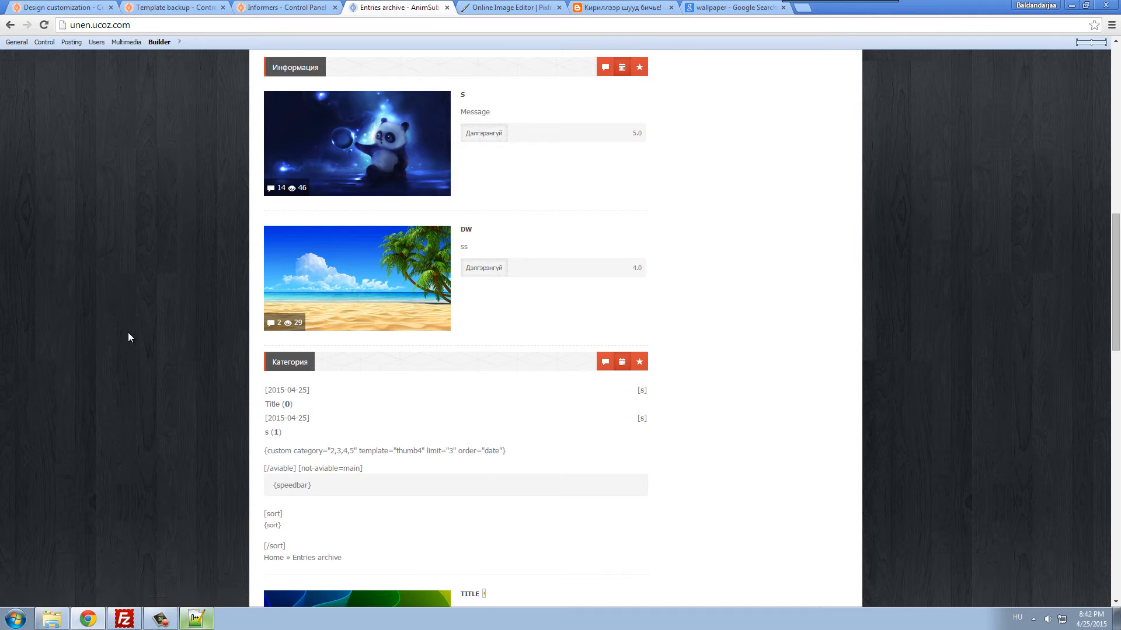
scroll(129, 333, down, 1)
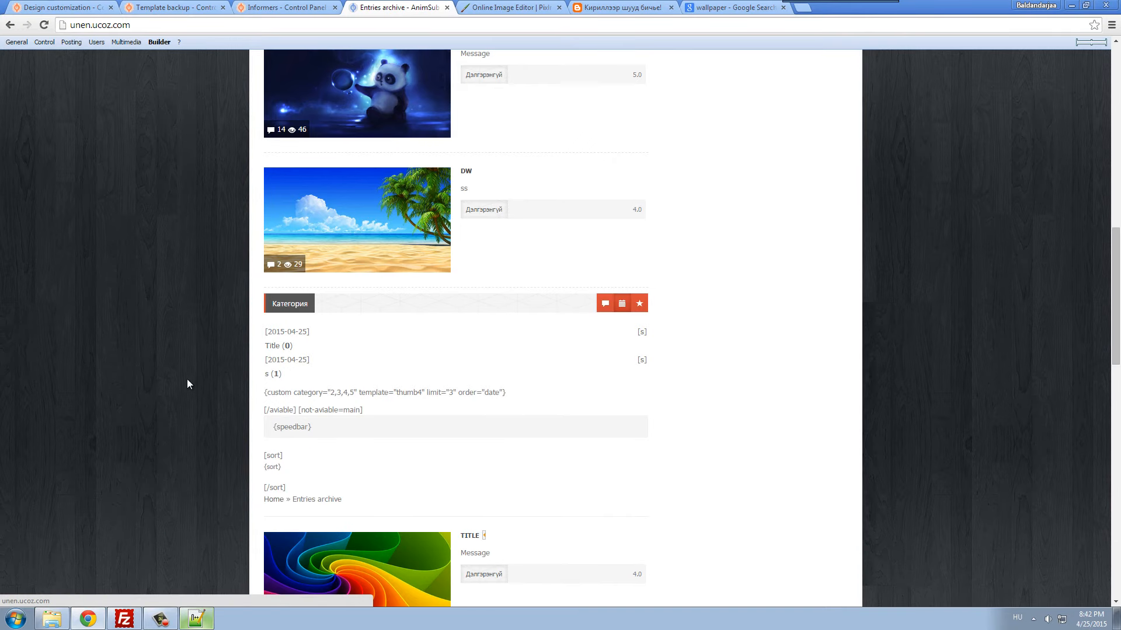
- Reload the informer list and copy the full template code of Informer #5
click(70, 7)
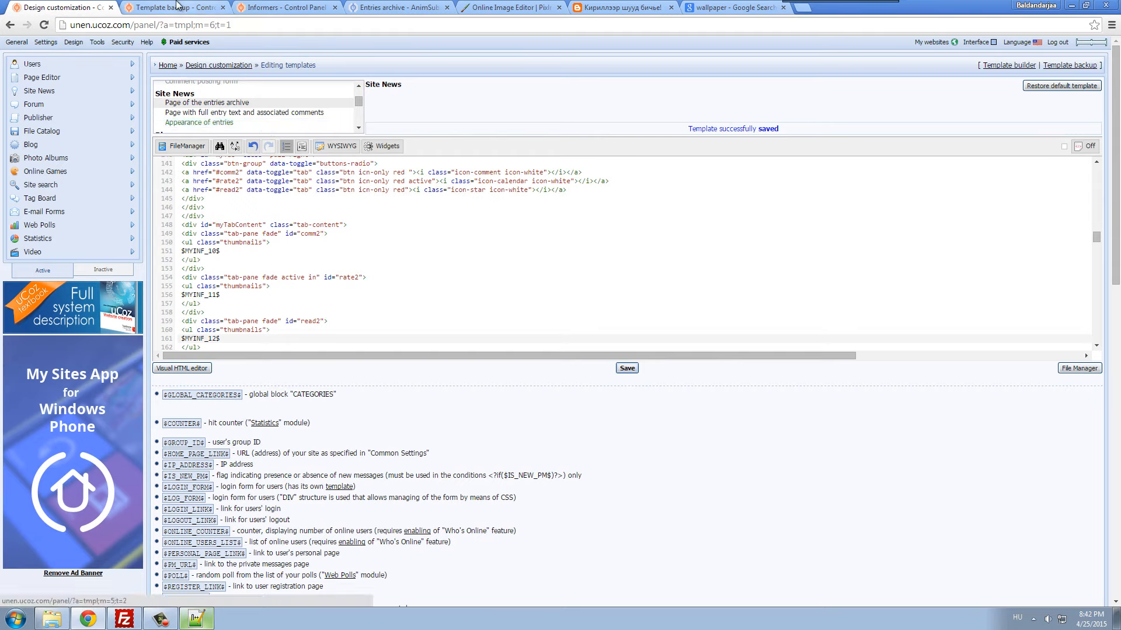
click(283, 7)
key(F5)
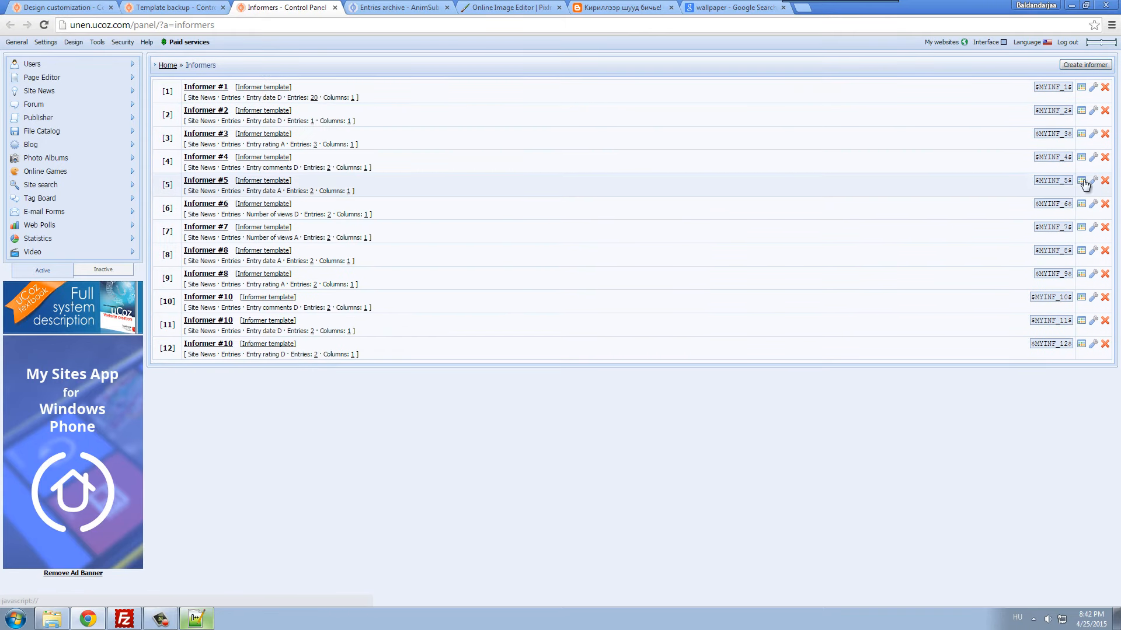
click(1081, 180)
click(586, 264)
key(ctrl+a)
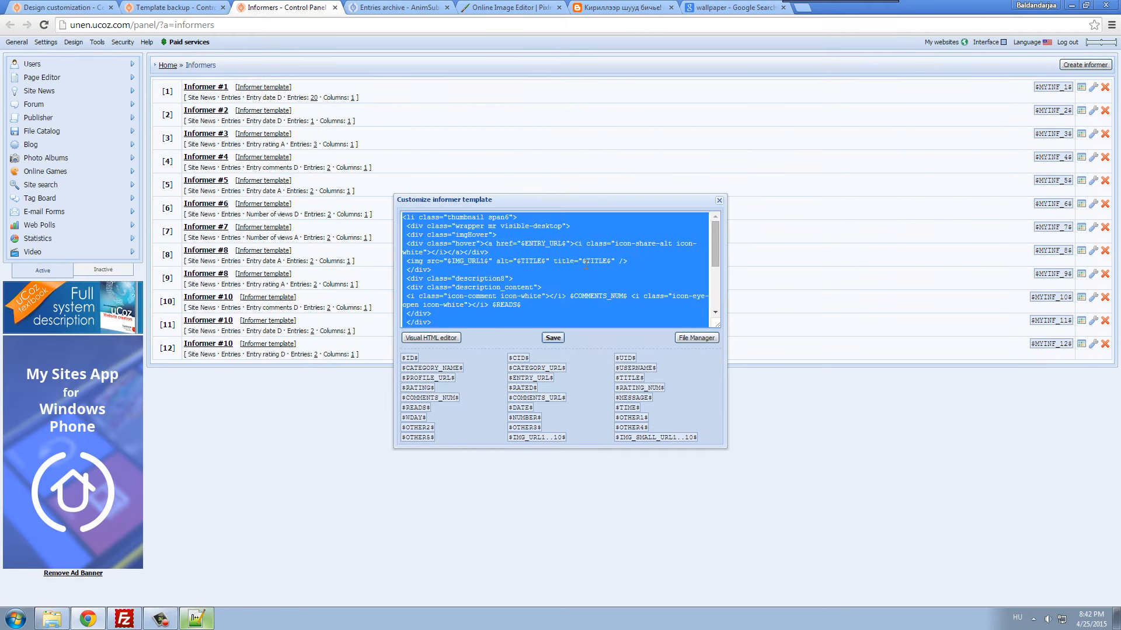
click(719, 200)
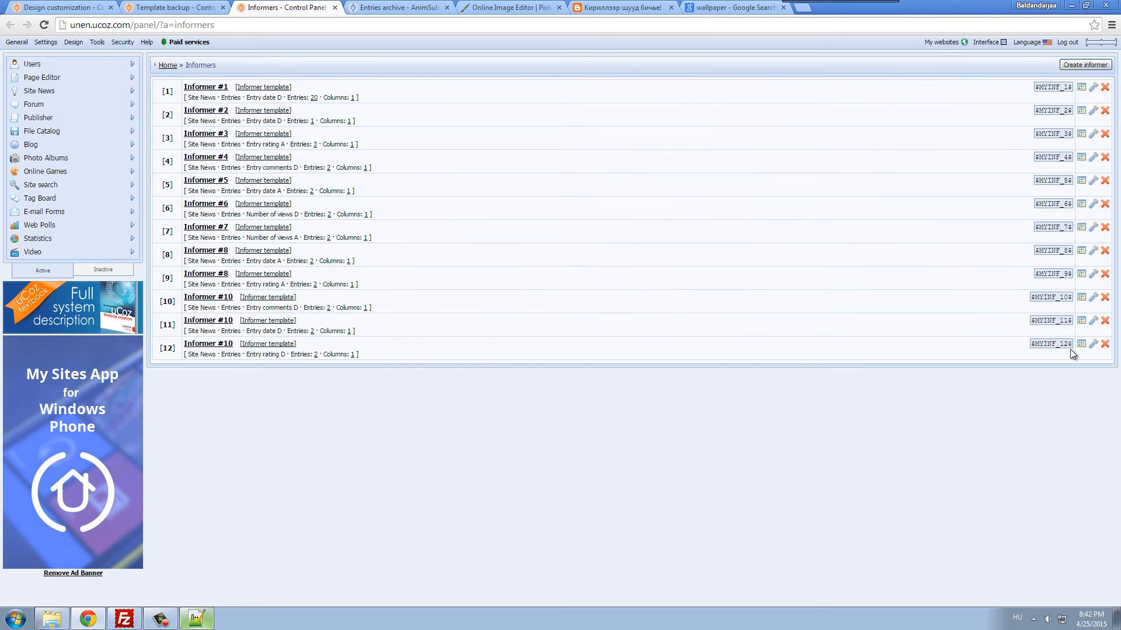
- Replace the template code of informer $MYINF_10$ with the copied thumbnail code and save it
click(1082, 301)
click(518, 282)
key(ctrl+a)
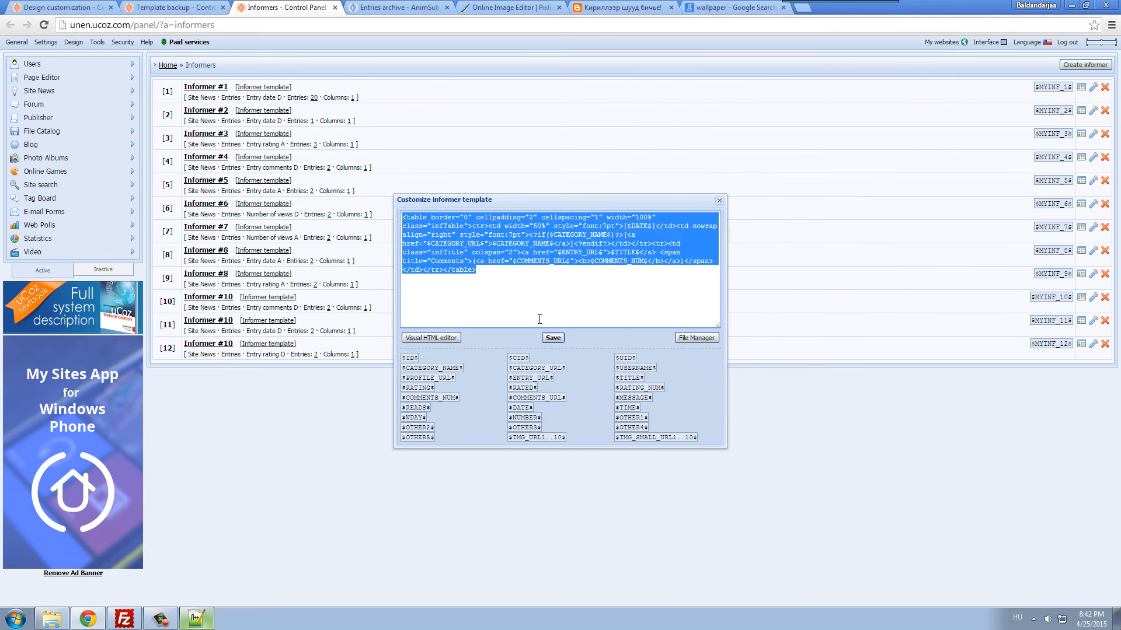
key(ctrl+v)
click(552, 338)
click(719, 201)
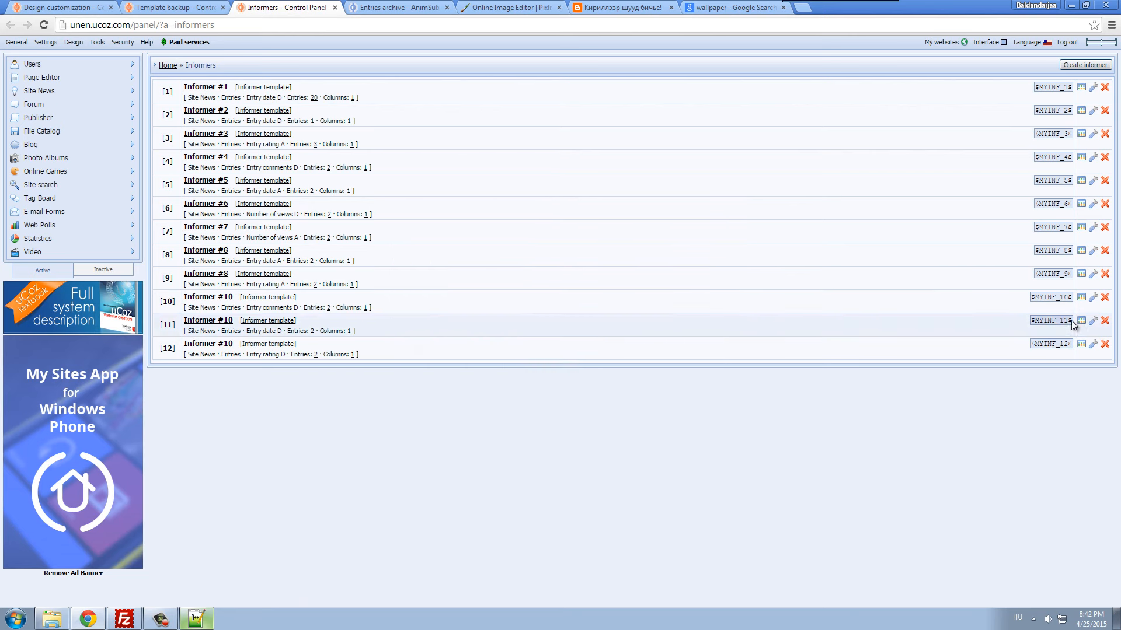
- Replace the template code of informer $MYINF_11$ with the same thumbnail code and save it
click(1081, 320)
click(575, 285)
key(ctrl+a)
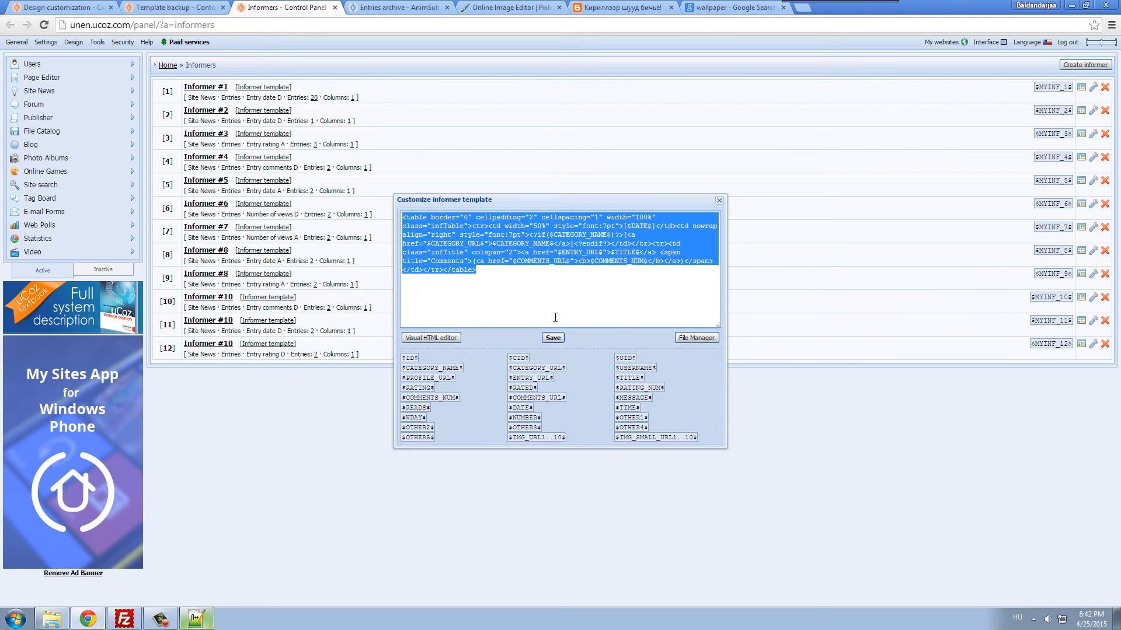
key(ctrl+v)
click(717, 202)
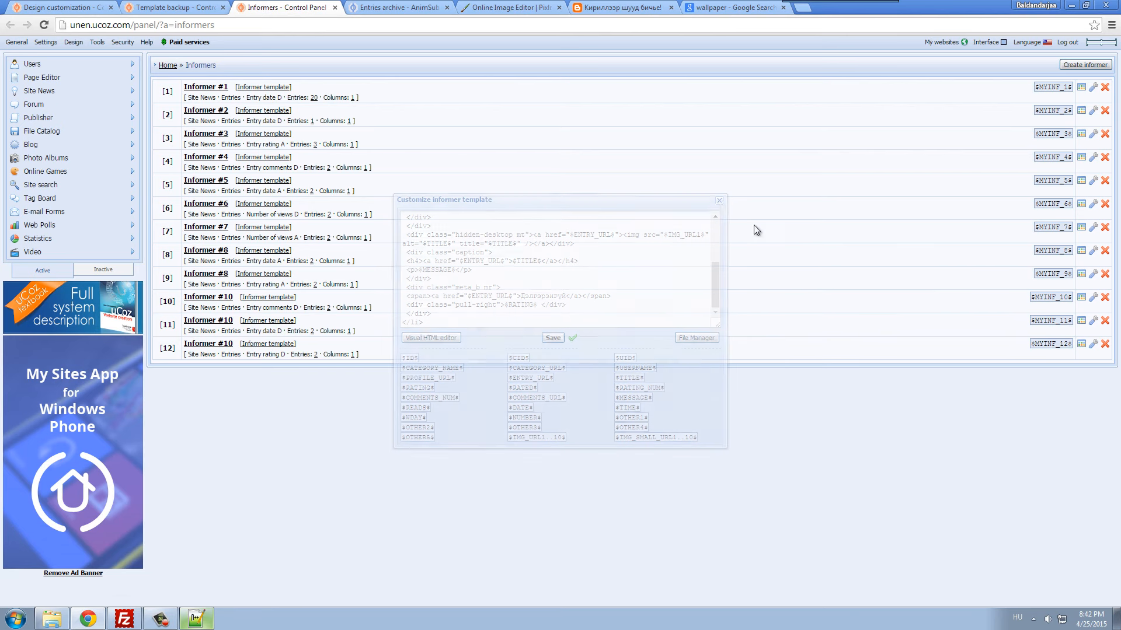
- Replace the template code of informer $MYINF_12$ with the thumbnail code, save it and reload the informer list
click(1081, 344)
click(523, 276)
key(ctrl+a)
key(ctrl+v)
click(550, 338)
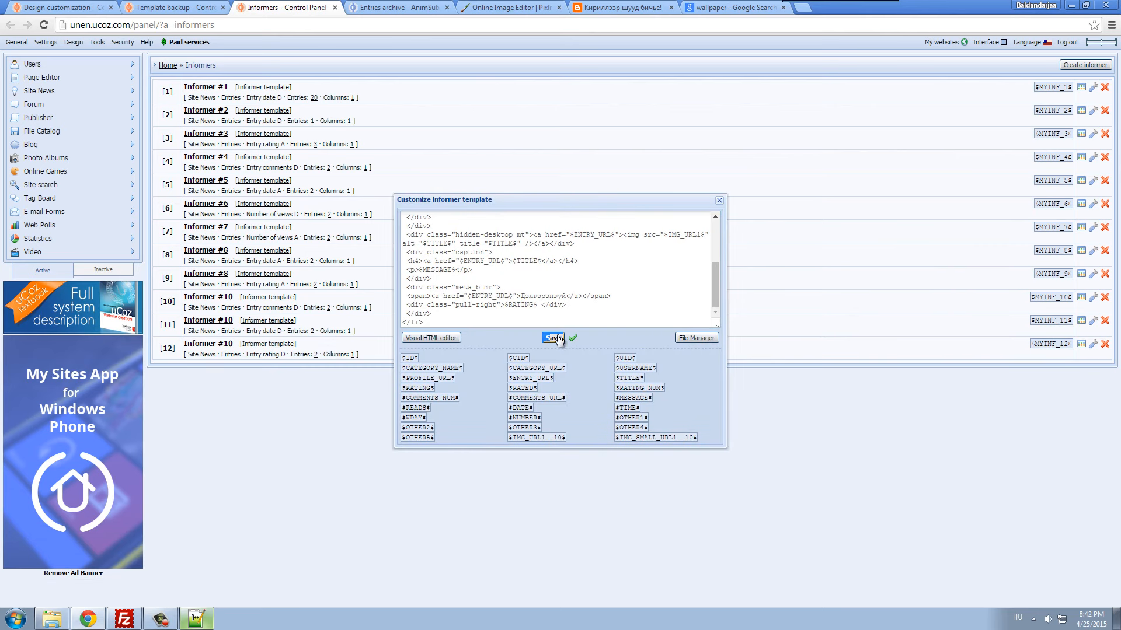
click(720, 201)
key(F5)
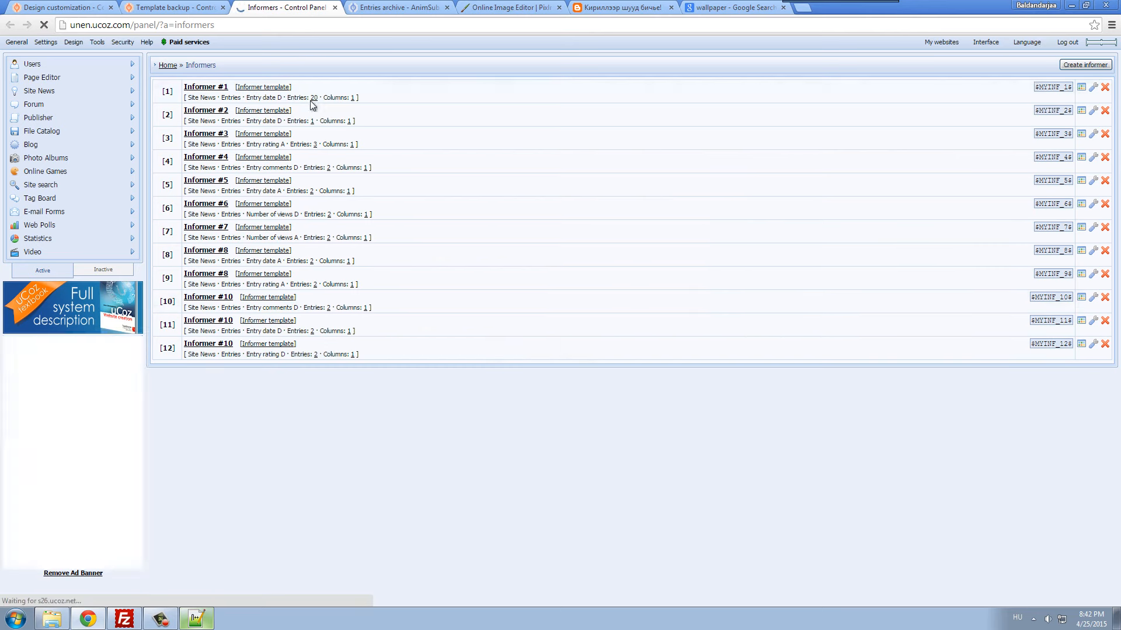
- Reload the site to check the Категория block and open the dw news entry for editing
click(378, 5)
key(F5)
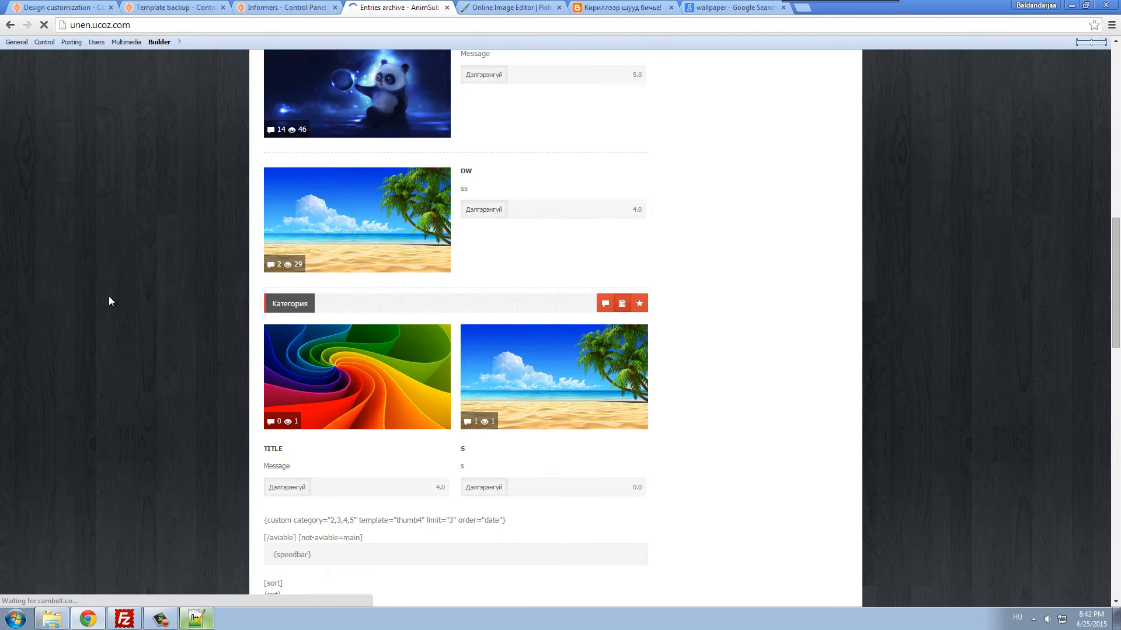
click(466, 171)
scroll(537, 307, down, 8)
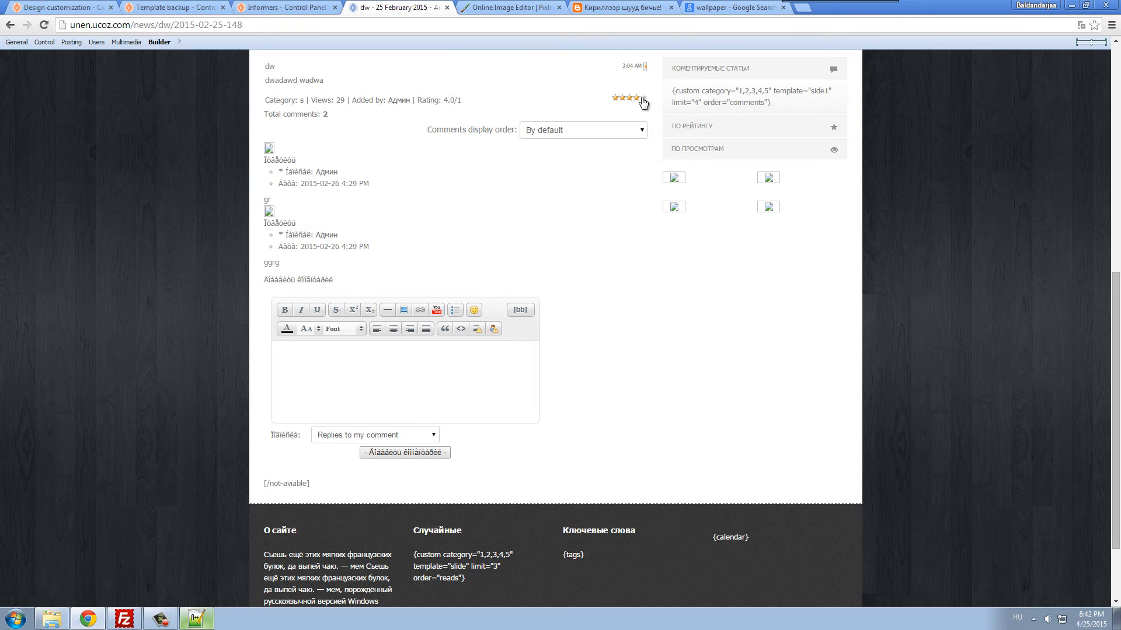
click(633, 66)
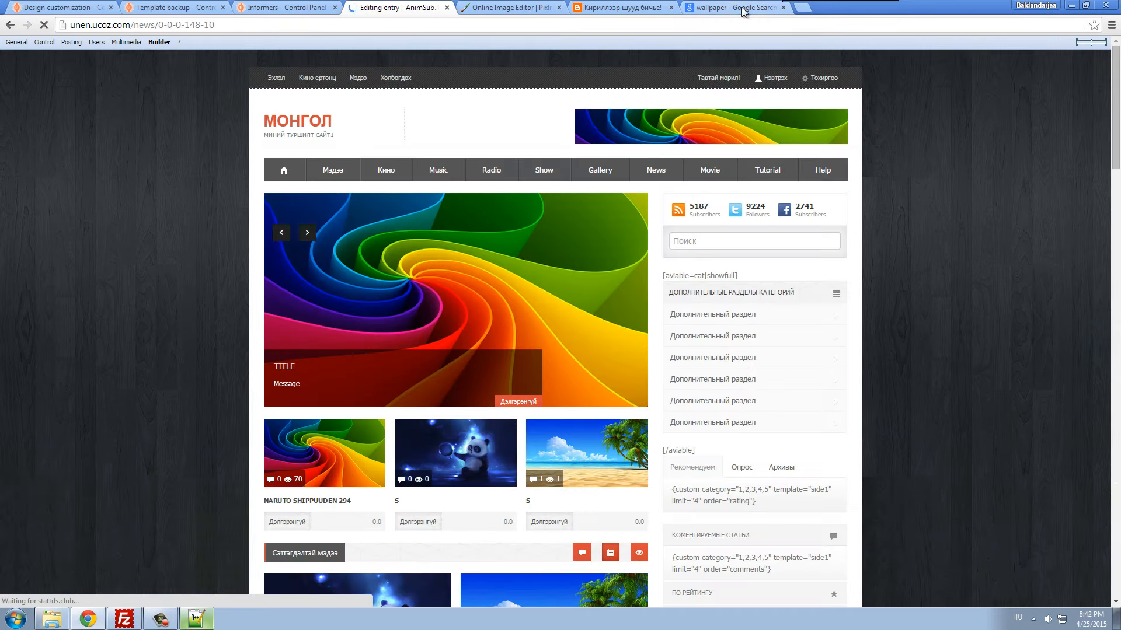
- Save the dark blue tree wallpaper from the Google image results to the Desktop as 23
click(730, 7)
scroll(713, 323, down, 4)
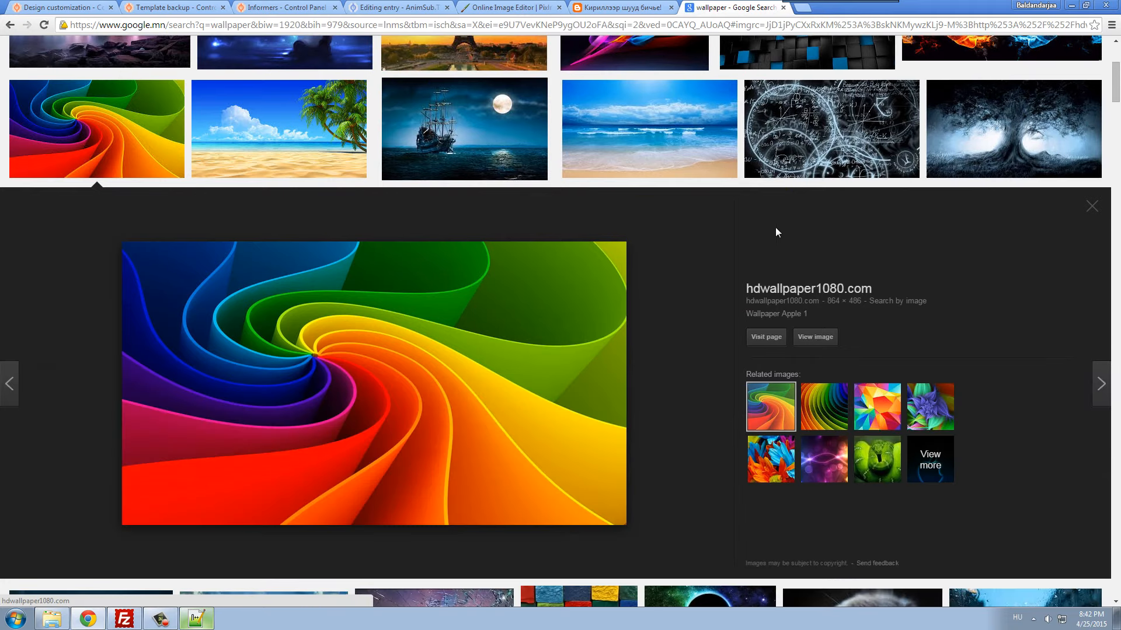
click(963, 146)
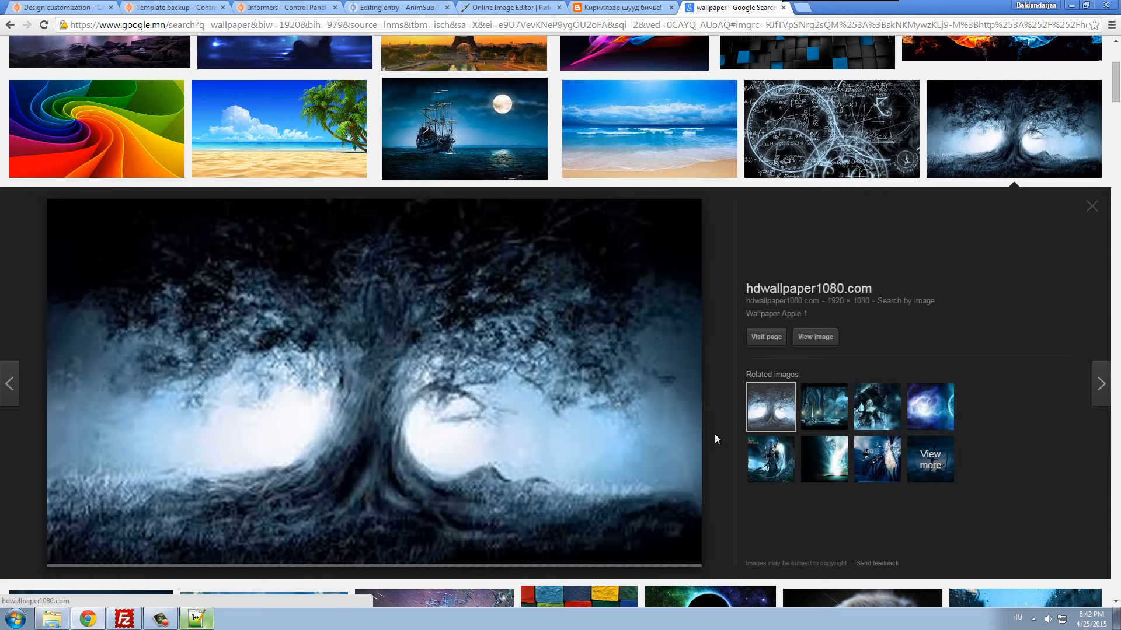
right_click(574, 453)
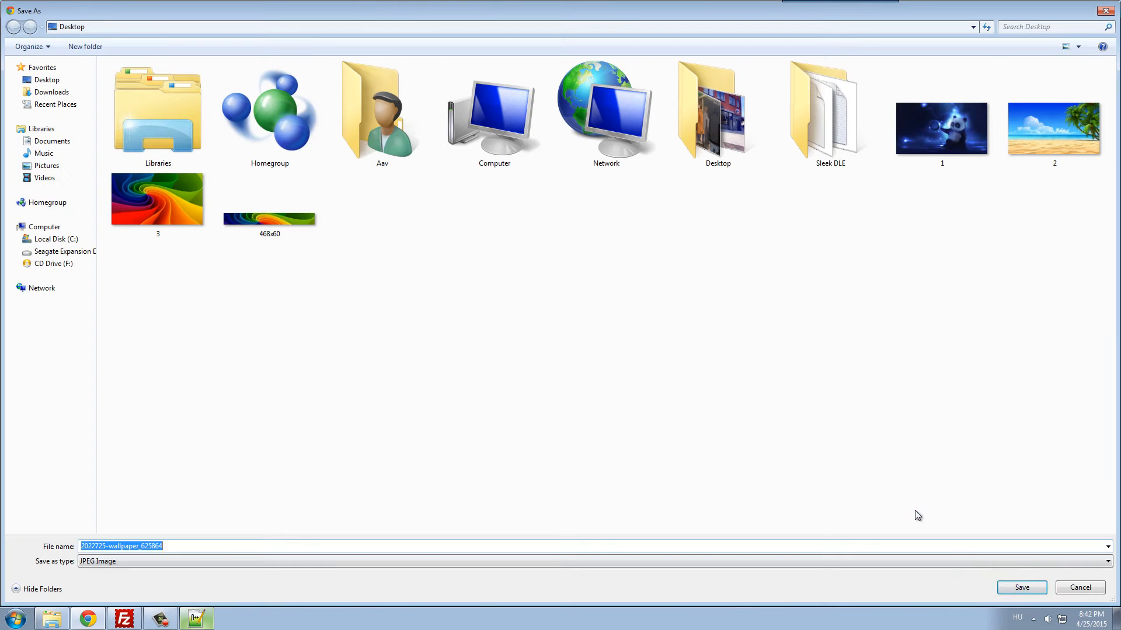
text(23)
click(1014, 589)
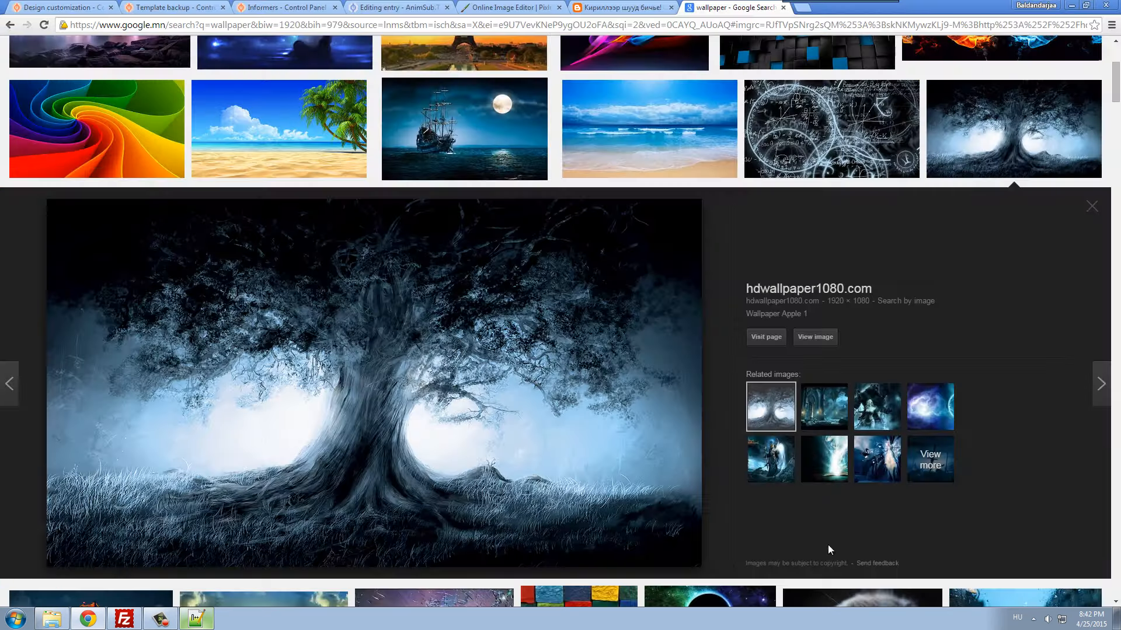
- Attach the image 23 from the Desktop to the dw entry and save the entry
click(311, 7)
click(382, 7)
scroll(427, 377, down, 8)
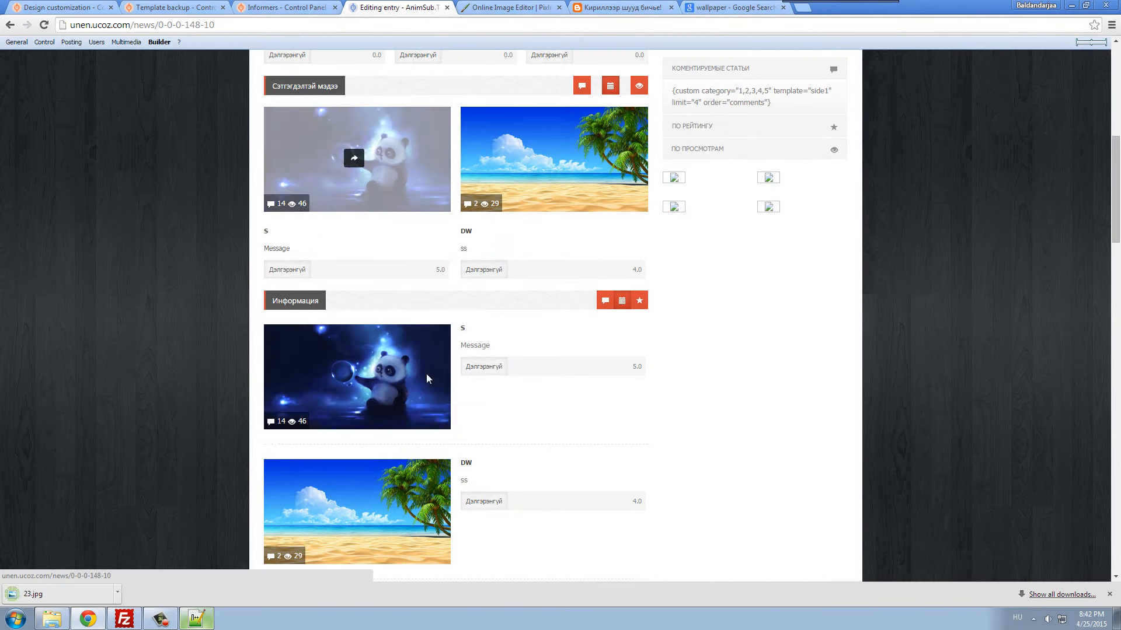
scroll(565, 390, down, 5)
scroll(565, 387, down, 3)
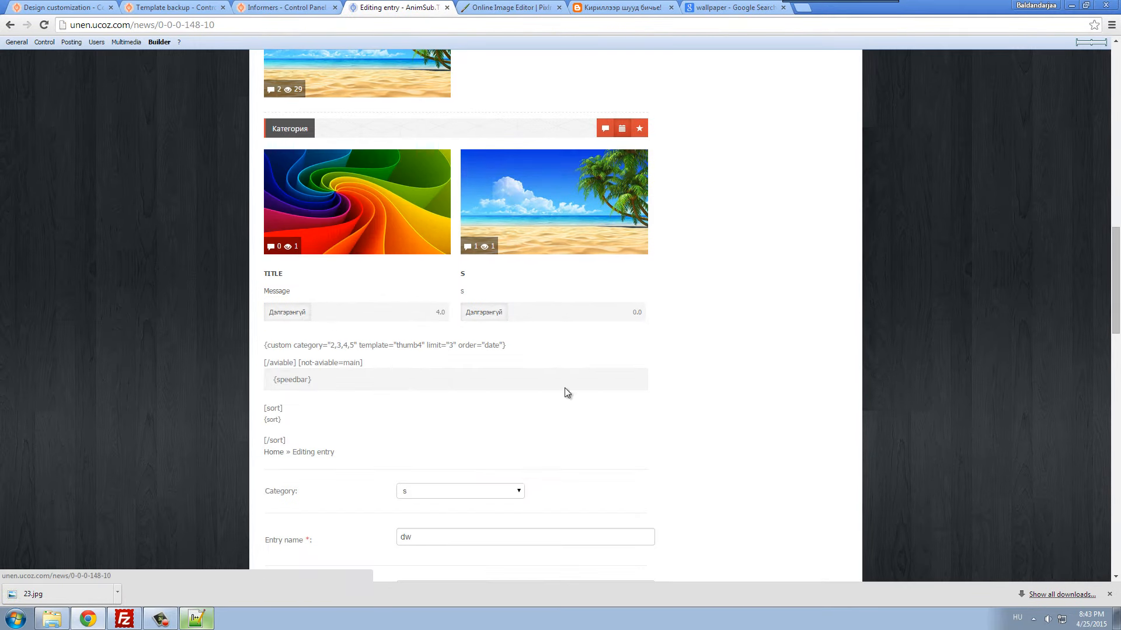
scroll(537, 369, down, 7)
scroll(489, 388, down, 8)
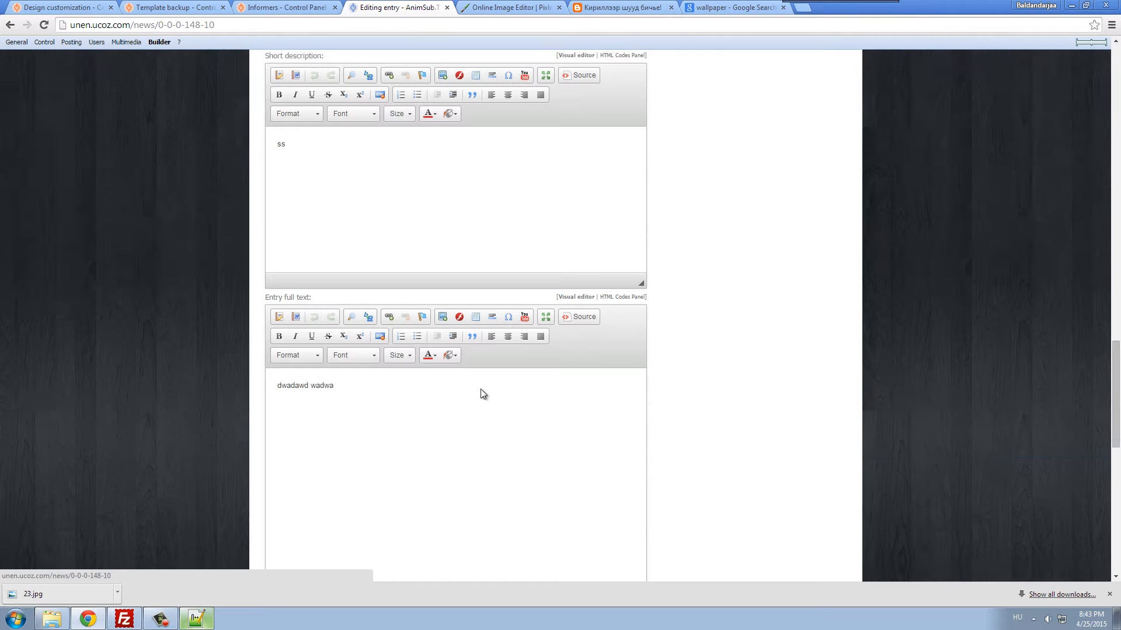
click(444, 303)
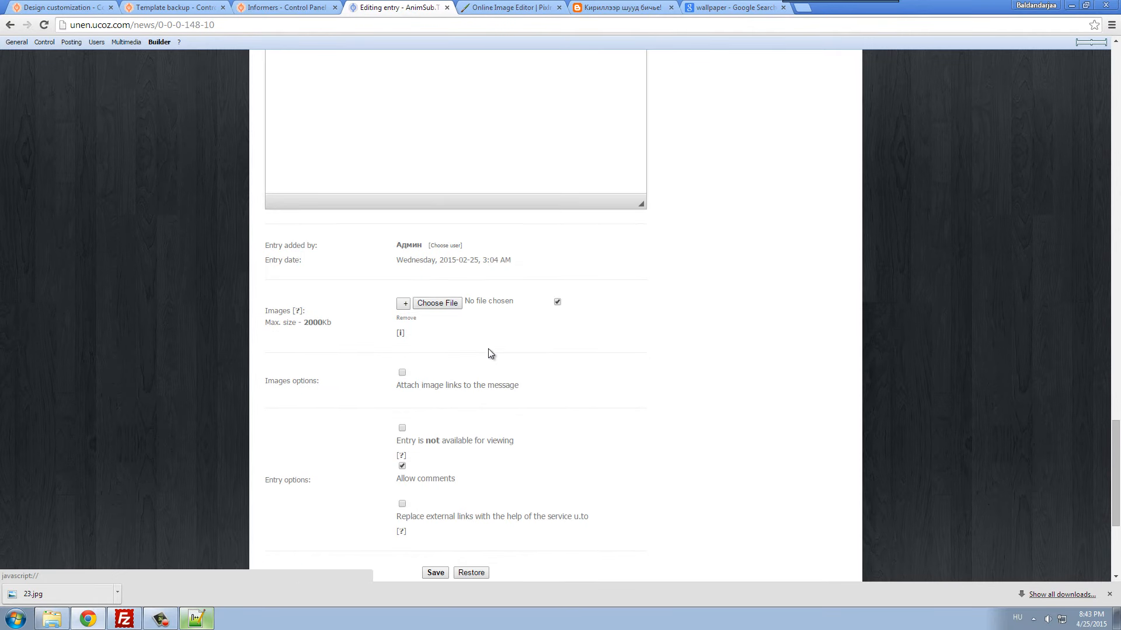
click(454, 308)
double_click(269, 239)
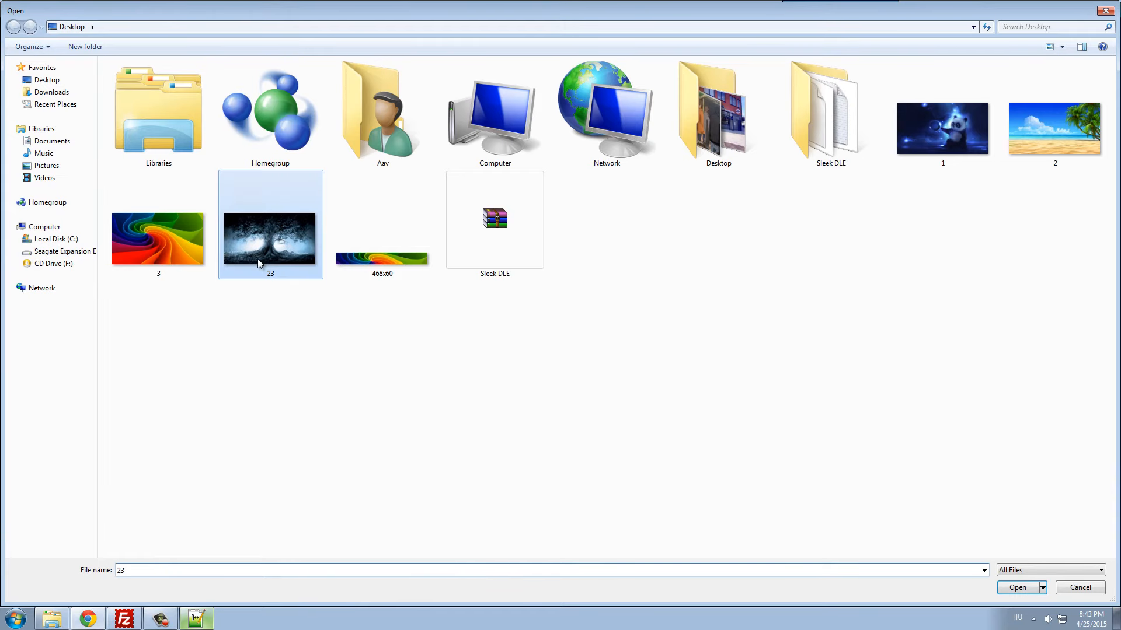
scroll(443, 373, down, 1)
click(437, 369)
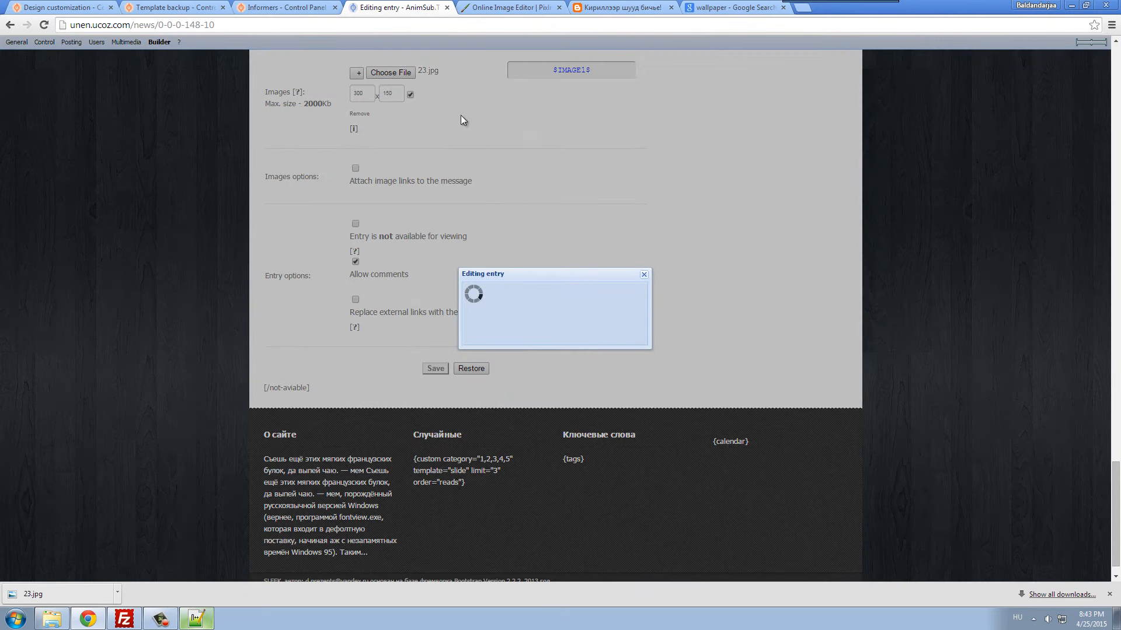
click(545, 315)
- Return to the site's home page at unen.ucoz.com to view the updated entry blocks
click(447, 7)
drag(129, 25, 326, 29)
key(BackSpace)
key(Return)
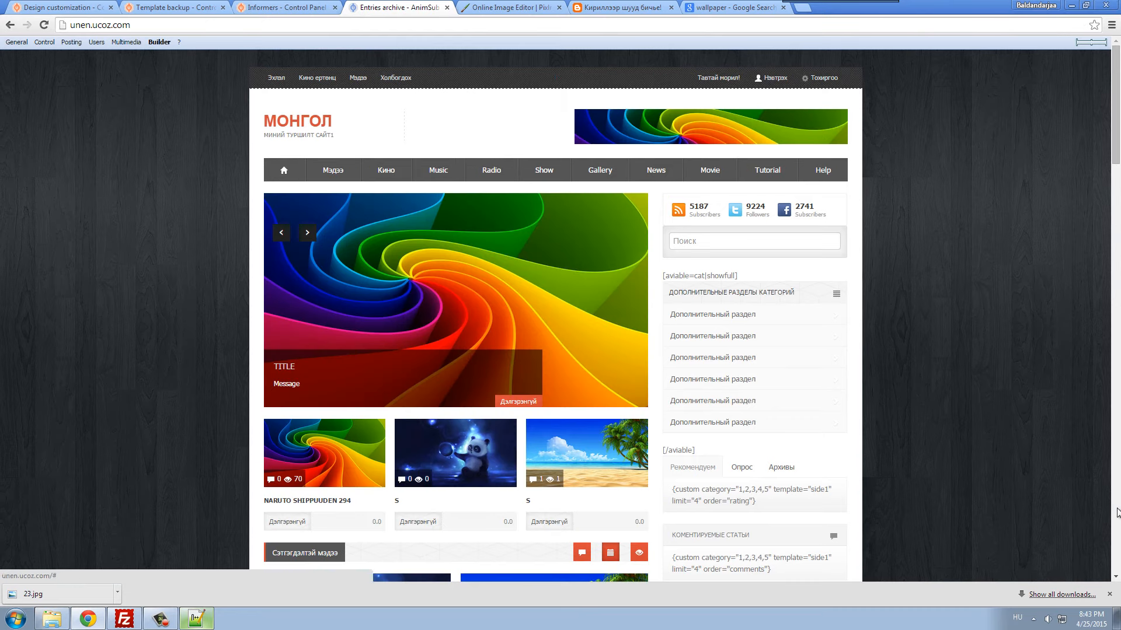
- Reload the home page and check the images in the Информация and Категория blocks and the placeholder beneath them
drag(1116, 166, 1085, 310)
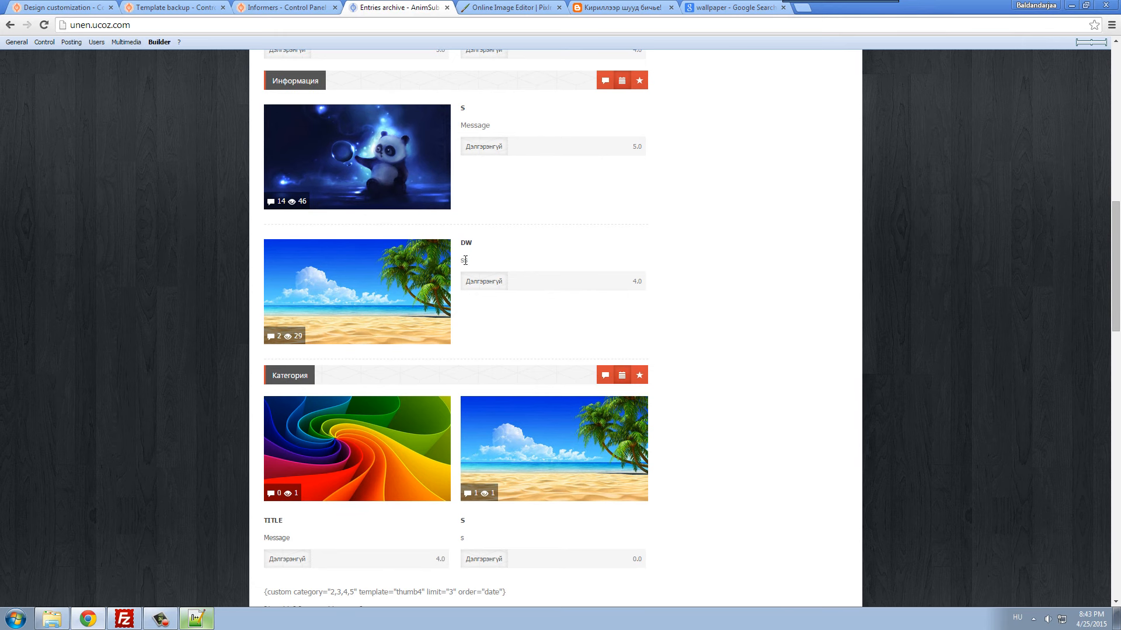
key(F5)
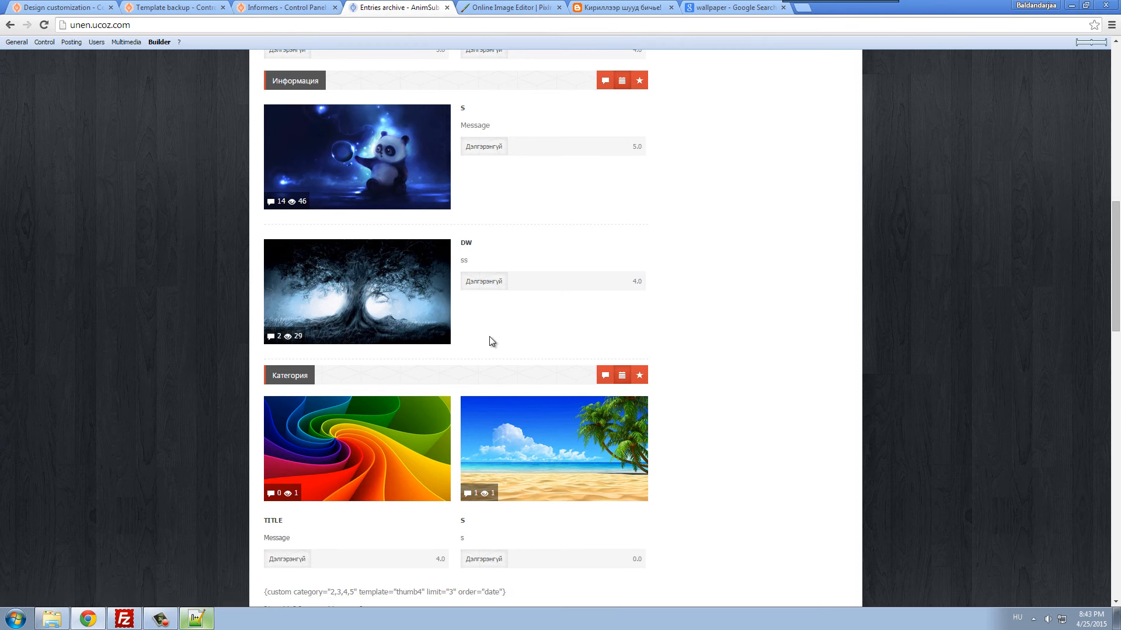
scroll(492, 339, down, 2)
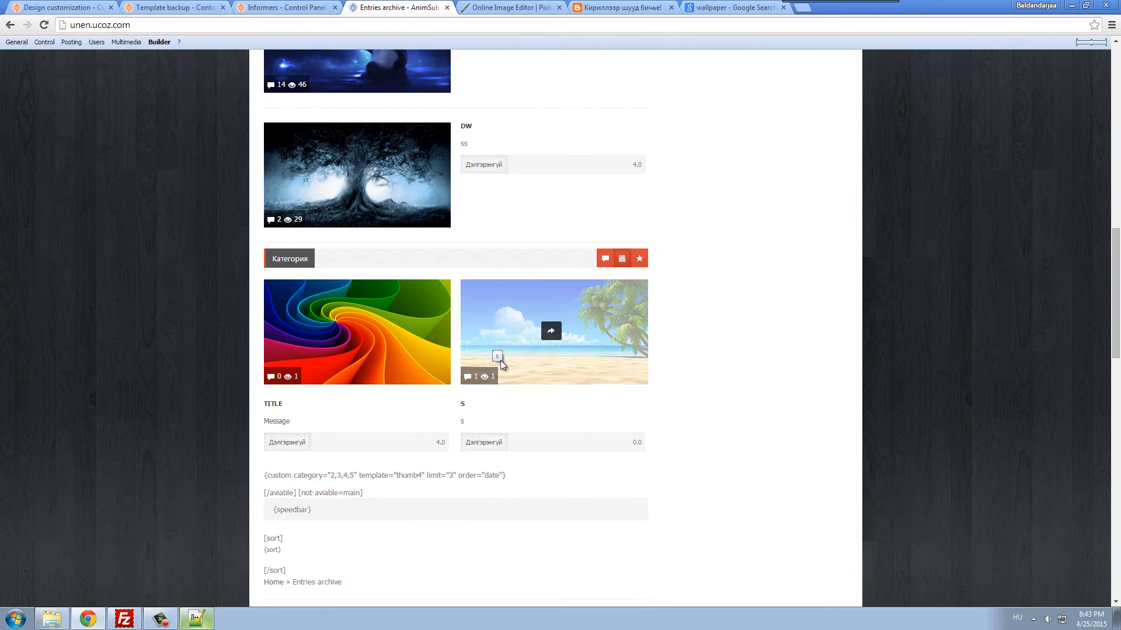
scroll(500, 359, up, 2)
scroll(502, 362, up, 3)
scroll(503, 361, down, 3)
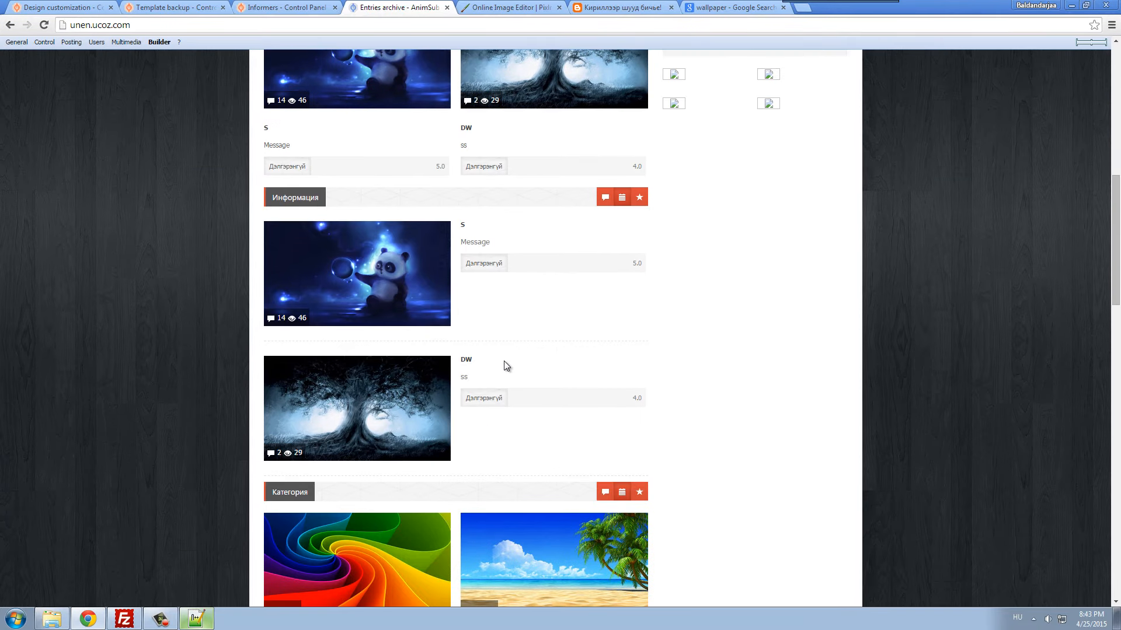
scroll(505, 365, down, 3)
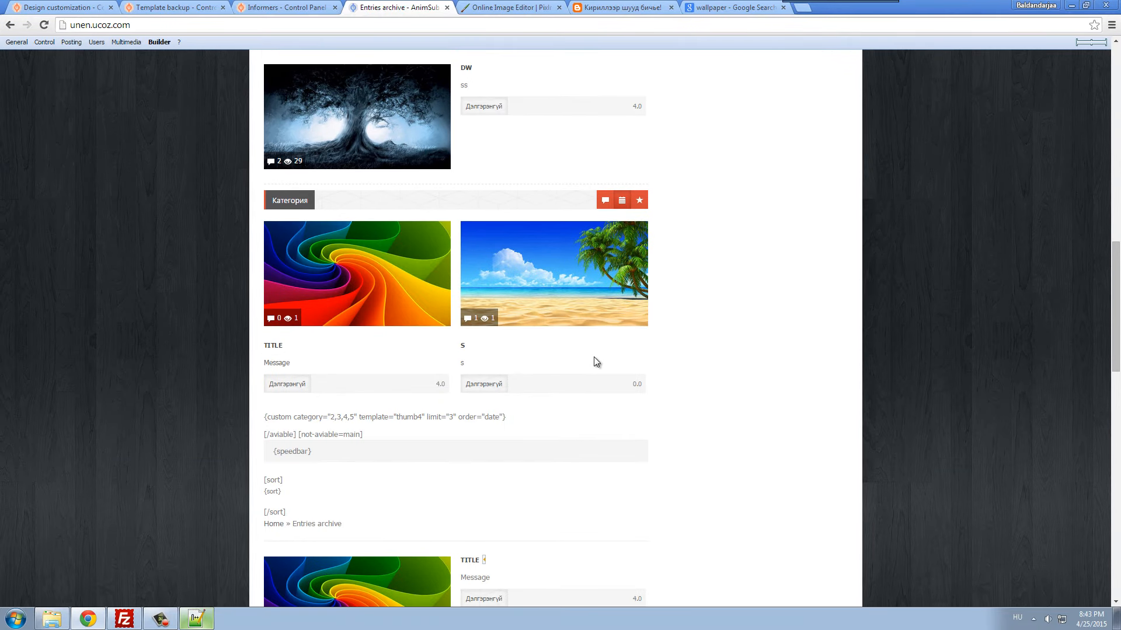
- Locate the remaining thumb4 custom placeholder below $MYINF_12$ in the Site News entries archive template
click(177, 7)
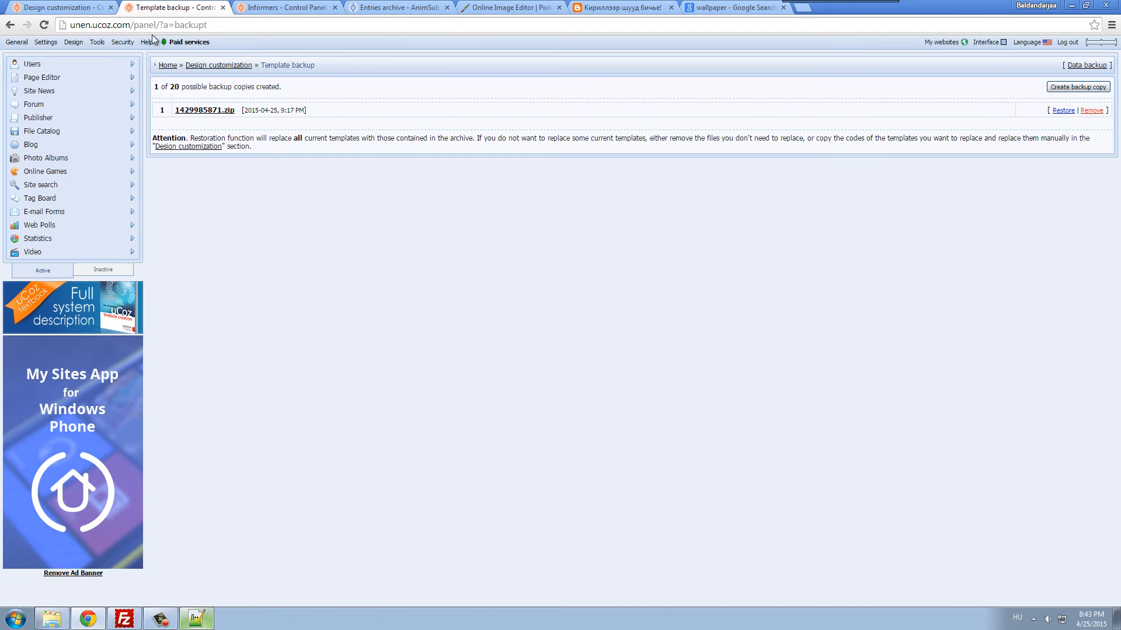
click(58, 6)
scroll(362, 287, down, 2)
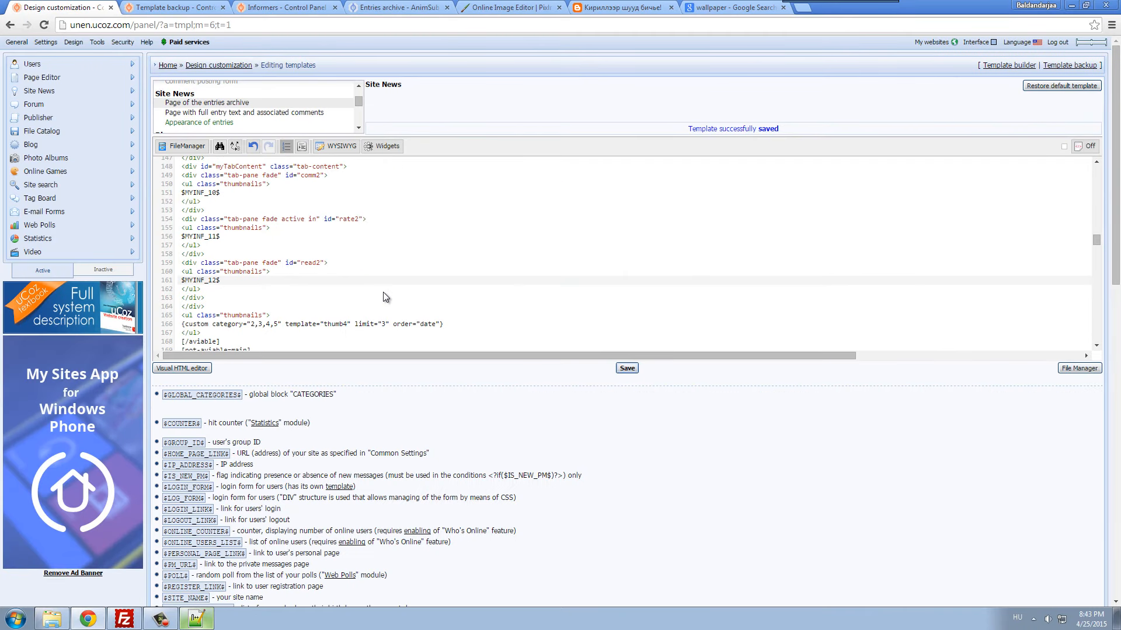
scroll(383, 291, up, 4)
scroll(383, 291, down, 4)
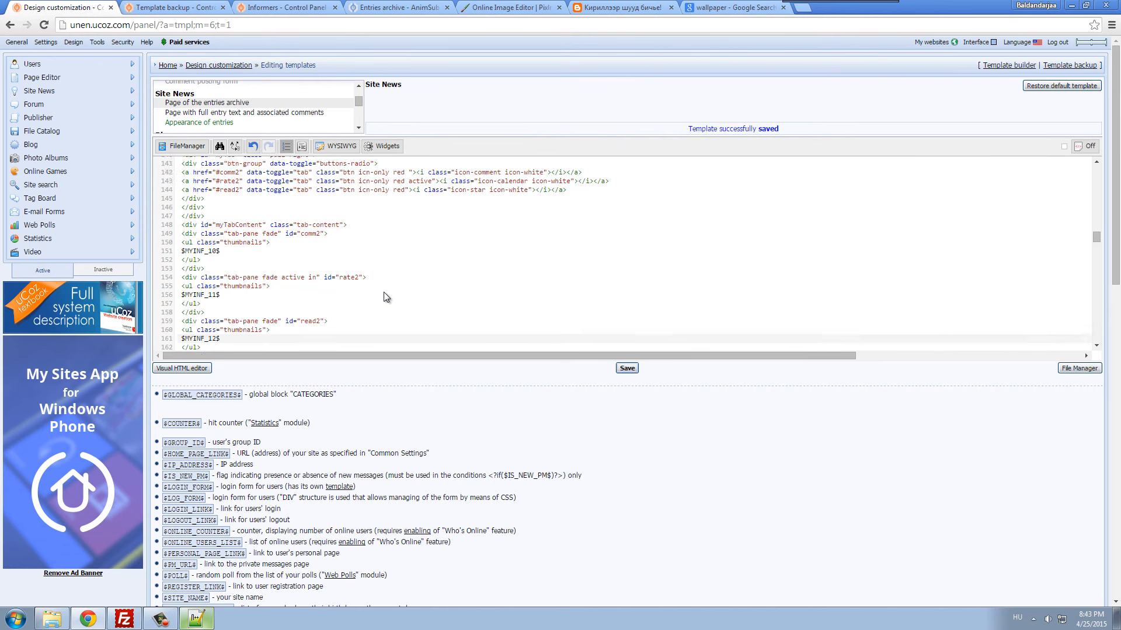
click(422, 324)
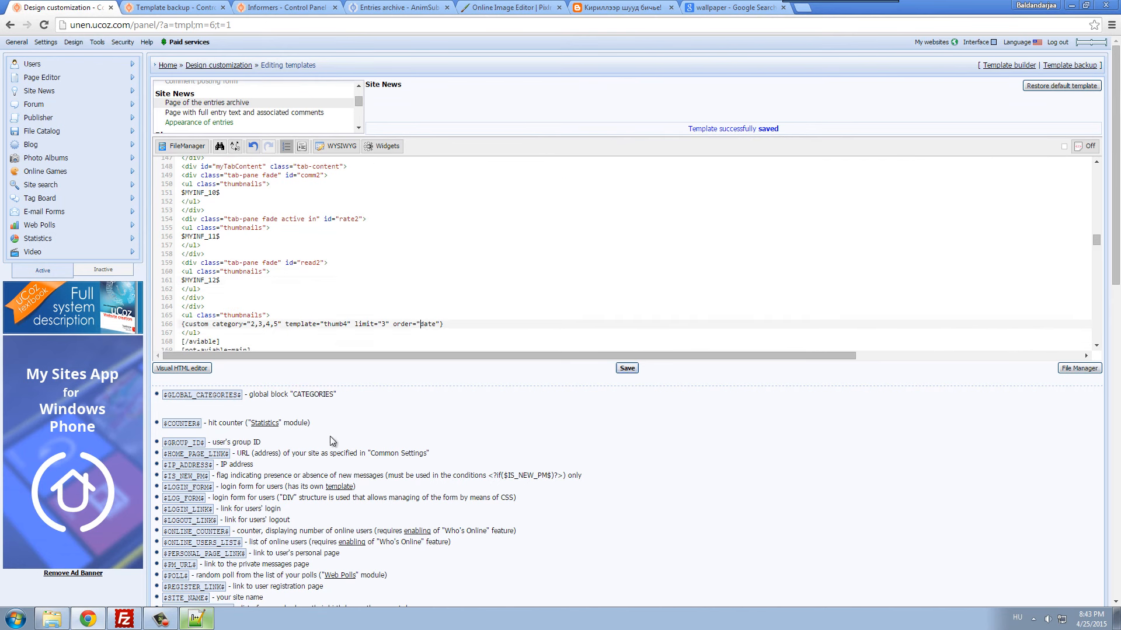
- Switch to Notepad++ and check the limit and order of the category 2,3,4,5 thumb4 placeholder in main.tpl
key(alt+Tab)
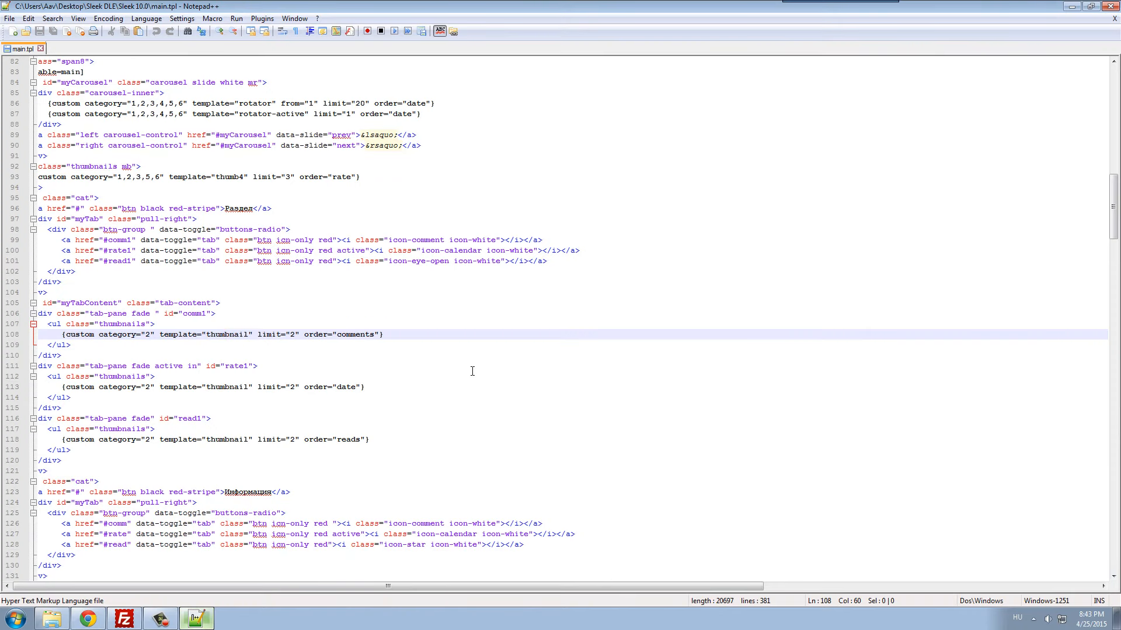
scroll(472, 371, down, 12)
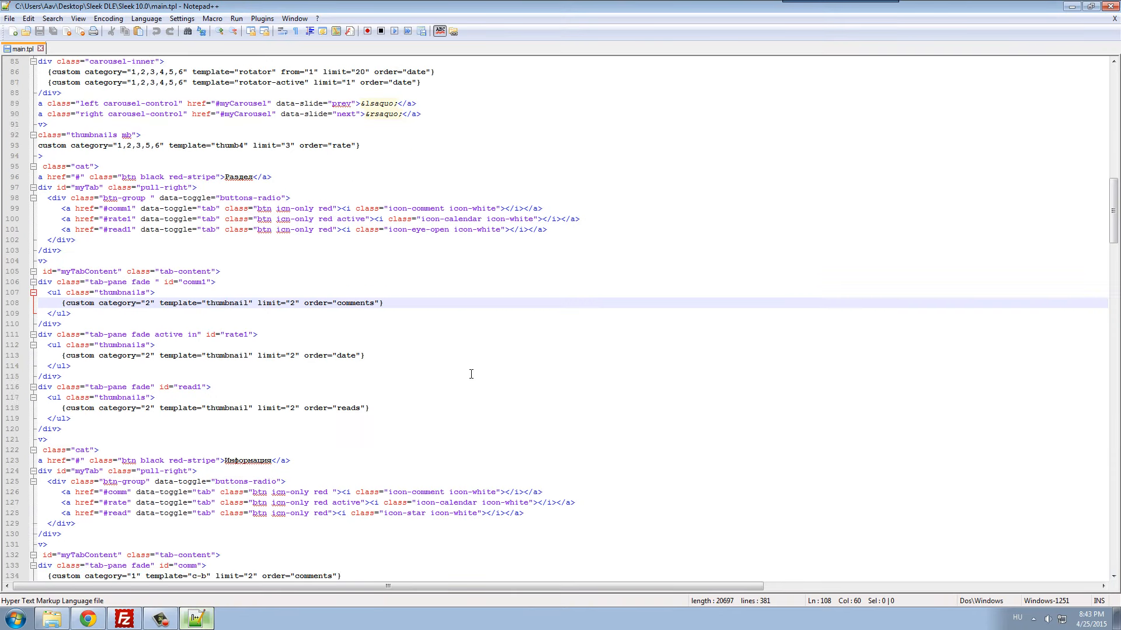
scroll(471, 373, down, 4)
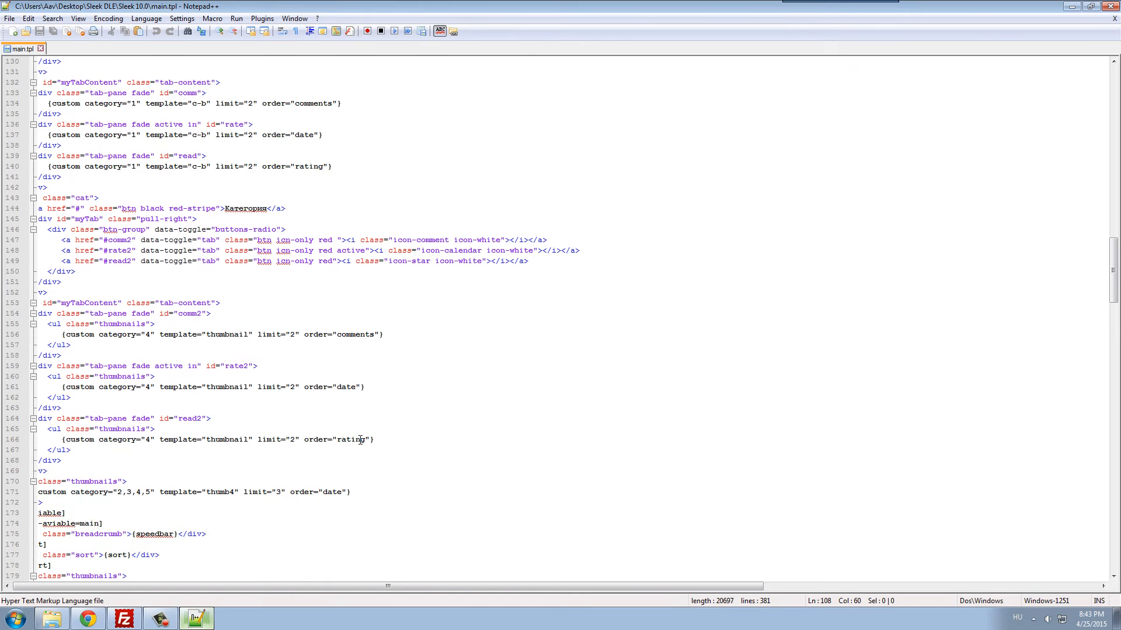
scroll(358, 442, down, 2)
double_click(278, 429)
text(3)
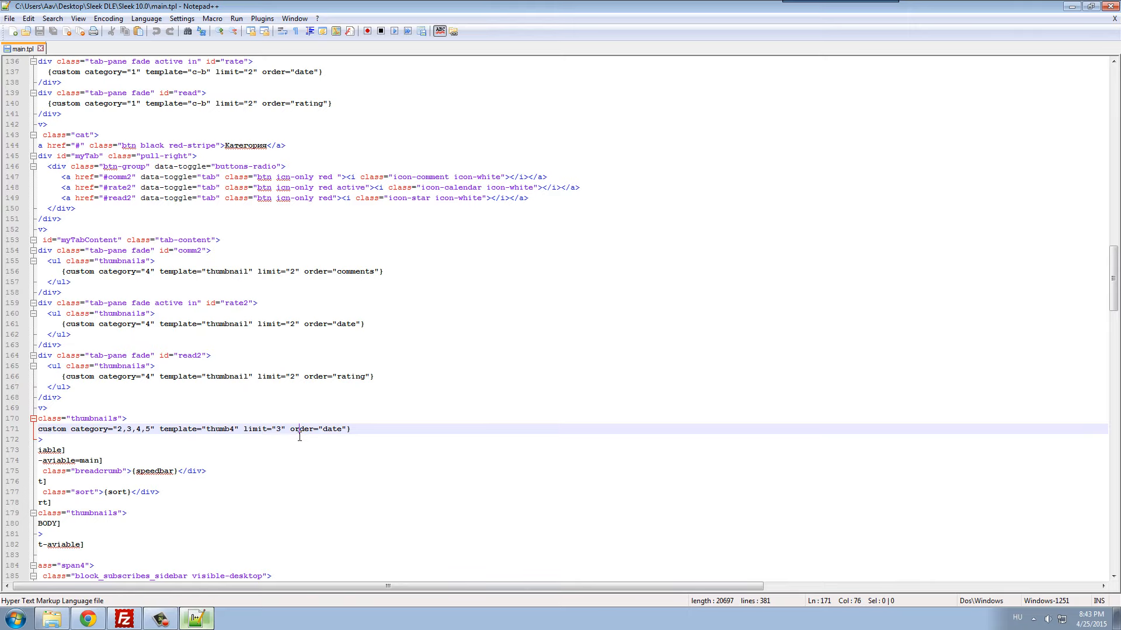
click(85, 623)
click(183, 622)
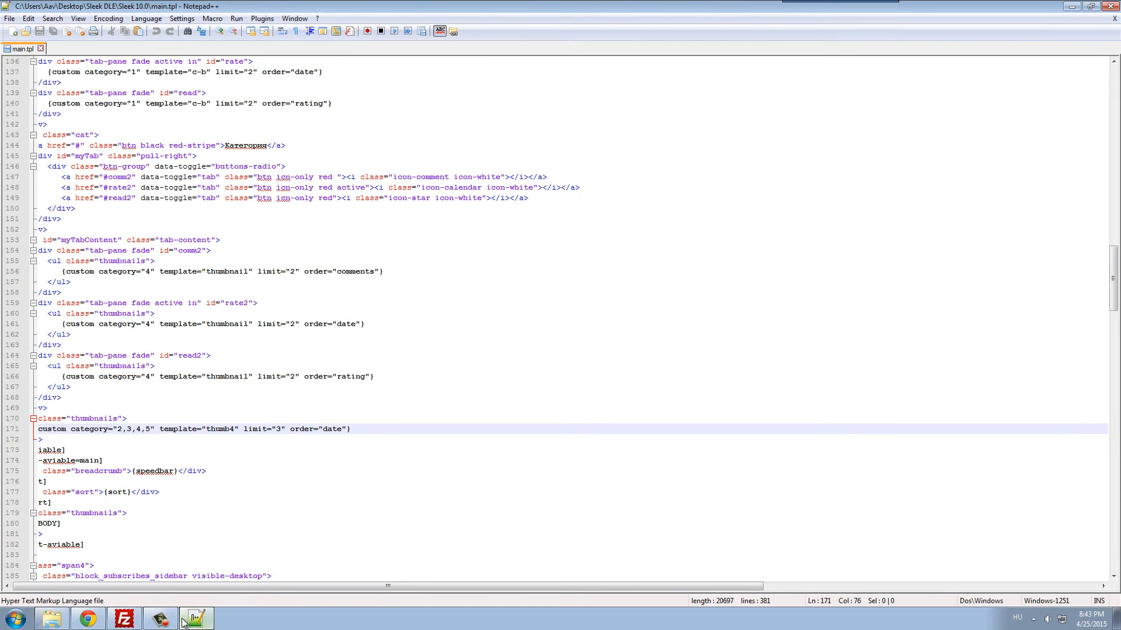
- Switch back to Chrome and create a Site News informer for entries, sorted by Entry date A, with 3 entries
click(87, 620)
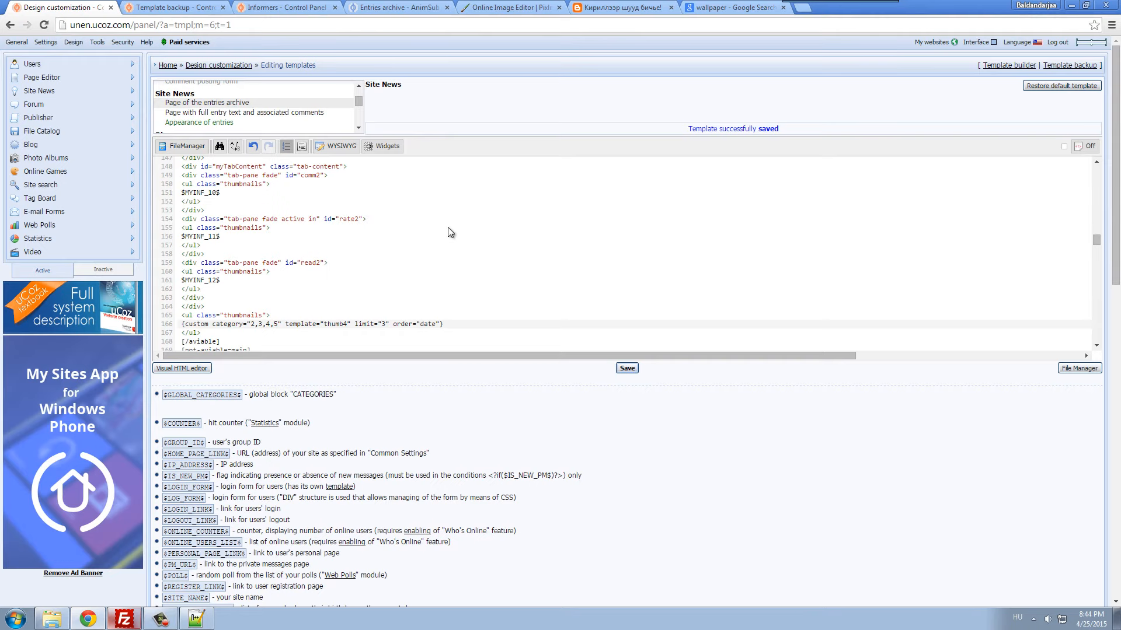
click(286, 7)
click(175, 7)
click(388, 6)
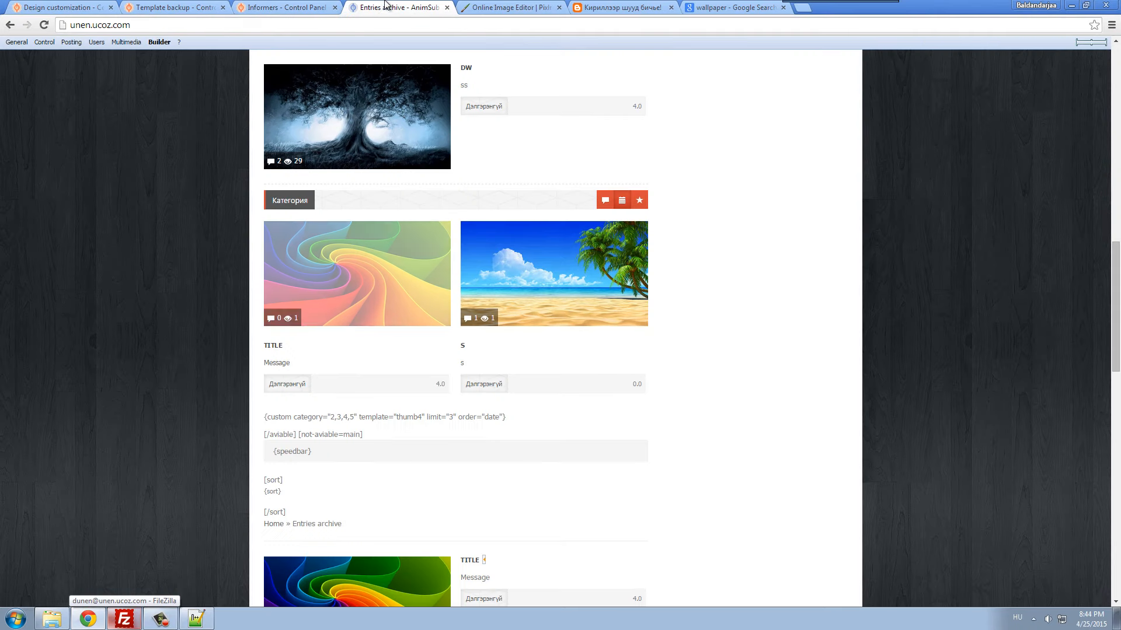
click(286, 7)
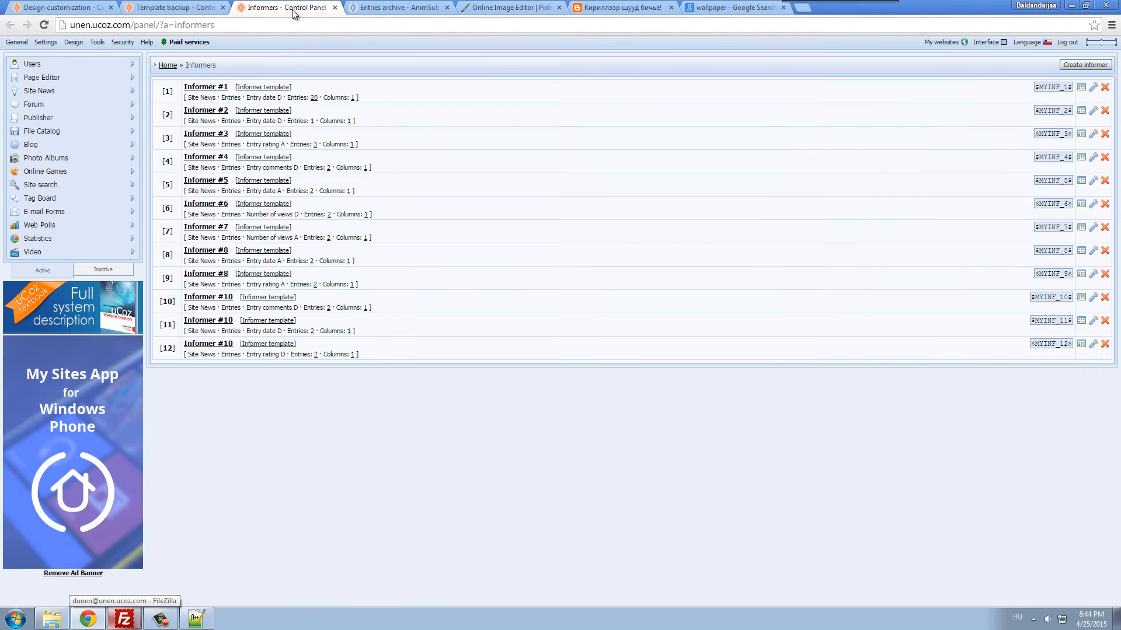
click(1084, 65)
click(749, 118)
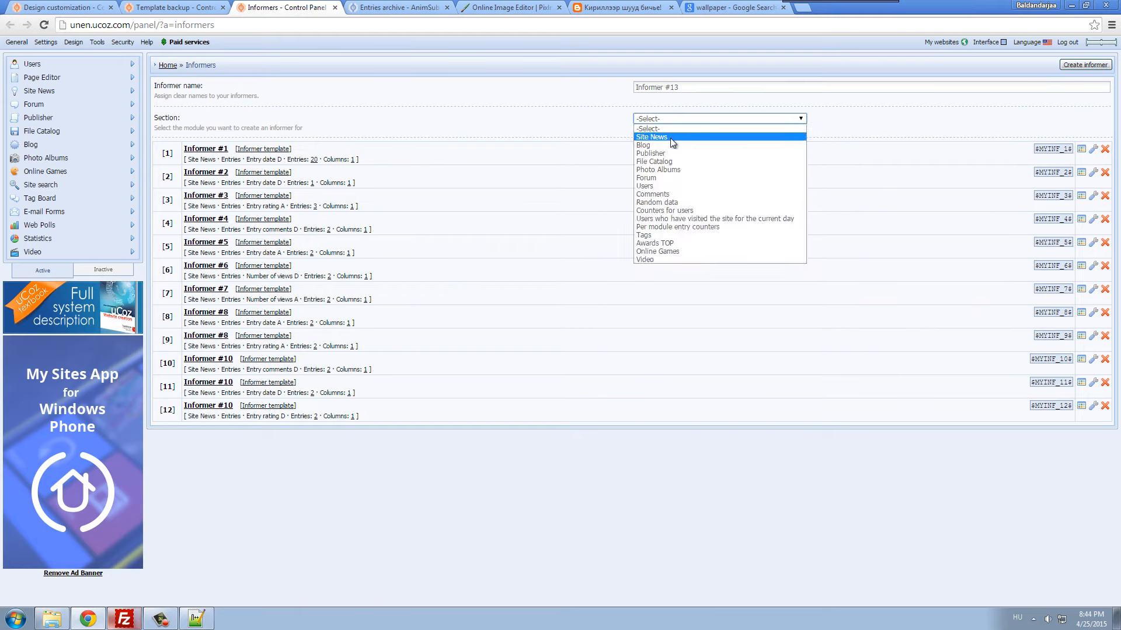
click(670, 135)
click(672, 161)
click(678, 169)
drag(655, 194, 615, 190)
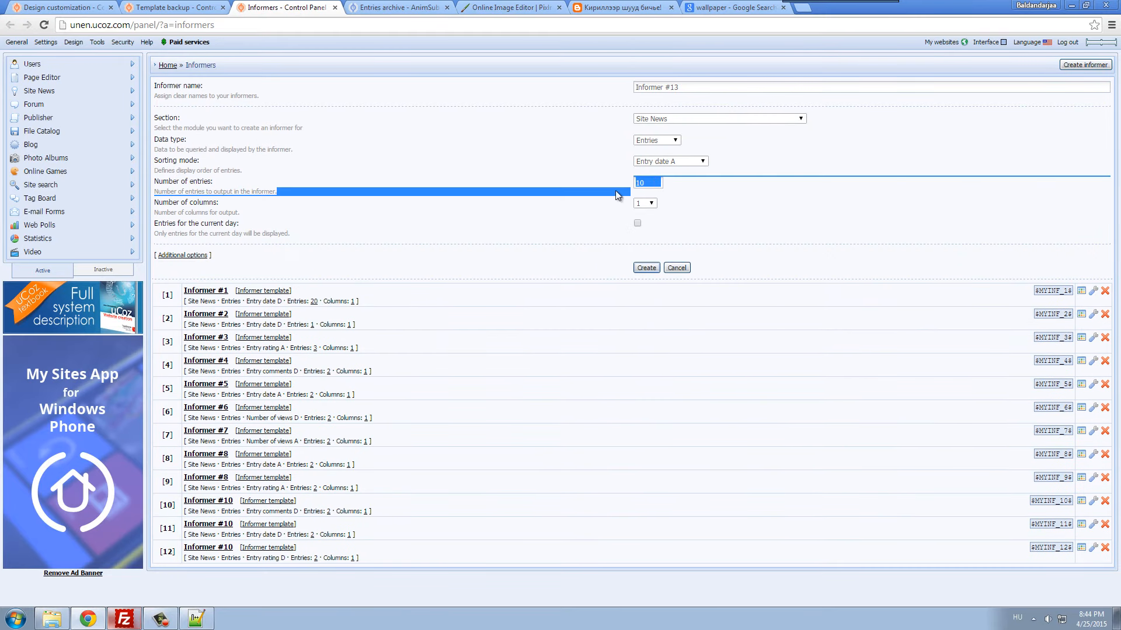
text(3)
click(642, 266)
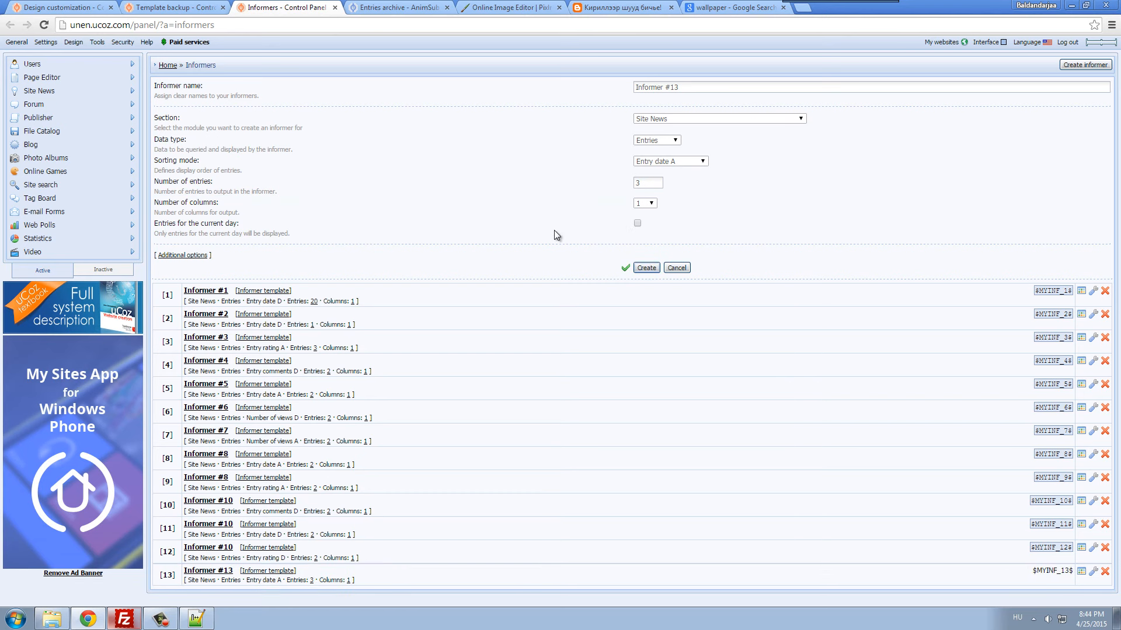
- Find the earlier block using the same thumb4 template in main.tpl in Notepad++
click(62, 622)
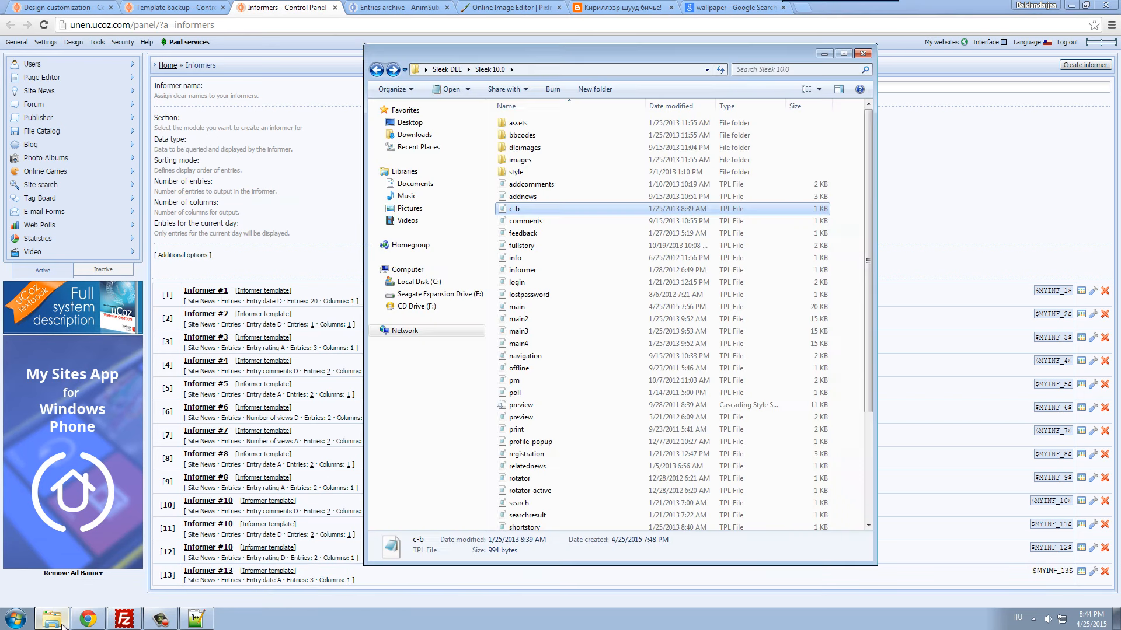
click(195, 620)
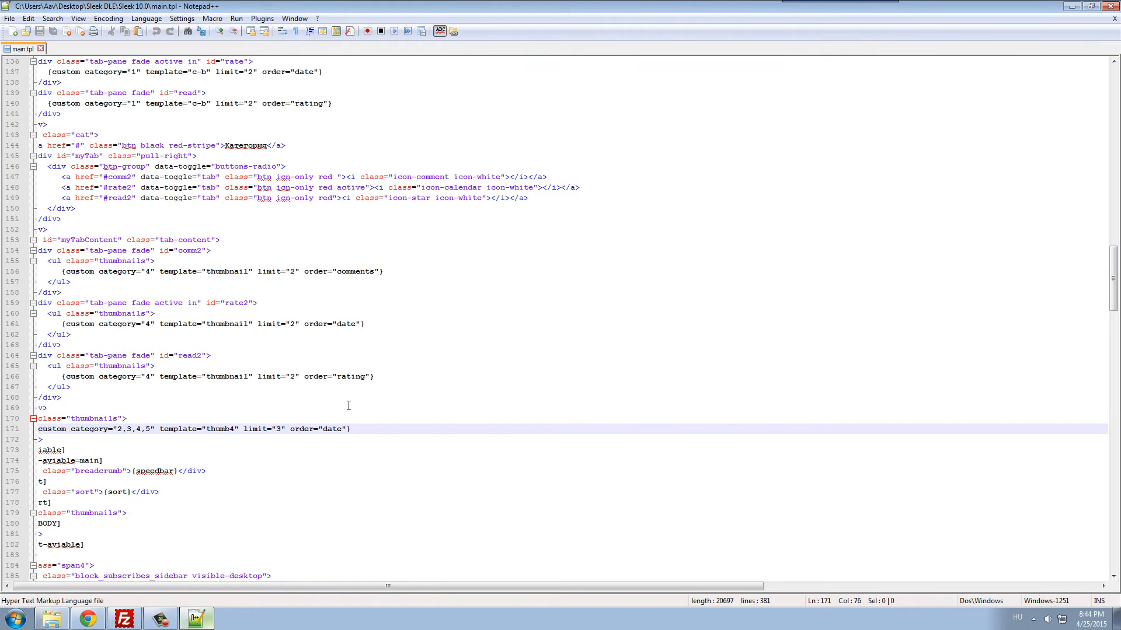
scroll(348, 405, up, 11)
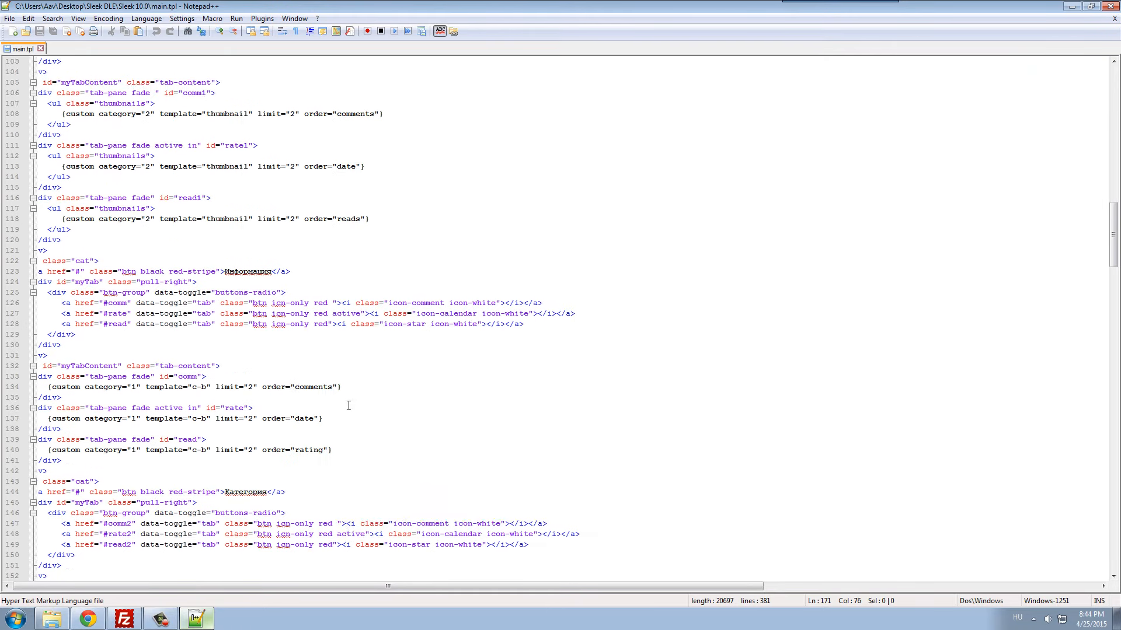
scroll(348, 405, up, 9)
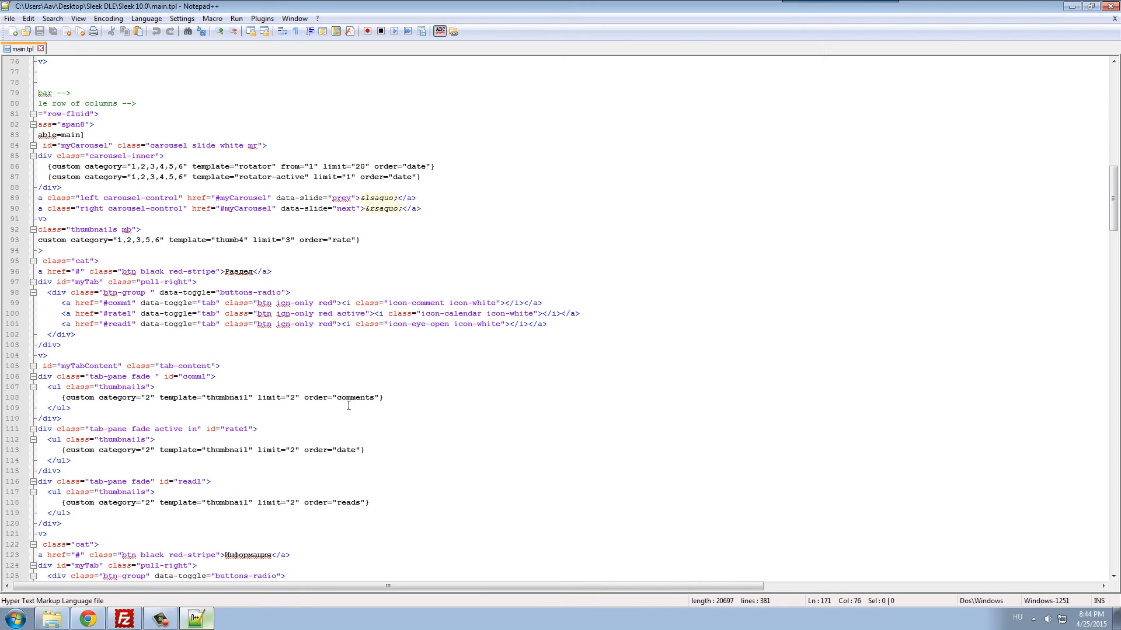
scroll(349, 406, up, 1)
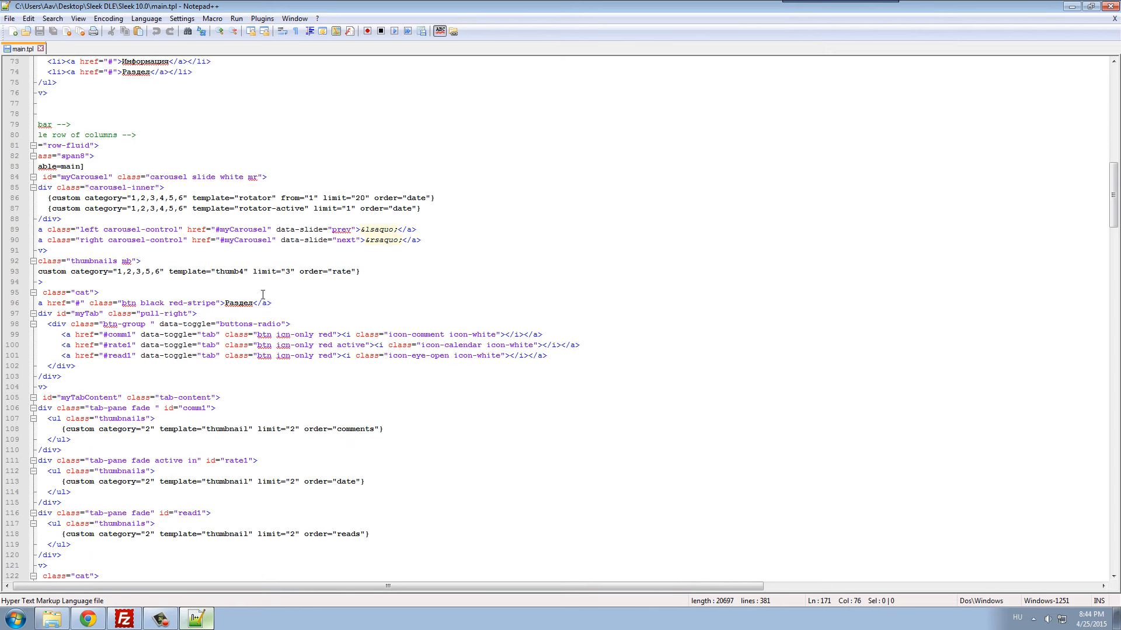
scroll(281, 336, up, 2)
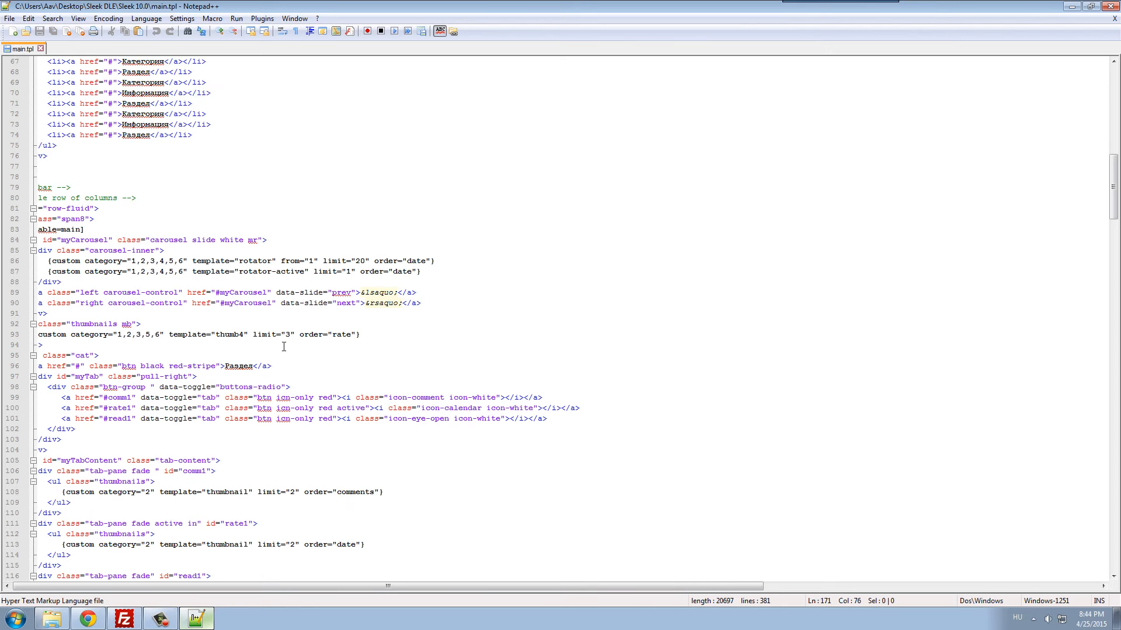
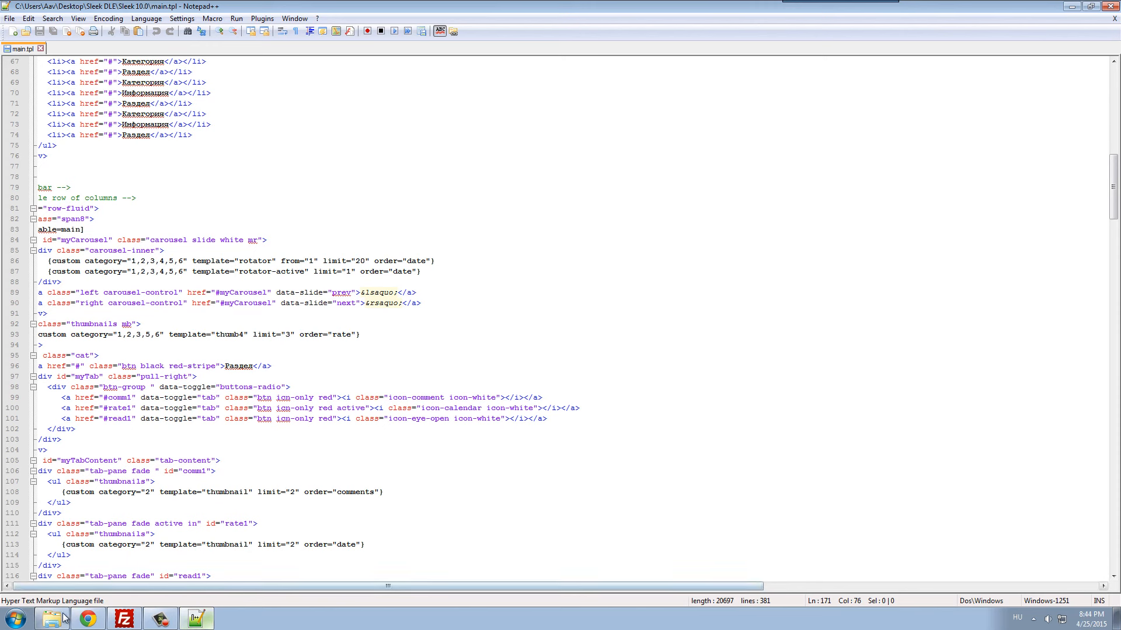
- Switch to Chrome and find which informer code fills the first thumbnails block of the entries archive template
click(88, 620)
click(70, 7)
scroll(283, 318, up, 13)
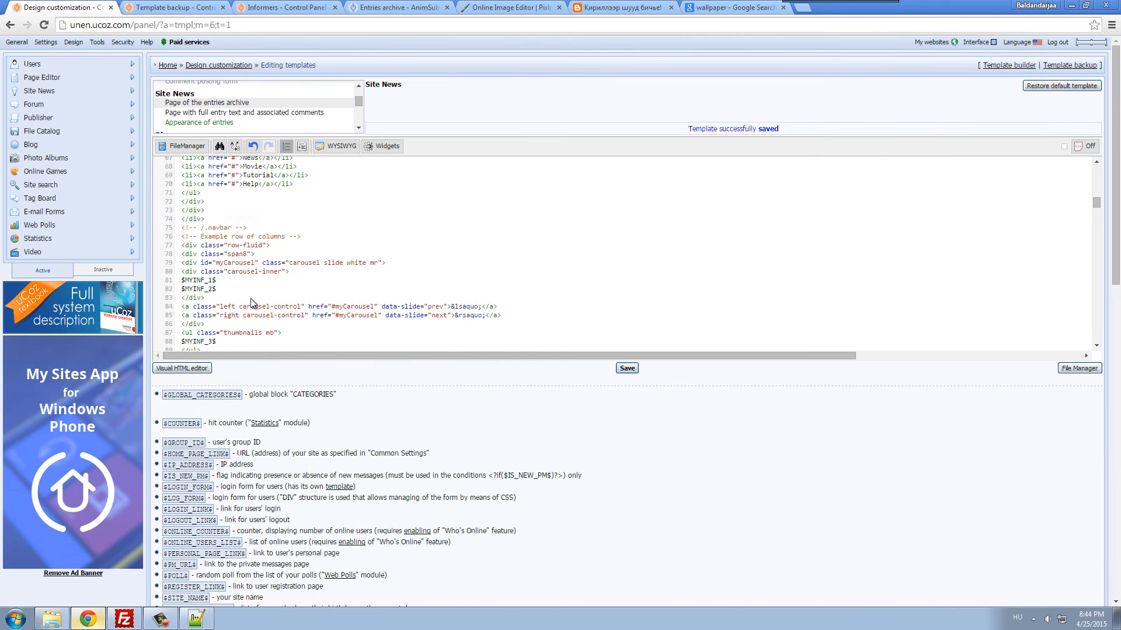
scroll(223, 288, down, 2)
- View the template code of Informers #3, #2 and #1 in the informers list, closing each without changes
click(173, 6)
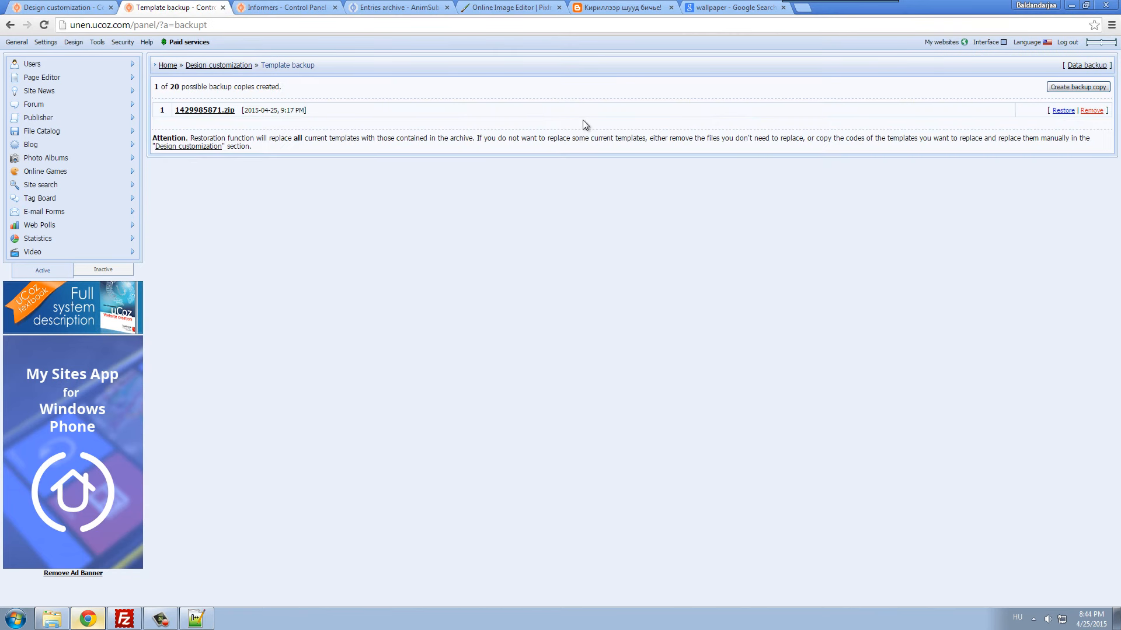
click(287, 6)
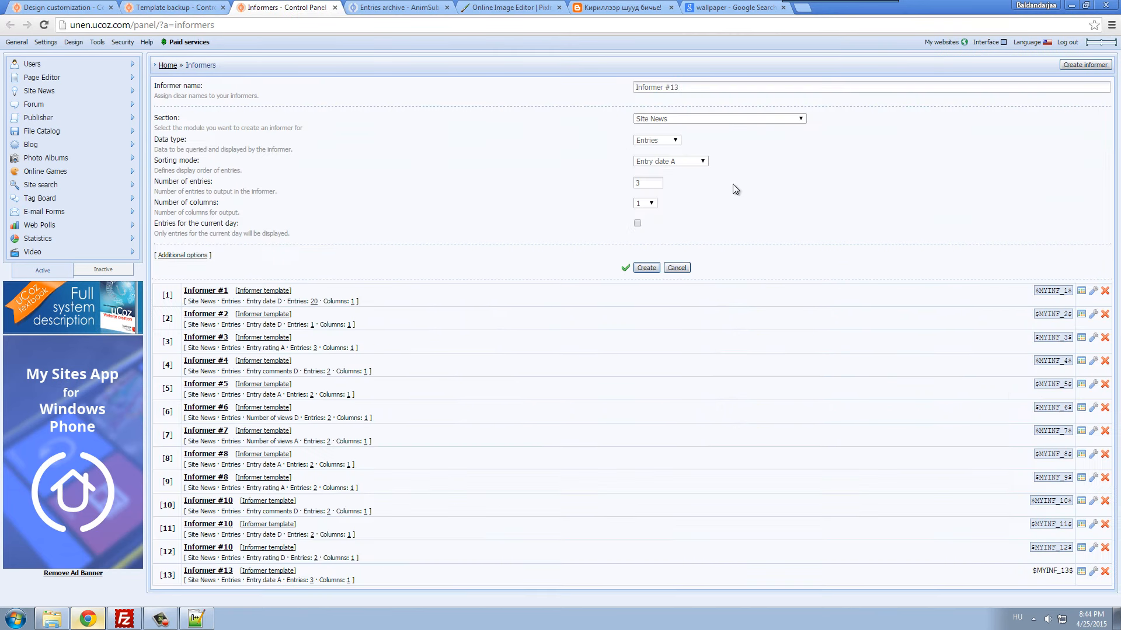
click(1081, 337)
click(595, 295)
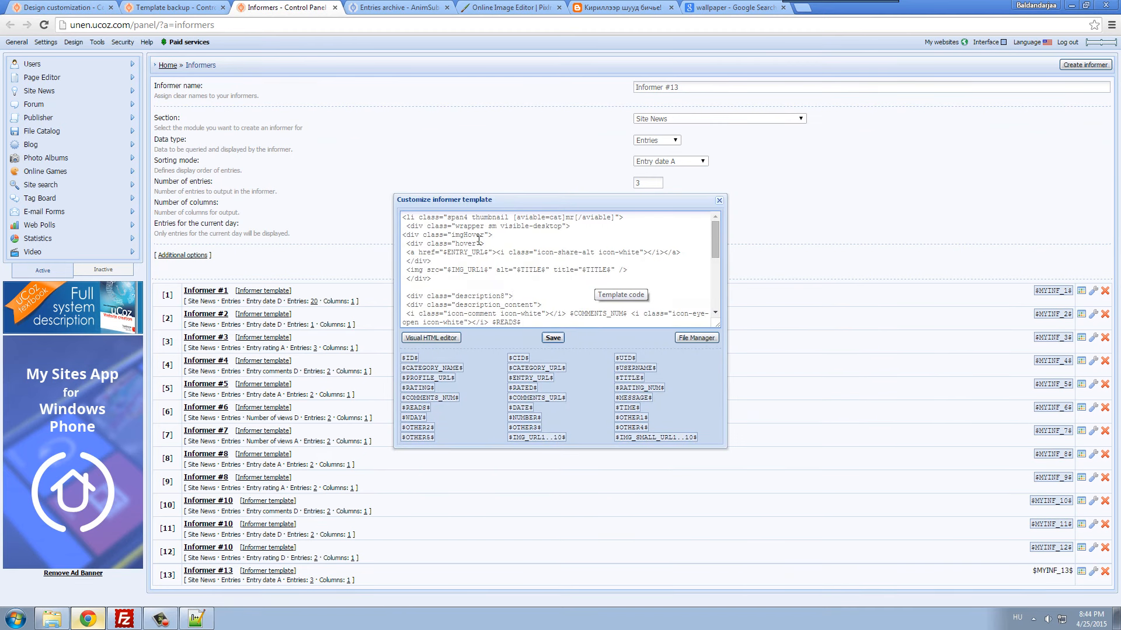
click(719, 200)
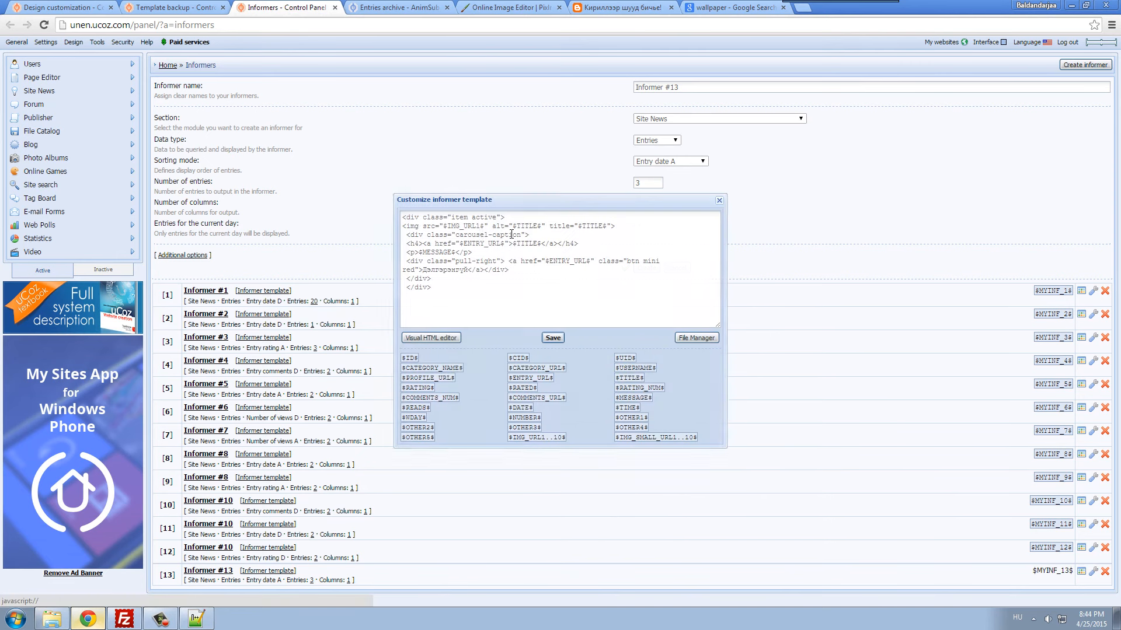
click(719, 200)
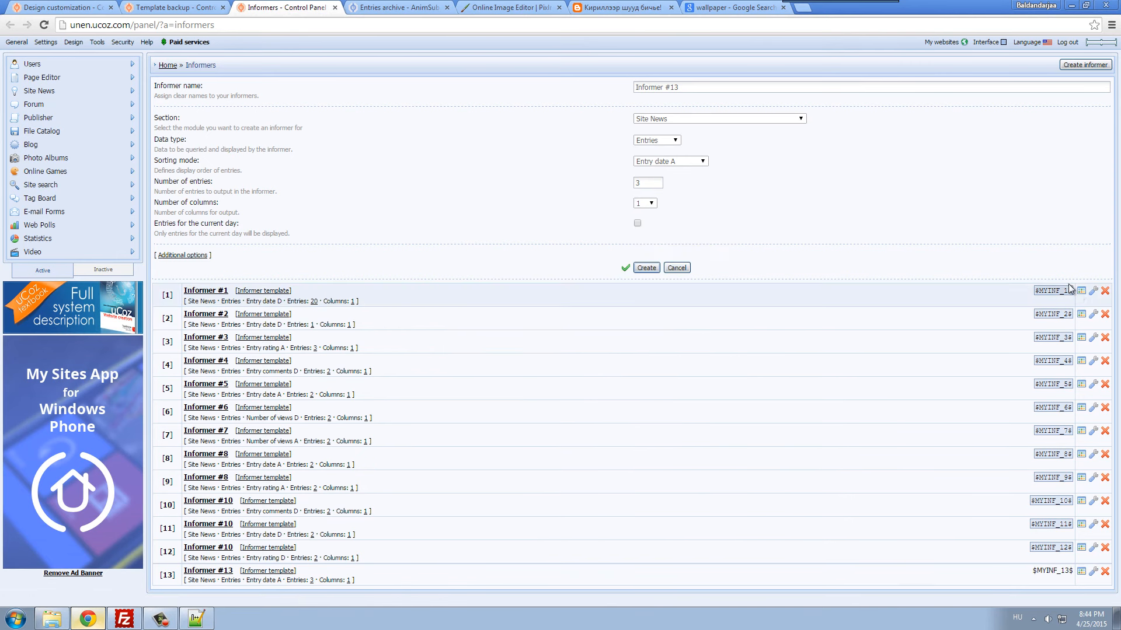
click(1082, 292)
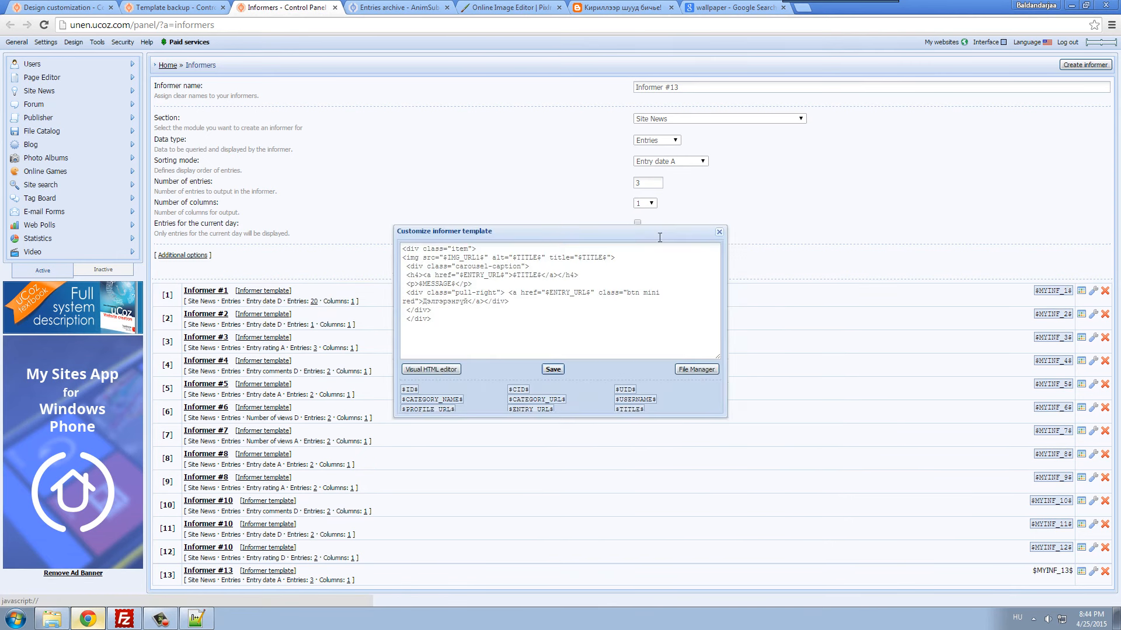
click(719, 202)
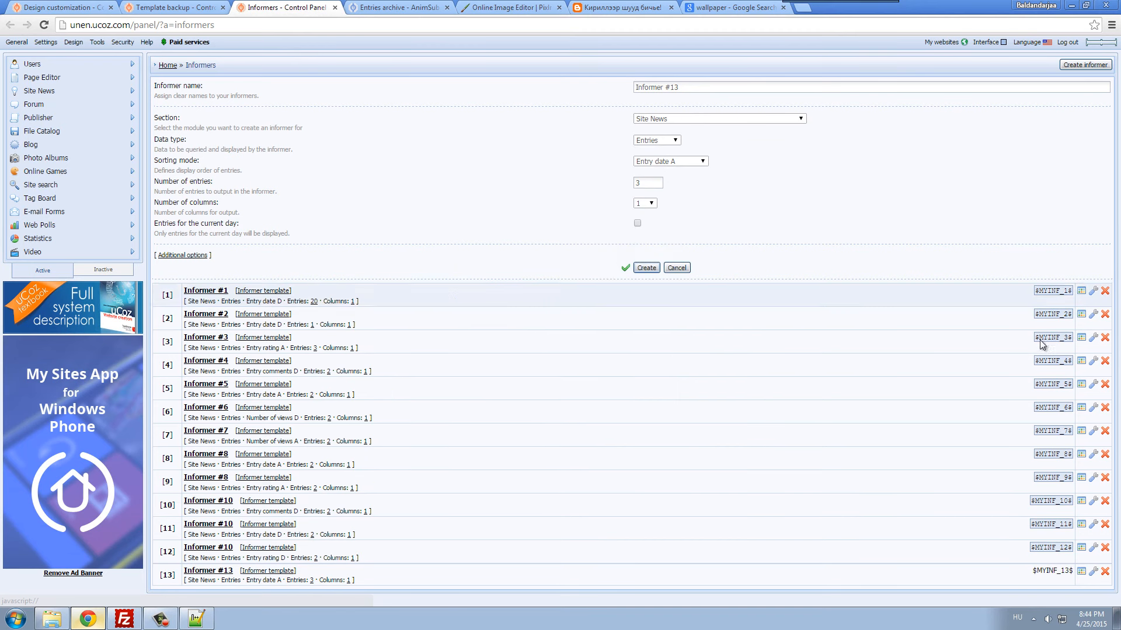
- View the template code of Informers #4, #3, #6 and #7 in the informers list, leaving each unedited
click(1082, 362)
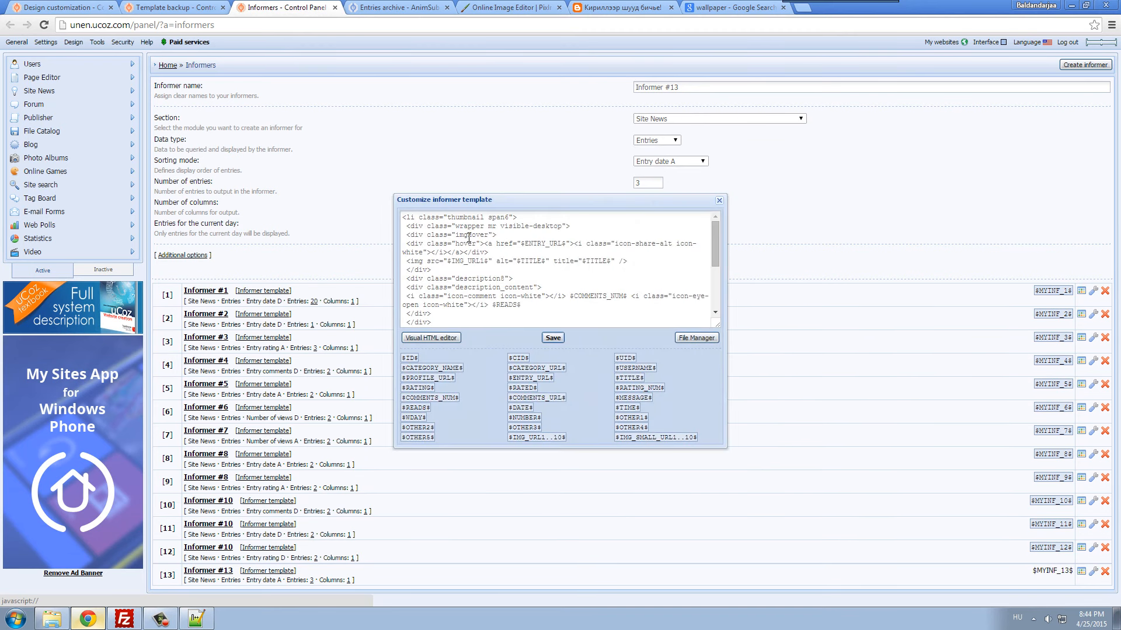
click(719, 202)
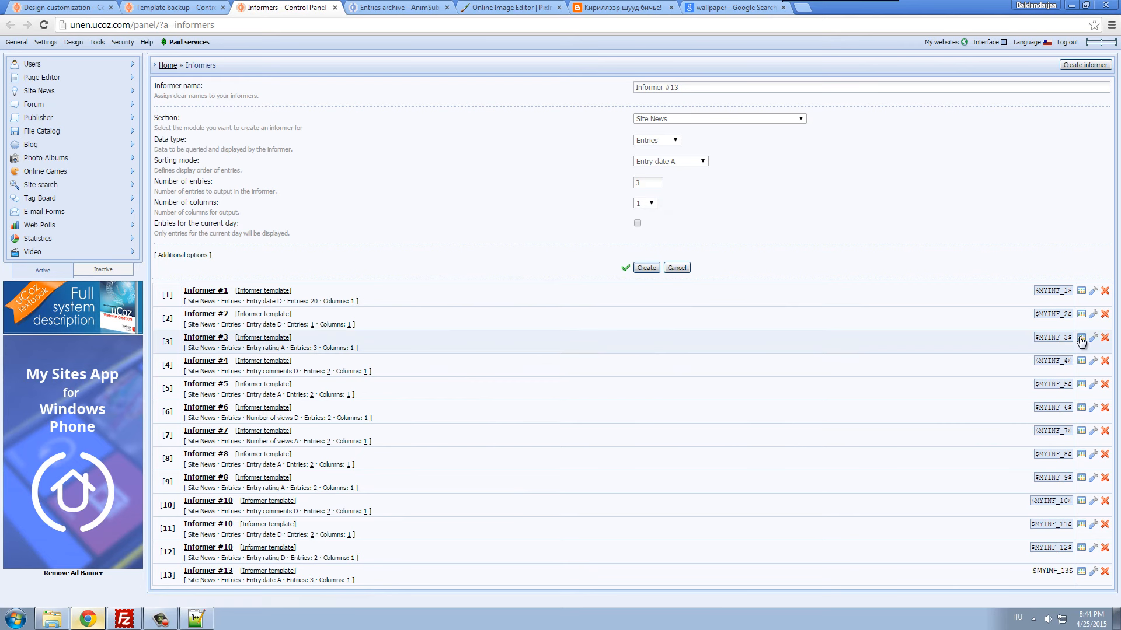
click(1082, 338)
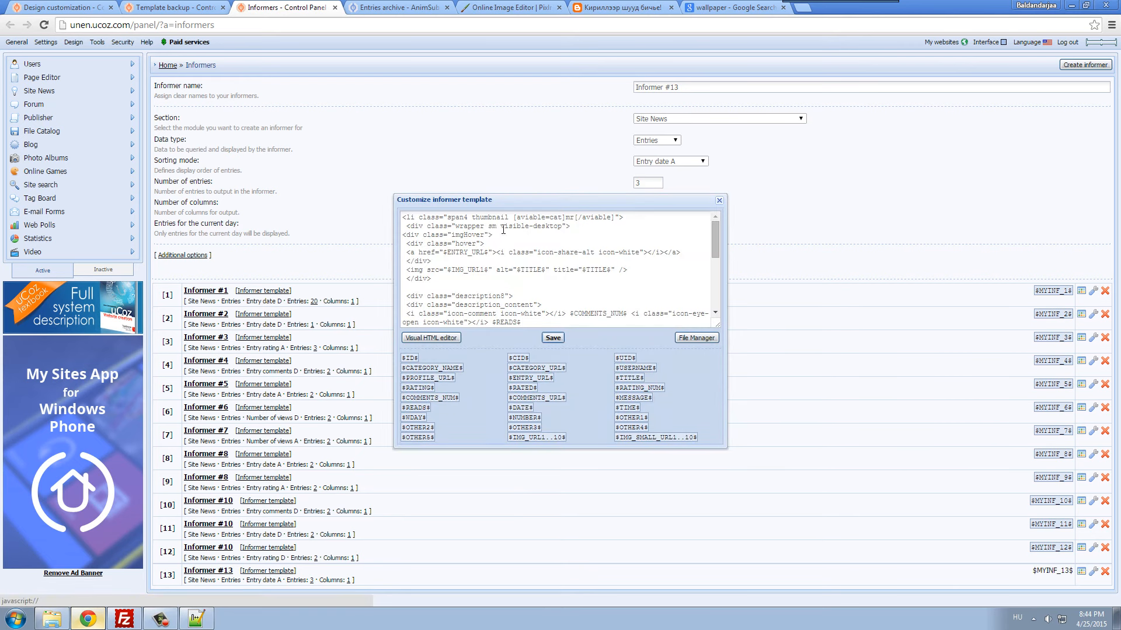
click(719, 201)
click(1081, 407)
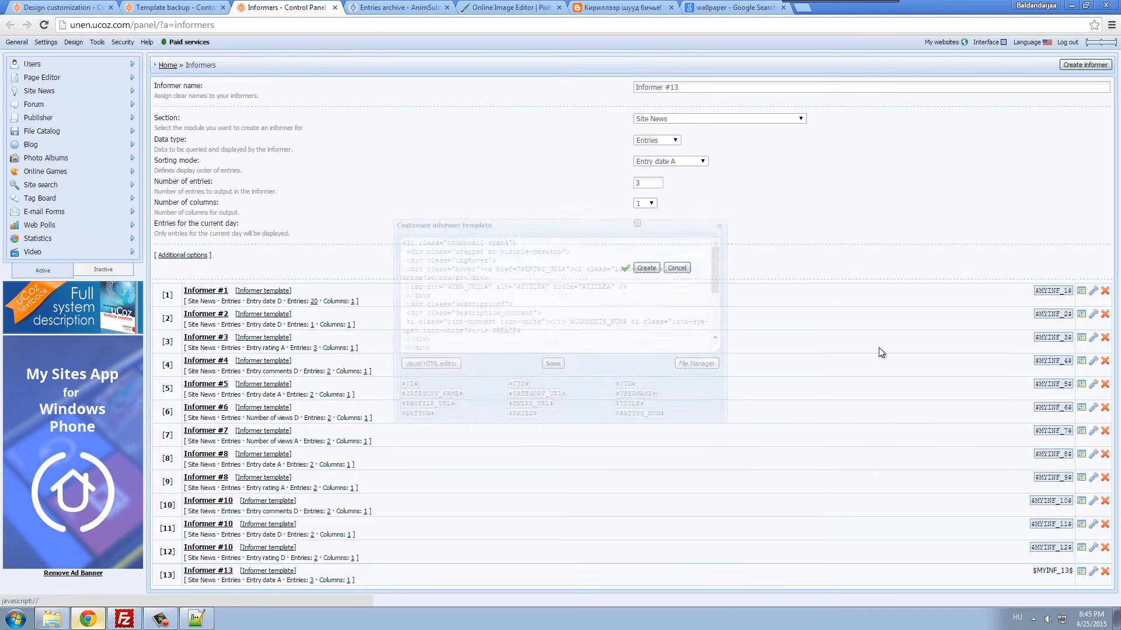
click(719, 201)
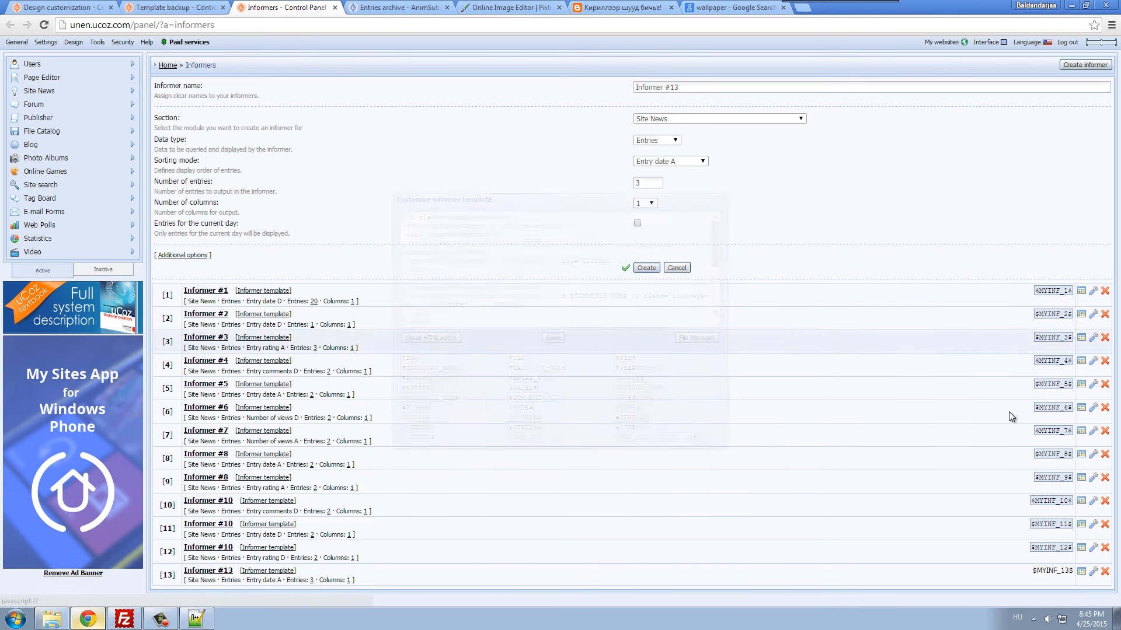
click(1081, 430)
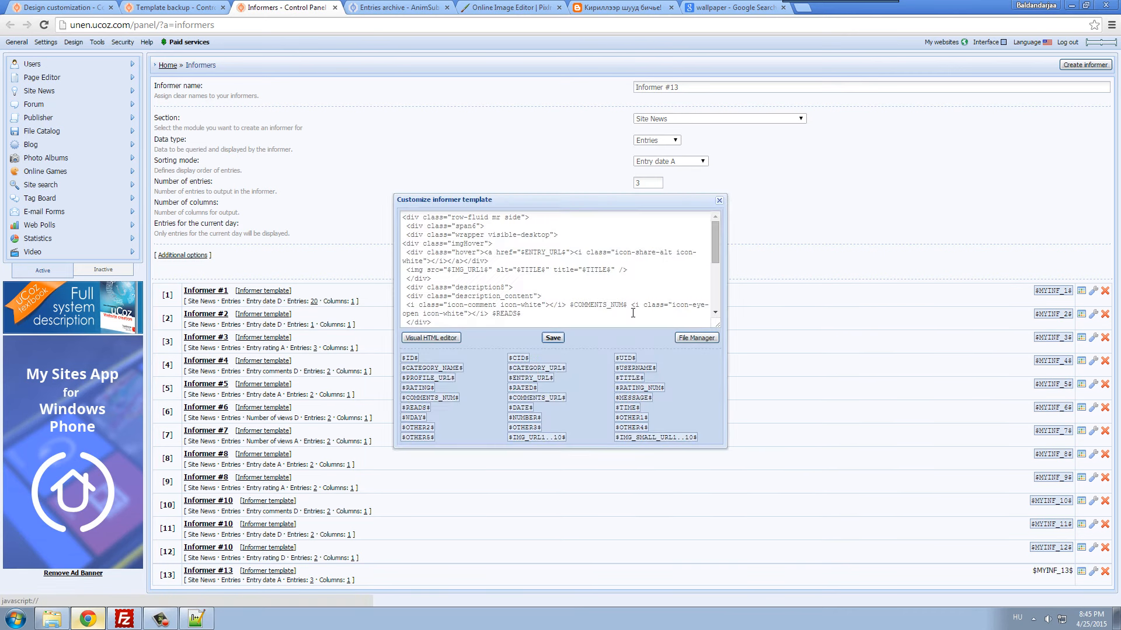
click(719, 200)
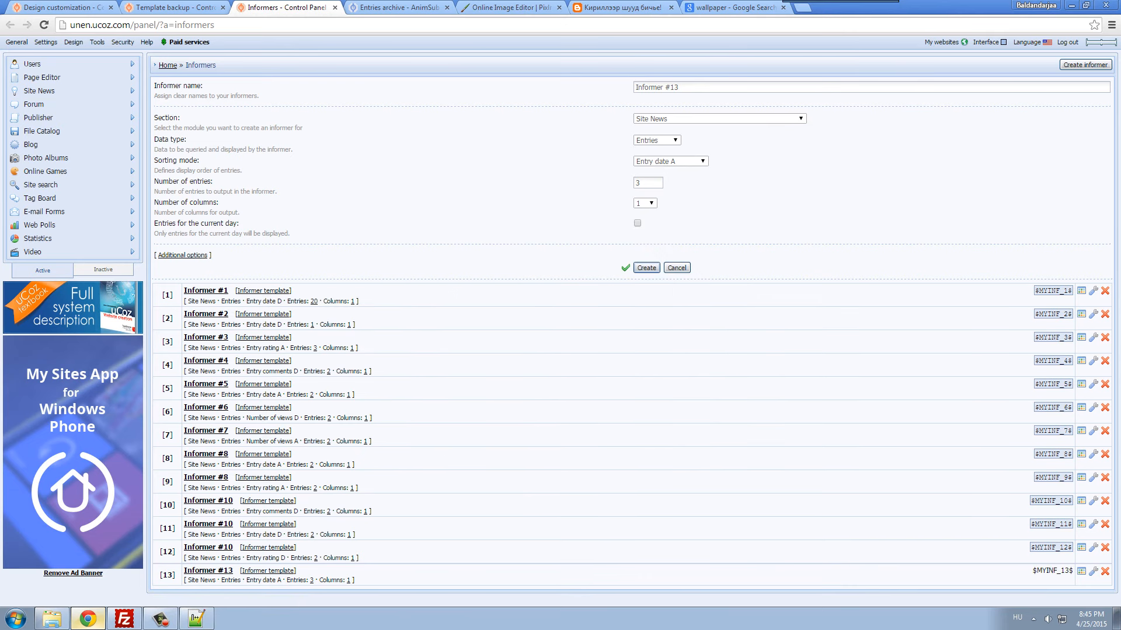
- Inspect the thumb4 and thumbnail TPL files from the Sleek 10.0 folder in Notepad, closing each file after viewing
click(52, 618)
scroll(545, 458, down, 1)
double_click(535, 478)
key(ctrl+a)
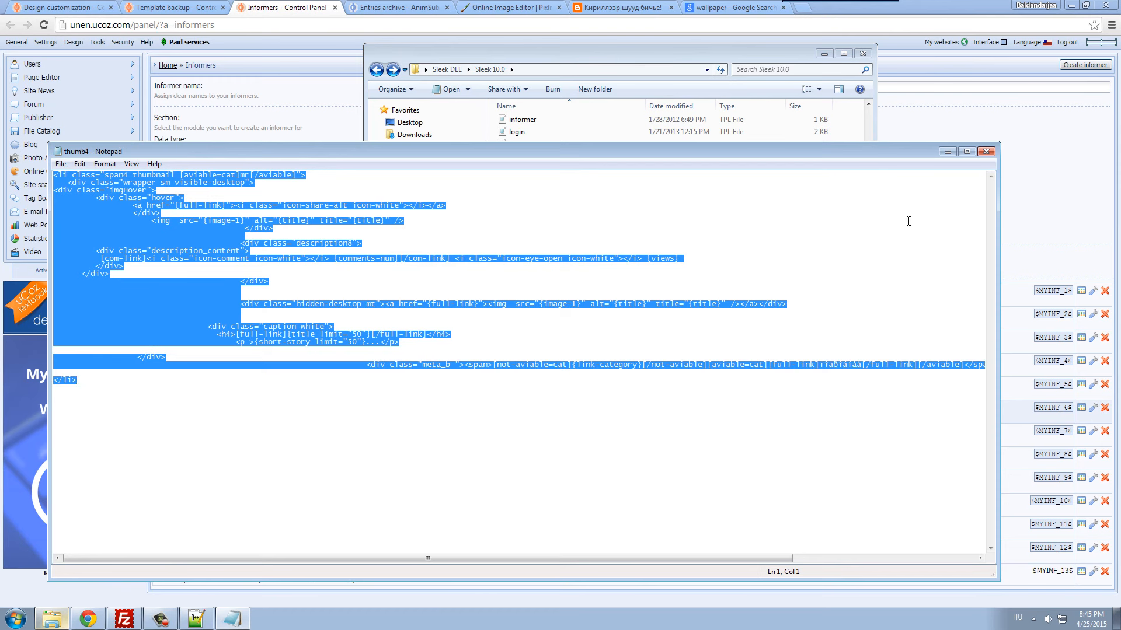
click(986, 151)
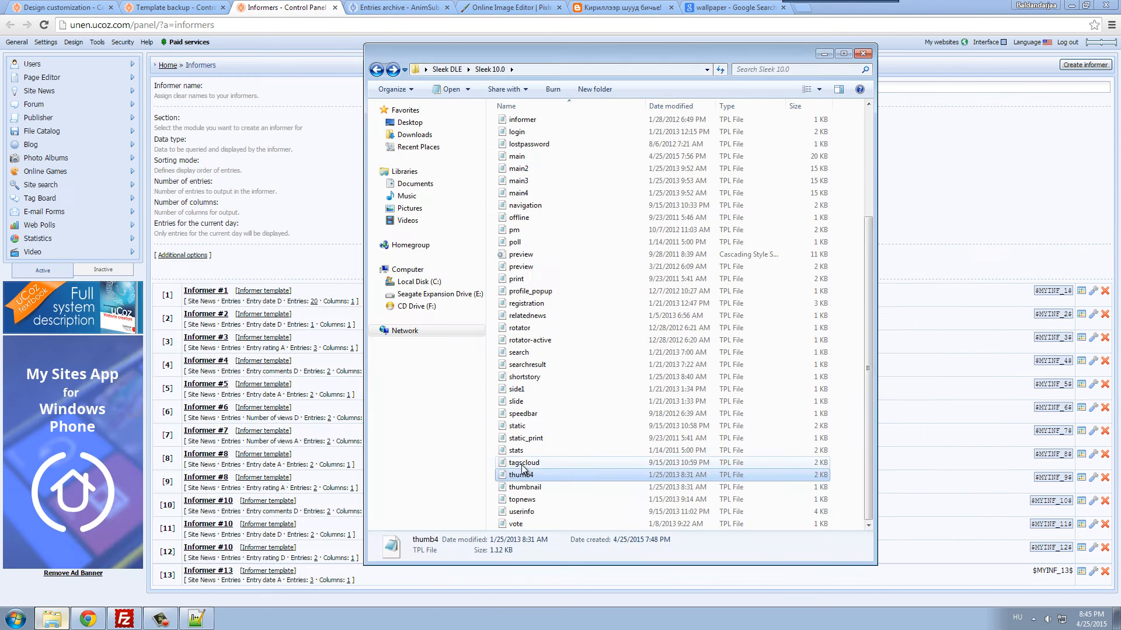
double_click(531, 485)
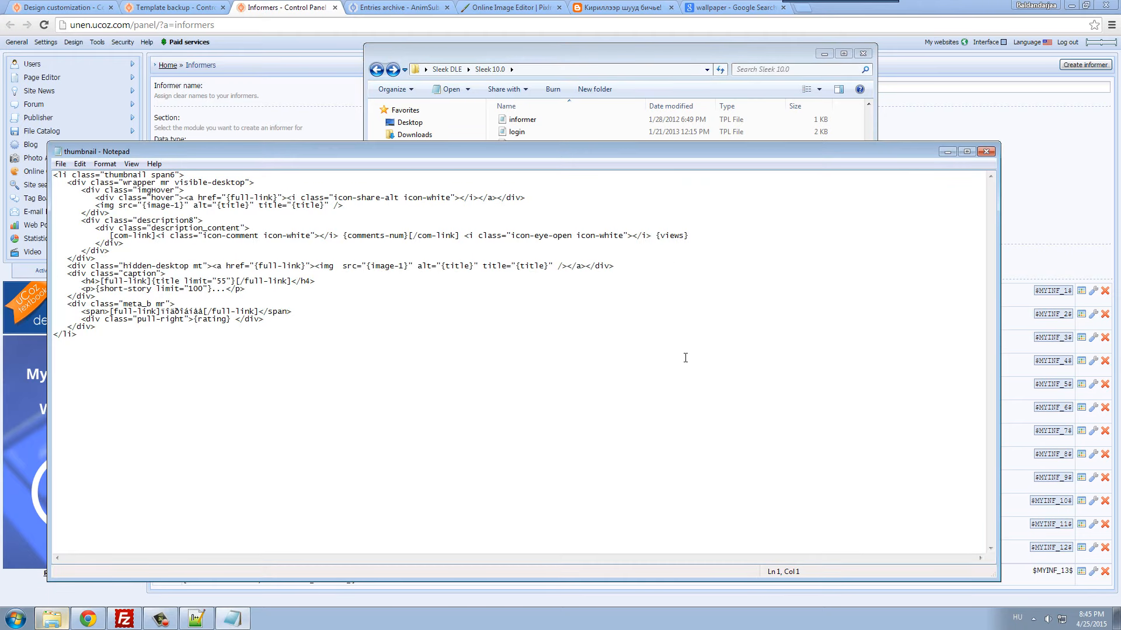
click(985, 151)
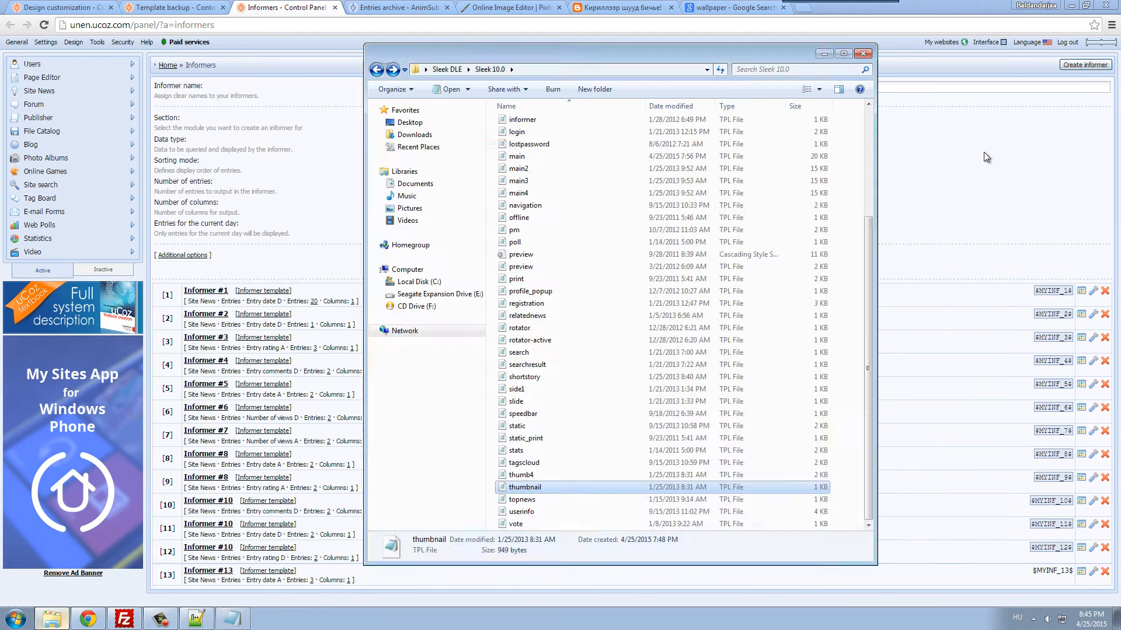
- Copy Informer #3's template code in Chrome, replace Informer #13's default template with it and save
click(1049, 337)
click(1081, 338)
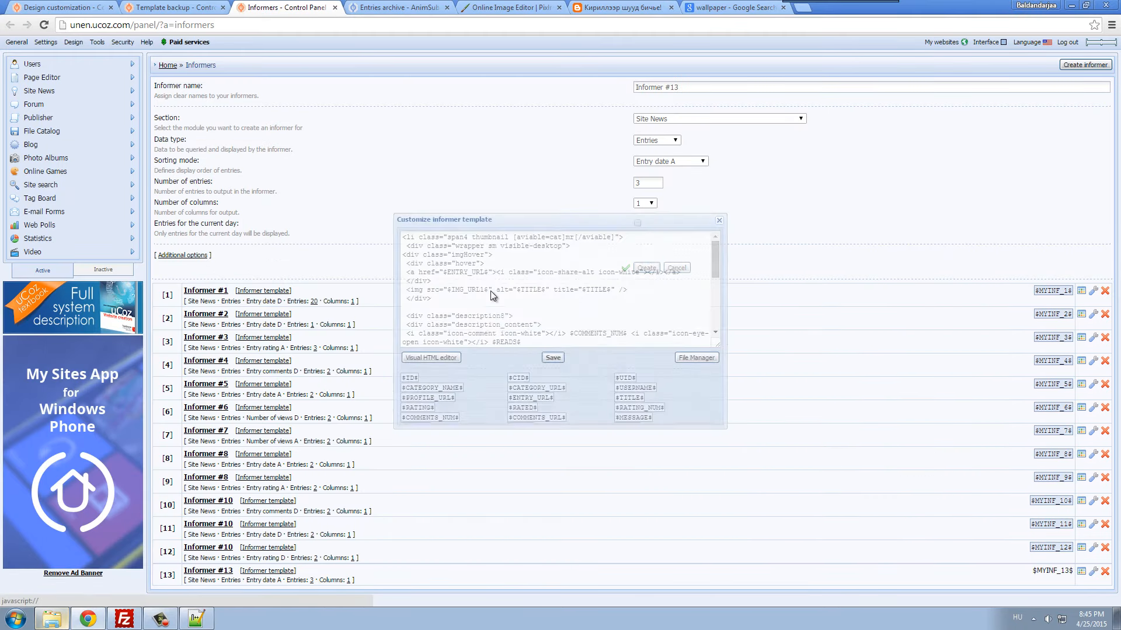
key(ctrl+a)
click(719, 200)
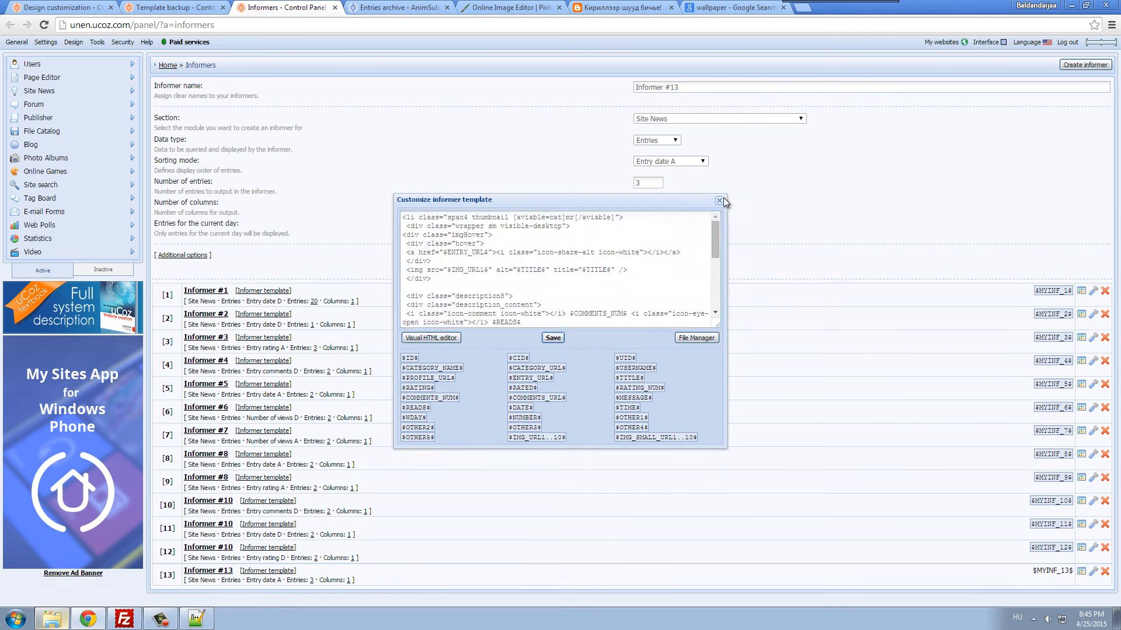
click(1081, 571)
click(473, 292)
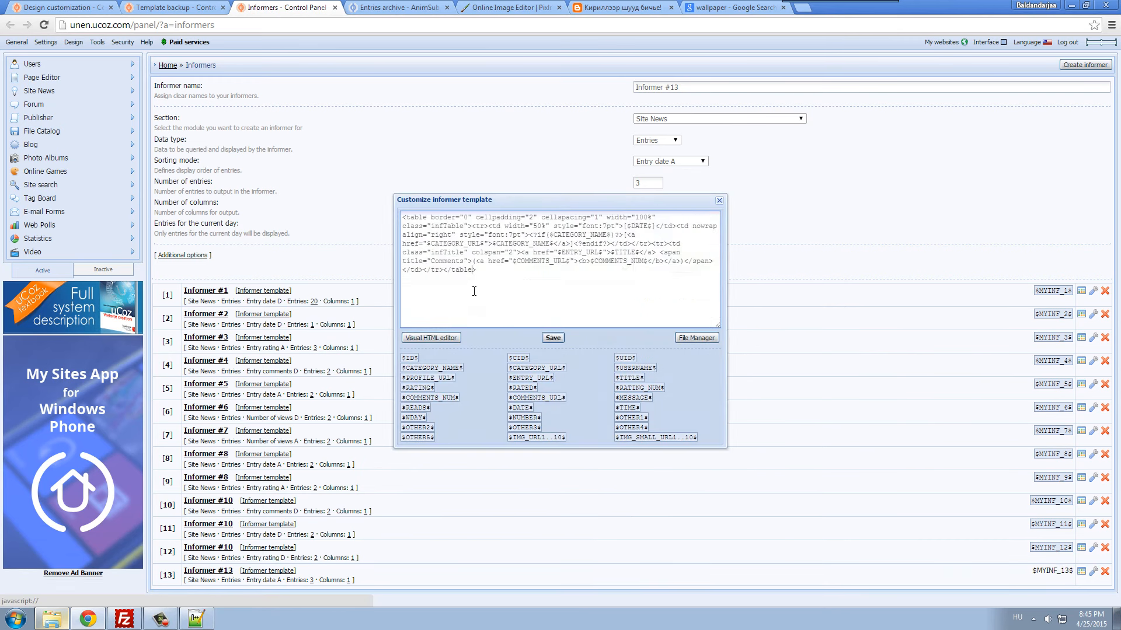
key(ctrl+a)
key(ctrl+v)
click(545, 337)
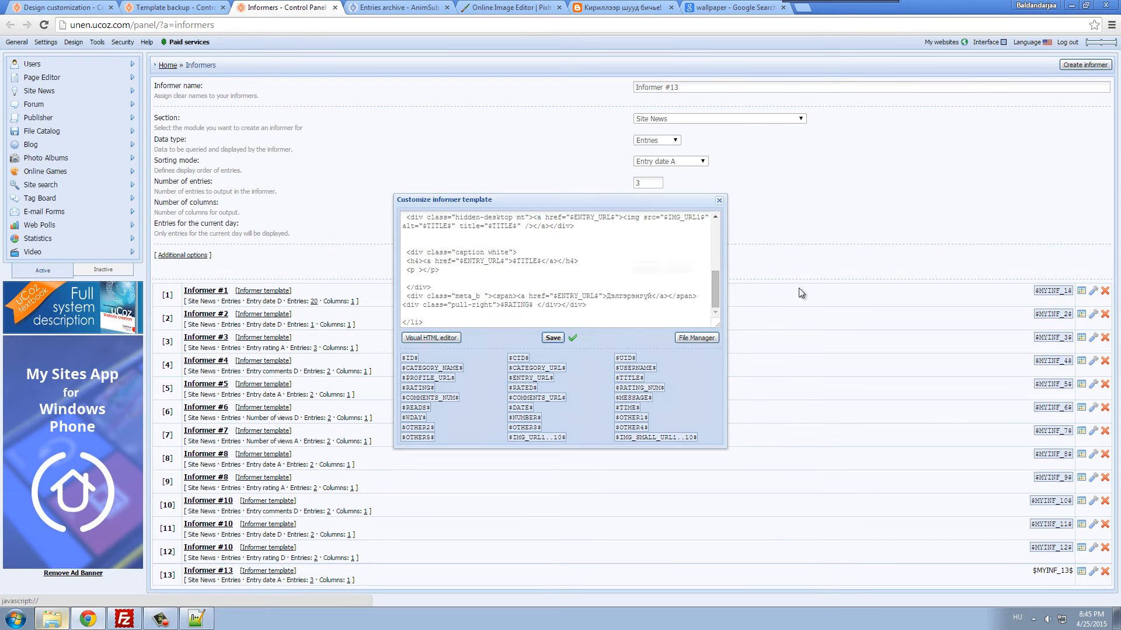
- Replace the thumb4 custom placeholder in the entries archive page template with $MYINF_13$ and save the template
click(58, 7)
scroll(244, 299, down, 5)
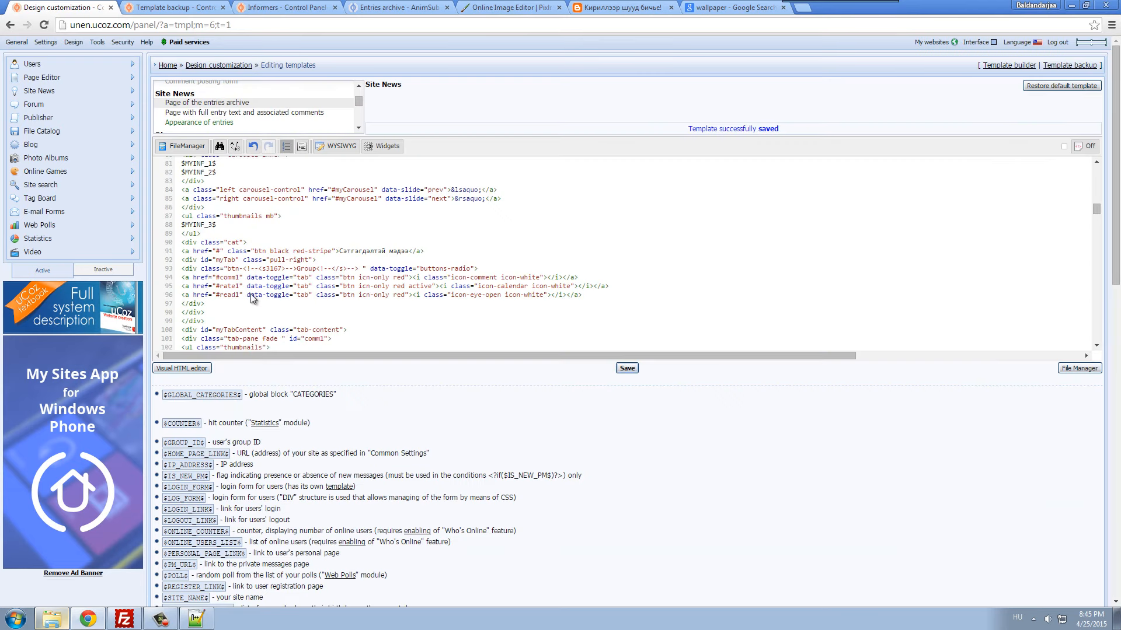
scroll(243, 299, down, 15)
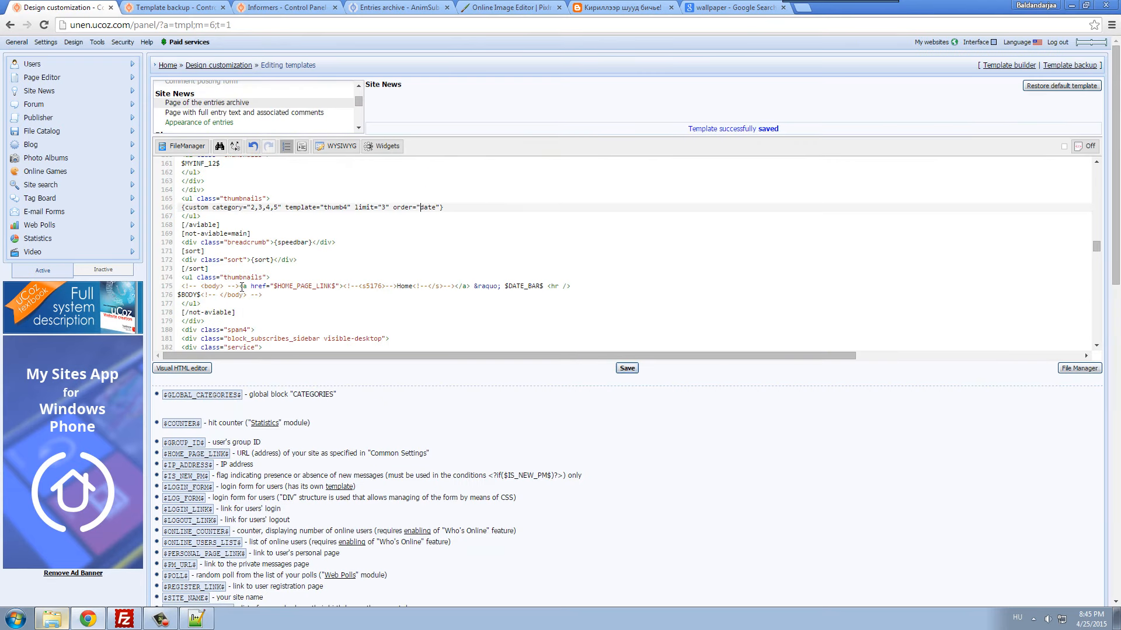
scroll(237, 287, up, 2)
drag(228, 224, 189, 221)
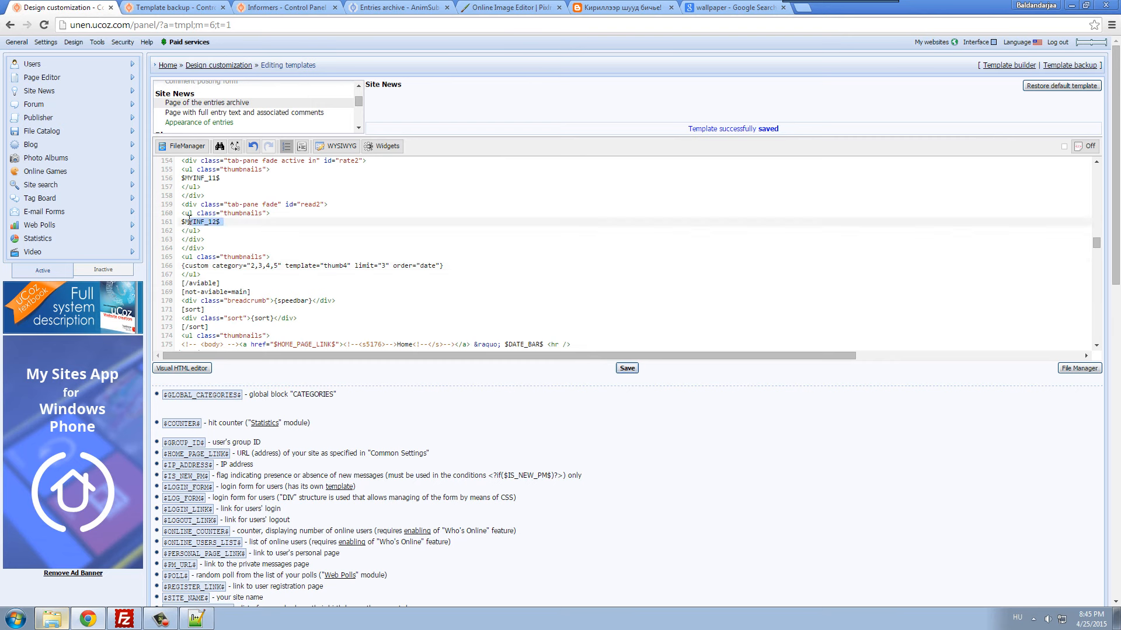
drag(454, 267, 185, 267)
text($MYINF_12$)
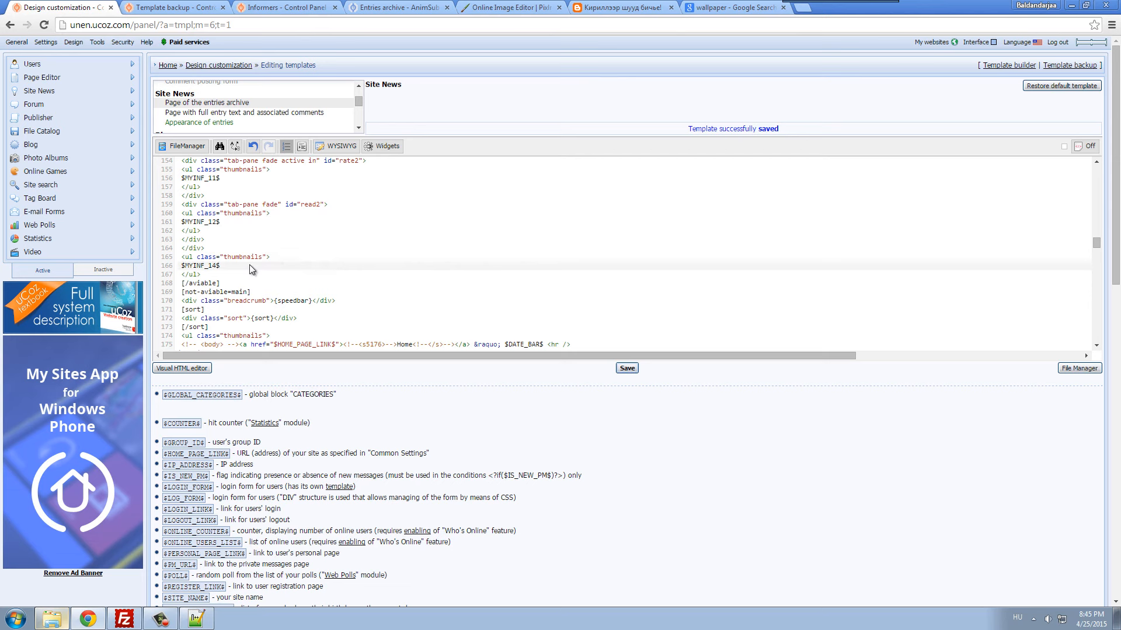
click(627, 368)
scroll(731, 519, down, 3)
scroll(730, 515, up, 3)
drag(603, 465, 564, 444)
click(483, 427)
click(408, 318)
key(ctrl+a)
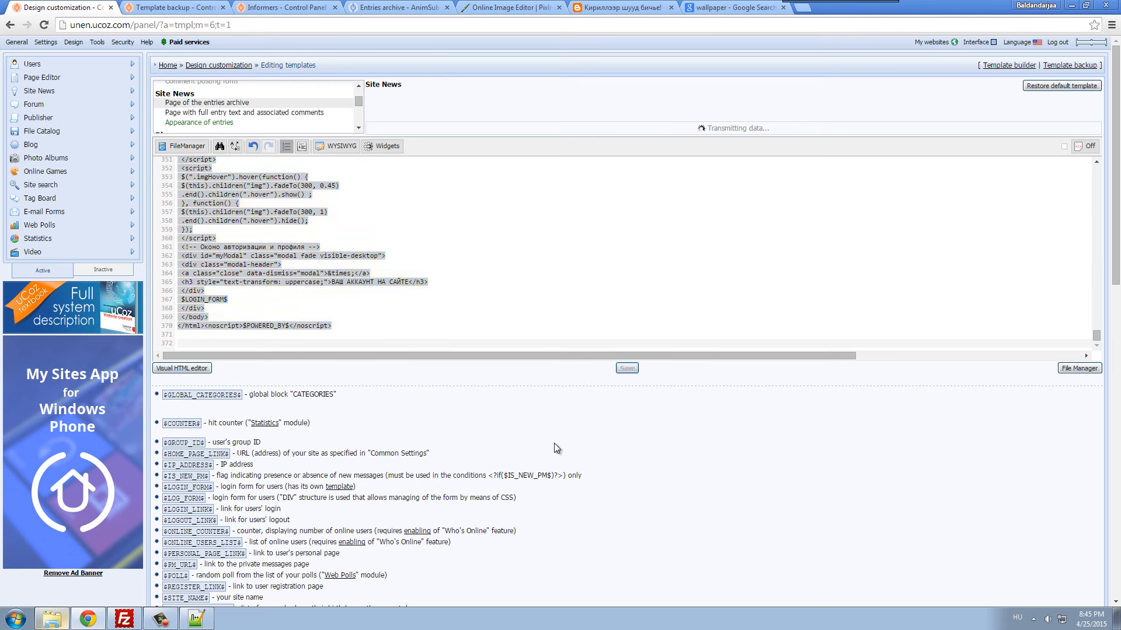
click(542, 310)
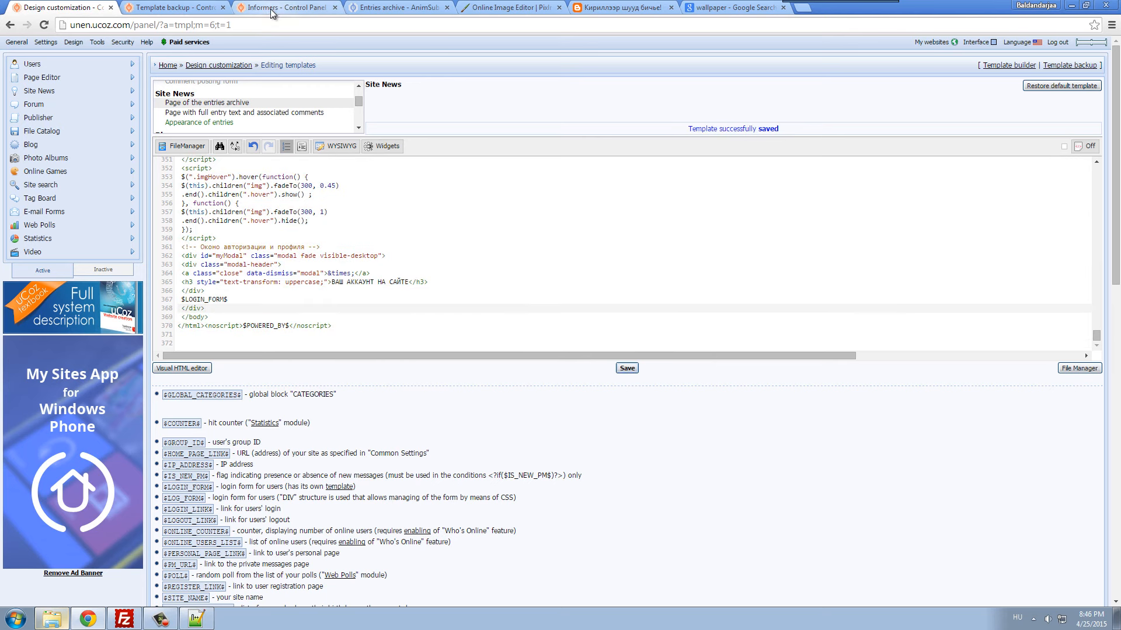
- Delete the [/not-aviable] tag line below the $BODY$ thumbnails list in the entries archive template
scroll(394, 327, up, 10)
scroll(393, 327, up, 8)
scroll(310, 311, up, 7)
drag(235, 279, 185, 279)
key(BackSpace)
key(BackSpace)
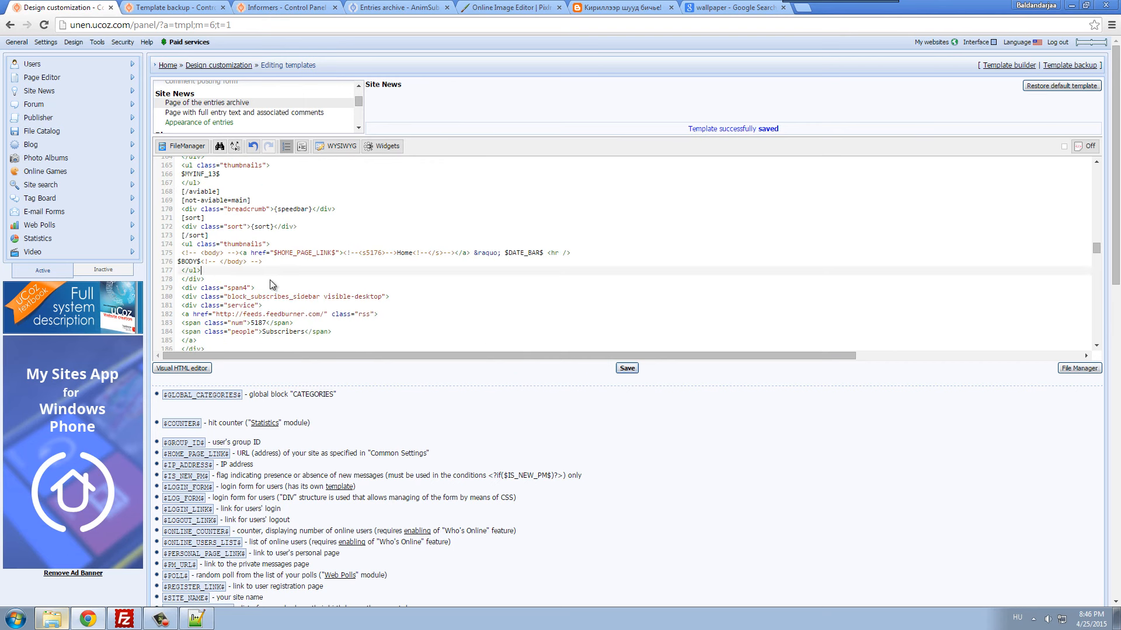
- Delete the [/aviable] and [not-aviable=main] tags between the $MYINF_13$ block and the breadcrumb block
scroll(311, 283, up, 2)
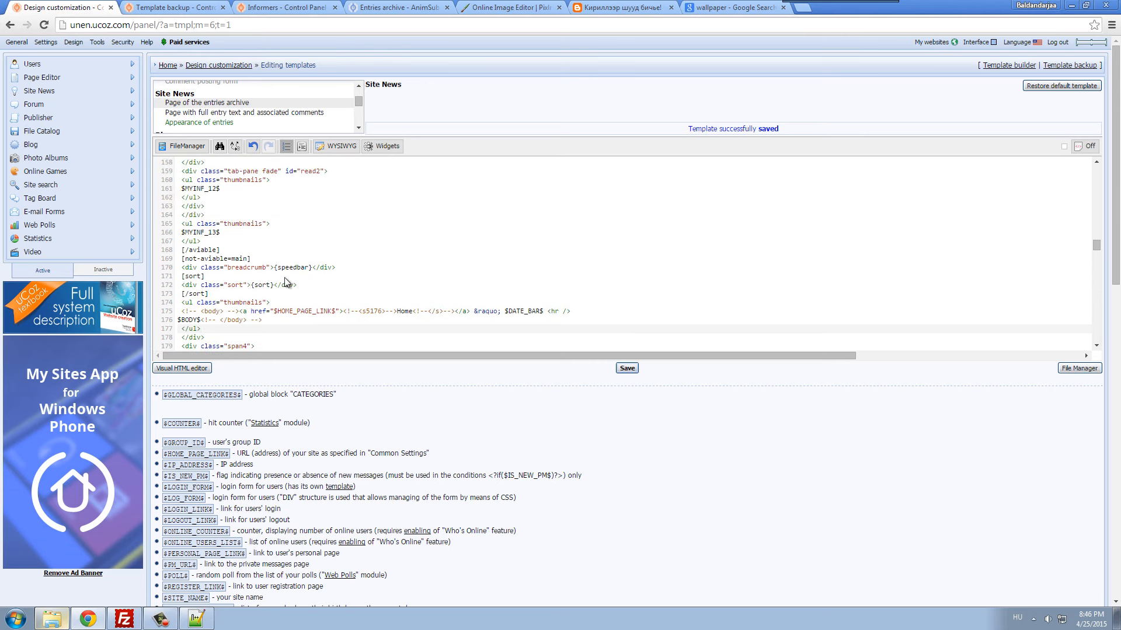
drag(251, 258, 178, 249)
key(BackSpace)
key(BackSpace)
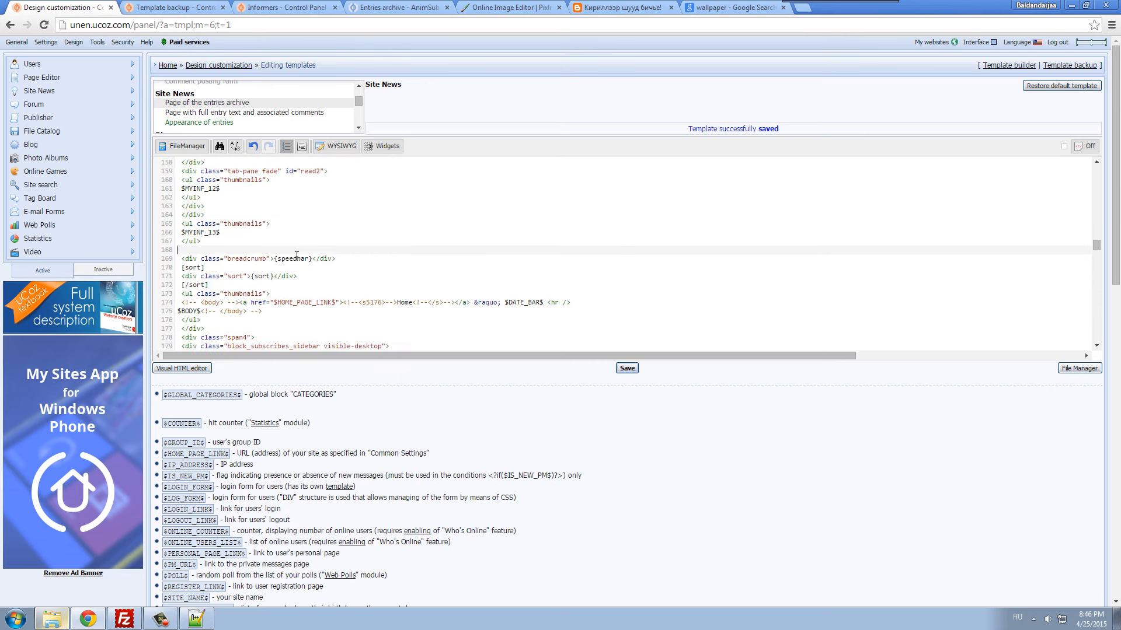
- Check the live site page for leftover template tags, and save the edited entries archive template
scroll(315, 286, up, 4)
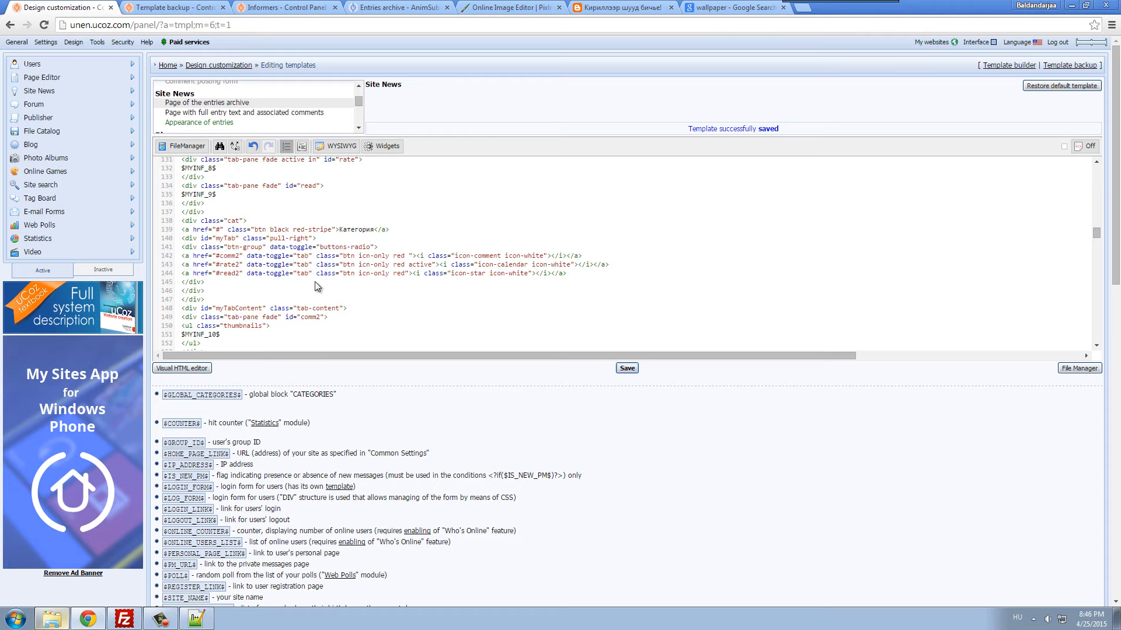
click(175, 7)
click(286, 7)
click(371, 6)
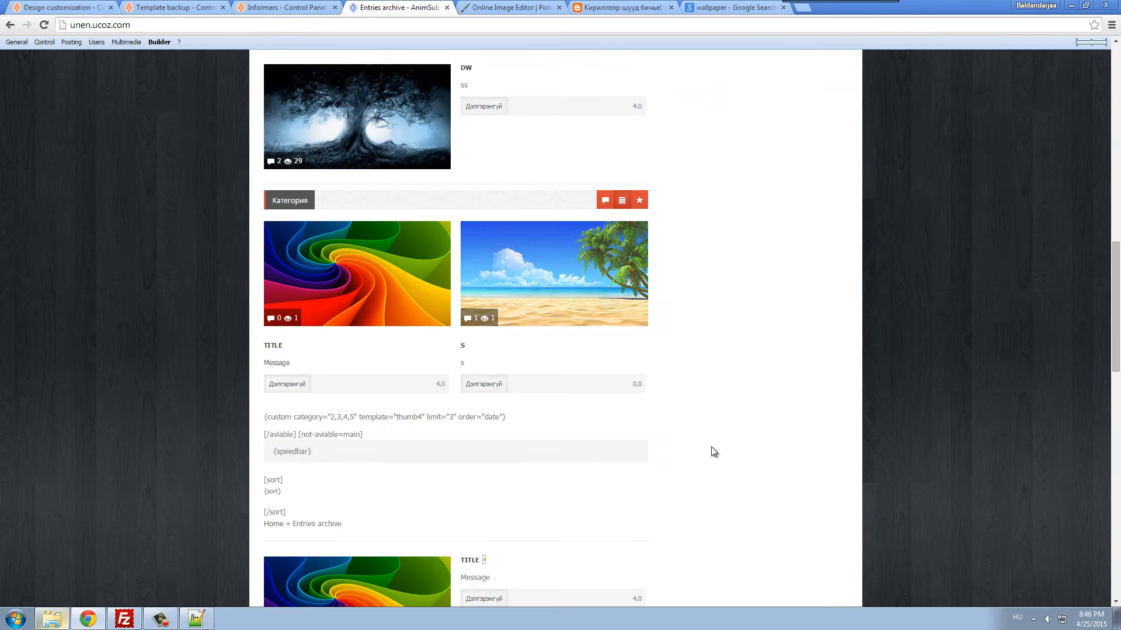
scroll(713, 451, up, 5)
click(81, 6)
click(627, 374)
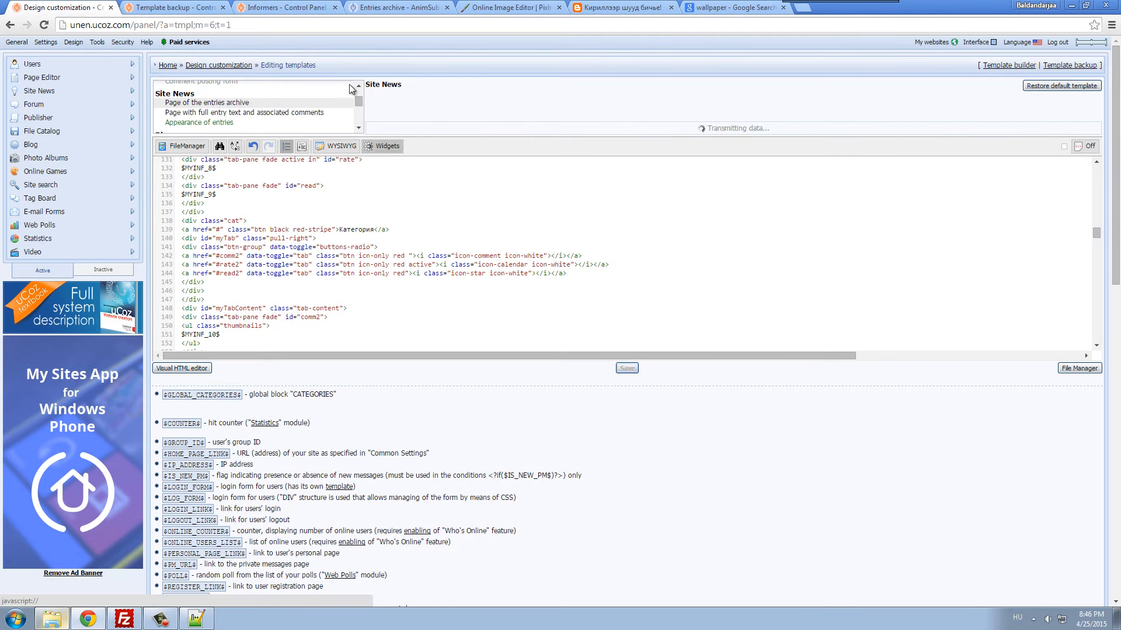
- Reload the live site page and examine the new three-entry thumbnails block and the sections around it
click(398, 8)
key(F5)
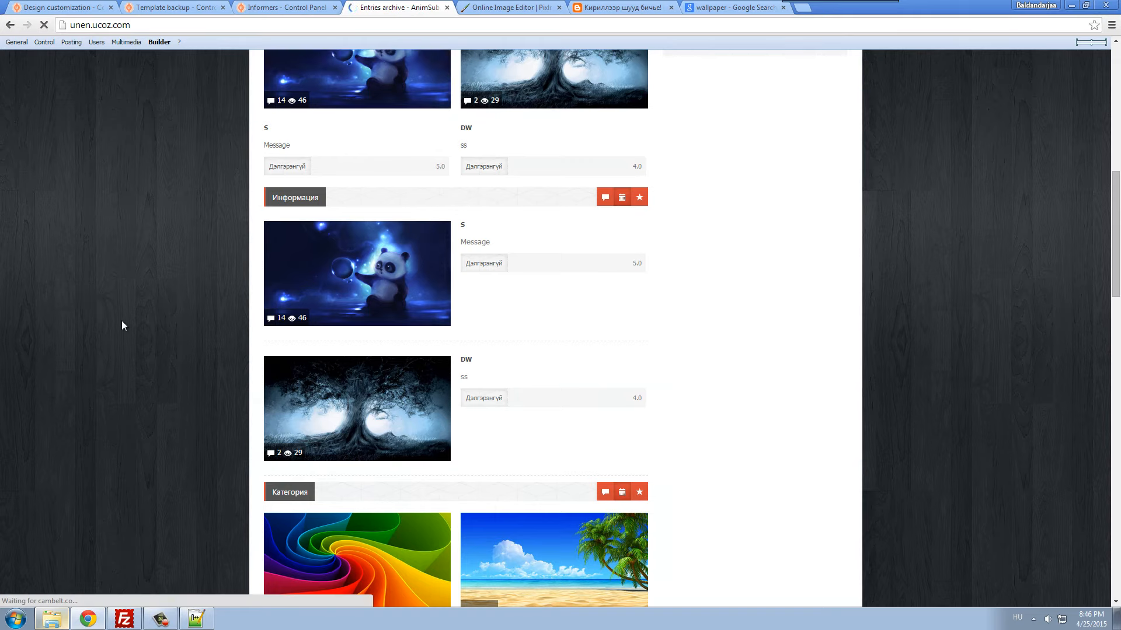
scroll(121, 320, down, 4)
scroll(123, 326, down, 2)
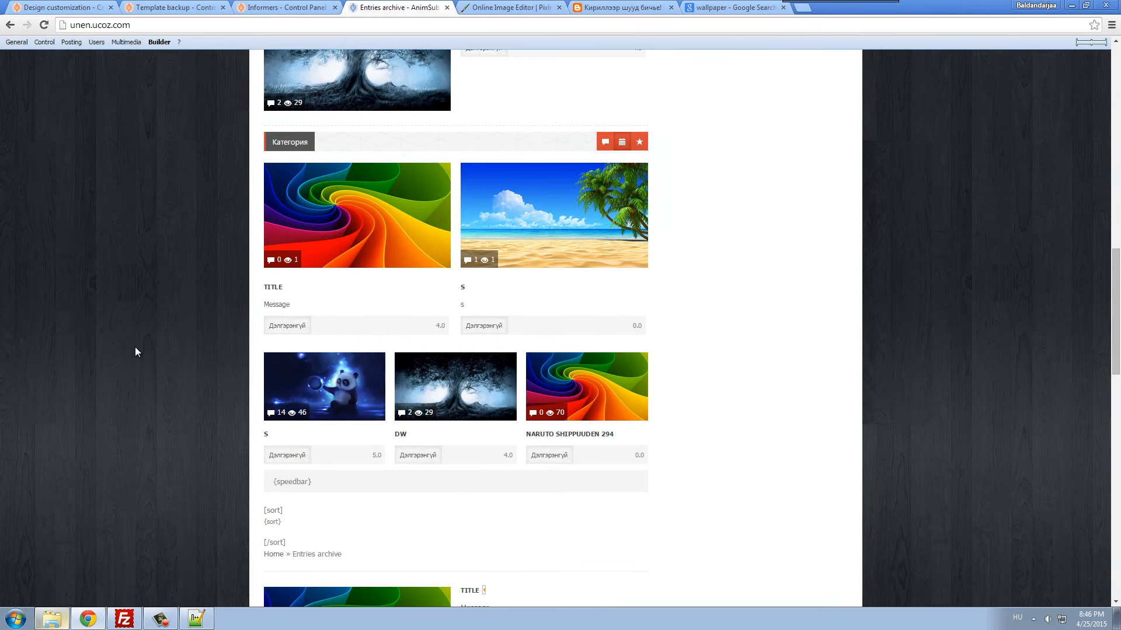
scroll(189, 390, down, 1)
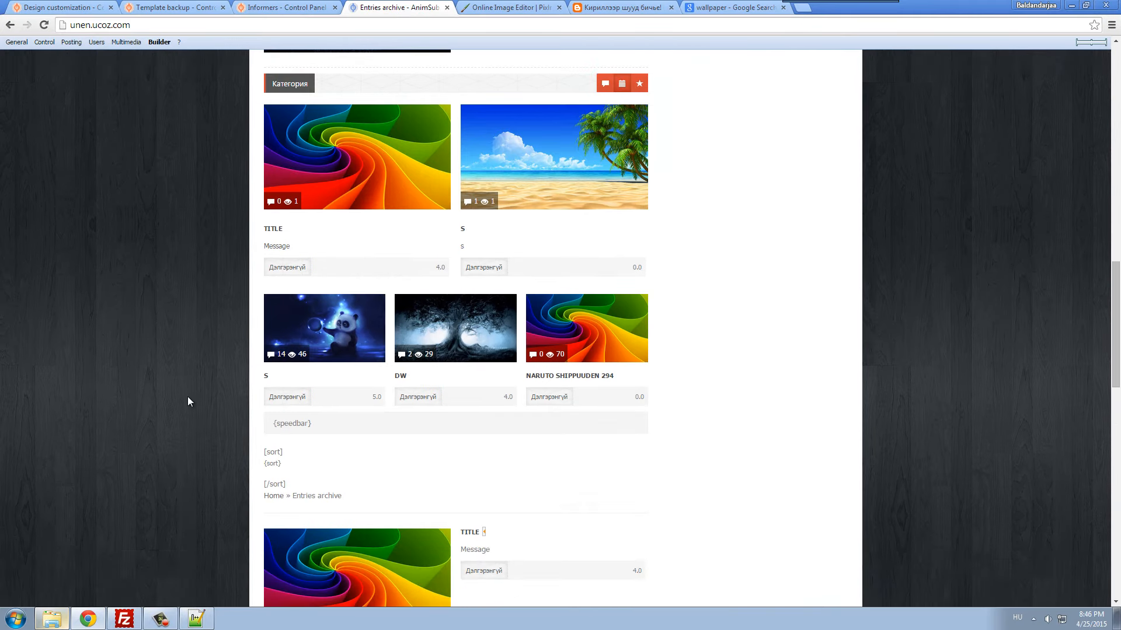
scroll(678, 420, up, 5)
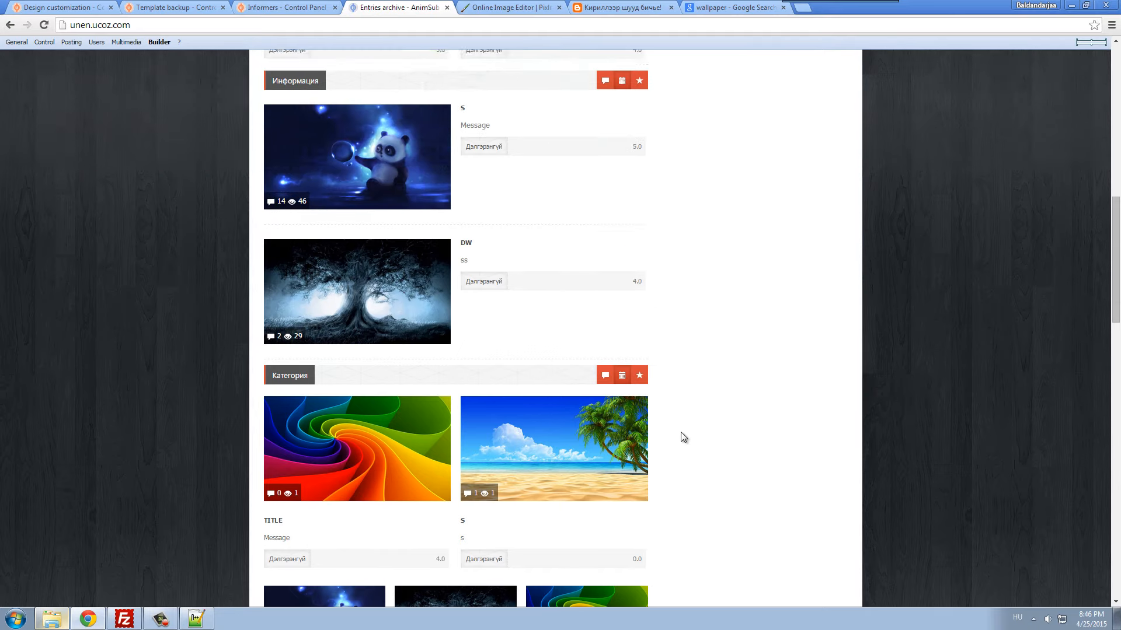
- Examine the site's home page, including the {speedbar} and [sort] placeholders and the breadcrumb above the entries archive
scroll(681, 436, up, 12)
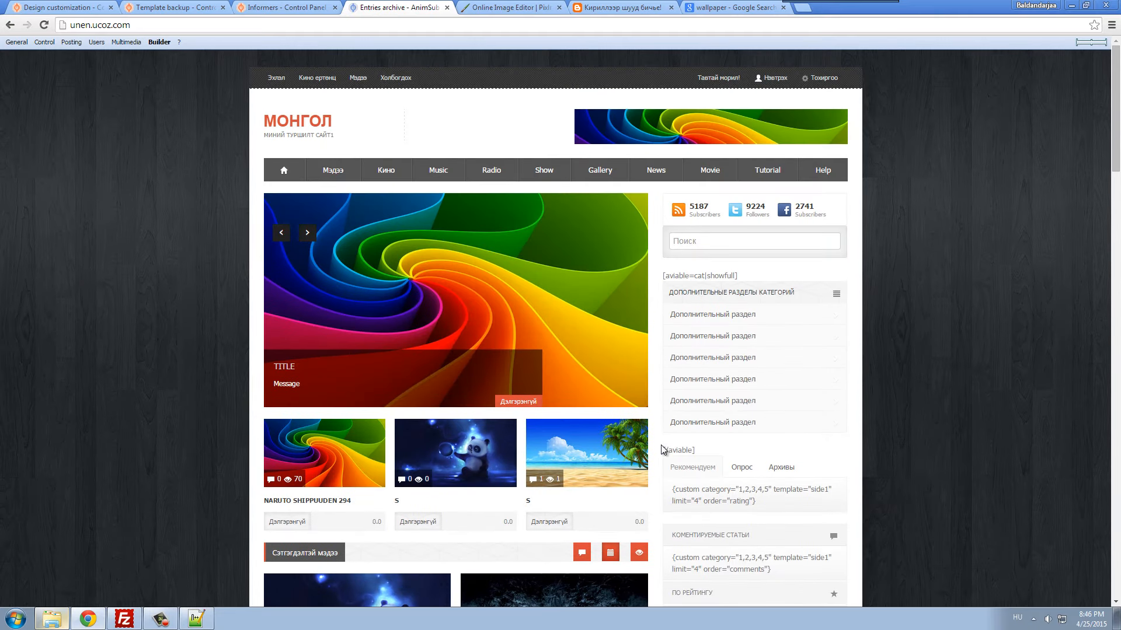
scroll(660, 416, down, 10)
scroll(661, 420, down, 6)
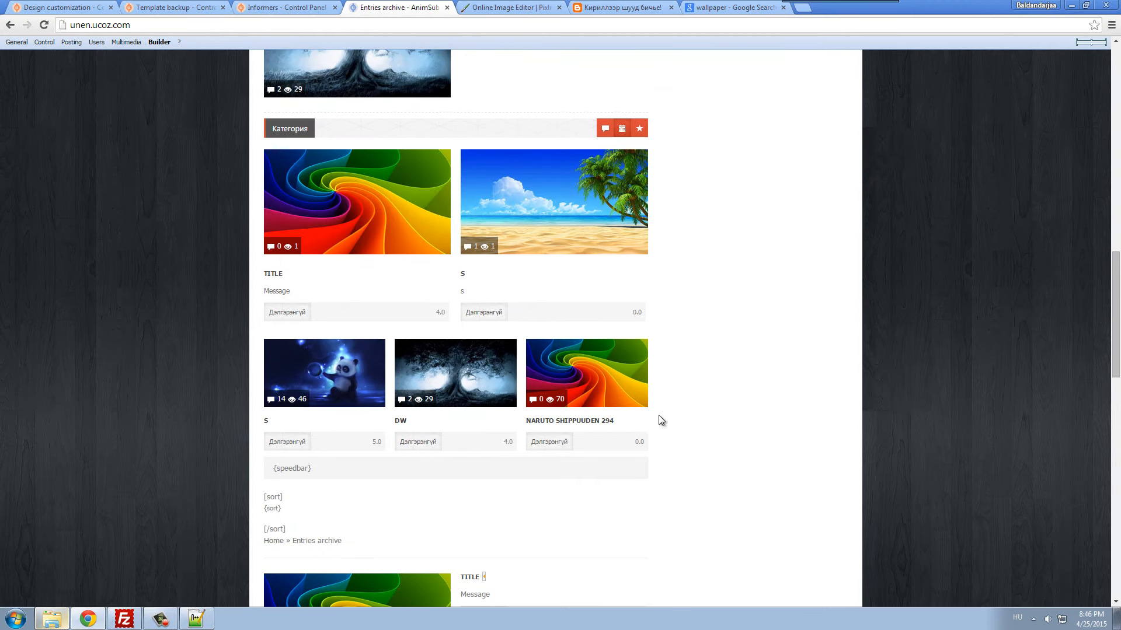
scroll(661, 420, down, 1)
scroll(662, 420, down, 1)
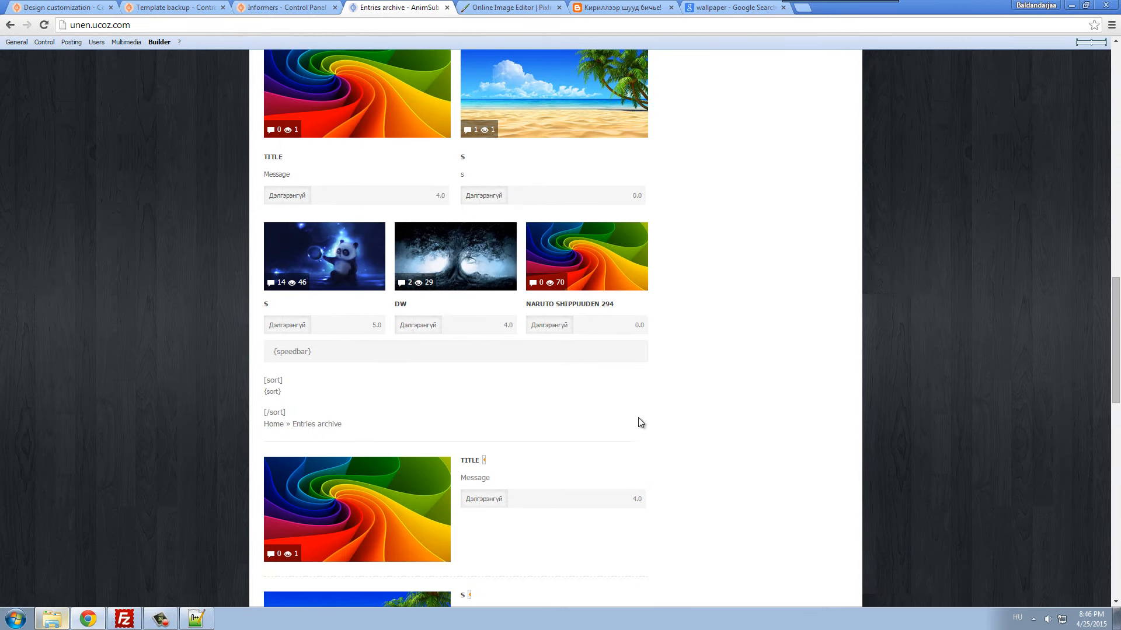
click(269, 357)
drag(273, 351, 312, 354)
click(316, 368)
triple_click(275, 383)
click(269, 7)
key(ctrl+shift+Tab)
click(269, 7)
key(ctrl+Tab)
scroll(257, 57, down, 4)
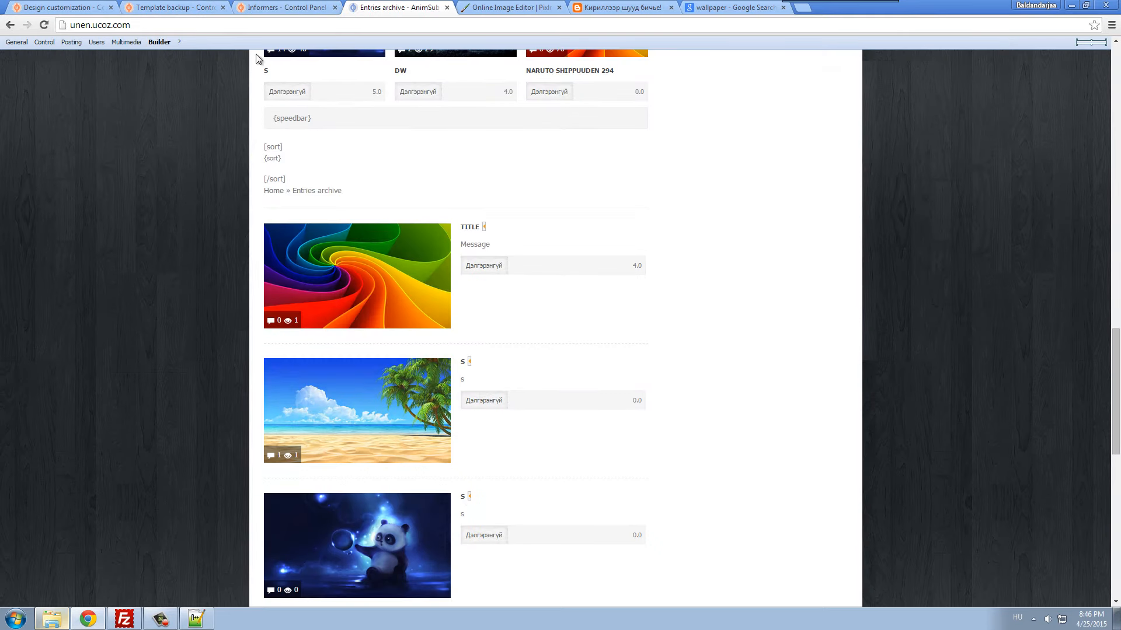
- Reload the Informers page of the control panel
key(ctrl+shift+Tab)
right_click(419, 166)
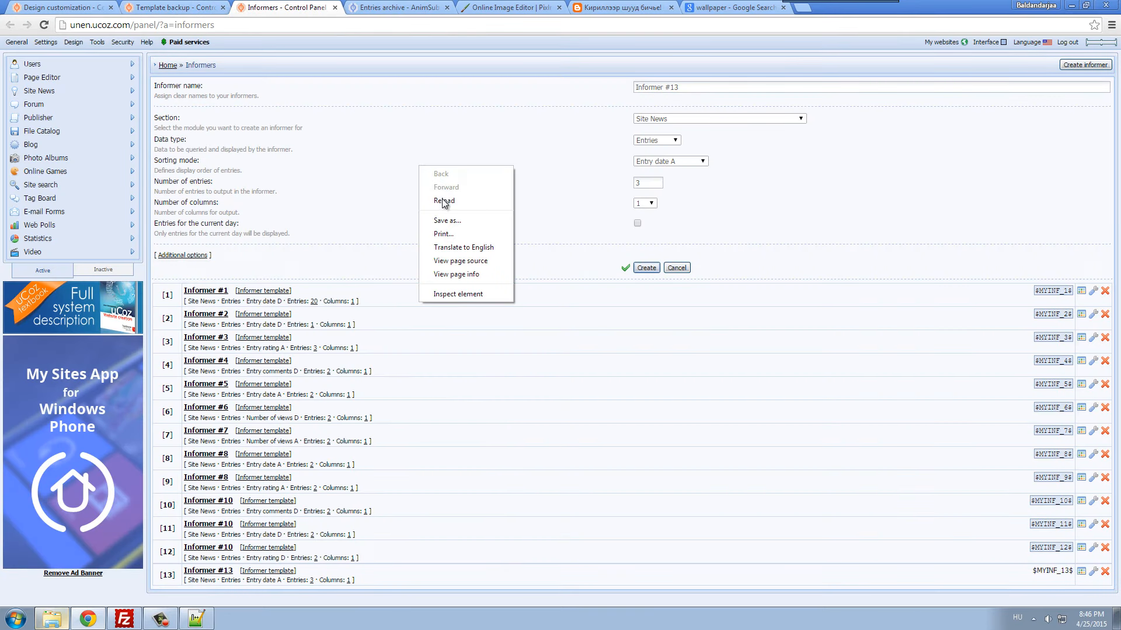
click(443, 200)
- Write "Эхлэл" in the Cyrillic converter, replace the breadcrumb link text "Home" in the entries archive template with it, and save
click(71, 7)
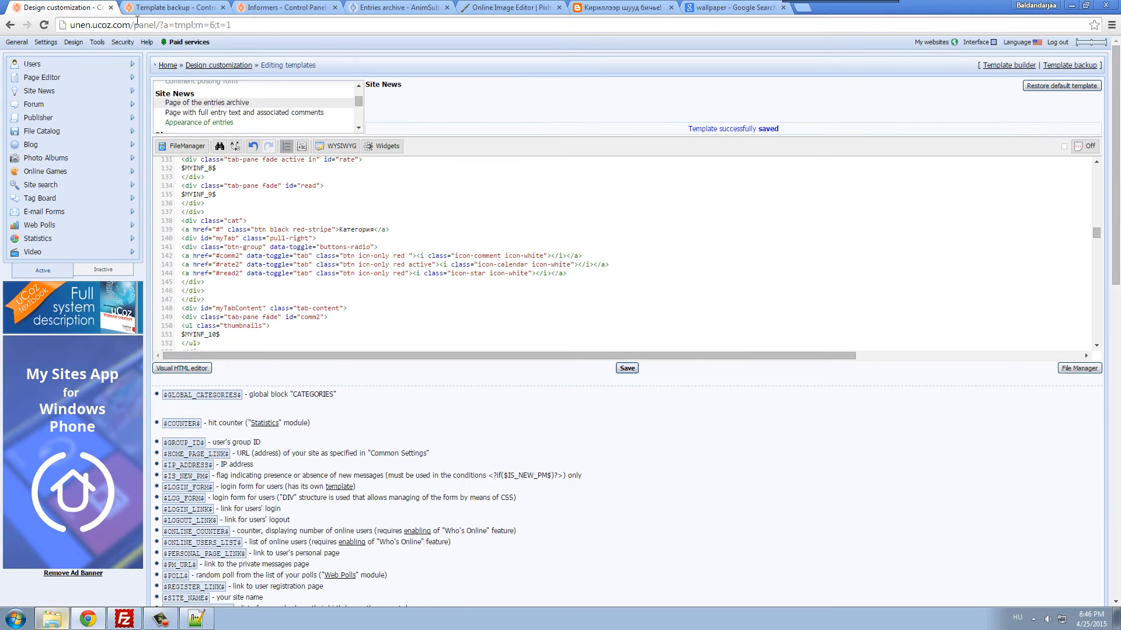
scroll(315, 242, down, 4)
scroll(319, 245, down, 6)
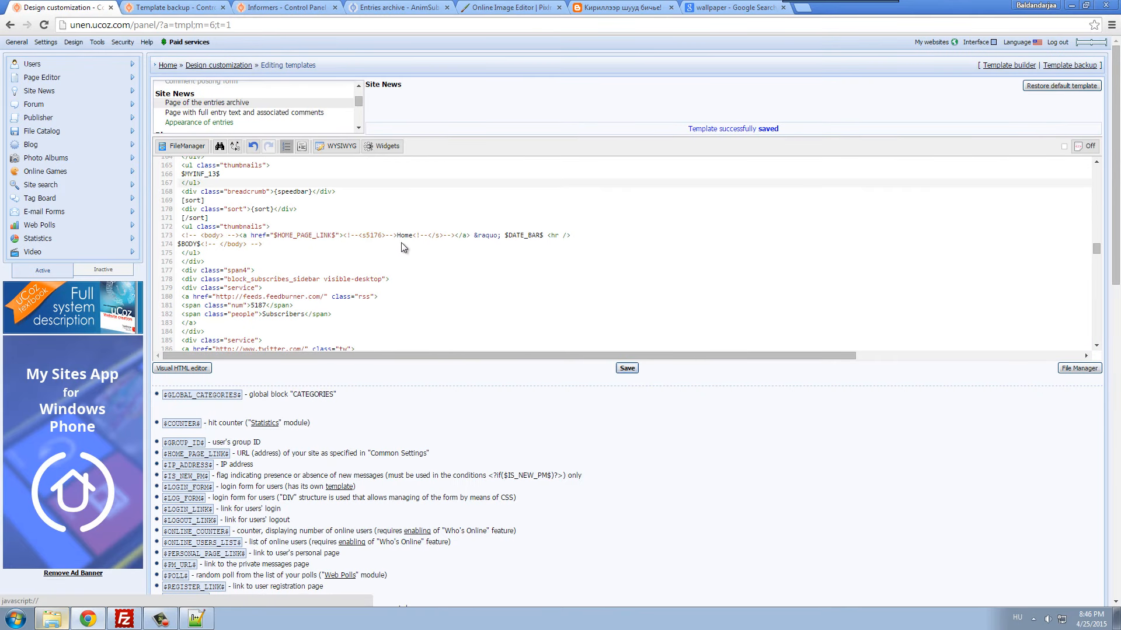
click(622, 7)
text(Эхлэл)
key(ctrl+a)
key(ctrl+c)
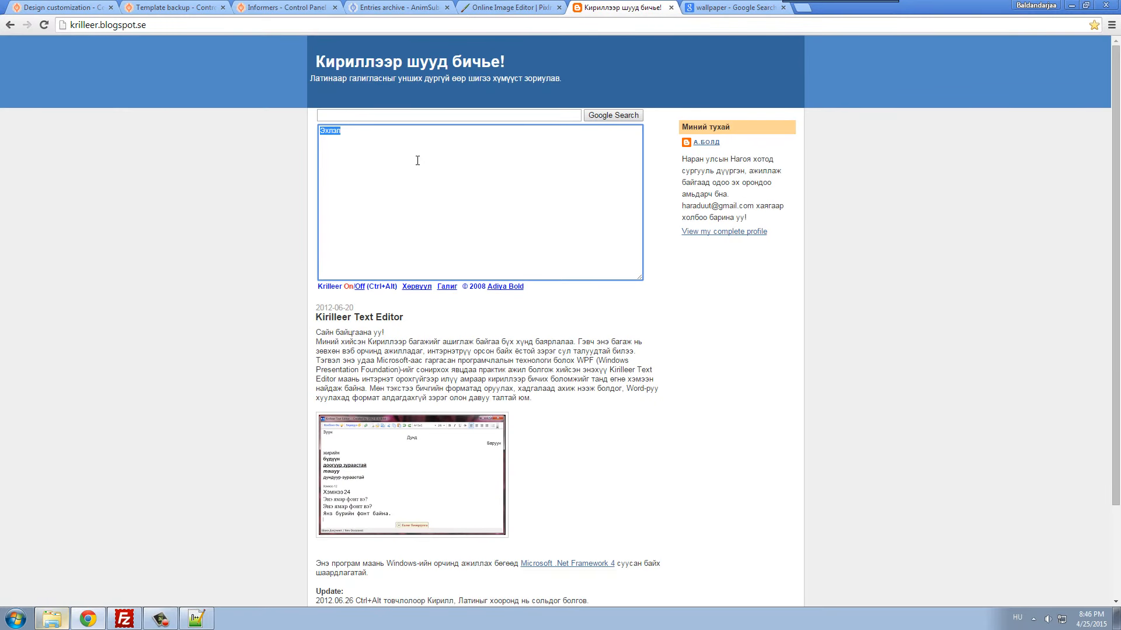
click(70, 7)
click(396, 236)
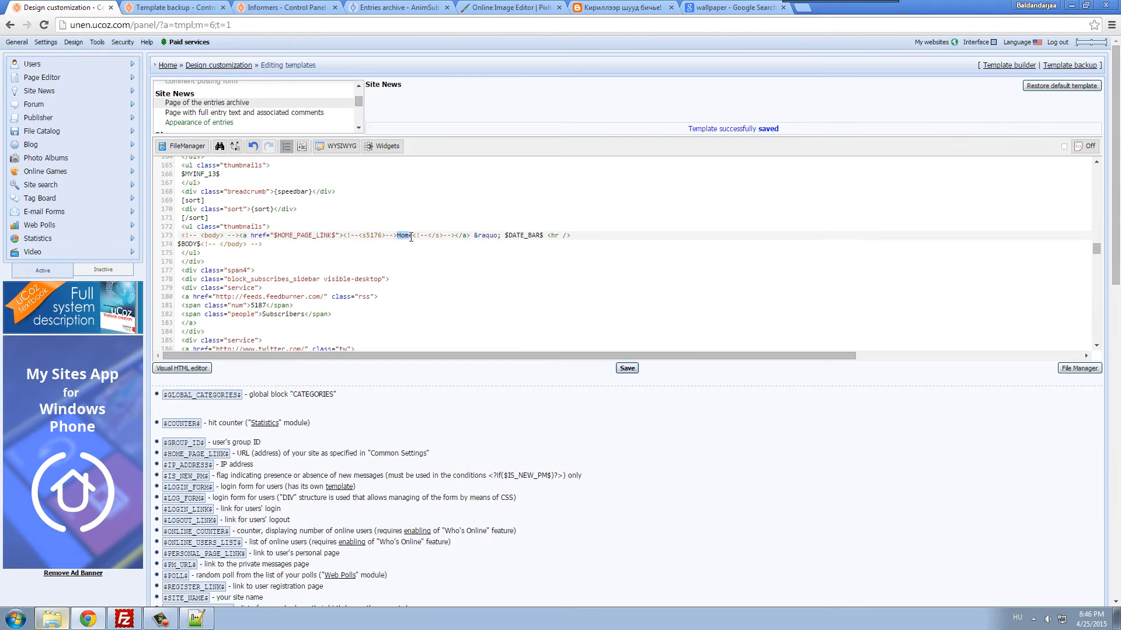
key(ctrl+v)
click(627, 369)
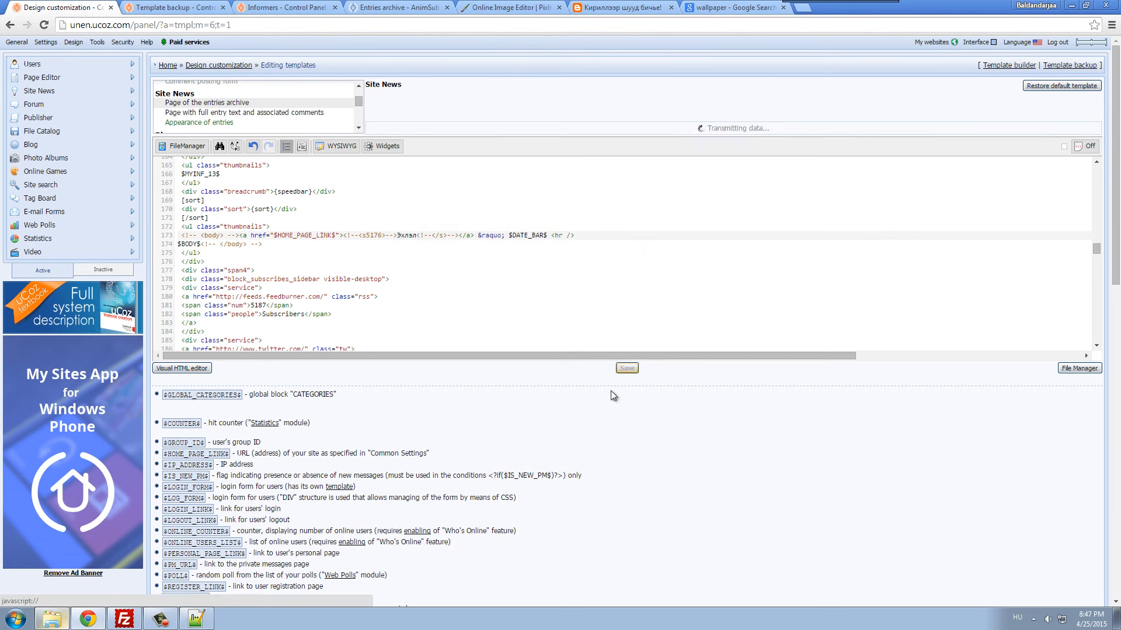
- Examine the subscriber and follower counts in the template's sidebar code and the matching counters on the site
scroll(315, 283, down, 2)
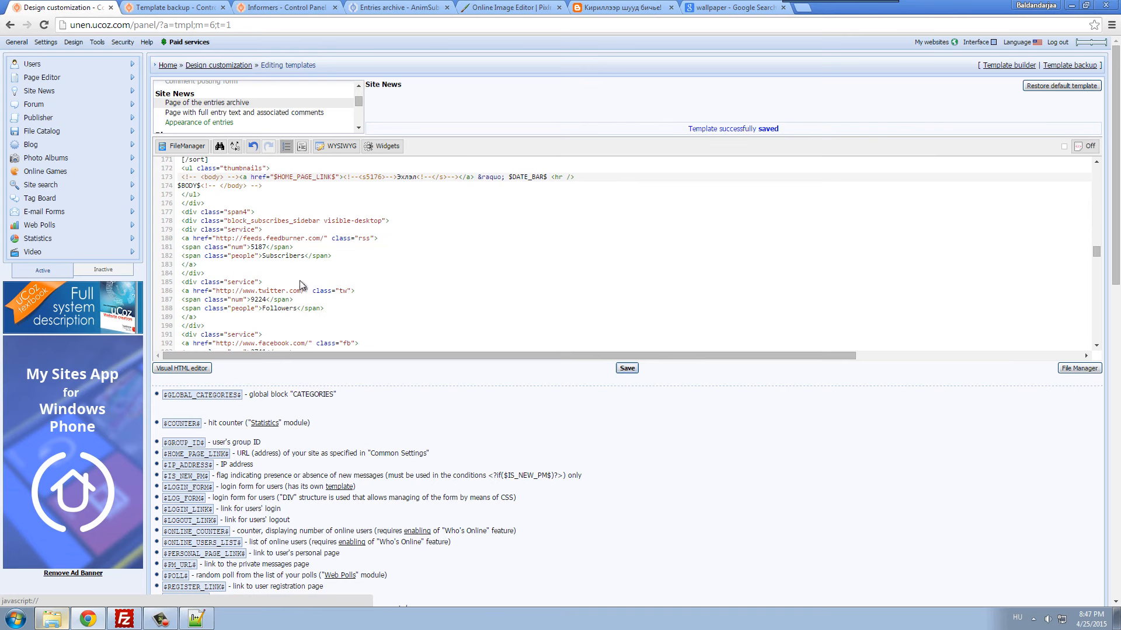
double_click(259, 248)
double_click(272, 256)
double_click(262, 300)
drag(274, 308, 280, 317)
click(280, 7)
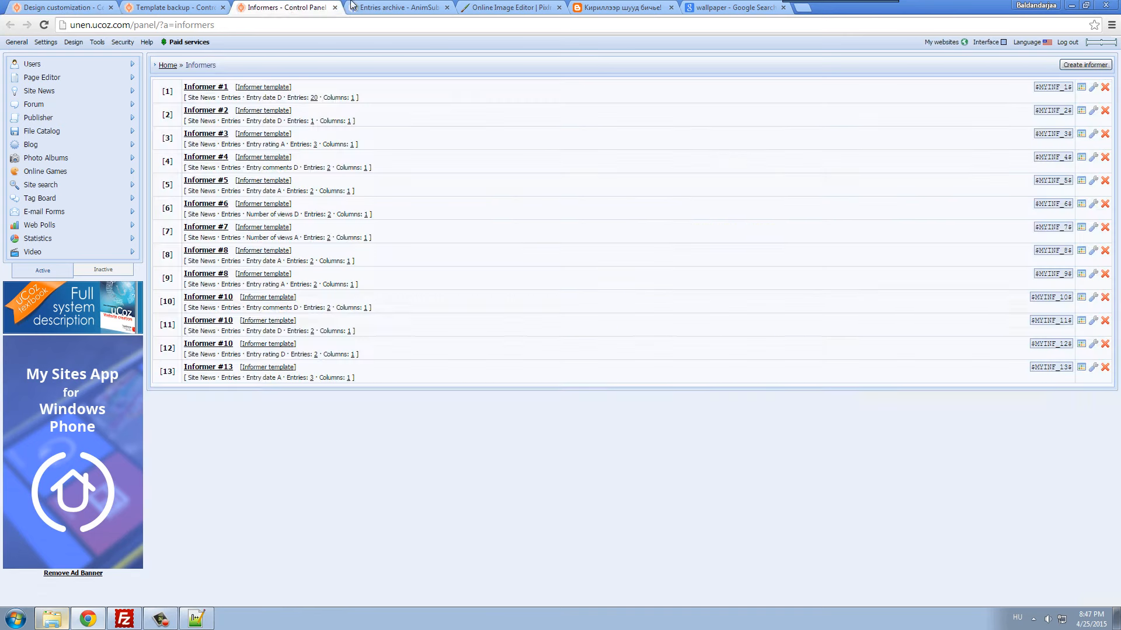
click(397, 7)
scroll(205, 238, up, 5)
scroll(205, 238, up, 8)
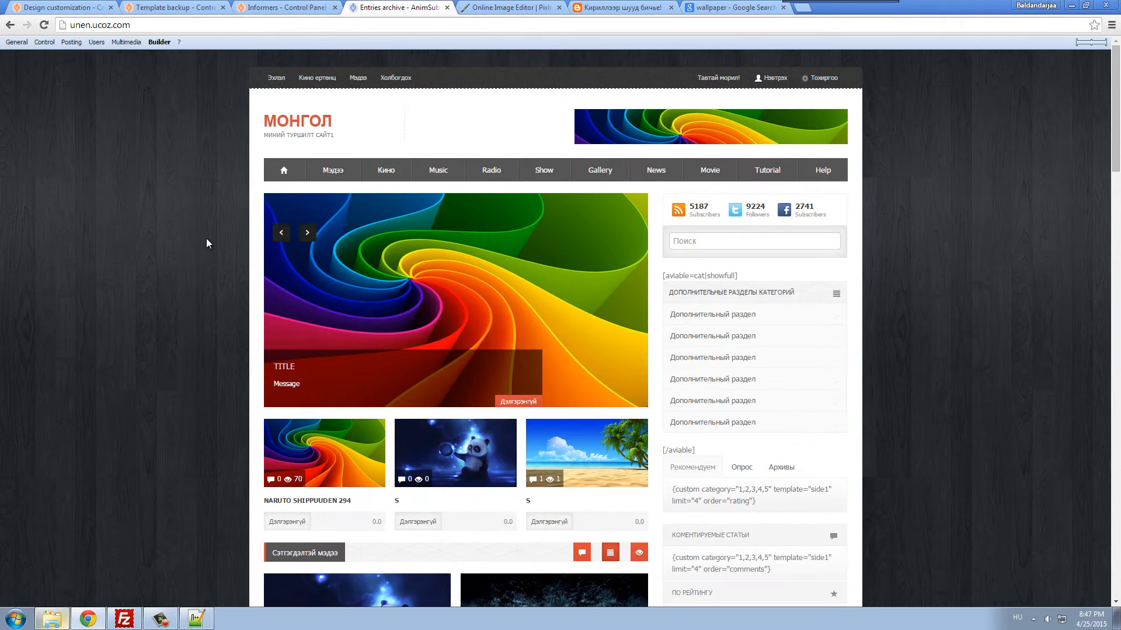
- Reload the site through its "Эхлэл" link and check the breadcrumb above the entries archive
click(276, 79)
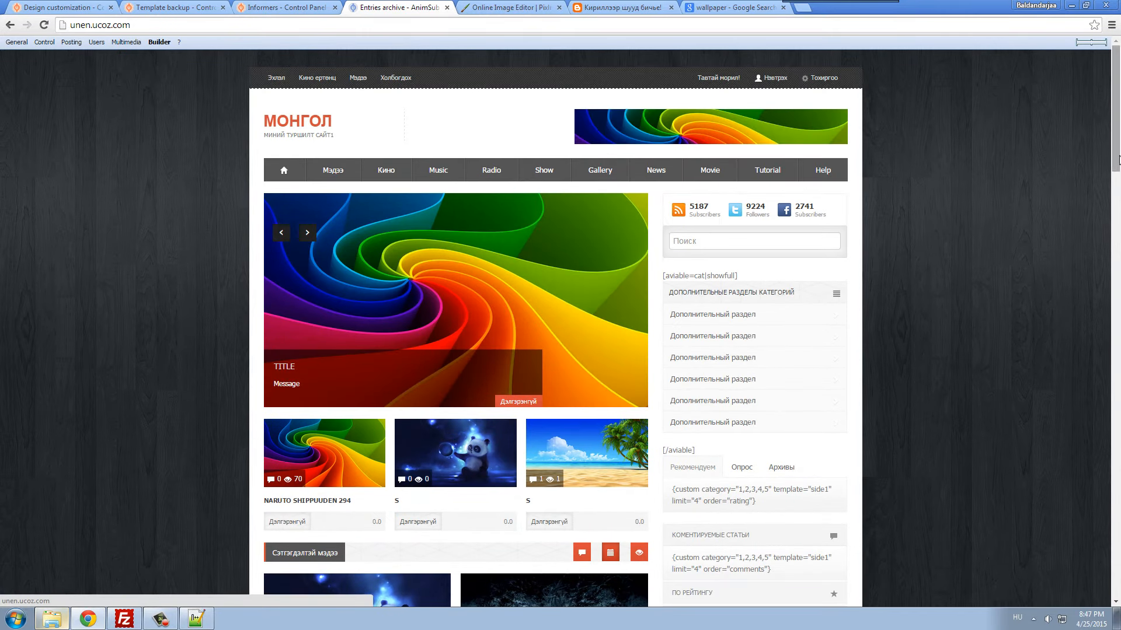
scroll(1118, 166, down, 1)
scroll(1118, 167, down, 6)
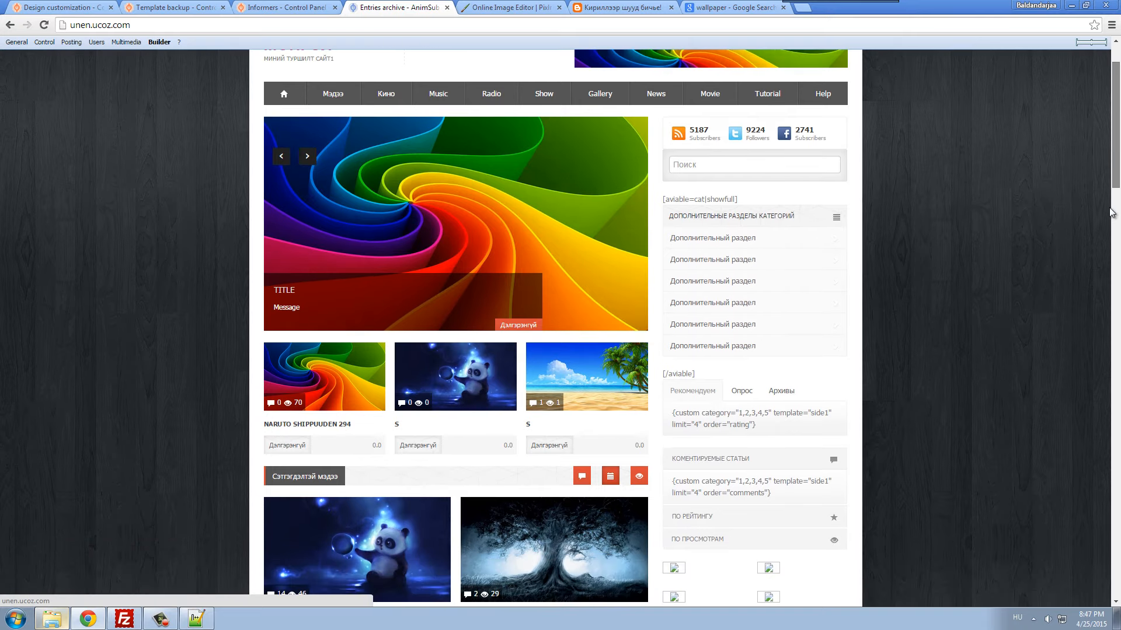
scroll(1108, 276, down, 12)
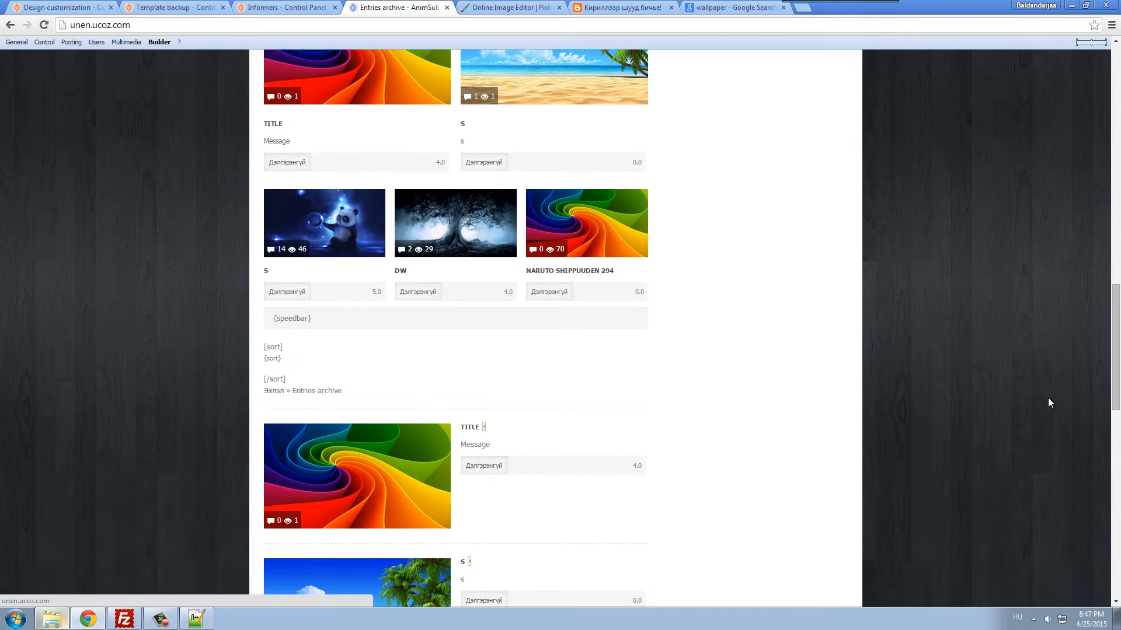
scroll(170, 245, up, 1)
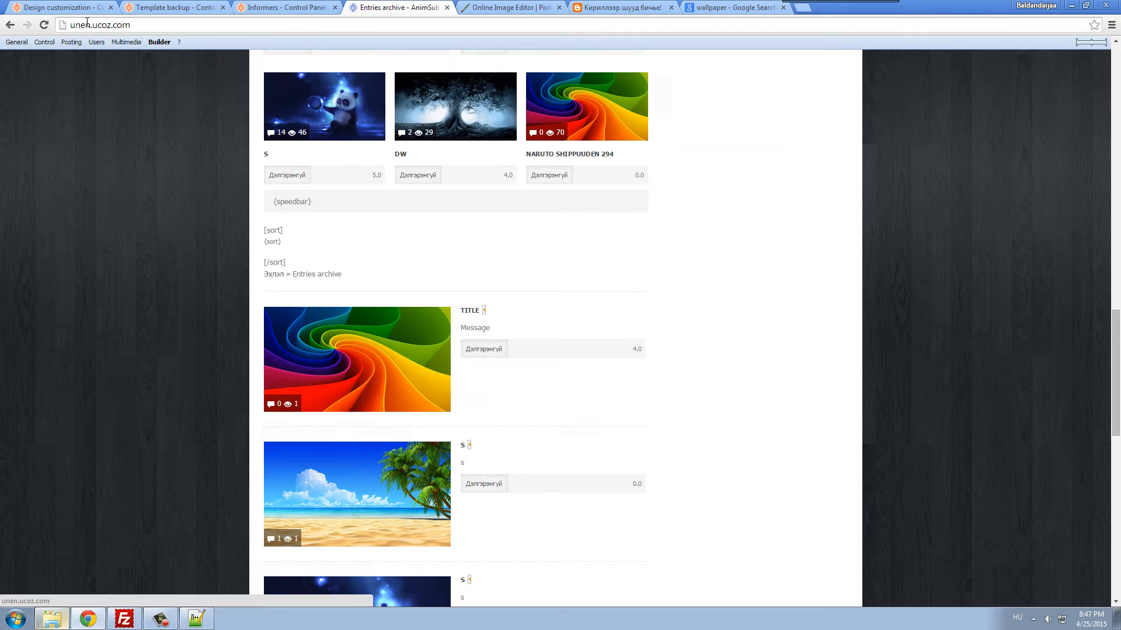
- Delete the [aviable=cat|showfull] line above the sidebar category list in the entries archive template
key(ctrl+1)
click(353, 291)
scroll(356, 292, down, 5)
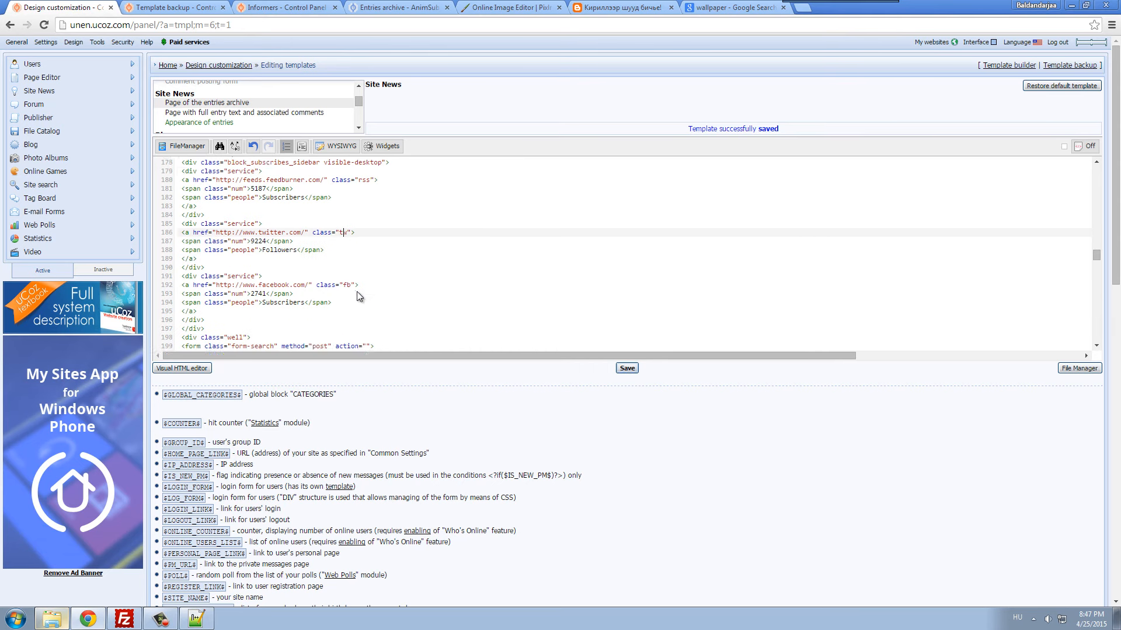
scroll(358, 296, down, 2)
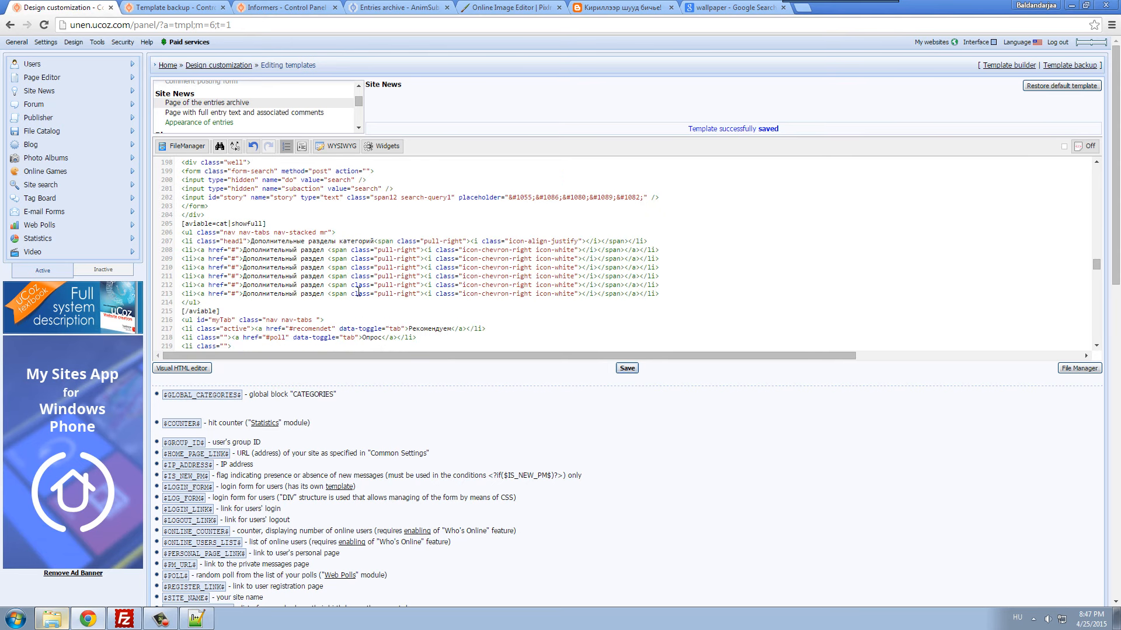
drag(266, 224, 180, 224)
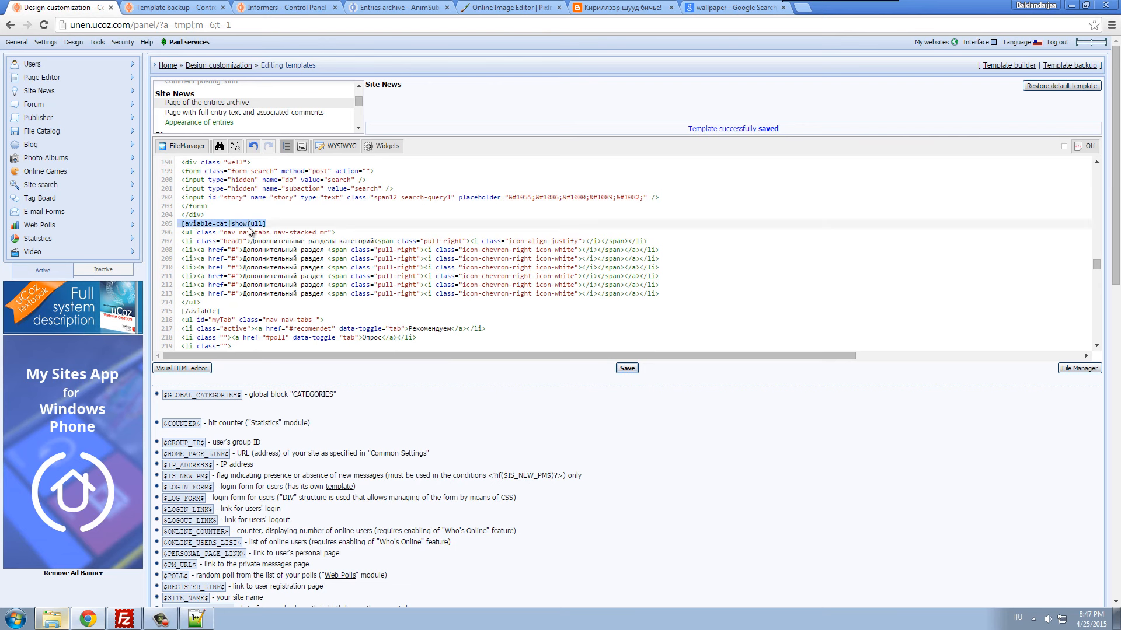
key(BackSpace)
key(BackSpace)
- Delete the closing [/aviable] line below the category list, save the template and reload the site
drag(220, 305, 162, 307)
key(BackSpace)
key(BackSpace)
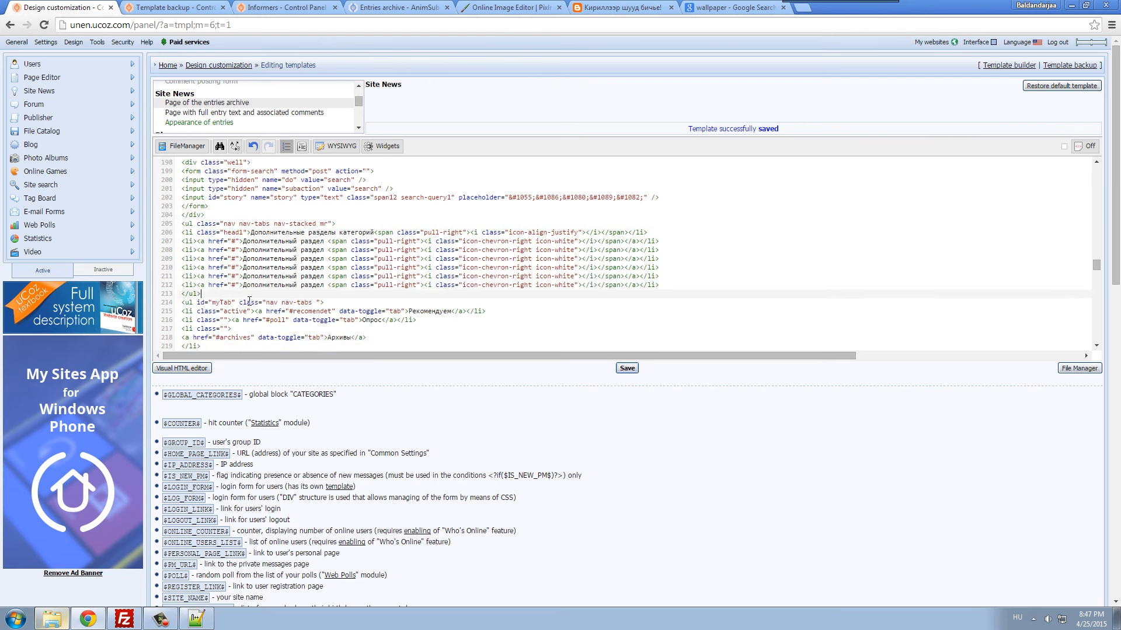
click(629, 371)
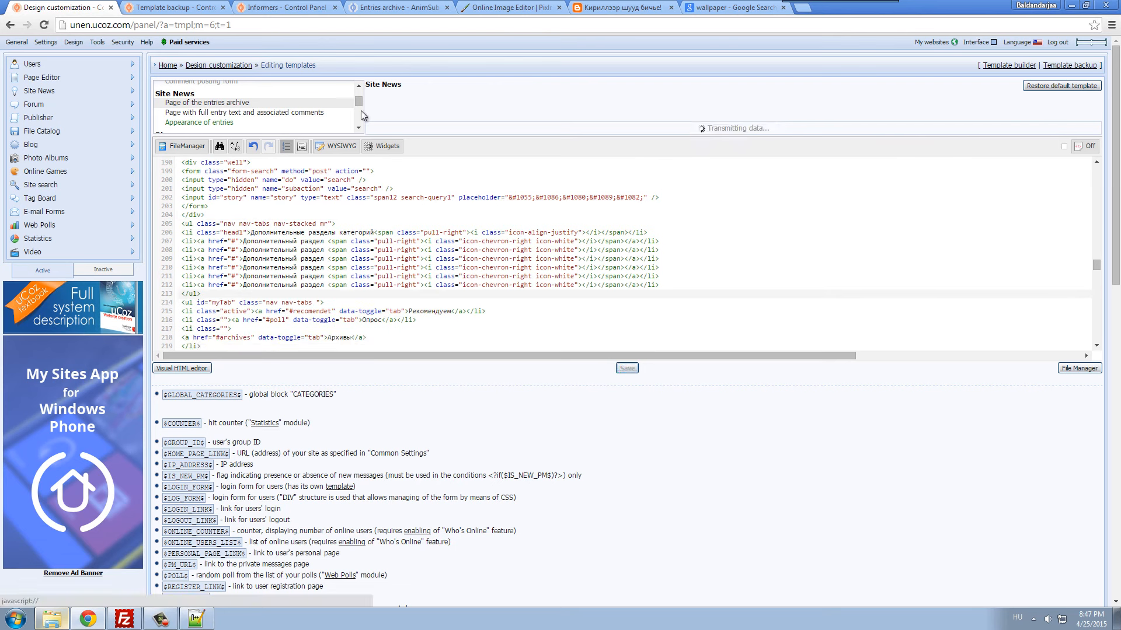
click(376, 8)
key(F5)
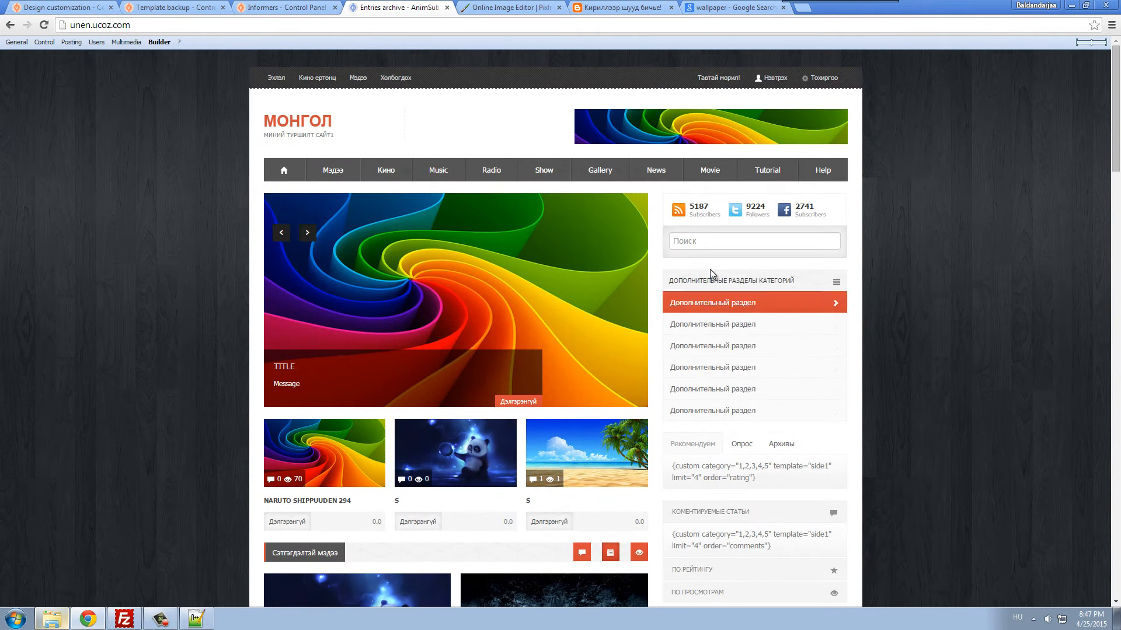
- Write "Үндсэн цэс" in the Cyrillic converter and copy it
click(599, 7)
click(538, 205)
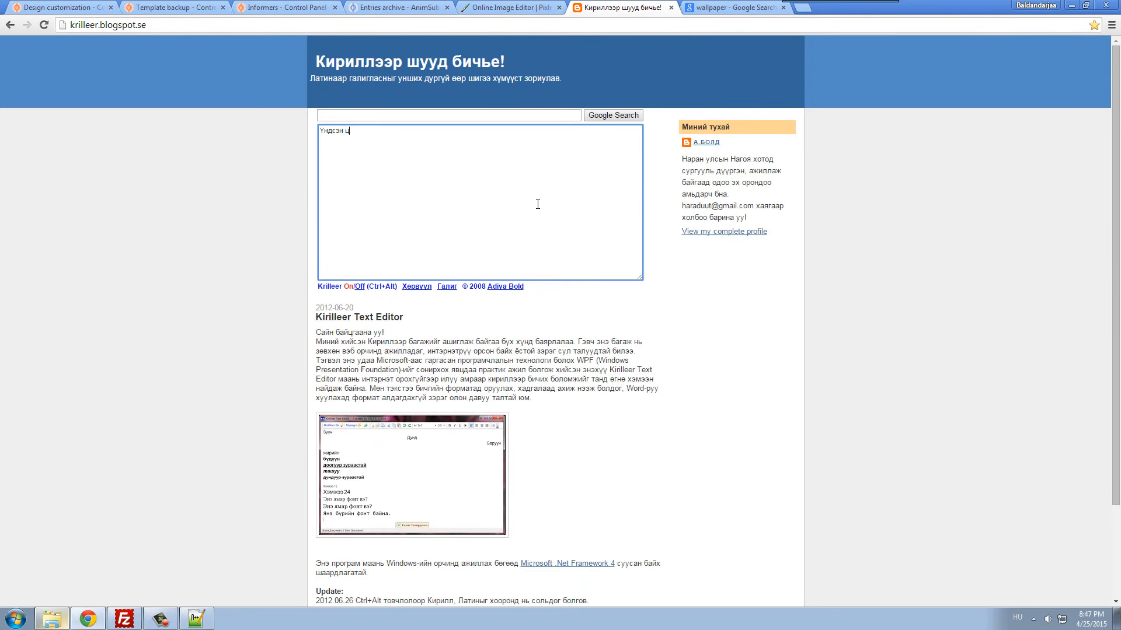
key(ctrl+a)
key(ctrl+c)
- Replace the sidebar heading "Дополнительные разделы категорий" with the copied text, save the template and view the heading on the site
click(69, 9)
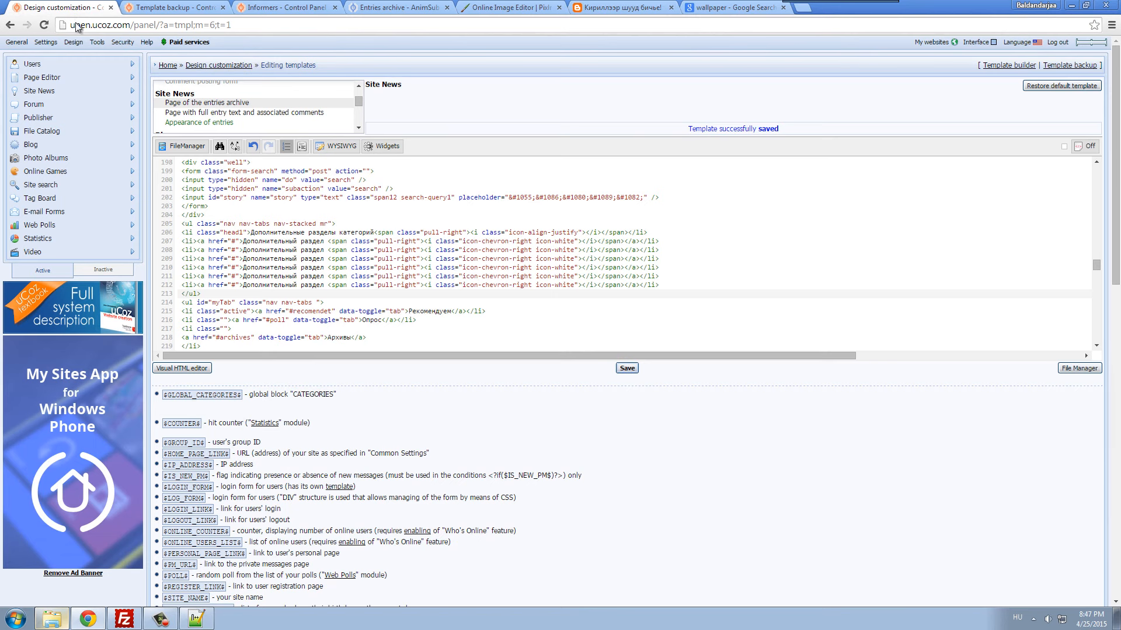
drag(252, 231, 374, 232)
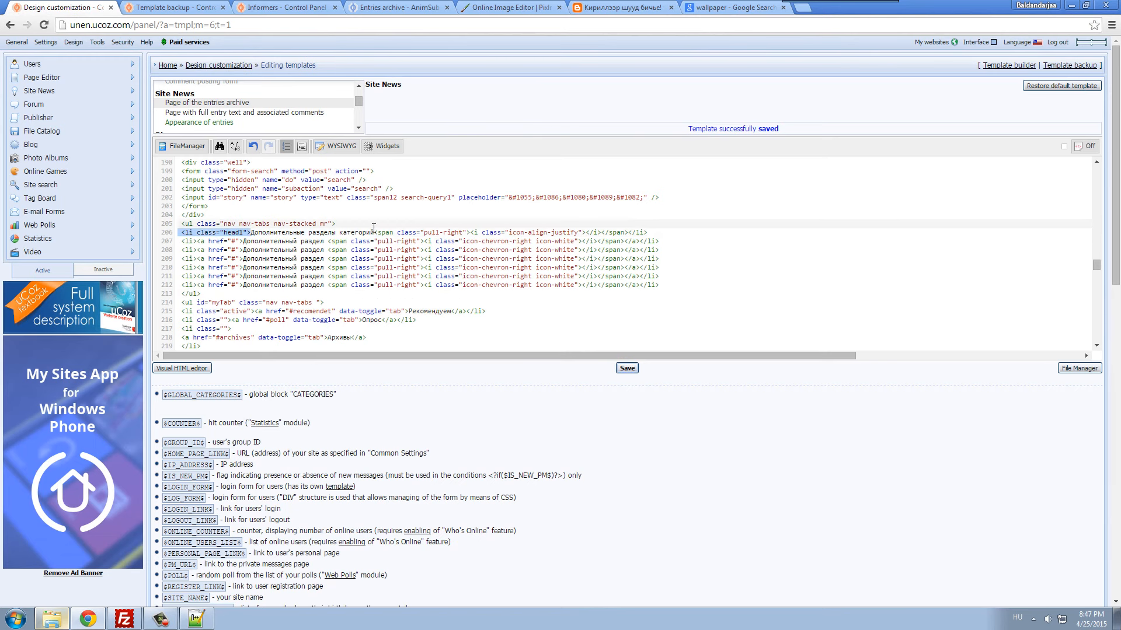
key(ctrl+v)
click(627, 368)
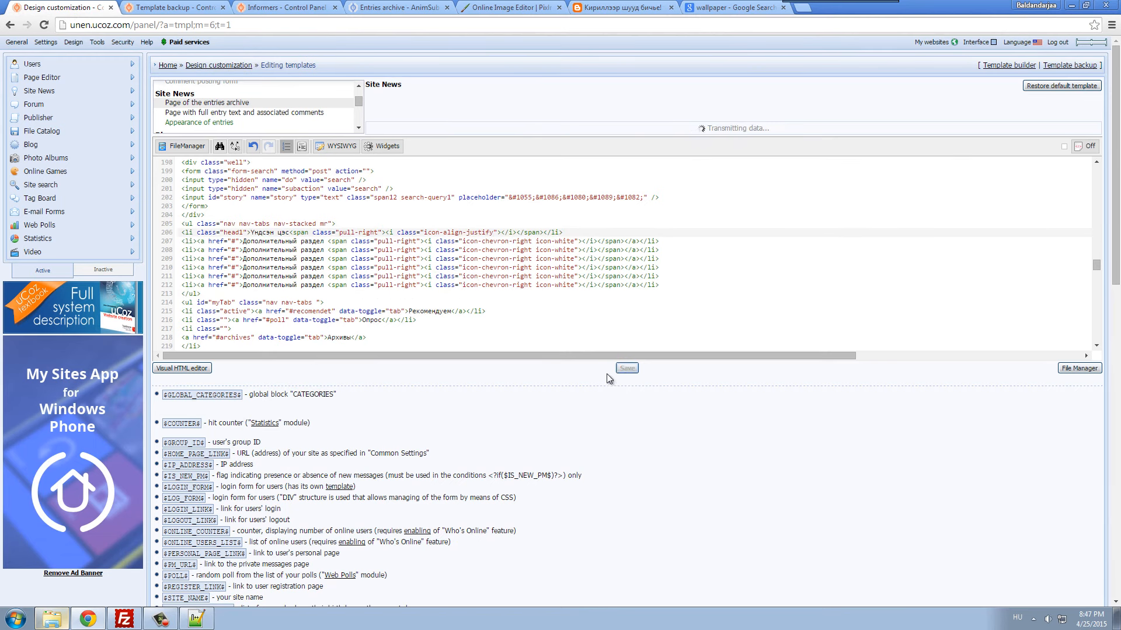
click(546, 9)
click(364, 7)
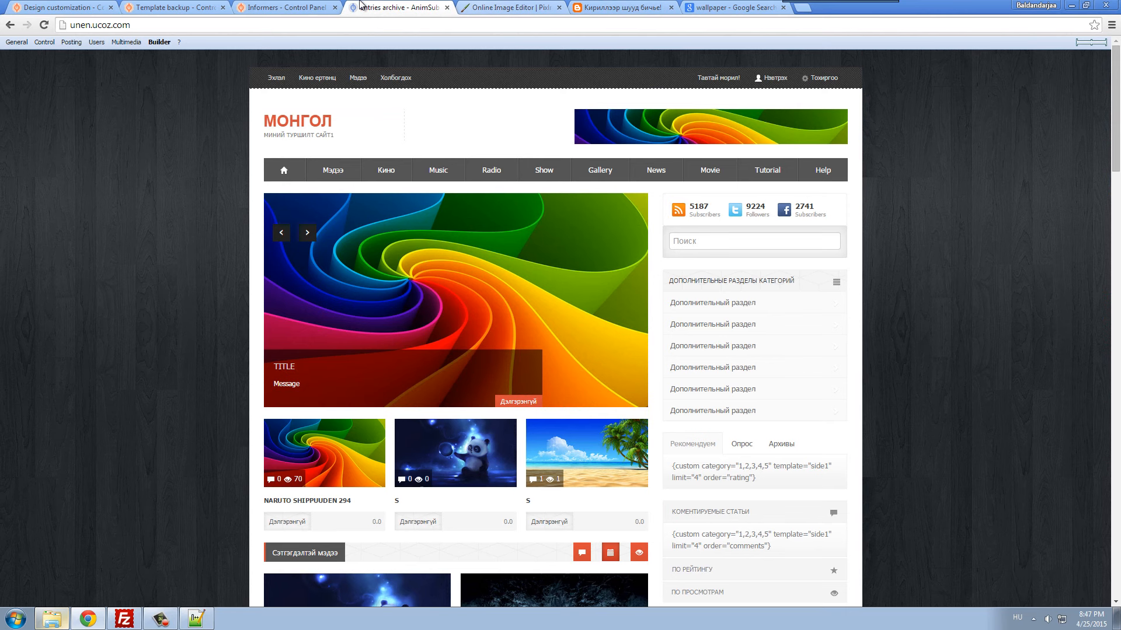
drag(671, 281, 731, 284)
click(732, 284)
- Write "Дугаар 1" in the Cyrillic converter and copy it
click(616, 8)
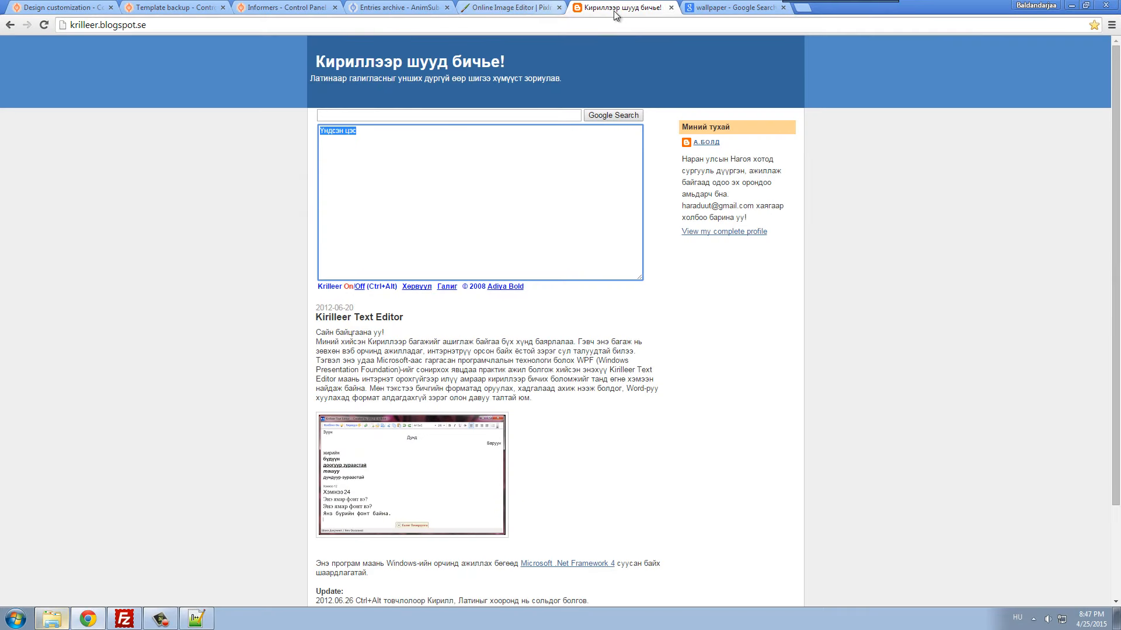
text(Дугаар 1)
key(ctrl+a)
key(ctrl+c)
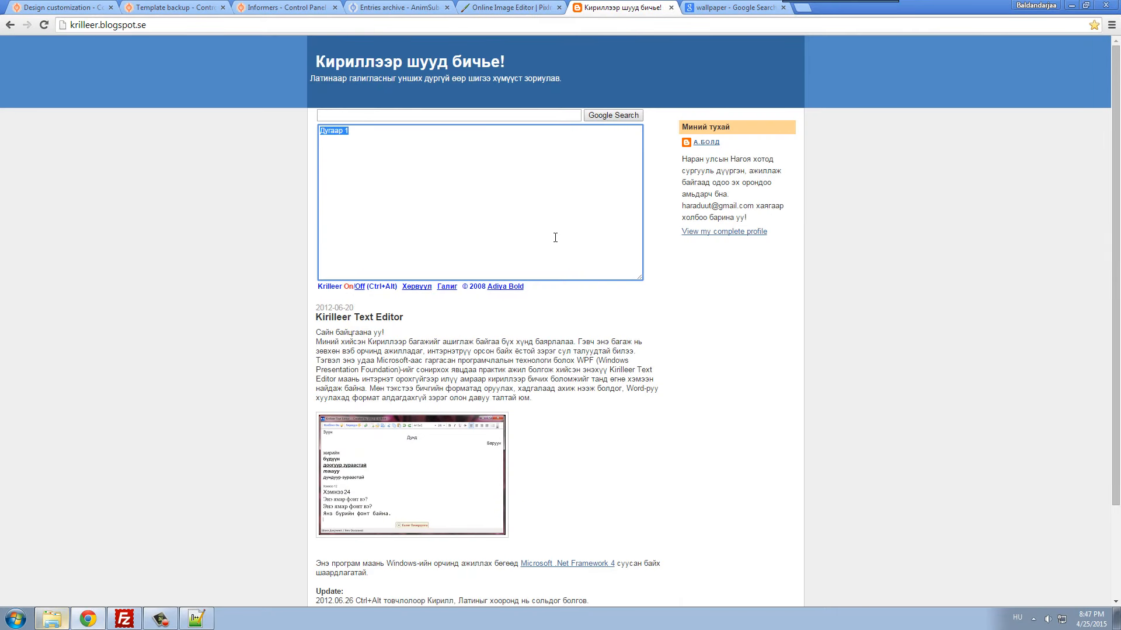
- Rename the first three sidebar menu items "Дугаар 1", "Дугаар 2" and "Дугаар 3" in the template, save it and reload the site
key(ctrl+1)
drag(243, 242, 326, 258)
key(ctrl+v)
key(ctrl+v)
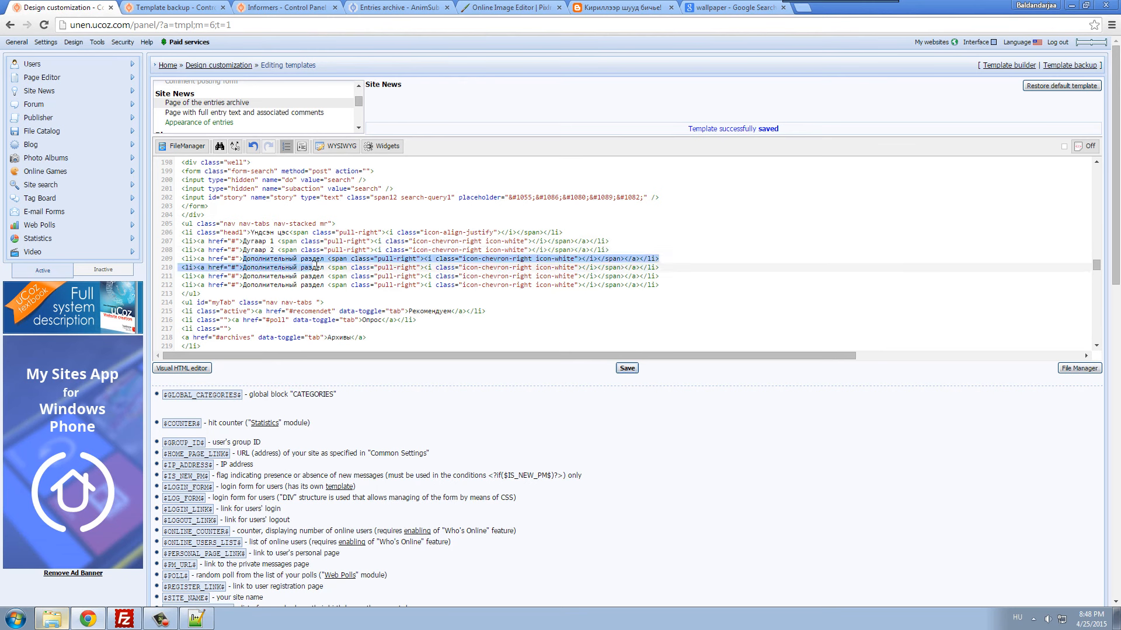
key(ctrl+v)
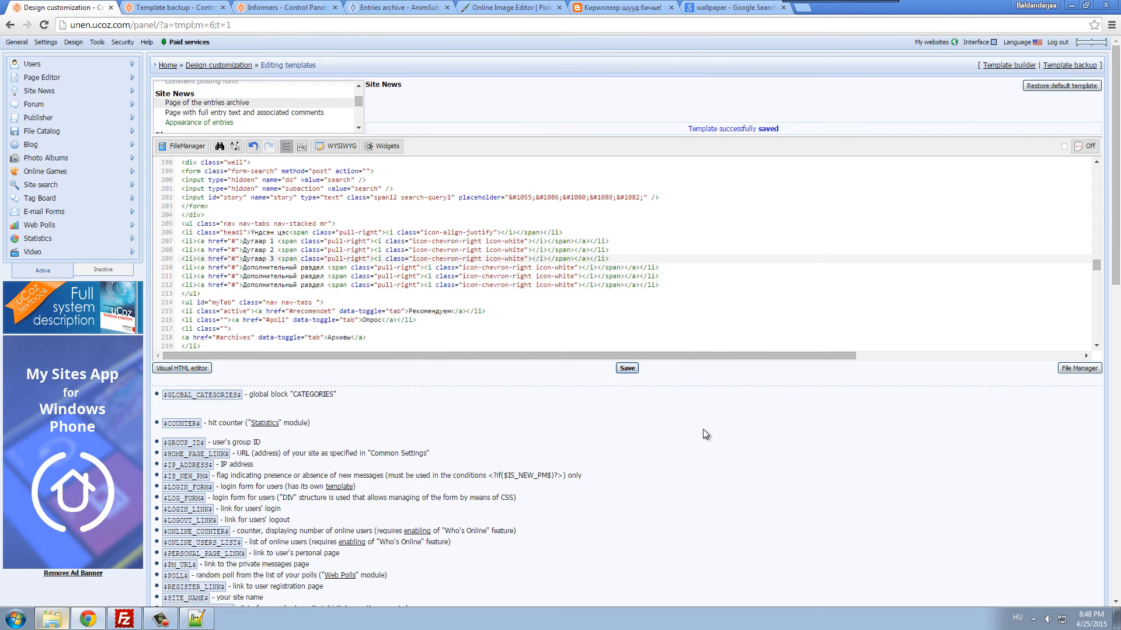
click(383, 5)
key(F5)
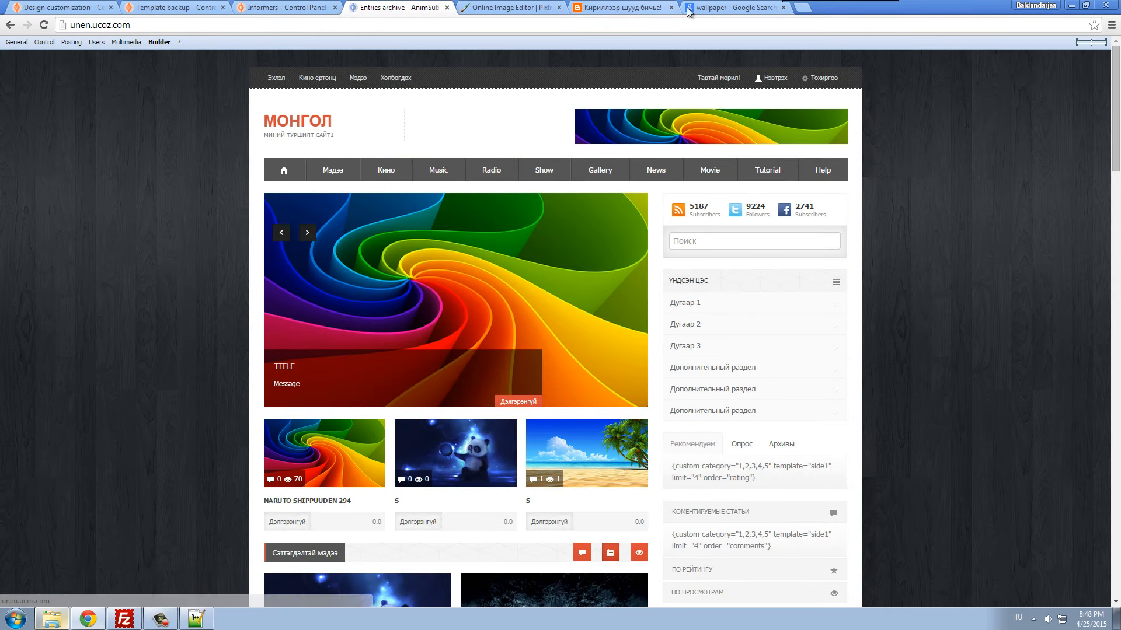
click(618, 7)
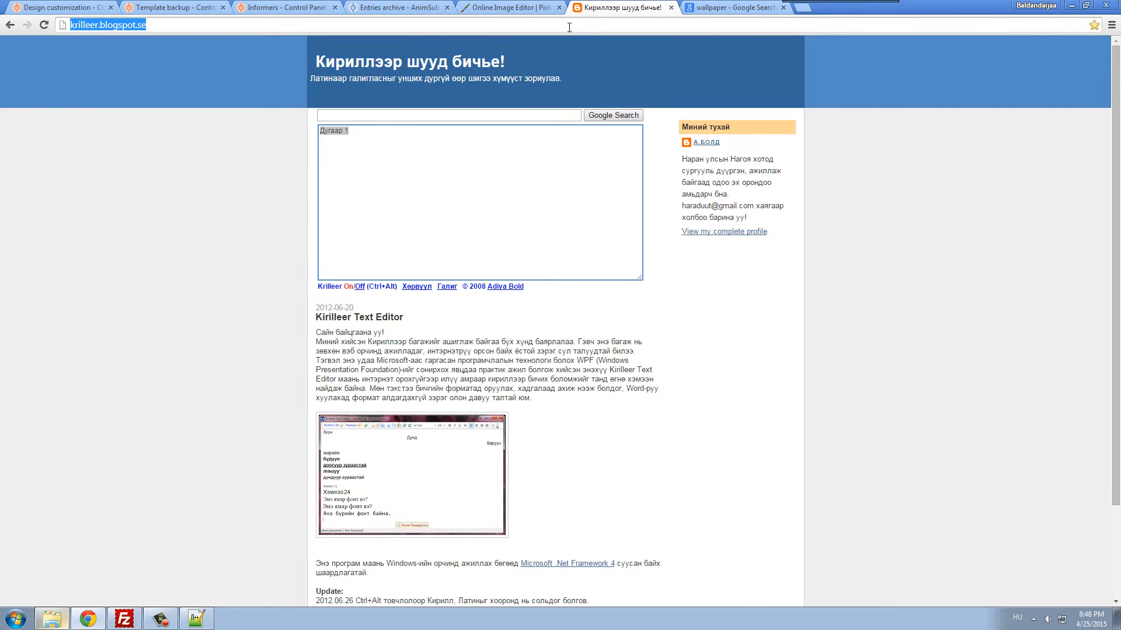
click(360, 5)
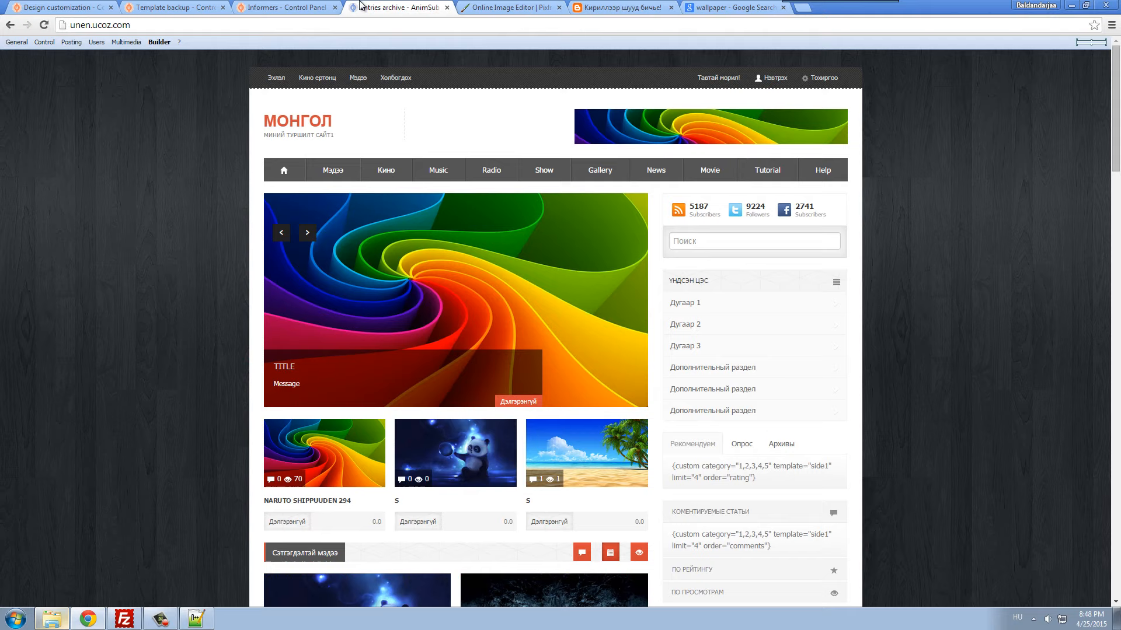
click(615, 5)
key(ctrl+1)
click(234, 242)
key(BackSpace)
text(http://krilleer.blogspot.se/)
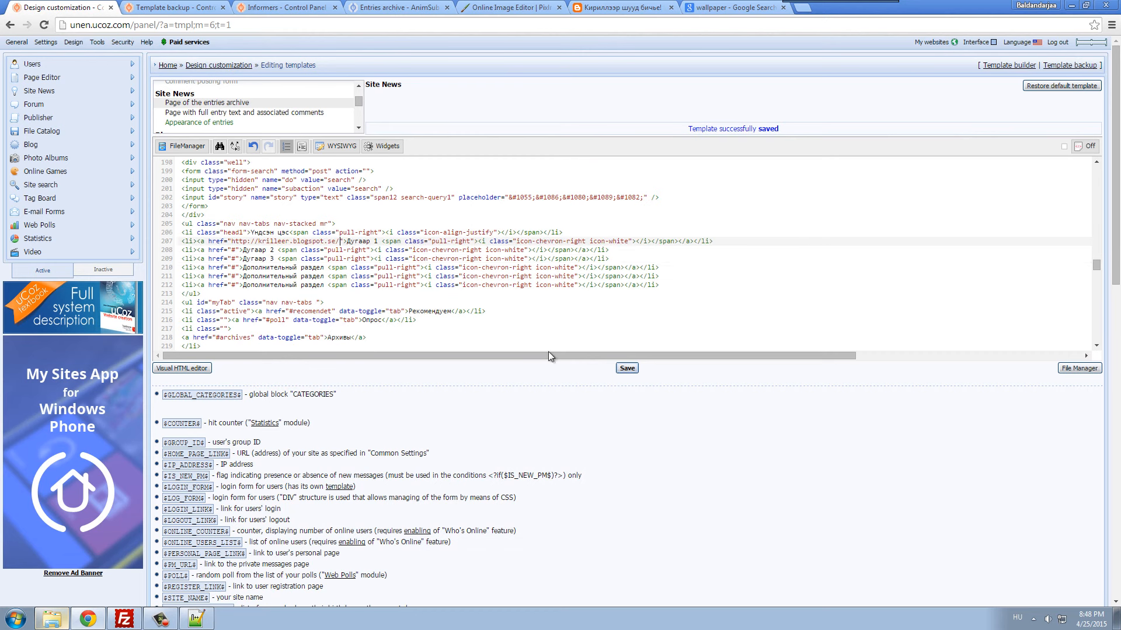
click(627, 368)
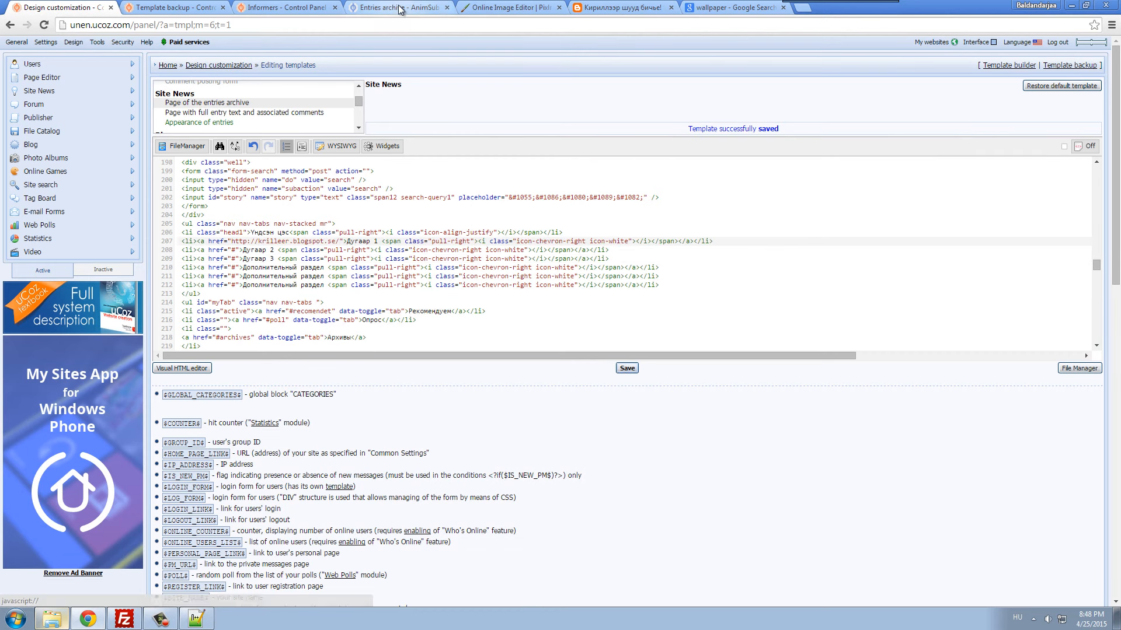
- Reload the site, test where the "Дугаар 1" sidebar link opens, and return to the home page
click(401, 9)
click(478, 6)
click(424, 8)
click(279, 81)
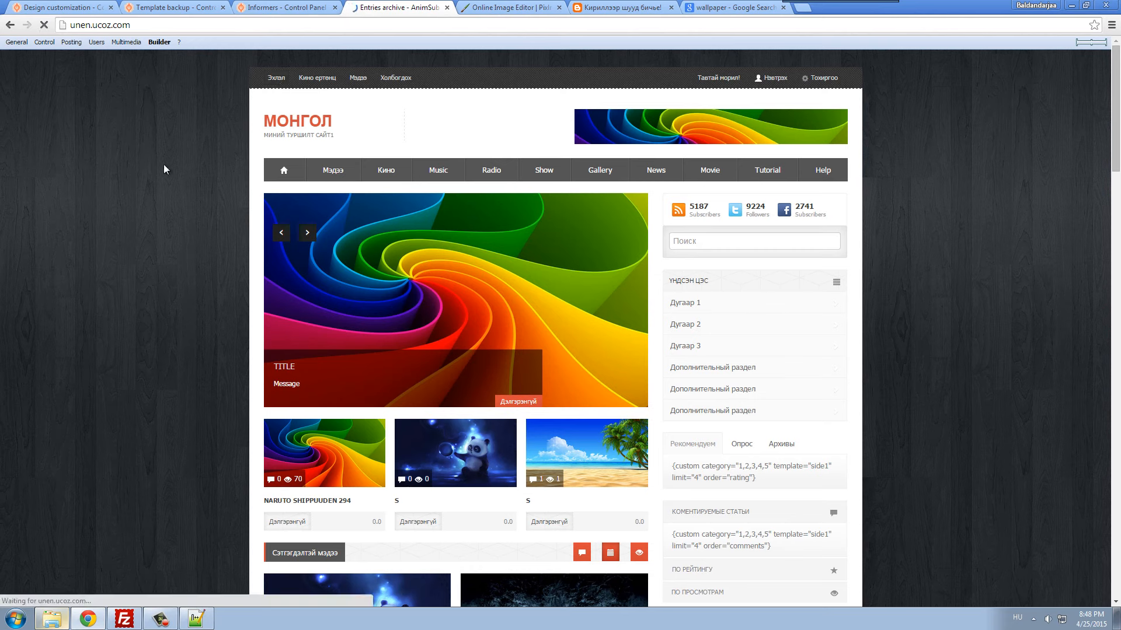
click(686, 310)
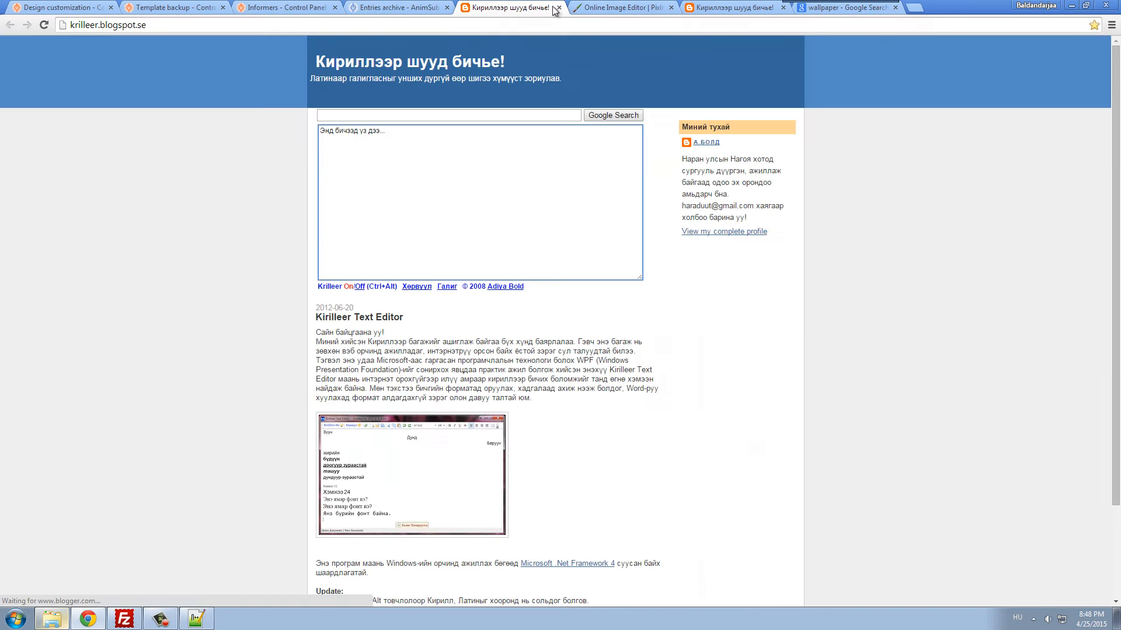
click(559, 7)
click(694, 311)
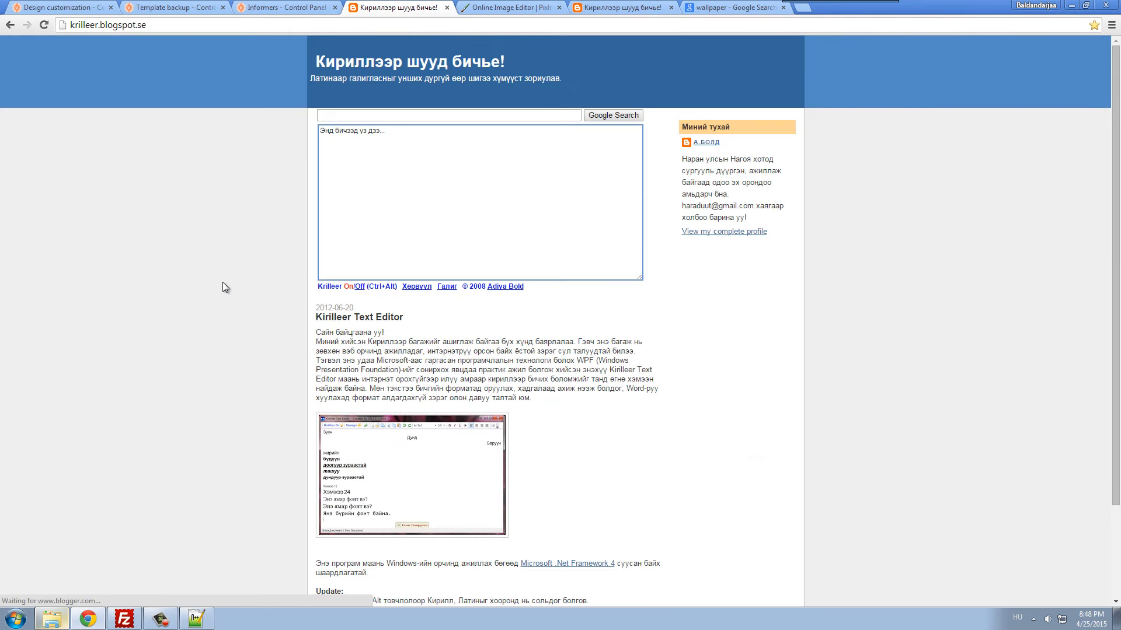
key(alt+Left)
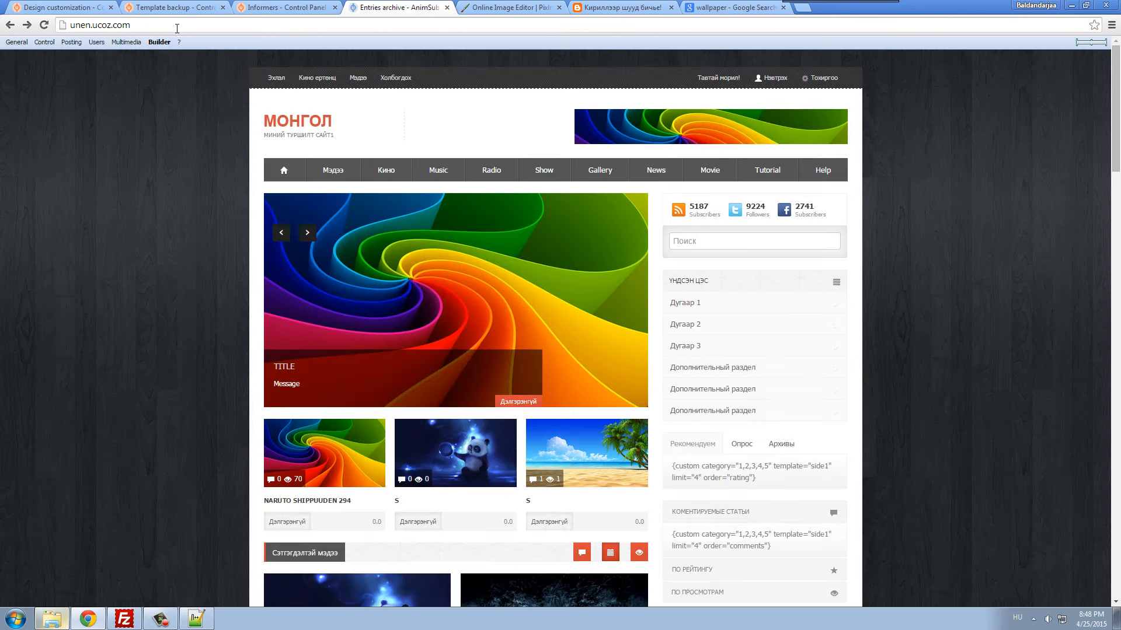
- Add target="_bland" after the address in the "Дугаар 1" link of the template
key(ctrl+shift+Tab)
key(ctrl+shift+Tab)
key(ctrl+shift+Tab)
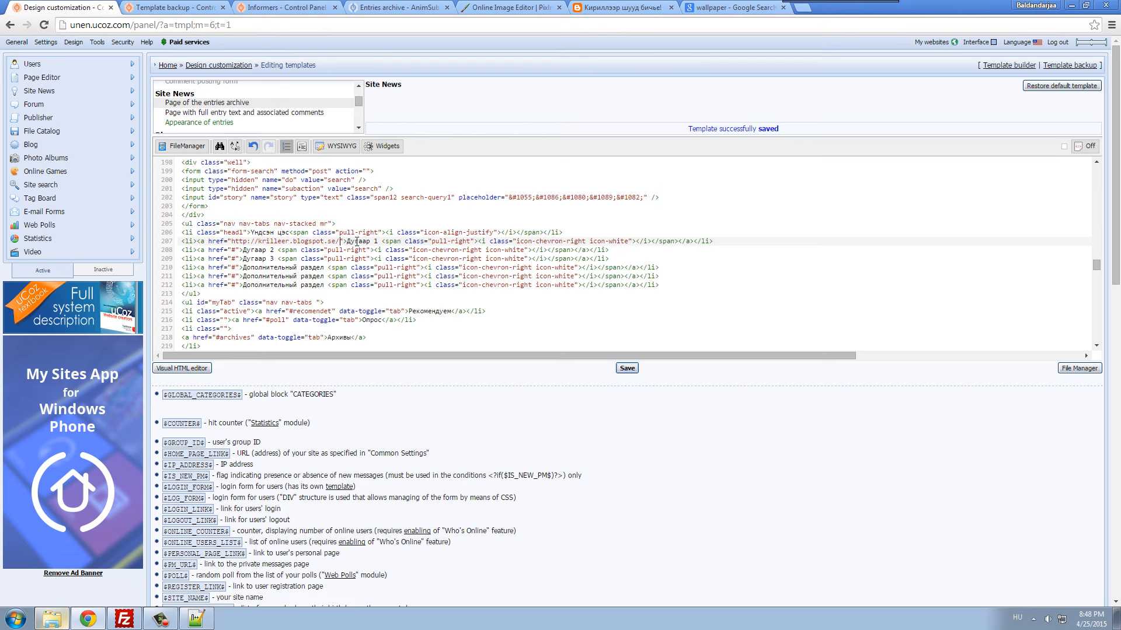
text(target)
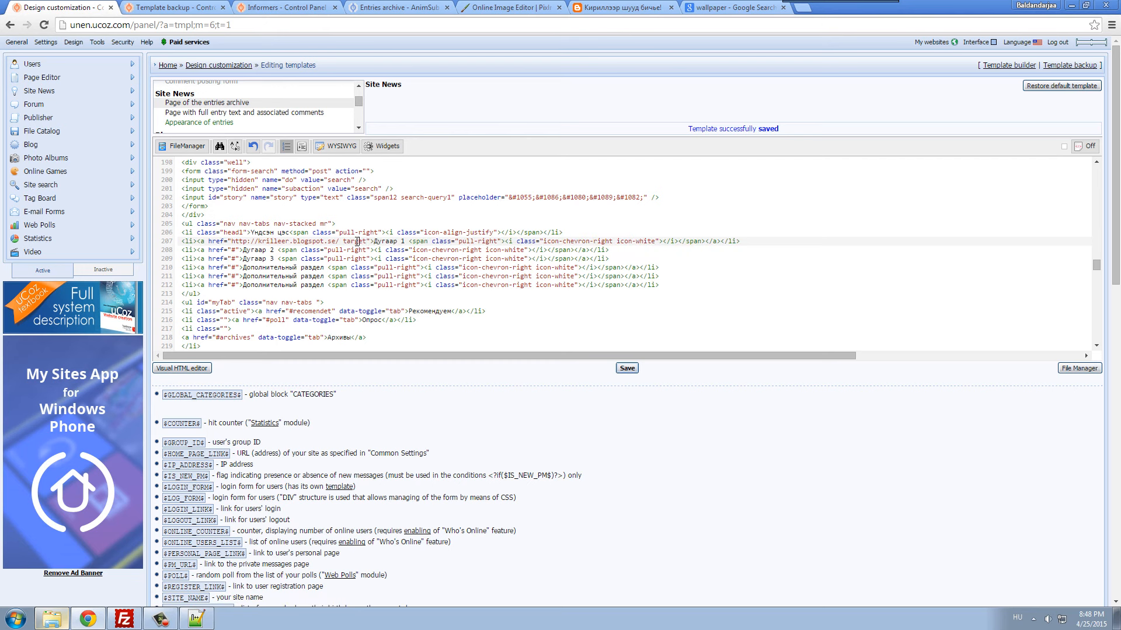
text(=)
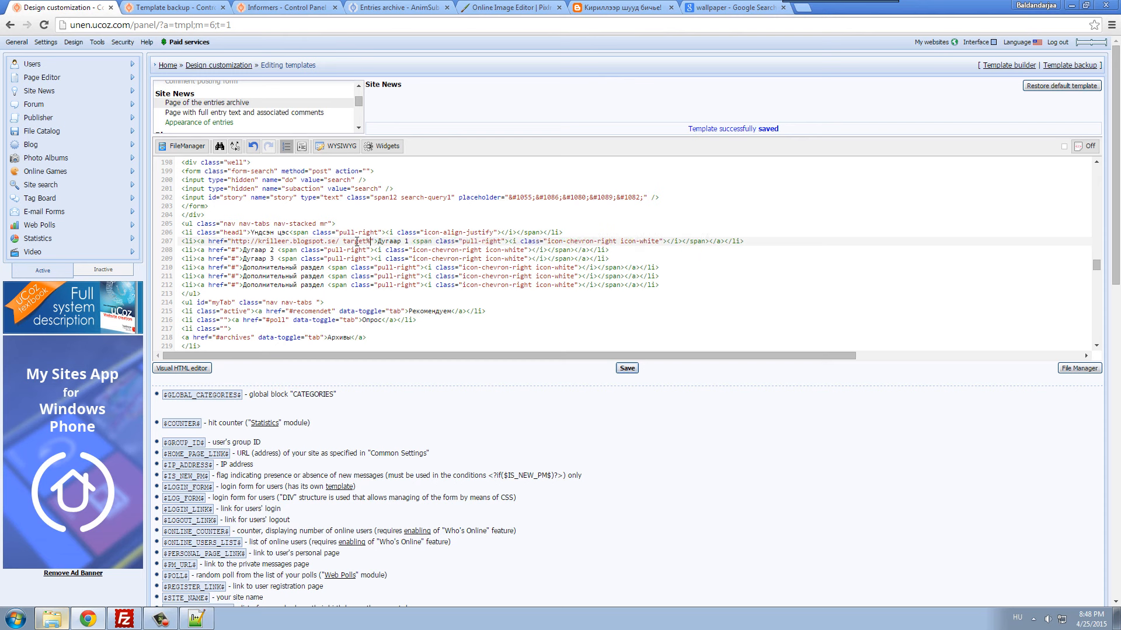
key(BackSpace)
text(/)
key(BackSpace)
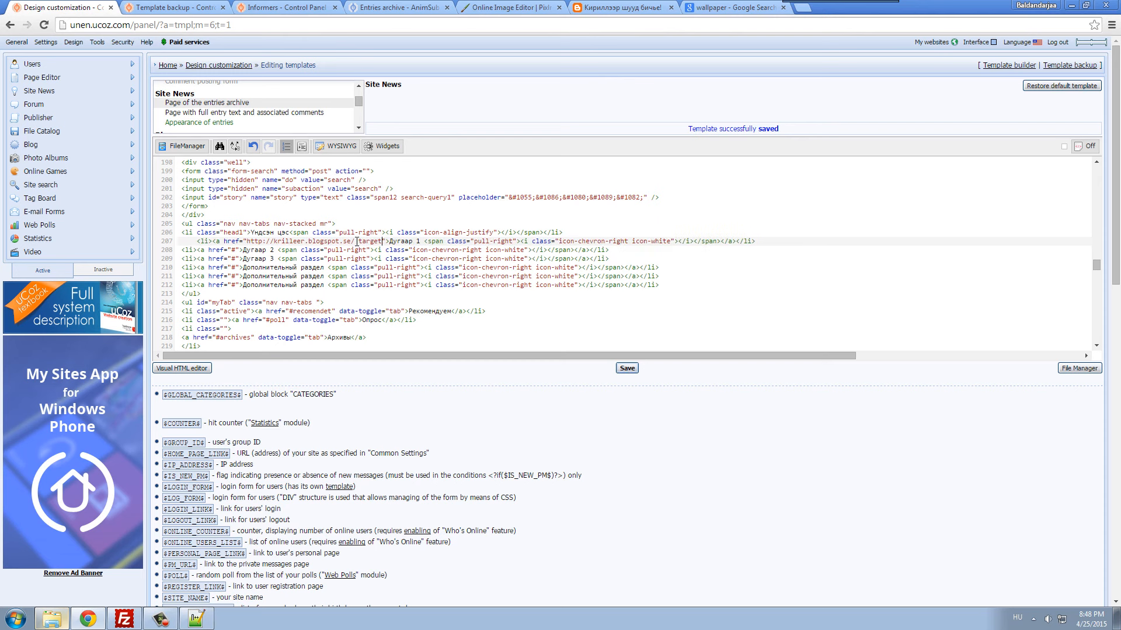
text(="")
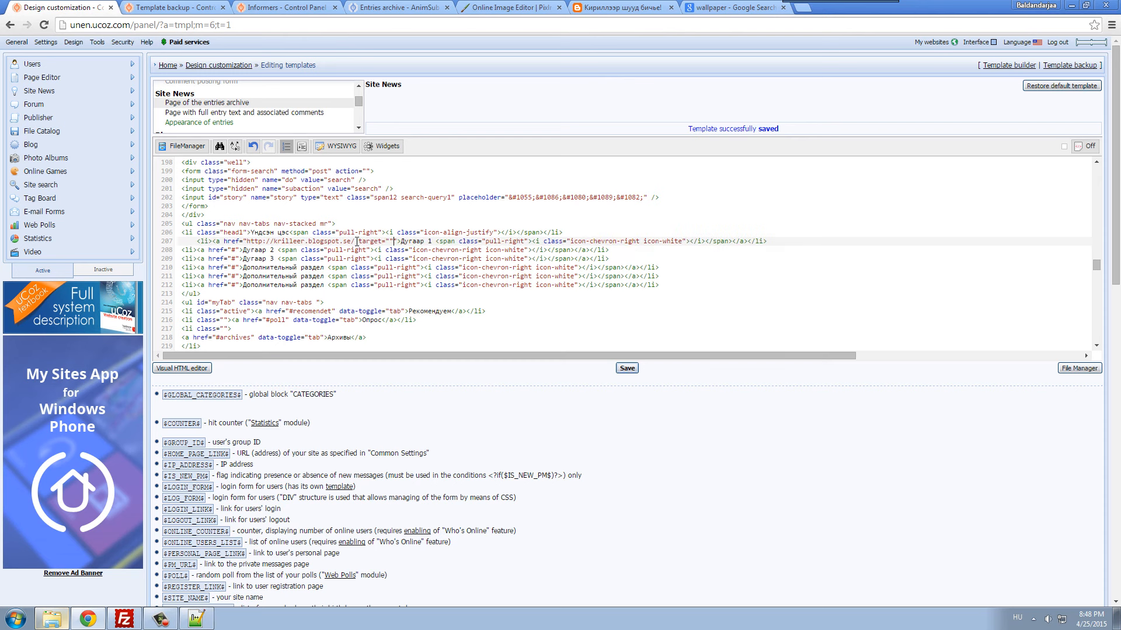
text(_blan)
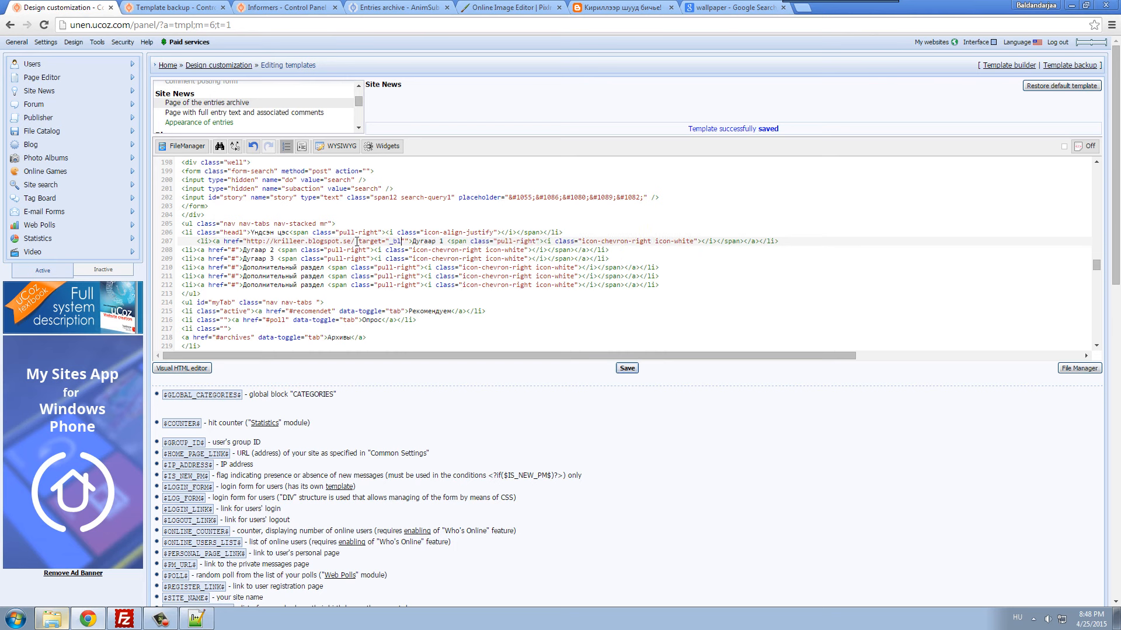
text(d)
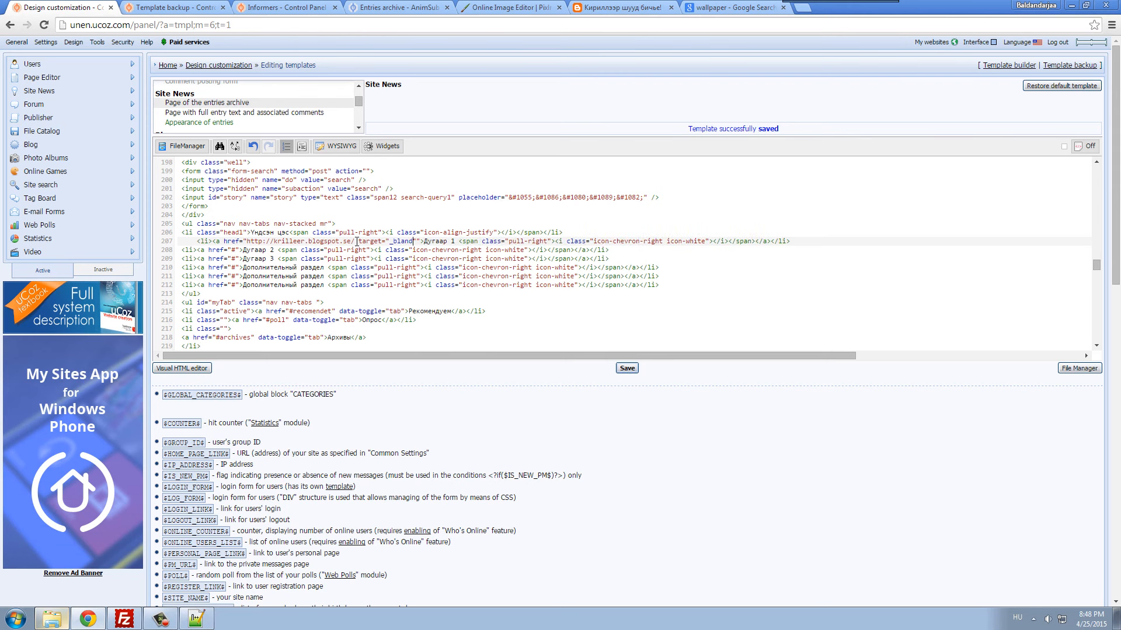
key(Delete)
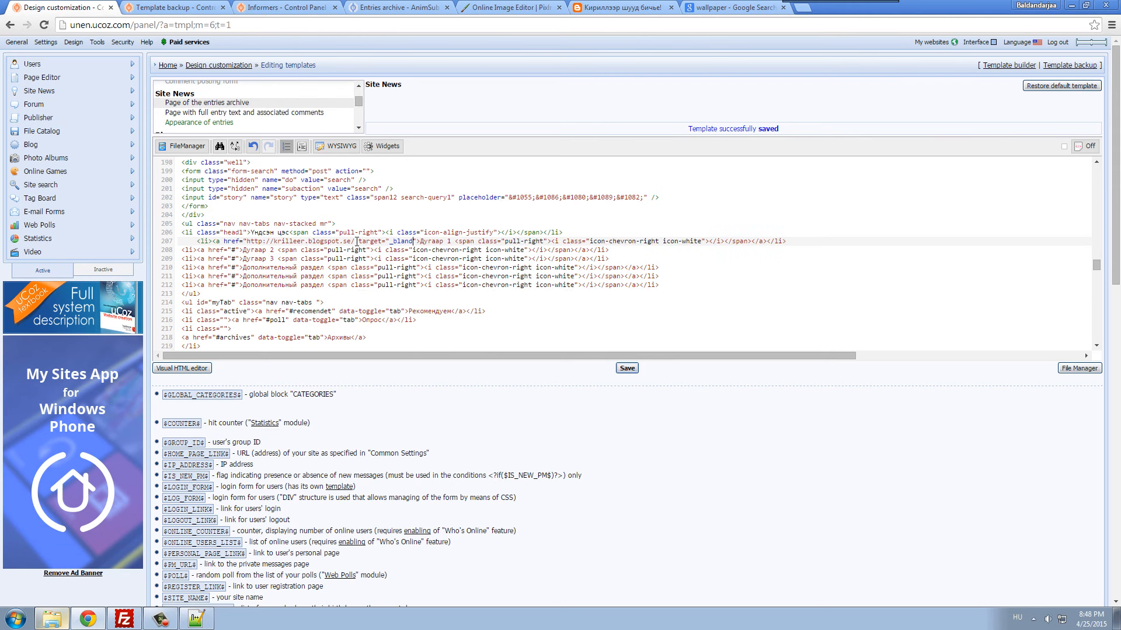
- Follow the "Дугаар 1" link on the site with its target attribute added, and go back
click(398, 8)
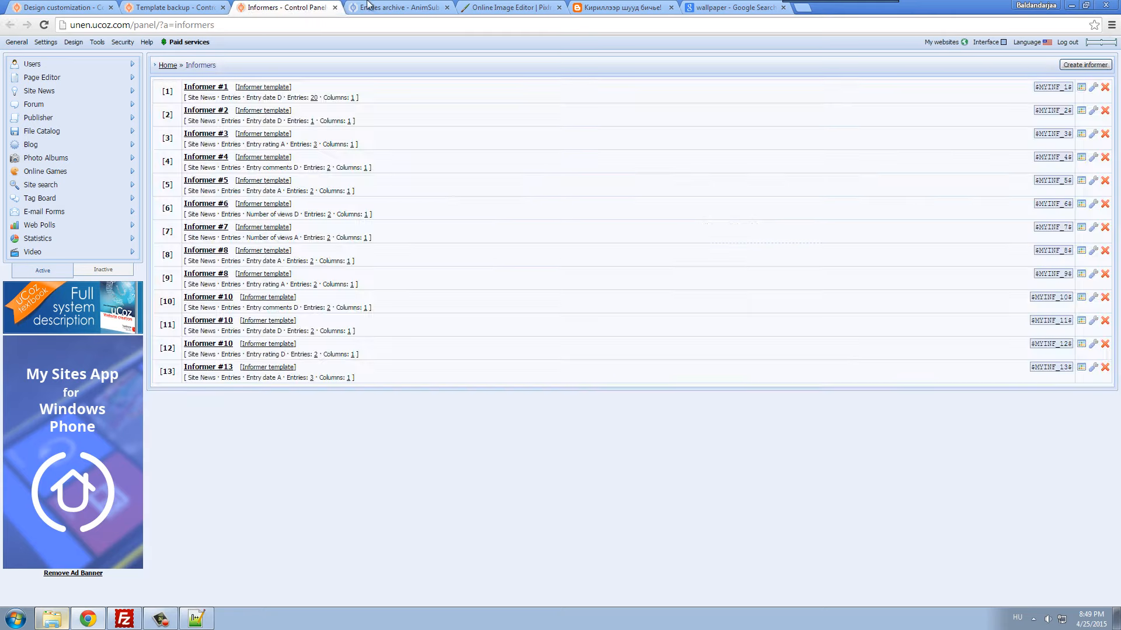
click(695, 312)
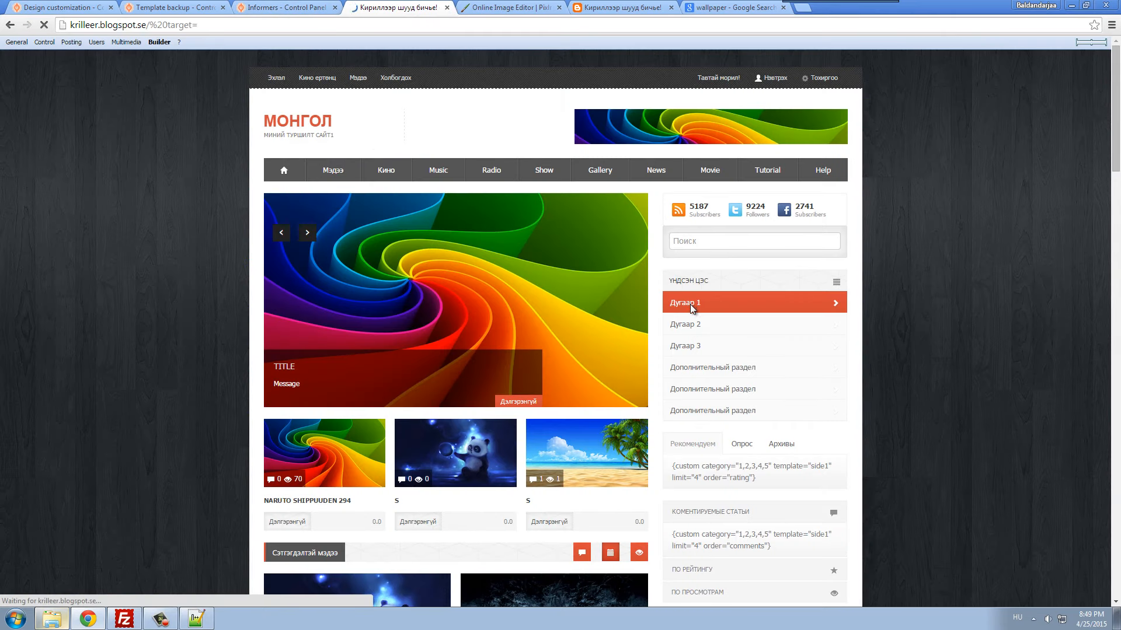
click(5, 25)
- Open the bookmarked W3Schools site in a new tab and read the target attribute section of its HTML Links tutorial
click(803, 8)
click(423, 47)
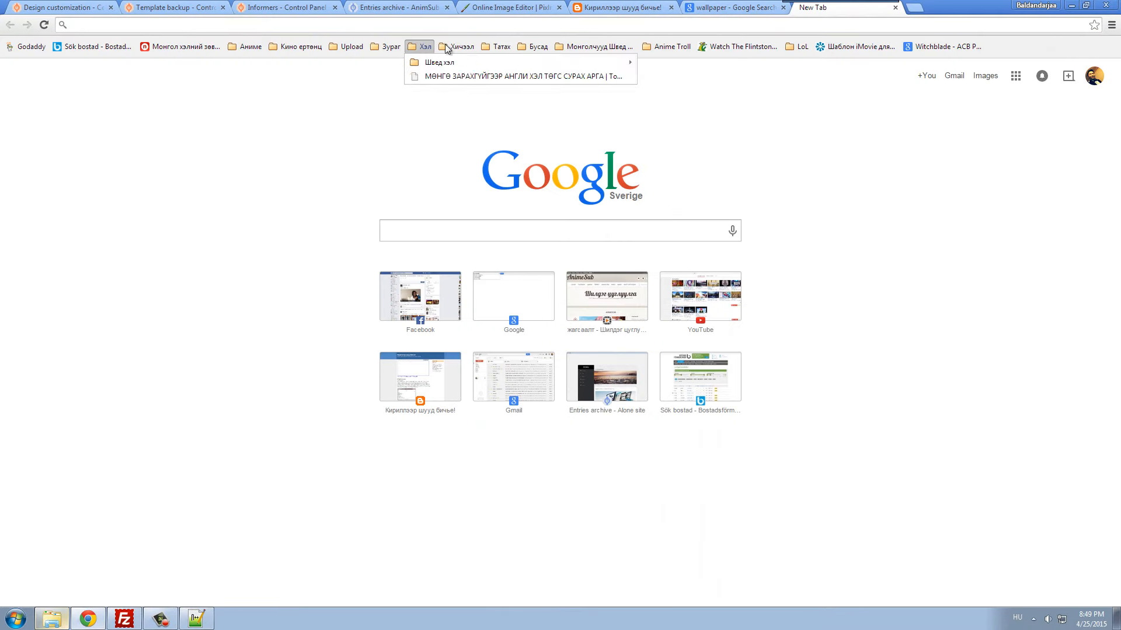
mouse_move(449, 49)
mouse_move(494, 82)
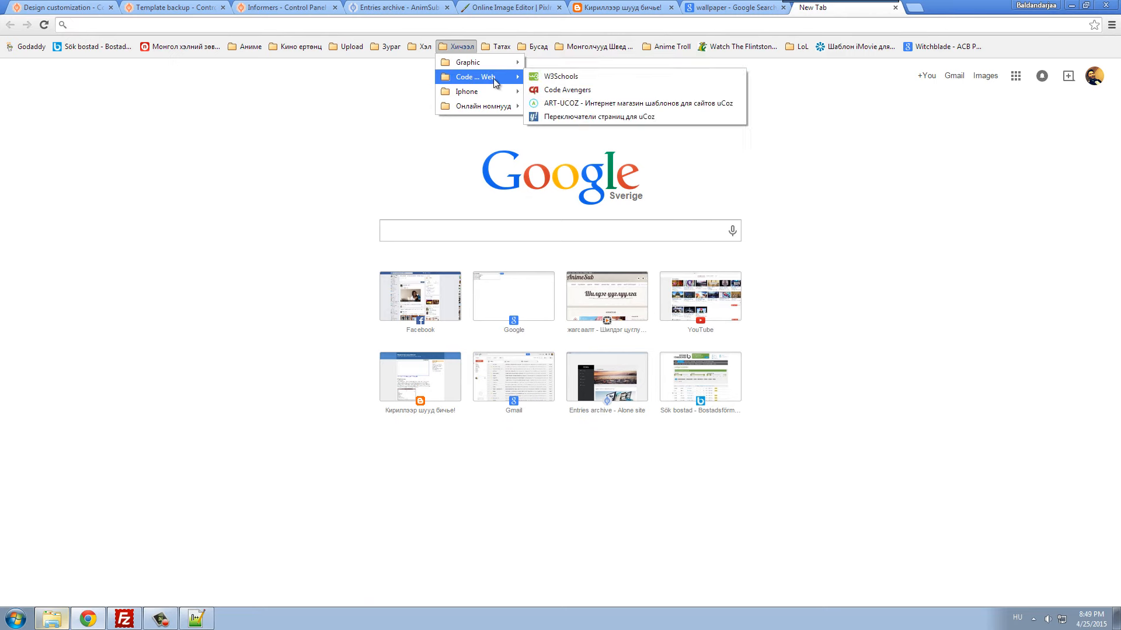
click(559, 77)
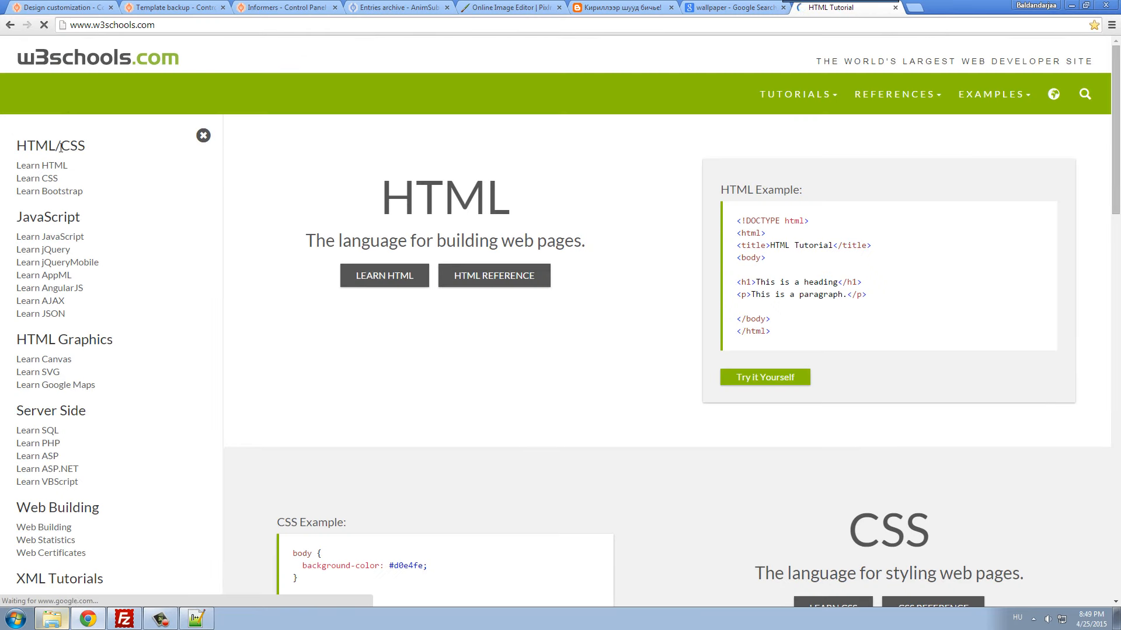
click(26, 168)
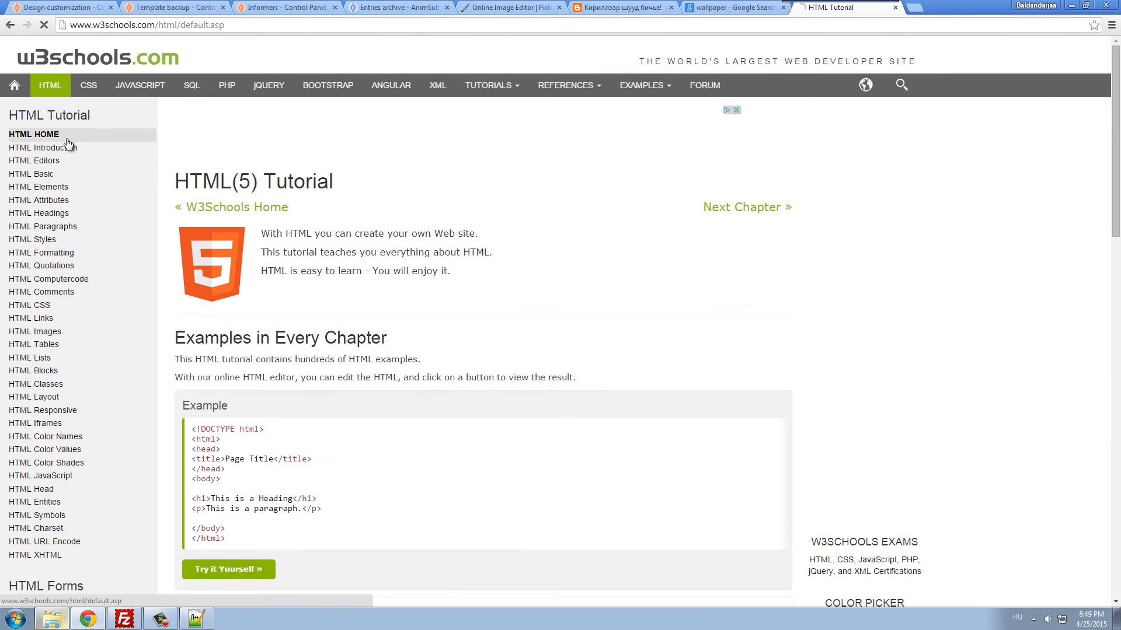
click(64, 319)
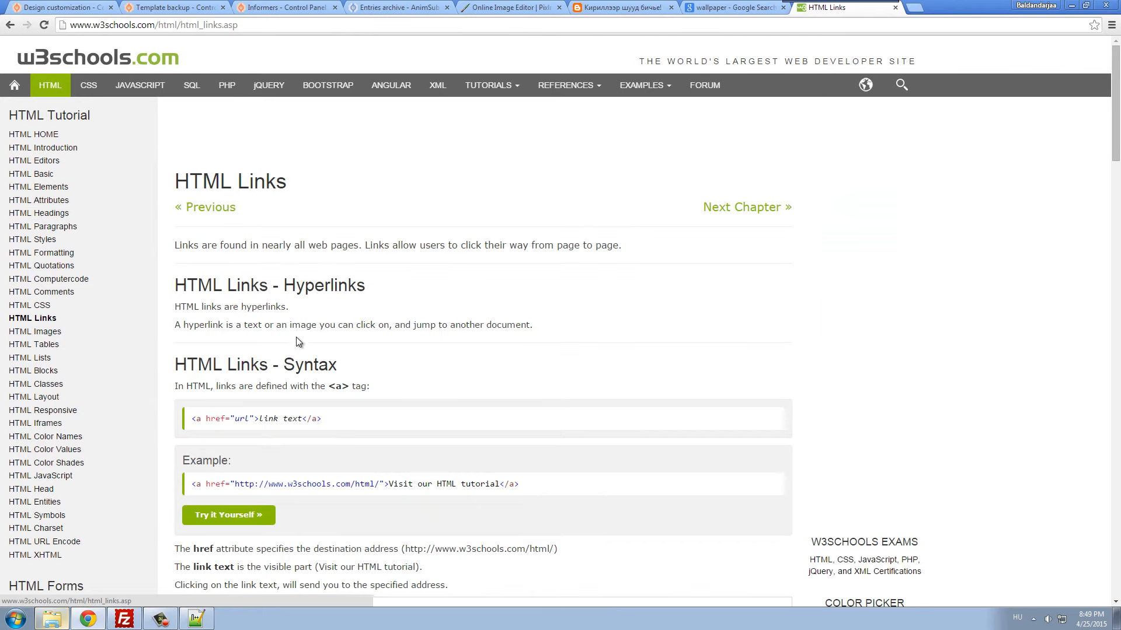
scroll(449, 405, down, 4)
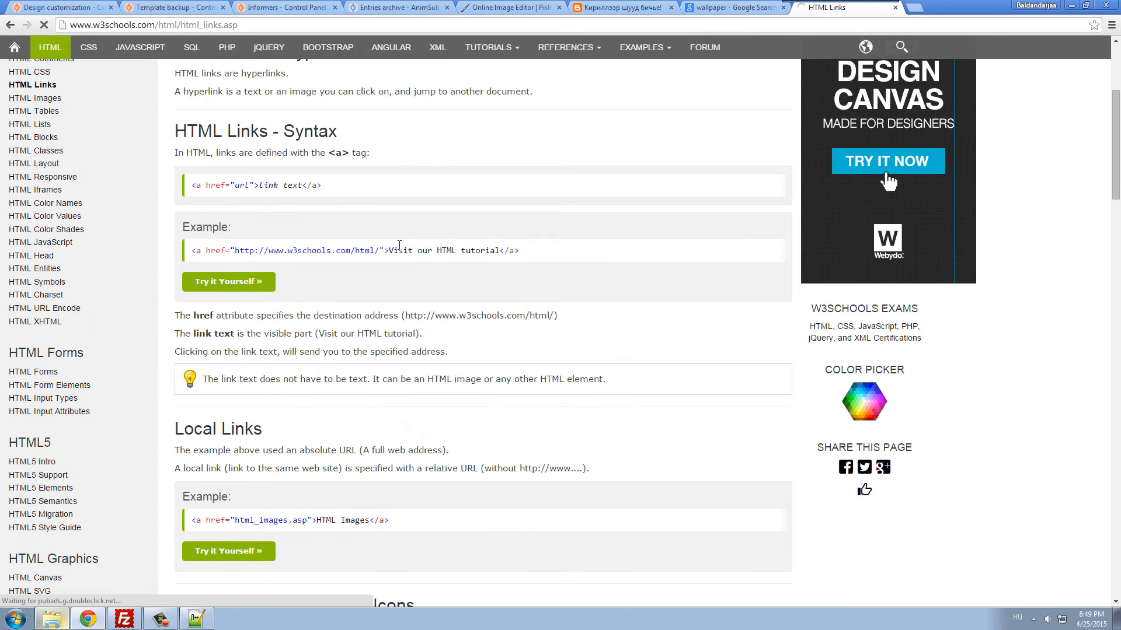
scroll(396, 448, down, 6)
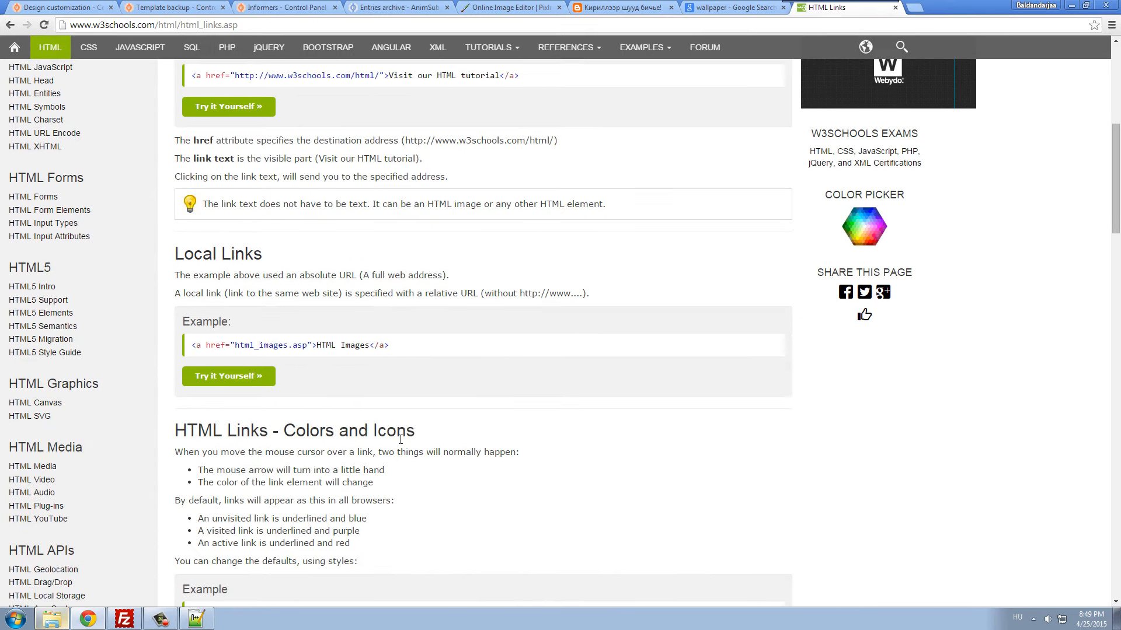
scroll(401, 446, down, 5)
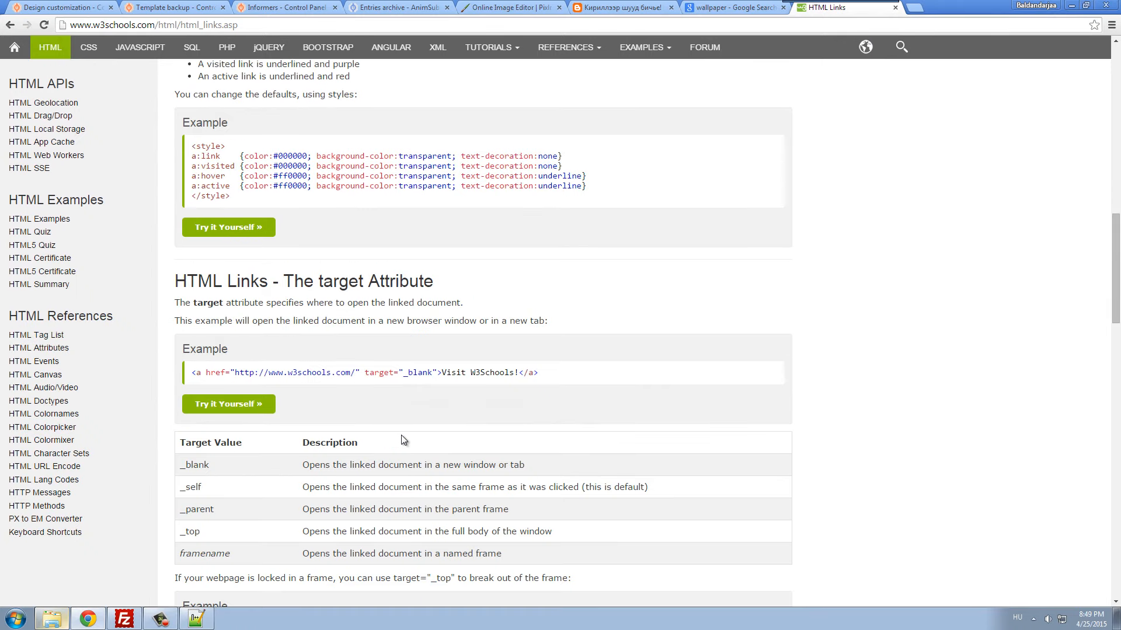
- Correct the target value of the "Дугаар 1" link to "_blank" in the template and save it
click(257, 3)
click(183, 3)
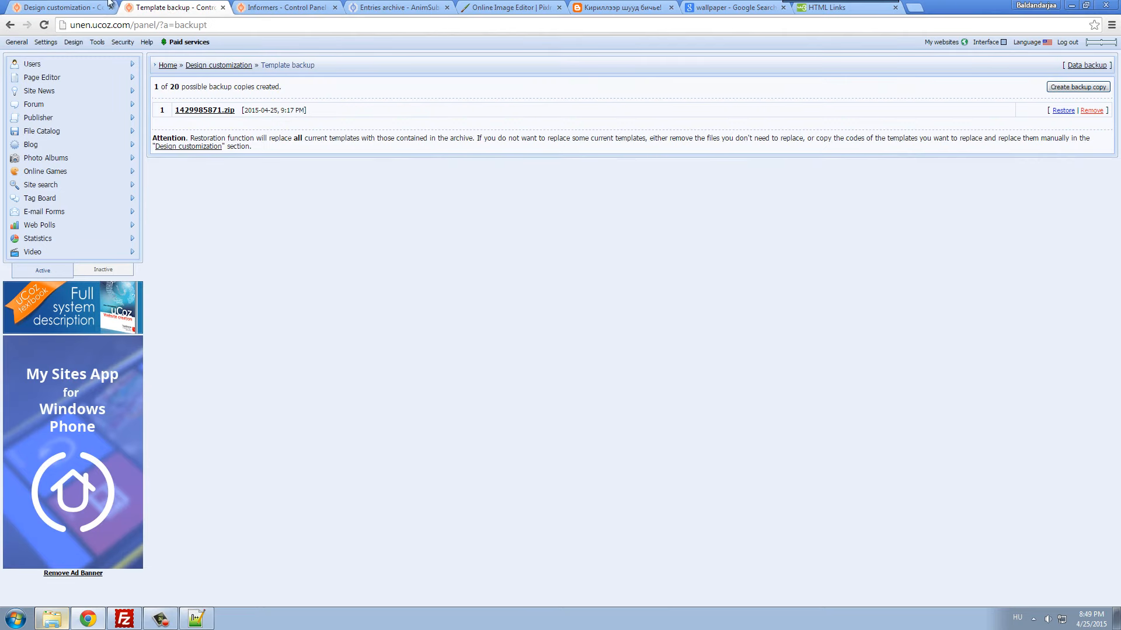
click(108, 3)
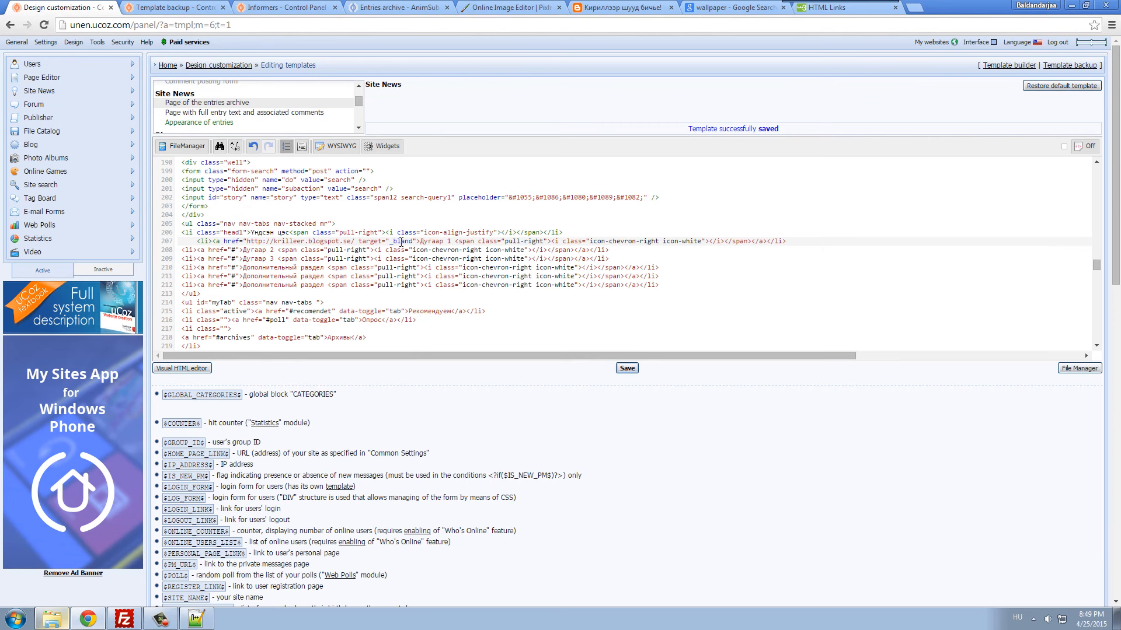
key(Delete)
text(k)
click(627, 368)
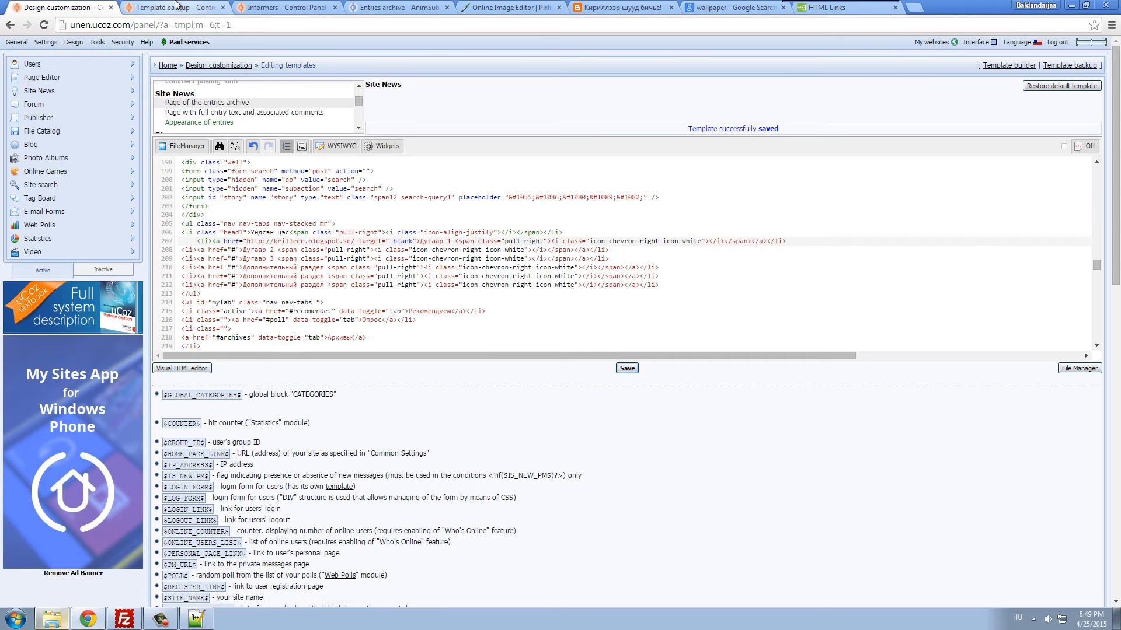
- Test the "Дугаар 1" link on the site with the corrected "_blank" value and go back
click(380, 6)
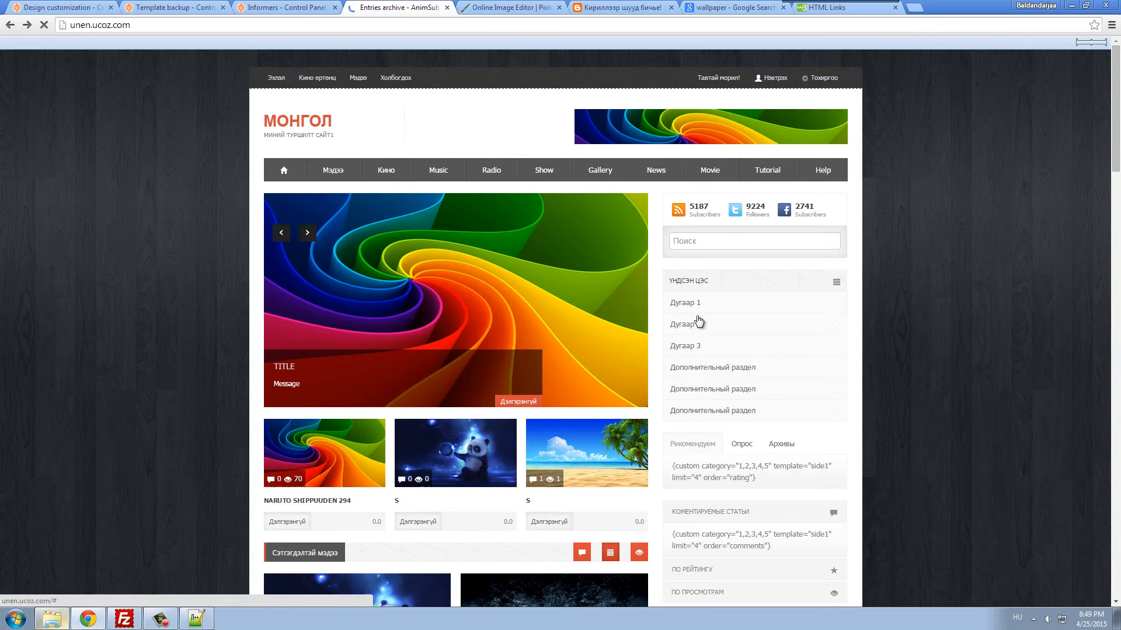
click(697, 309)
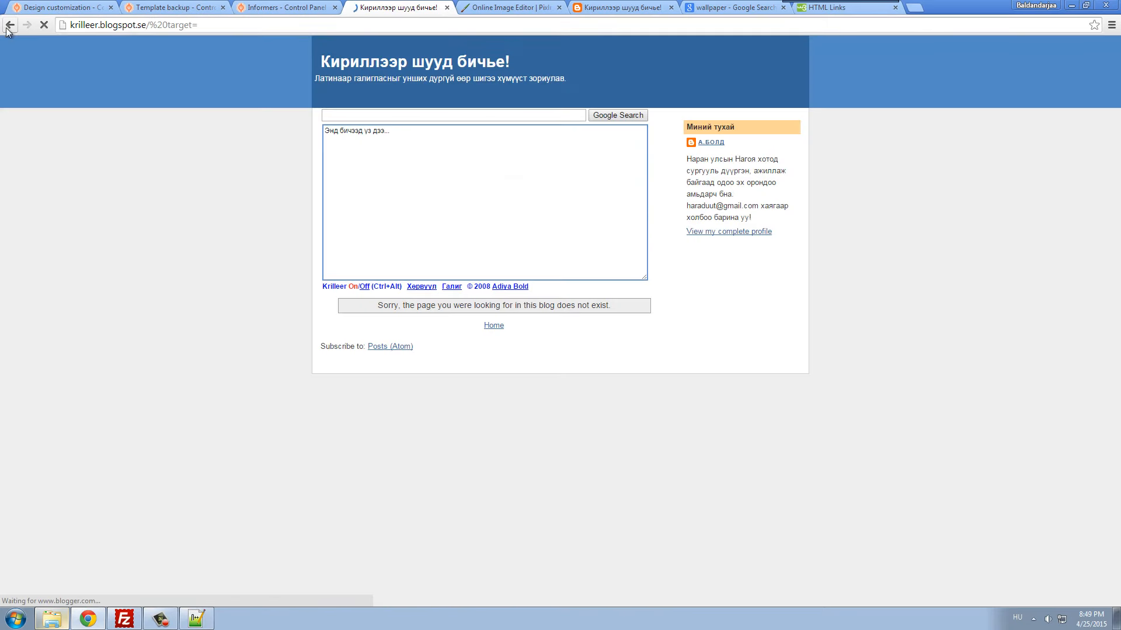
click(8, 24)
- Compare the link with the W3Schools target example, add the missing closing quote after the "Дугаар 1" address, and save the template
click(81, 12)
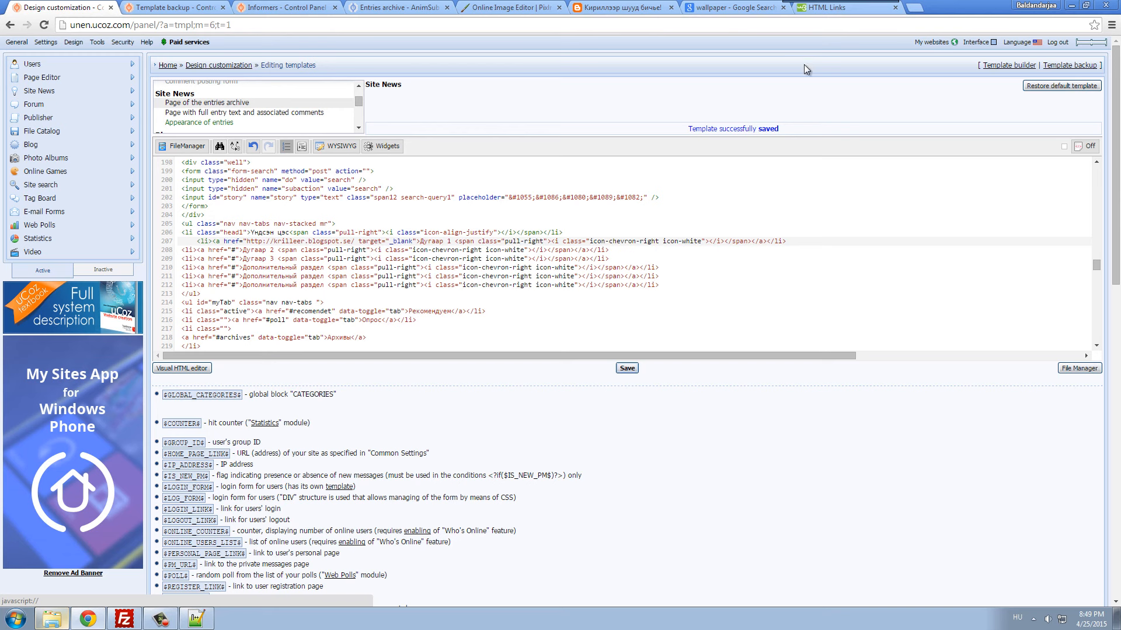
click(834, 8)
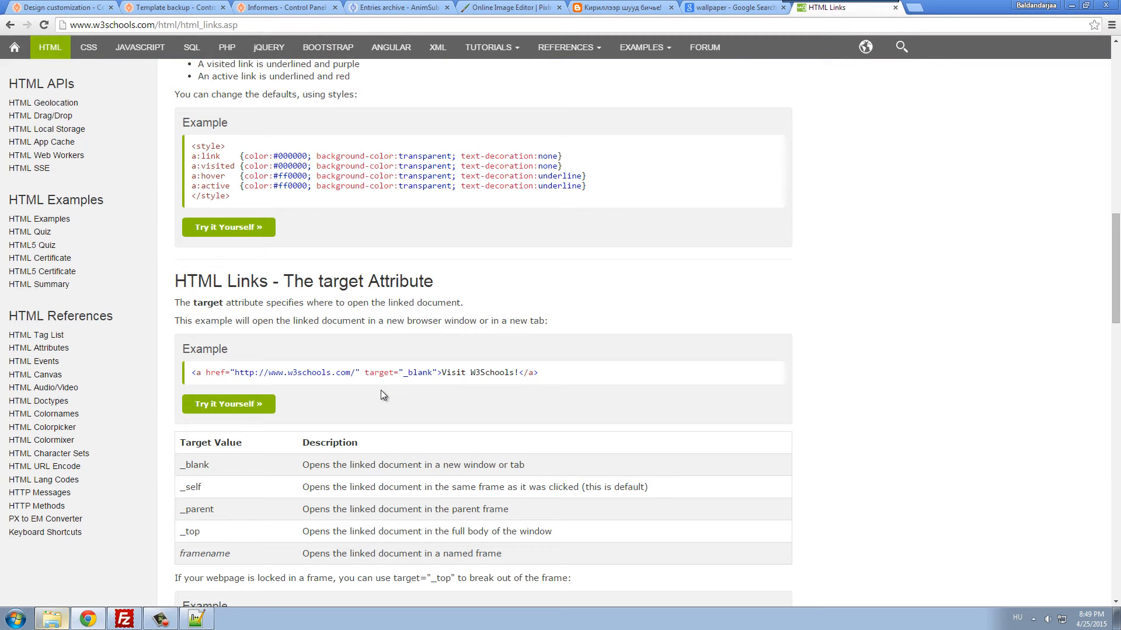
click(75, 7)
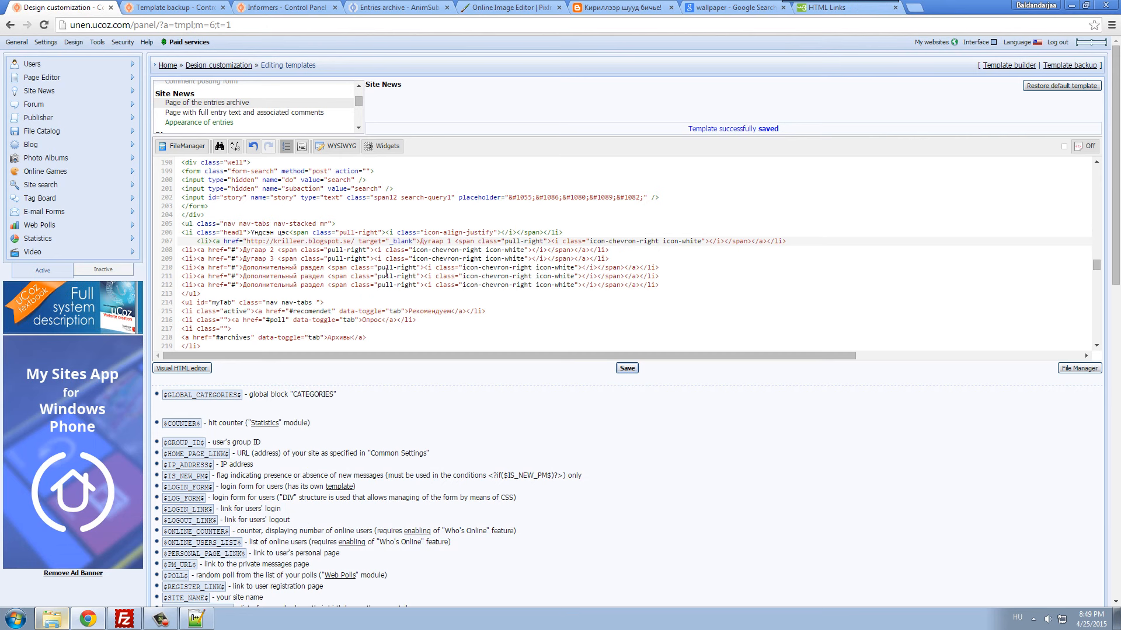
text(")
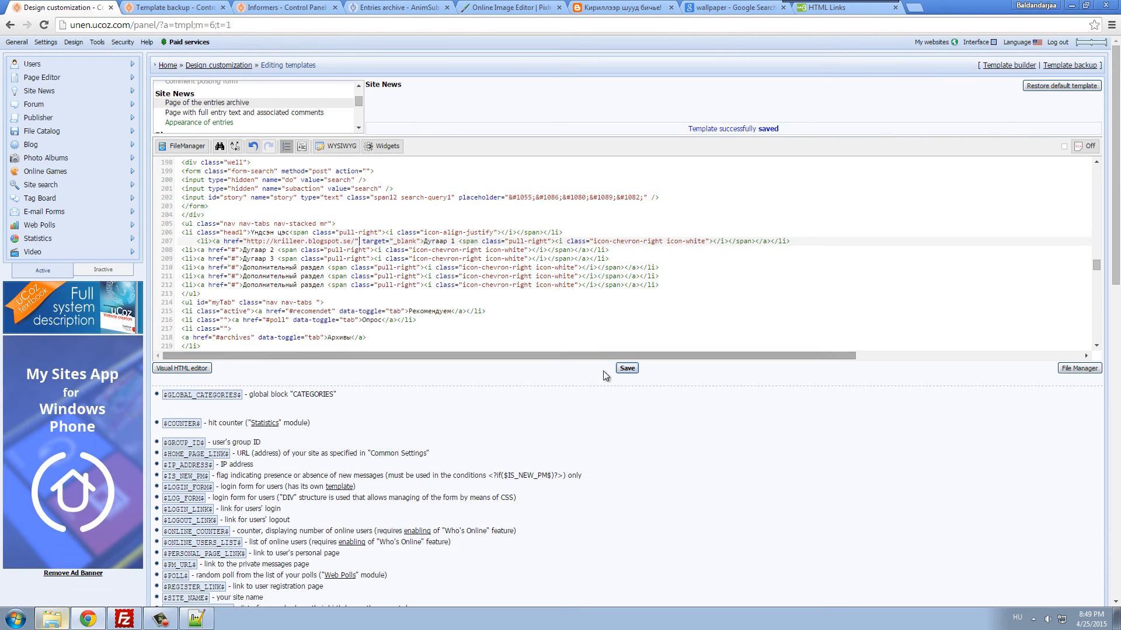
click(627, 368)
- Return to the site and check that the repaired "Дугаар 1" link opens in a new tab
key(ctrl+Tab)
key(ctrl+Tab)
key(ctrl+Tab)
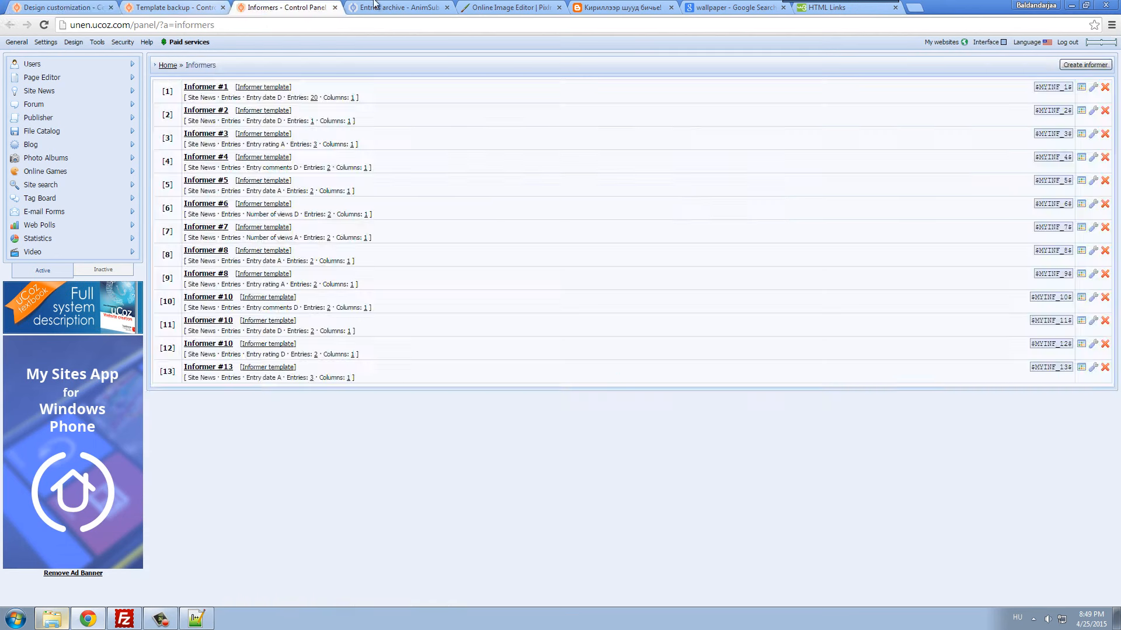
click(708, 312)
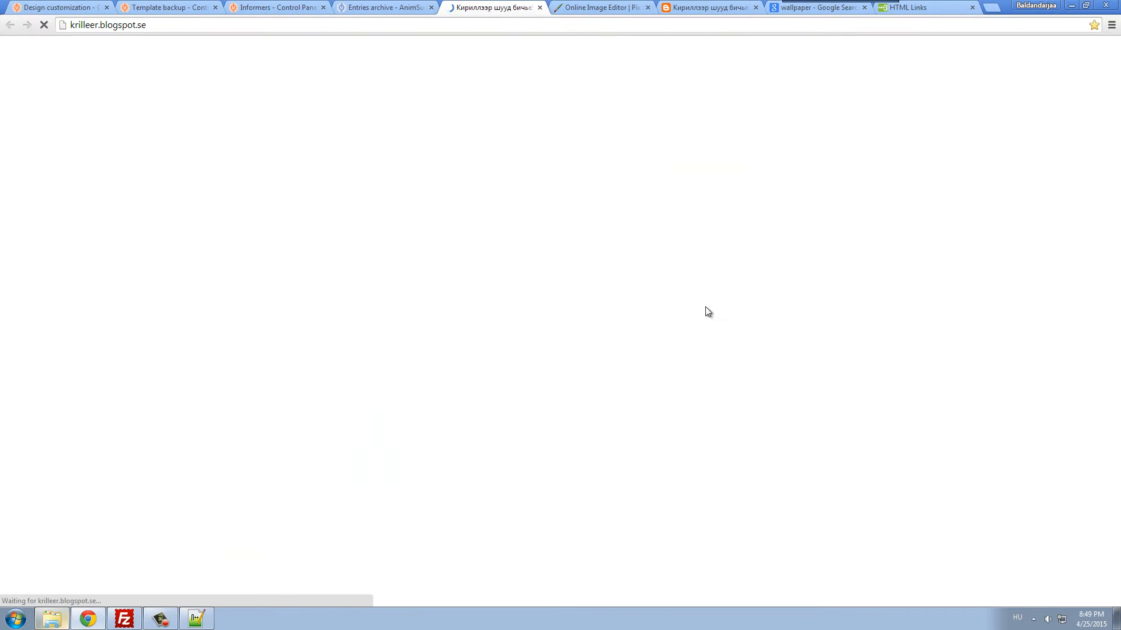
- Test the "Дугаар 1" link twice more on the site, closing each extra tab it opens and returning to the site
key(ctrl+shift+Tab)
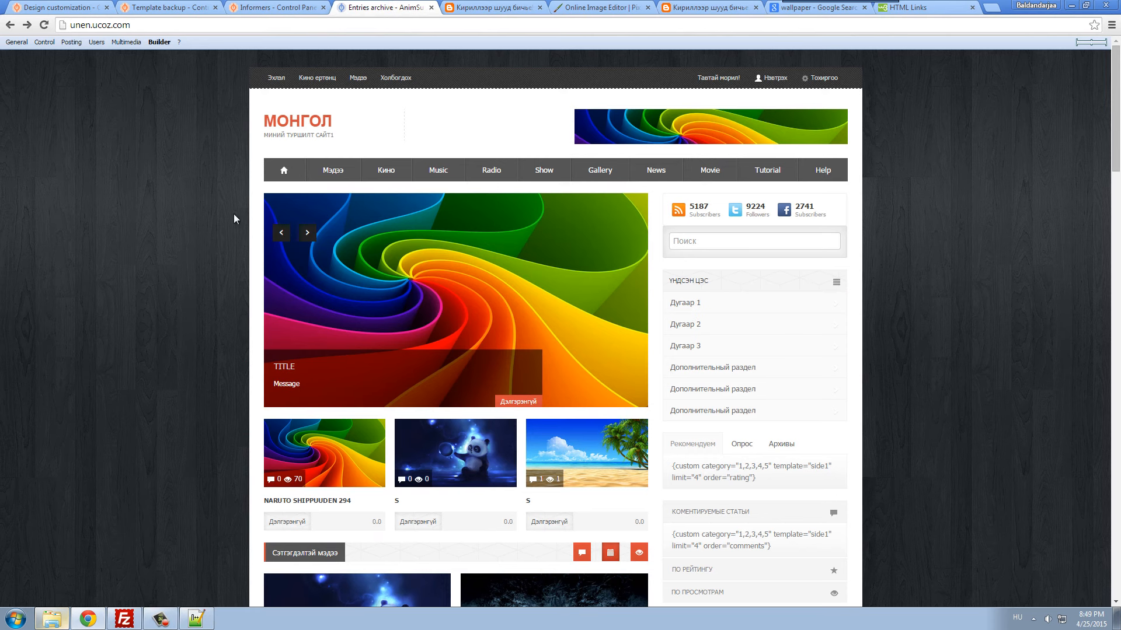
click(683, 303)
click(548, 7)
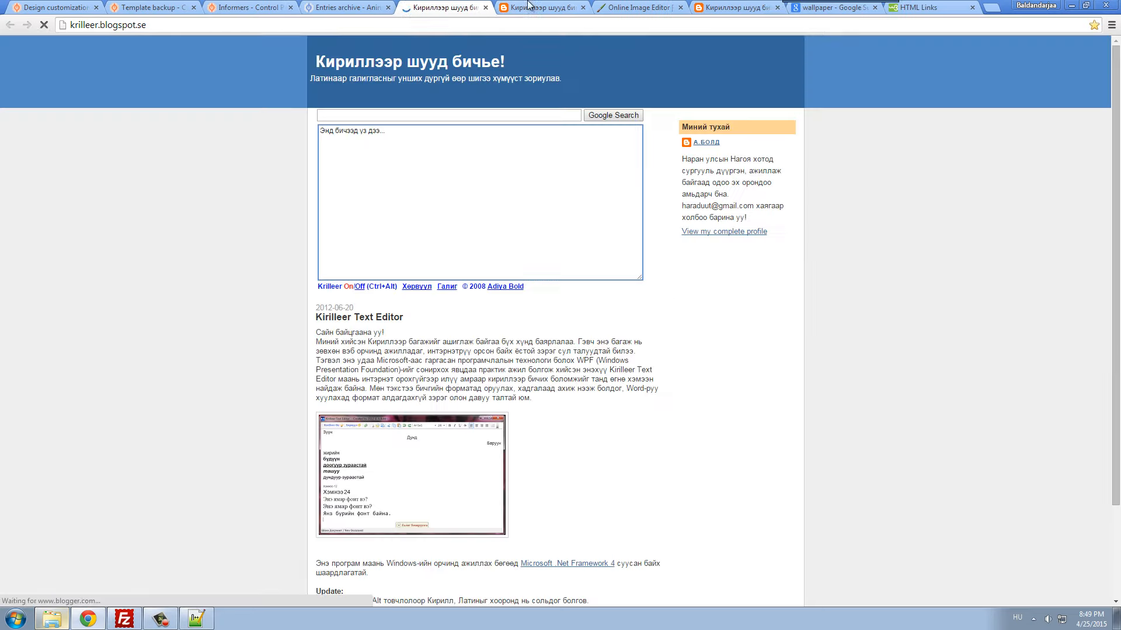
click(584, 8)
click(446, 8)
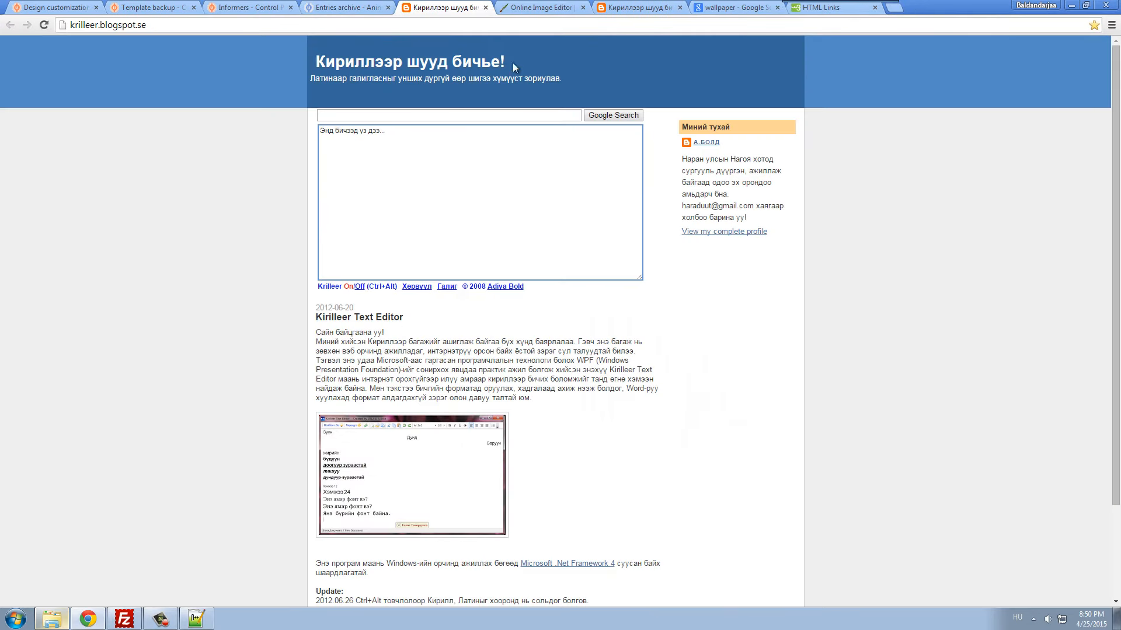
click(359, 6)
click(709, 312)
click(554, 8)
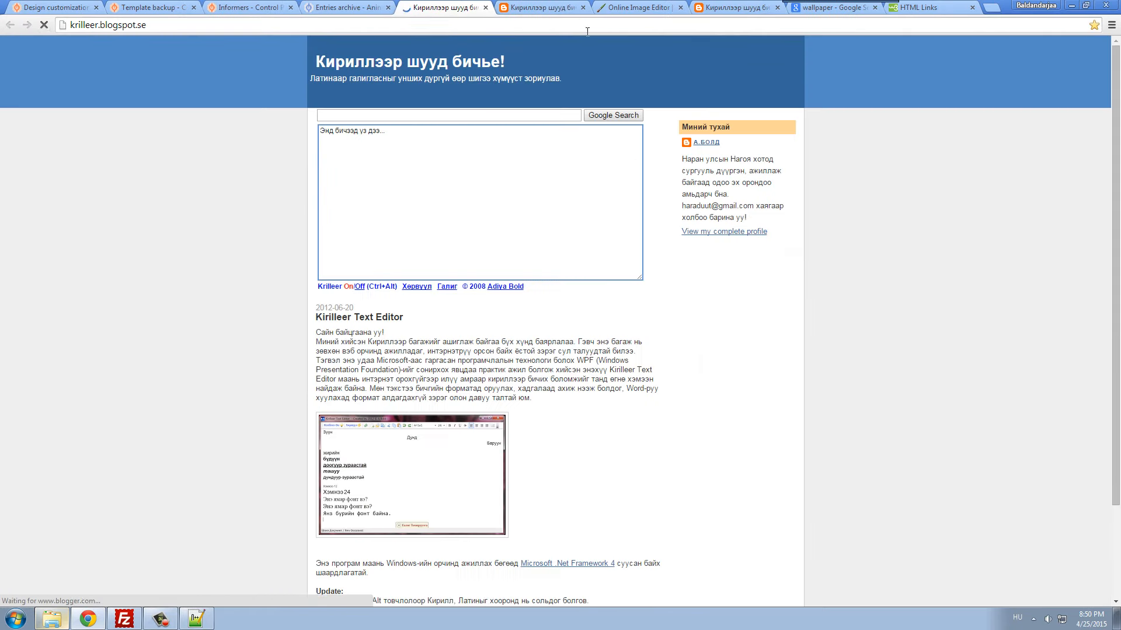
click(582, 7)
click(350, 7)
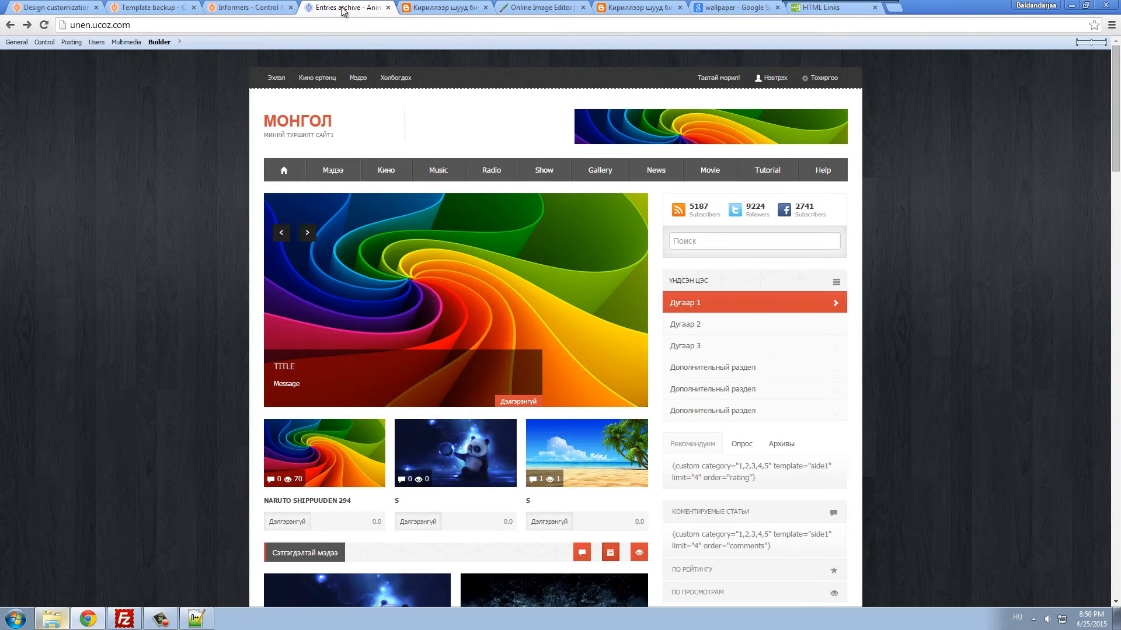
- Go to the W3Schools home page and open the HTML Links chapter of its HTML tutorial
click(158, 7)
click(58, 7)
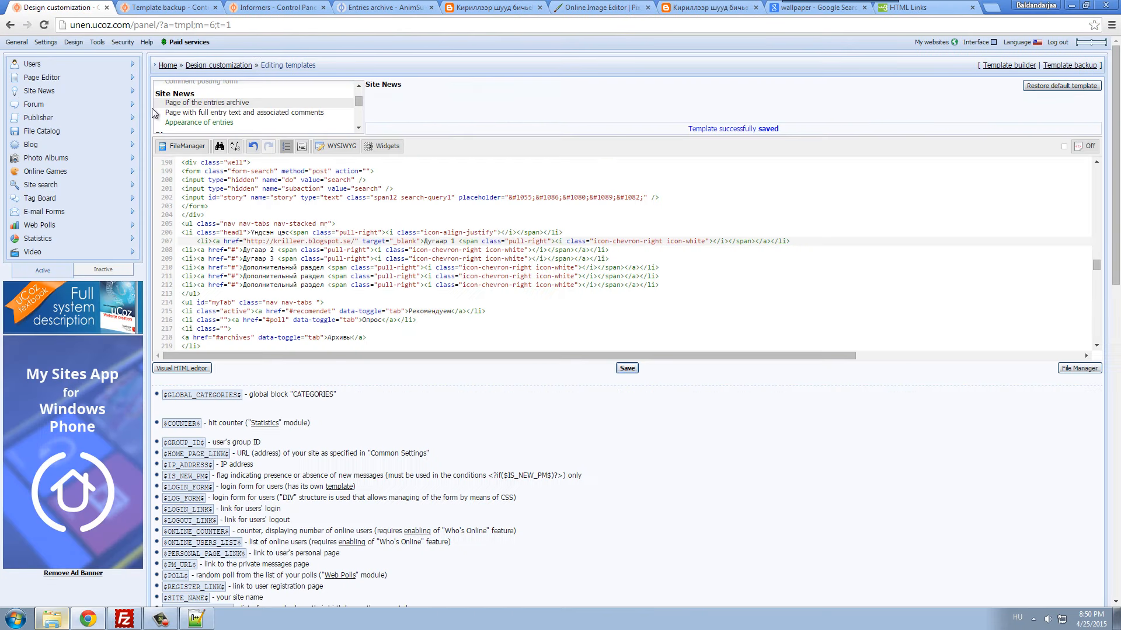
click(908, 8)
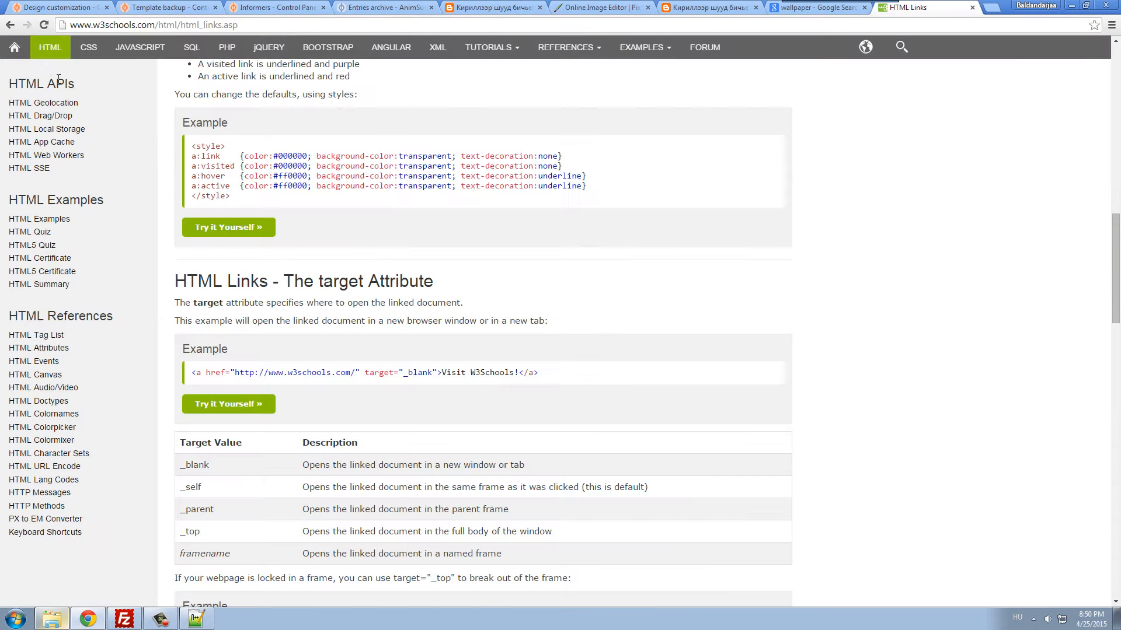
click(61, 54)
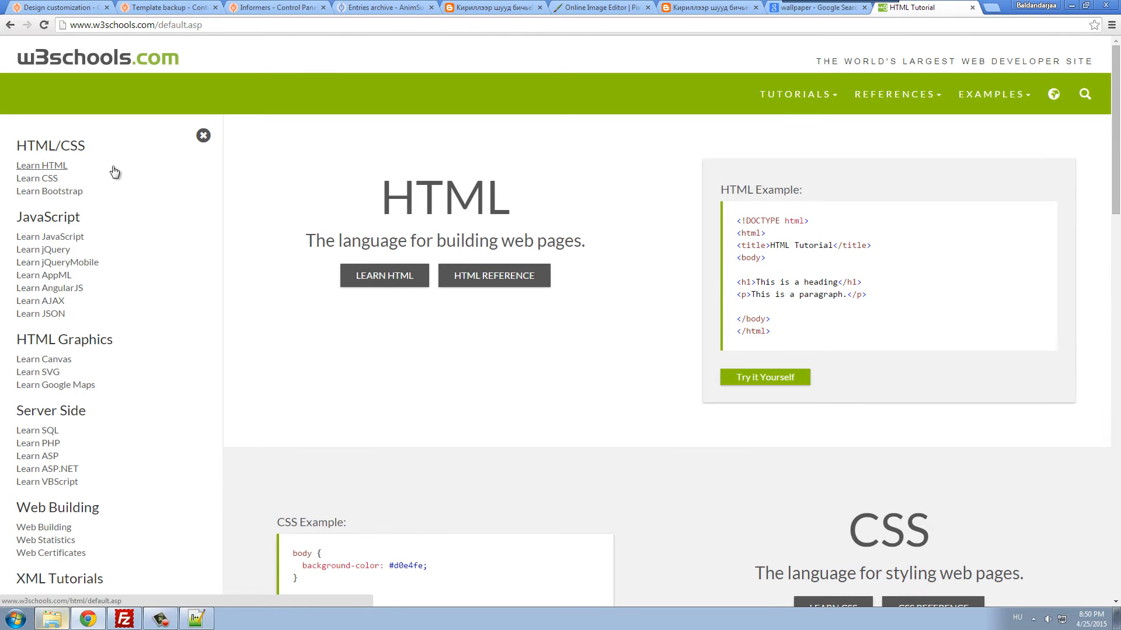
click(111, 167)
scroll(166, 263, down, 1)
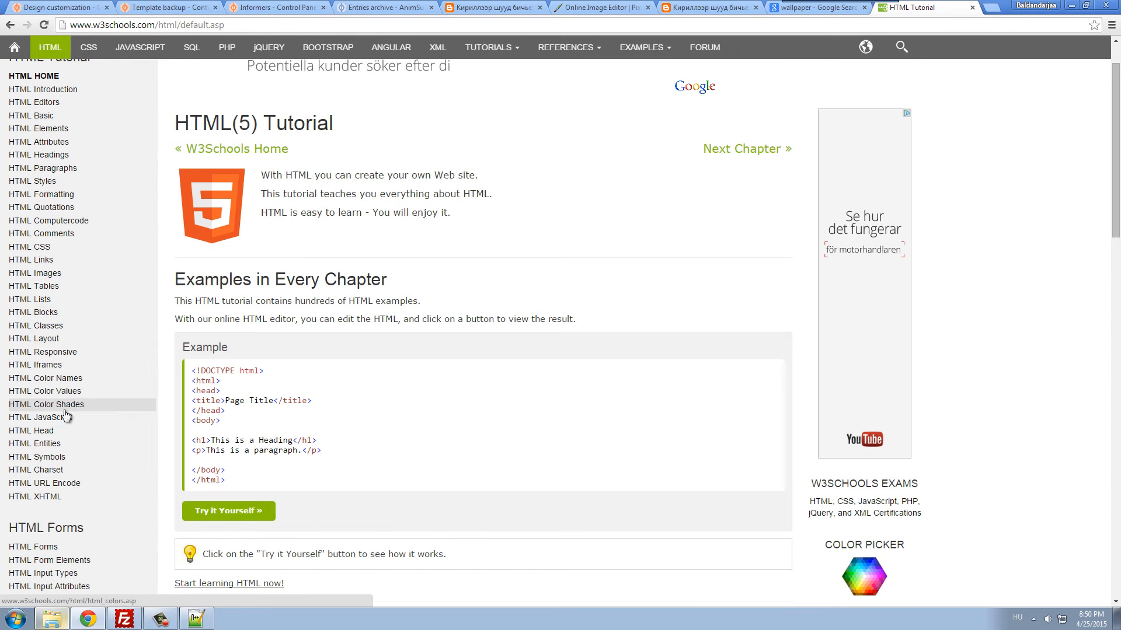
scroll(67, 344, up, 1)
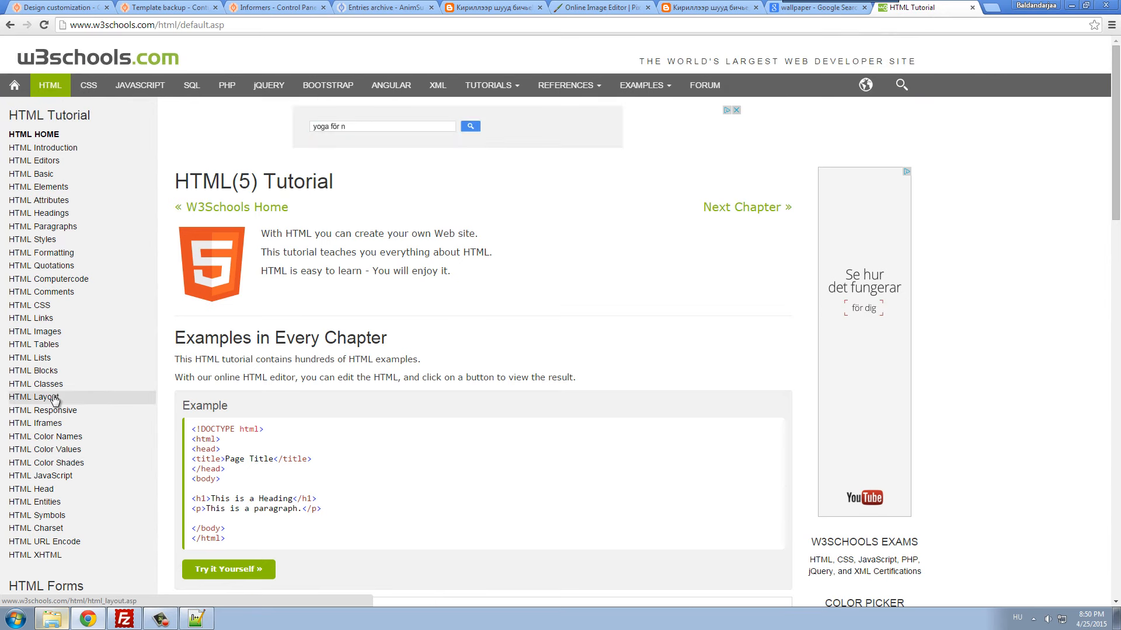
click(35, 318)
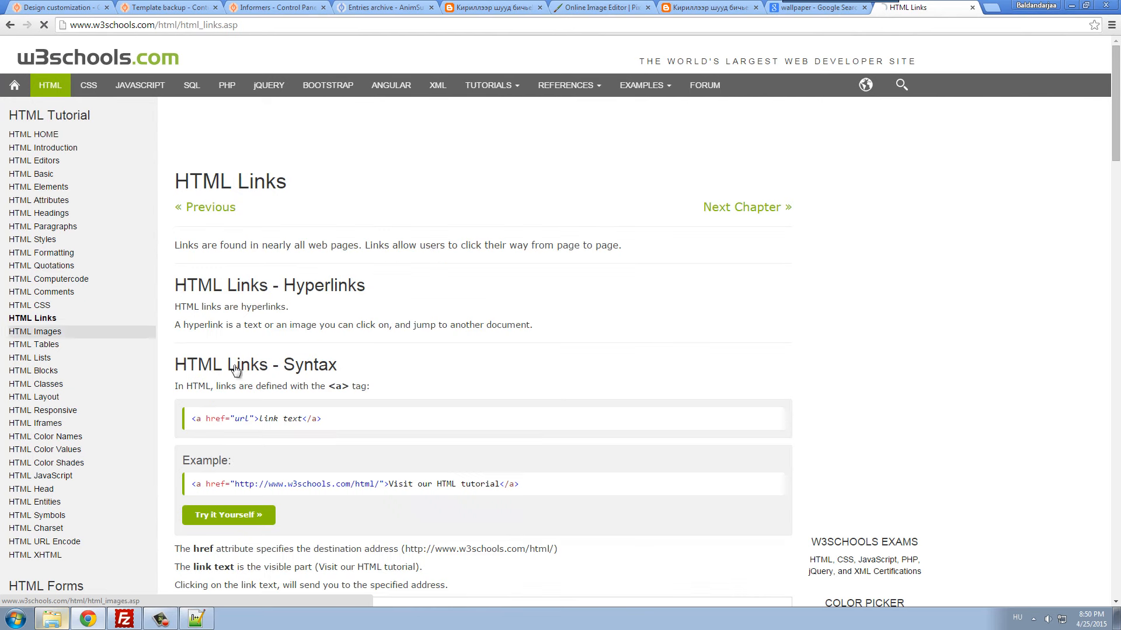
- Examine the target attribute example in the HTML Links chapter, highlighting its address and target code
scroll(453, 425, down, 2)
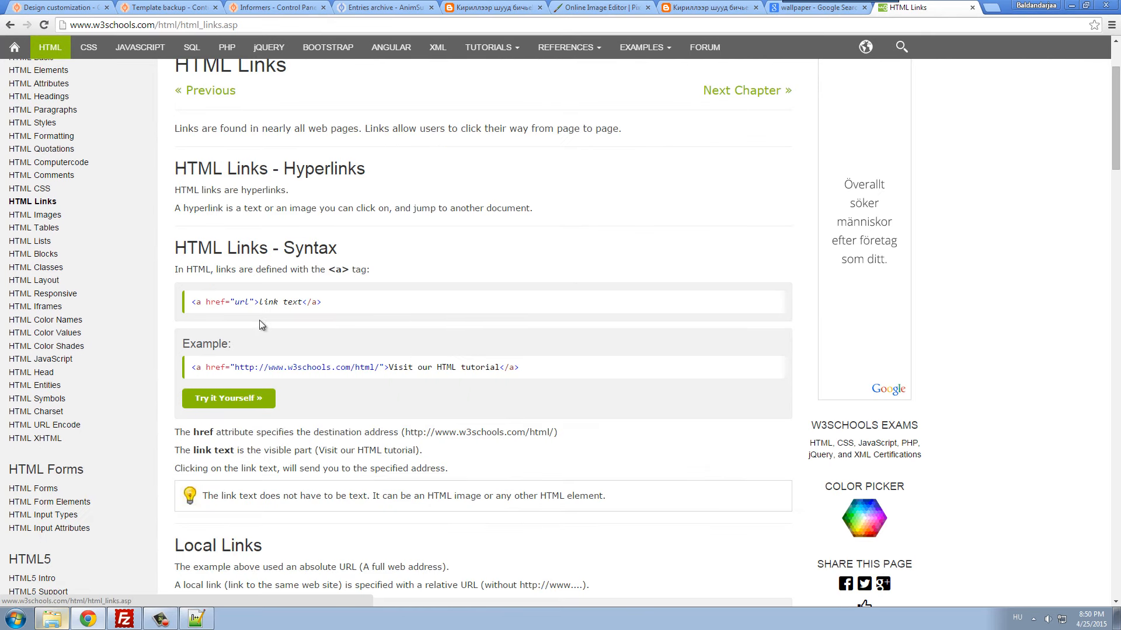
scroll(420, 397, down, 8)
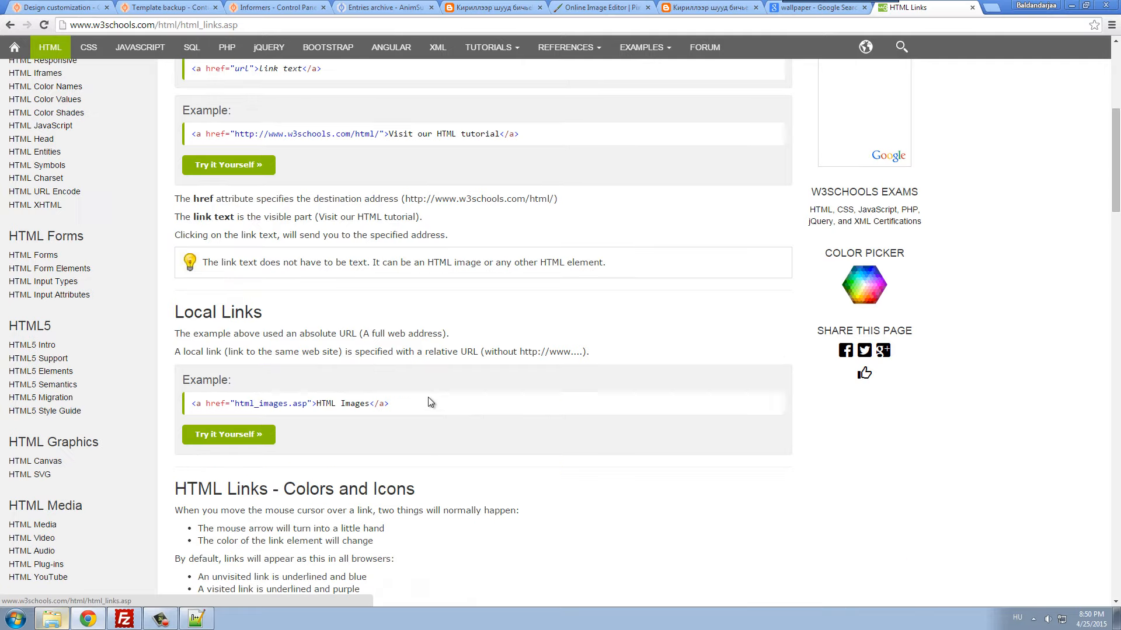
scroll(412, 401, down, 5)
drag(433, 372, 383, 372)
drag(192, 380, 373, 380)
click(488, 378)
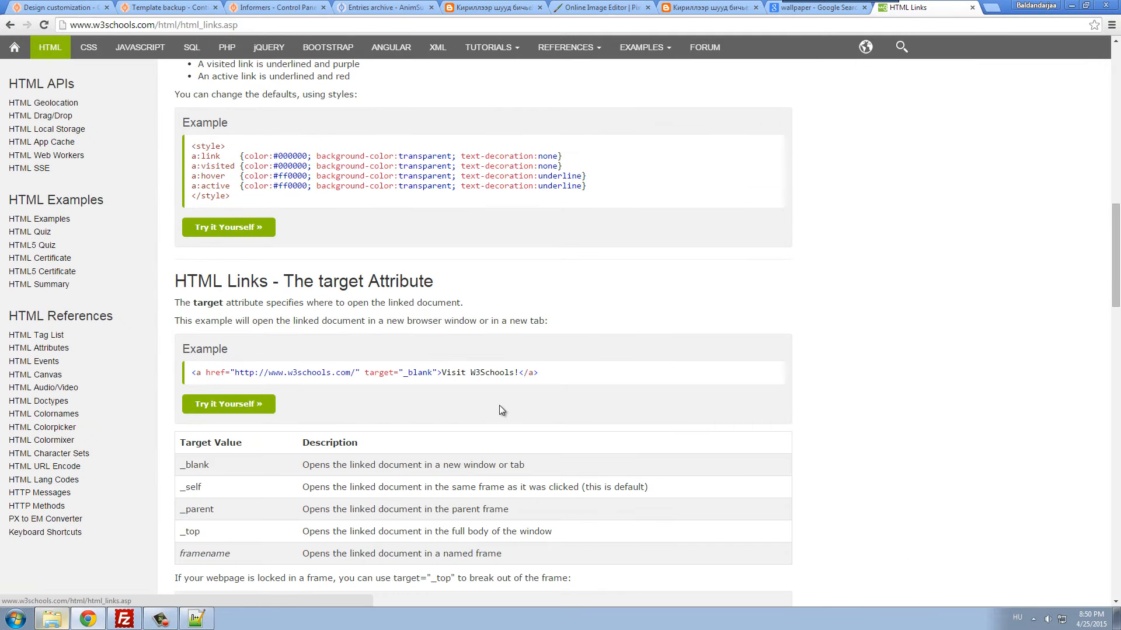
- Compare the sidebar tab code in the entries archive template with the poll shown under "Опрос" on the site
click(373, 7)
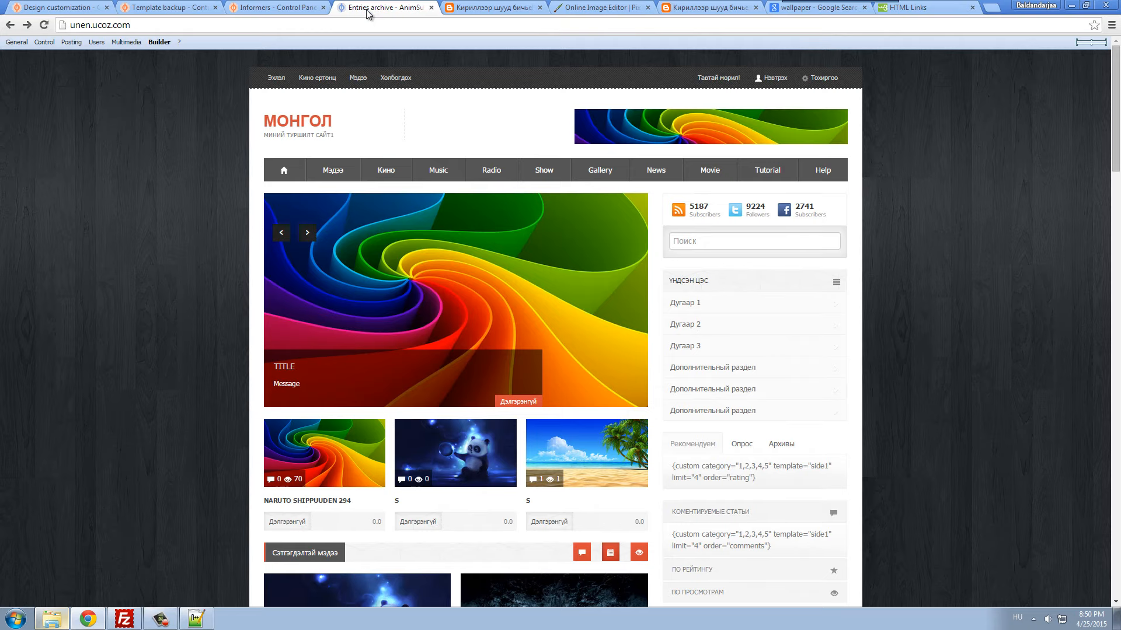
click(270, 4)
click(168, 4)
click(89, 4)
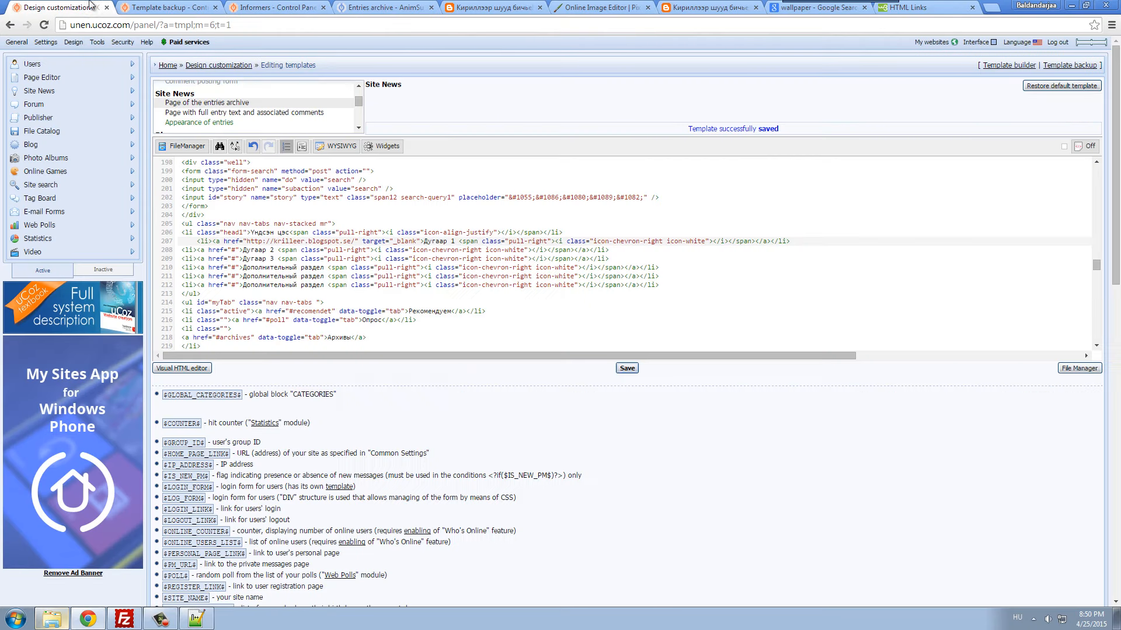
scroll(367, 262, down, 2)
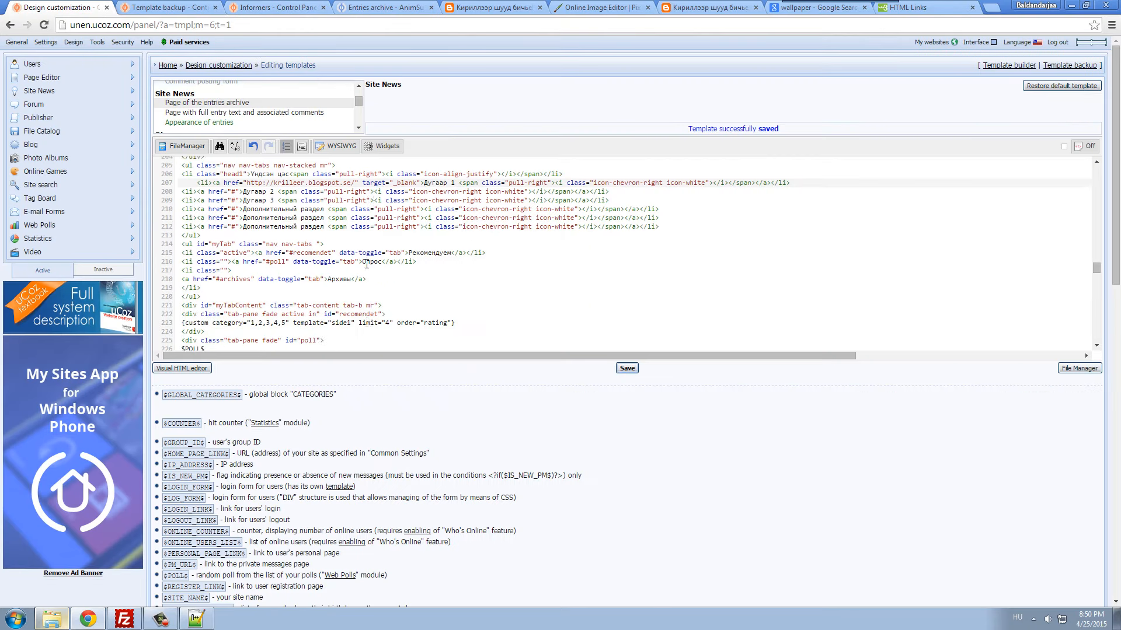
click(366, 6)
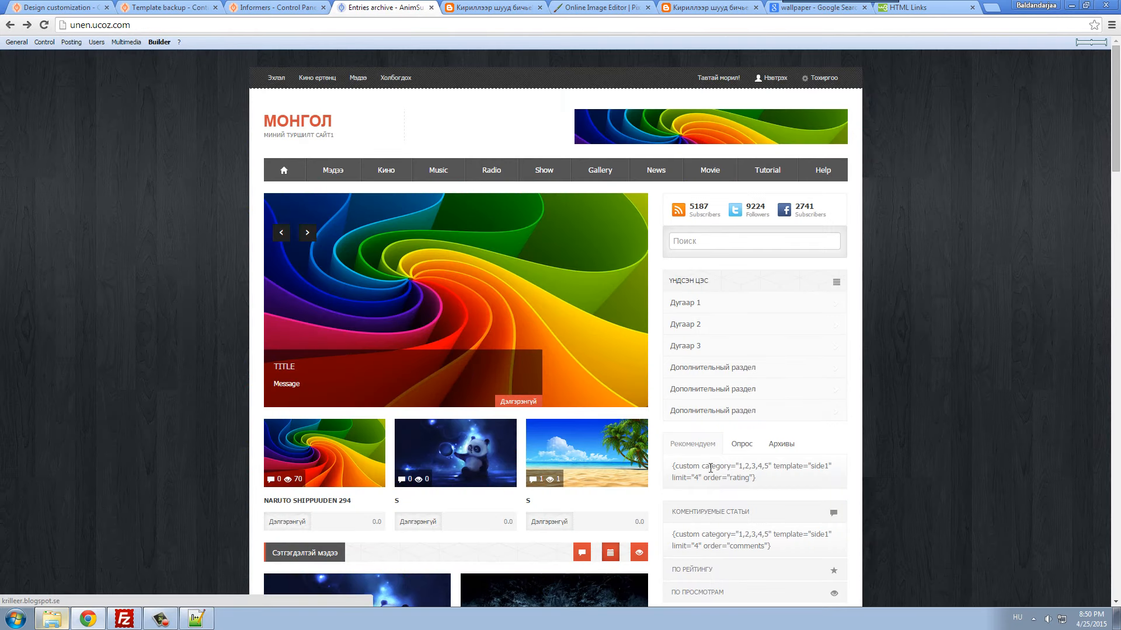
click(740, 450)
scroll(788, 432, down, 2)
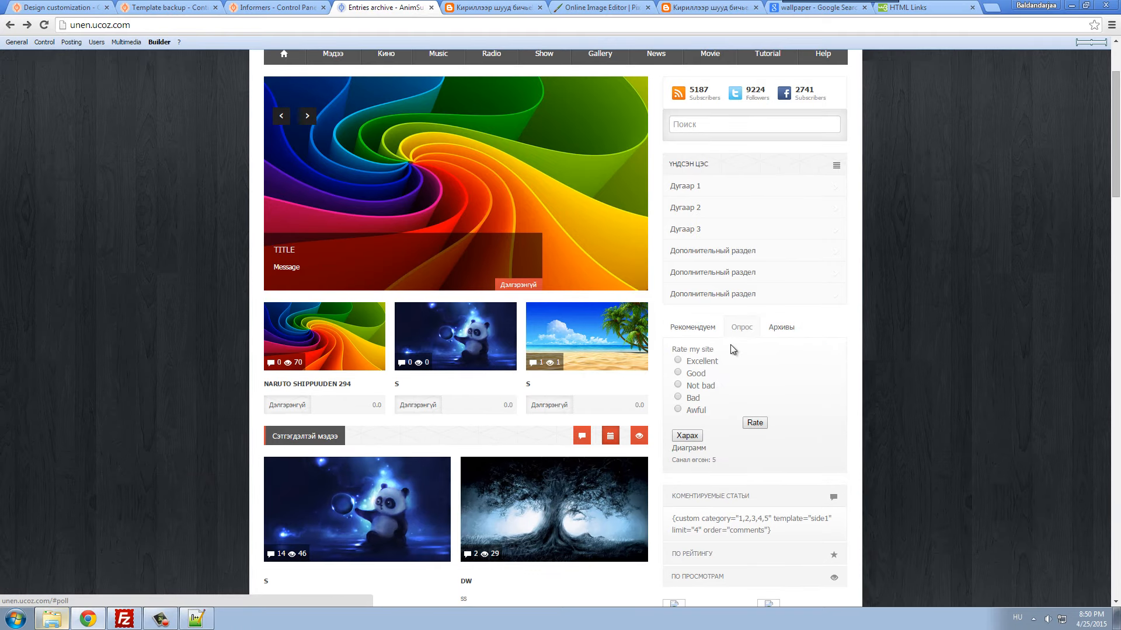
click(152, 8)
click(78, 6)
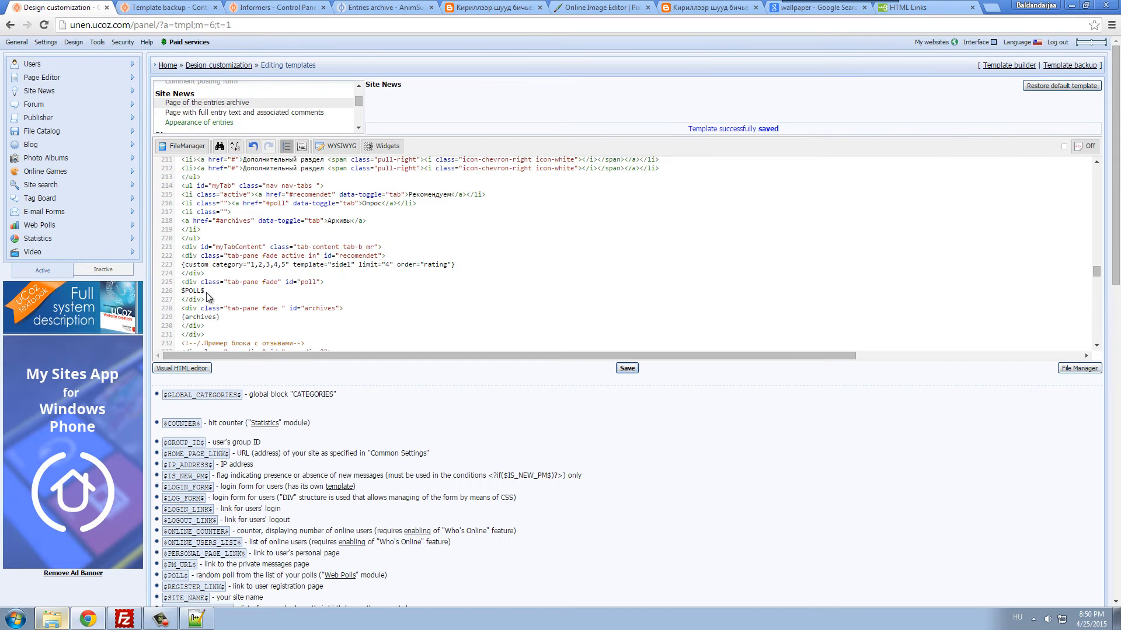
click(373, 8)
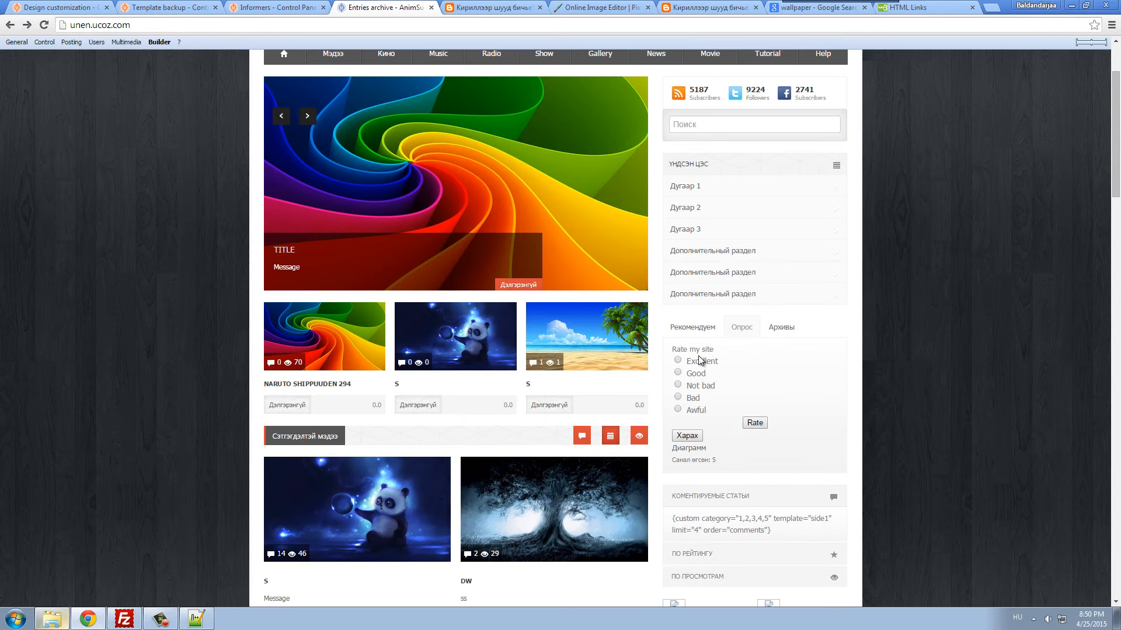
- Inspect the "Архивы" and "Рекомендуем" tab contents on the site and examine the matching code in the template
click(783, 332)
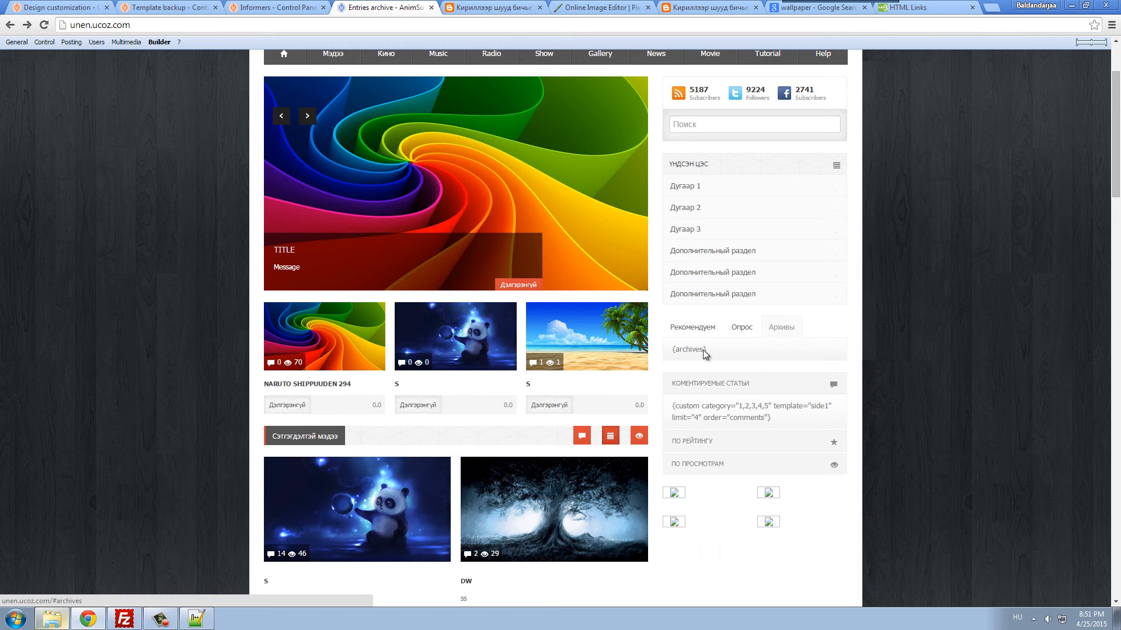
drag(675, 351, 724, 351)
click(721, 351)
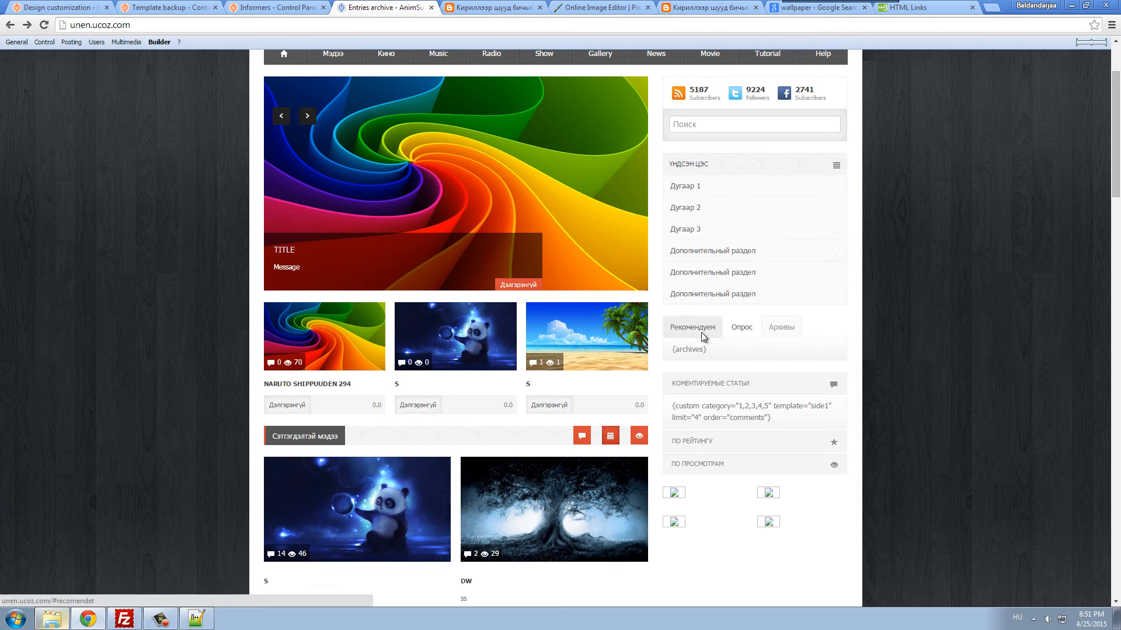
click(702, 333)
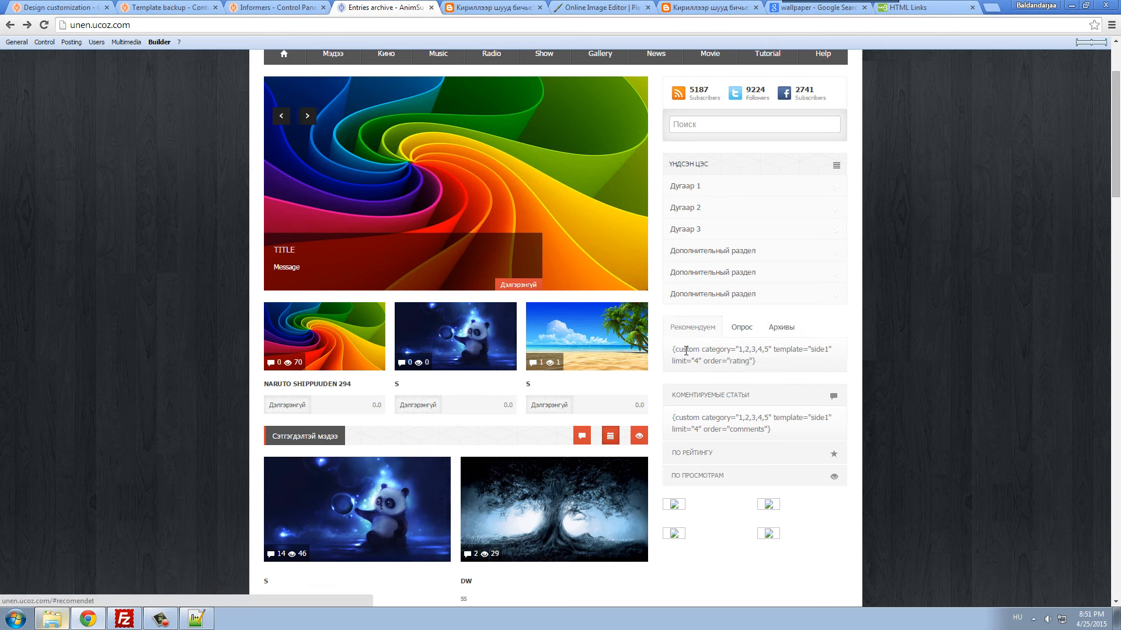
click(162, 7)
click(82, 7)
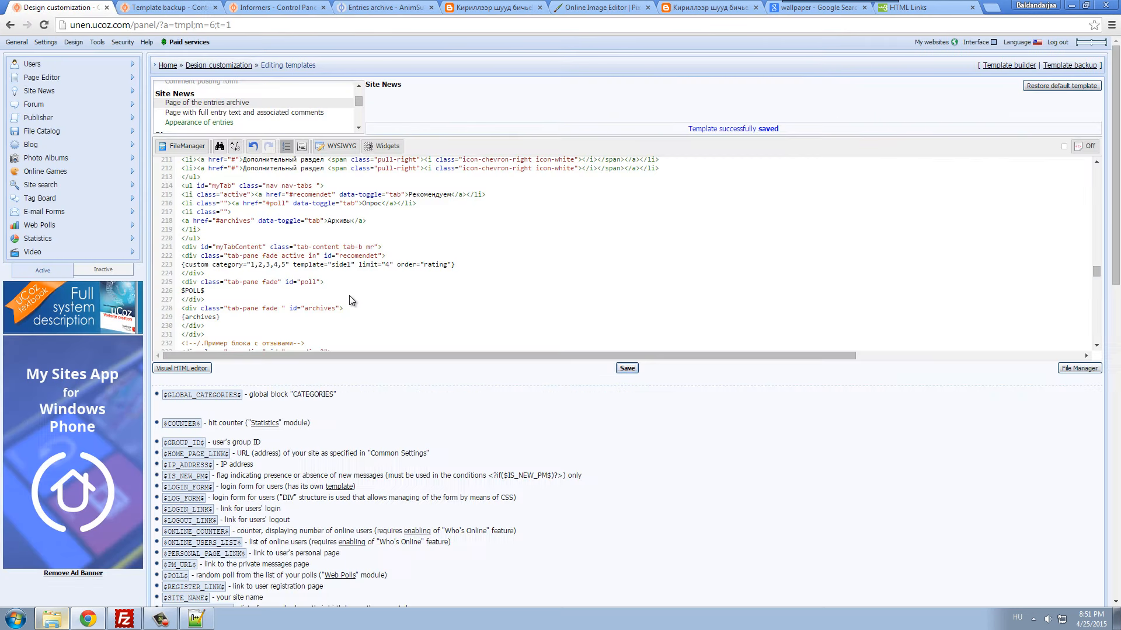
scroll(363, 304, up, 2)
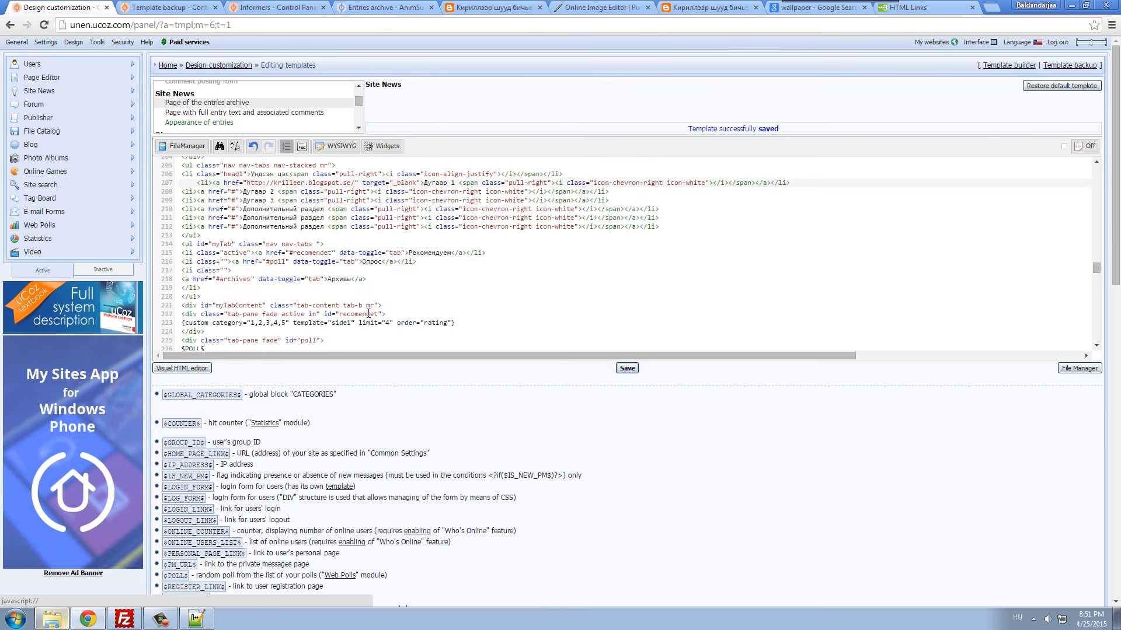
scroll(368, 314, down, 1)
- Start a new informer for Site News entries and check the custom rating block's parameters in the template
click(280, 10)
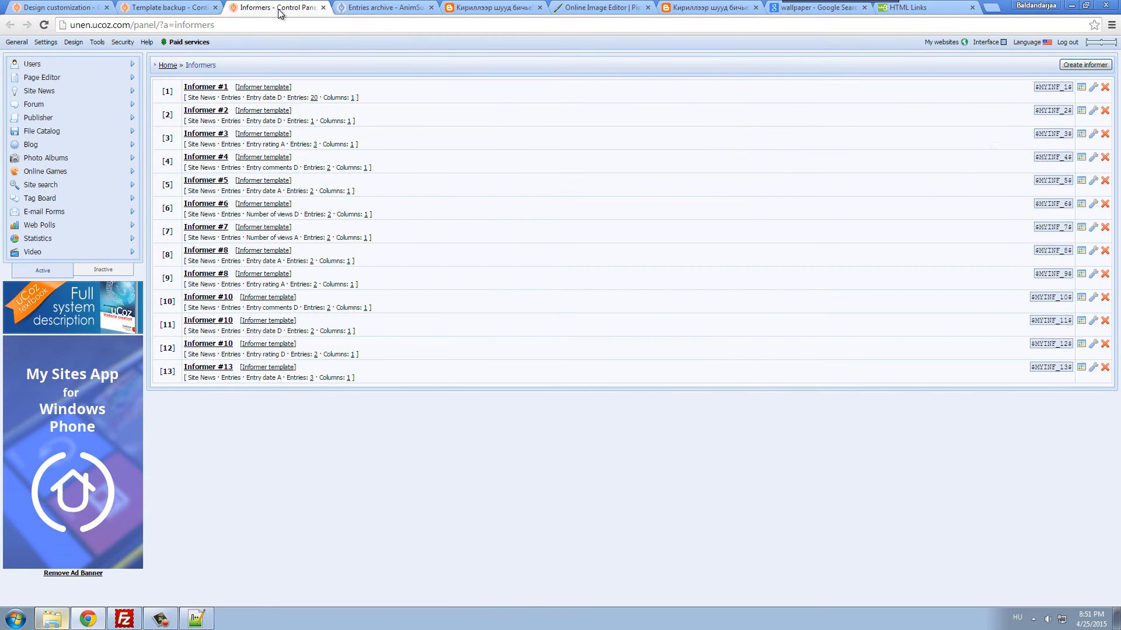
click(1070, 66)
click(691, 120)
click(671, 126)
click(658, 120)
click(659, 135)
click(68, 7)
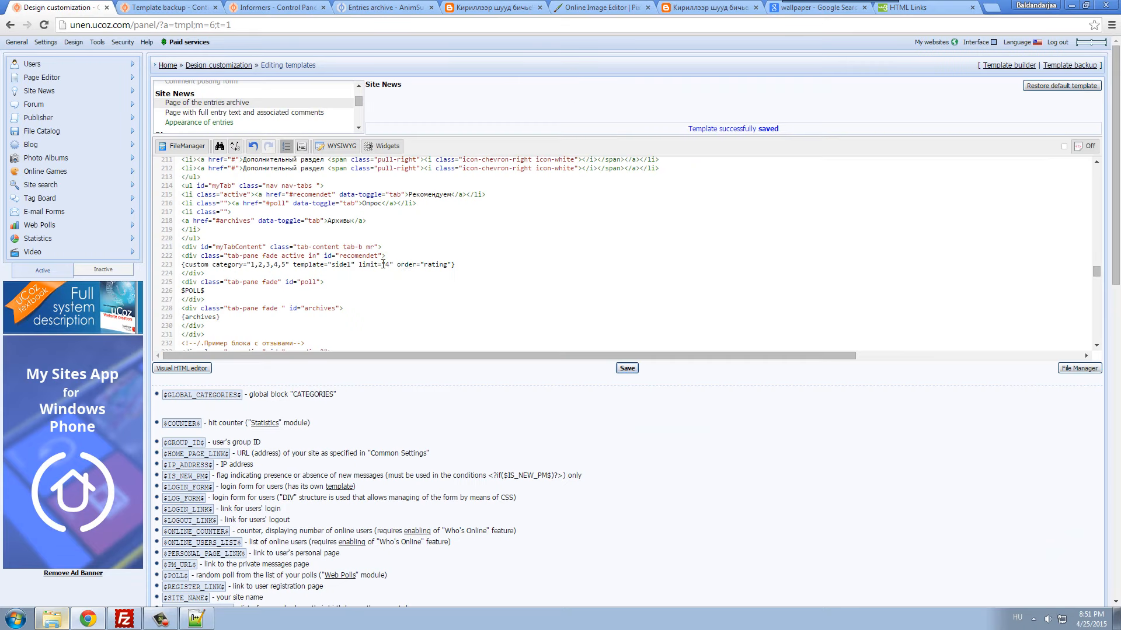
click(273, 7)
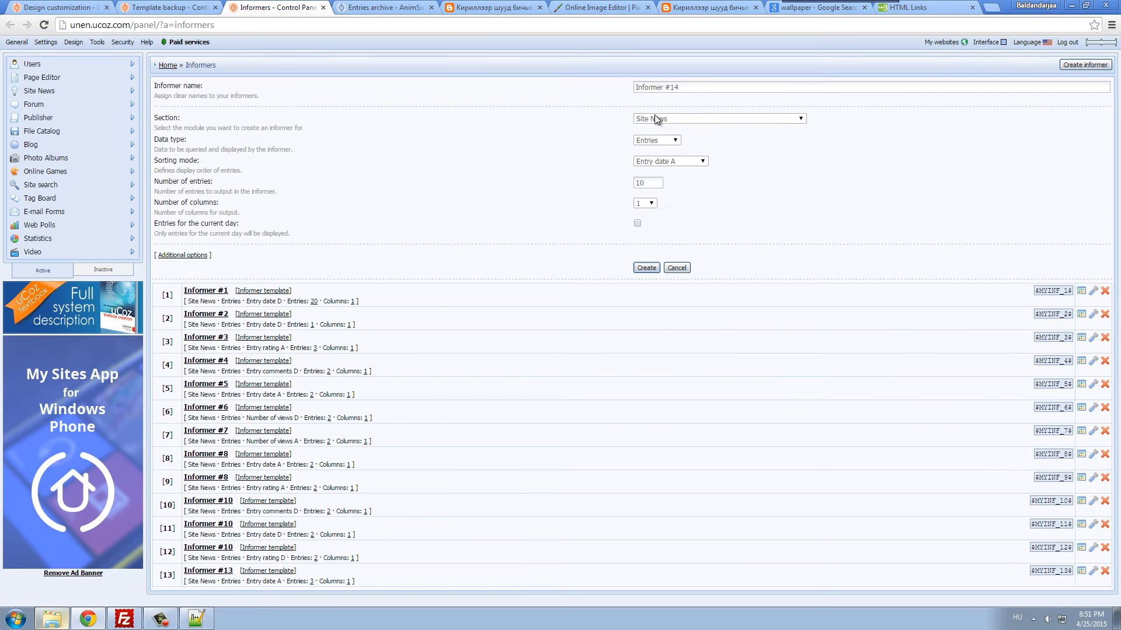
- Set the new informer's sorting mode to Entry rating A and its number of entries to 4, and create it
click(671, 163)
click(672, 188)
double_click(647, 183)
text(4)
click(68, 7)
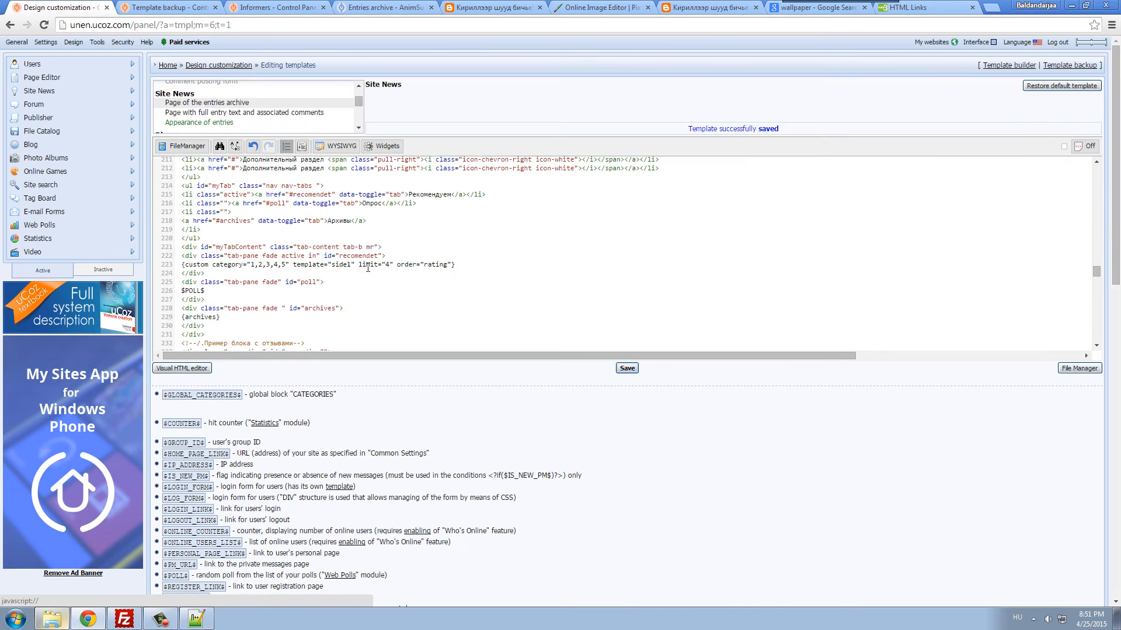
click(285, 7)
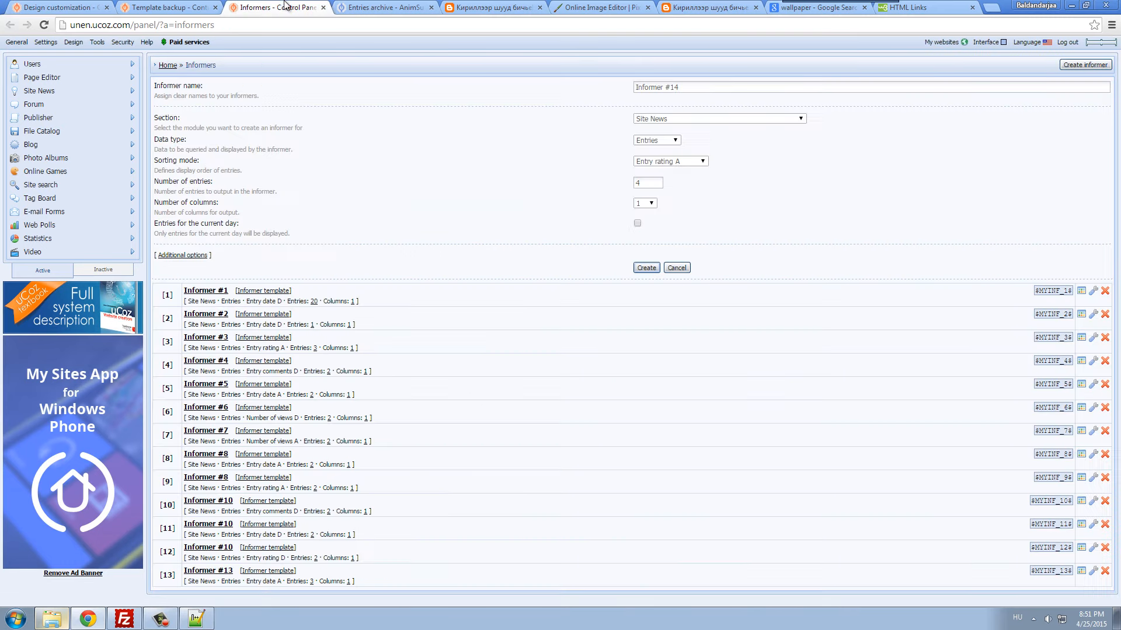
click(646, 264)
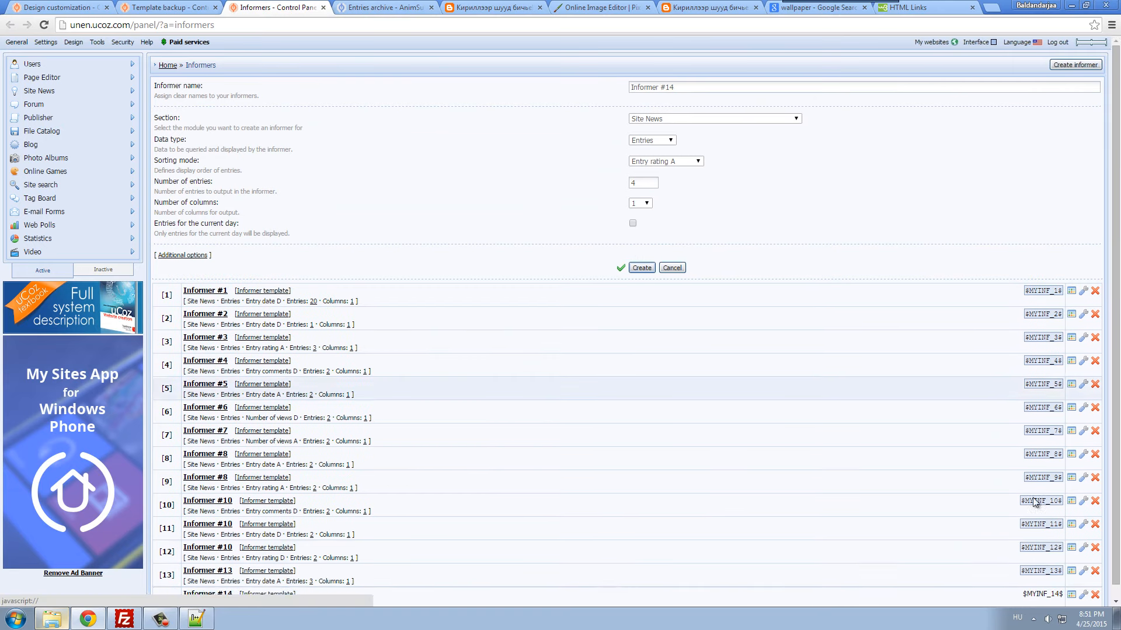
scroll(820, 473, down, 1)
- Open the side1 template file from the Sleek 10.0 folder and copy all of its code
click(81, 3)
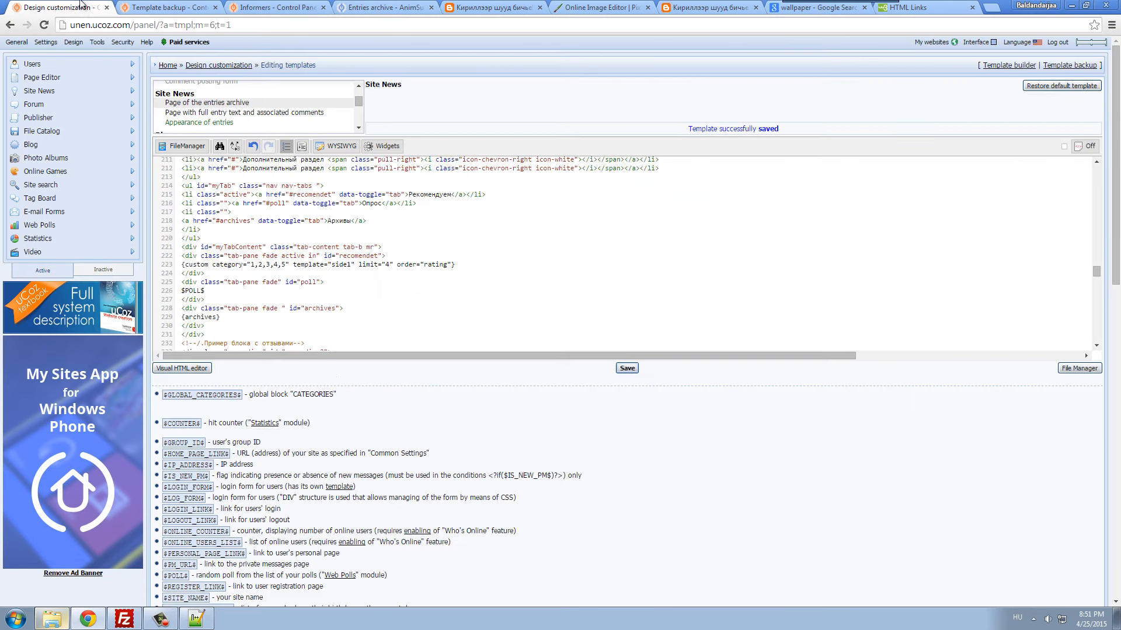
click(52, 618)
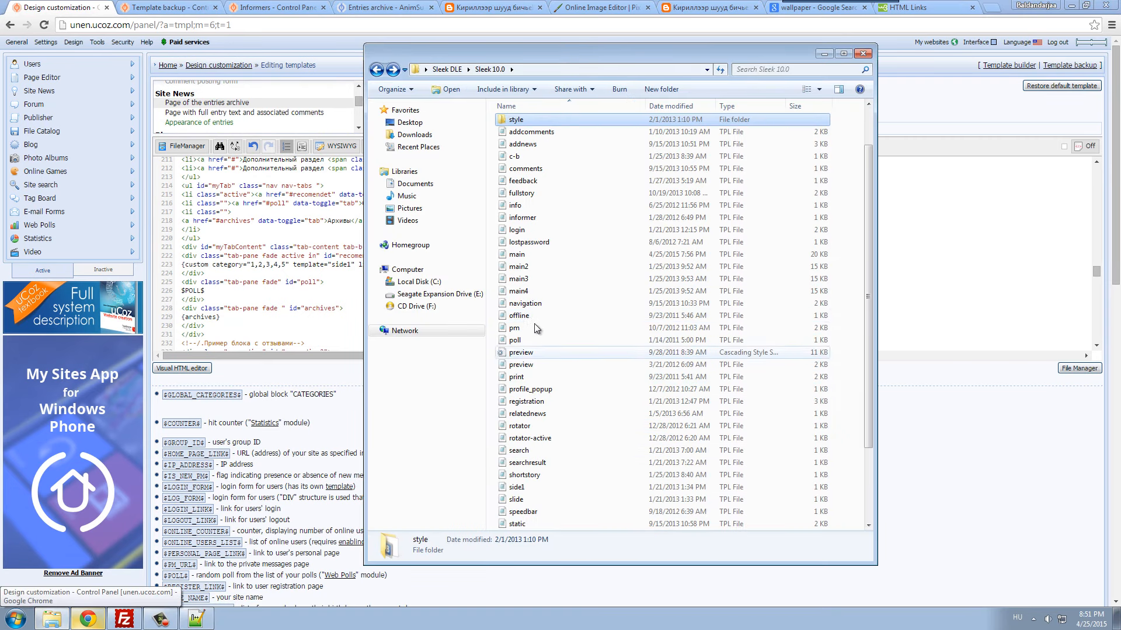
key(s)
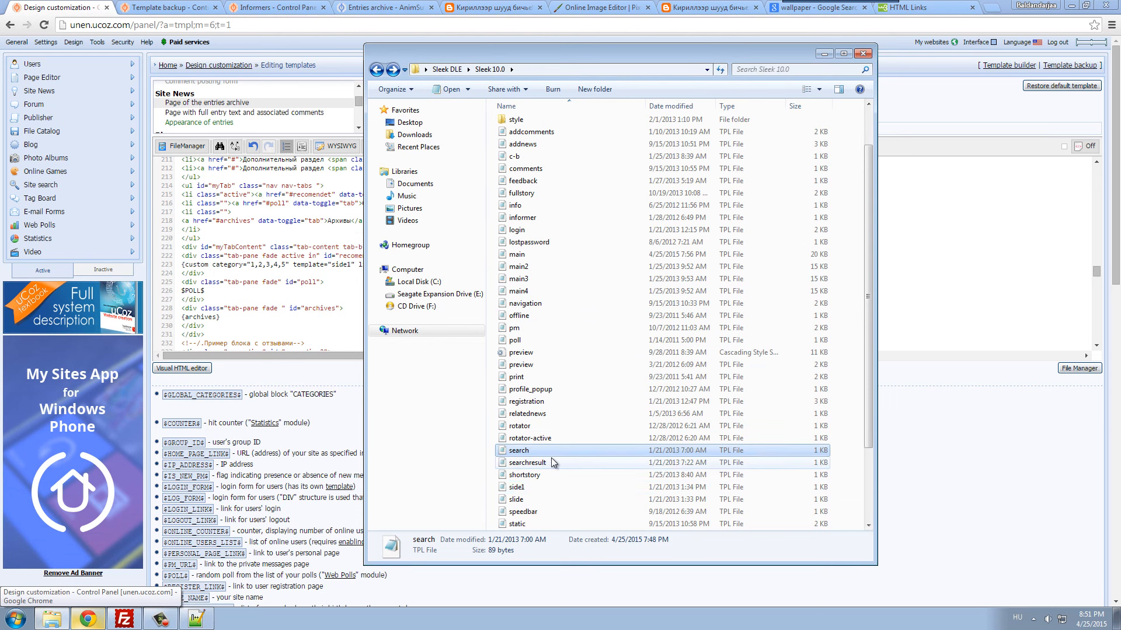
scroll(552, 464, down, 1)
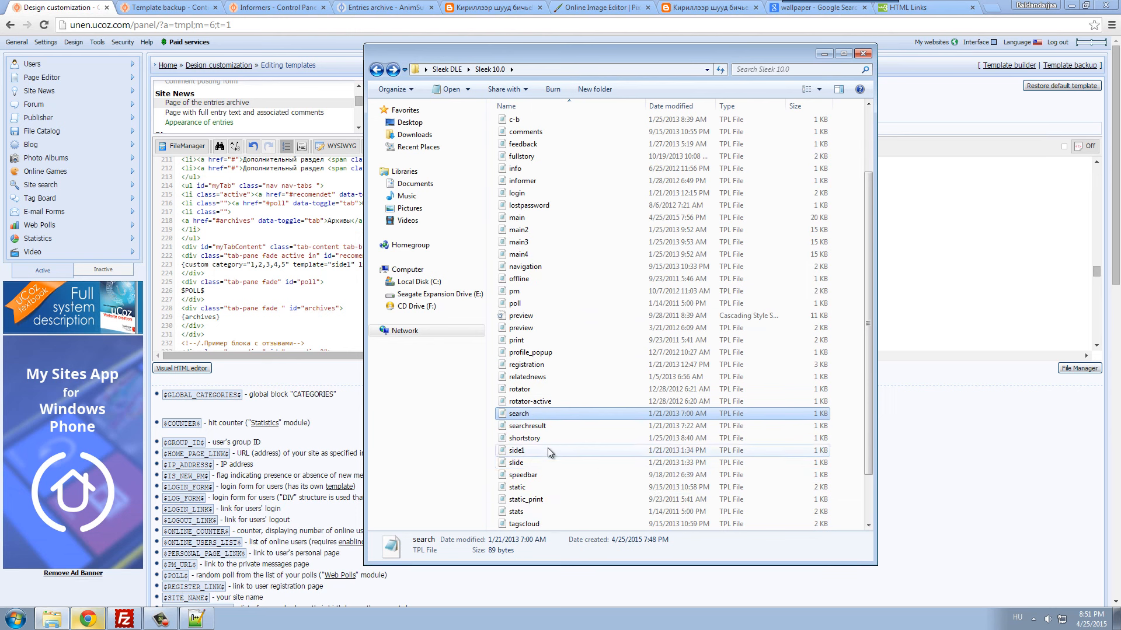
double_click(517, 450)
key(ctrl+a)
key(ctrl+c)
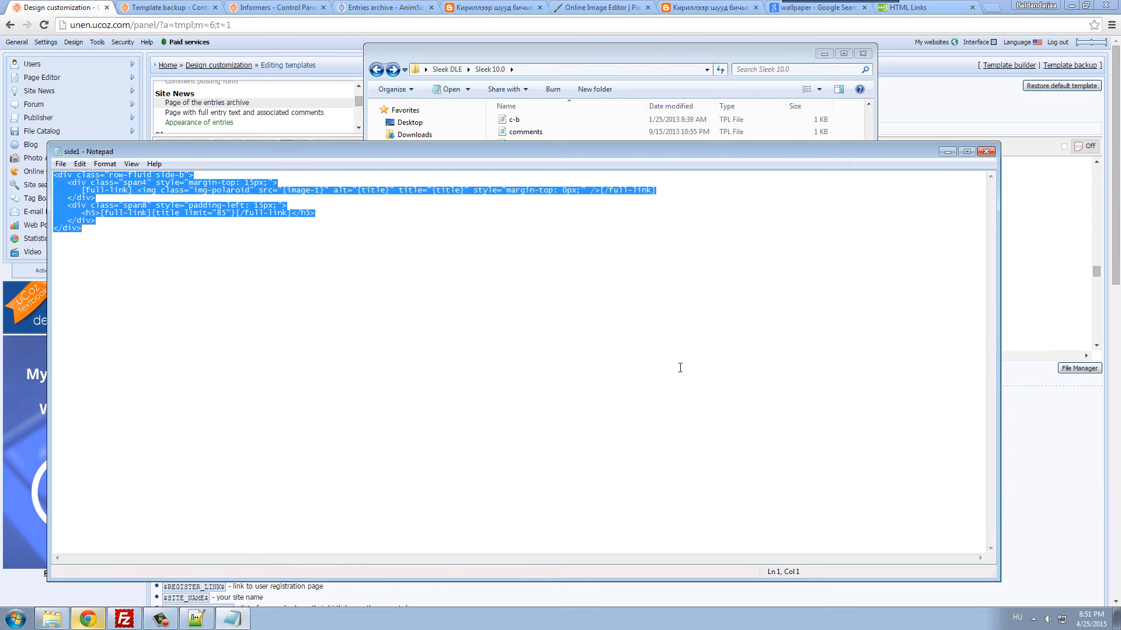
click(986, 152)
- Replace the entire default code in Informer #14's template with the copied side1 code
click(349, 265)
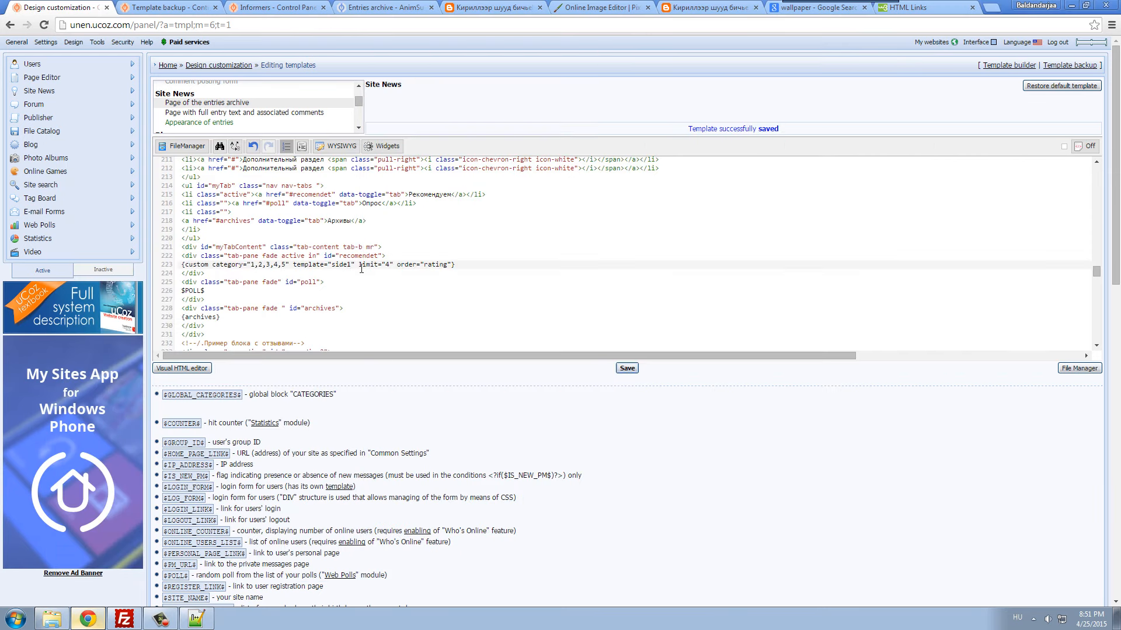
click(248, 7)
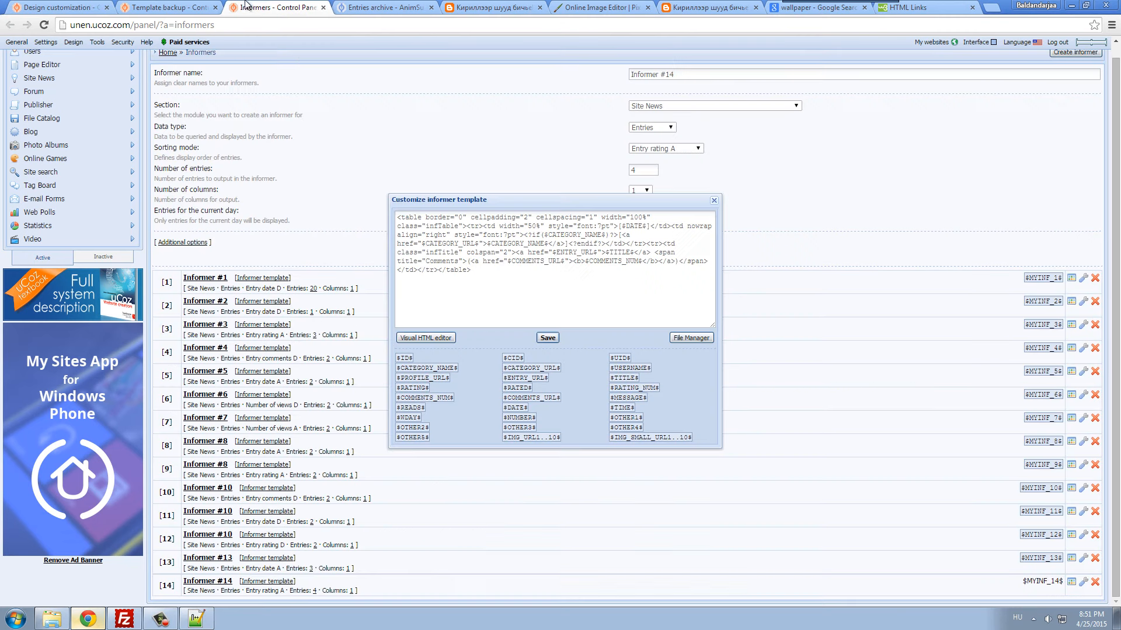
click(436, 257)
key(ctrl+a)
key(ctrl+v)
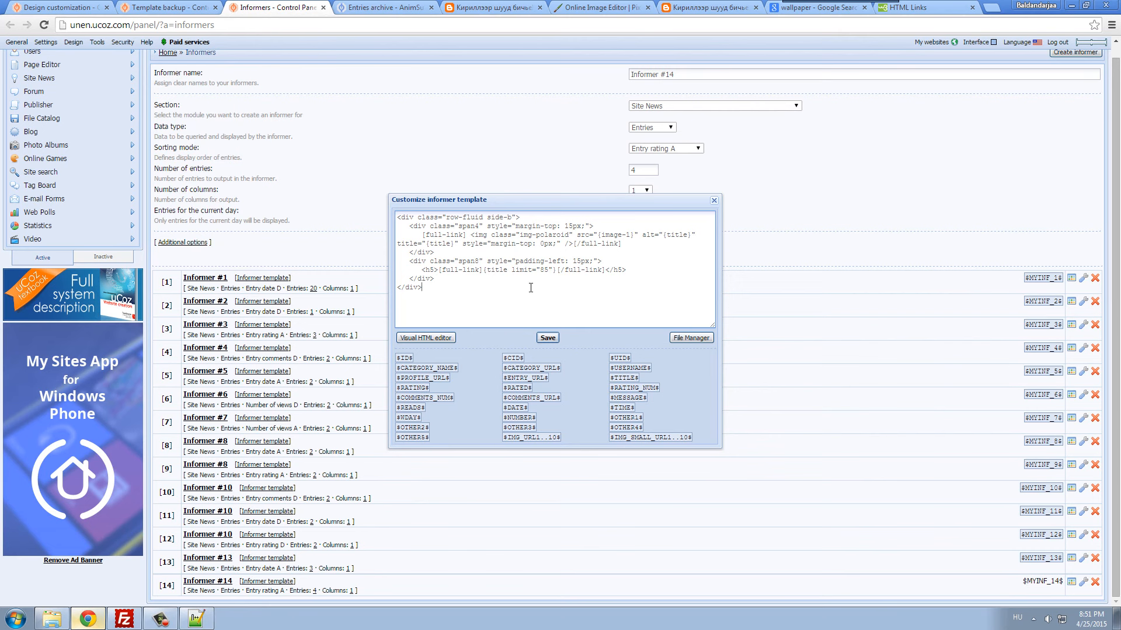
- Delete the [full-link] and [/full-link] tags around the image in the informer template
triple_click(525, 378)
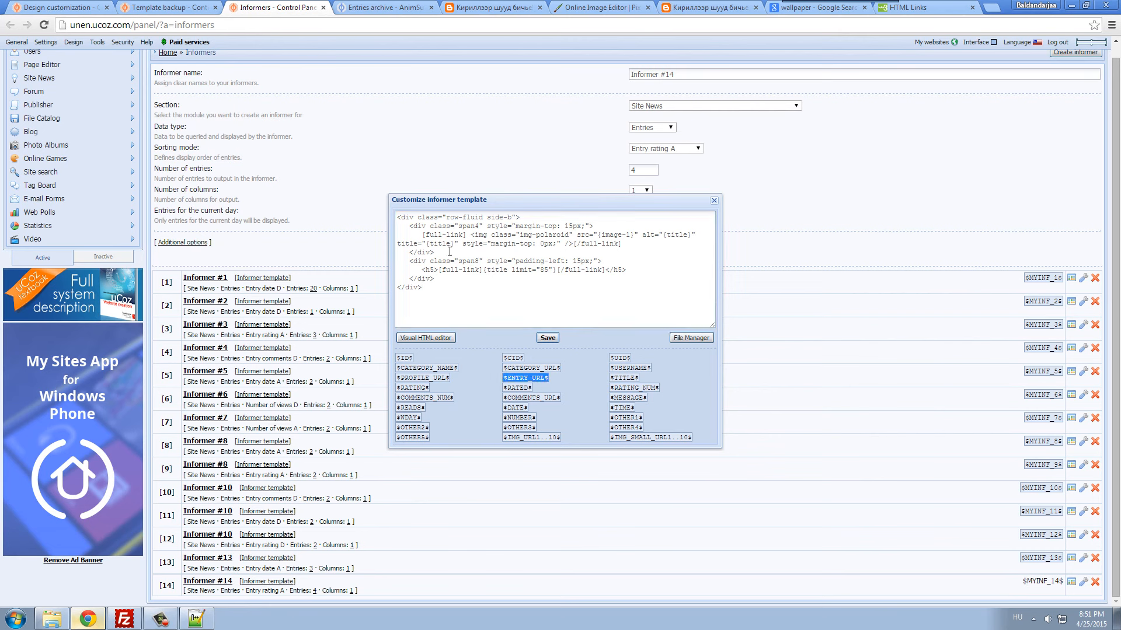
drag(423, 234, 468, 234)
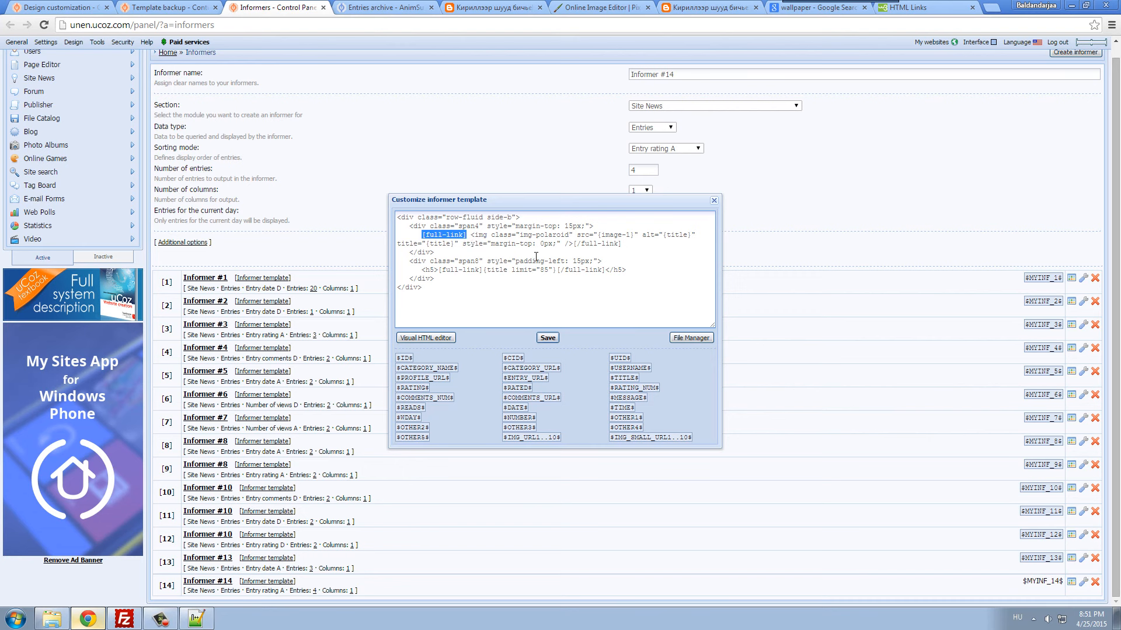
key(Delete)
key(Delete)
drag(513, 245, 570, 250)
key(Delete)
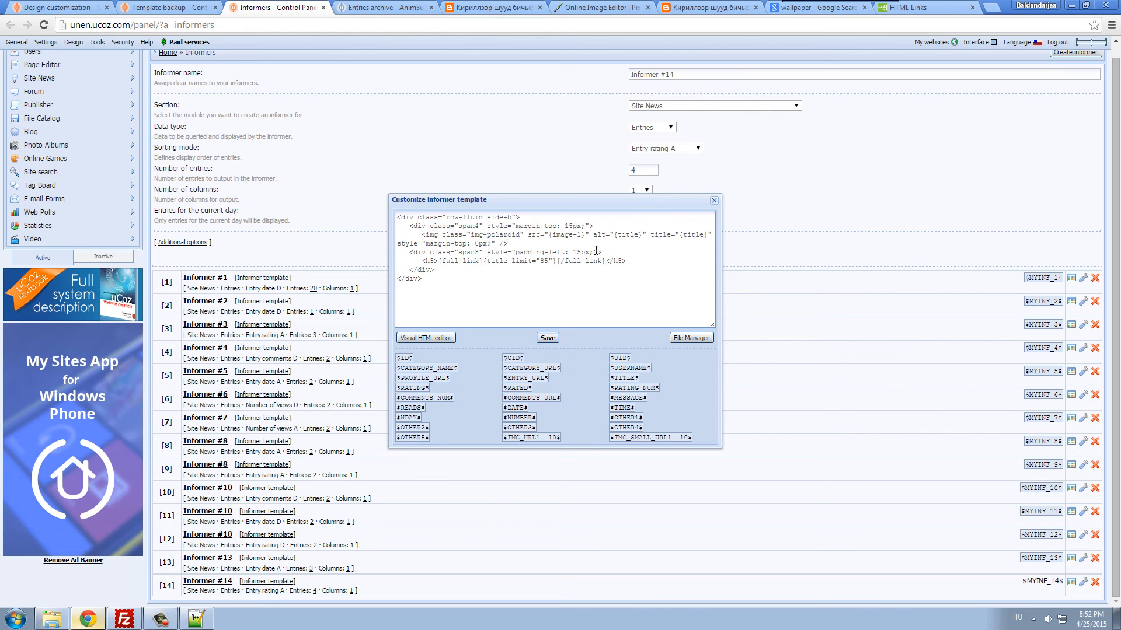
- Replace the {title} placeholders in the image's alt and title attributes with $TITLE$
click(527, 378)
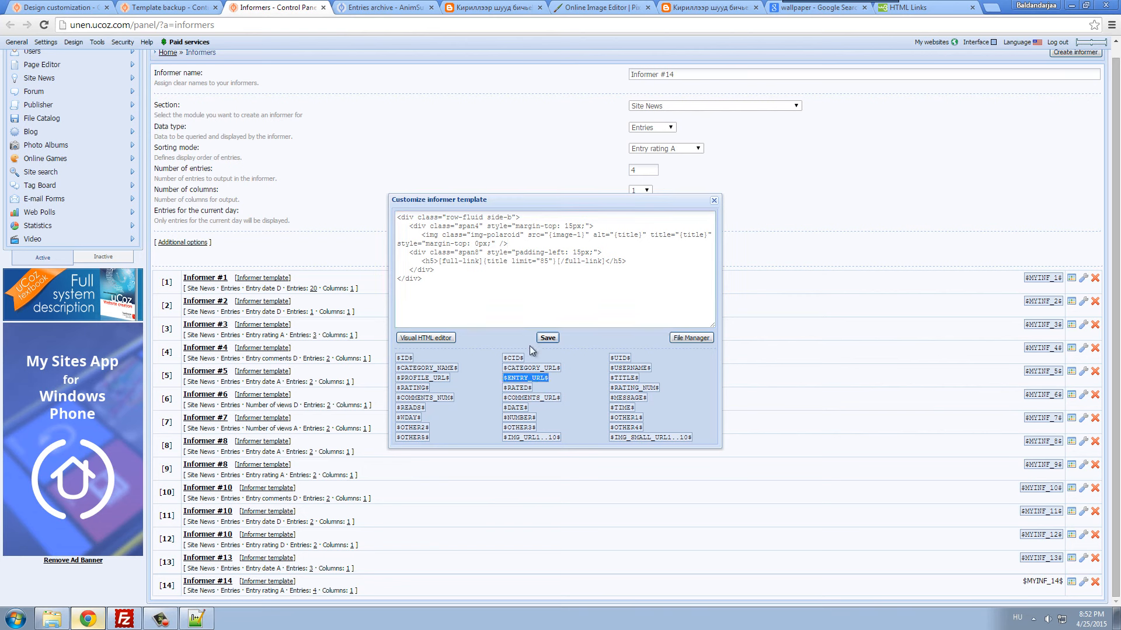
click(623, 378)
key(ctrl+c)
drag(615, 235, 708, 235)
key(ctrl+v)
key(ctrl+v)
- Set the image source in the informer template to $IMG_URL1$ in place of {image-1}
click(531, 438)
key(ctrl+c)
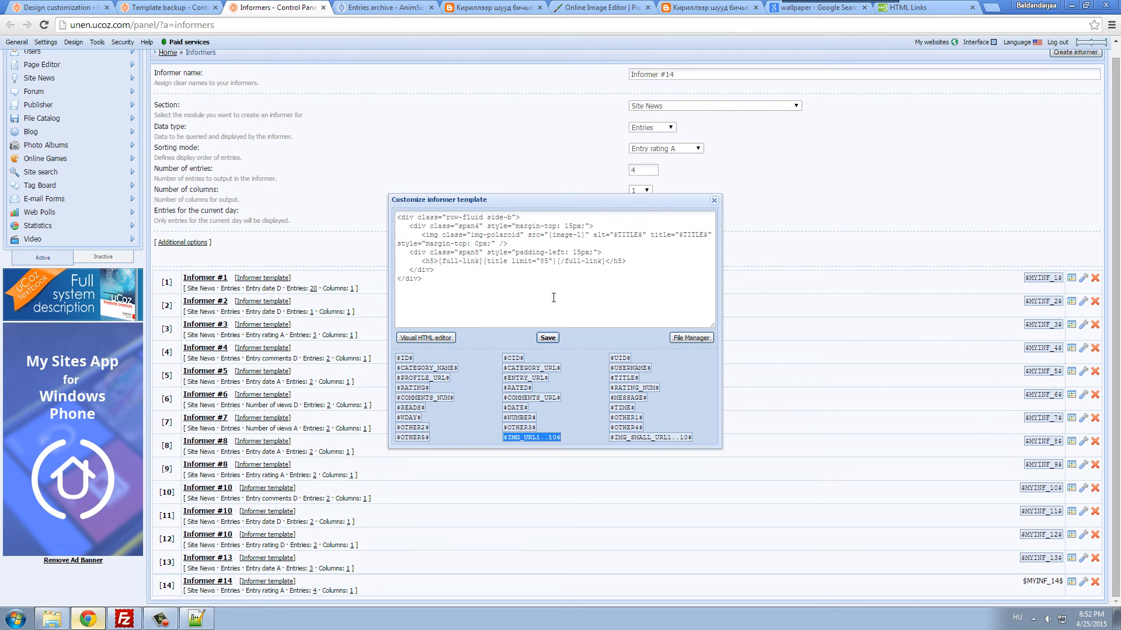
drag(550, 236, 577, 235)
key(ctrl+v)
key(BackSpace)
key(BackSpace)
key(BackSpace)
key(BackSpace)
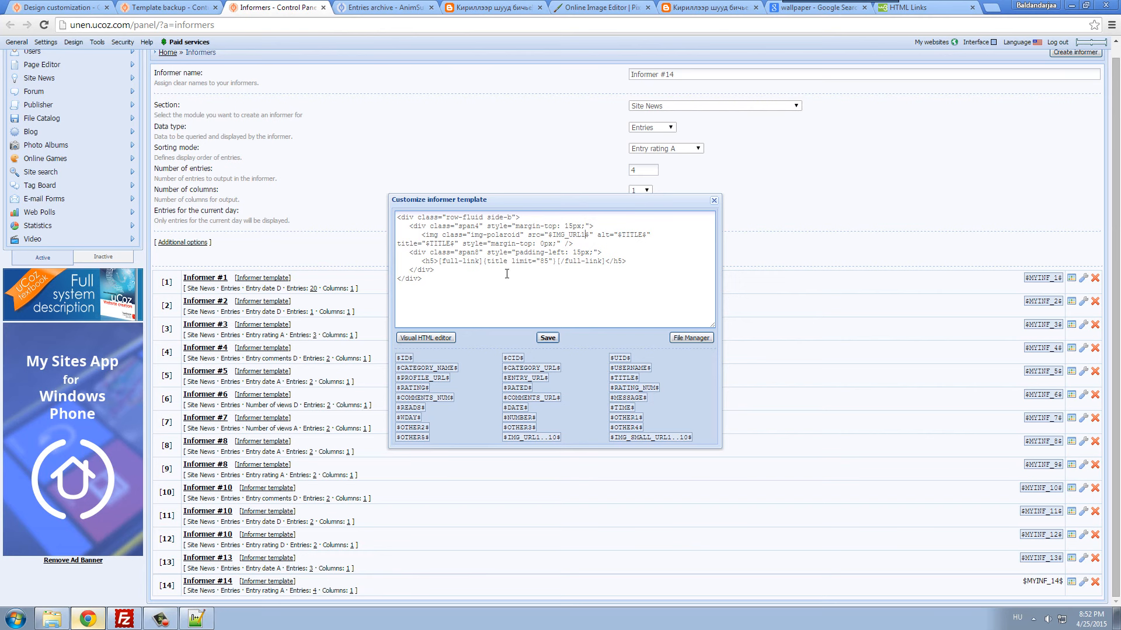
- Replace the full-link title code inside the h5 heading with a link to $ENTRY_URL$ showing $TITLE$
drag(442, 262, 601, 262)
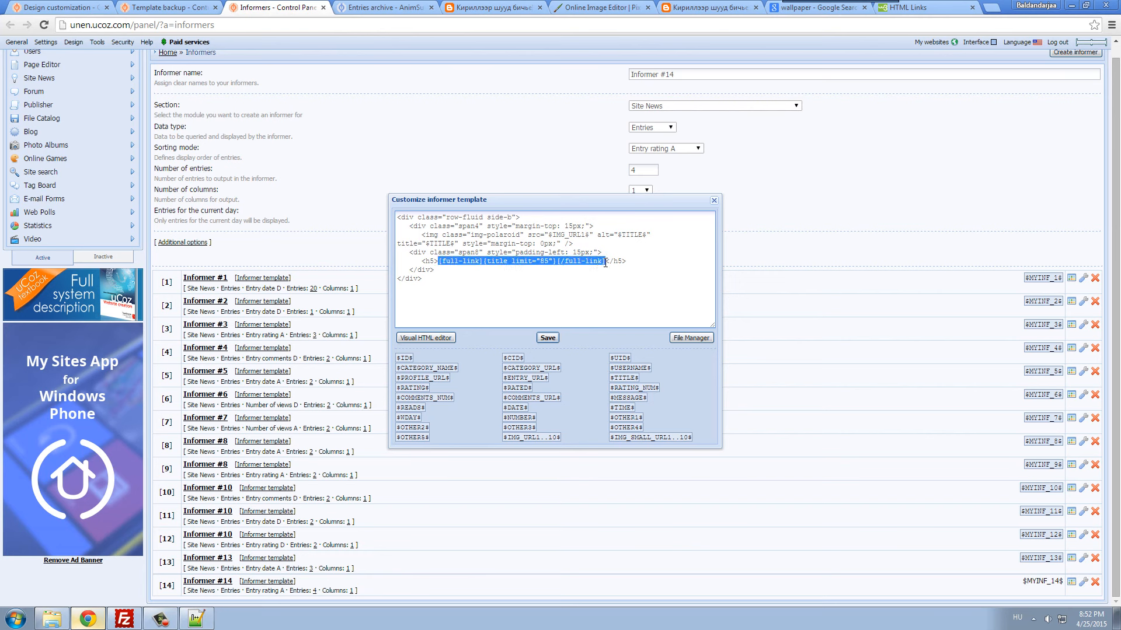
text(<h5><>)
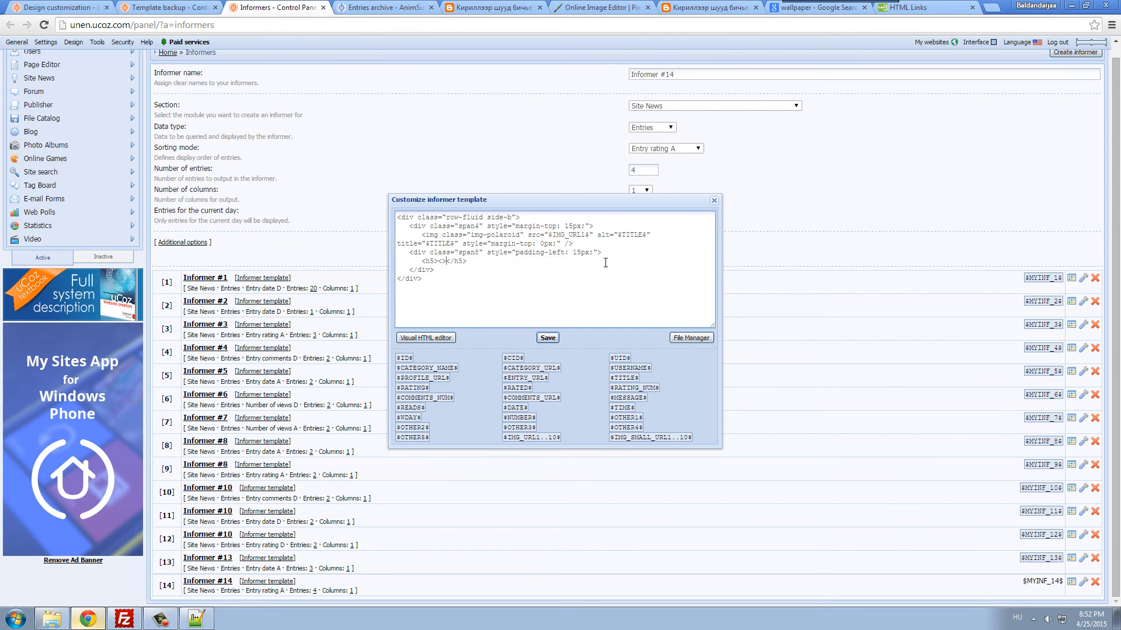
text(a href="$")
key(Left)
text($ENTRY_URL$<)
text($>$TITLE$</)
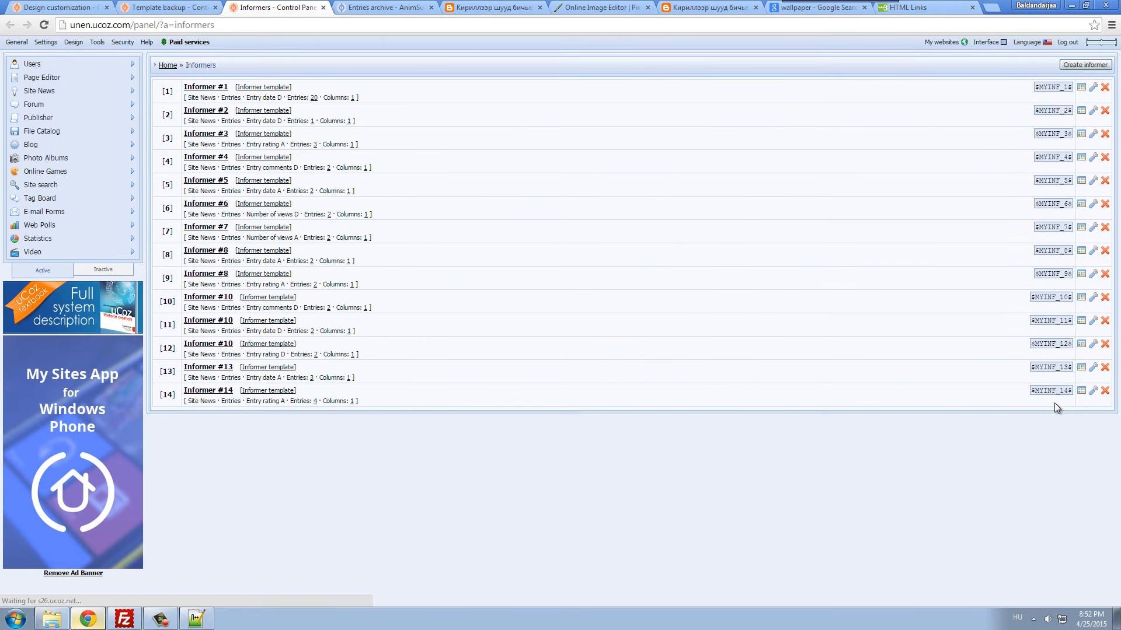
- Replace the custom rating block in the entries archive template's recomendet pane with $MYINF_14$ and save the template
click(1054, 391)
key(ctrl+c)
click(166, 7)
click(58, 7)
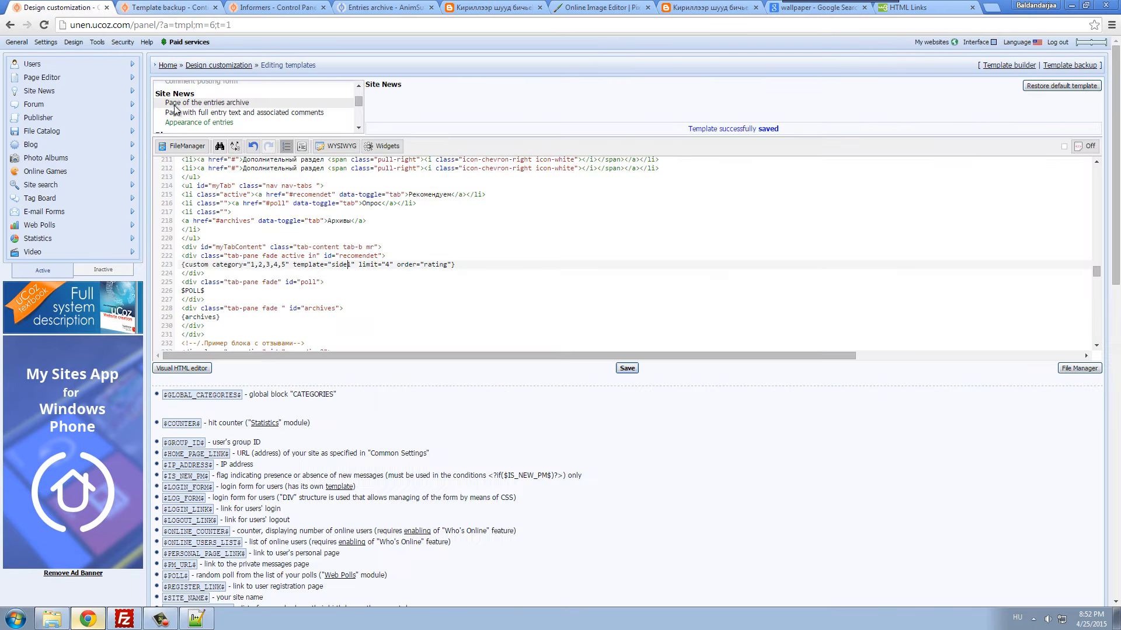
drag(457, 265, 181, 265)
key(ctrl+v)
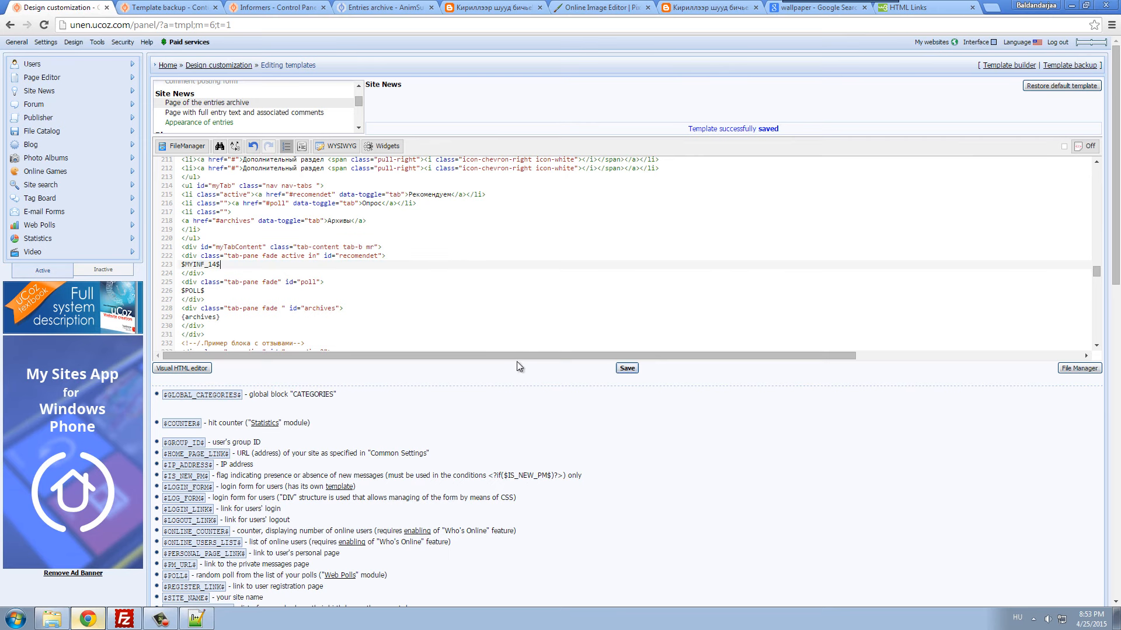
click(622, 375)
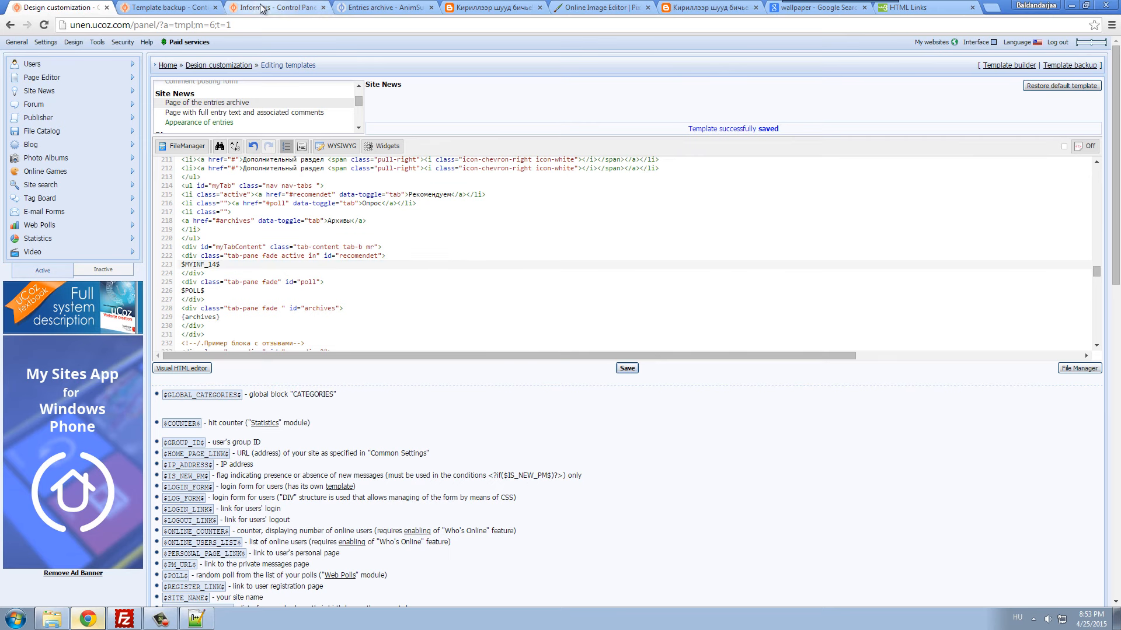
- Reload the site and examine the "Рекомендуем" tab and the surrounding page layout
click(373, 6)
key(F5)
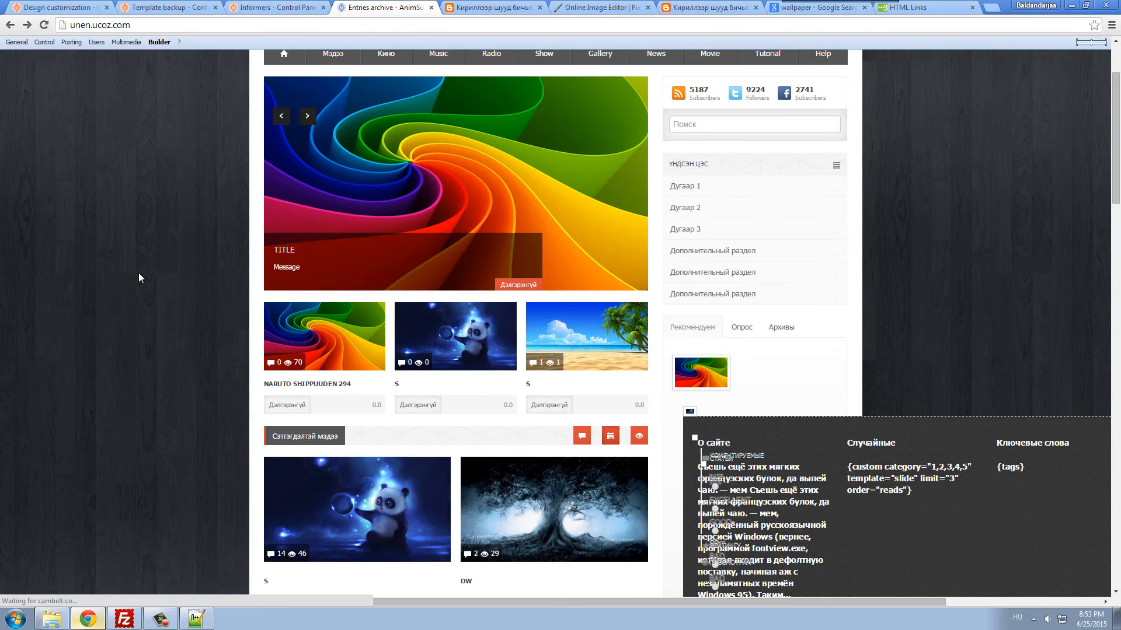
scroll(134, 274, down, 2)
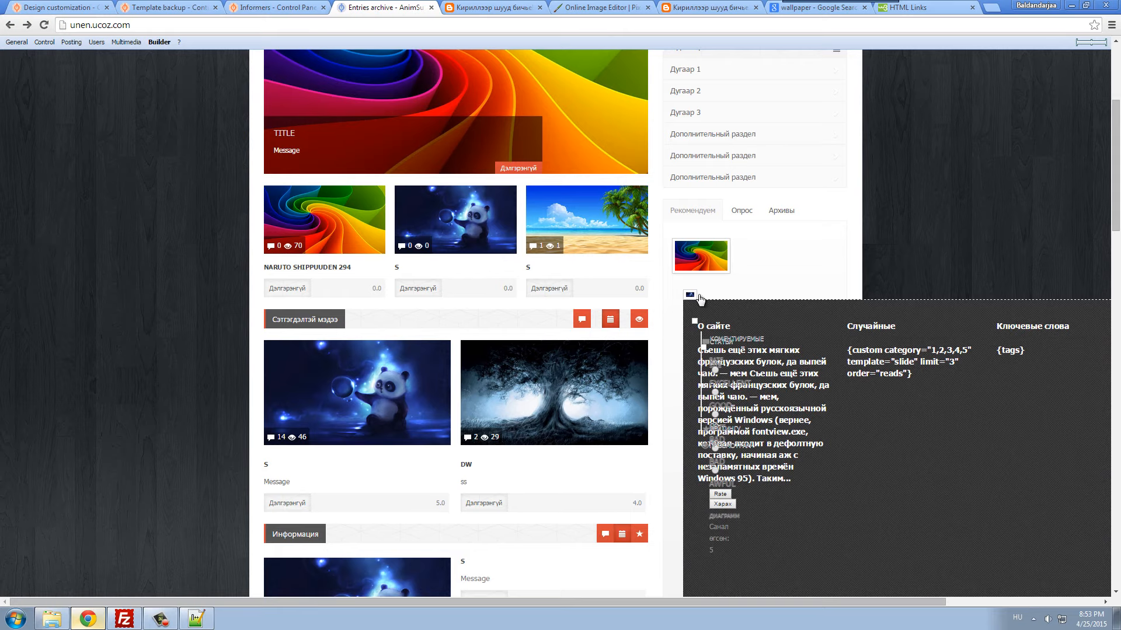
scroll(759, 309, down, 2)
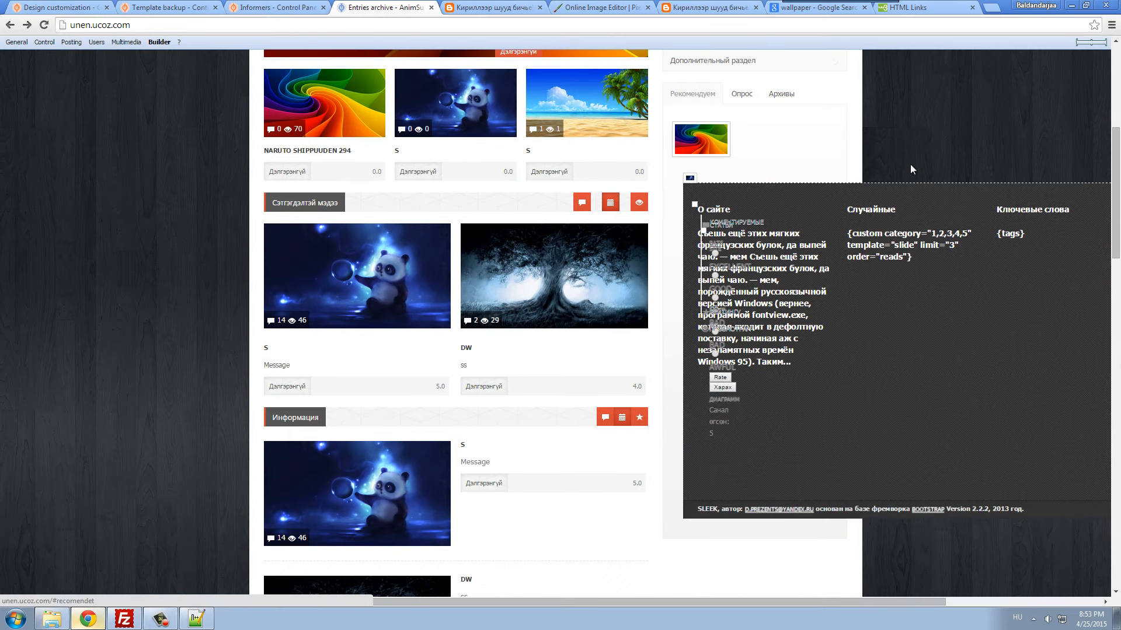
scroll(894, 176, up, 2)
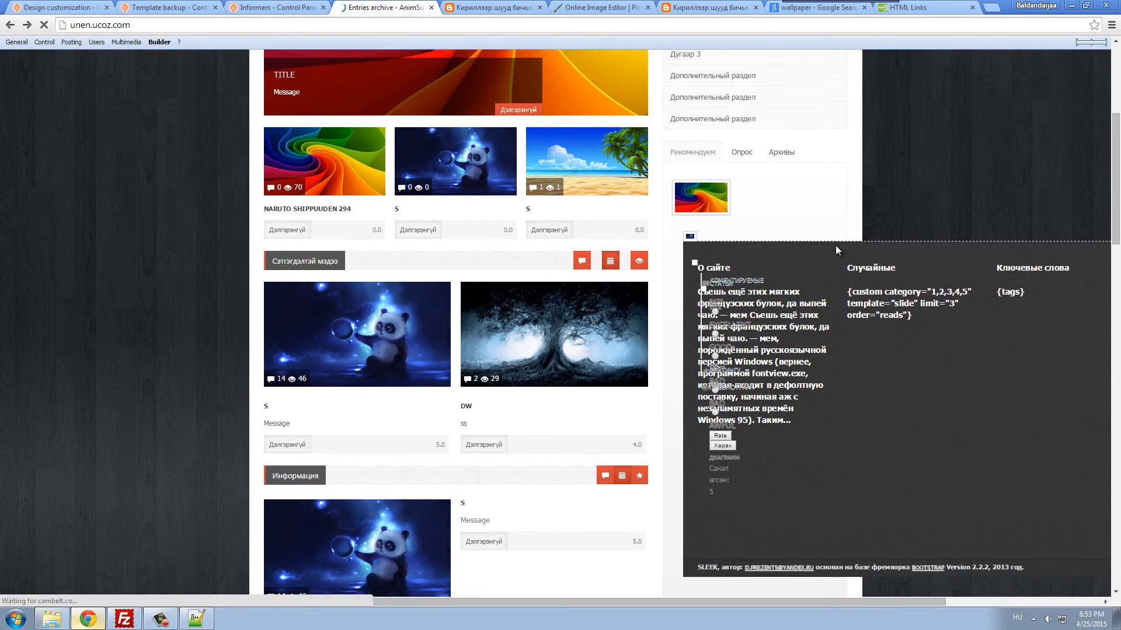
click(87, 8)
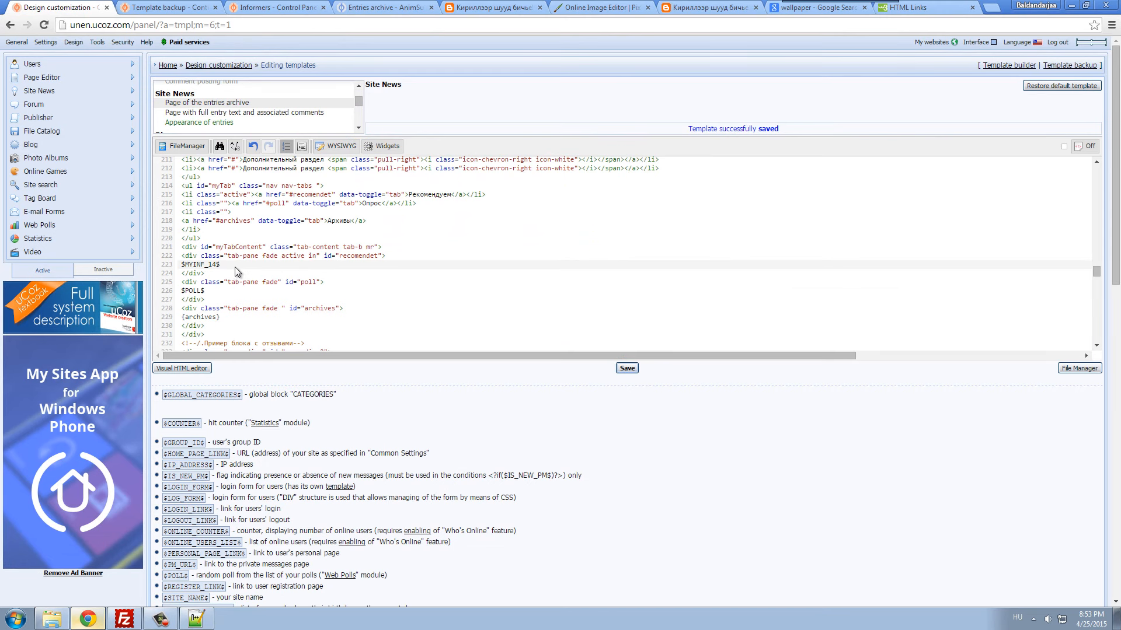
click(158, 7)
click(269, 7)
click(358, 6)
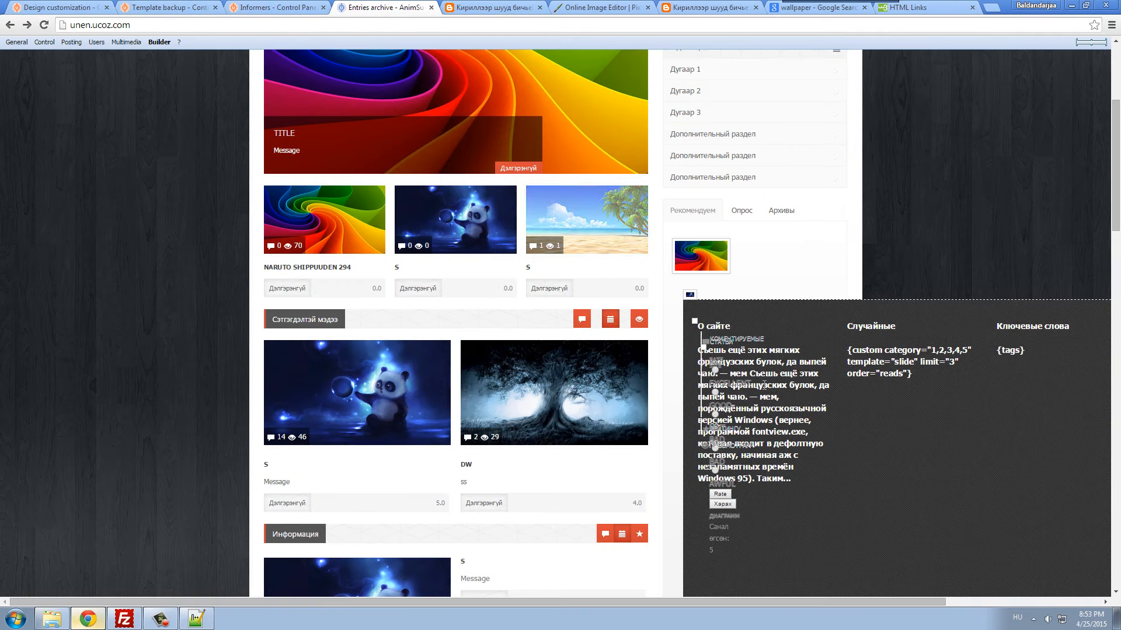
scroll(762, 384, down, 2)
scroll(763, 393, down, 15)
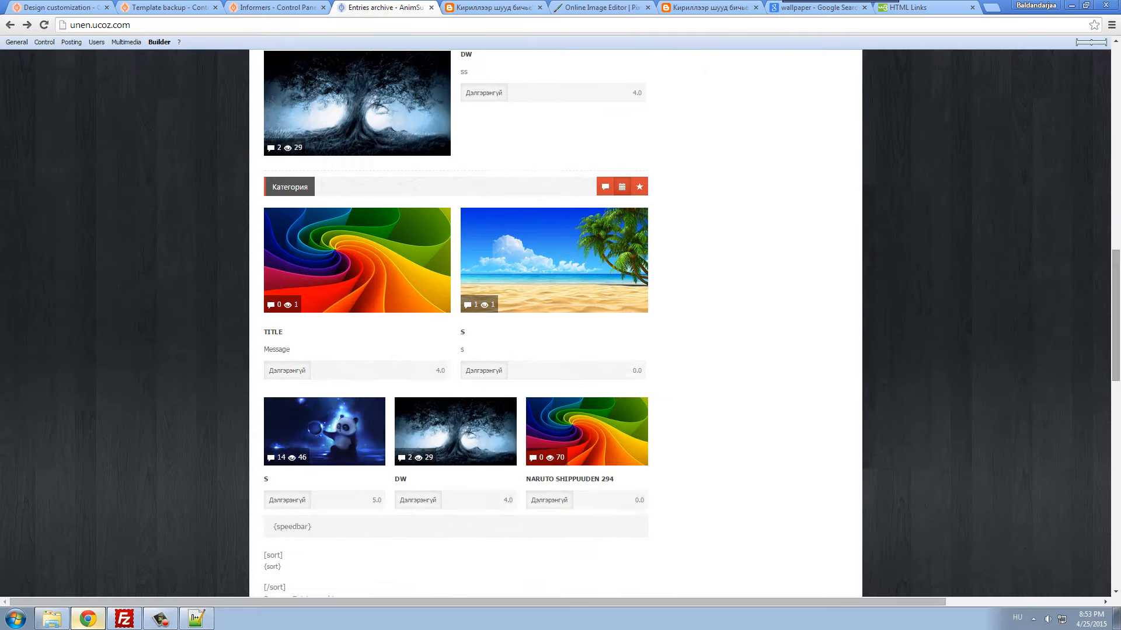
scroll(238, 71, up, 15)
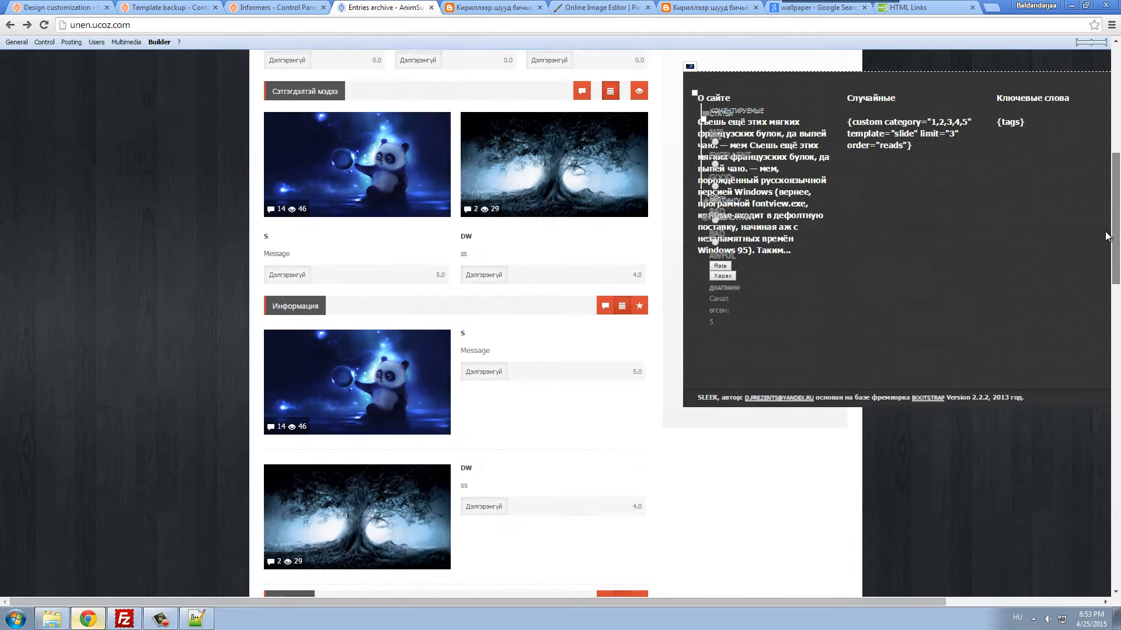
- Copy the custom rating block from the recomendet pane of main.tpl in Notepad++
click(59, 7)
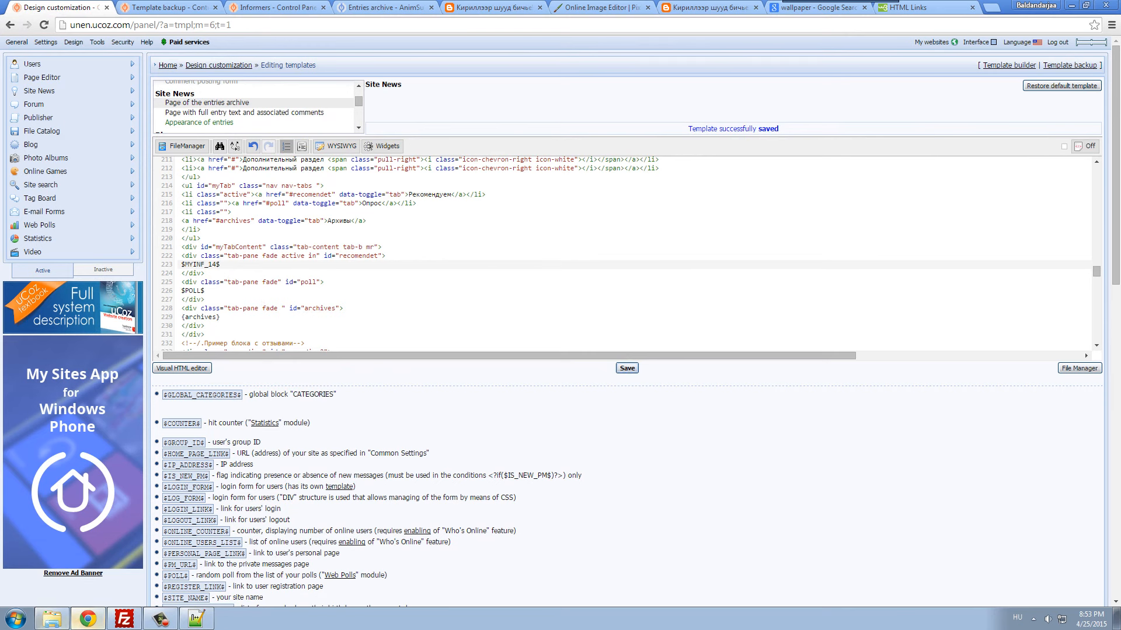
click(52, 619)
click(196, 619)
scroll(379, 370, down, 20)
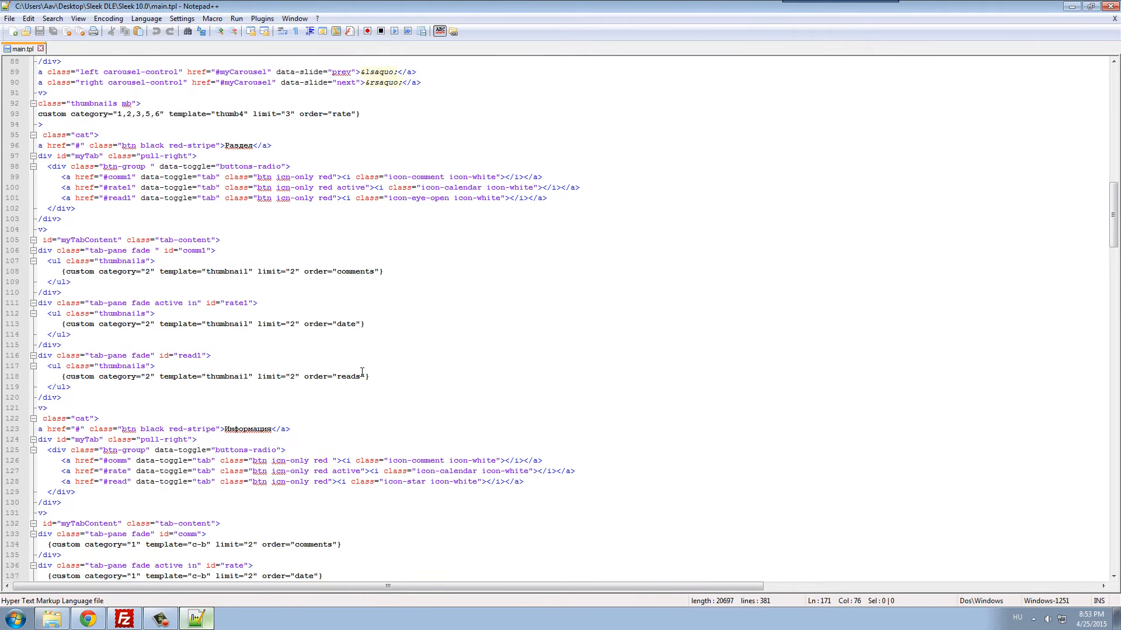
scroll(362, 376, down, 9)
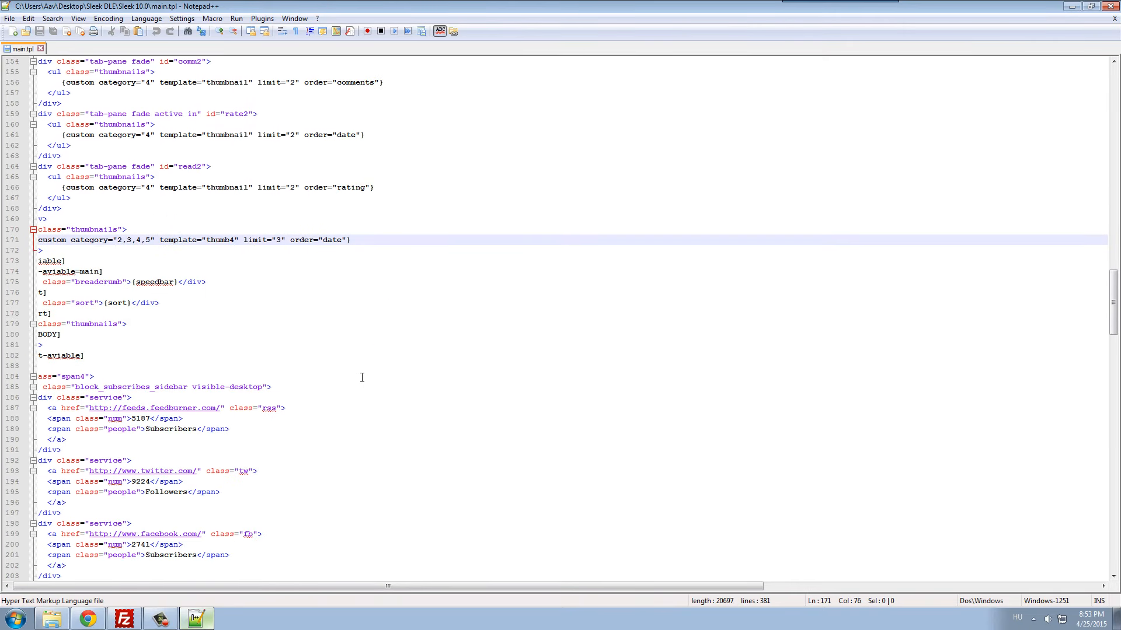
scroll(361, 379, down, 3)
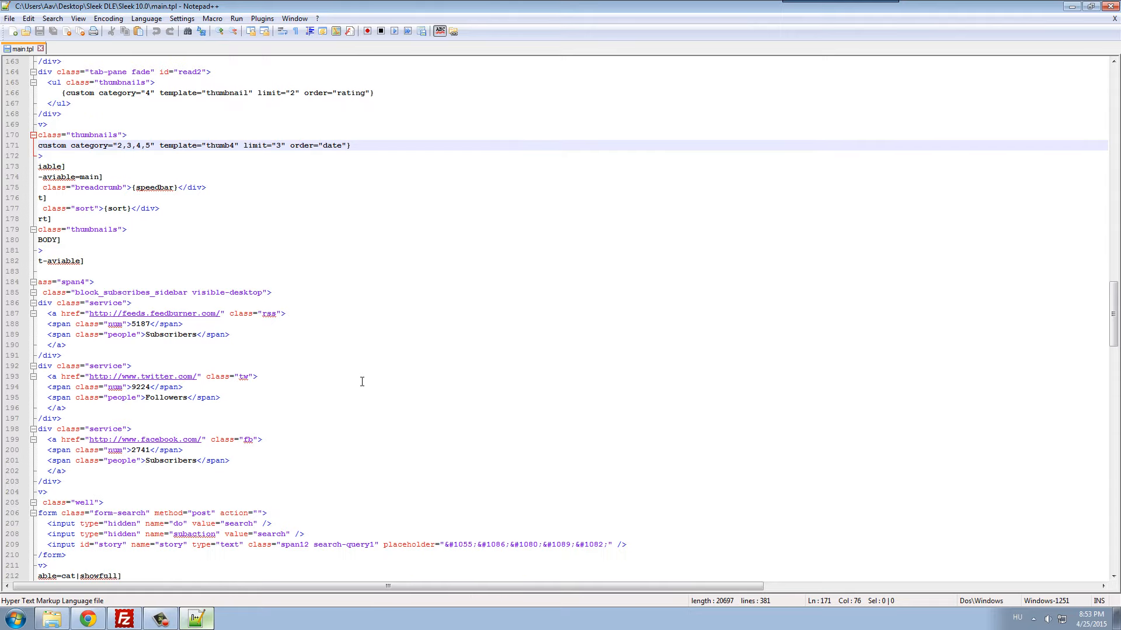
scroll(362, 381, down, 12)
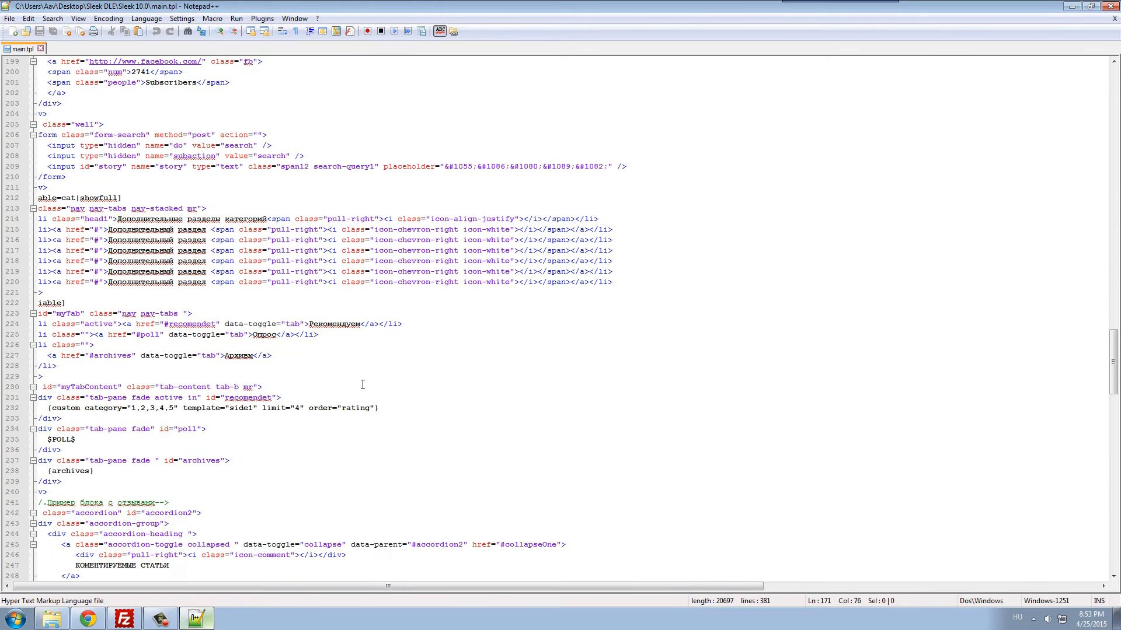
drag(380, 408, 48, 408)
key(ctrl+c)
click(87, 619)
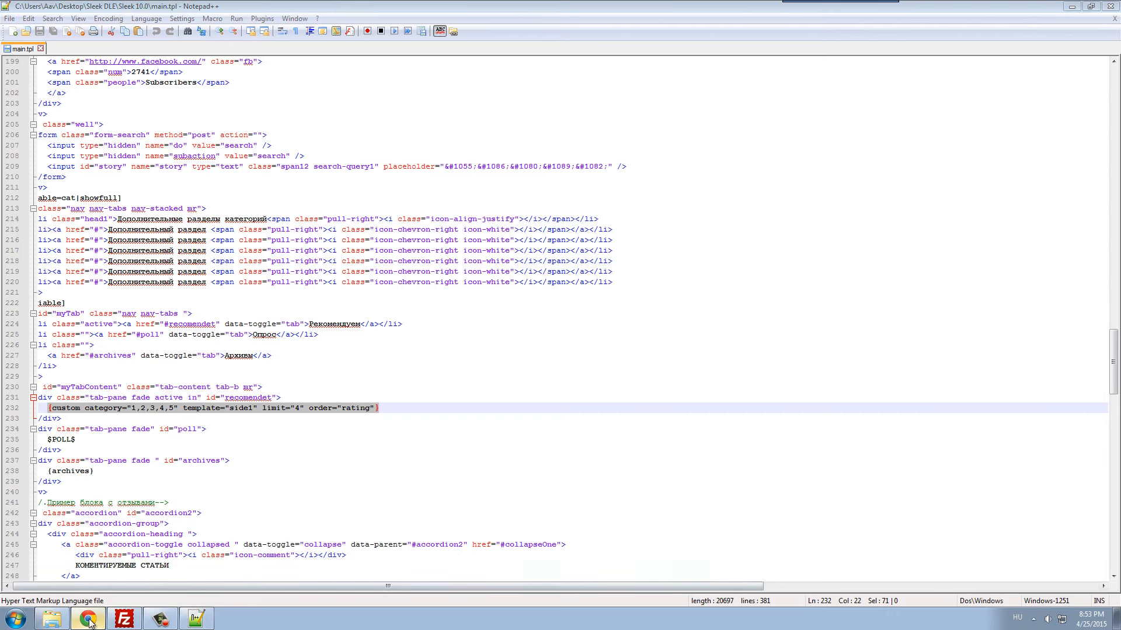
- Replace $MYINF_14$ in the entries archive template's recomendet pane with the copied custom block for template "side1" and save
drag(224, 266, 179, 264)
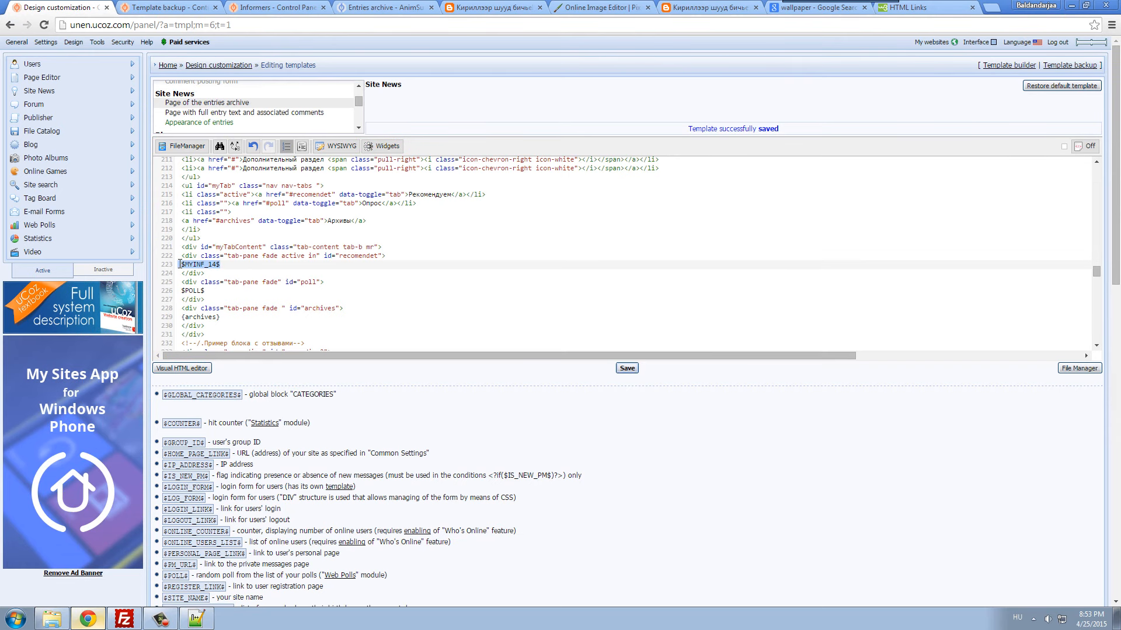
key(ctrl+v)
click(625, 370)
- Reload the site and examine the page layout from the carousel down to the footer
click(175, 8)
click(373, 8)
key(F5)
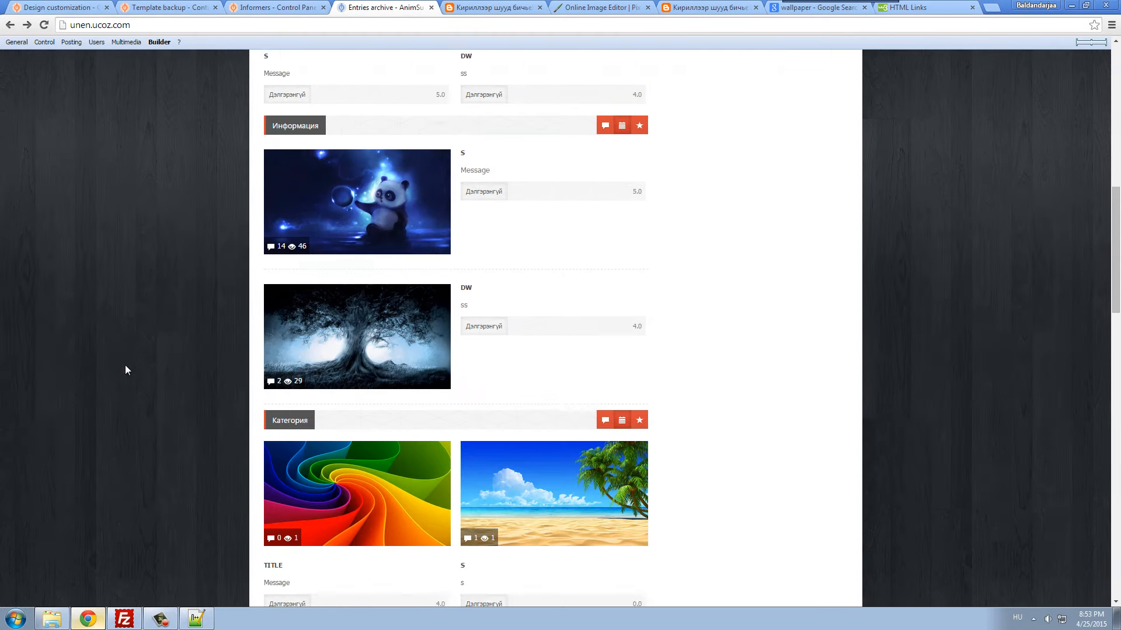
scroll(125, 365, down, 4)
drag(1116, 295, 1116, 529)
drag(1115, 385, 1116, 97)
- Create a new backup copy of the site's templates
click(157, 8)
right_click(364, 232)
click(400, 262)
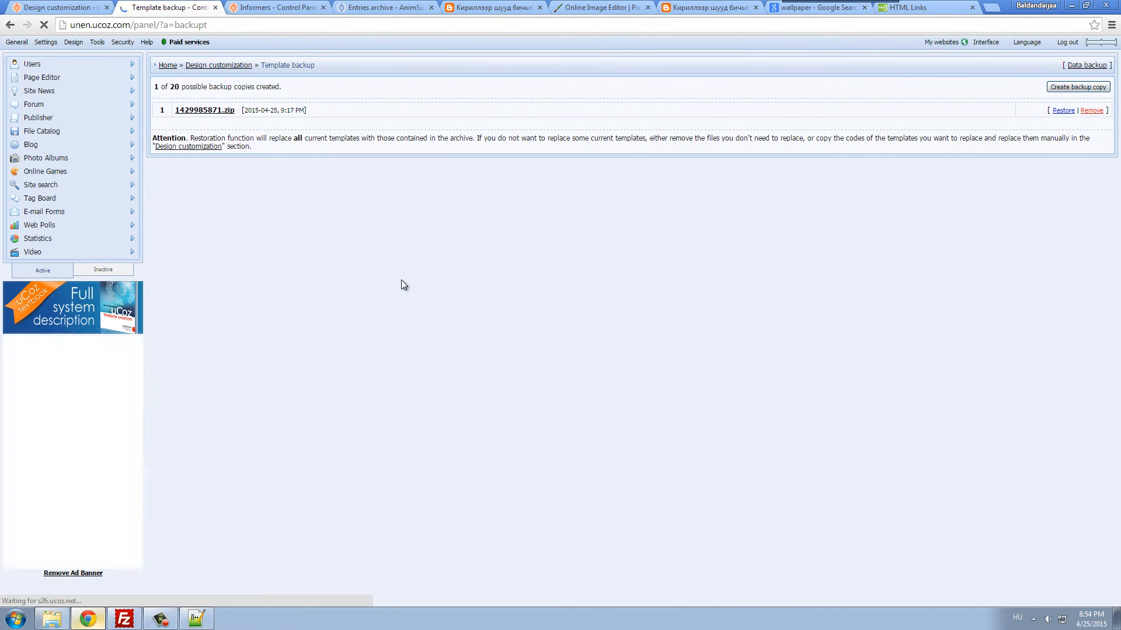
click(1077, 87)
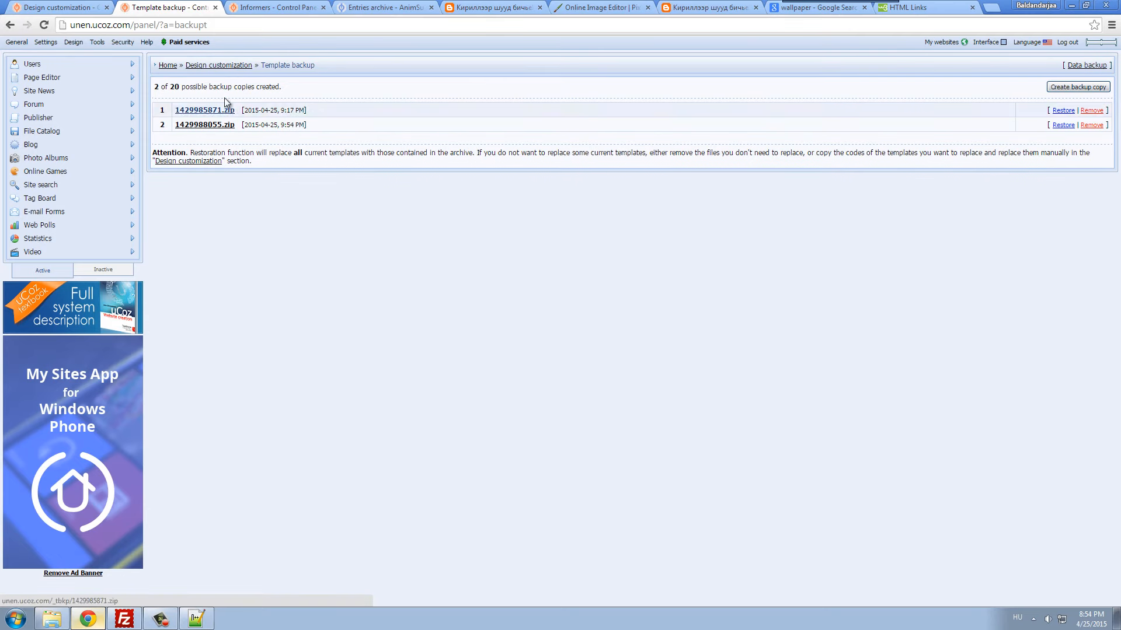
- Open the template of Informer #14 and the original side1 file in Notepad, placed so both codes can be compared
click(79, 7)
click(334, 4)
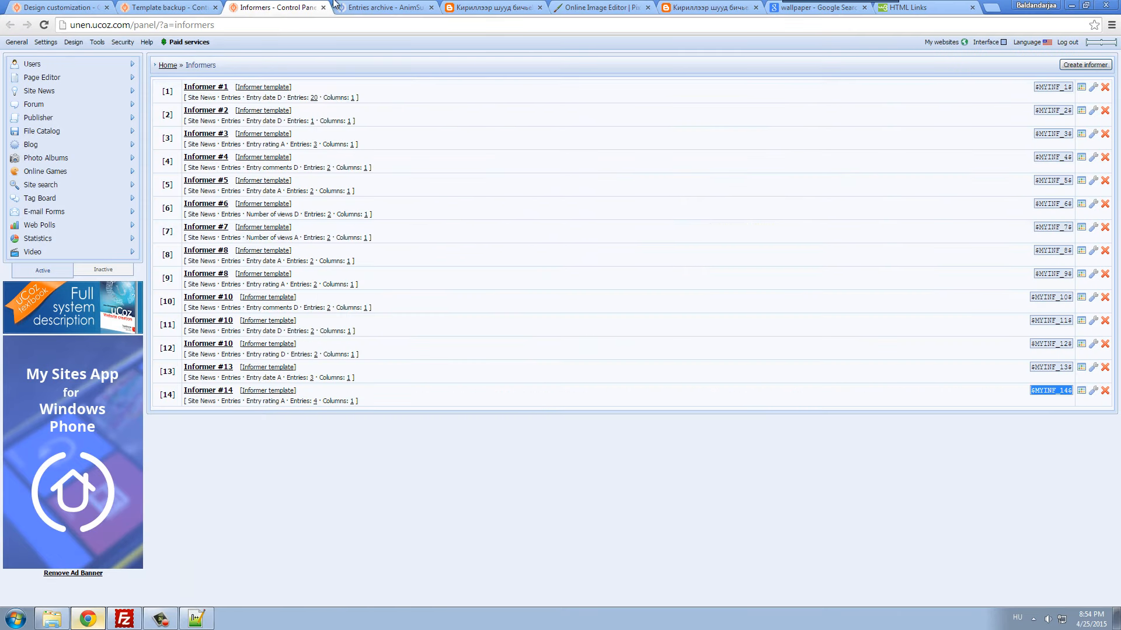
click(1081, 390)
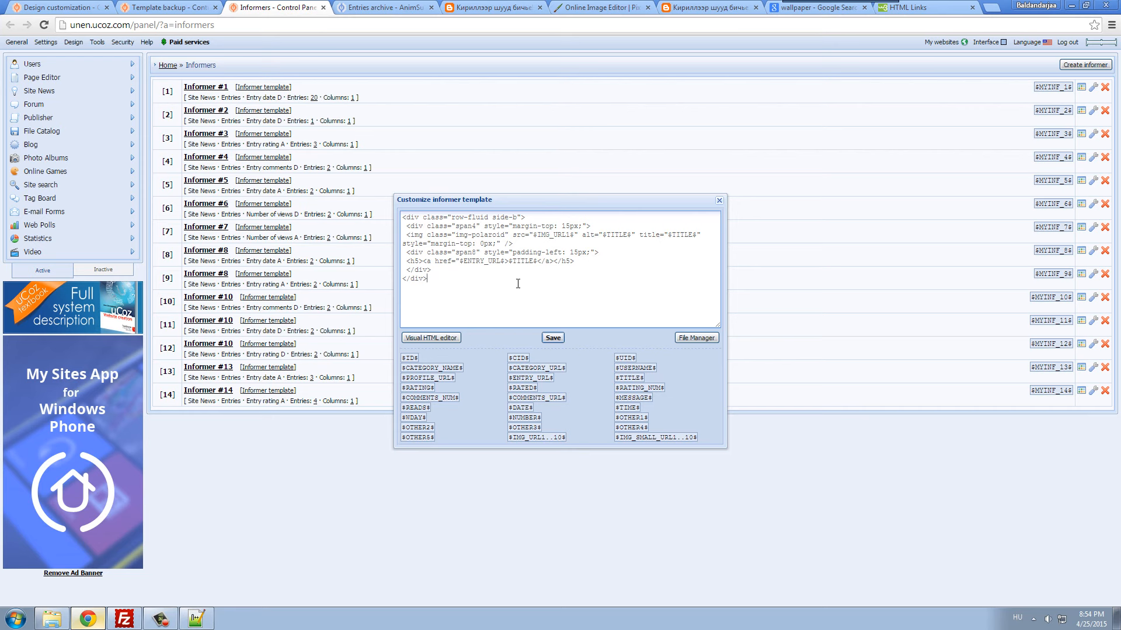
click(63, 619)
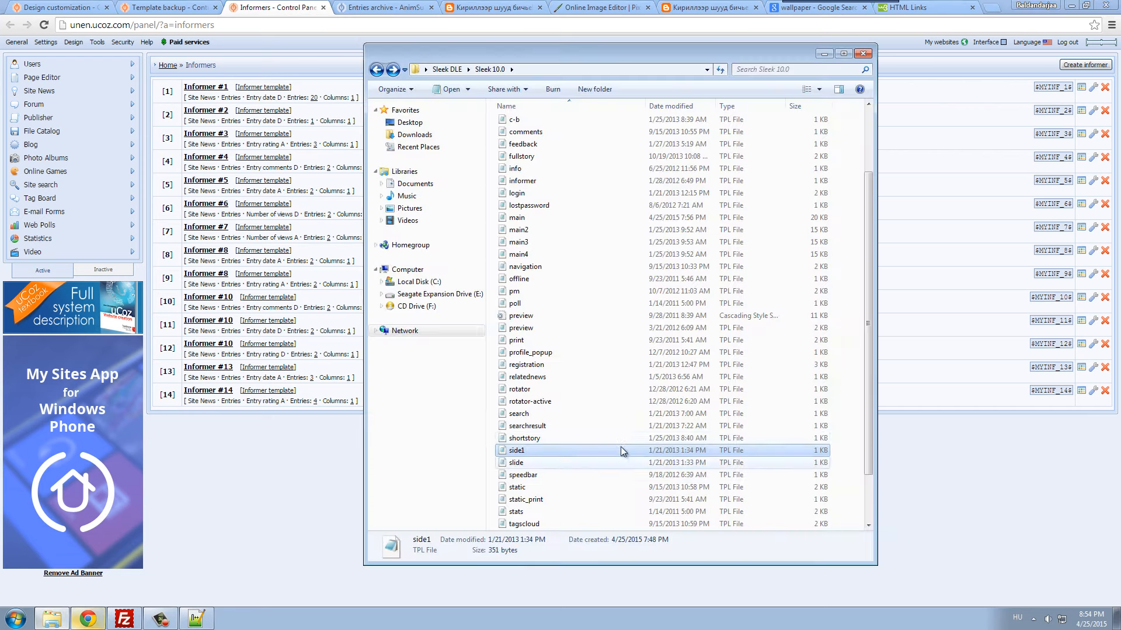
double_click(542, 454)
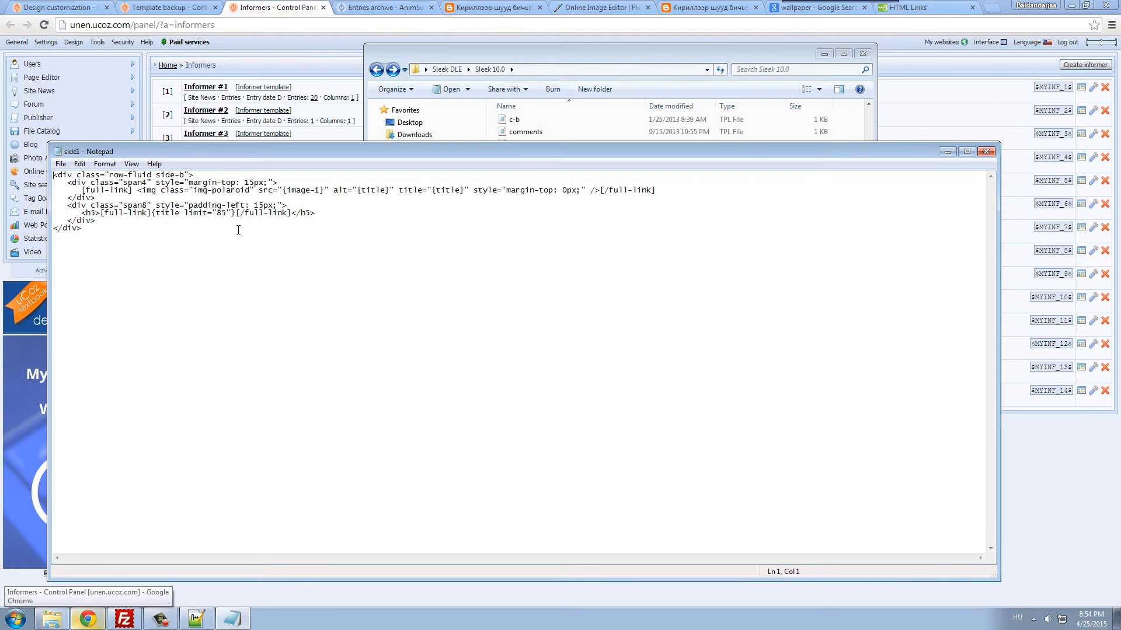
drag(268, 150, 267, 255)
click(828, 56)
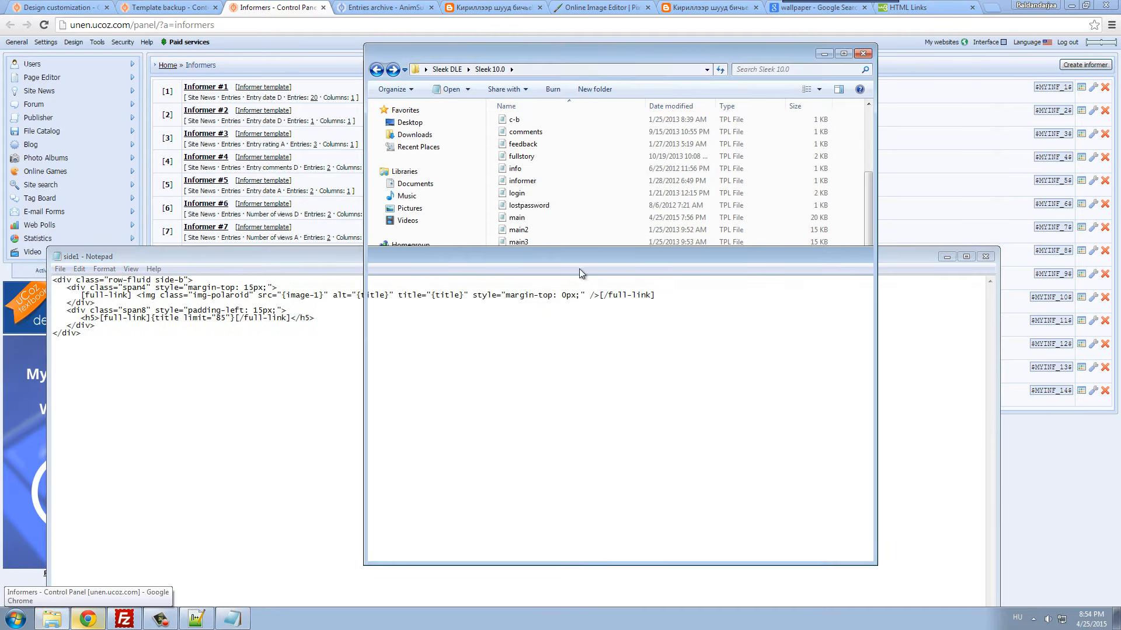
drag(541, 260, 748, 323)
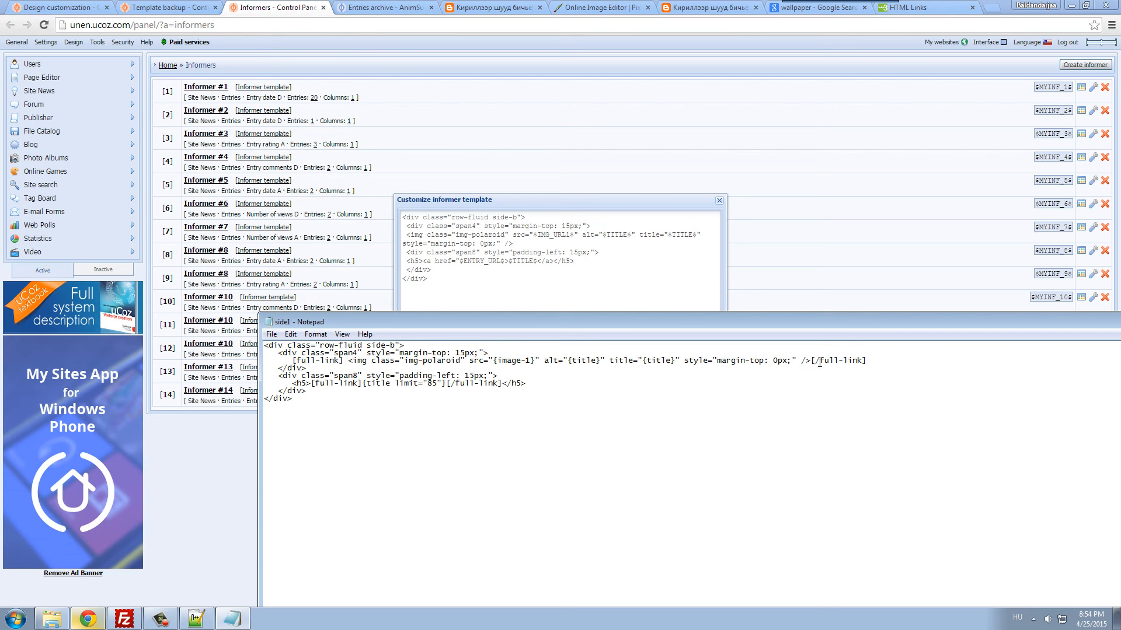
drag(505, 323, 476, 325)
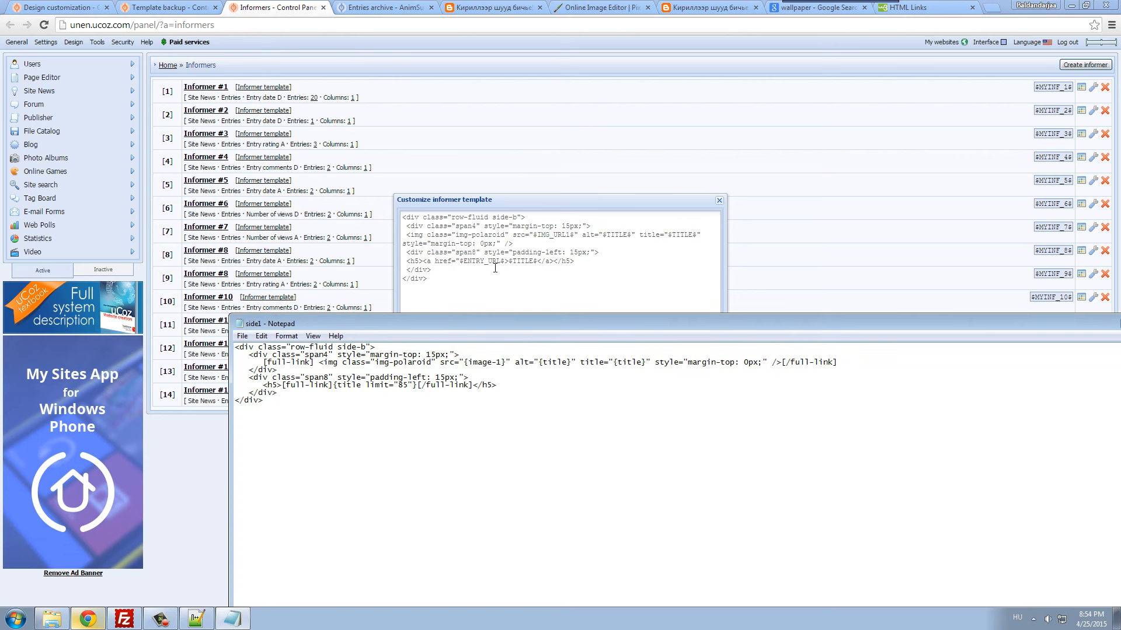
- Add the missing closing quotation mark after $ENTRY_URL$ in Informer #14's title link and save the informer template
drag(459, 262, 496, 264)
click(502, 264)
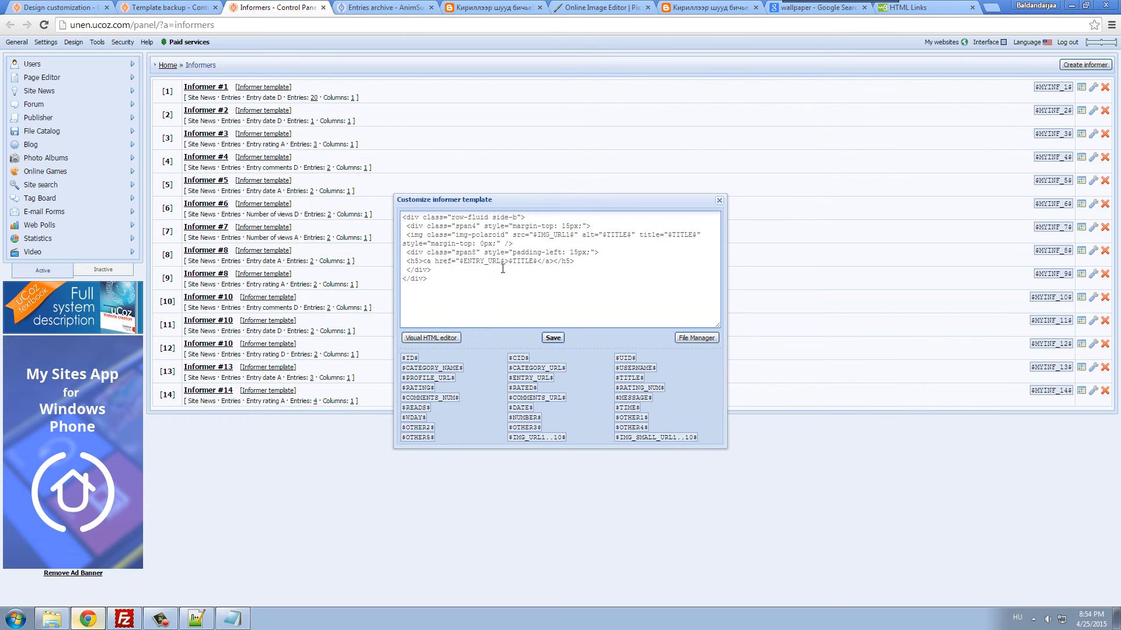
text(")
key(BackSpace)
text(")
click(553, 338)
- Replace the custom rating block in the entries archive template's recomendet pane with the $MYINF_14$ informer code and save the template
click(341, 6)
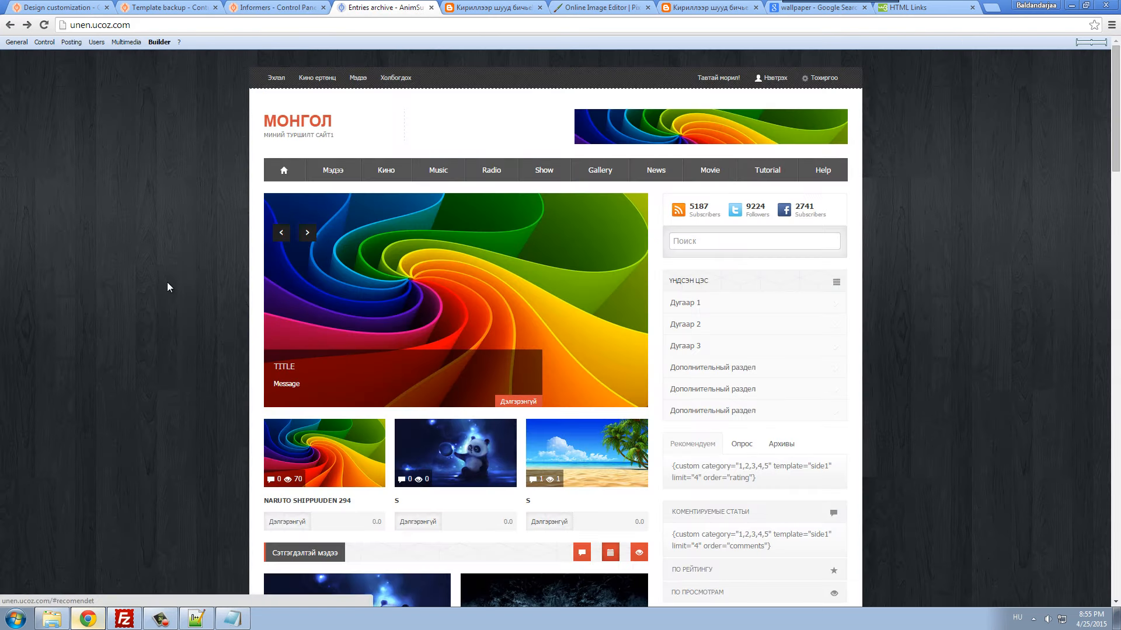
click(139, 7)
click(387, 7)
click(275, 7)
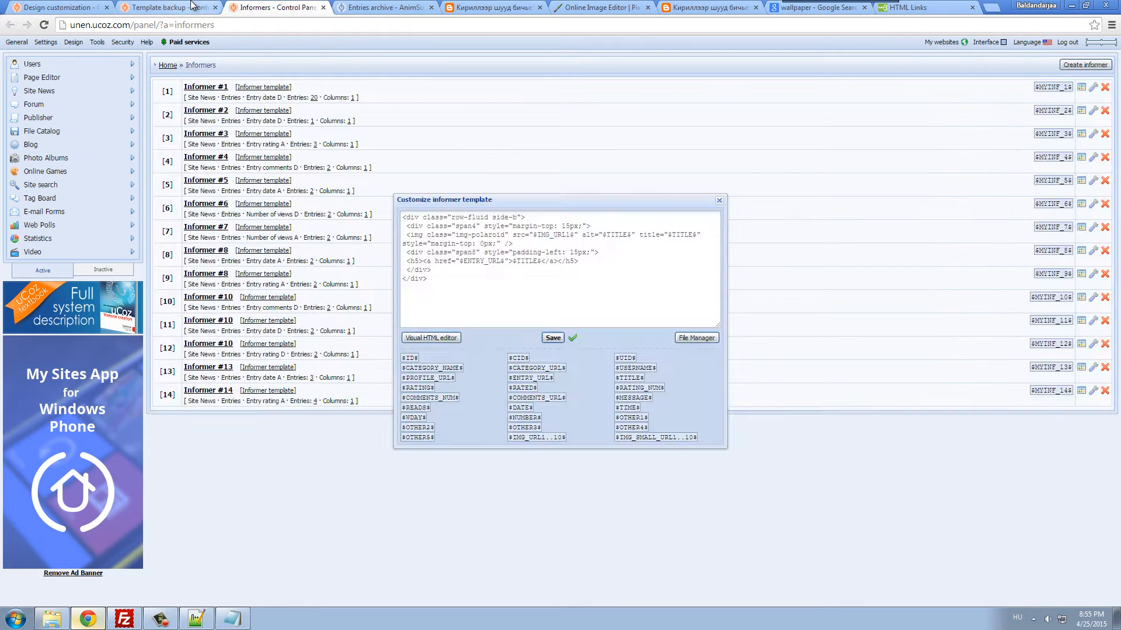
drag(1072, 391, 988, 397)
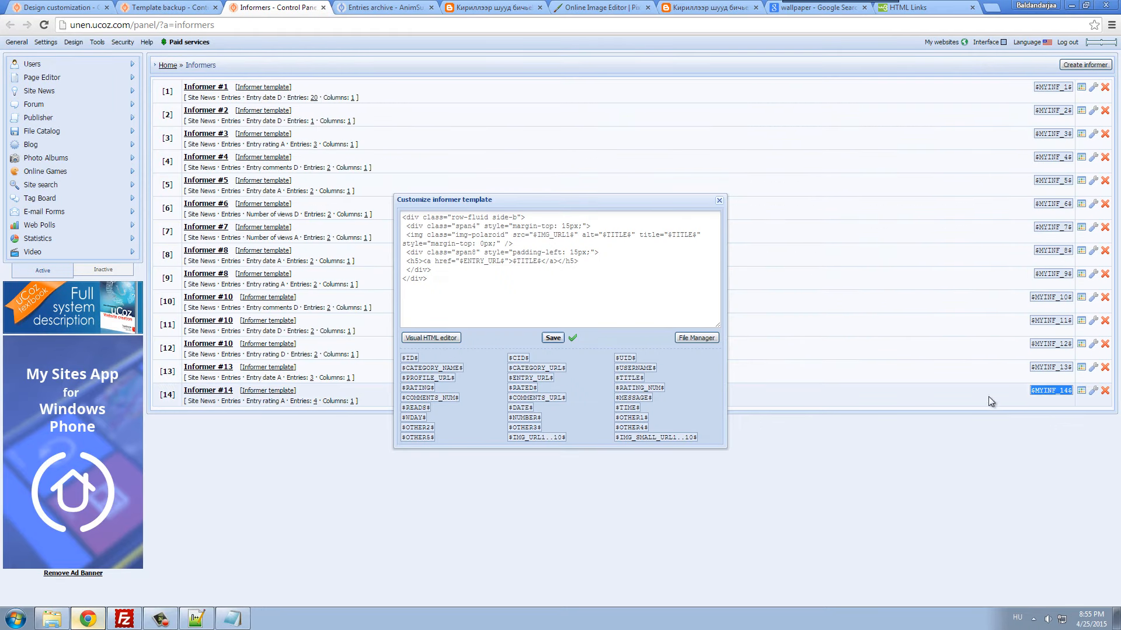
click(154, 3)
click(45, 3)
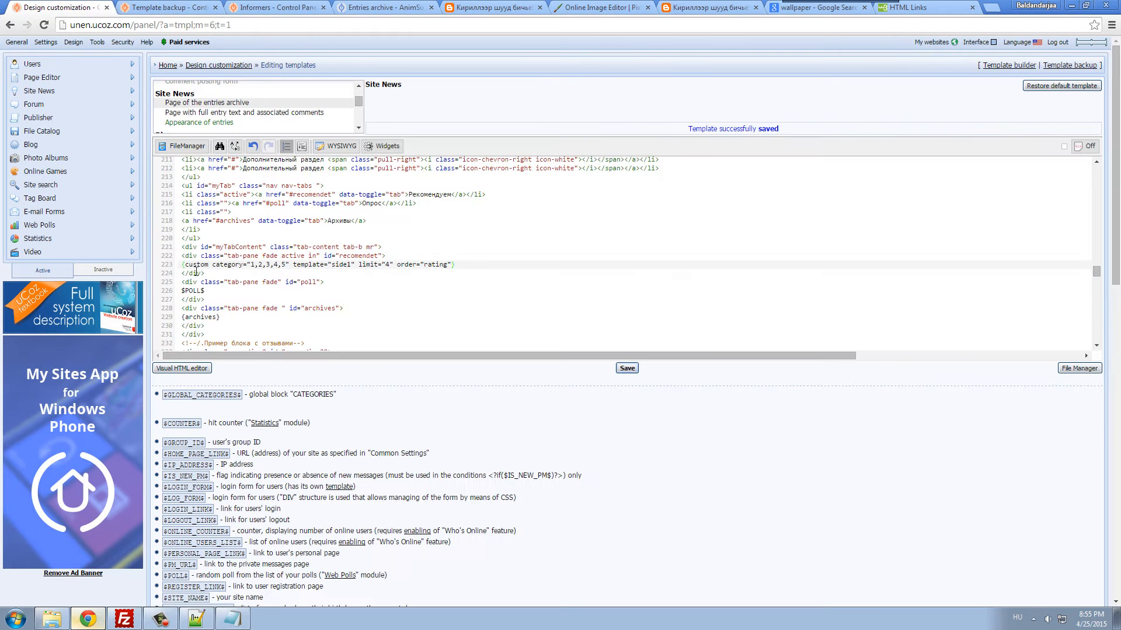
drag(184, 266, 459, 265)
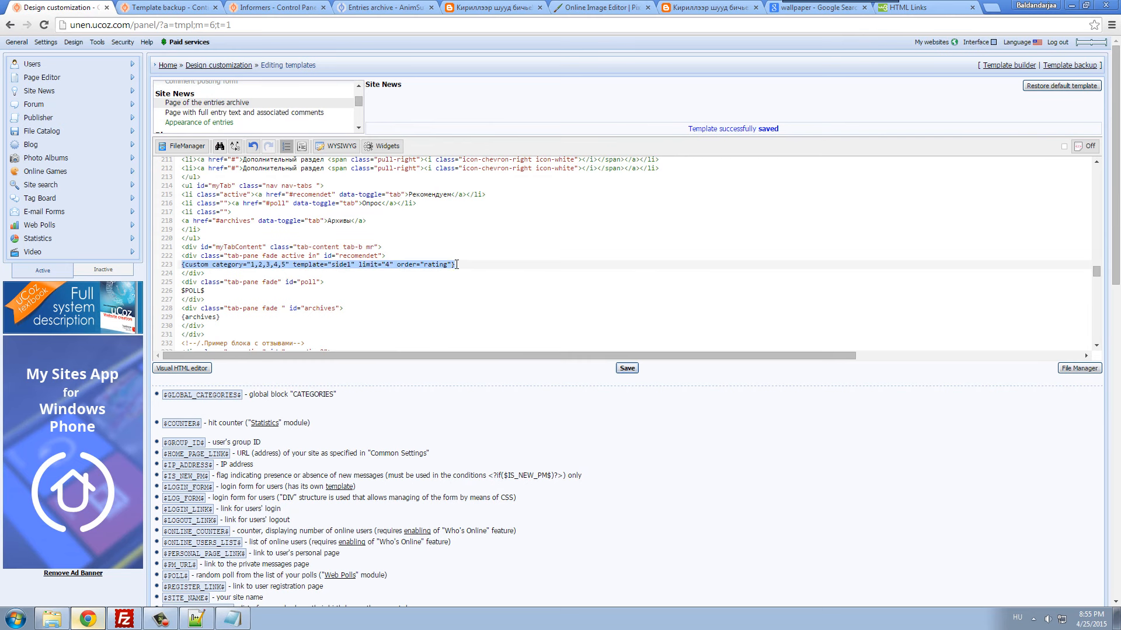
key(ctrl+v)
click(622, 376)
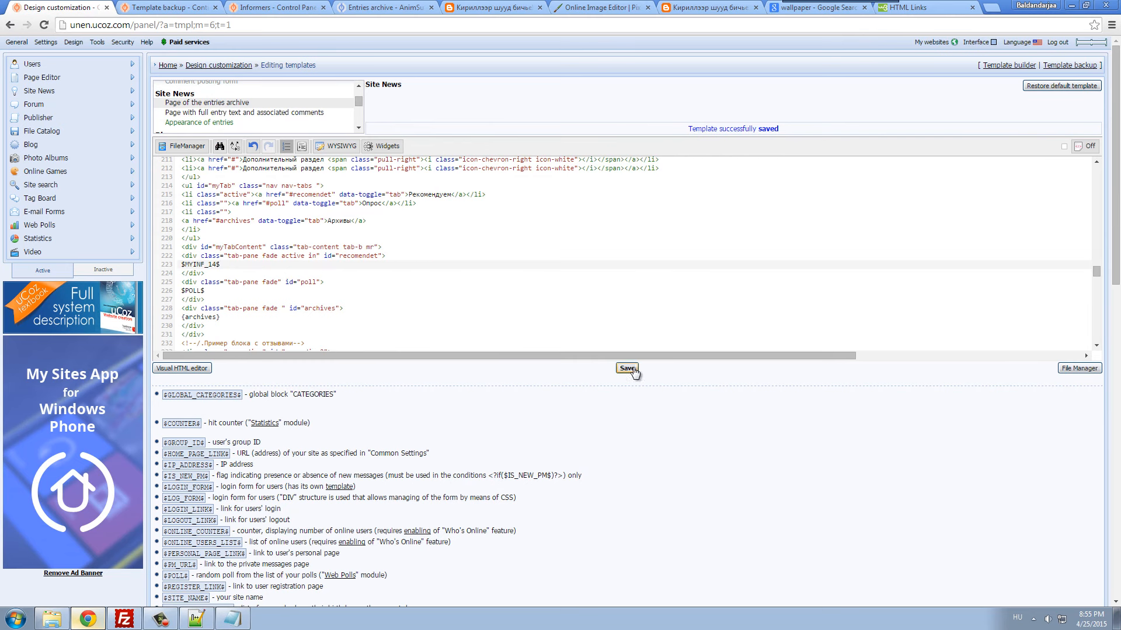
- Reload the site and check how the informer entries are laid out in the "Рекомендуем" tab
click(361, 7)
key(F5)
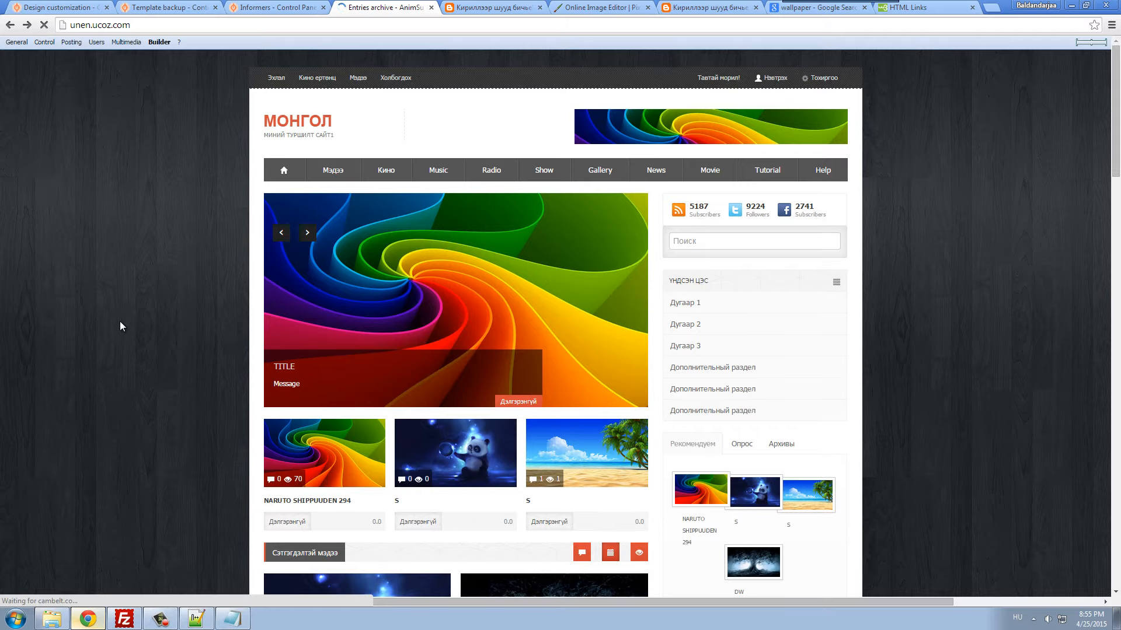
scroll(120, 322, down, 3)
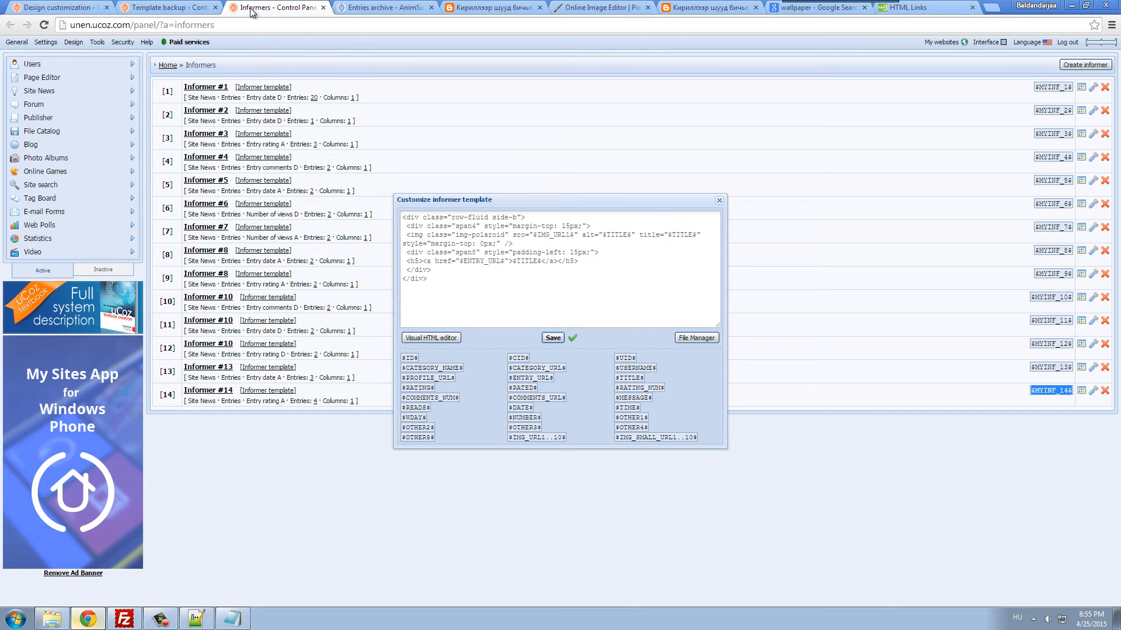
- Delete the closing [/full-link] tag in the h5 heading and the opening [full-link] tag before the image in the side1 file
click(254, 14)
click(467, 283)
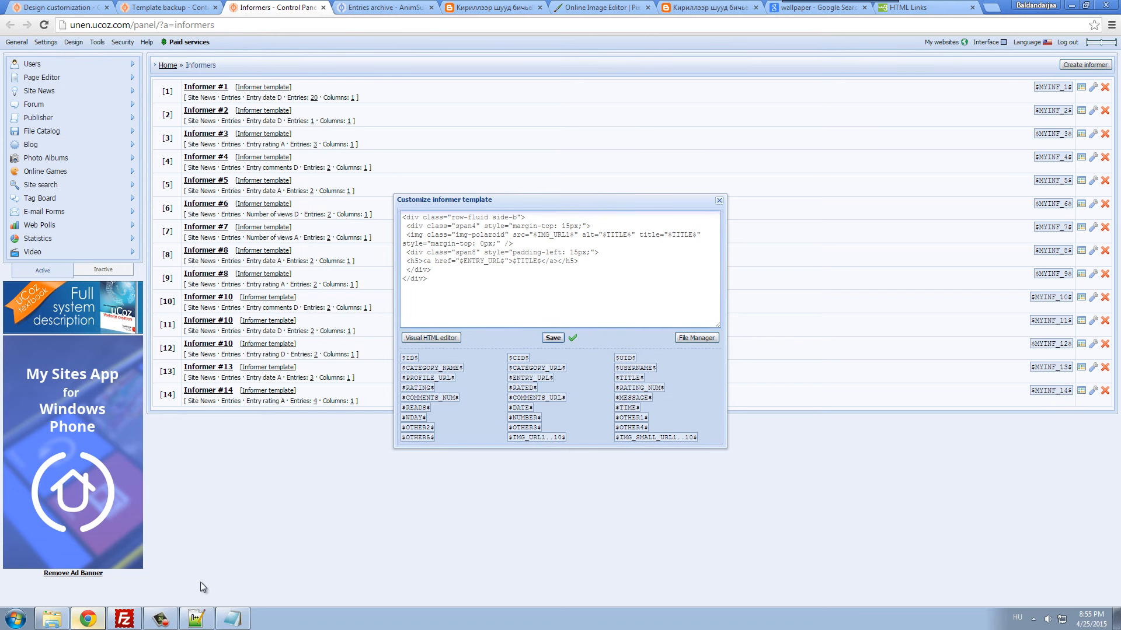
click(232, 618)
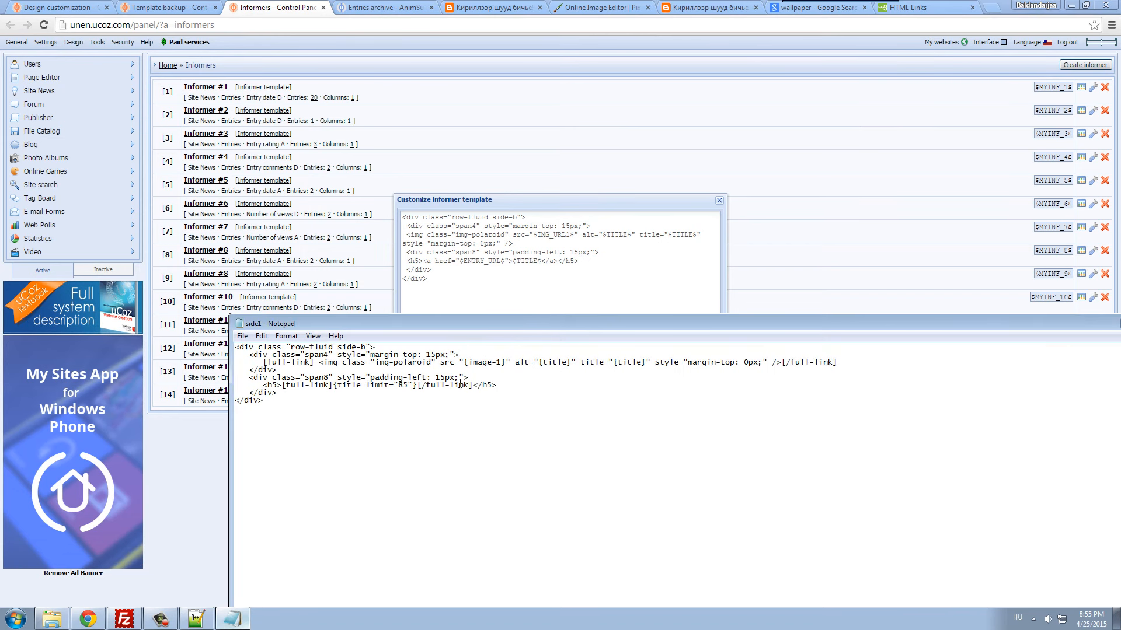
drag(427, 386, 472, 386)
key(Delete)
drag(316, 363, 263, 362)
key(Delete)
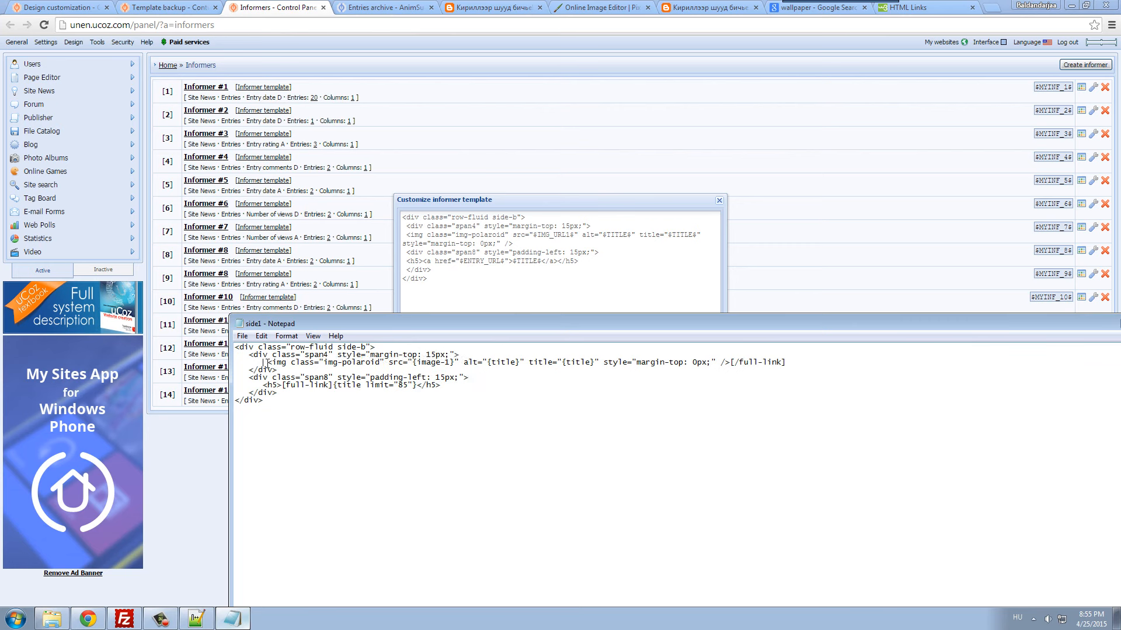
- Replace {image-1} in the side1 file's image source with $IMG_URL1$ copied from the informer template
click(540, 242)
drag(532, 235, 575, 235)
key(ctrl+c)
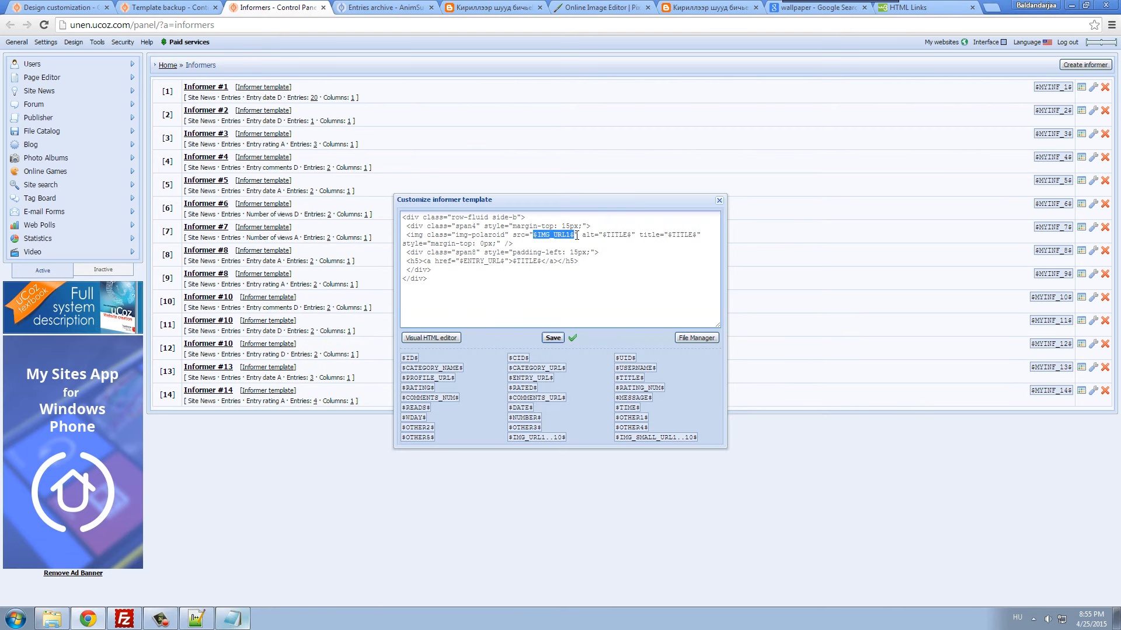
click(232, 618)
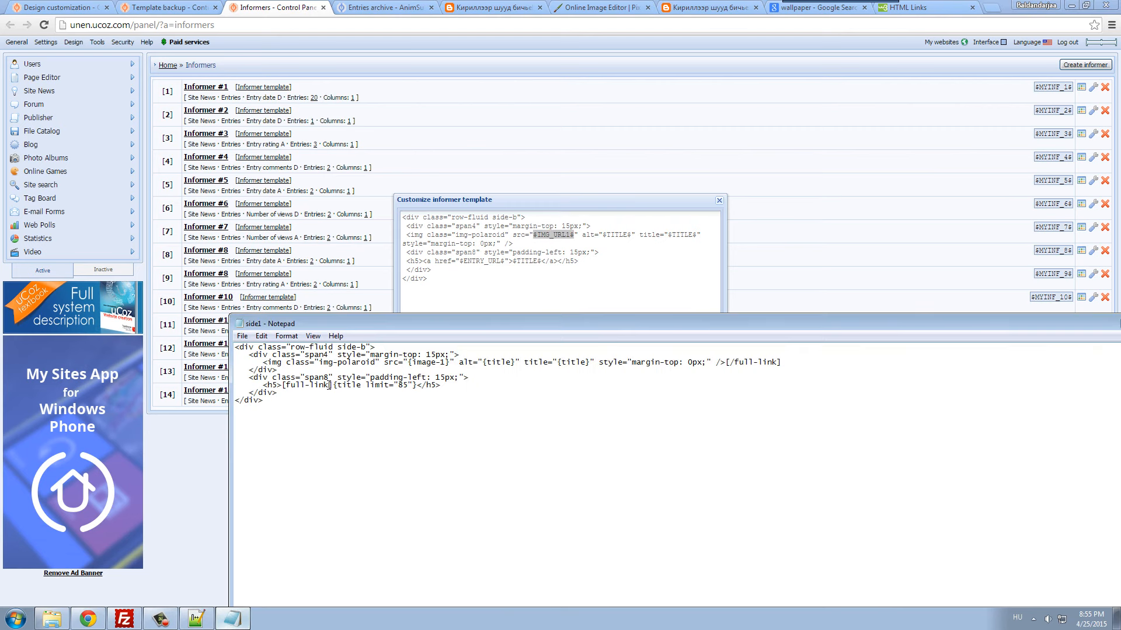
drag(409, 362, 450, 362)
key(ctrl+v)
- Set the side1 image's alt and title attributes to $TITLE$ and delete the [/full-link] tag after the image
drag(602, 234, 630, 234)
key(ctrl+c)
click(233, 620)
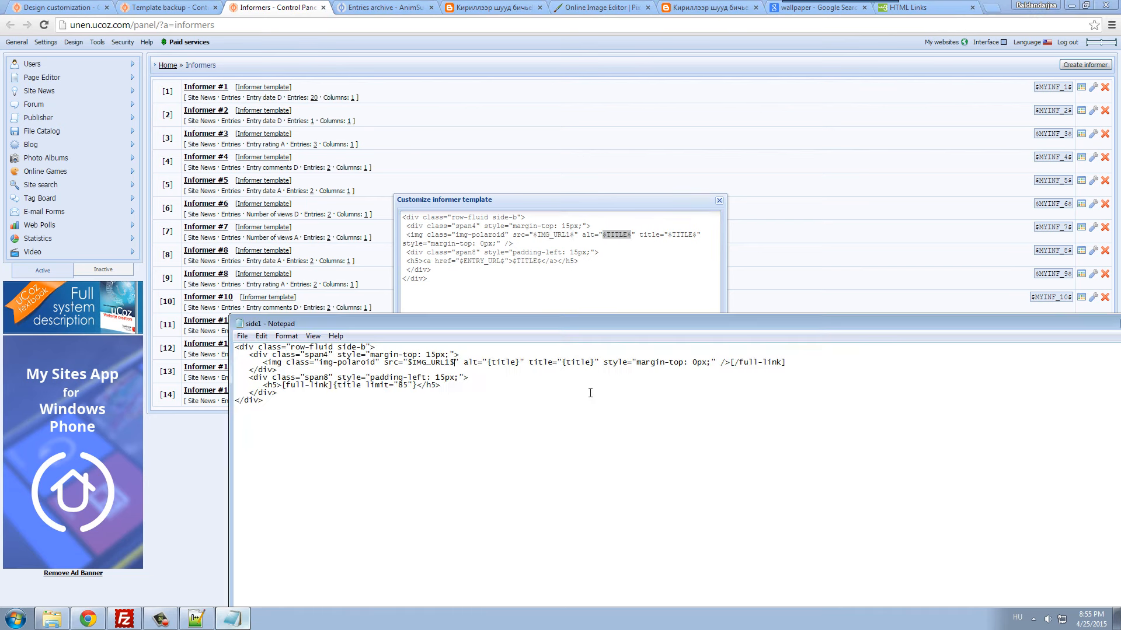
drag(505, 363, 593, 362)
key(ctrl+v)
key(ctrl+v)
drag(731, 362, 783, 360)
key(Delete)
- Replace the side1 file's h5 content with the informer template's link to $ENTRY_URL$ showing $TITLE$
drag(424, 261, 559, 261)
key(ctrl+c)
click(232, 620)
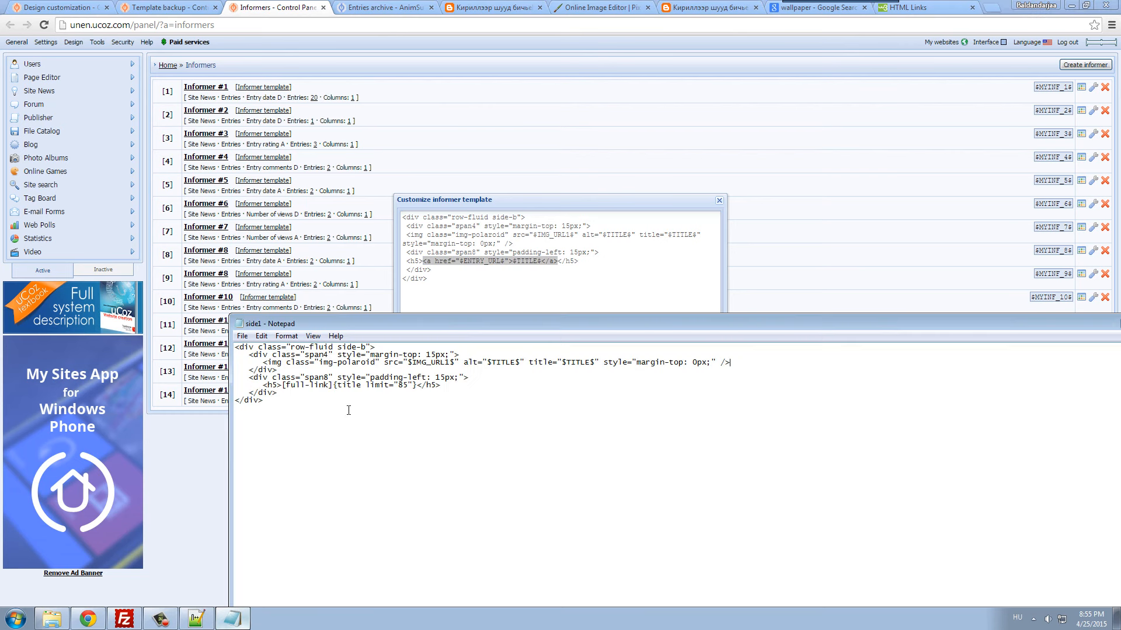
drag(283, 386, 415, 386)
key(ctrl+v)
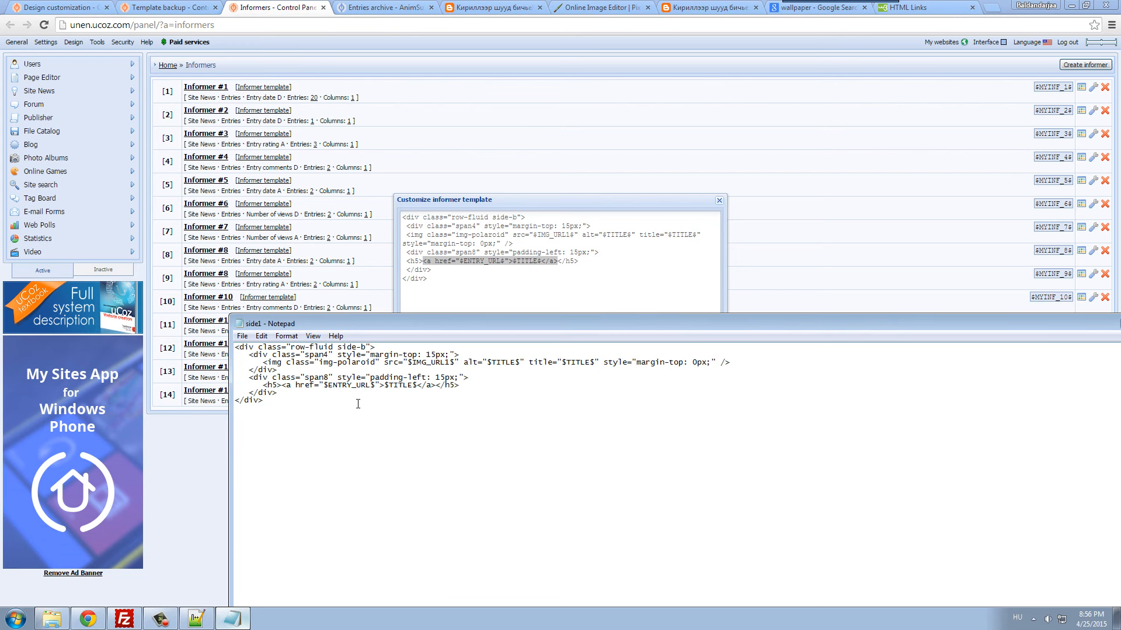
- Replace the whole code of Informer #14's template with the edited side1 code and save it
key(ctrl+a)
key(ctrl+c)
click(470, 286)
key(ctrl+a)
key(ctrl+v)
click(546, 337)
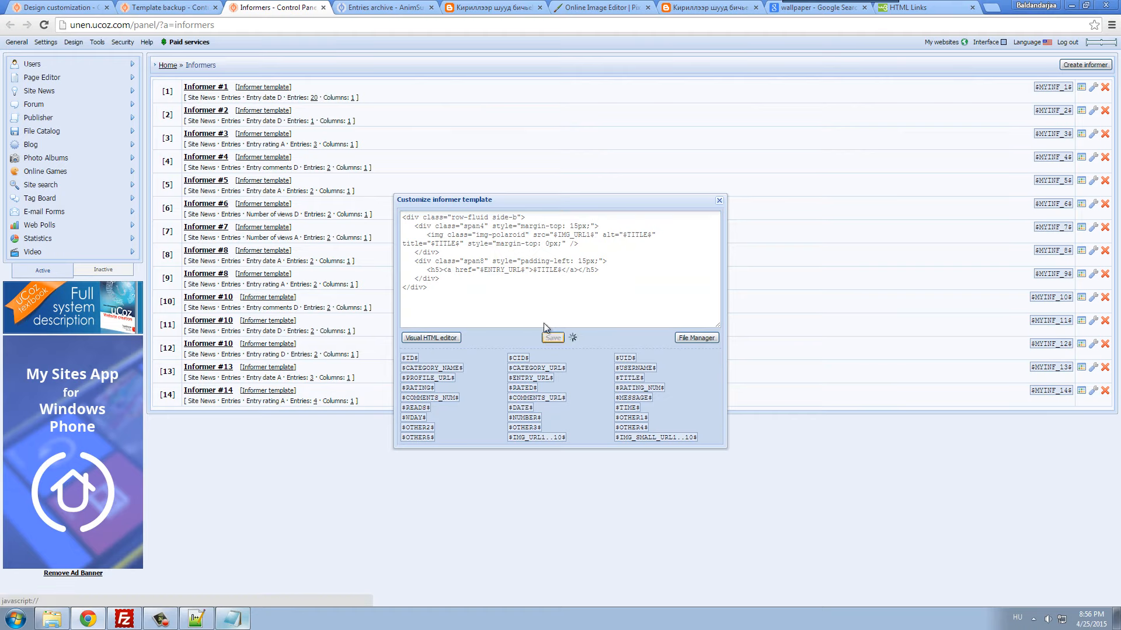
- Reload the site to check the sidebar's recommended entries, then close the Informer #14 template editor
key(ctrl+Tab)
key(F5)
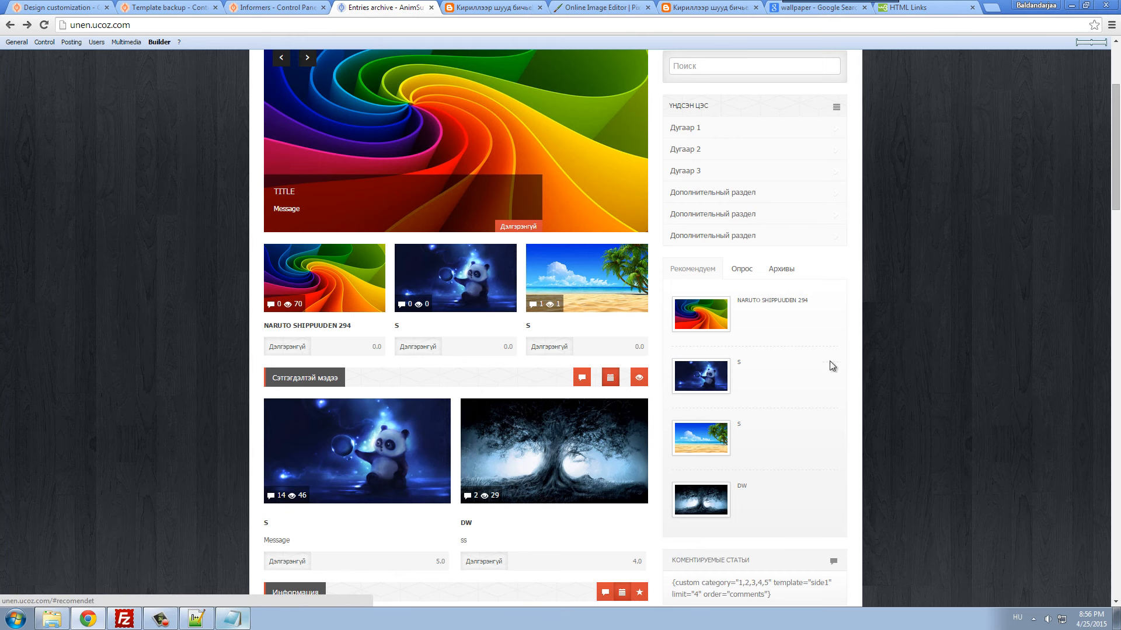
scroll(906, 450, down, 1)
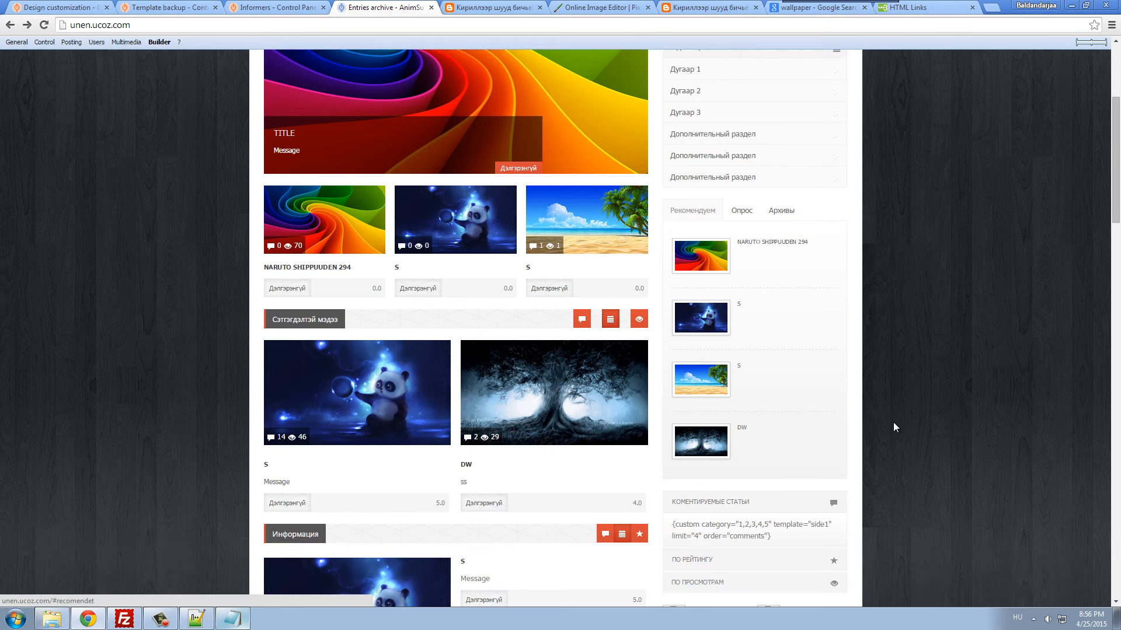
scroll(896, 449, down, 2)
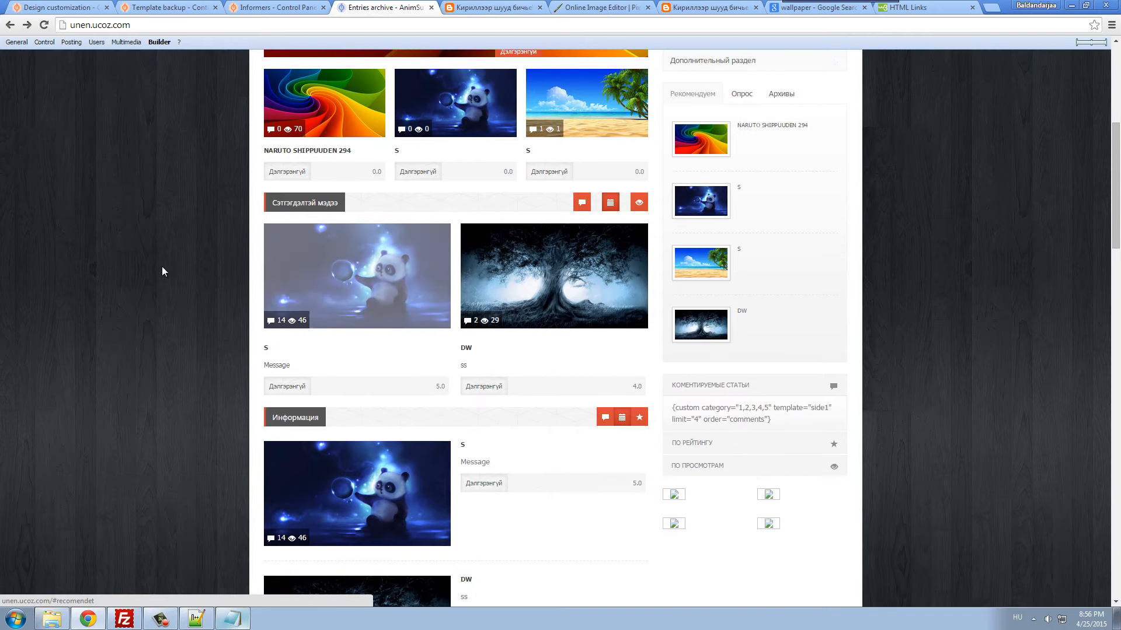
scroll(161, 275, up, 6)
click(256, 7)
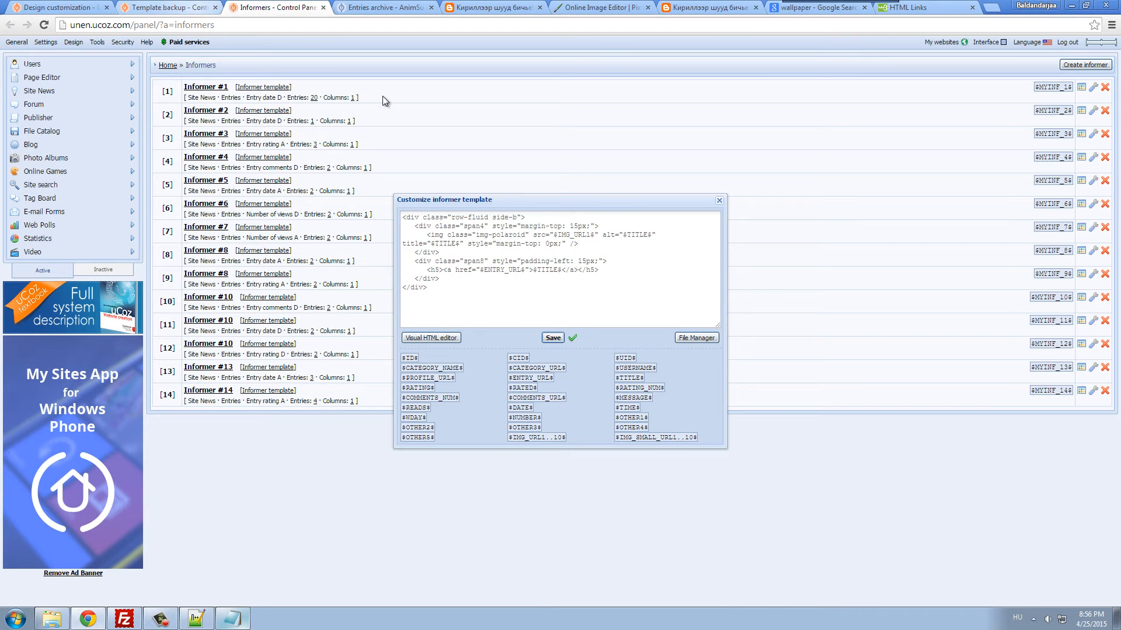
click(722, 203)
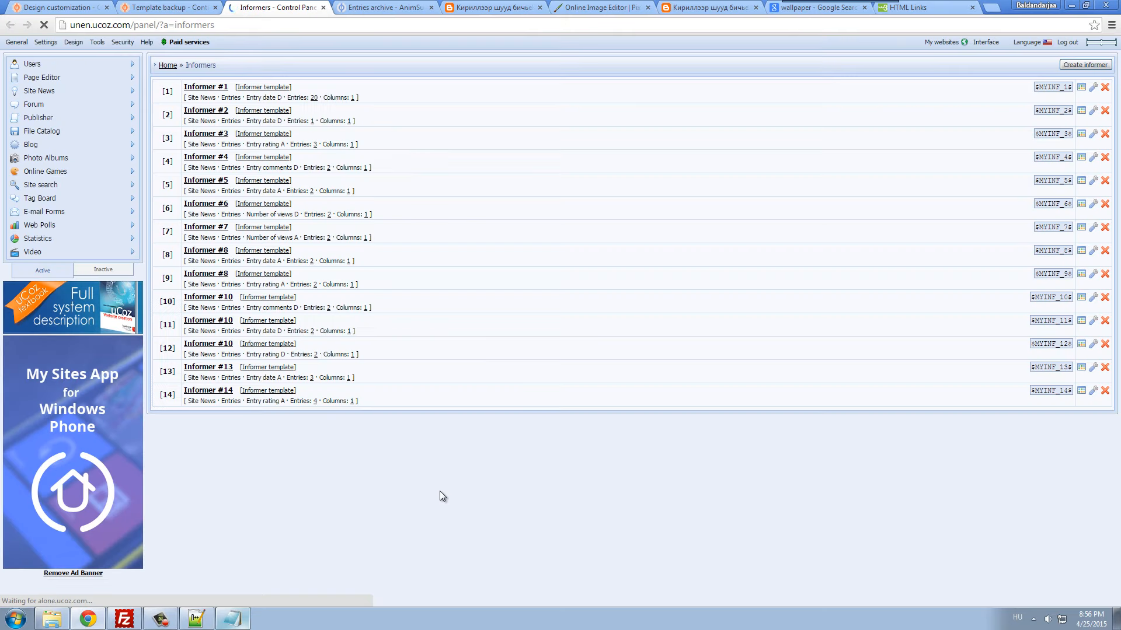
- Replace {archives} in the entries archive template's archives tab with the $ARCHIVE_MENU$ code and save the template
click(88, 7)
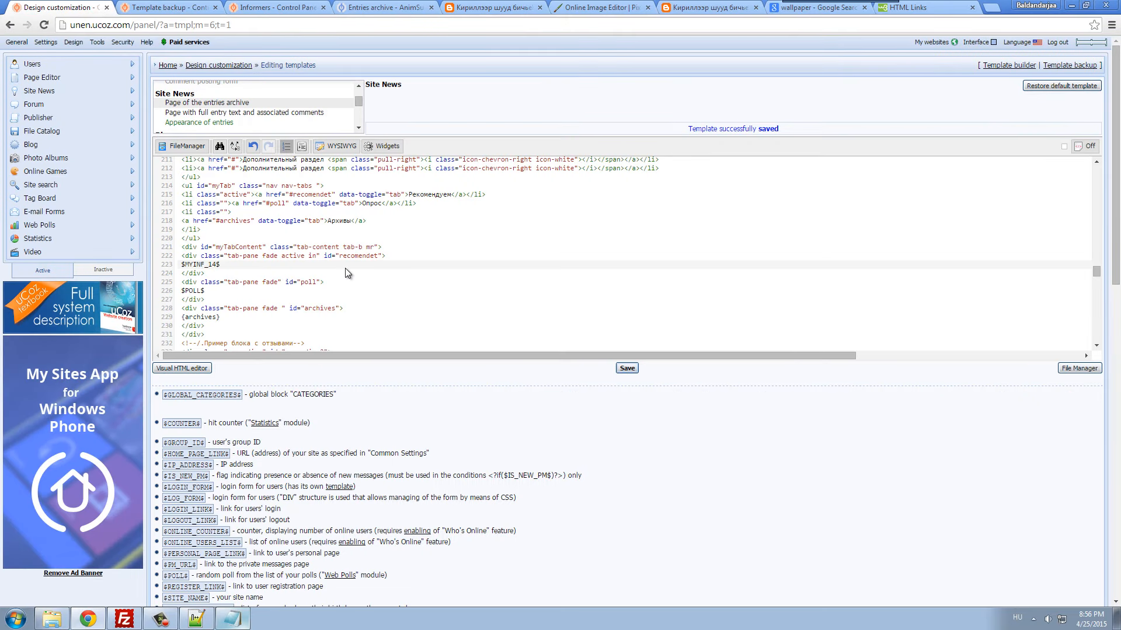
scroll(345, 268, down, 2)
click(221, 259)
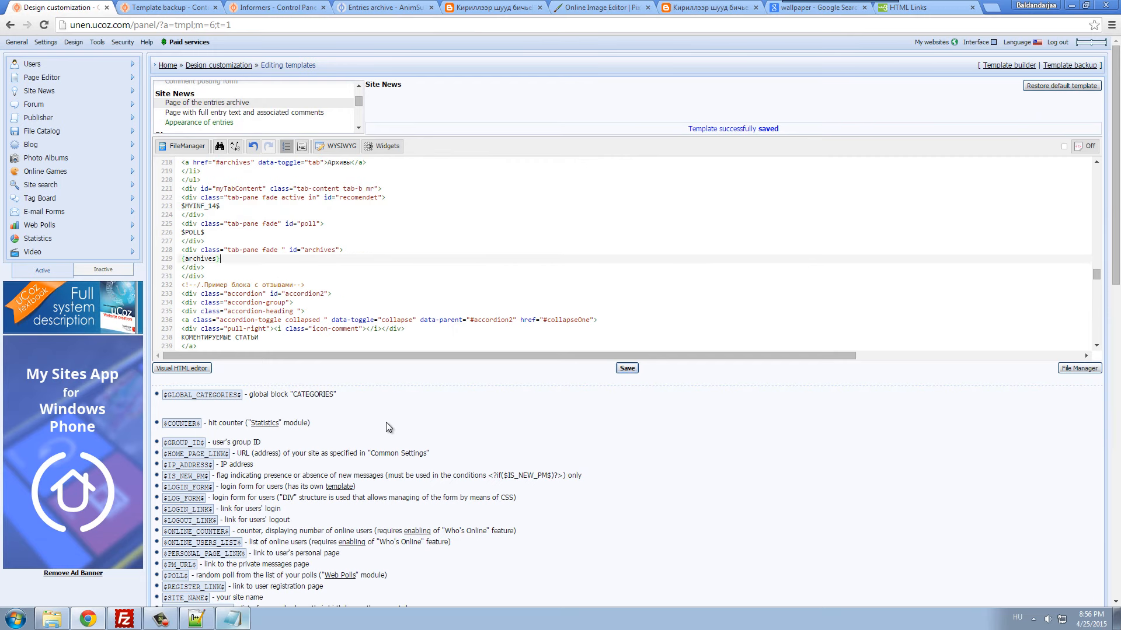
scroll(388, 426, down, 1)
scroll(408, 429, down, 2)
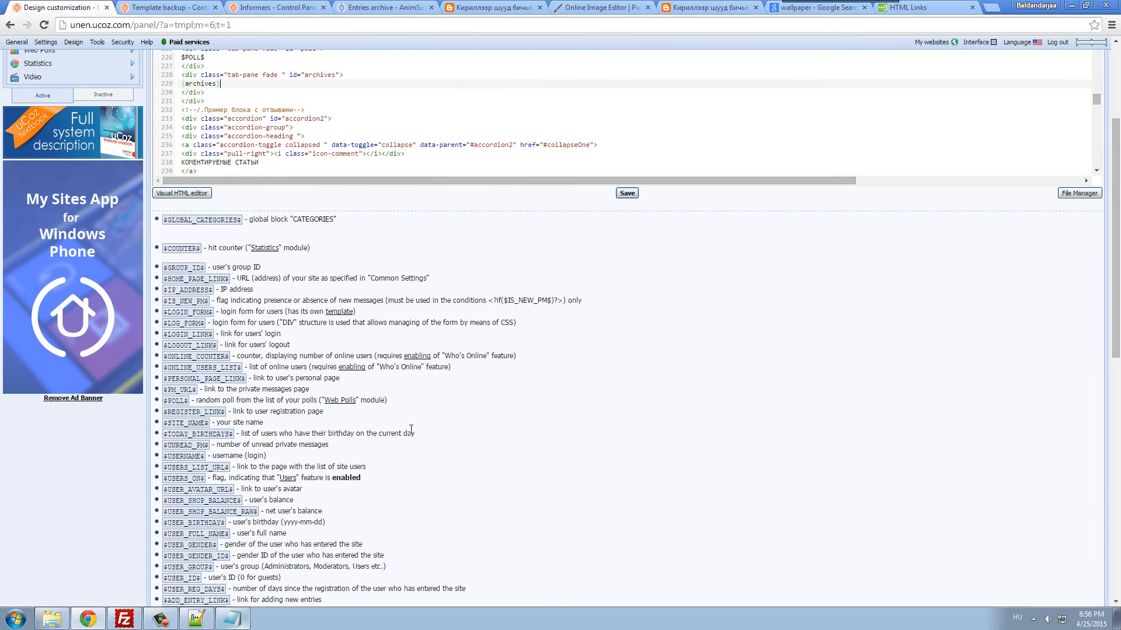
scroll(411, 430, down, 4)
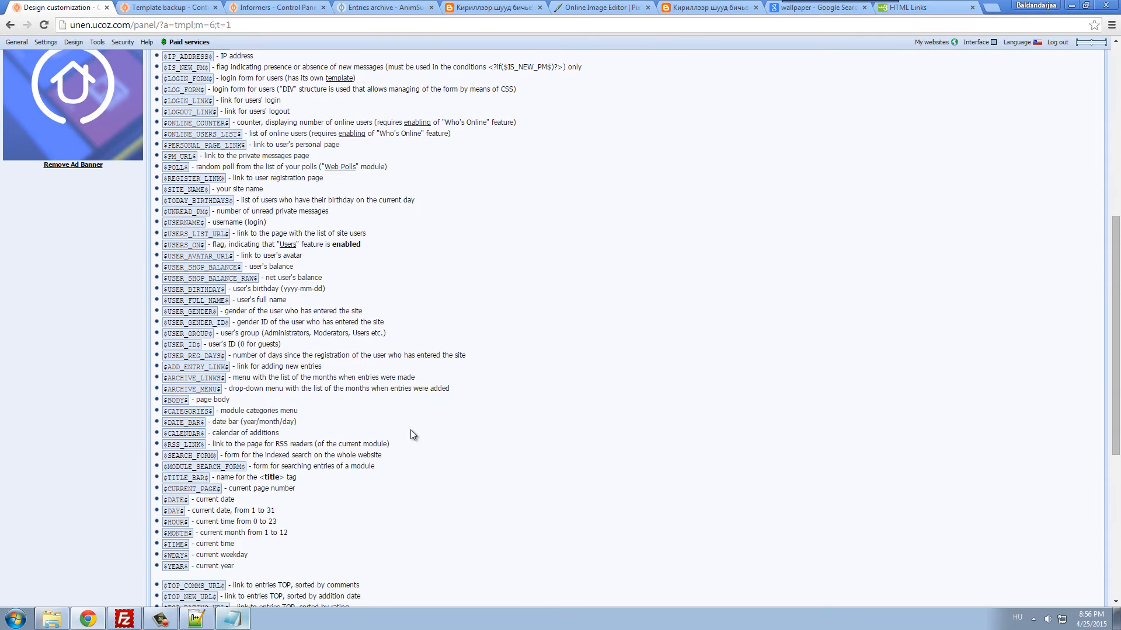
click(203, 390)
key(ctrl+c)
scroll(349, 377, up, 7)
drag(195, 257, 184, 258)
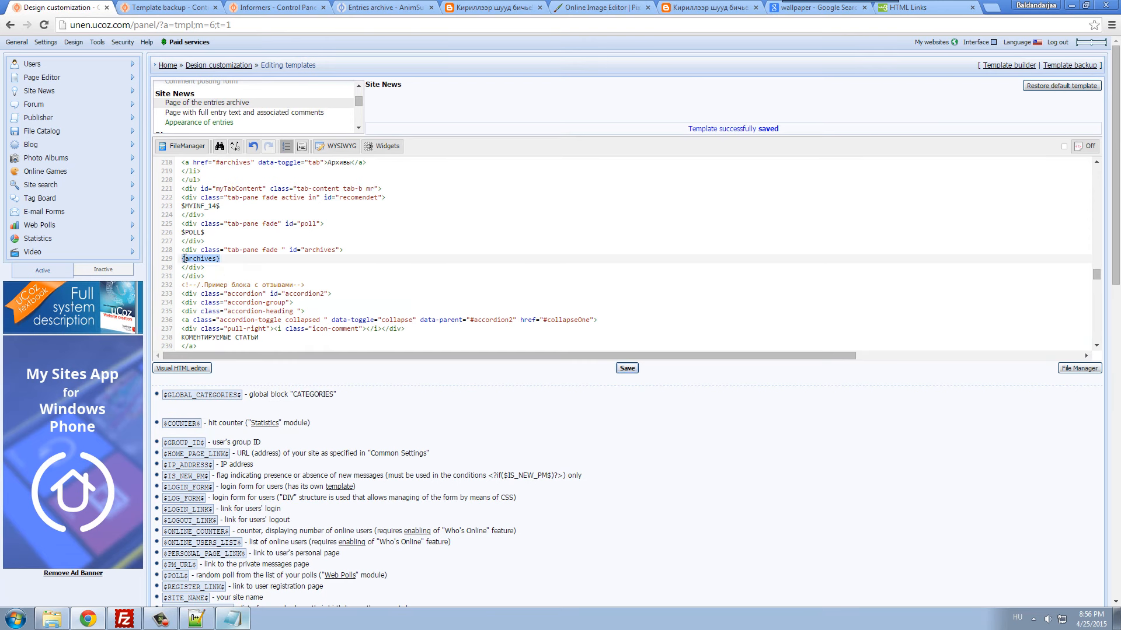
key(ctrl+v)
click(627, 367)
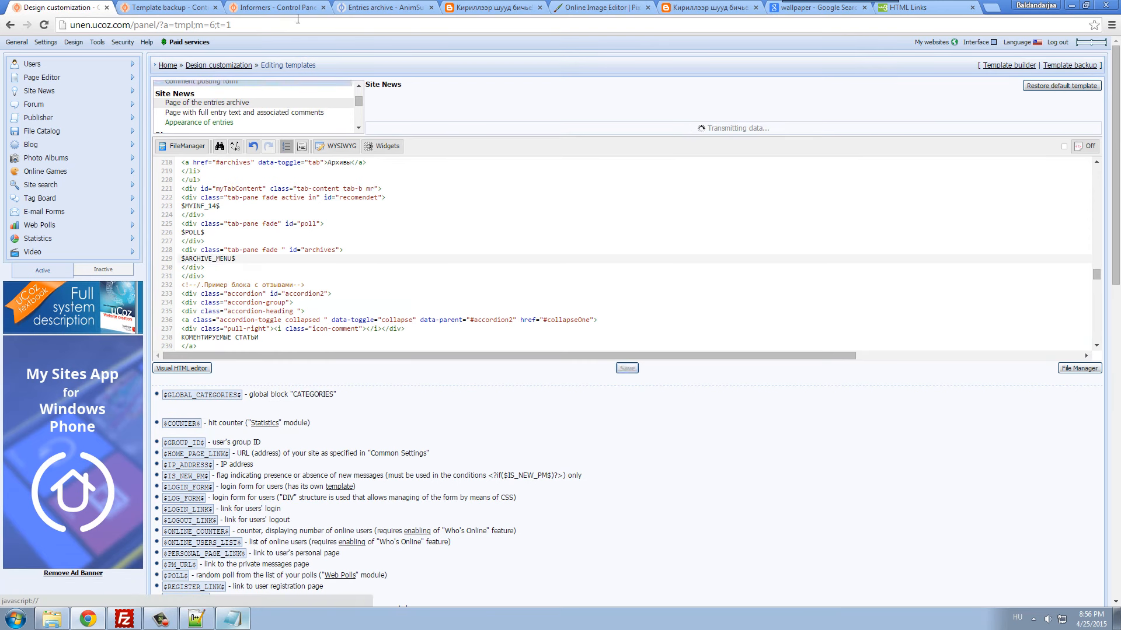
- Reload the site and test the sidebar's archive month menu with 2015 February and 2015 April
click(348, 7)
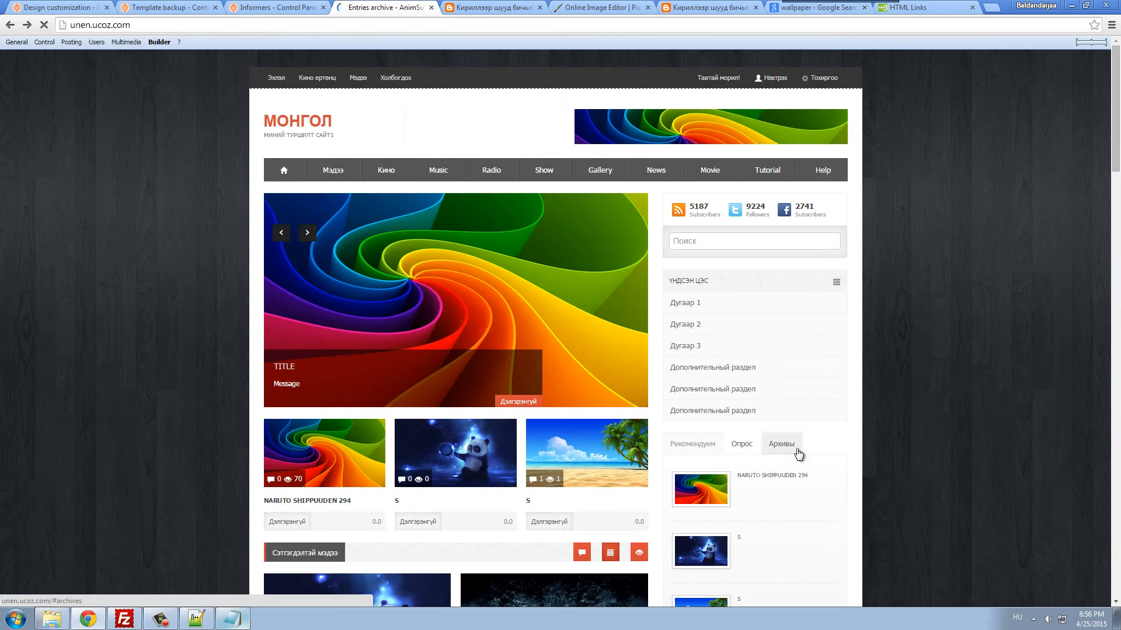
click(797, 451)
click(788, 467)
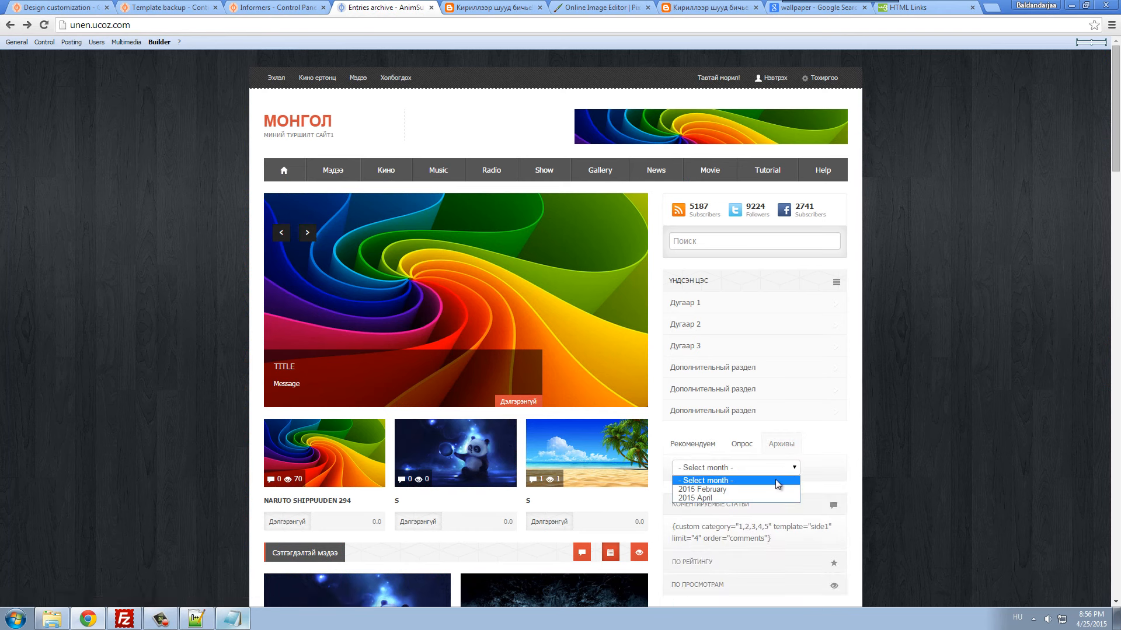
click(768, 489)
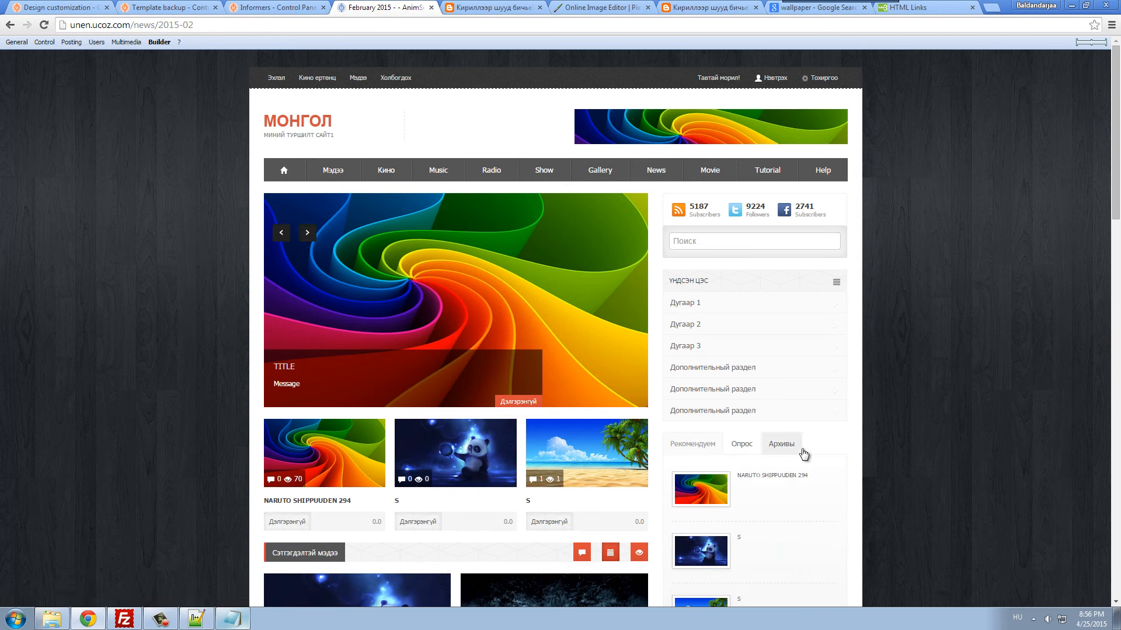
click(804, 454)
click(733, 474)
click(718, 493)
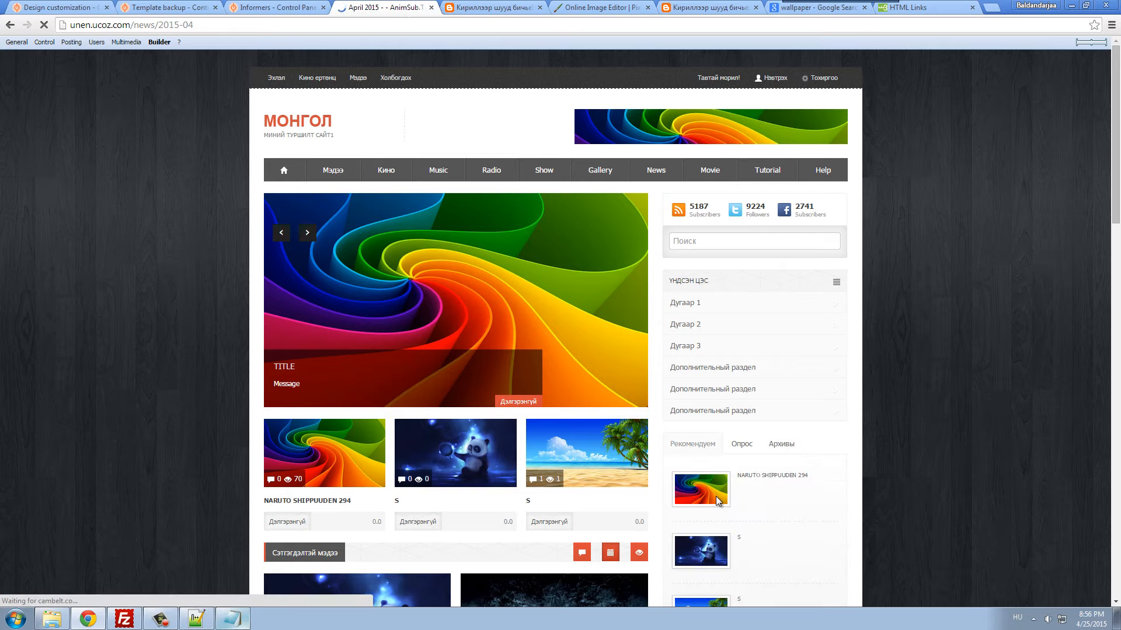
scroll(938, 493, down, 3)
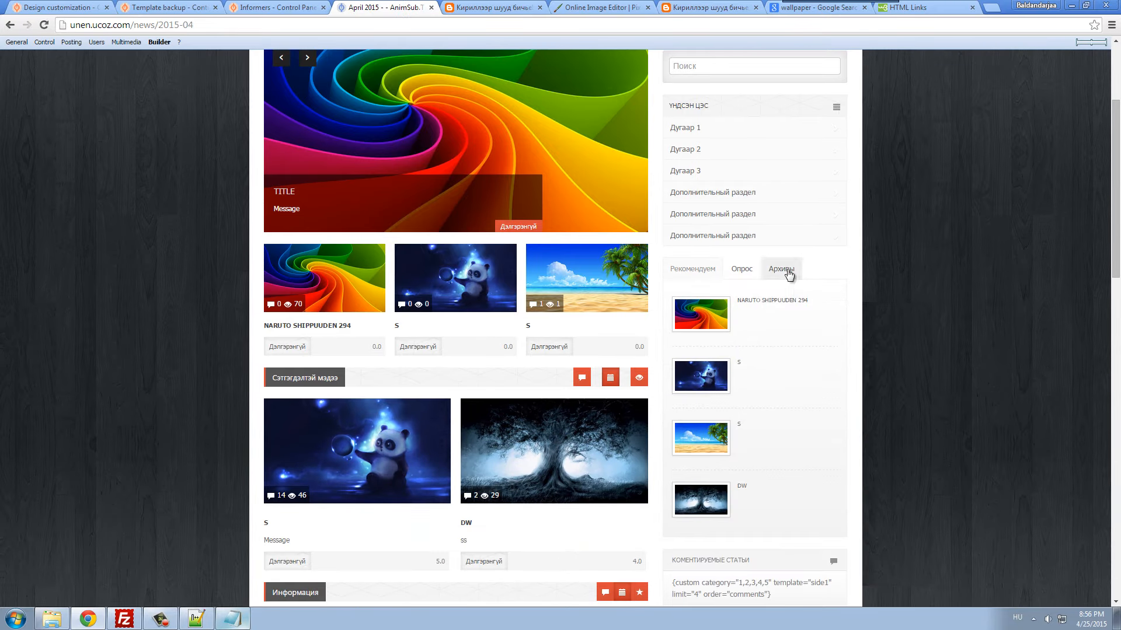
click(785, 270)
click(733, 293)
click(717, 307)
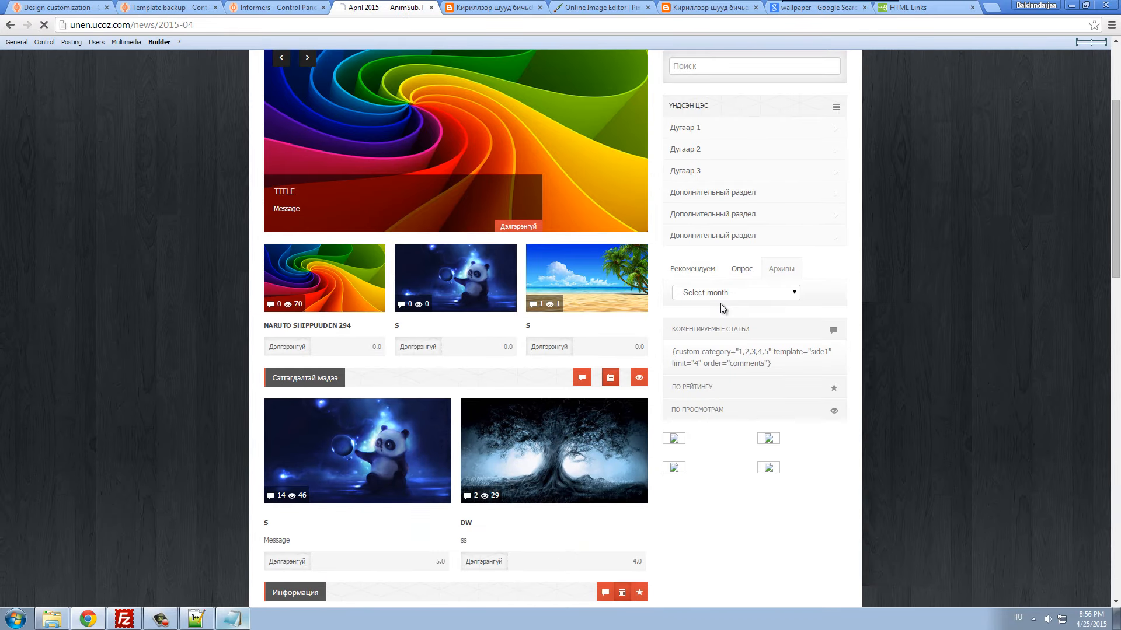
- Choose 2015 February in the home page's archive menu and examine the entry list near the footer
scroll(597, 420, down, 3)
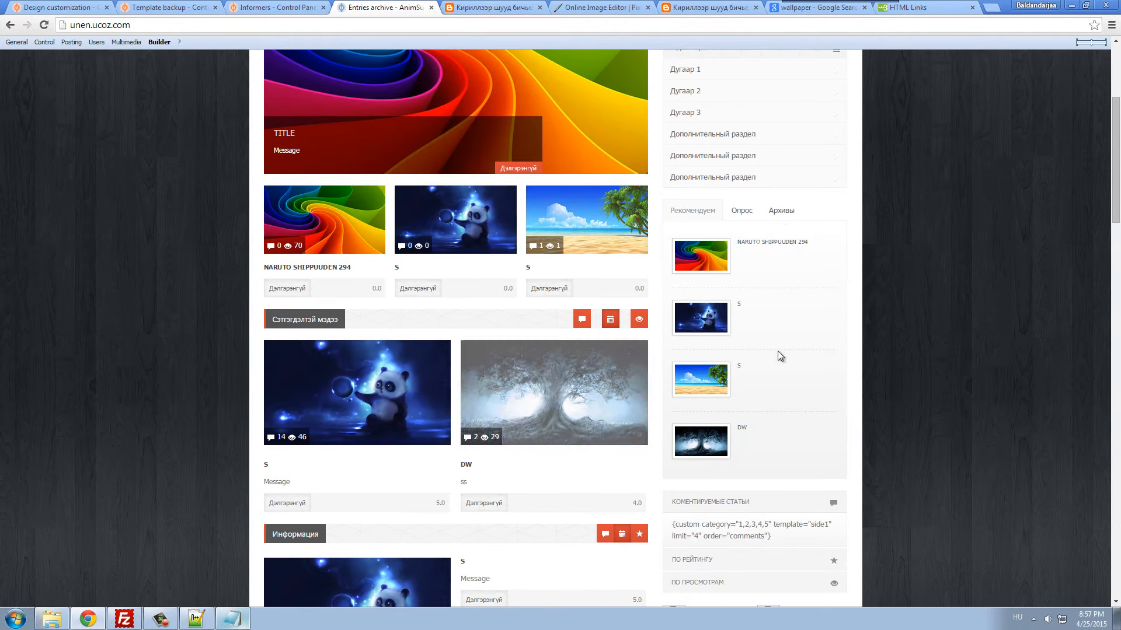
click(781, 210)
click(747, 235)
click(738, 257)
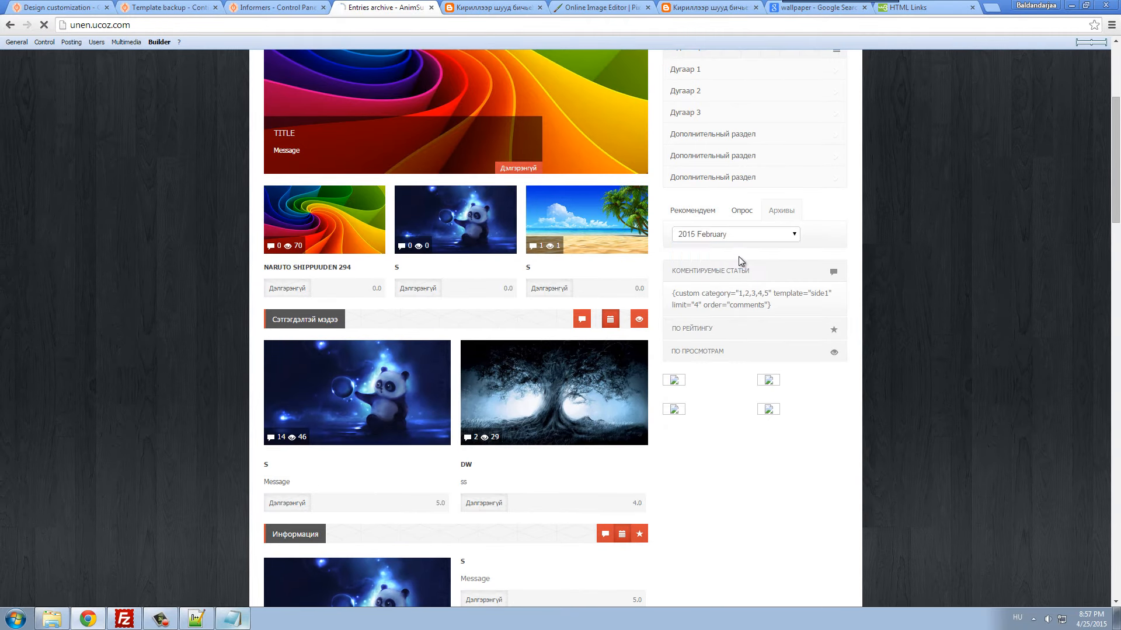
scroll(662, 430, down, 6)
scroll(662, 430, down, 14)
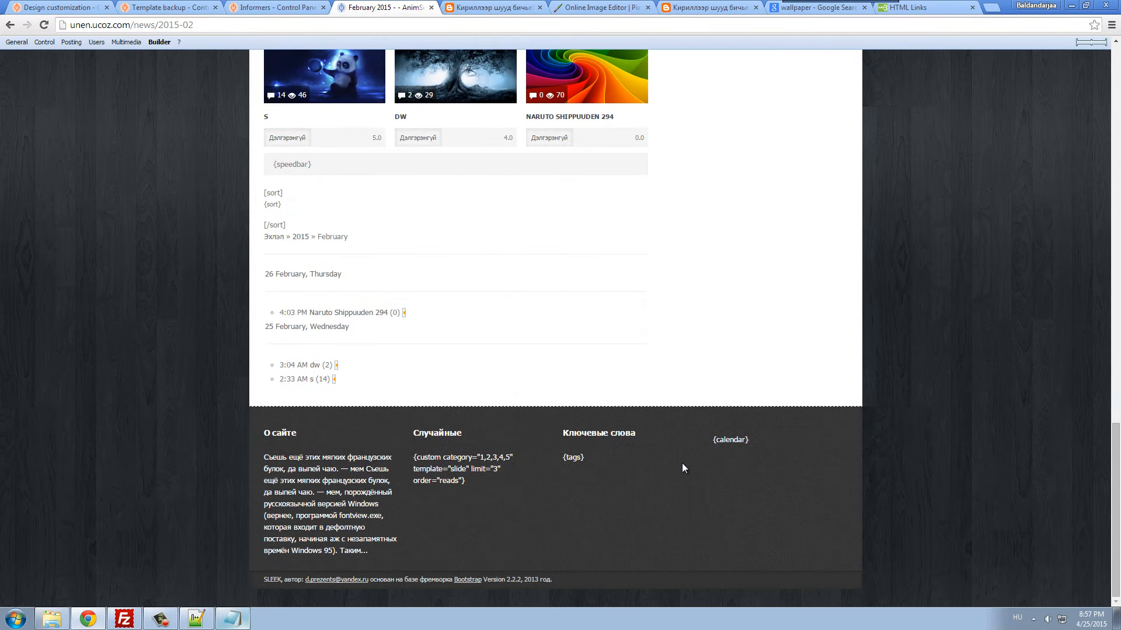
scroll(687, 491, up, 15)
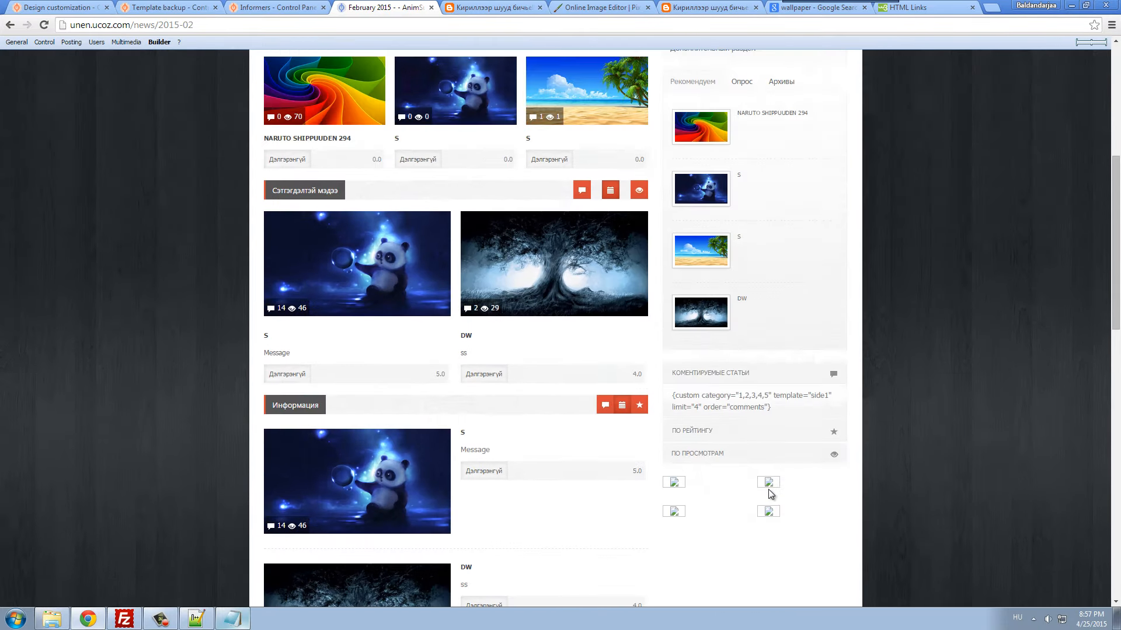
- Choose 2015 April in the archive menu, look through the resulting page and return to the site's home page
scroll(770, 494, up, 4)
click(781, 315)
click(759, 339)
click(744, 369)
scroll(657, 376, down, 5)
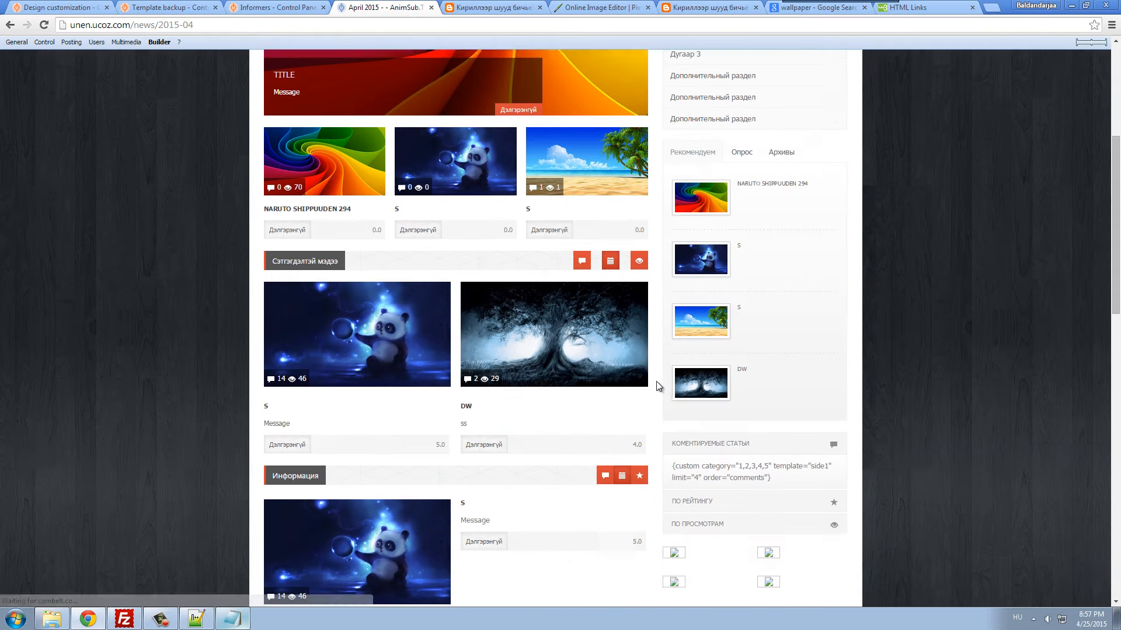
scroll(656, 382, down, 12)
scroll(625, 404, up, 18)
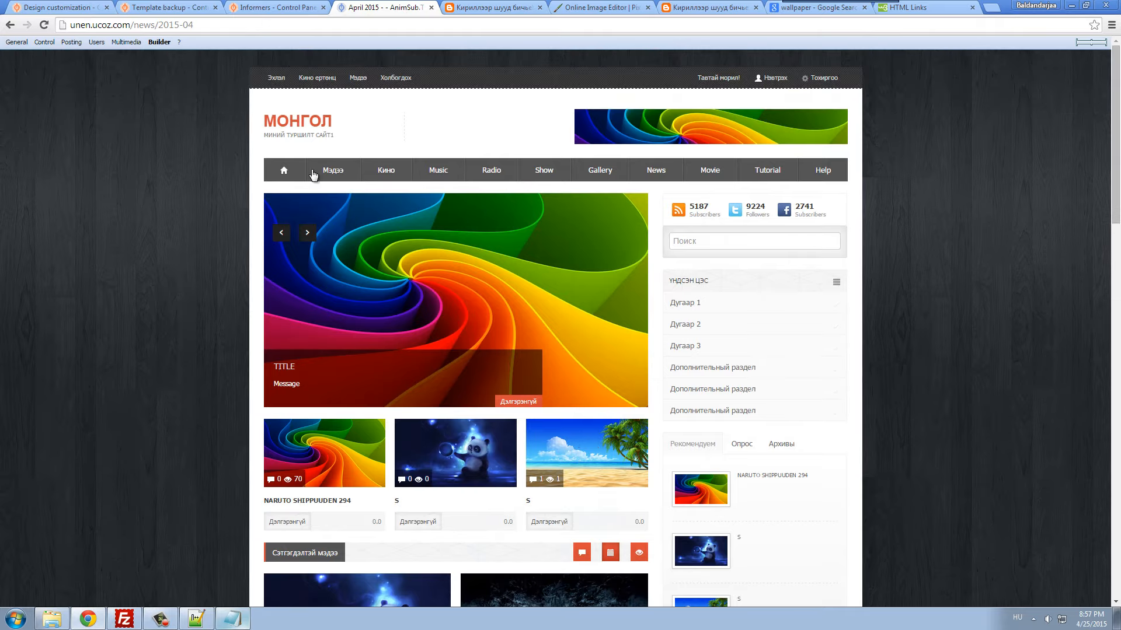
click(278, 171)
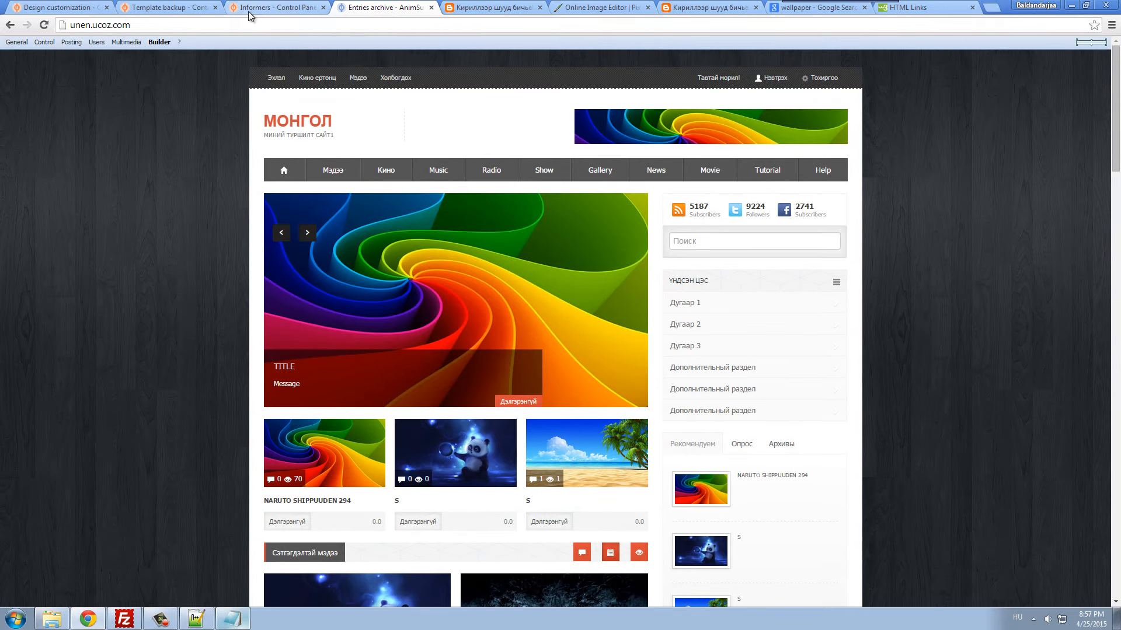
- Replace the accordion heading КОМЕНТИРУЕМЫЕ СТАТЬИ in the entries archive template with ШИНЭ СЭТГЭГДЭЛ, written in the Cyrillic converter, and save the template
click(143, 7)
click(103, 3)
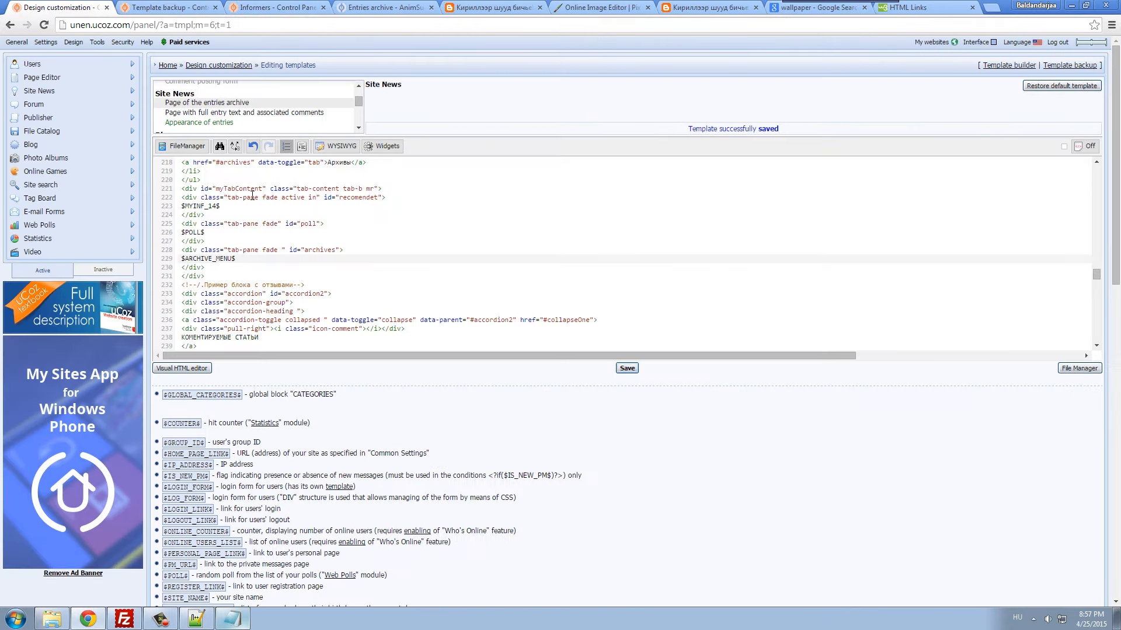
scroll(358, 285, down, 1)
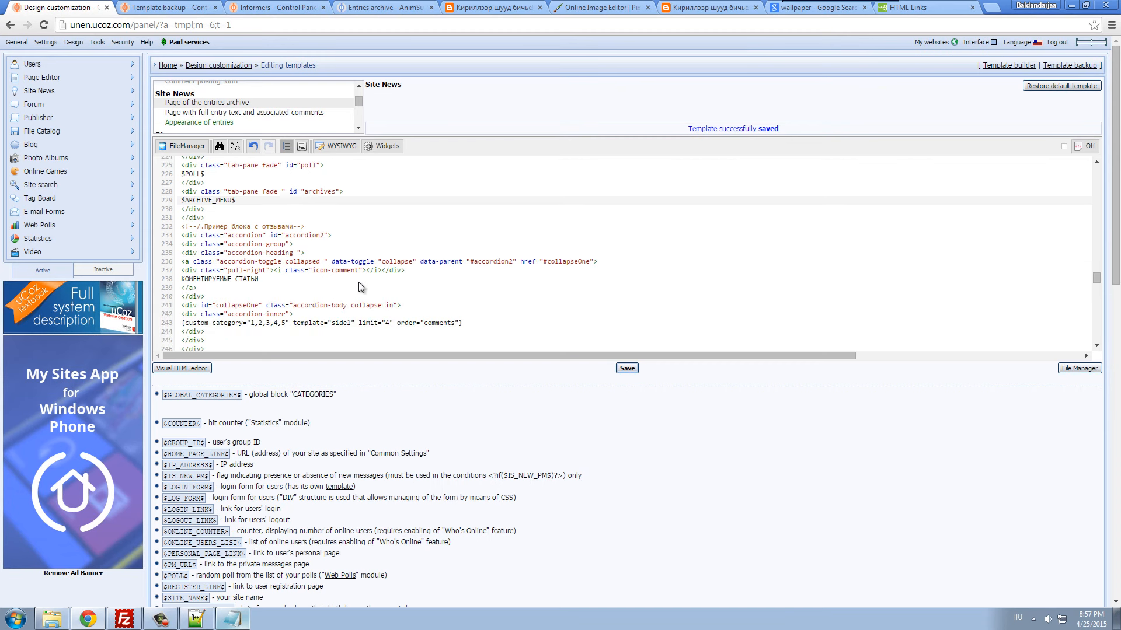
drag(259, 278, 189, 279)
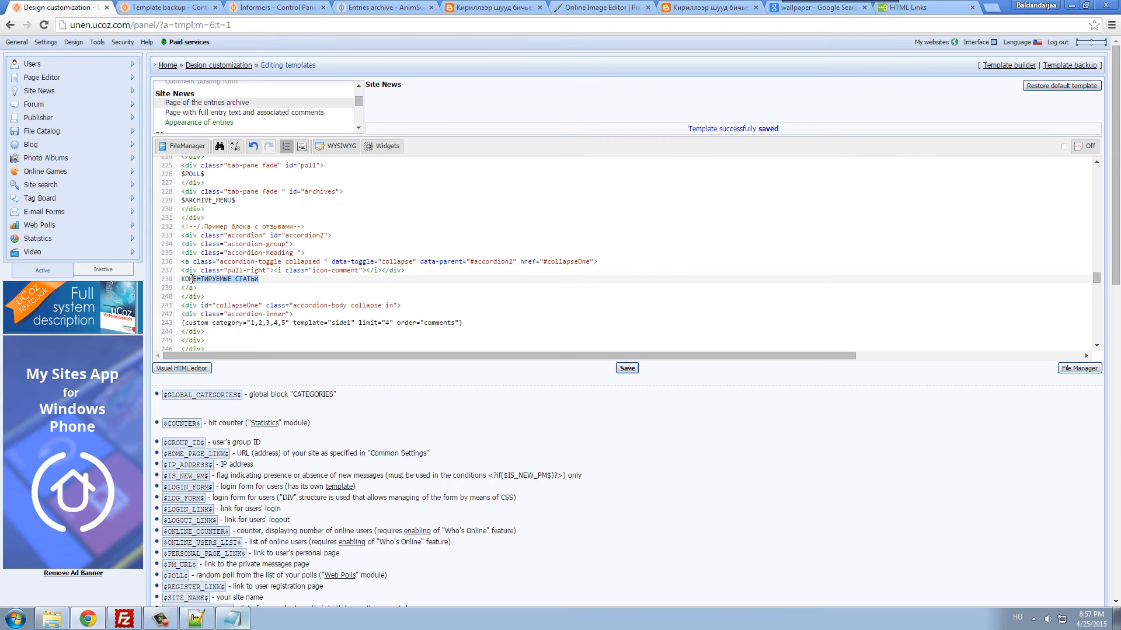
click(490, 7)
click(481, 202)
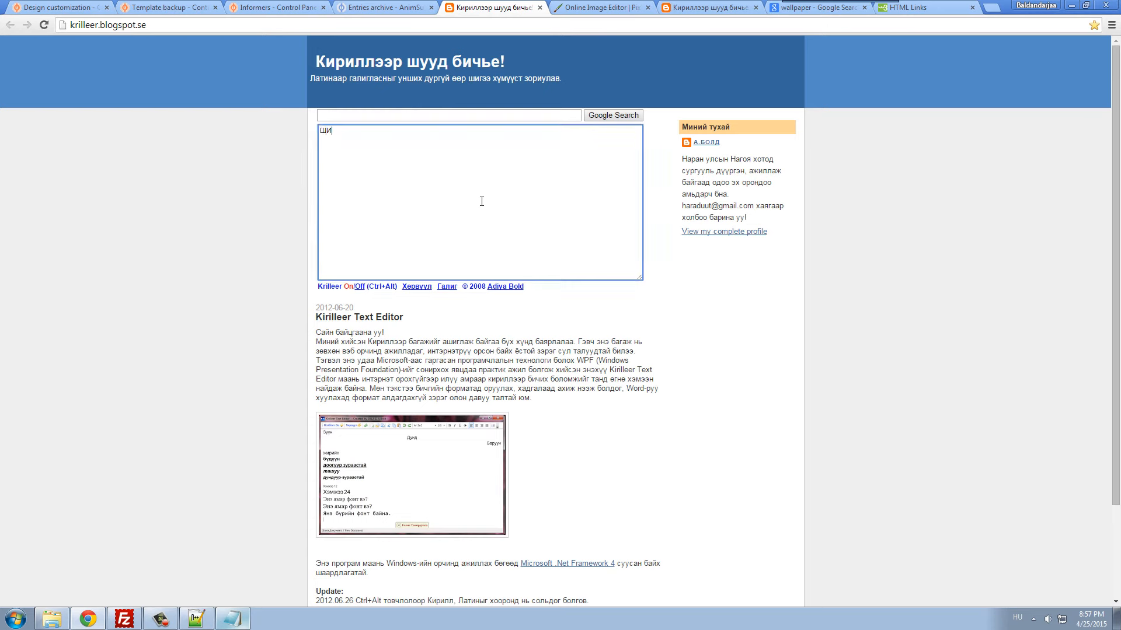
key(ctrl+a)
key(ctrl+c)
click(74, 7)
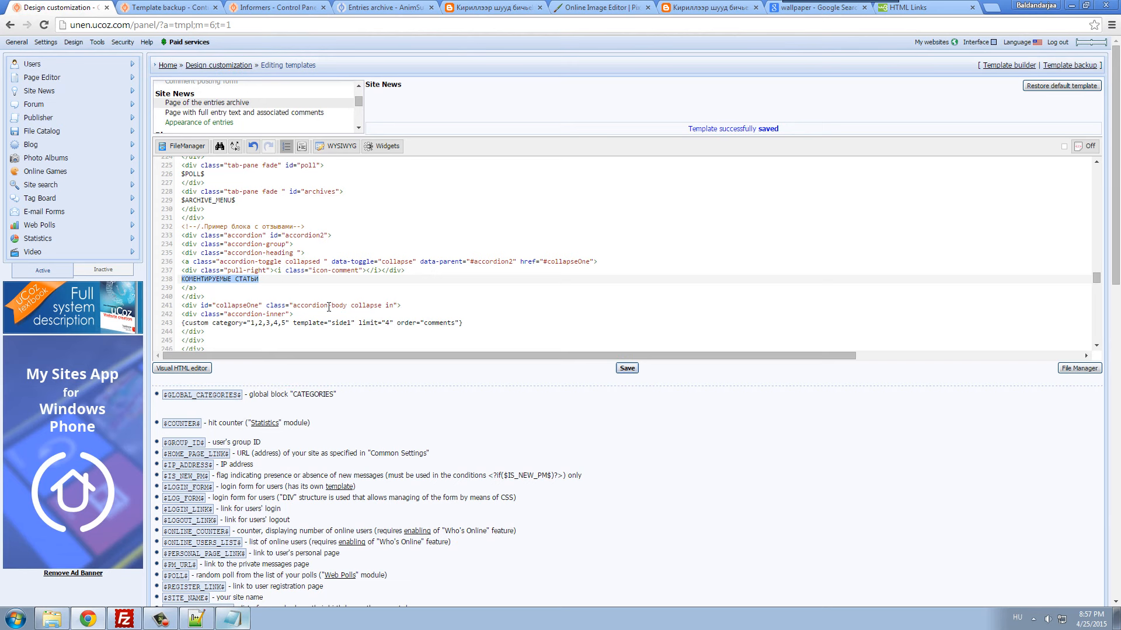
key(ctrl+v)
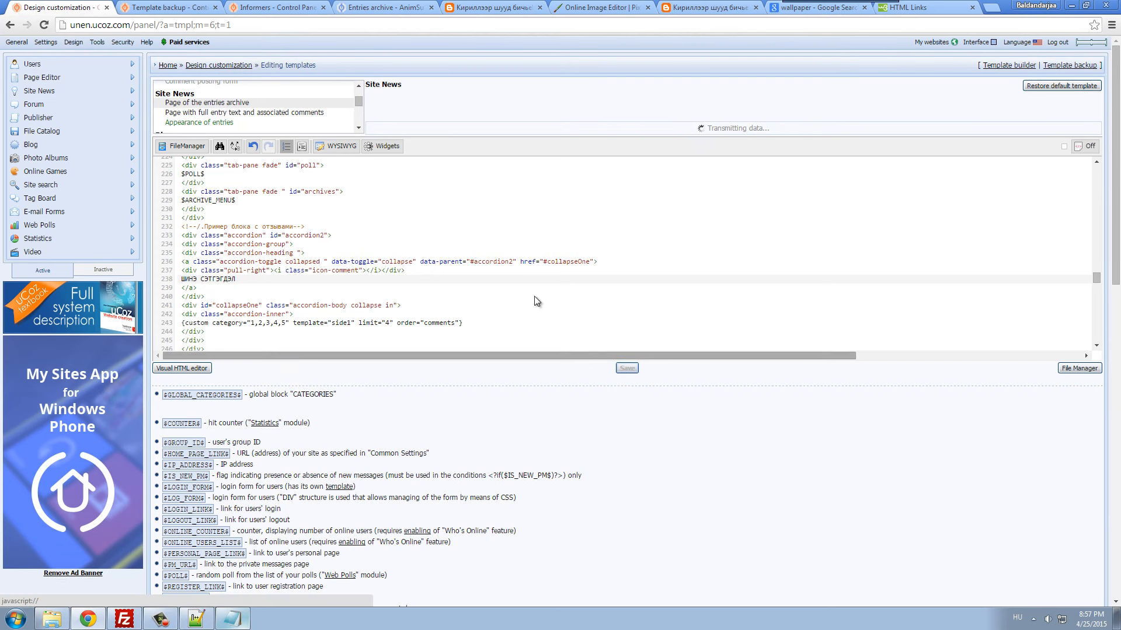
- Examine the sidebar accordion on the site by toggling its comments section and expanding its rating section
scroll(525, 291, down, 3)
scroll(298, 294, up, 1)
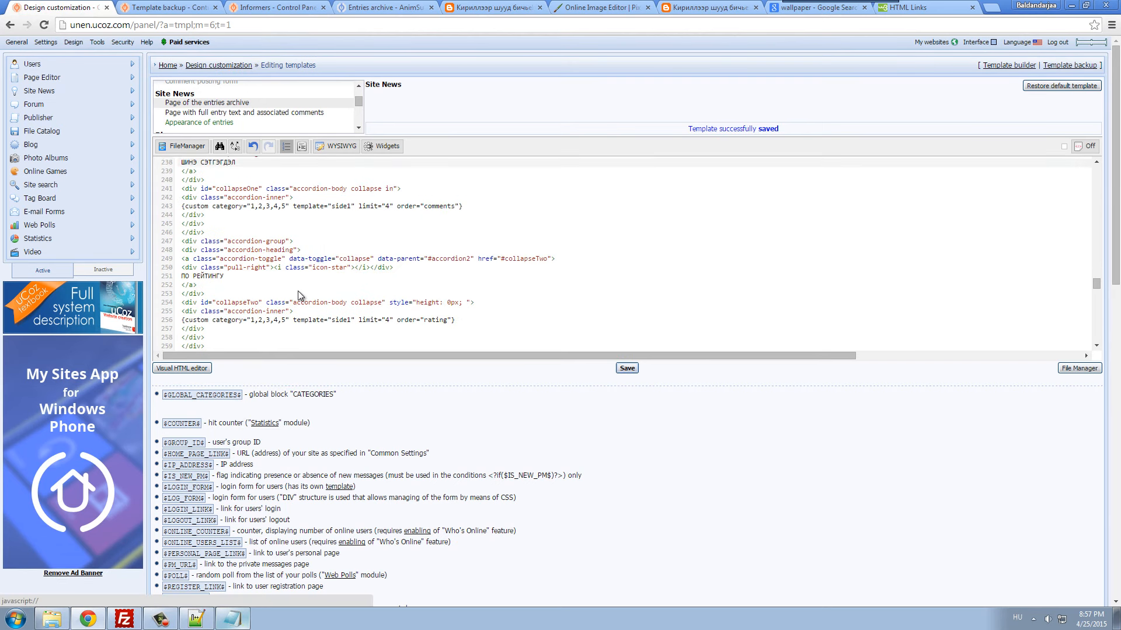
click(310, 7)
click(379, 7)
scroll(875, 380, down, 2)
scroll(935, 478, down, 5)
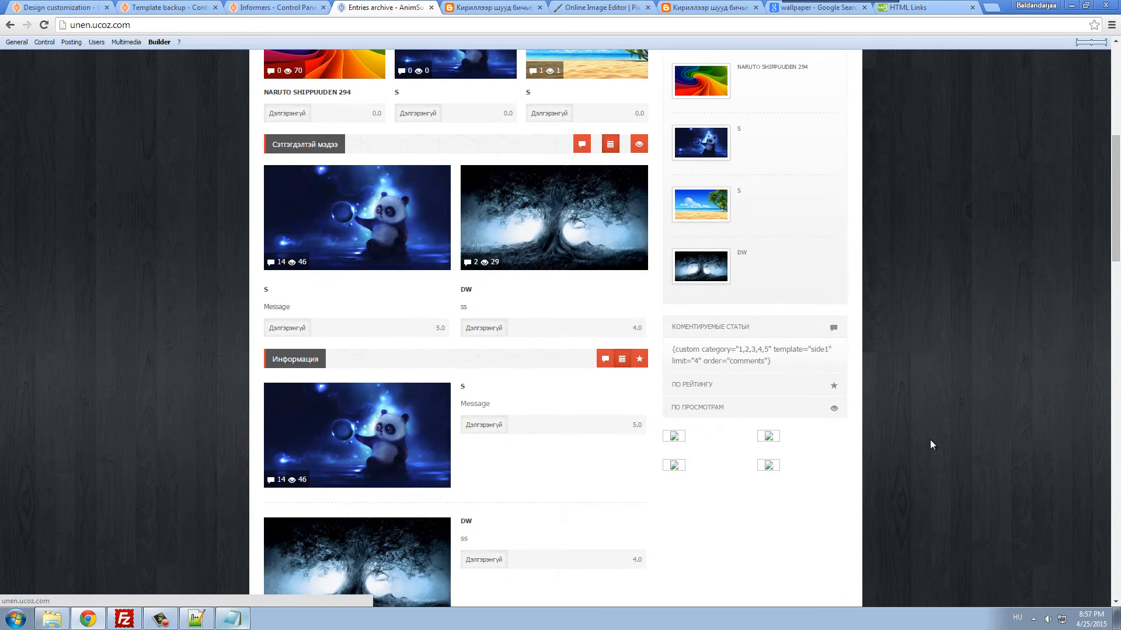
click(753, 332)
click(706, 331)
click(718, 386)
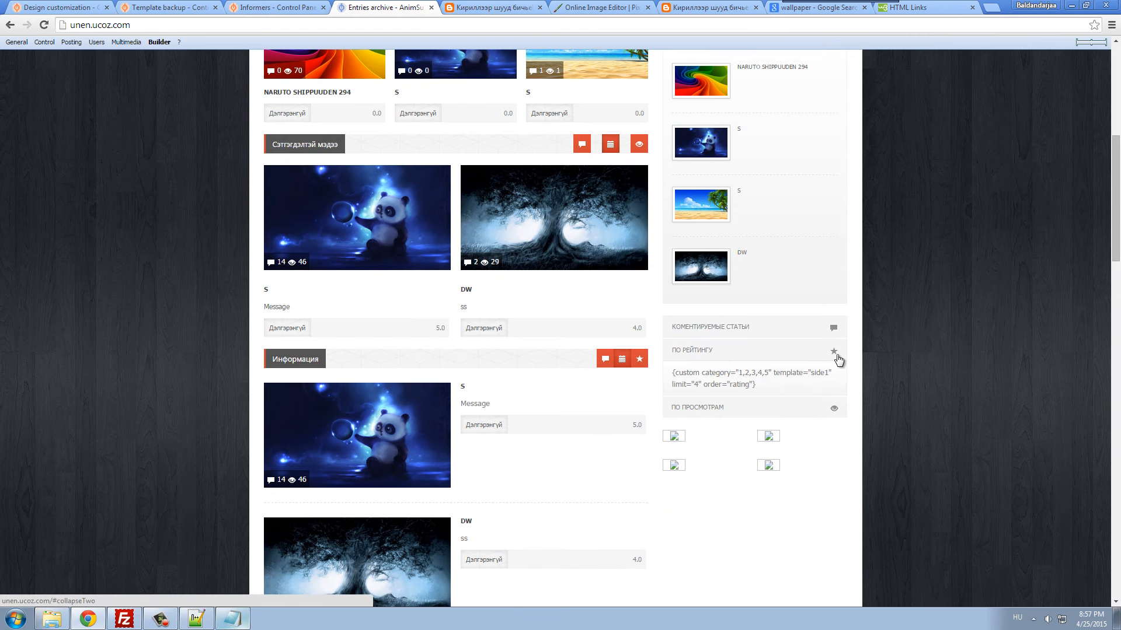
- Replace the accordion heading ПО РЕЙТИНГУ in the template with ЧУХАЛ МЭДЭЭ, written in the Cyrillic converter
click(493, 7)
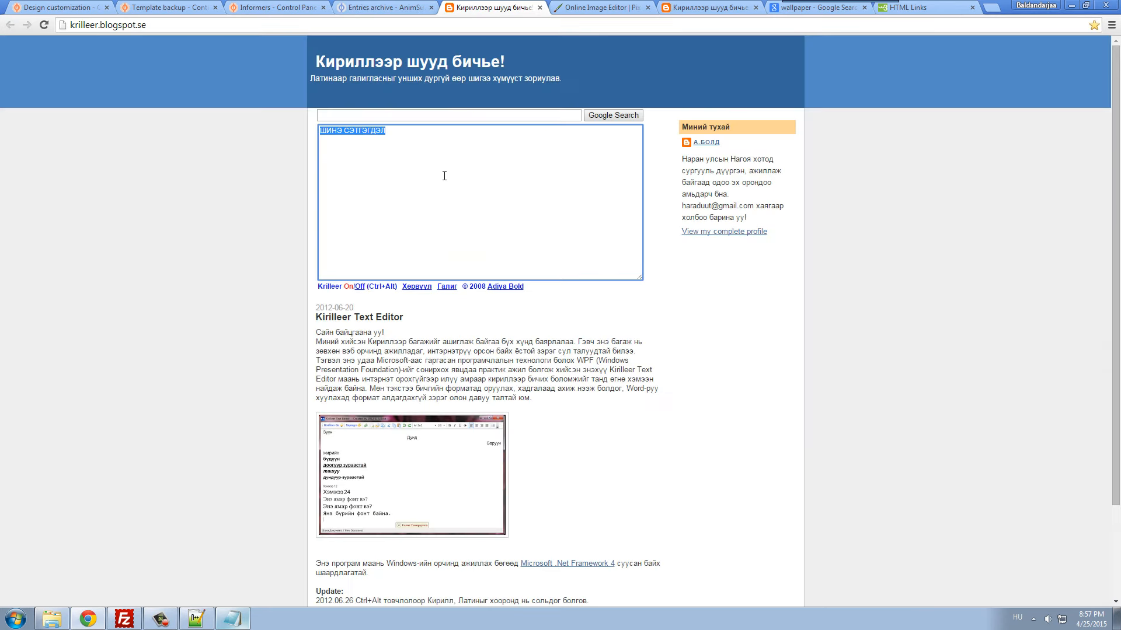
text(Ц)
key(ctrl+a)
click(170, 7)
click(93, 7)
drag(224, 276, 187, 277)
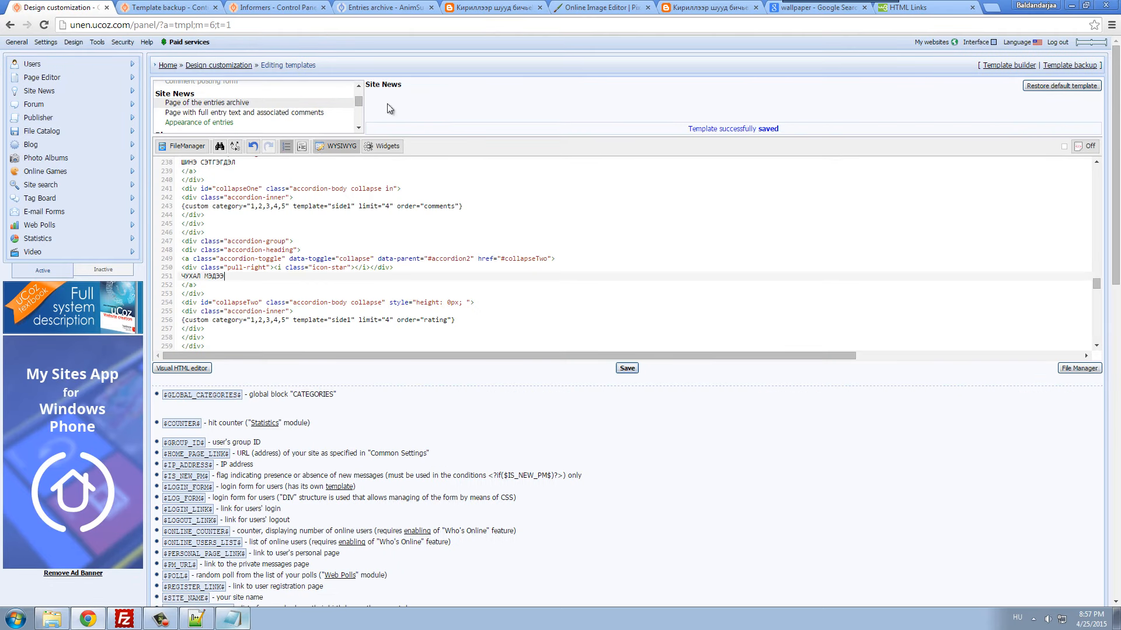
- Replace the third accordion heading in the entries archive template with СОНИРХОЛТОЙ МЭДЭЭ, written in the Cyrillic converter, and save the template
click(484, 8)
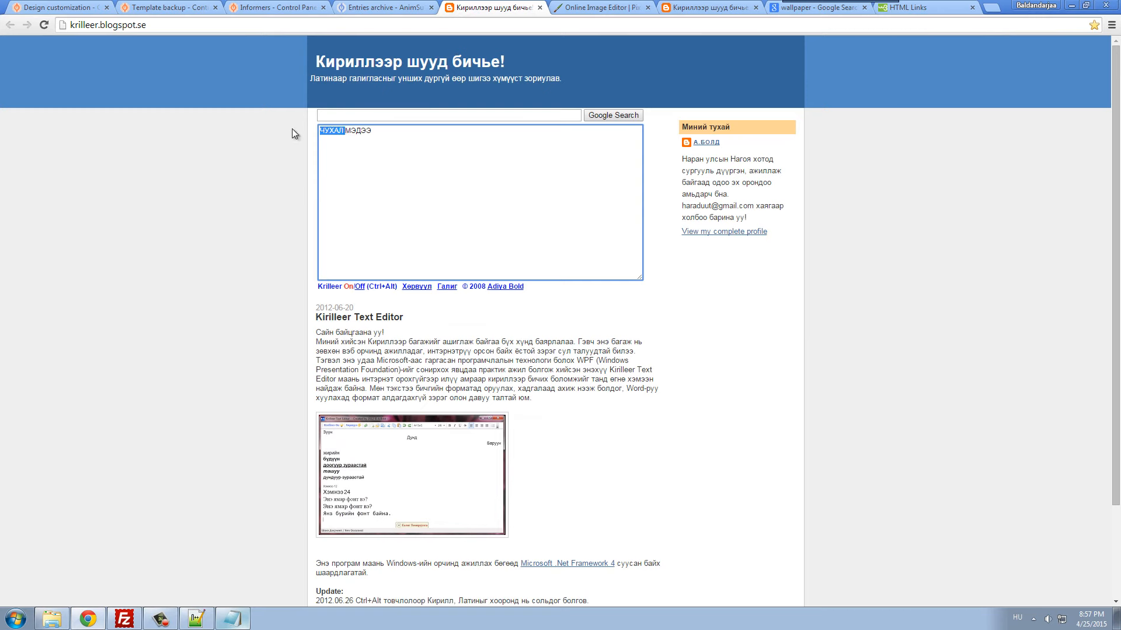
text(СОНИРХОЛ)
key(ctrl+a)
click(58, 7)
scroll(255, 306, down, 1)
drag(236, 335, 192, 331)
text(СОНИРХОЛТОЙ МЭДЭЭ)
scroll(264, 332, down, 1)
click(627, 368)
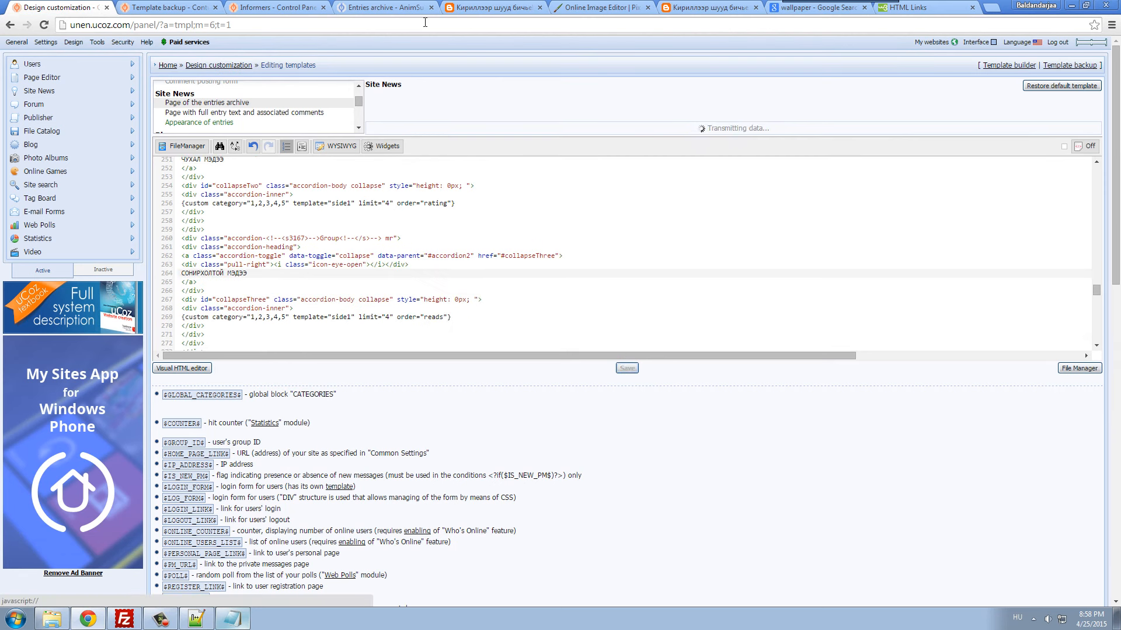
- Reload the site's home page and examine the sidebar accordion by toggling its sections
click(385, 7)
key(F5)
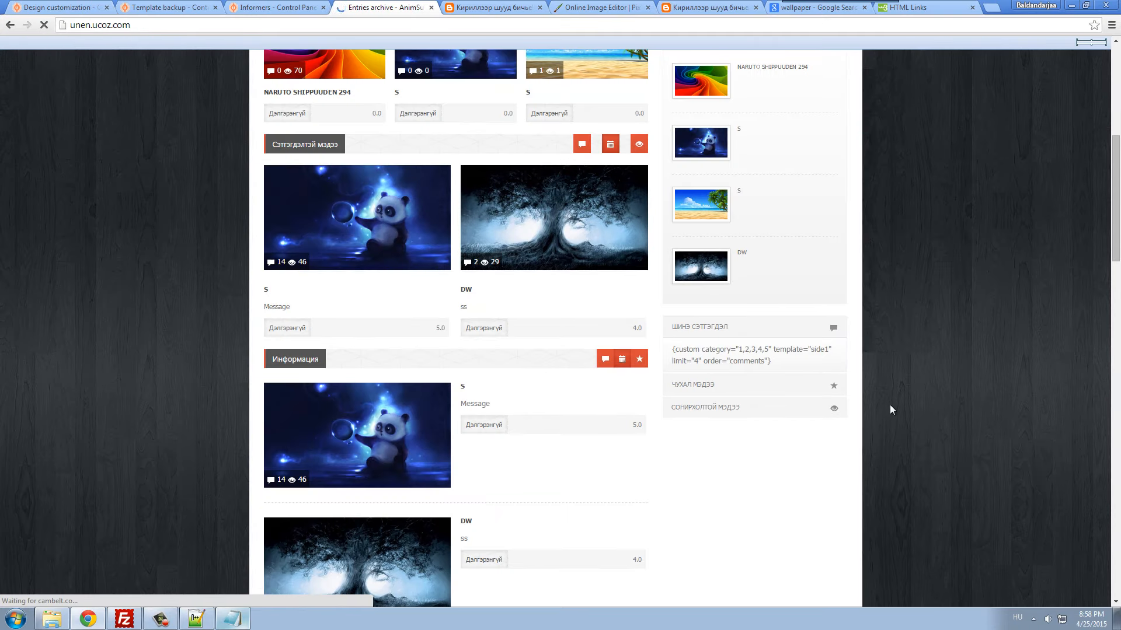
click(694, 328)
click(705, 351)
click(720, 374)
click(720, 379)
click(710, 328)
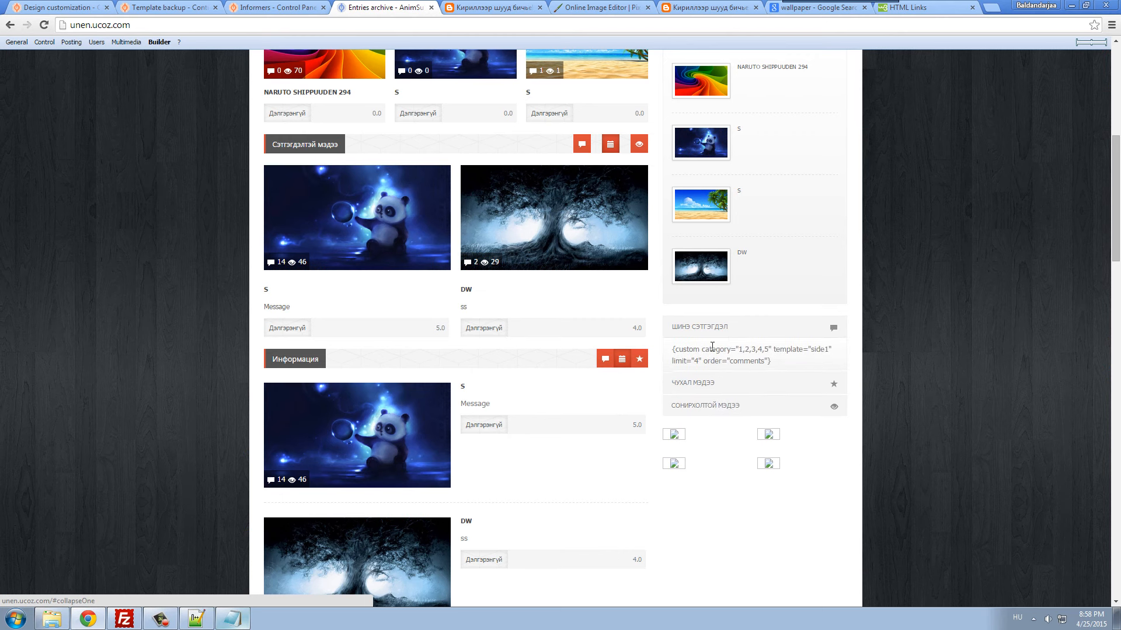
- Examine the raw custom code in the site's ШИНЭ СЭТГЭГДЭЛ section and find the accordion's custom codes in the template
drag(773, 363, 673, 350)
click(674, 351)
click(770, 365)
click(672, 354)
click(773, 363)
click(676, 354)
key(ctrl+1)
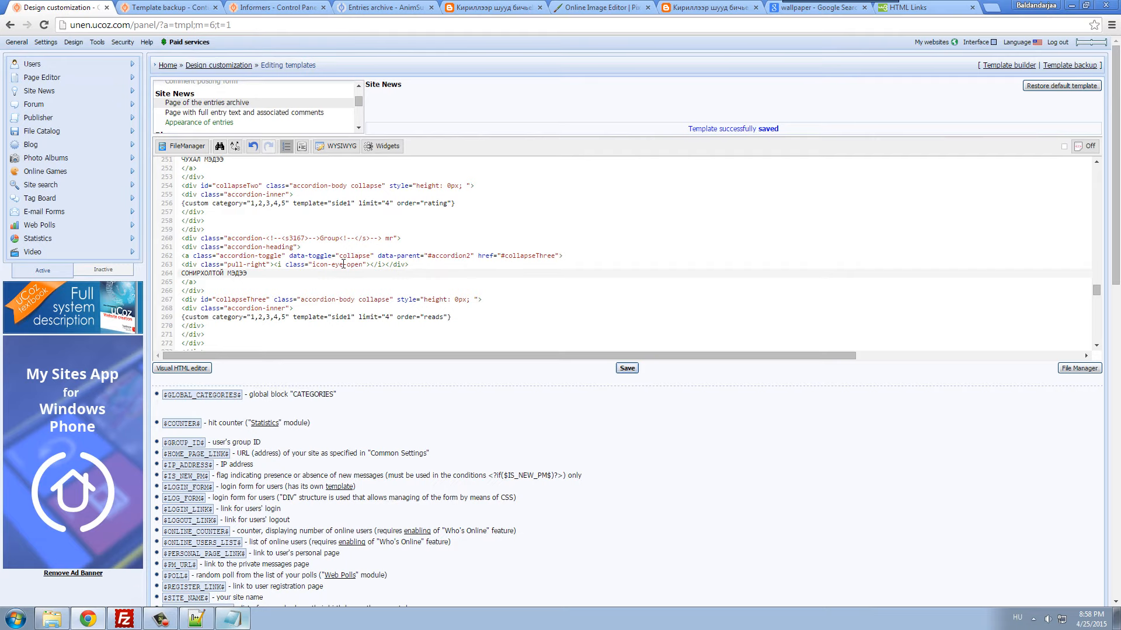
scroll(343, 264, up, 2)
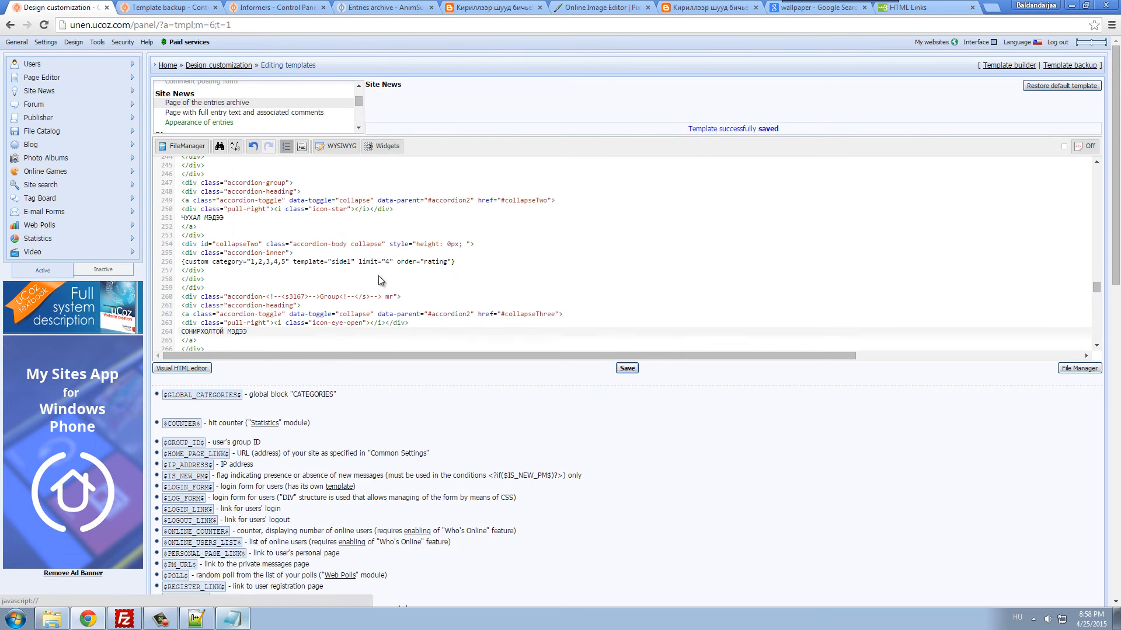
drag(182, 261, 453, 266)
click(453, 266)
scroll(435, 292, up, 4)
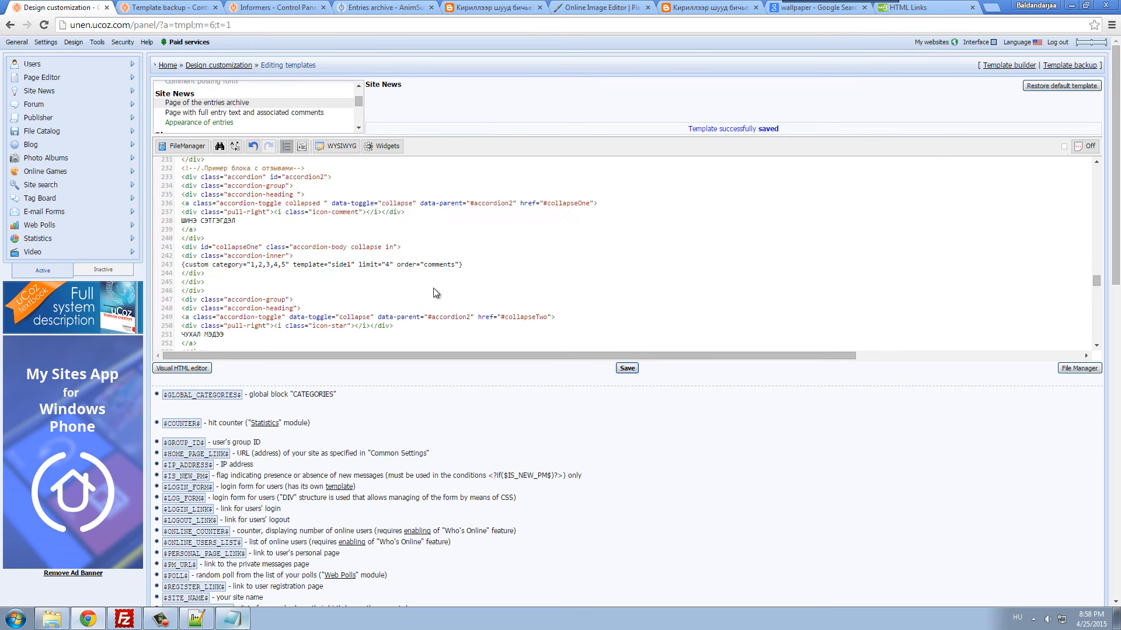
- Create Informer #15 for the Comments section with all modules, 4 entries and 1 column, matching the template code's limit
click(288, 9)
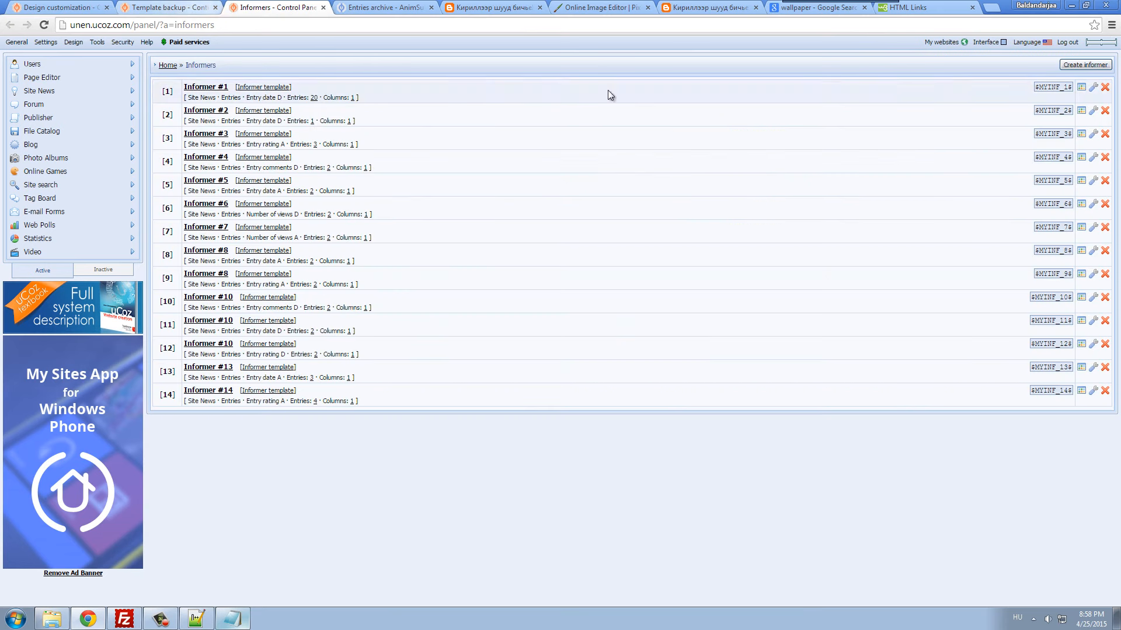
click(1063, 65)
click(712, 118)
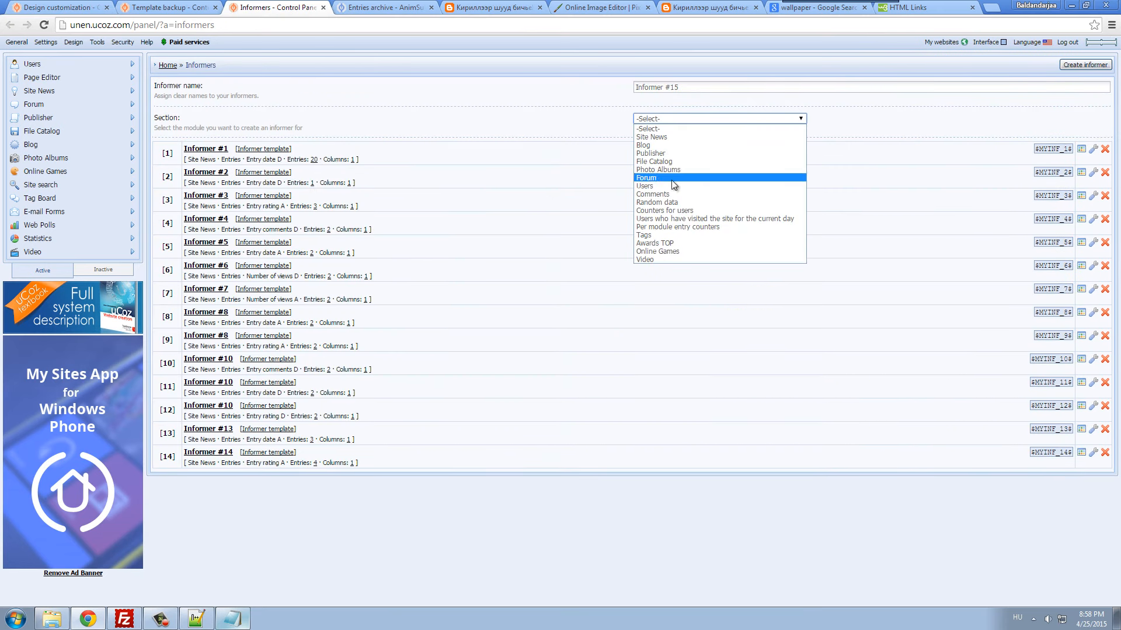
click(665, 193)
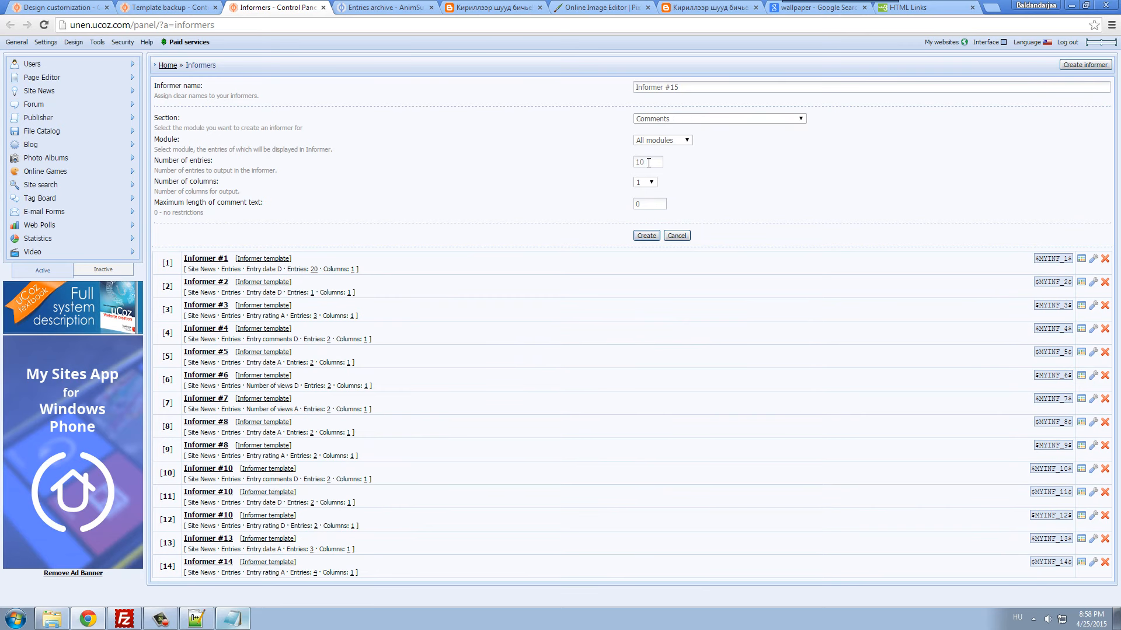
click(87, 7)
drag(425, 265, 453, 265)
click(425, 266)
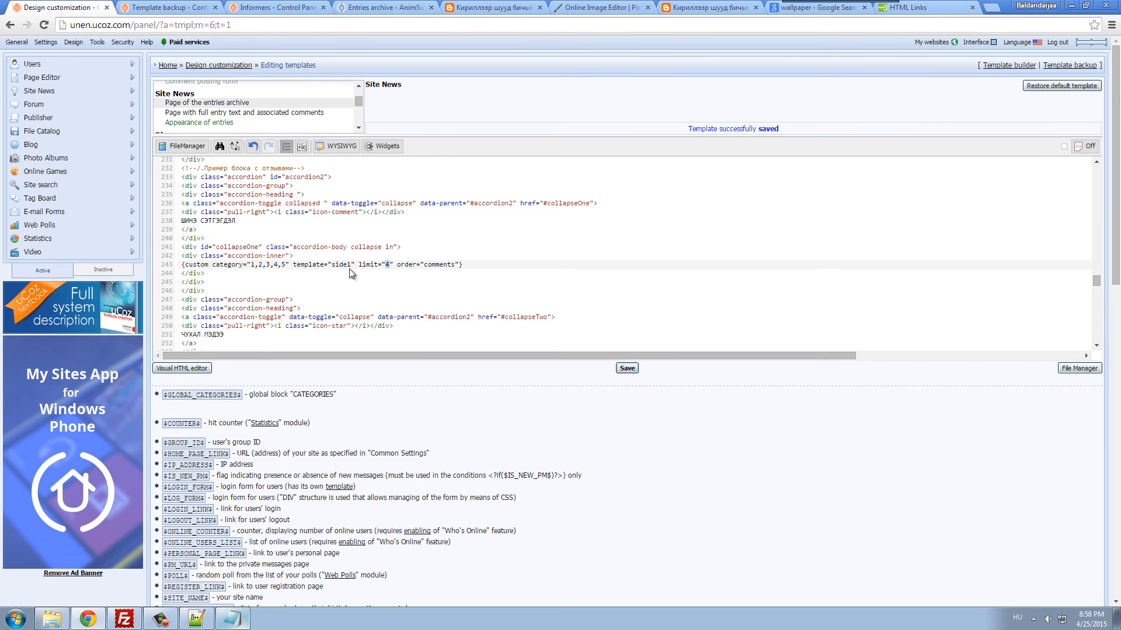
click(274, 7)
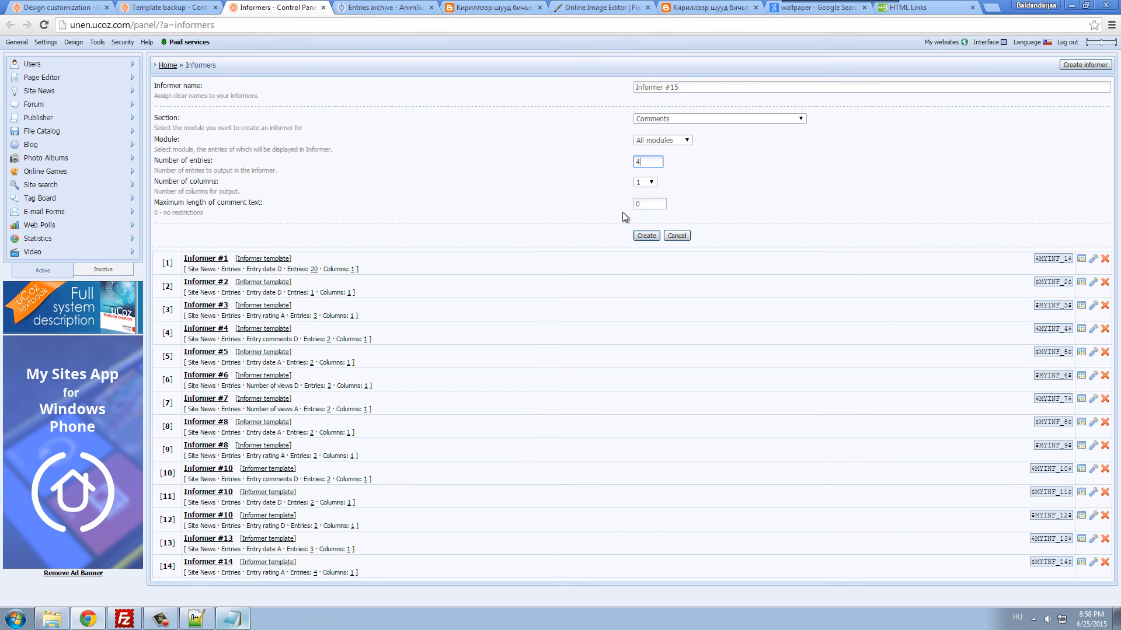
click(645, 235)
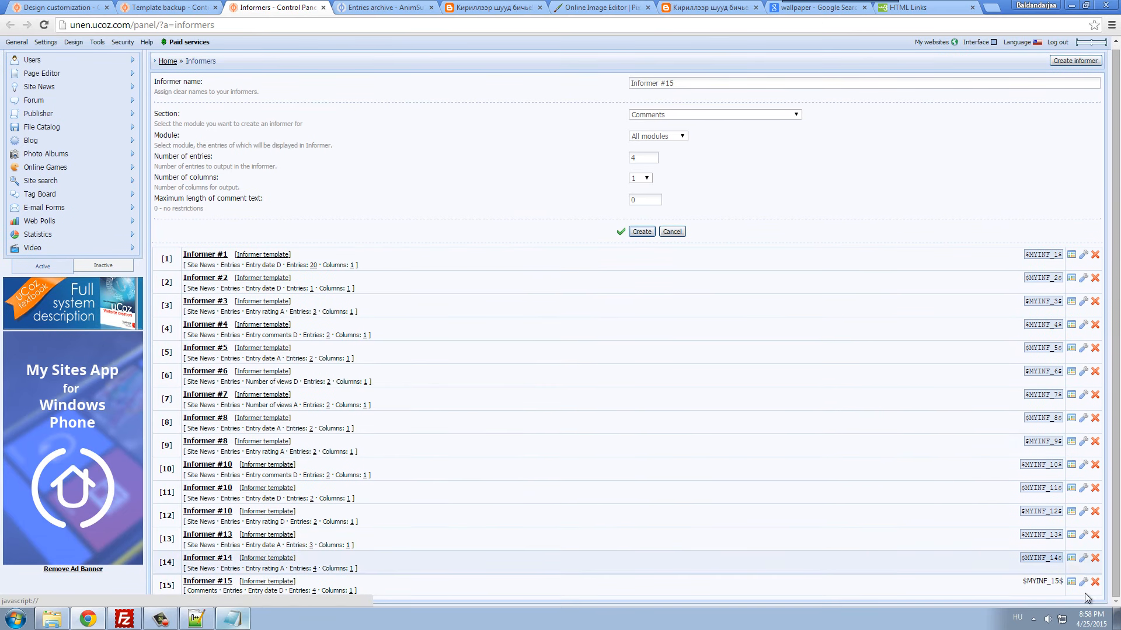
- Replace the template of Informer #15 with the template code copied from Informer #14 and save it
click(1072, 559)
key(ctrl+a)
click(573, 286)
key(ctrl+a)
key(ctrl+c)
click(714, 200)
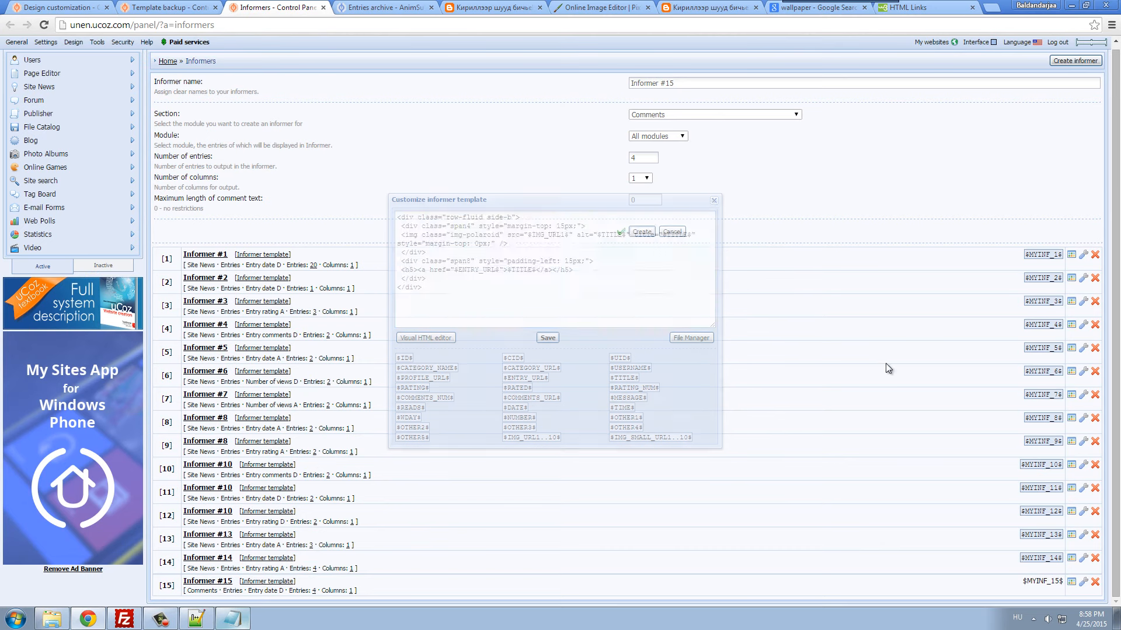
click(1072, 582)
click(555, 304)
key(ctrl+a)
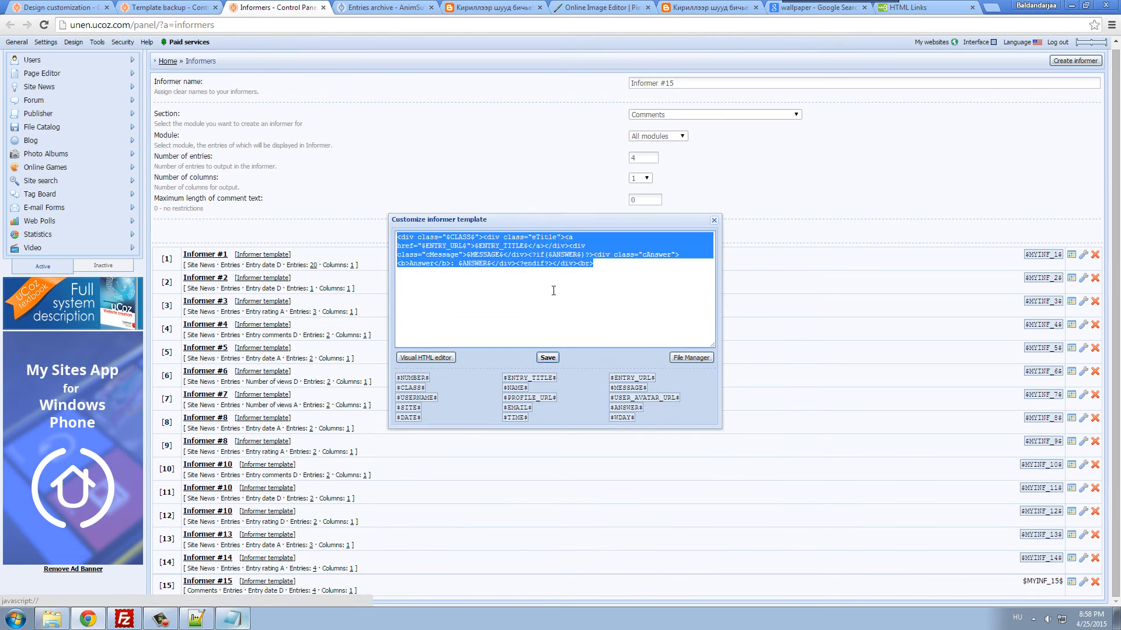
key(ctrl+v)
click(547, 358)
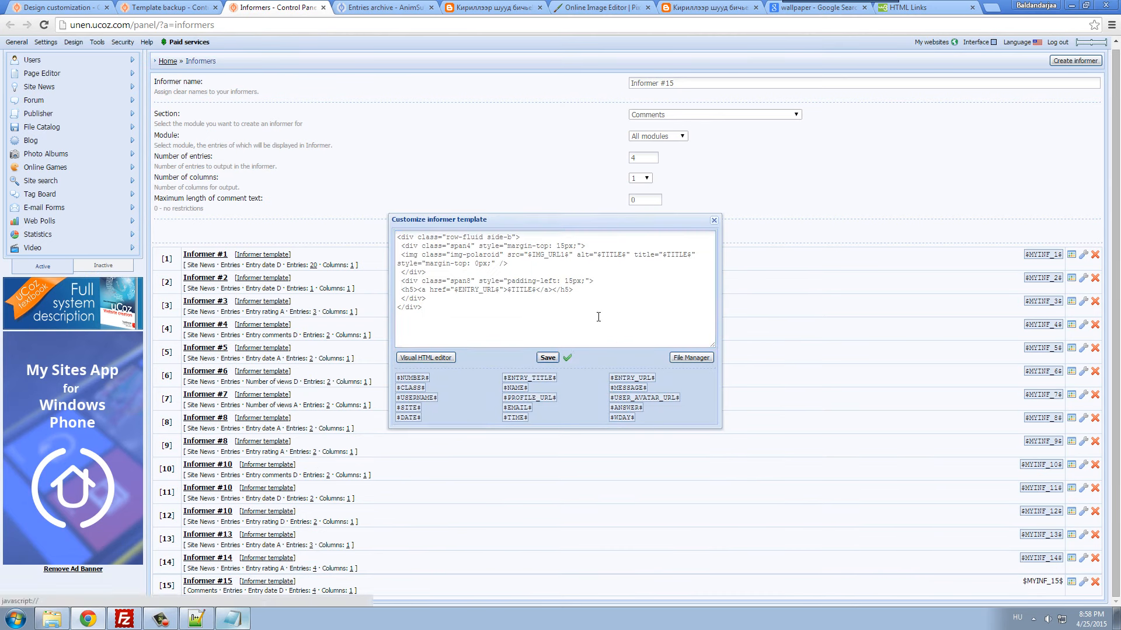
- Replace the comments custom code under ШИНЭ СЭТГЭГДЭЛ in the entries archive template with $MYINF_15$ and save the template
click(82, 9)
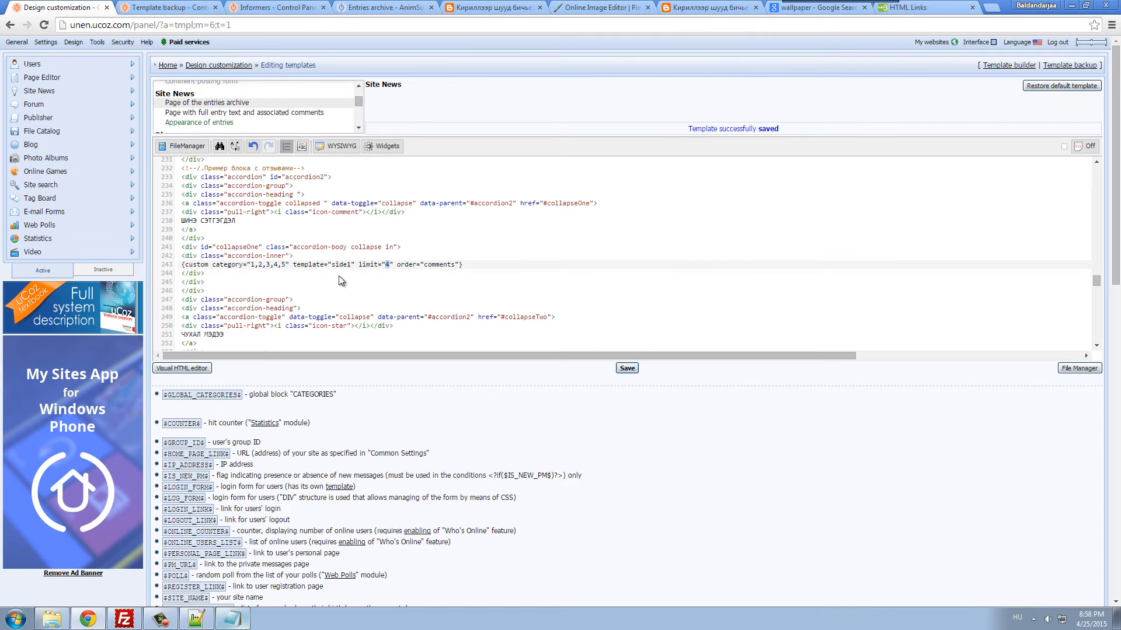
click(274, 7)
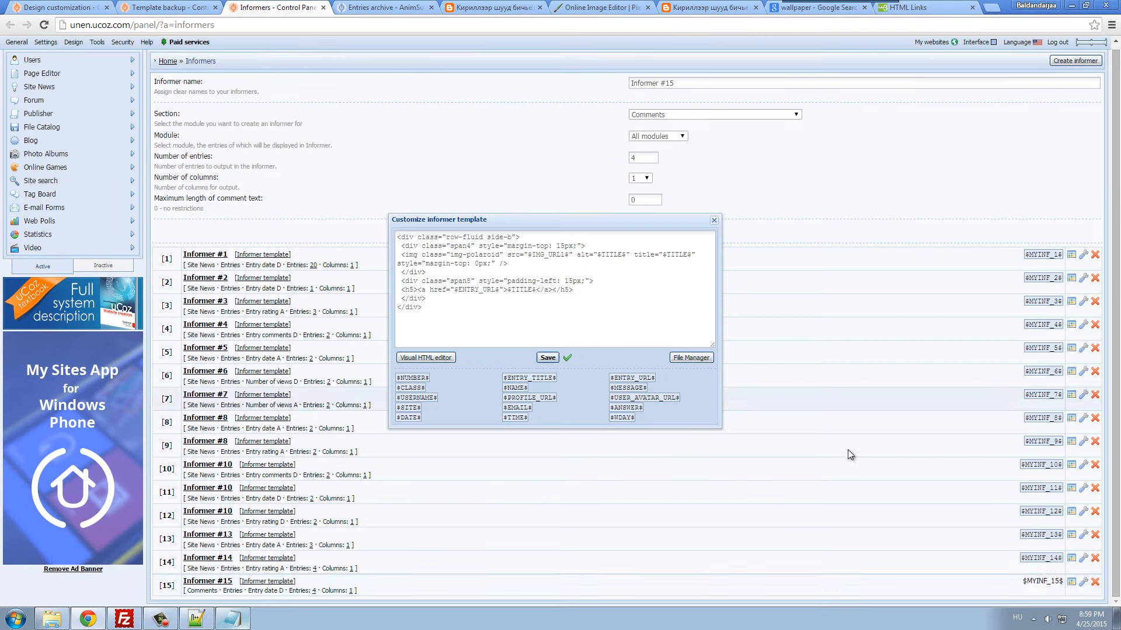
key(F5)
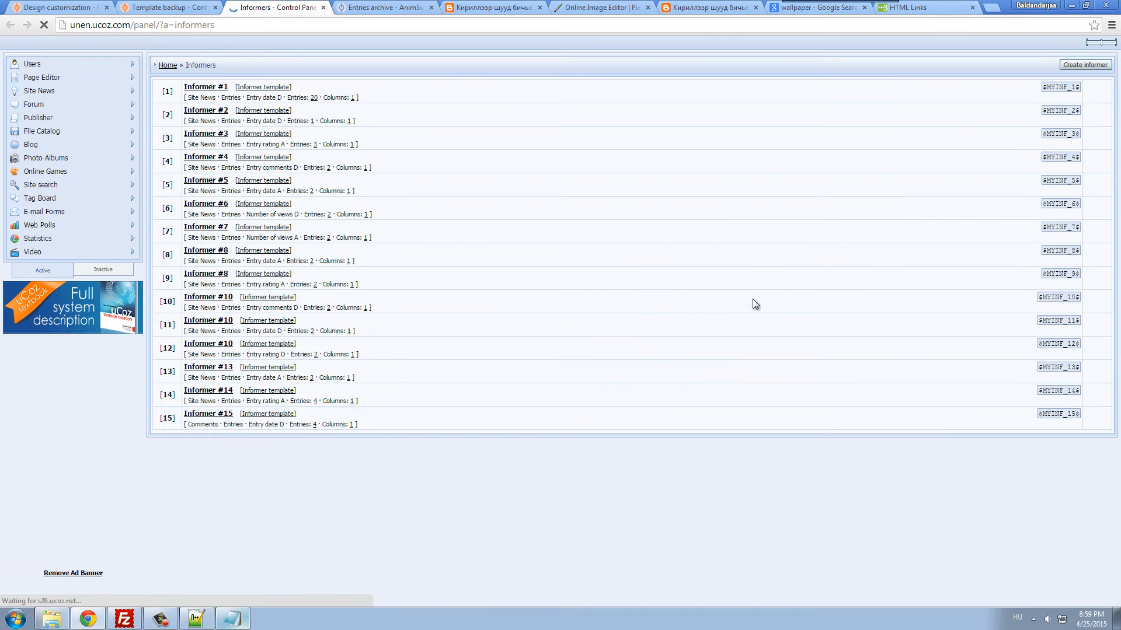
click(1060, 414)
click(76, 7)
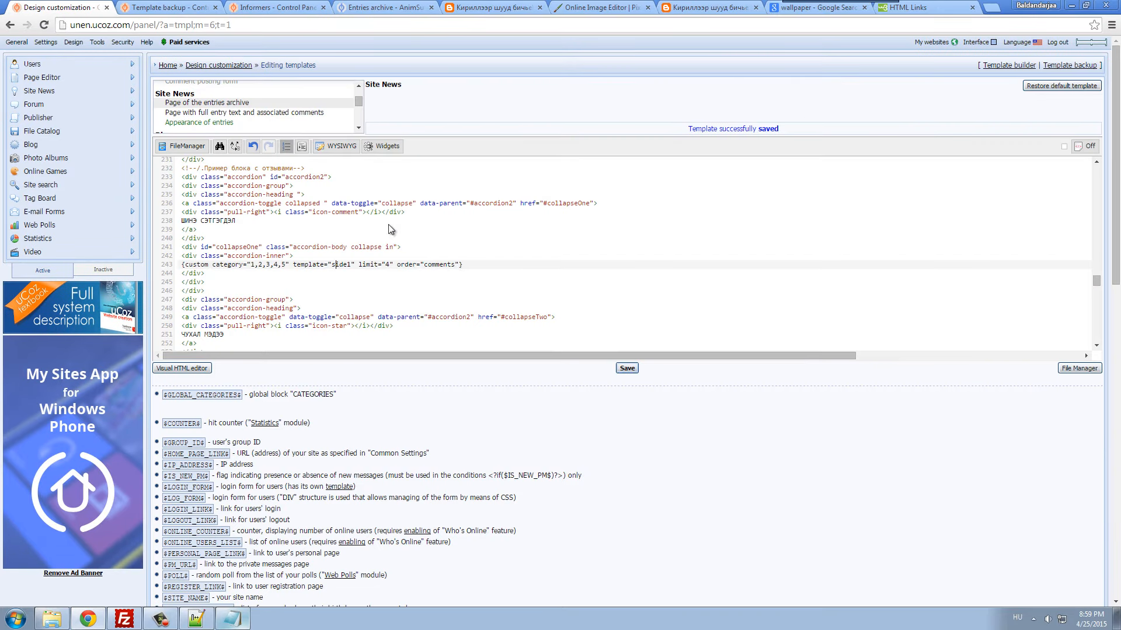
drag(463, 267, 182, 265)
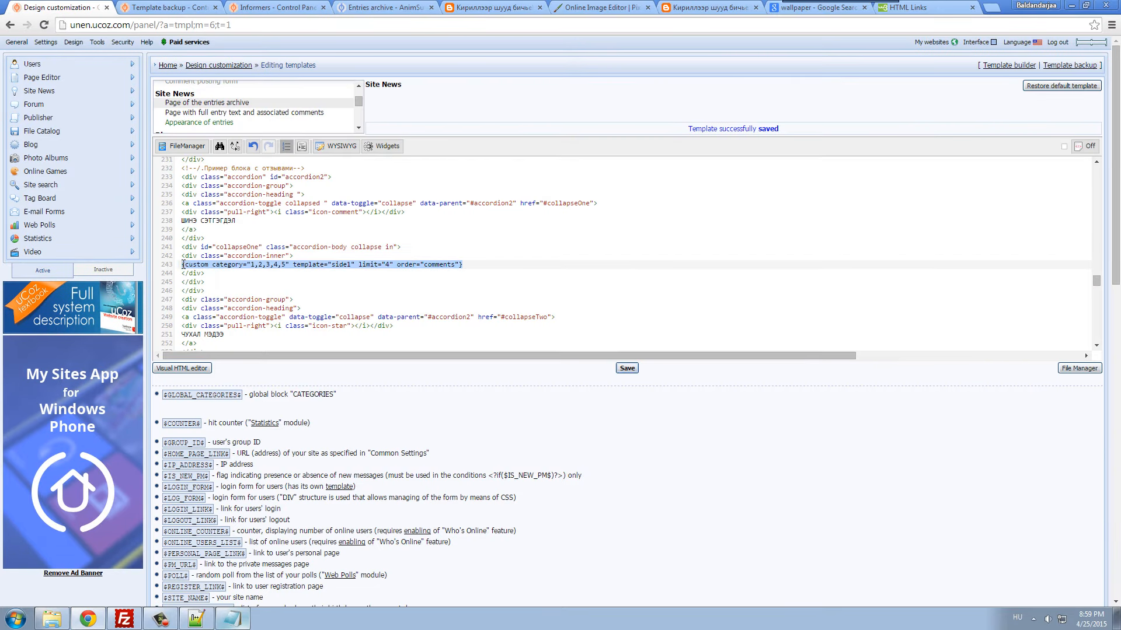
click(627, 367)
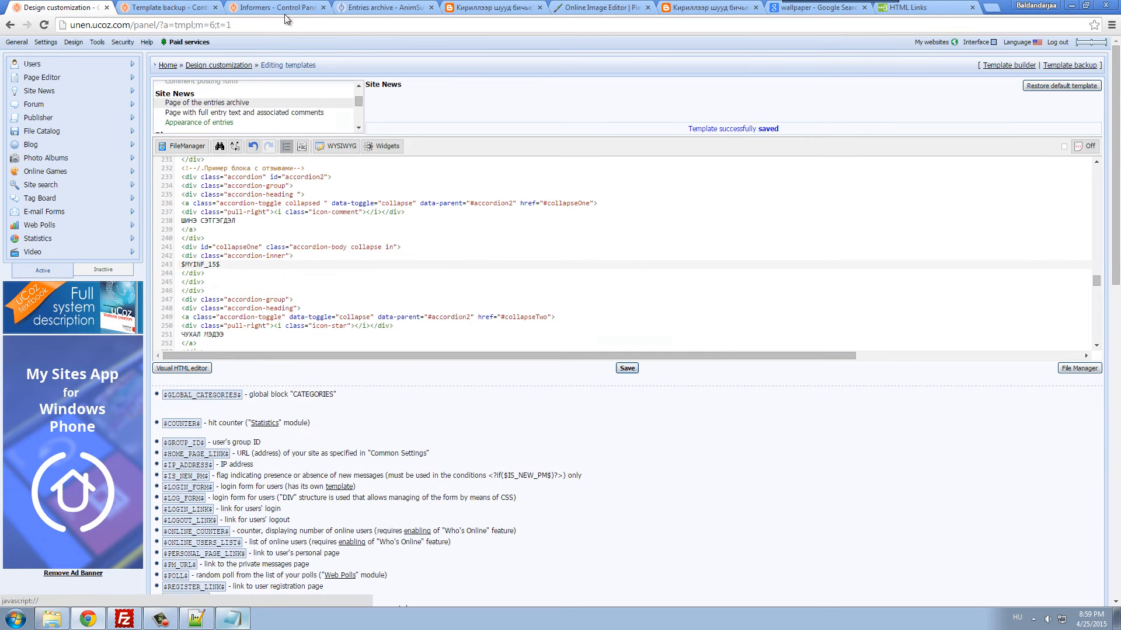
- Check the output of the new comments informer in the sidebar accordion on the site
click(280, 7)
click(358, 7)
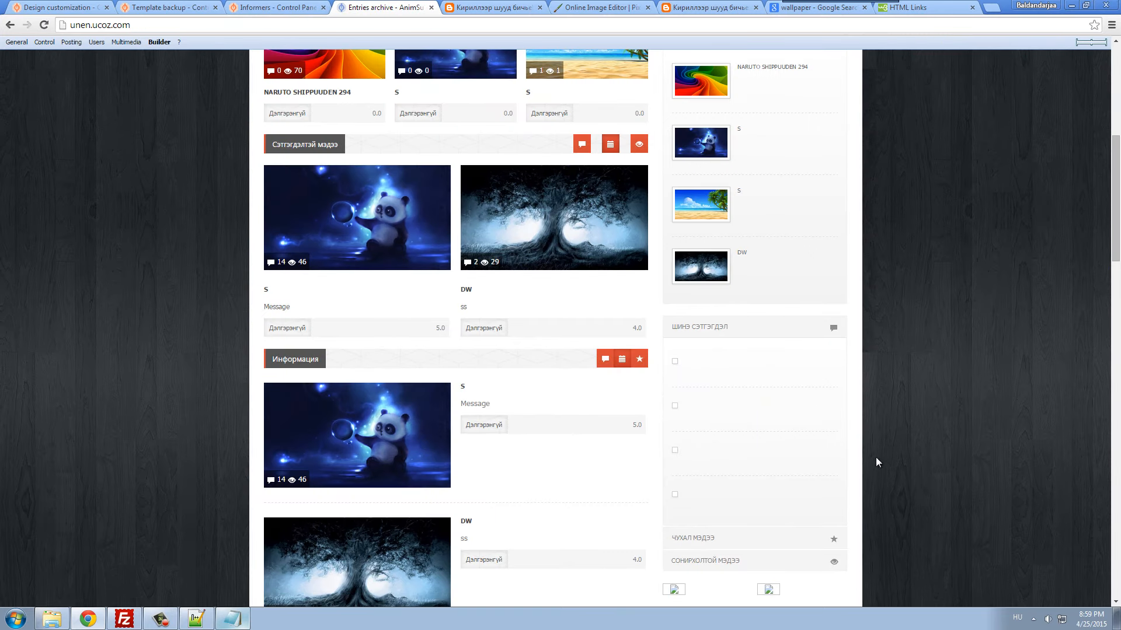
scroll(763, 425, down, 2)
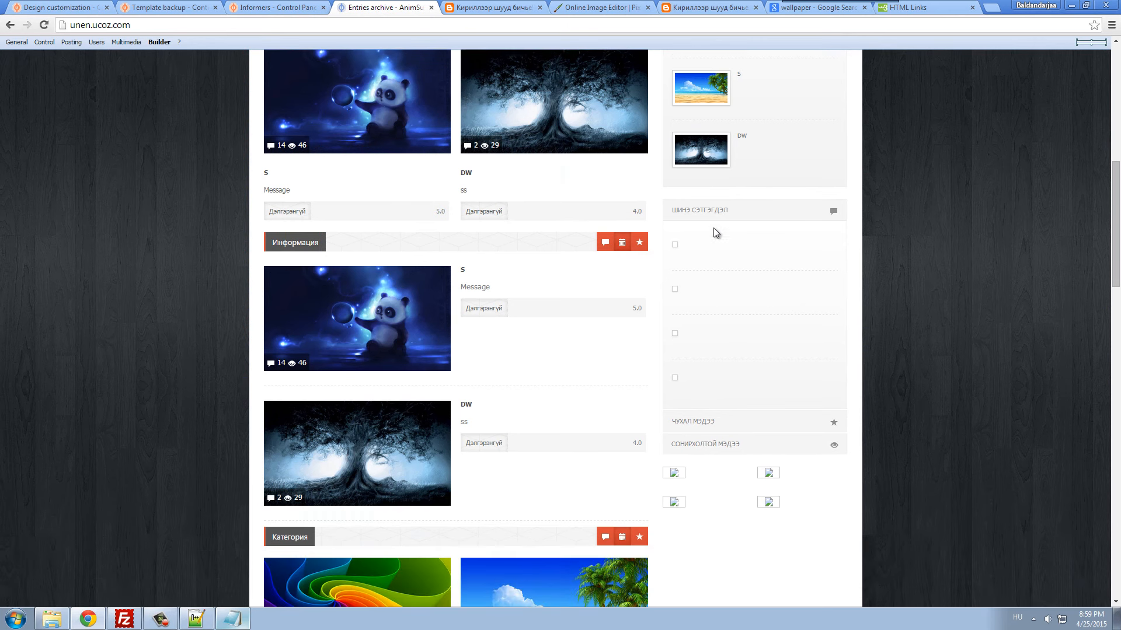
click(699, 213)
click(704, 211)
- Examine the accordion's custom codes in the original main.tpl in Notepad++, then return to the informers list in Chrome
click(58, 7)
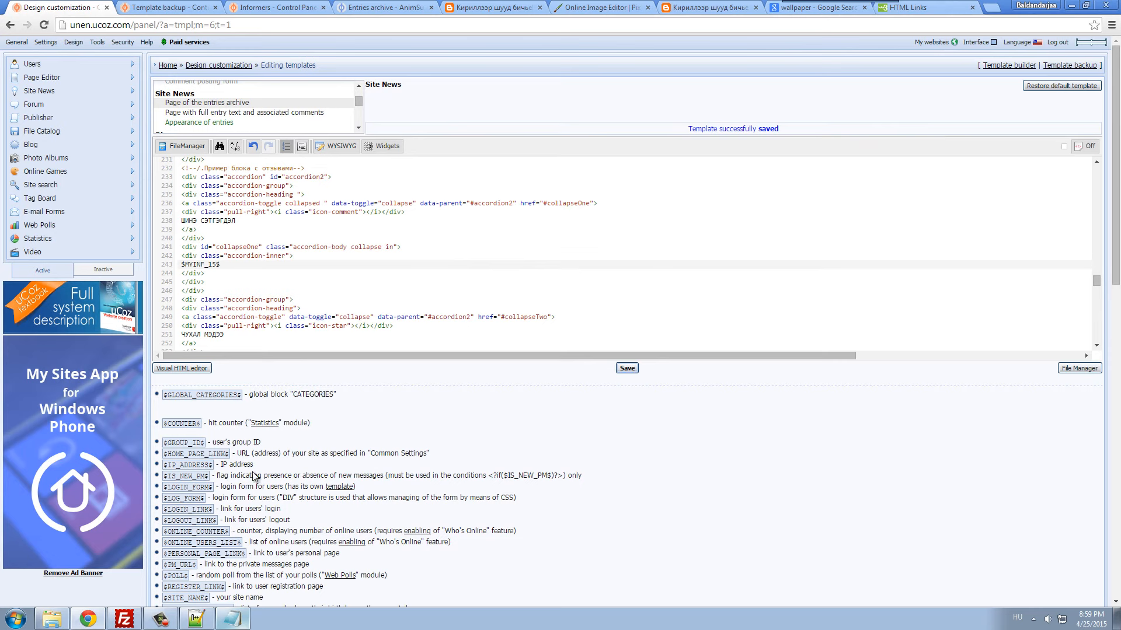
click(196, 619)
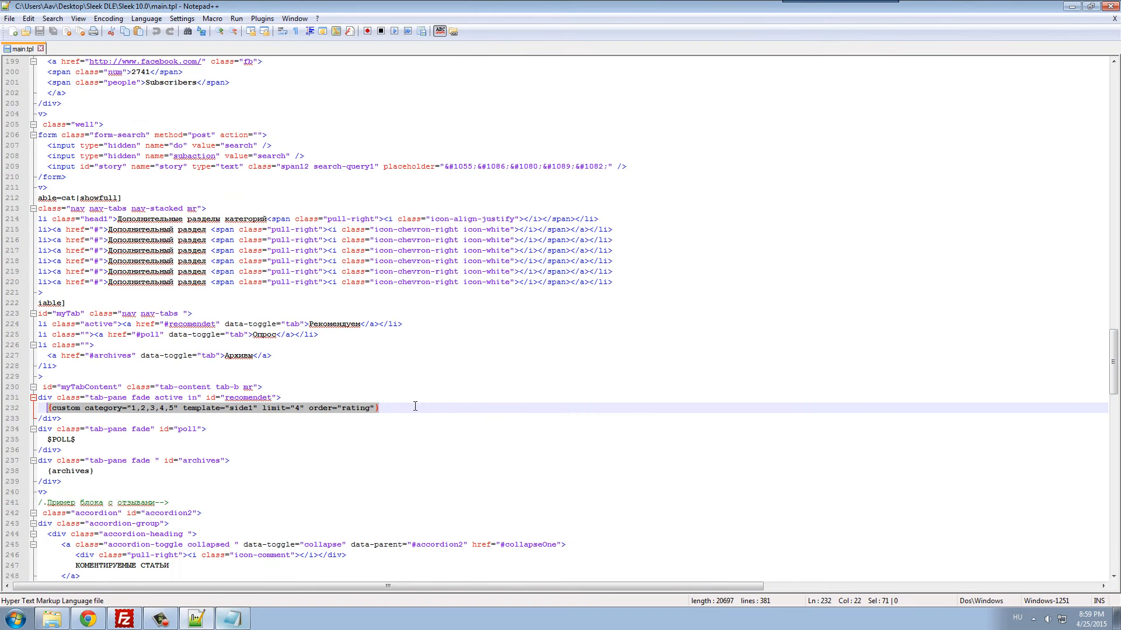
click(415, 406)
scroll(364, 375, down, 7)
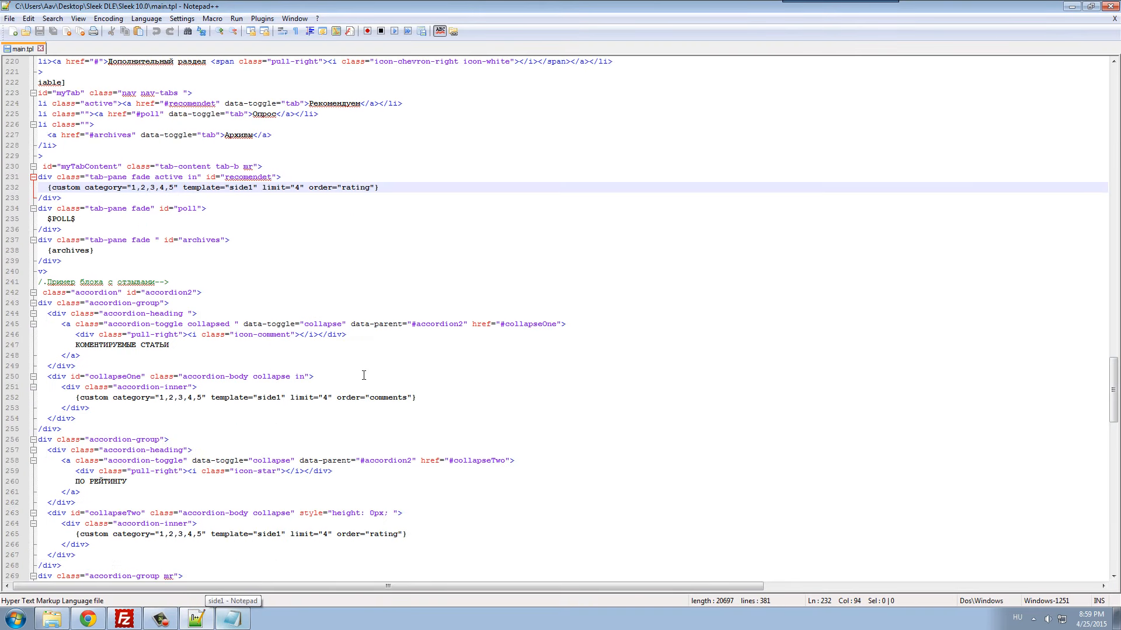
scroll(370, 394, down, 1)
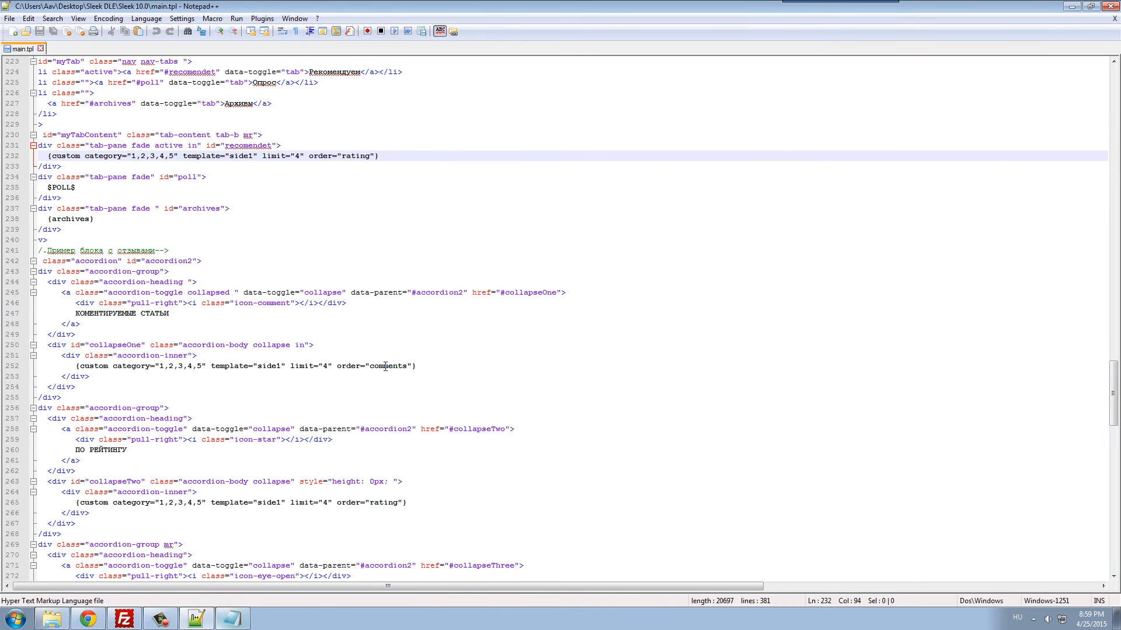
click(87, 619)
click(278, 7)
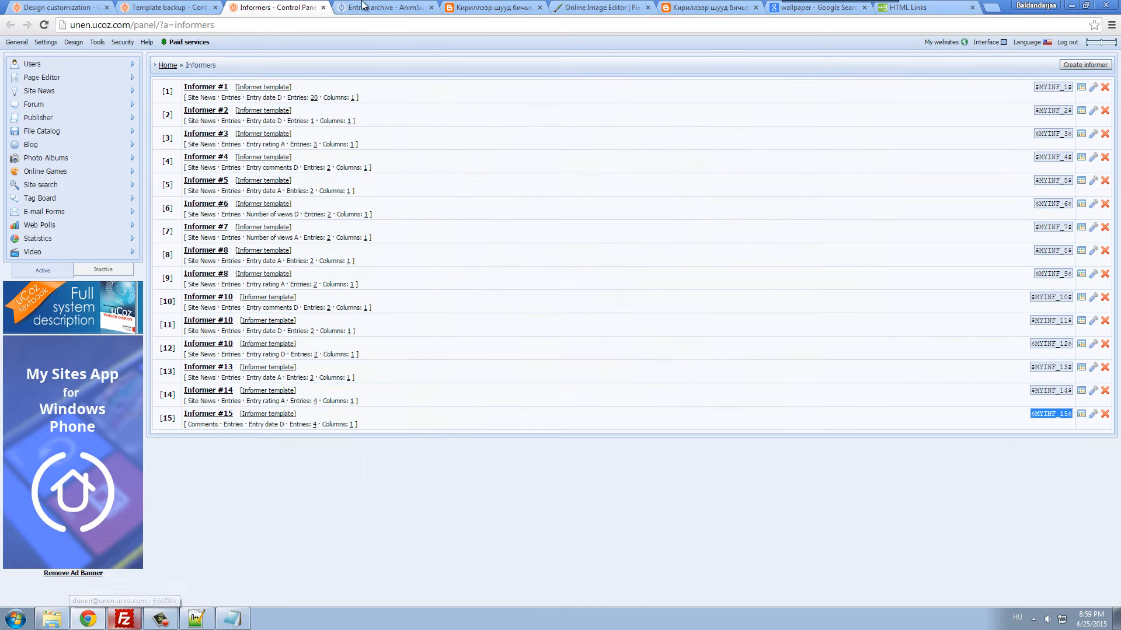
click(363, 7)
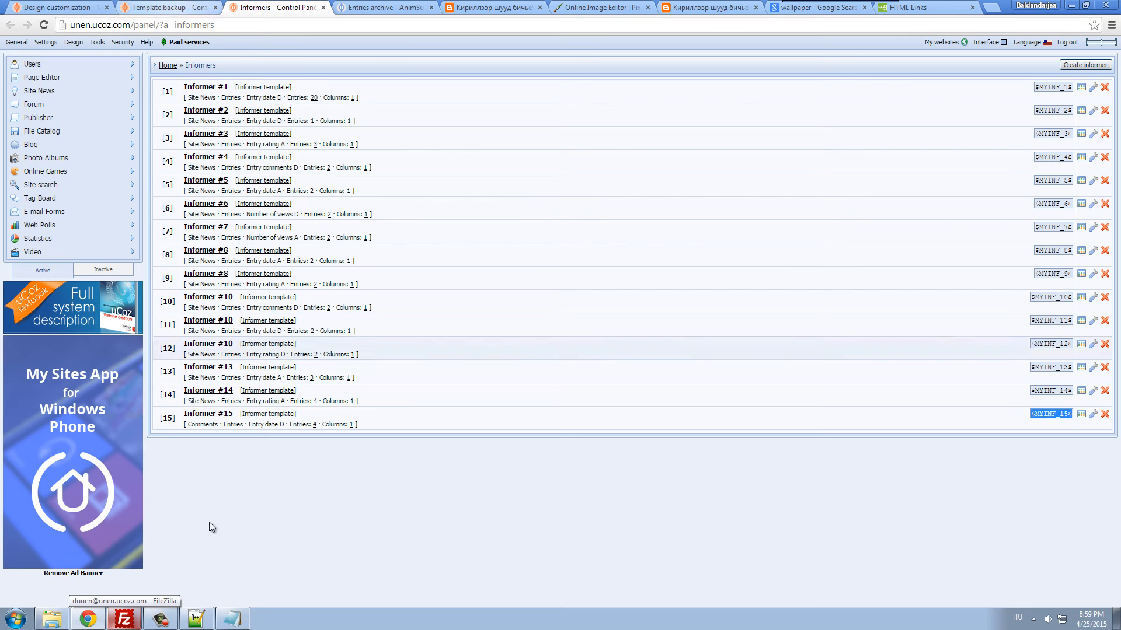
- Read the original side1 template file from the Sleek 10.0 folder, compare it with the site's sidebar and return to the template editor
key(alt+Tab)
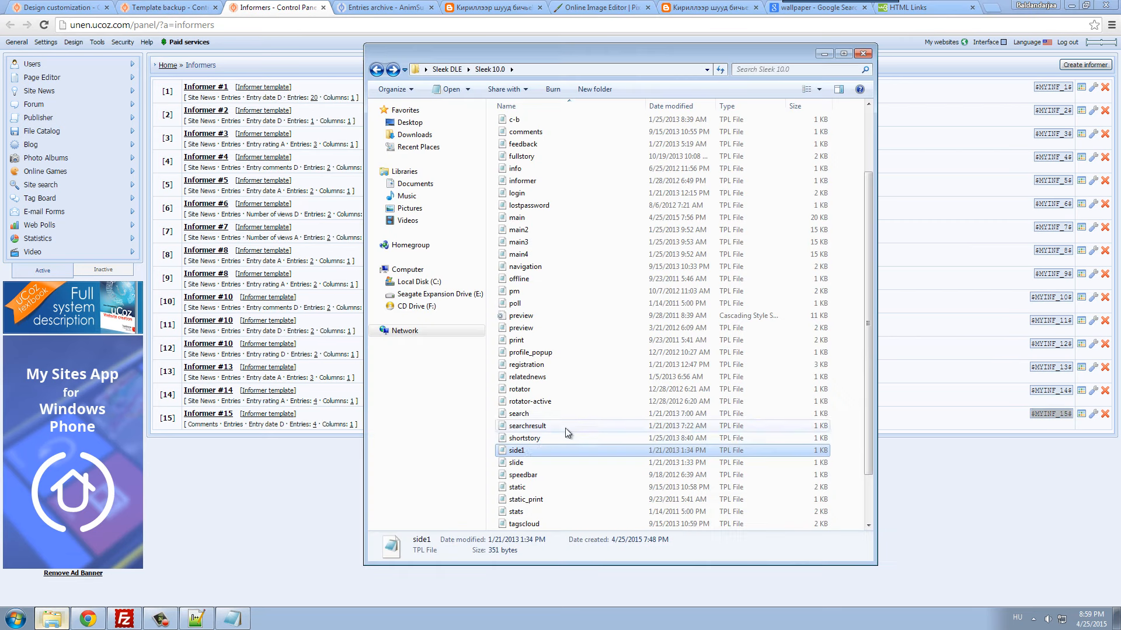
double_click(525, 453)
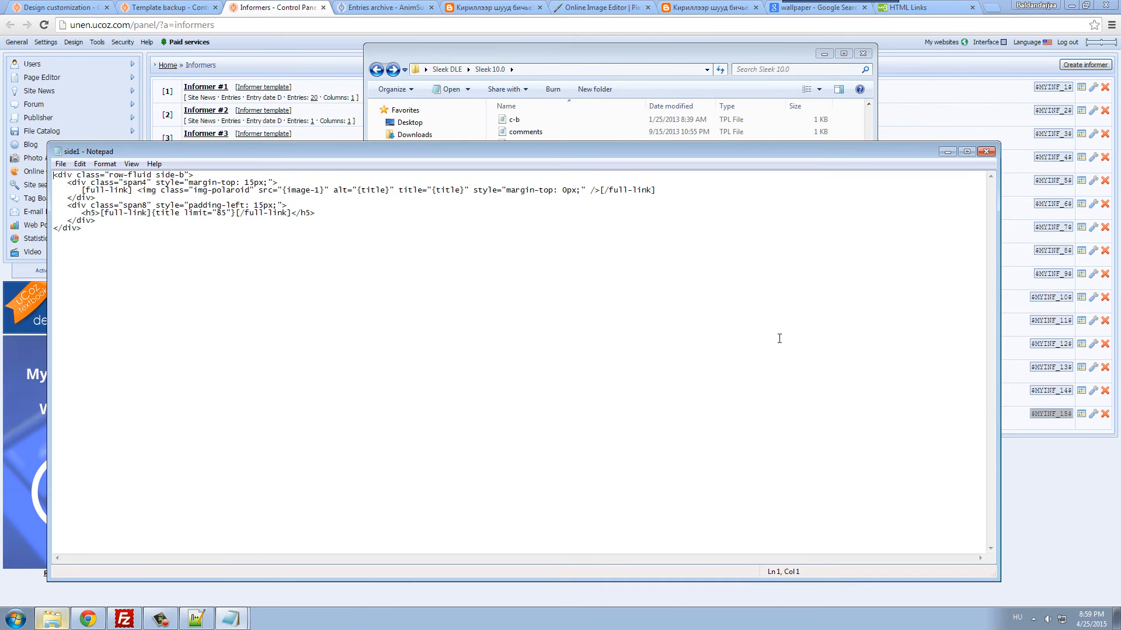
click(986, 151)
click(929, 474)
key(F5)
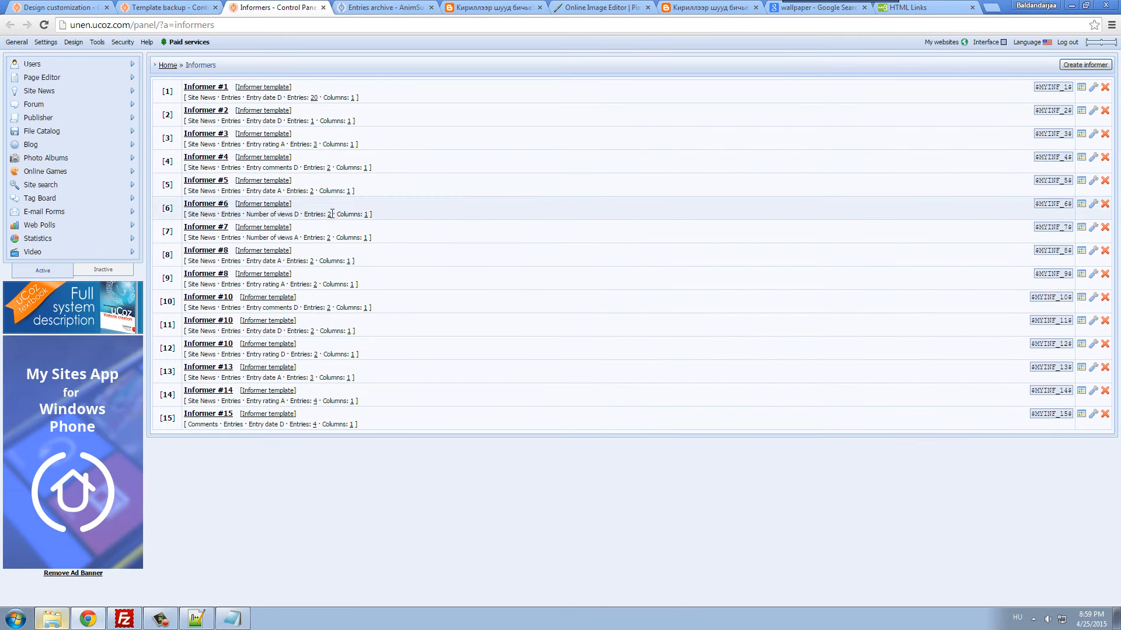
key(ctrl+Tab)
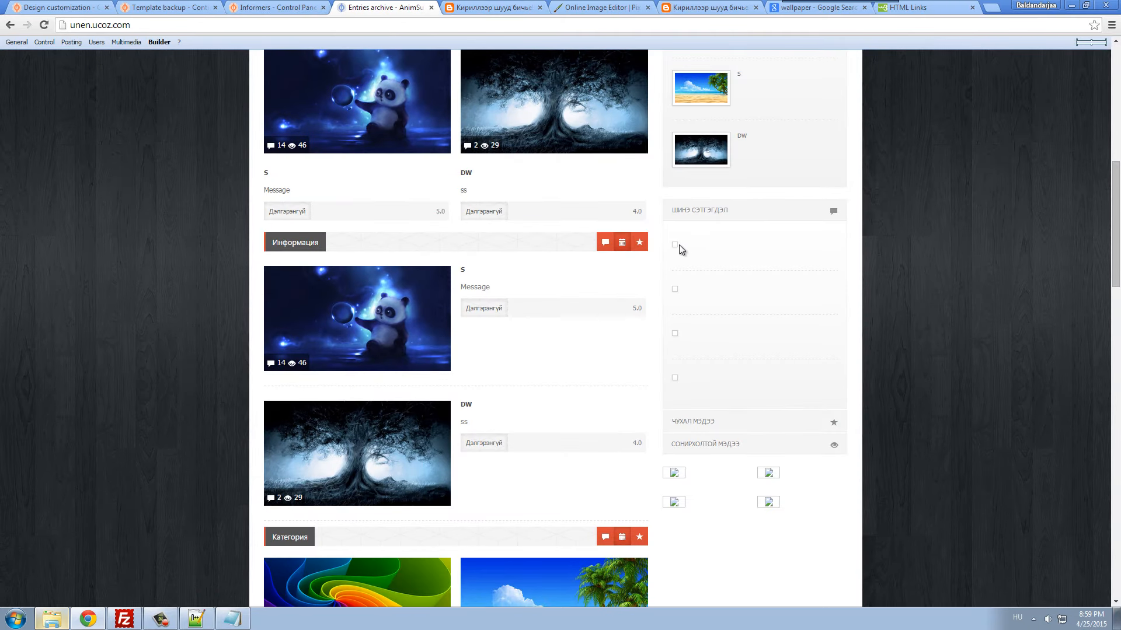
key(ctrl+1)
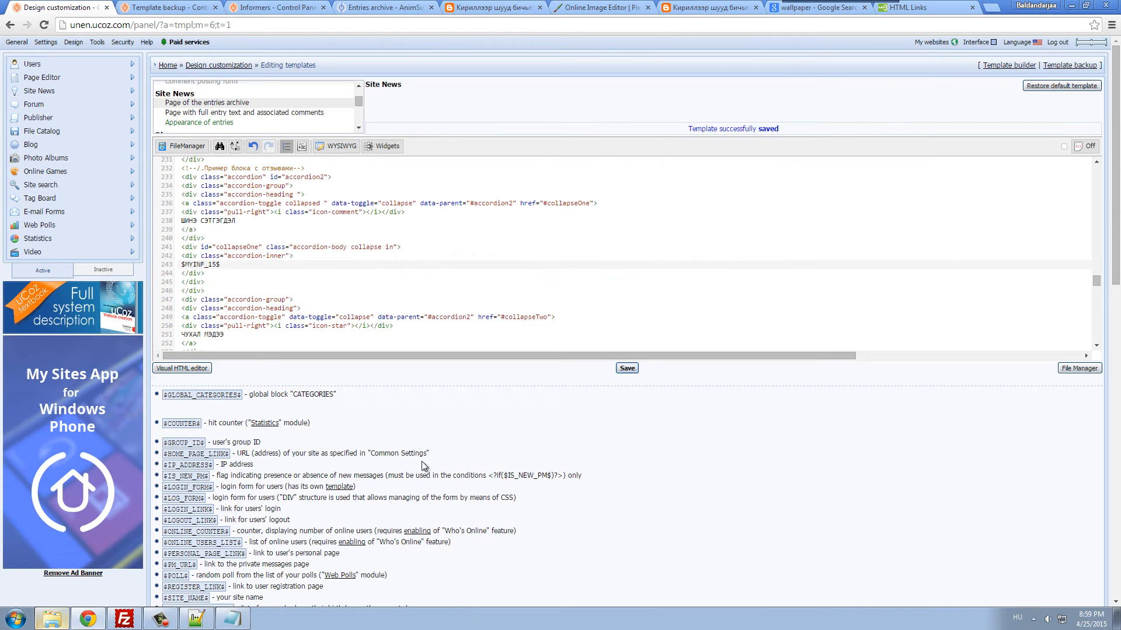
- Open the DW news entry from the site's home page and post the test comment "dwadaa" on it
scroll(379, 322, down, 2)
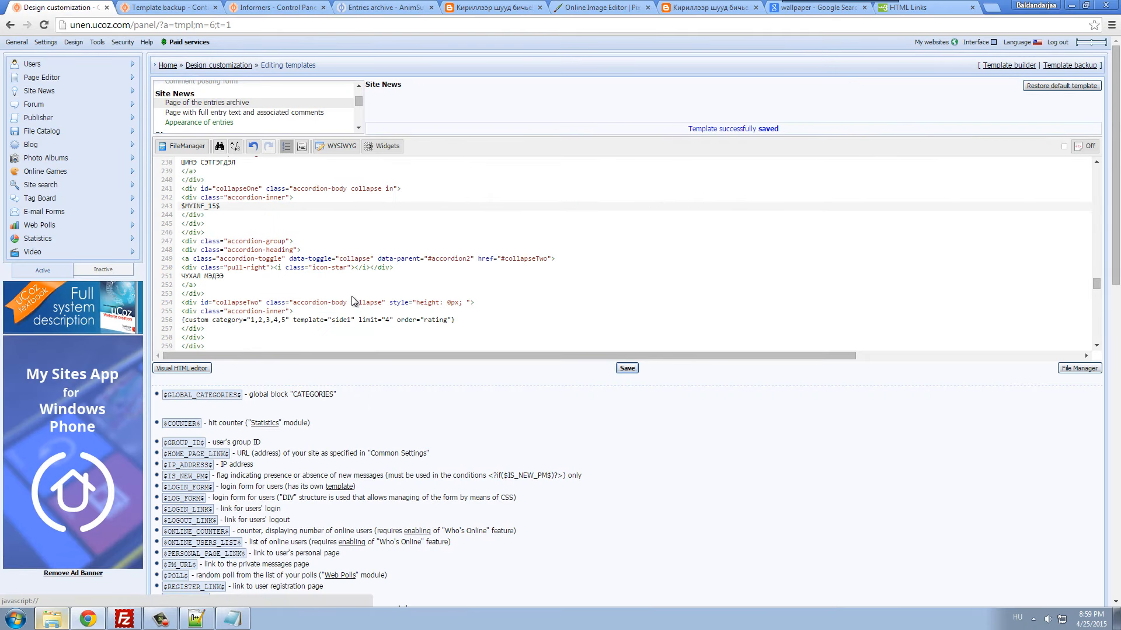
click(267, 6)
click(378, 5)
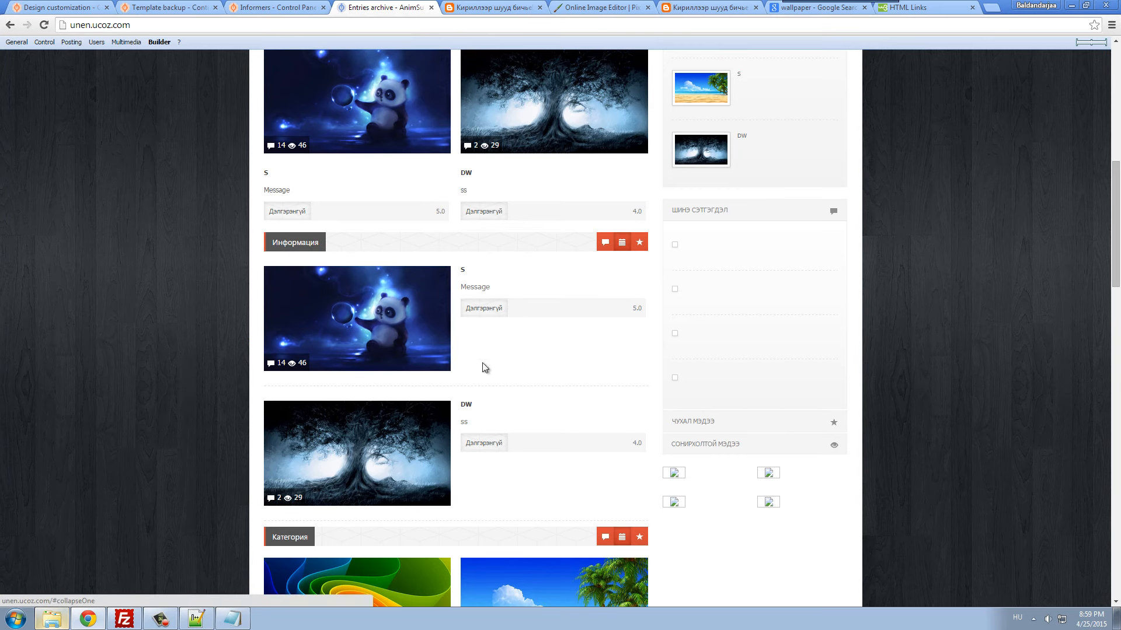
click(467, 405)
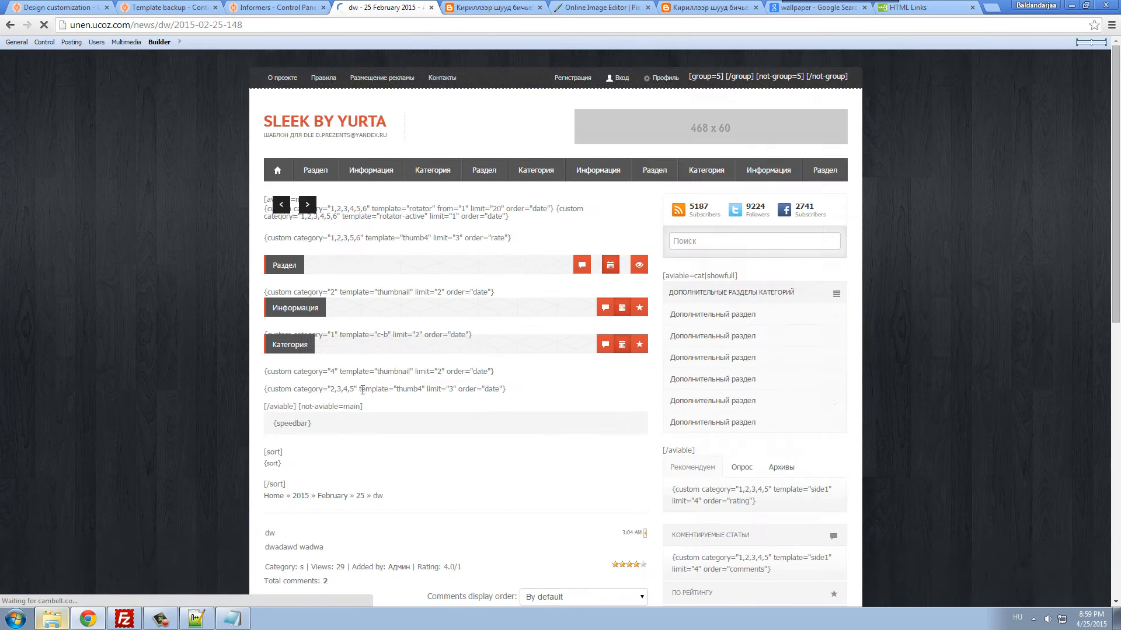
scroll(397, 408, down, 8)
click(401, 452)
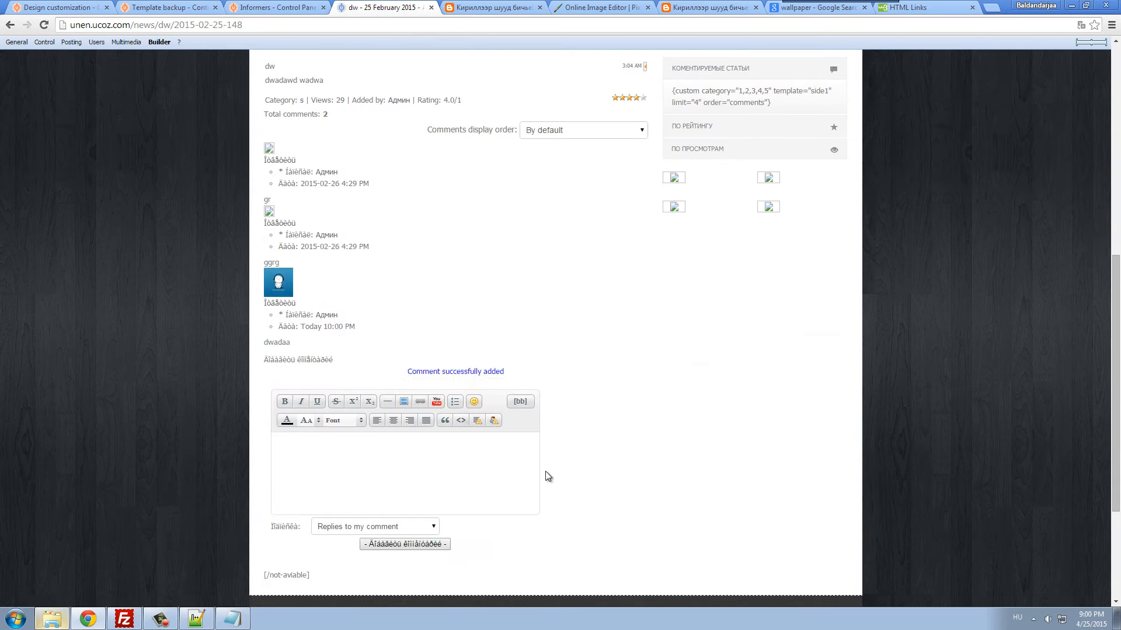
- Return to the unen.ucoz.com home page and check the output of the ШИНЭ СЭТГЭГДЭЛ section in the sidebar accordion
scroll(550, 449, up, 8)
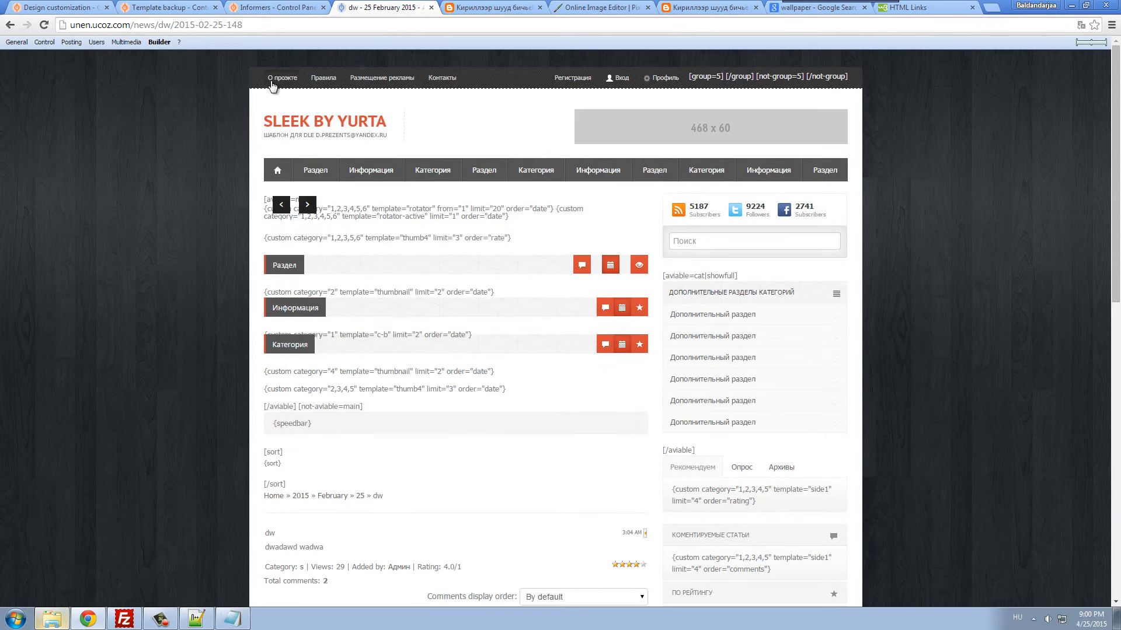
drag(133, 26, 244, 25)
key(BackSpace)
key(Return)
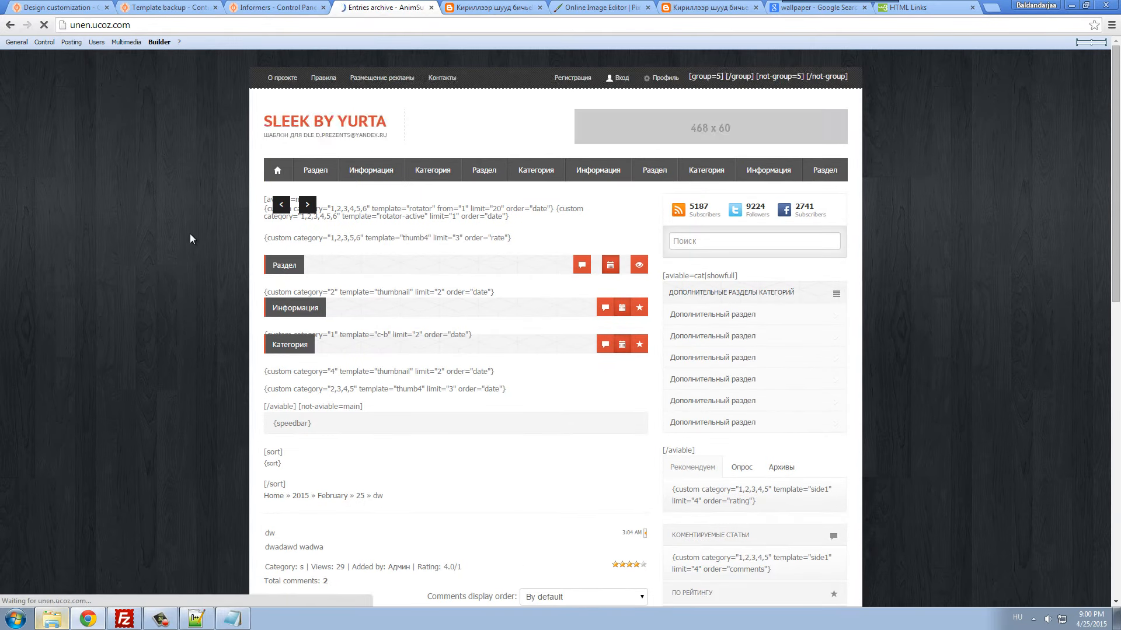
scroll(171, 272, down, 3)
scroll(172, 276, down, 4)
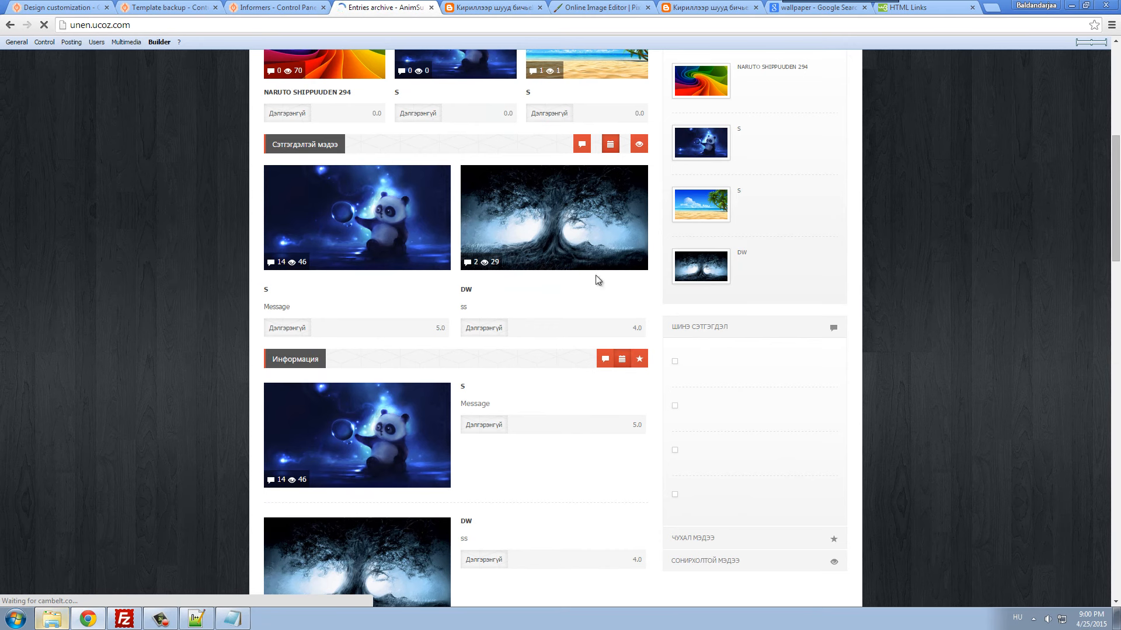
click(709, 327)
click(713, 328)
- Open the S news entry under Информация and post five short test comments, including "dwadwa", "dwadwad" and "dwadawwa"
click(465, 390)
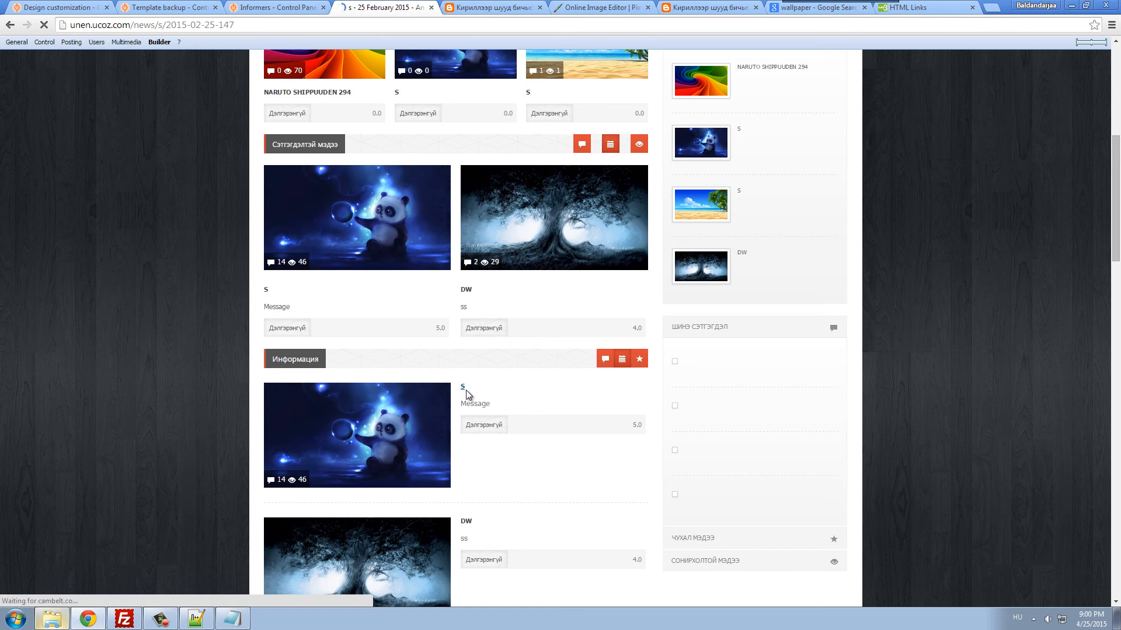
scroll(513, 405, down, 5)
scroll(1055, 286, down, 15)
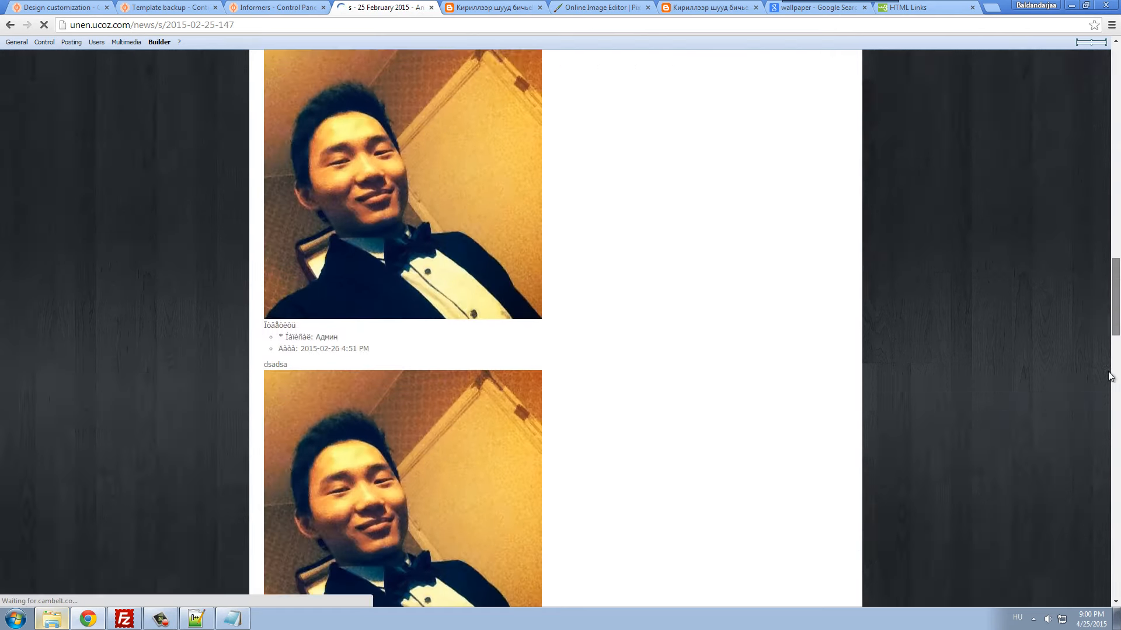
text(wda)
click(414, 355)
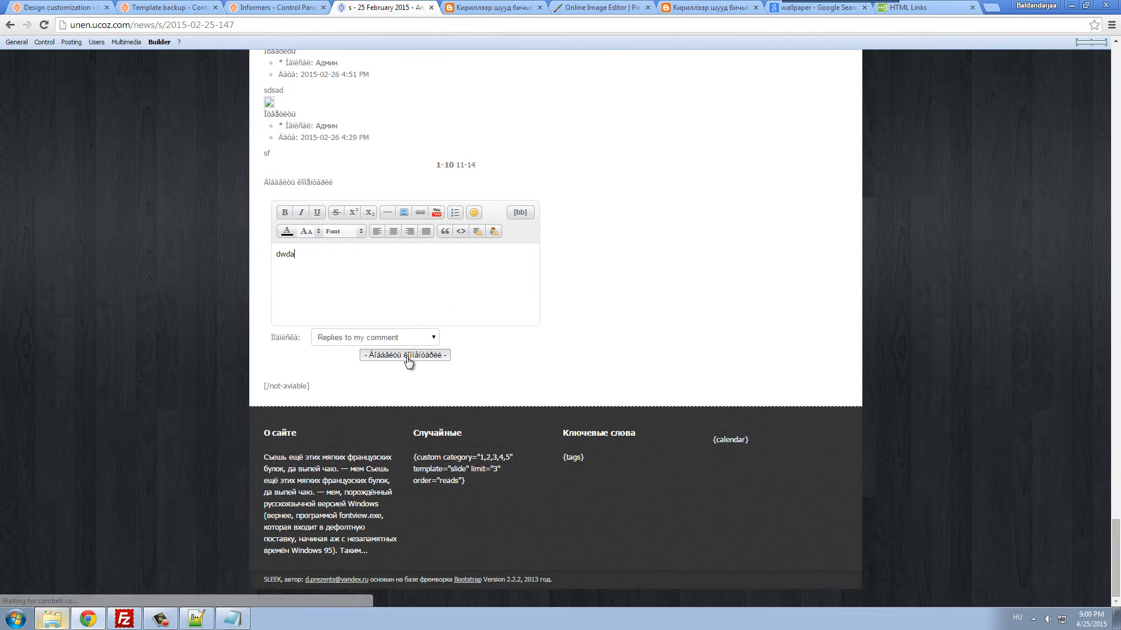
click(418, 450)
text(dwadwa)
click(436, 527)
text(dwadwad)
scroll(467, 531, down, 4)
click(414, 366)
text(dwadawwa)
click(430, 436)
text(dwadwa)
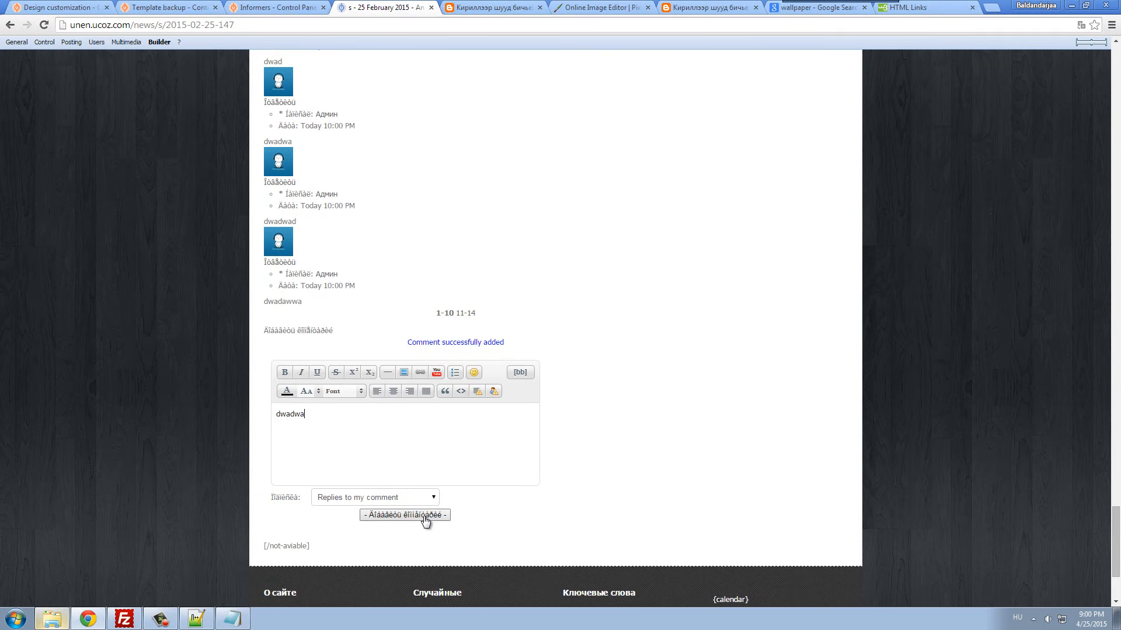
click(426, 518)
- Go back to the unen.ucoz.com home page and examine the ШИНЭ СЭТГЭГДЭЛ and ЧУХАЛ МЭДЭЭ sections of the sidebar accordion
drag(1117, 519, 1120, 73)
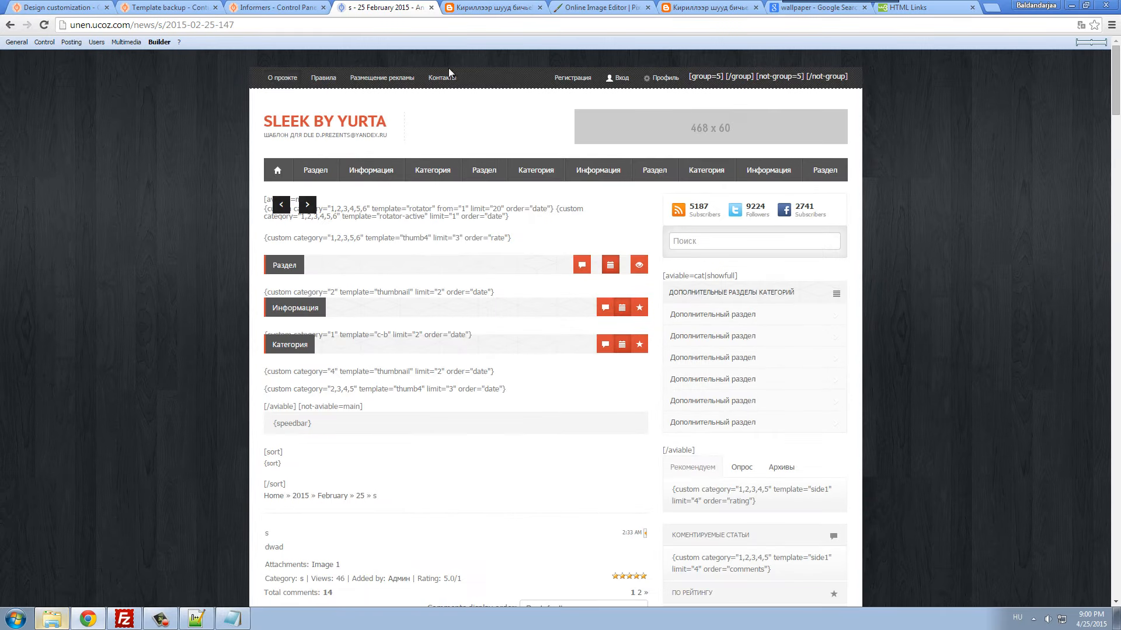
drag(275, 27, 296, 30)
key(BackSpace)
key(BackSpace)
key(BackSpace)
key(Return)
click(231, 29)
double_click(231, 29)
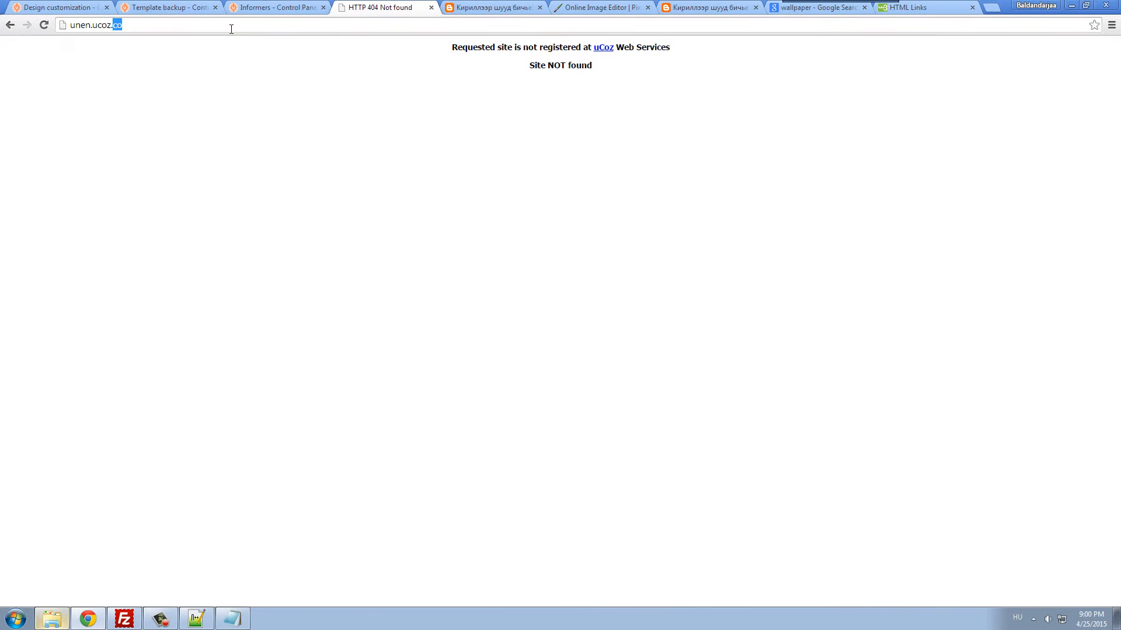
text(m)
key(Return)
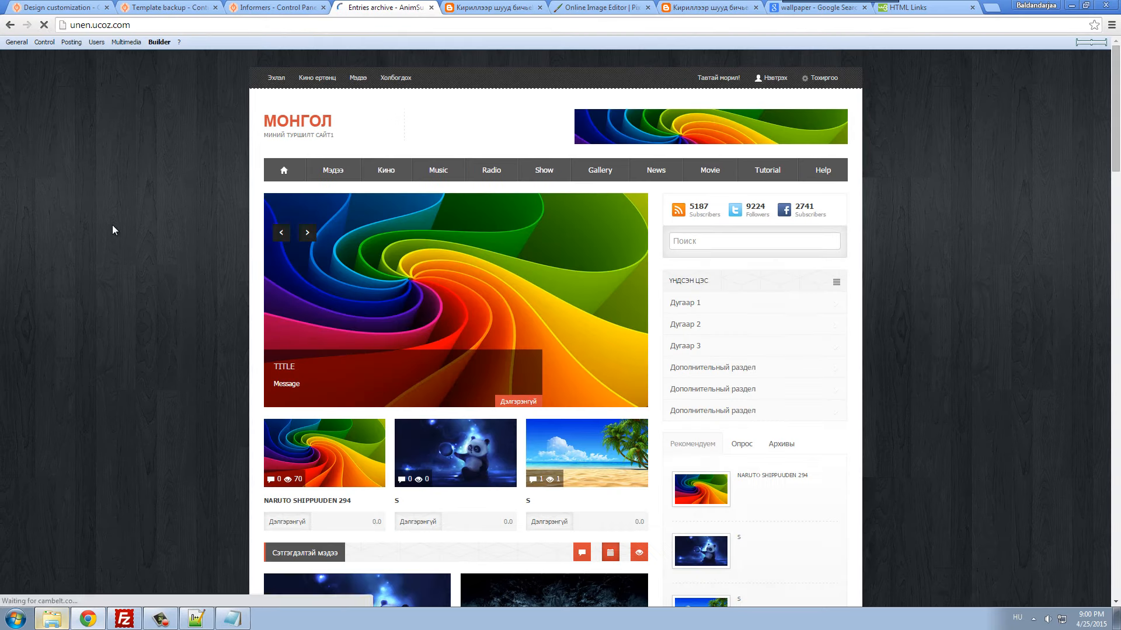
scroll(151, 262, down, 10)
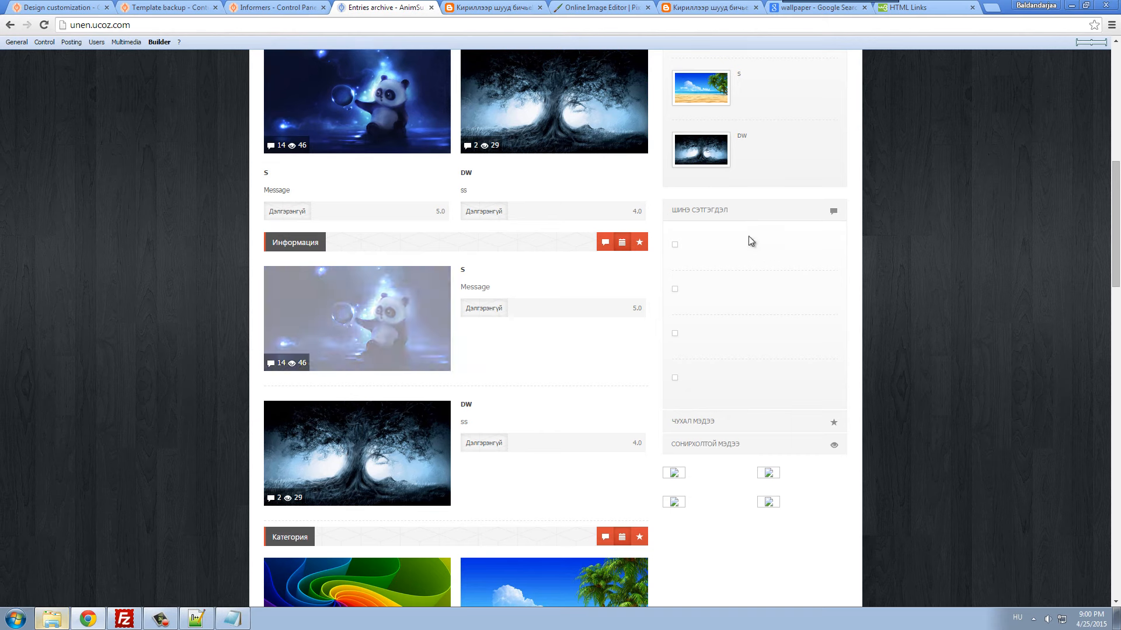
click(744, 214)
click(729, 235)
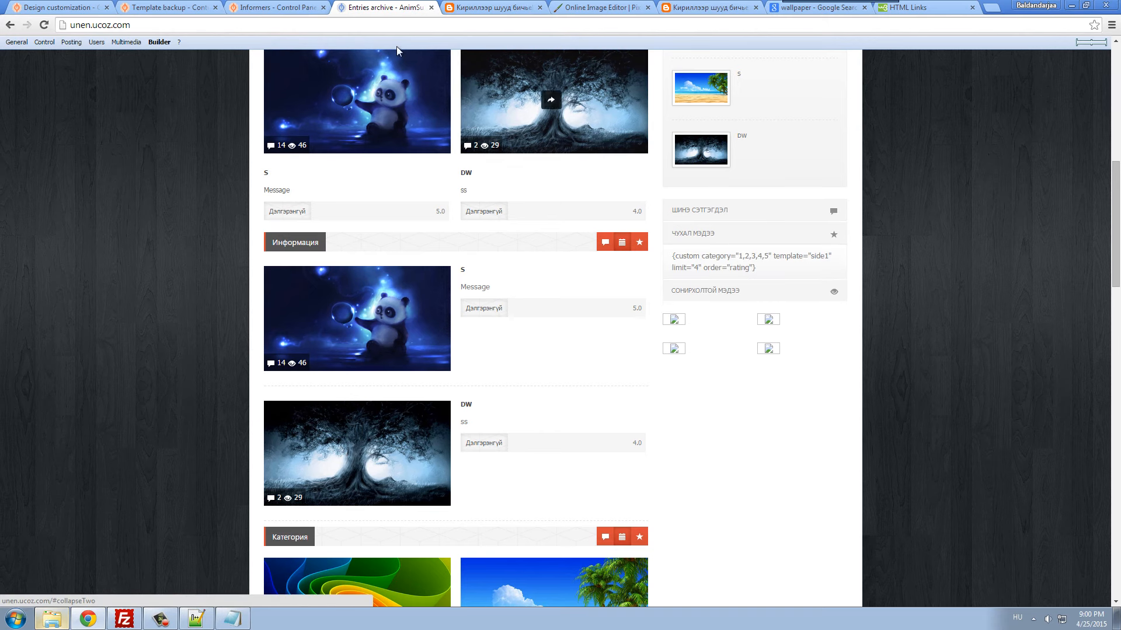
- Create Informer #16 for Site News entries, sorted by Entry rating A, with 4 entries in 1 column
click(286, 7)
click(1085, 65)
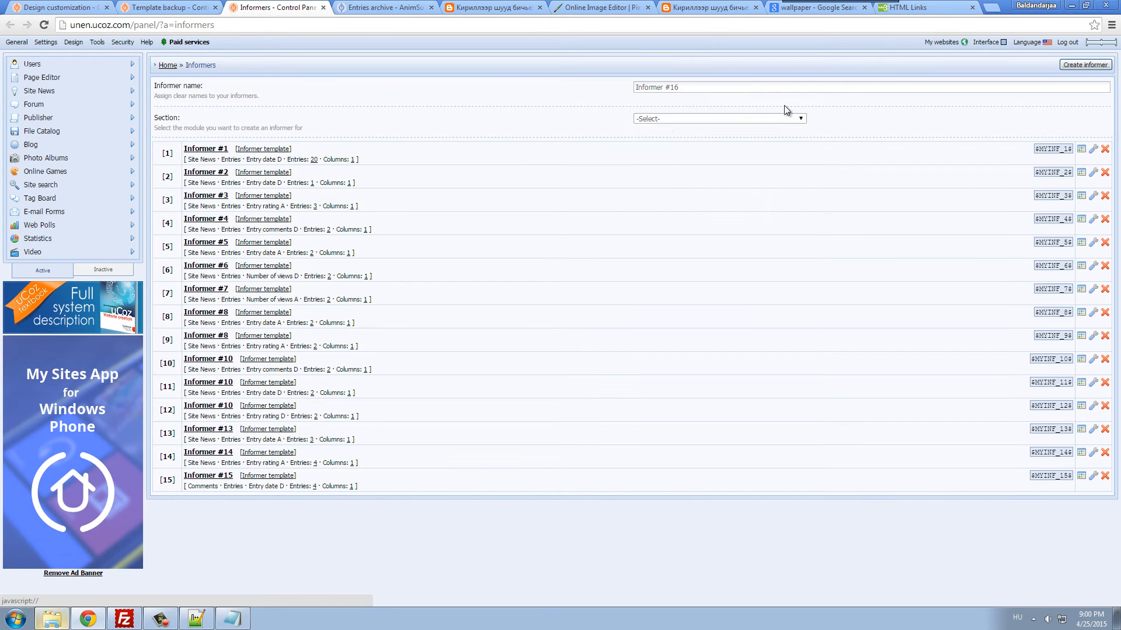
click(664, 119)
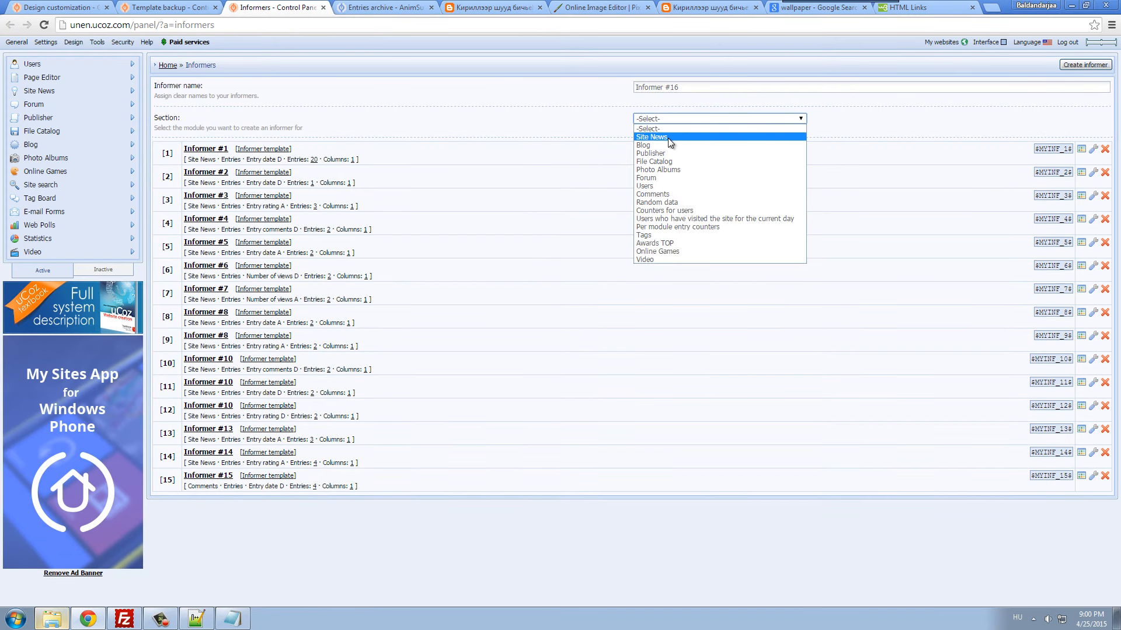
click(668, 138)
click(668, 160)
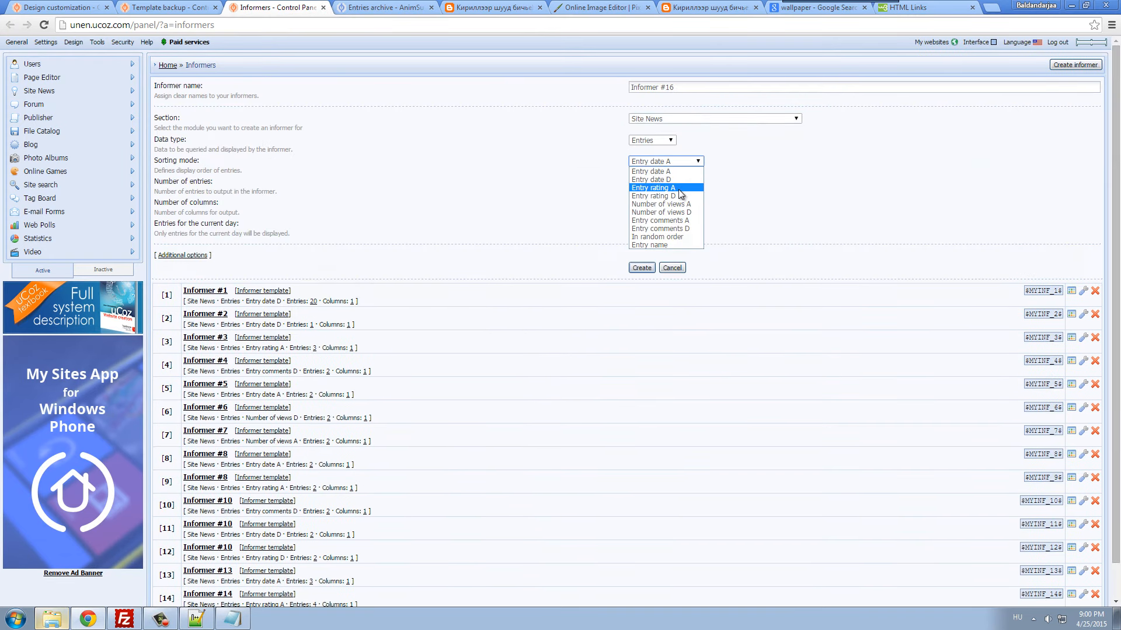
click(674, 195)
click(671, 162)
click(672, 187)
key(Tab)
text(4)
click(623, 252)
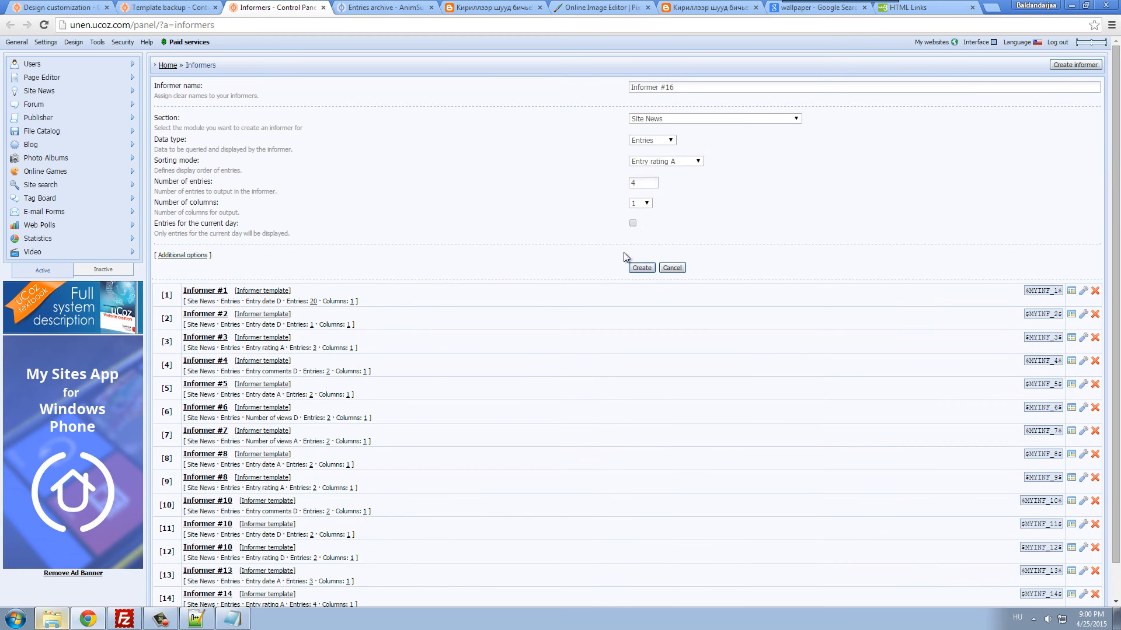
- Copy the whole template code of Informer #15, save that template and close it
scroll(552, 255, down, 3)
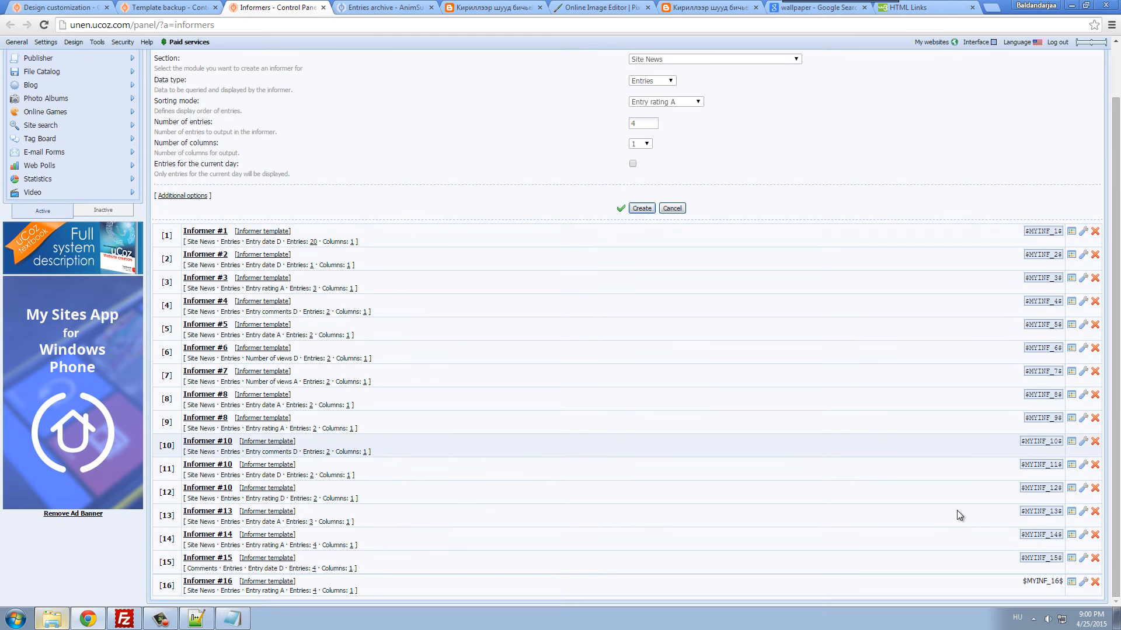
click(1072, 558)
triple_click(568, 282)
key(ctrl+a)
key(ctrl+c)
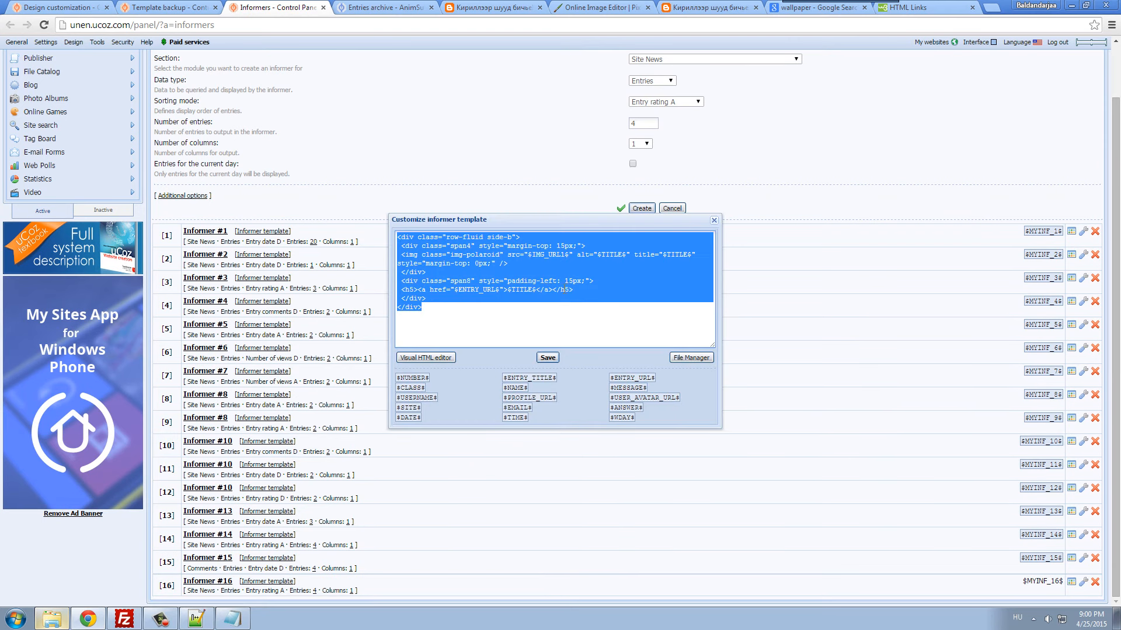
click(551, 357)
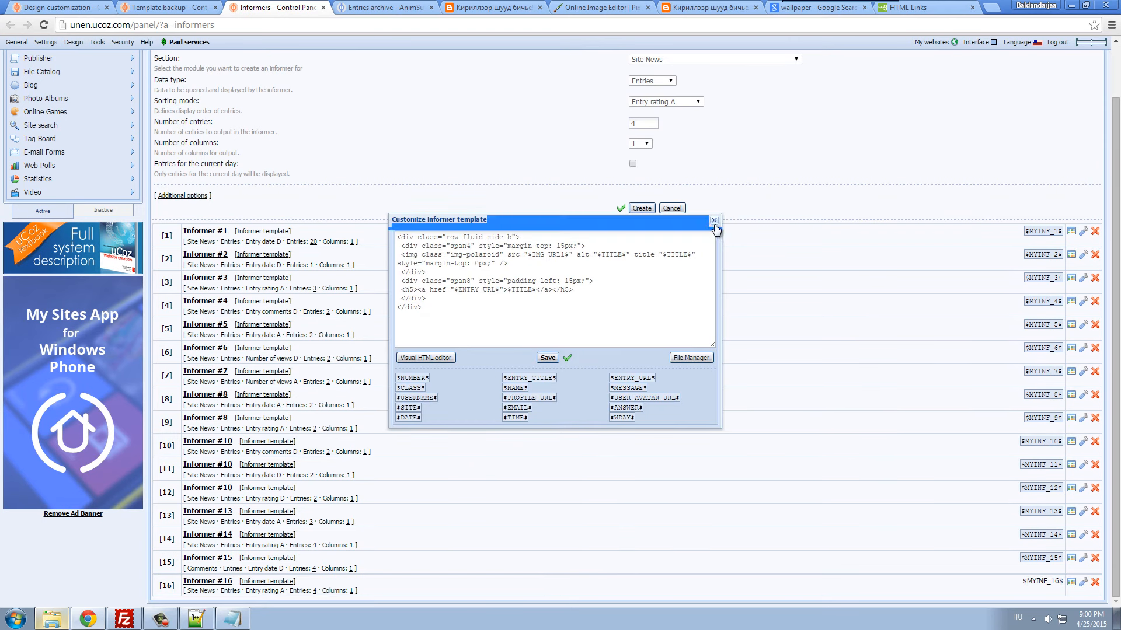
click(714, 221)
- Replace the default template of Informer #16 with the copied row-fluid side-b code and save it
click(1071, 582)
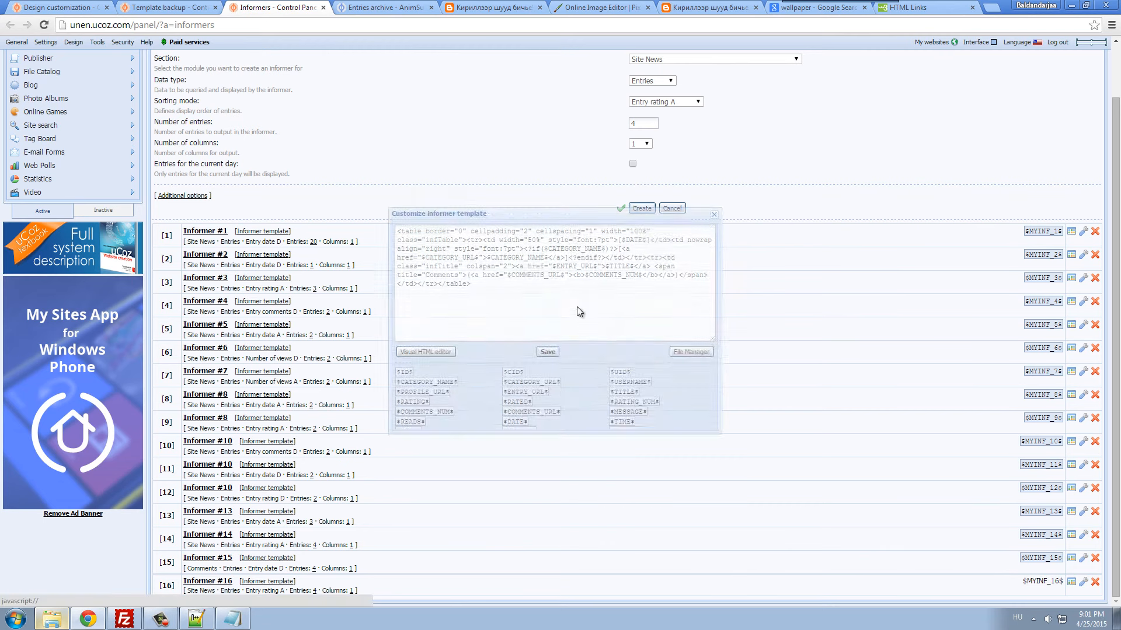
click(576, 306)
key(ctrl+a)
key(ctrl+v)
click(546, 337)
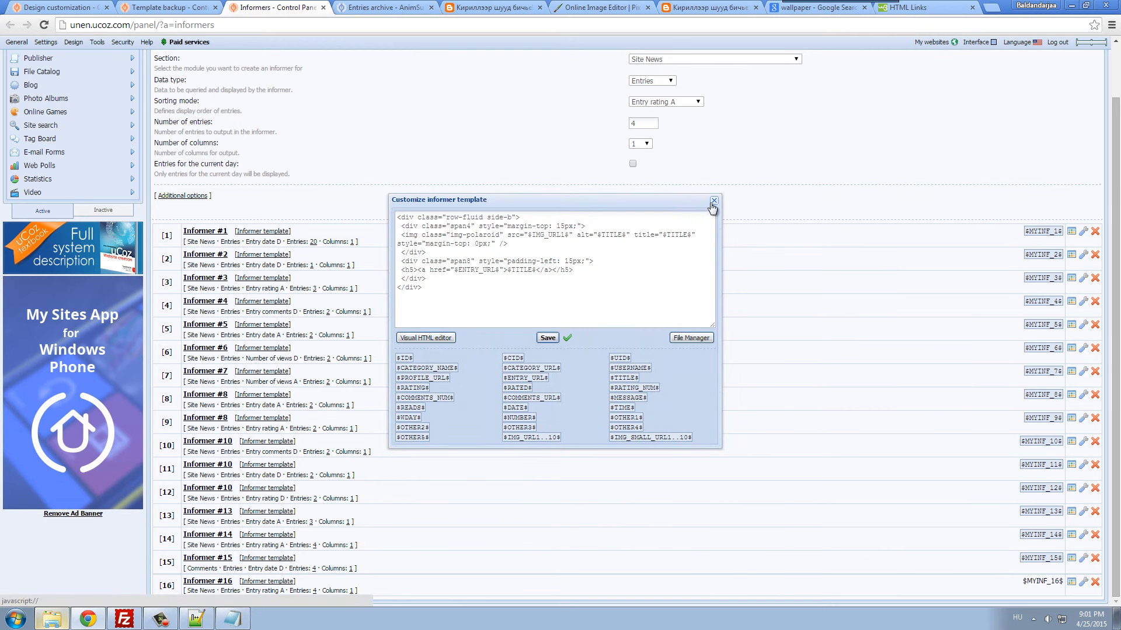
click(713, 200)
- Replace the rating custom code under ЧУХАЛ МЭДЭЭ in the entries archive template with $MYINF_16$ and save the template
click(1052, 438)
key(ctrl+c)
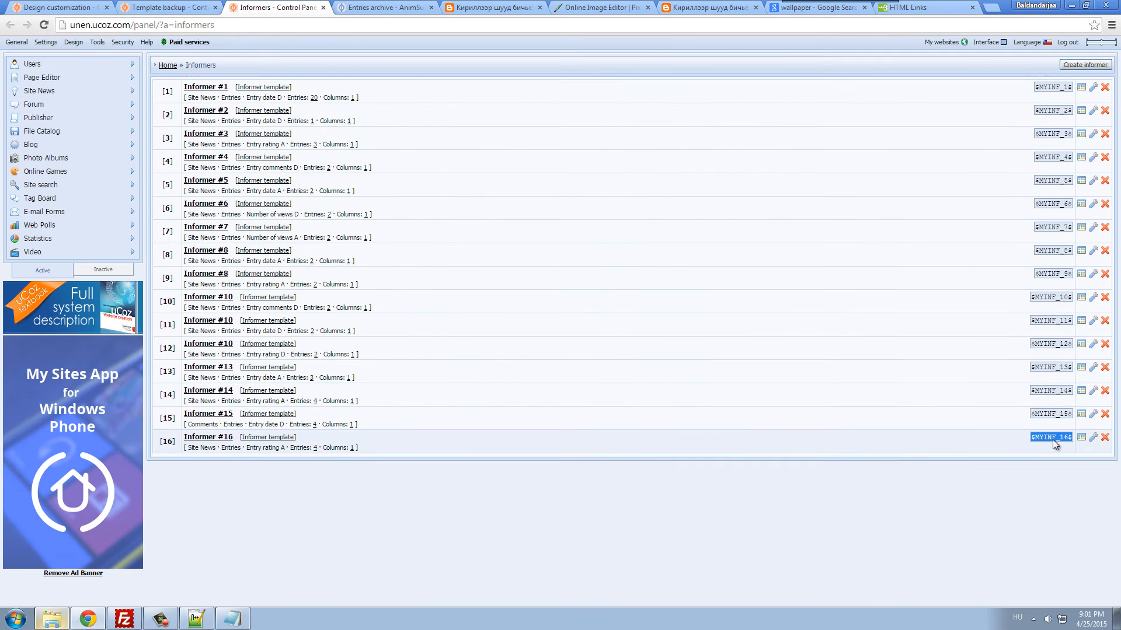
click(71, 7)
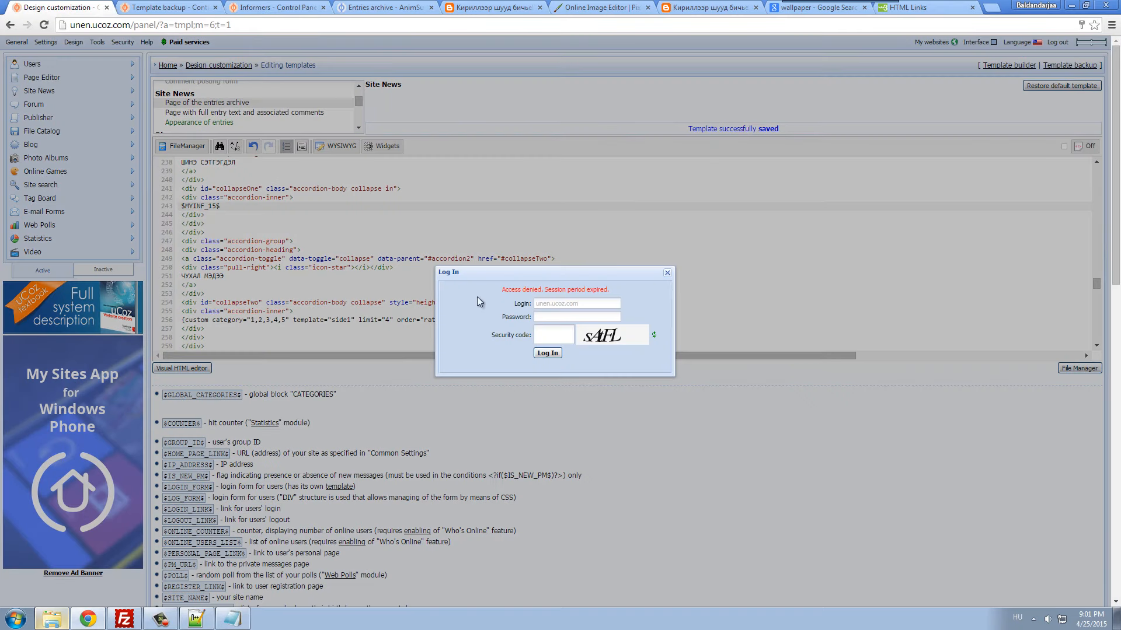
click(667, 273)
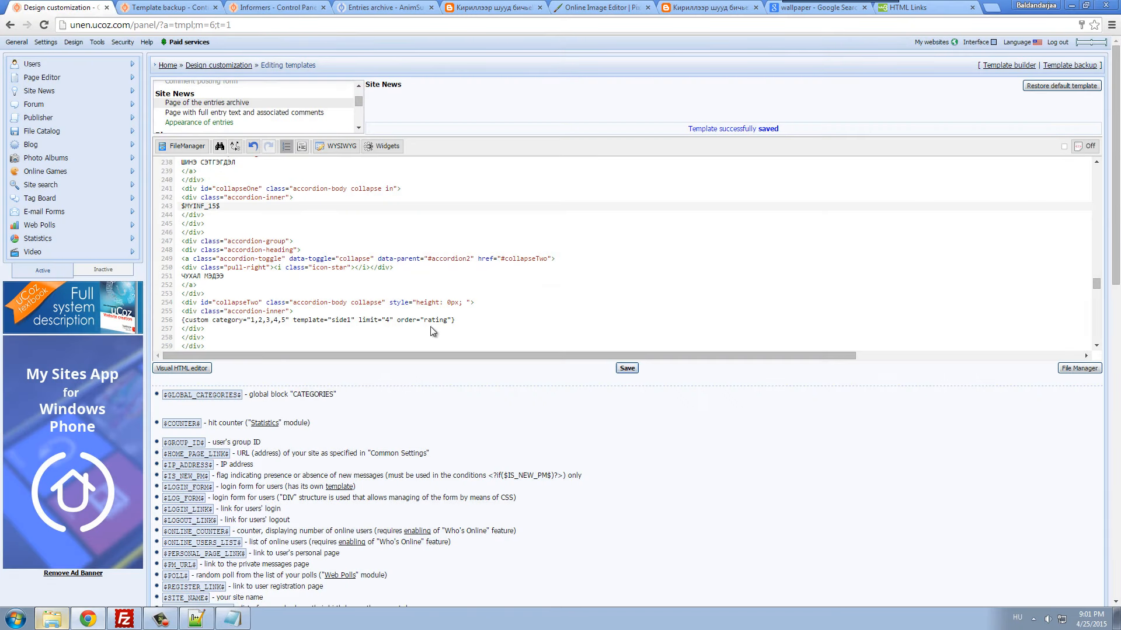
drag(453, 320, 180, 318)
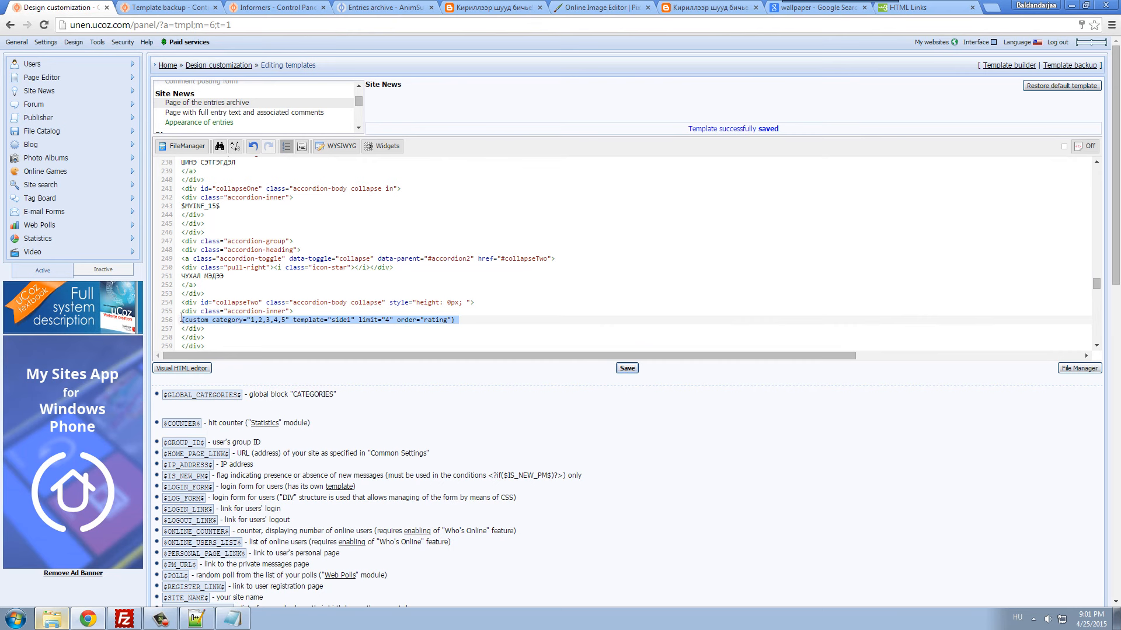
key(ctrl+v)
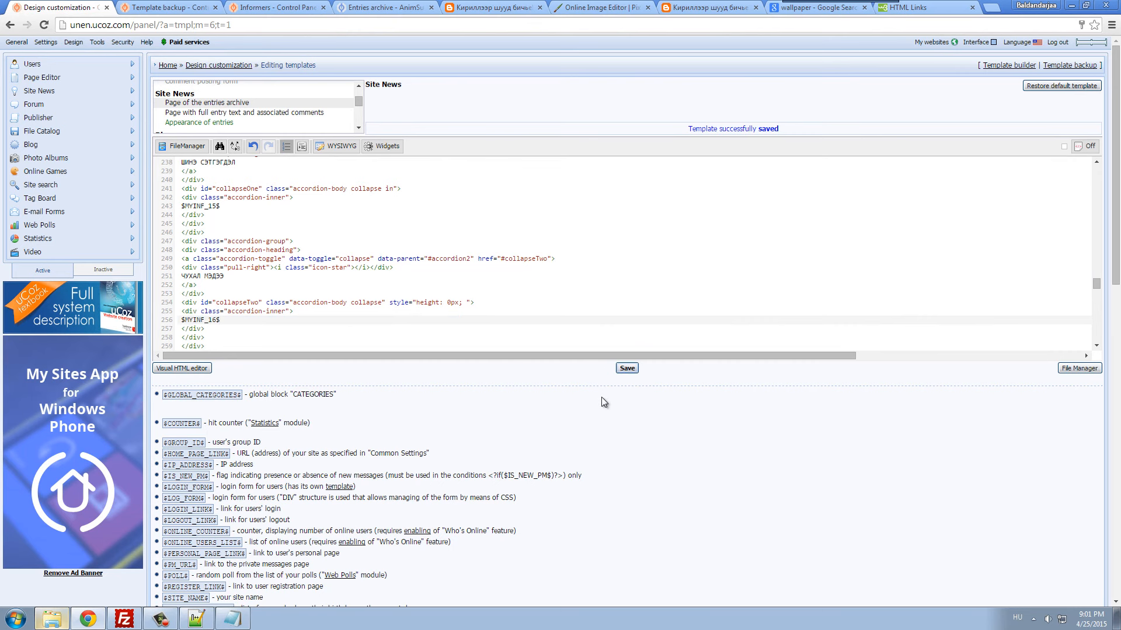
- Check the output of the new rating informer under ЧУХАЛ МЭДЭЭ on the site and compare it with ШИНЭ СЭТГЭГДЭЛ
click(352, 7)
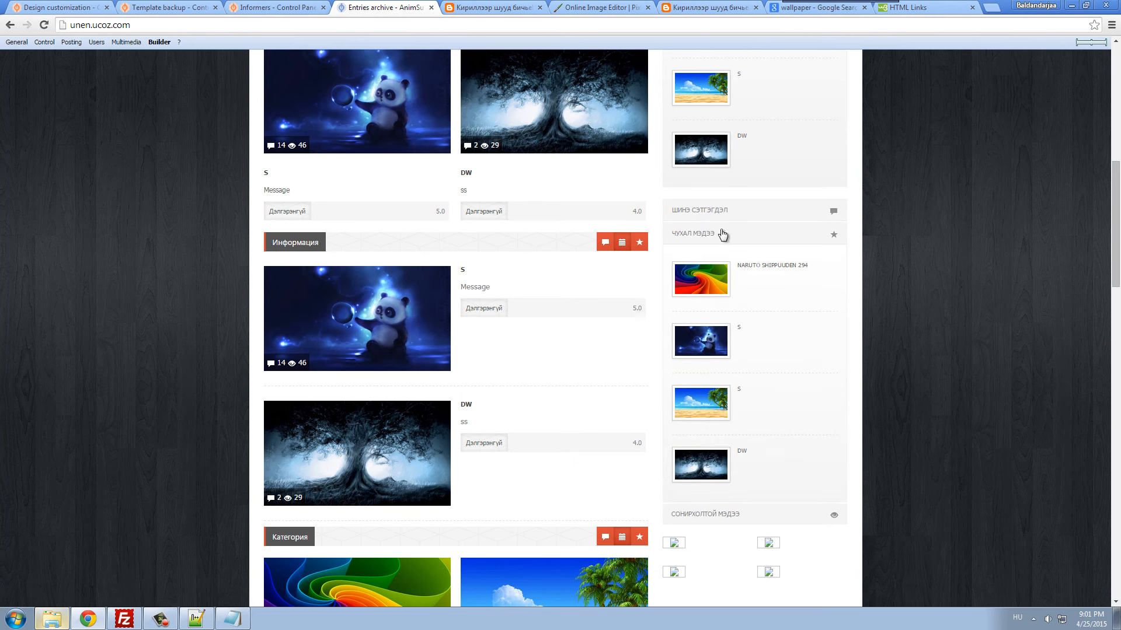
click(717, 213)
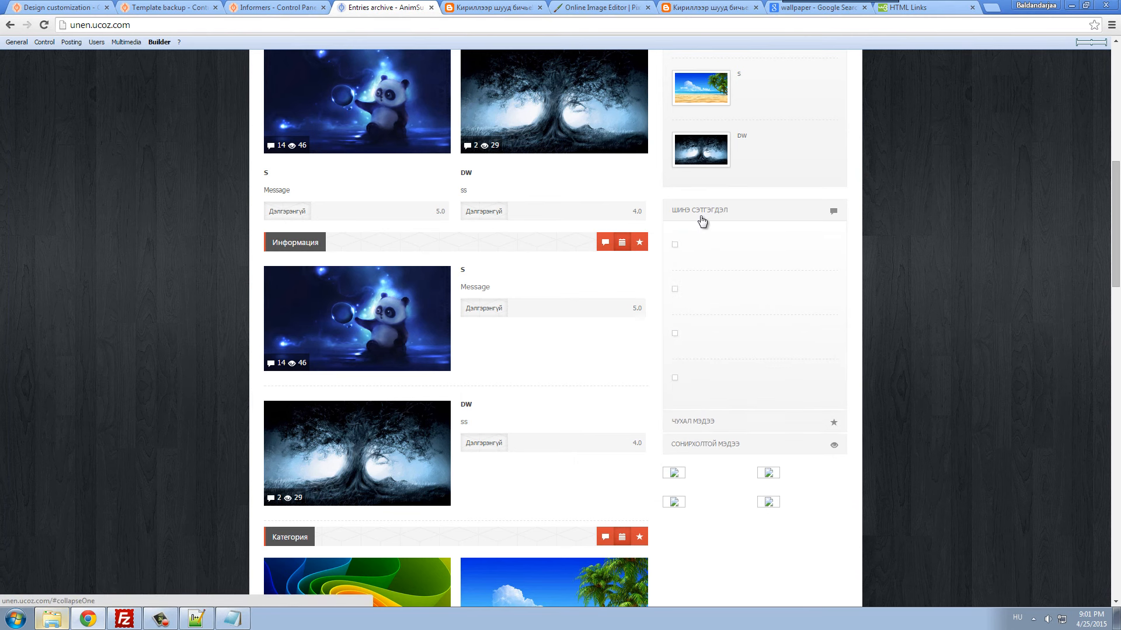
click(701, 217)
click(715, 237)
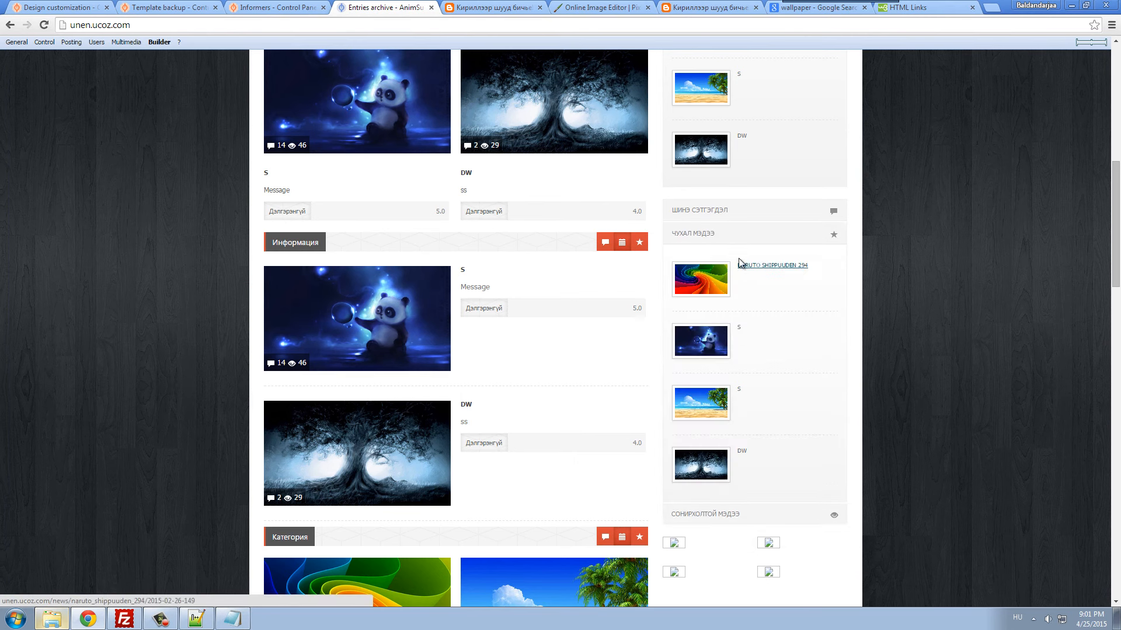
- Check the ШИНЭ СЭТГЭГДЭЛ and ЧУХАЛ МЭДЭЭ accordion sections on the site and locate the СОНИРХОЛТОЙ МЭДЭЭ block in the entries archive template
click(731, 216)
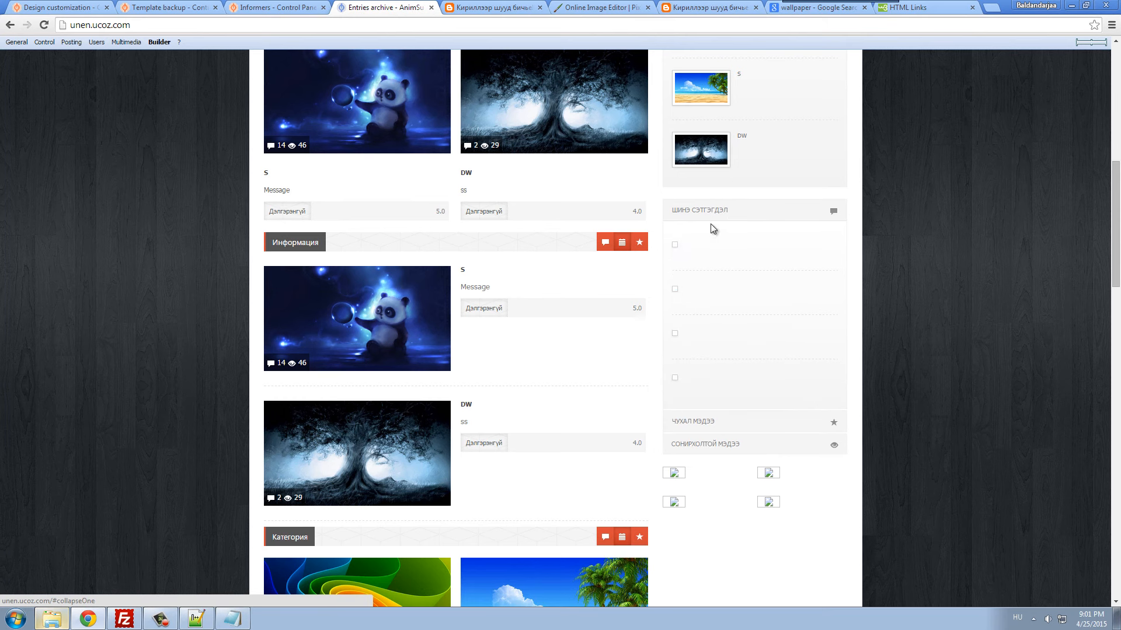
click(723, 420)
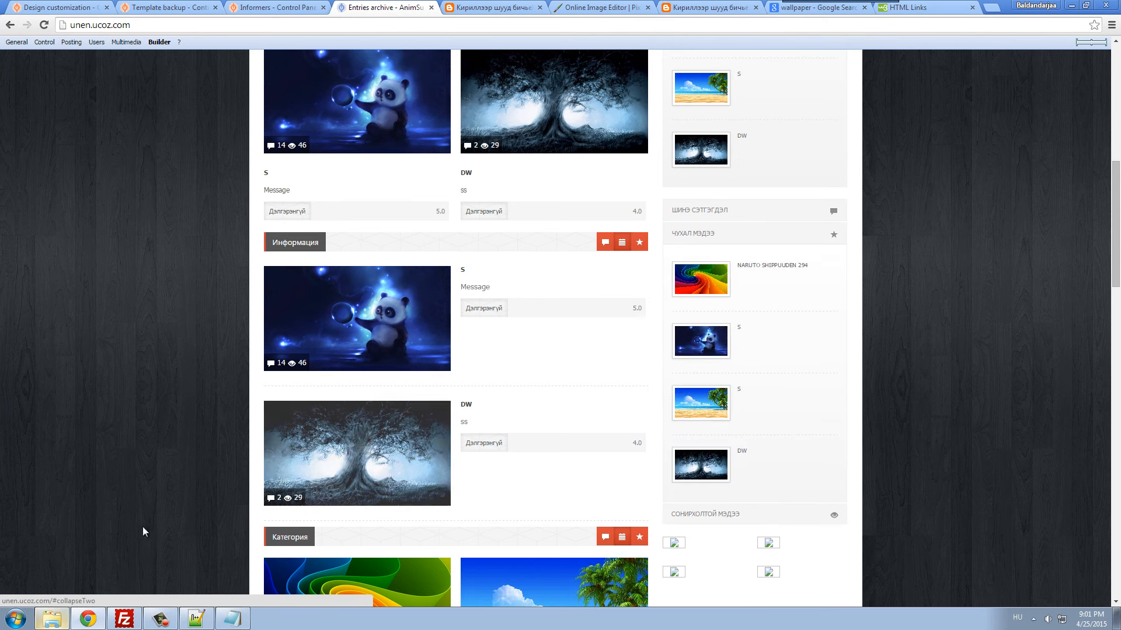
click(56, 8)
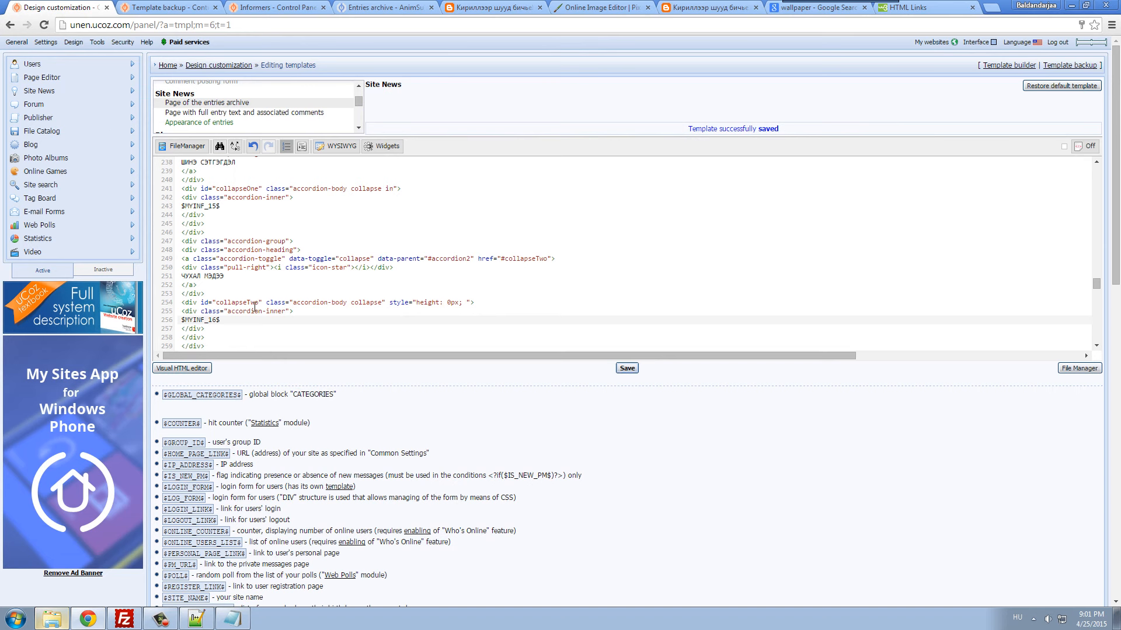
scroll(275, 285, down, 2)
scroll(274, 283, down, 1)
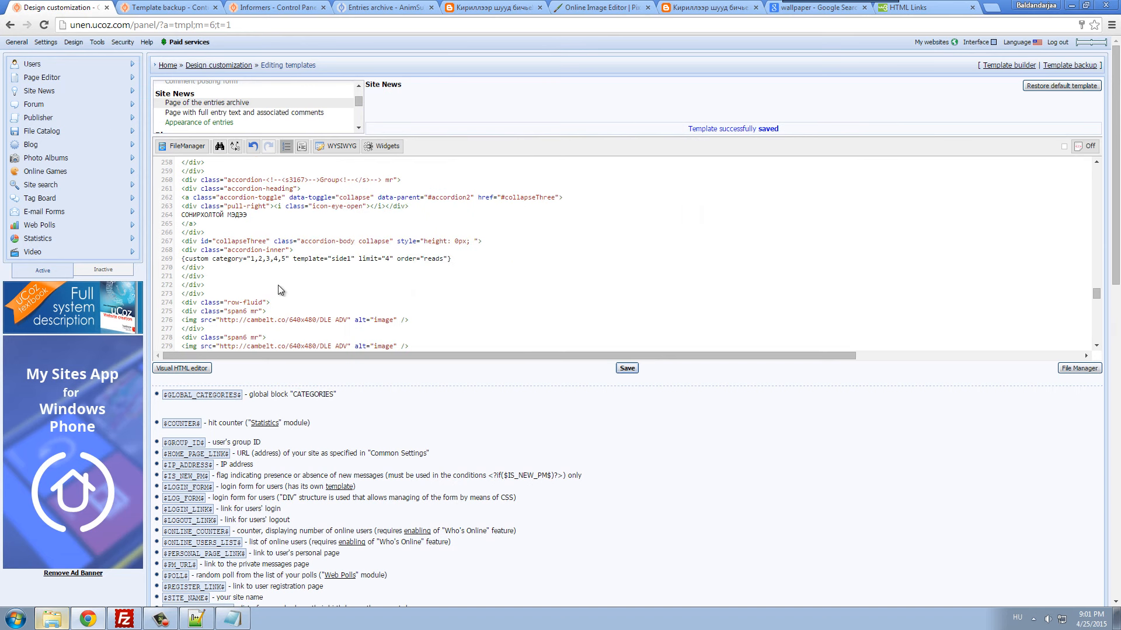
- Create Informer #17 for Site News entries, sorted by Number of views A and limited to 4 entries
click(292, 8)
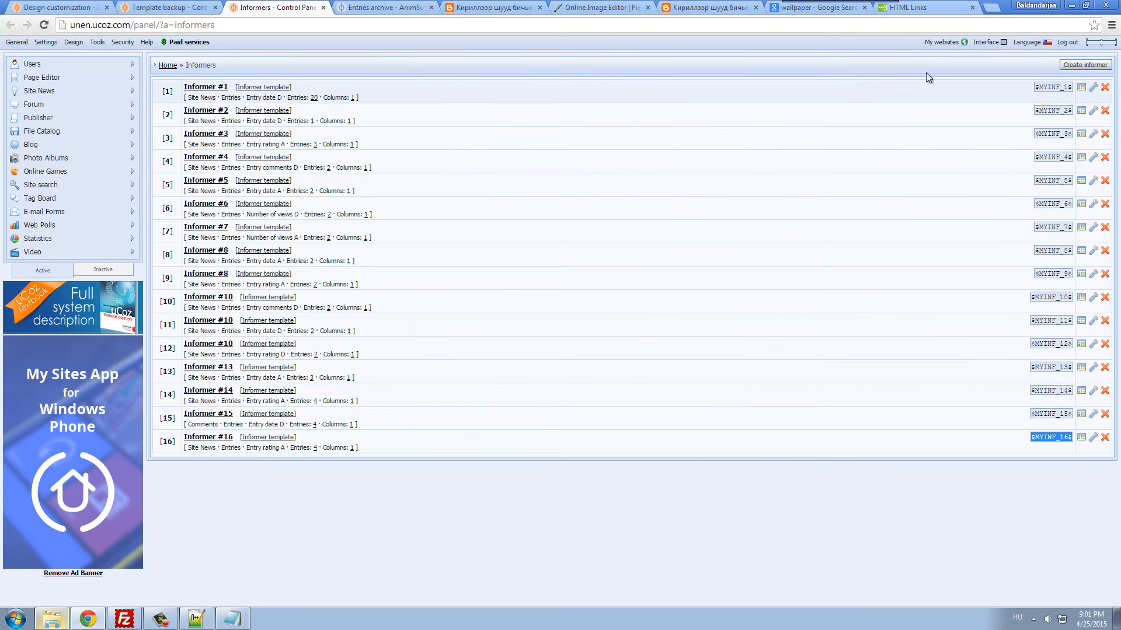
click(1061, 65)
click(700, 120)
click(653, 133)
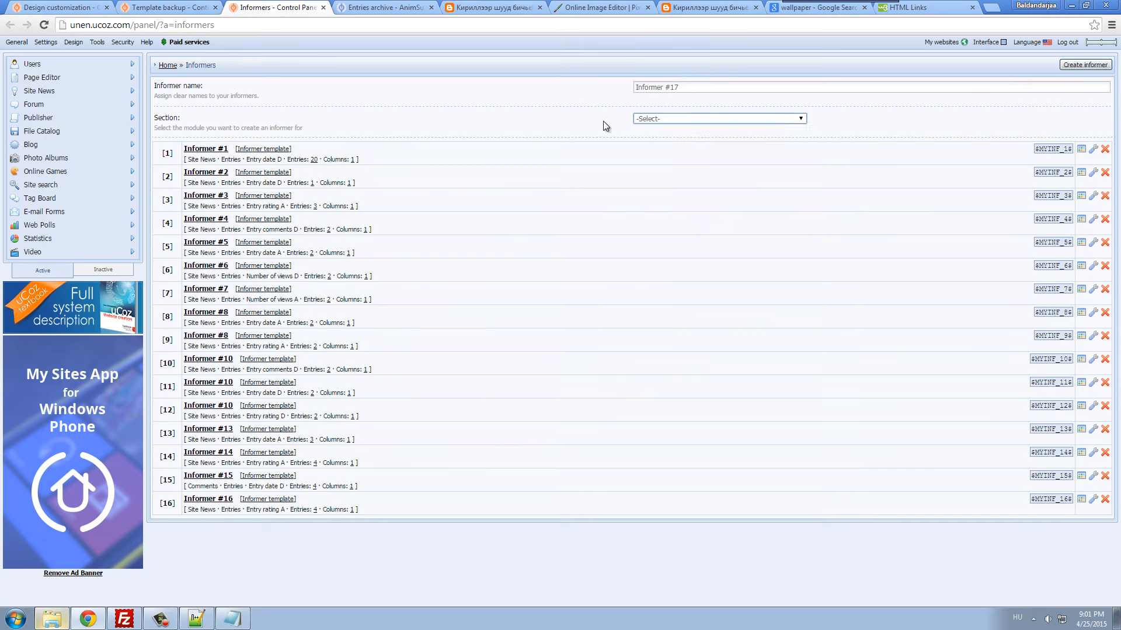
click(664, 161)
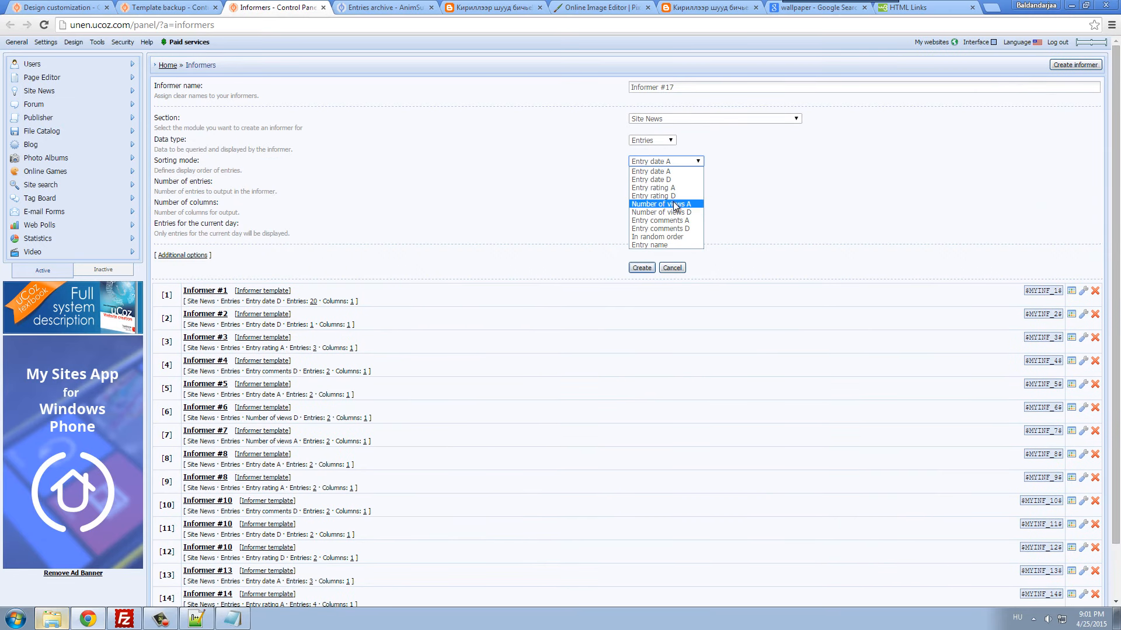
click(665, 204)
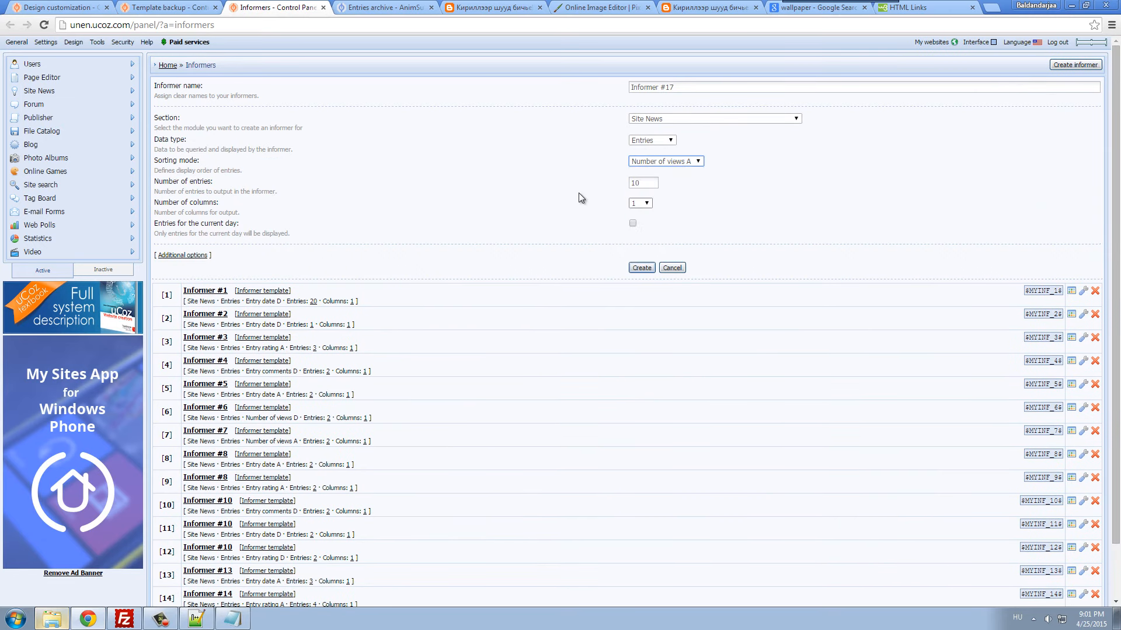
text(4)
click(636, 268)
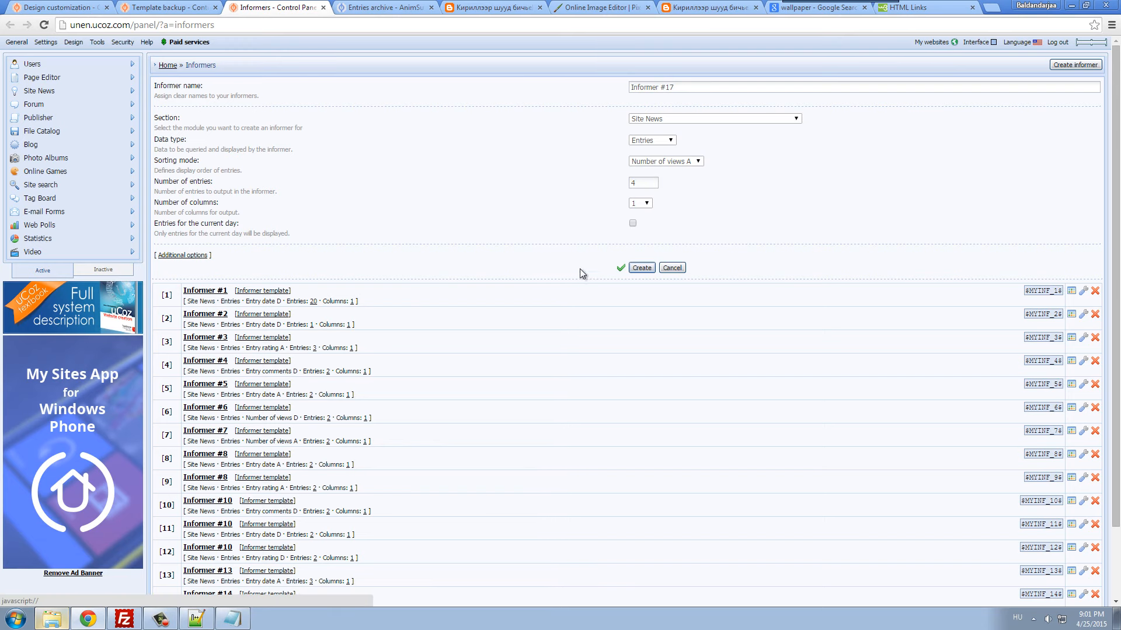
- Copy the complete template code of Informer #16 and close its template editor
scroll(920, 483, down, 2)
click(1071, 560)
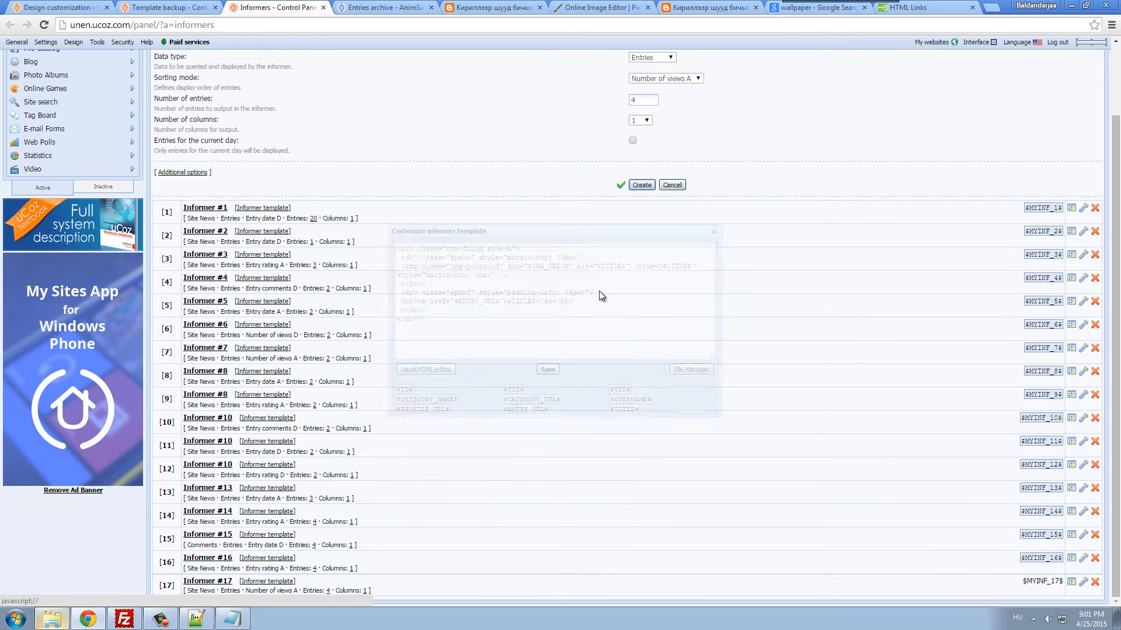
double_click(597, 283)
key(ctrl+a)
key(ctrl+c)
click(713, 200)
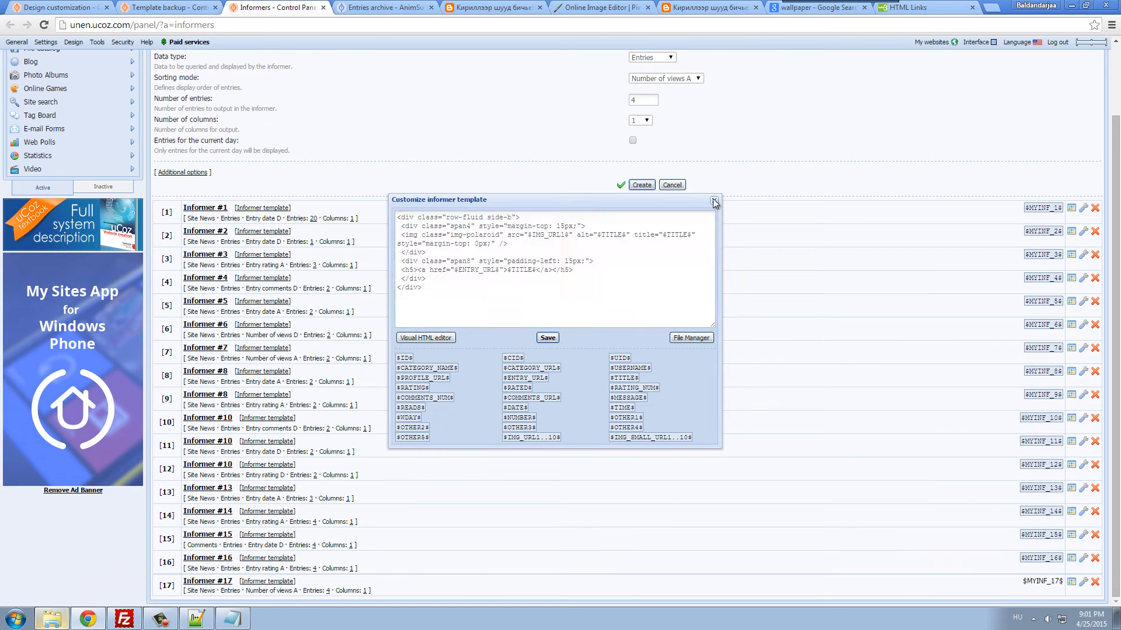
- Replace Informer #17's default template with the copied code, save it, and return to the refreshed informer list
click(1071, 581)
click(530, 291)
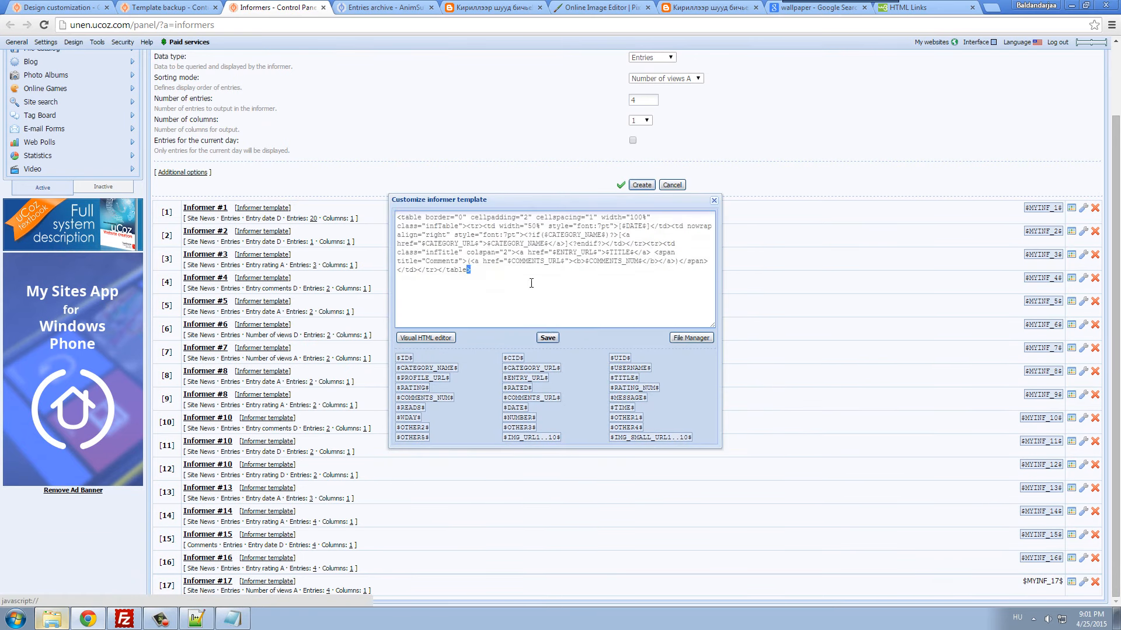
key(ctrl+a)
key(ctrl+v)
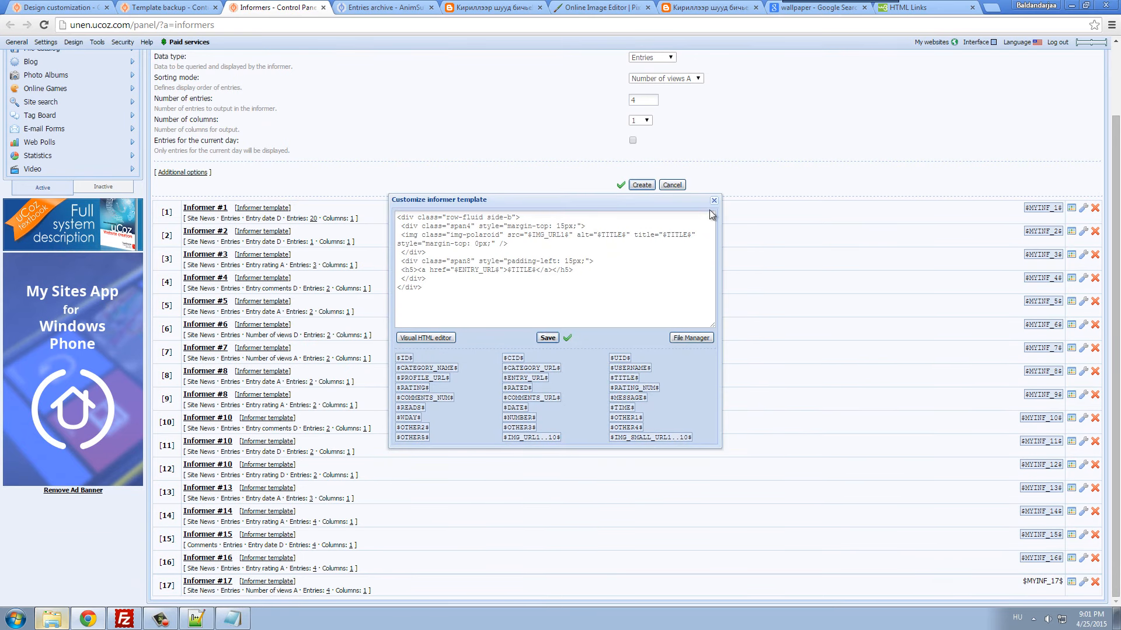
click(713, 201)
click(641, 185)
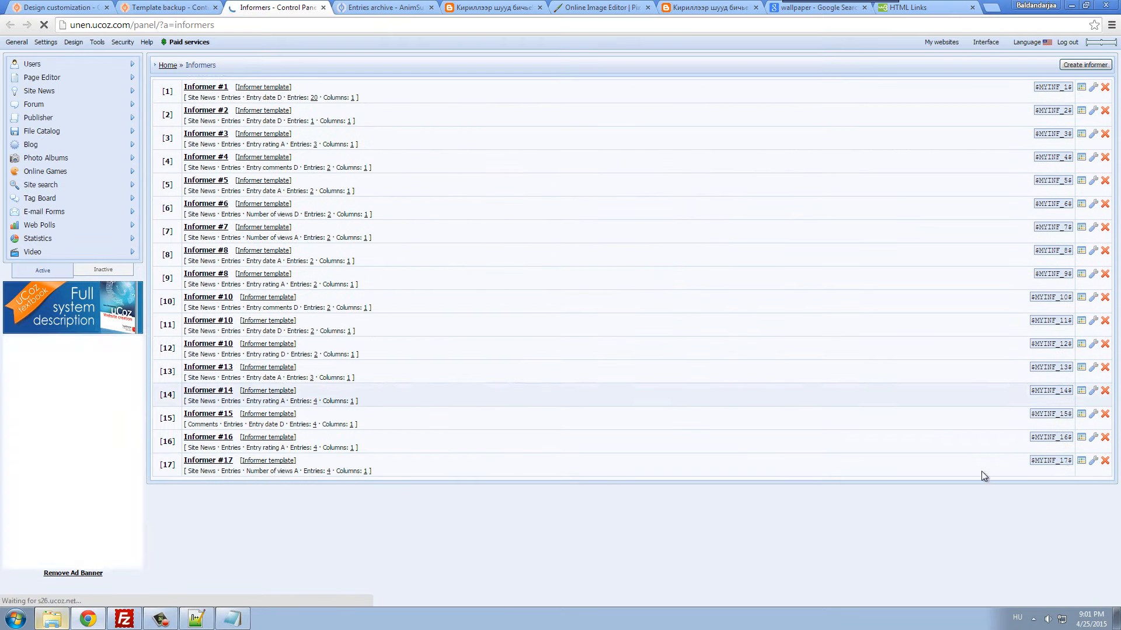
- Replace the {custom ...} line in the template's СОНИРХОЛТОЙ МЭДЭЭ section with Informer #17's code $MYINF_17$ and save the template
click(1059, 460)
key(ctrl+c)
click(54, 7)
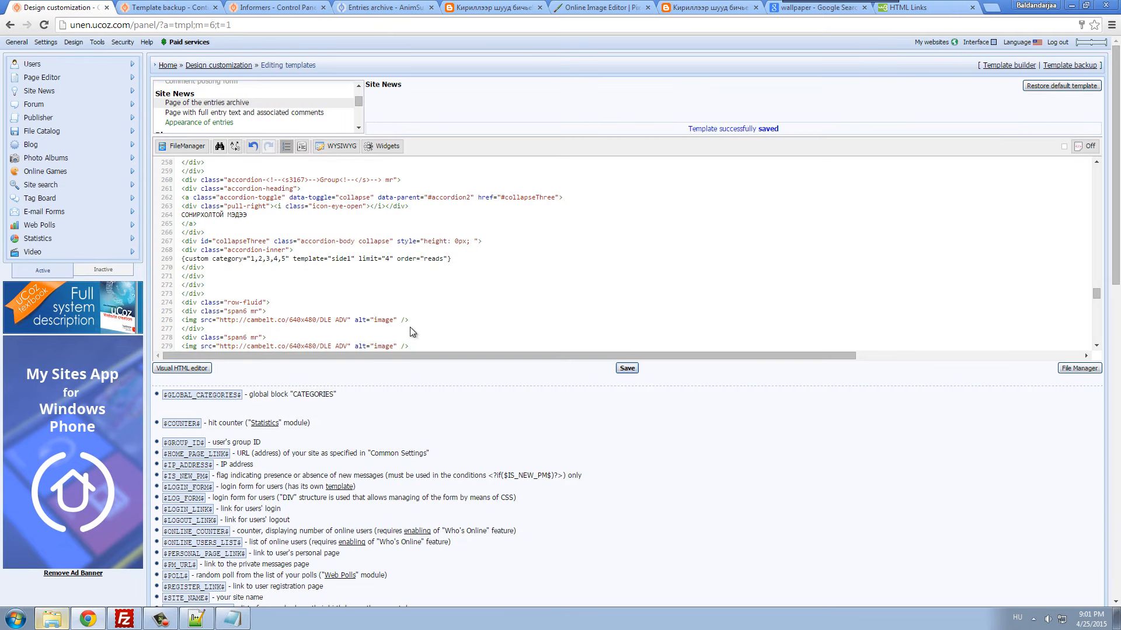
drag(452, 259, 202, 259)
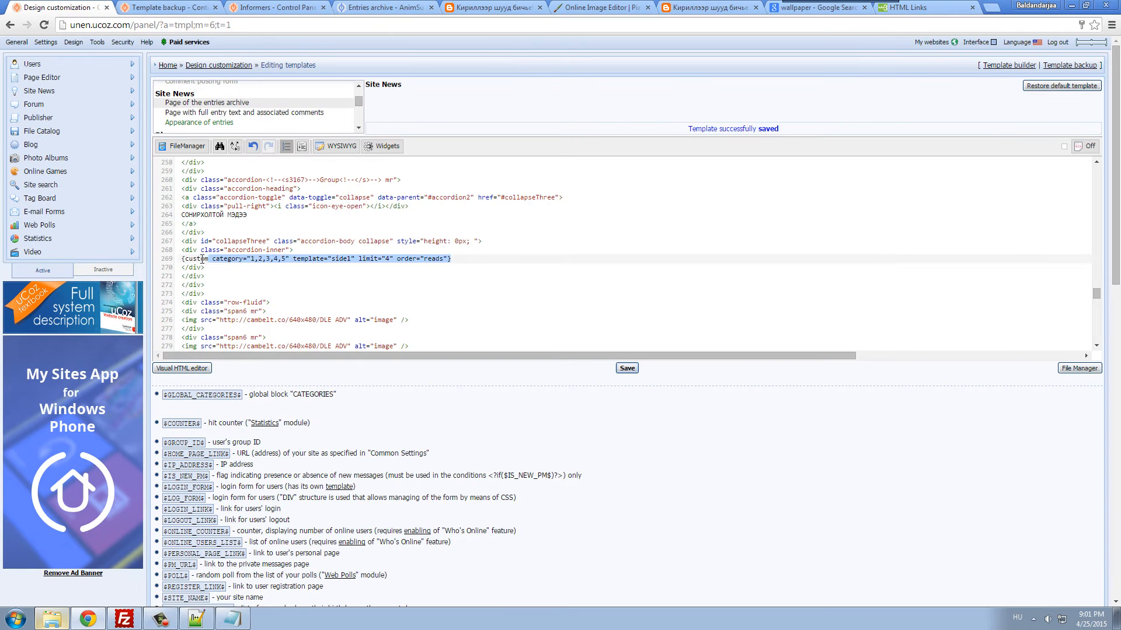
key(ctrl+v)
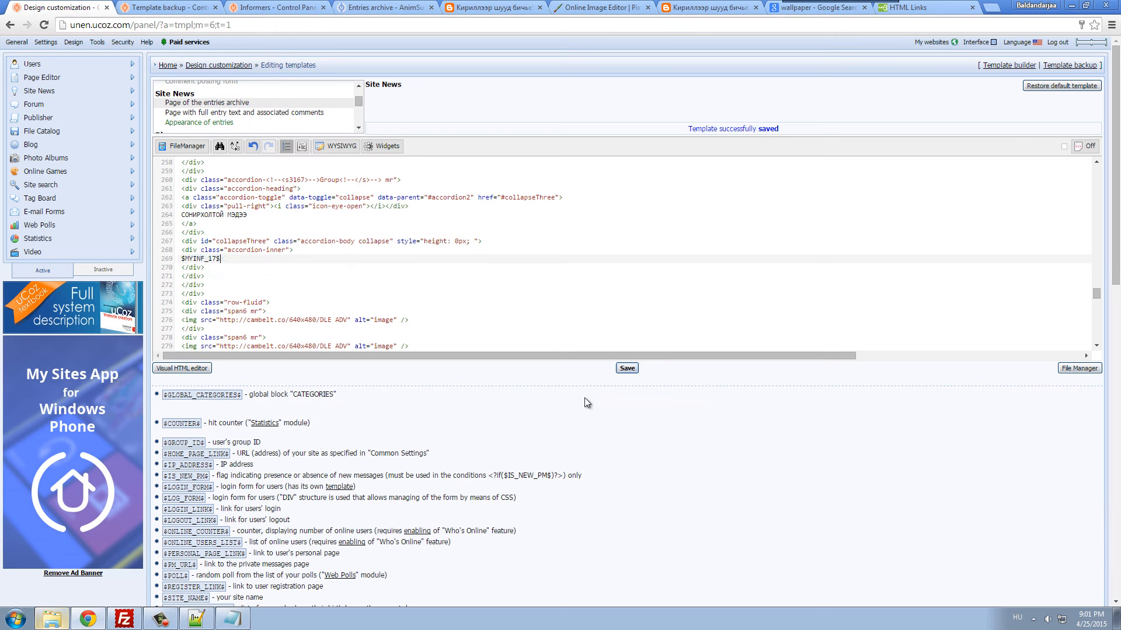
click(621, 372)
- Reload the site and compare the entries in the СОНИРХОЛТОЙ МЭДЭЭ section with the view counts of the posts
click(382, 7)
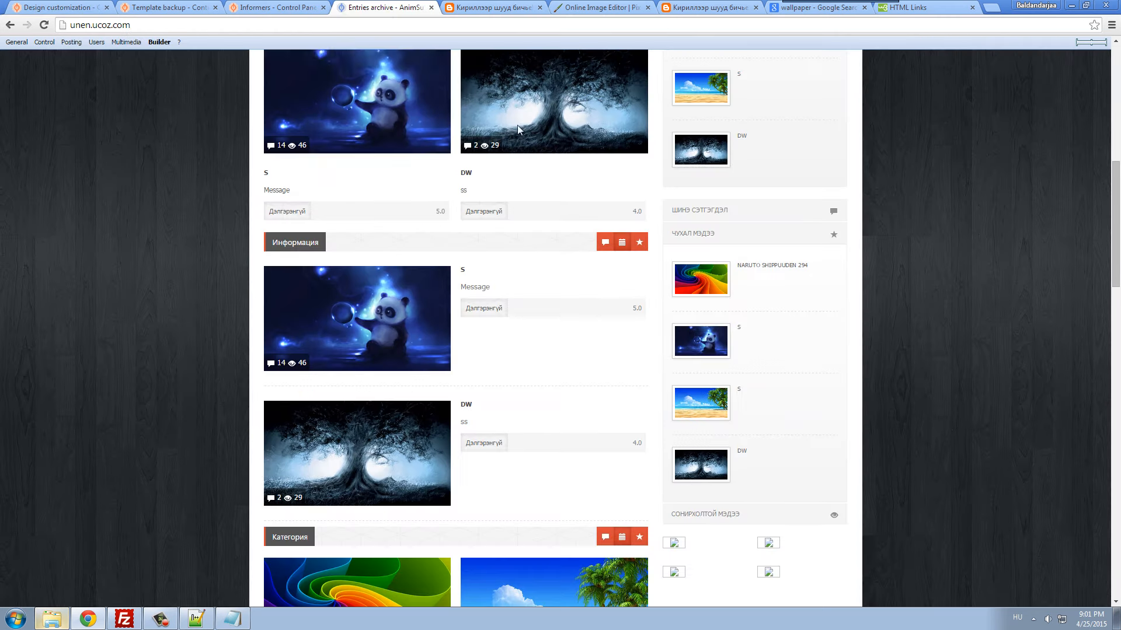
key(F5)
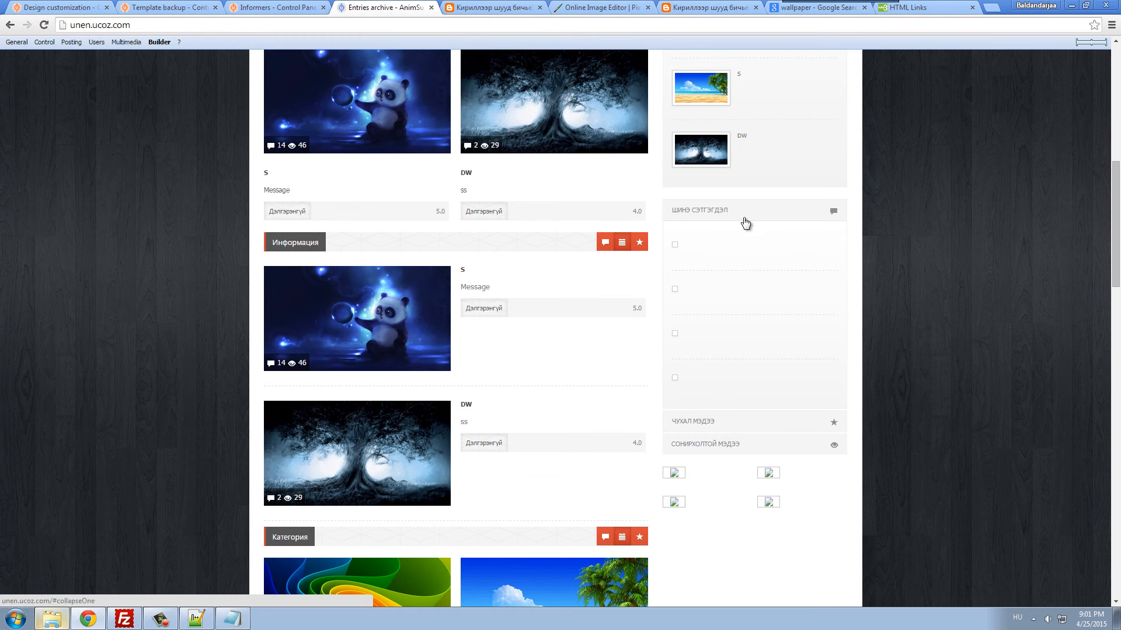
click(741, 217)
click(712, 260)
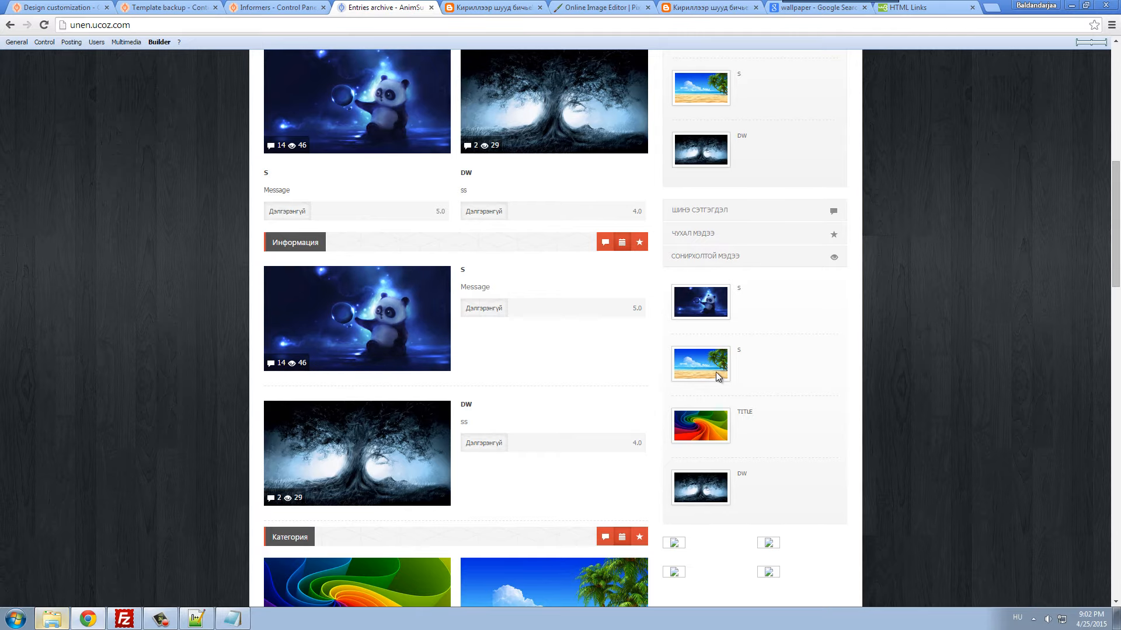
scroll(573, 412, down, 3)
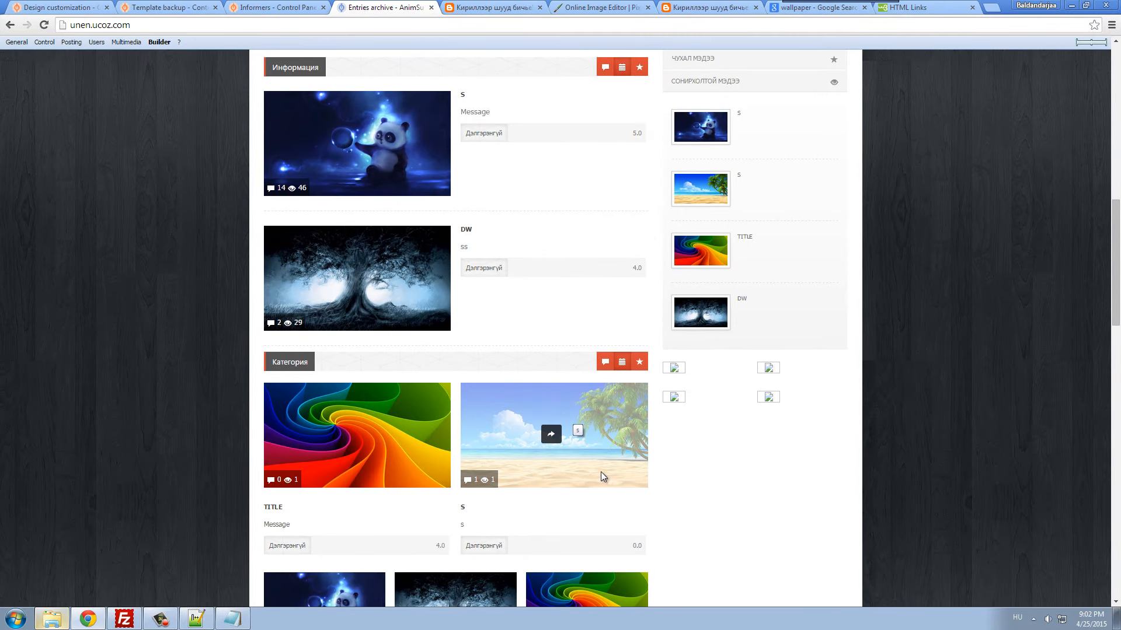
scroll(603, 476, down, 2)
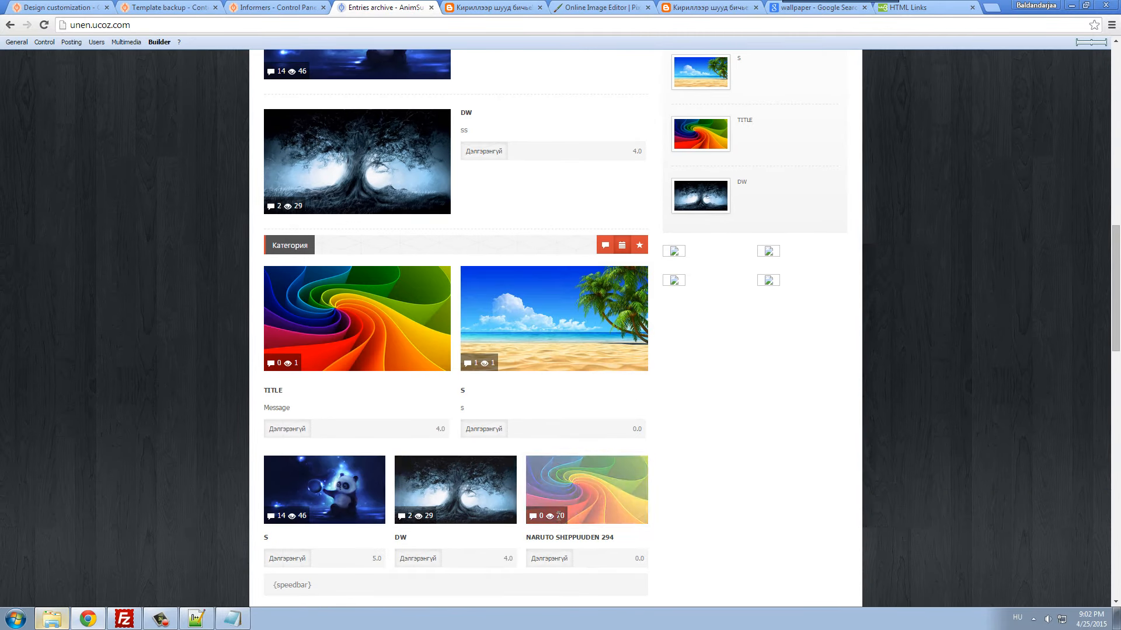
scroll(758, 520, up, 3)
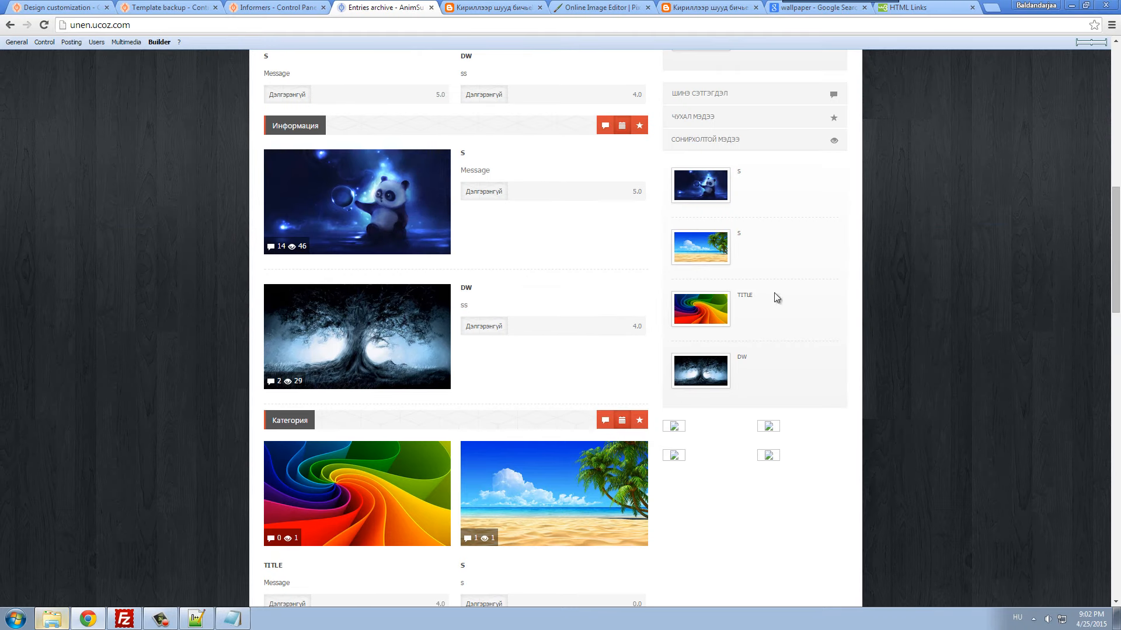
key(F5)
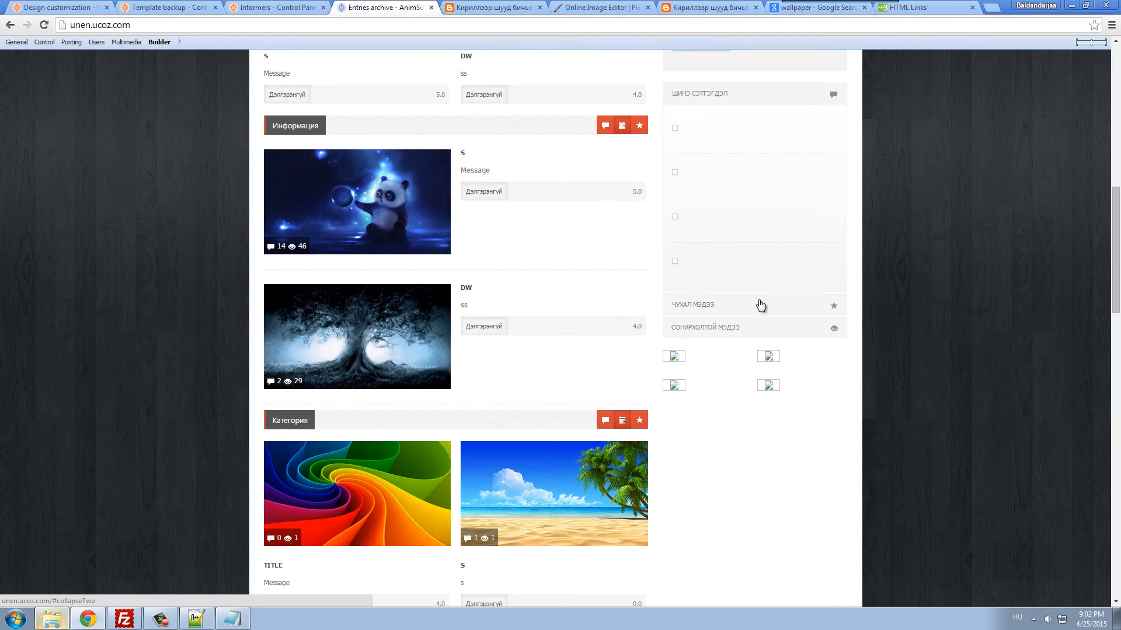
click(760, 305)
scroll(981, 429, up, 2)
click(752, 511)
- Set Informer #17's sorting mode to Number of views D and save the informer
click(275, 7)
click(490, 7)
click(274, 7)
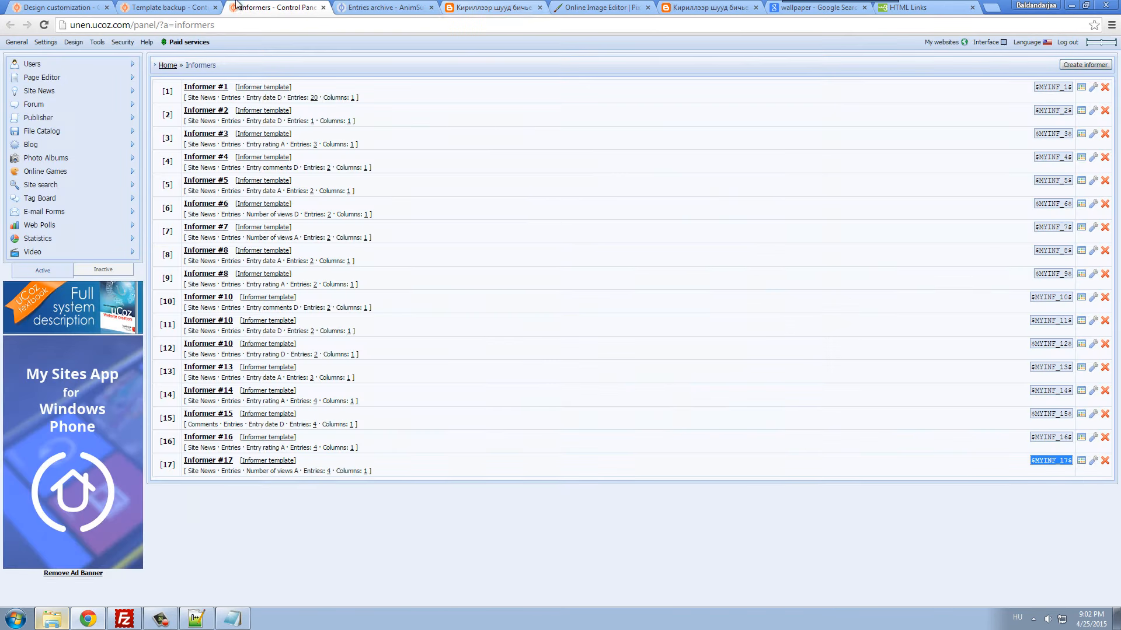
click(1091, 467)
click(594, 317)
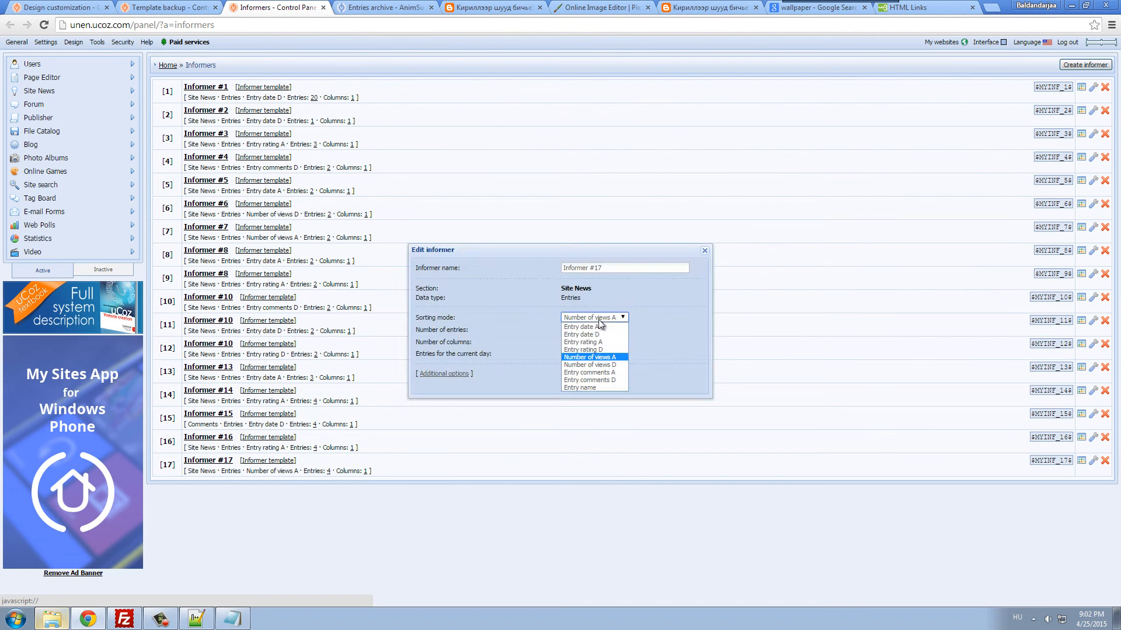
click(605, 364)
click(571, 386)
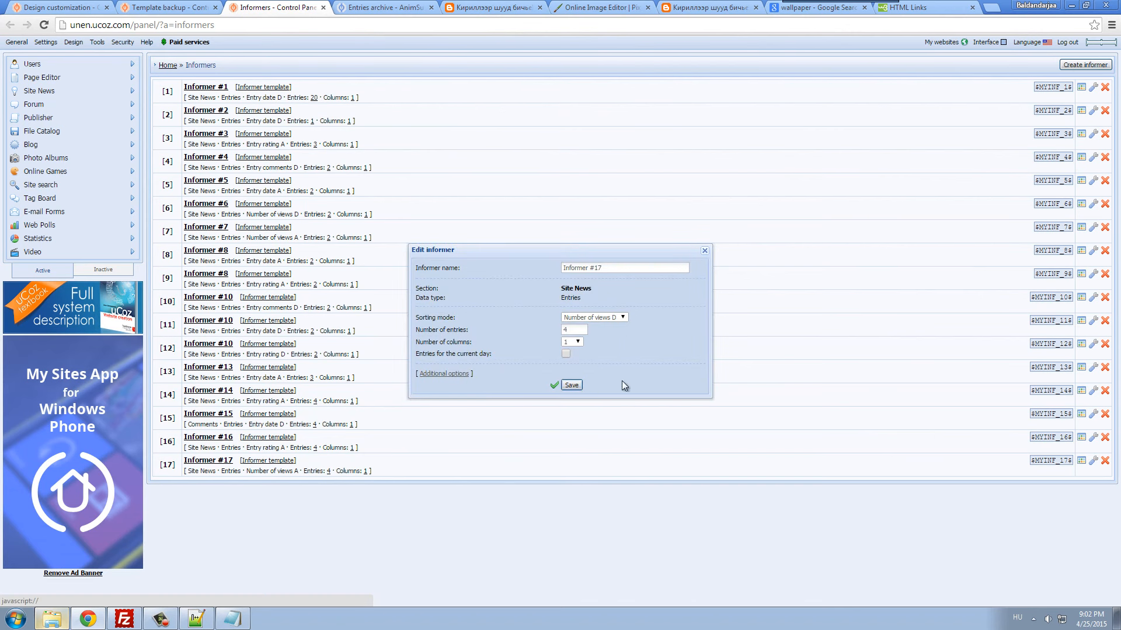
- Reload the site and check the order of the СОНИРХОЛТОЙ МЭДЭЭ entries against the posts' view counts
key(ctrl+Tab)
key(F5)
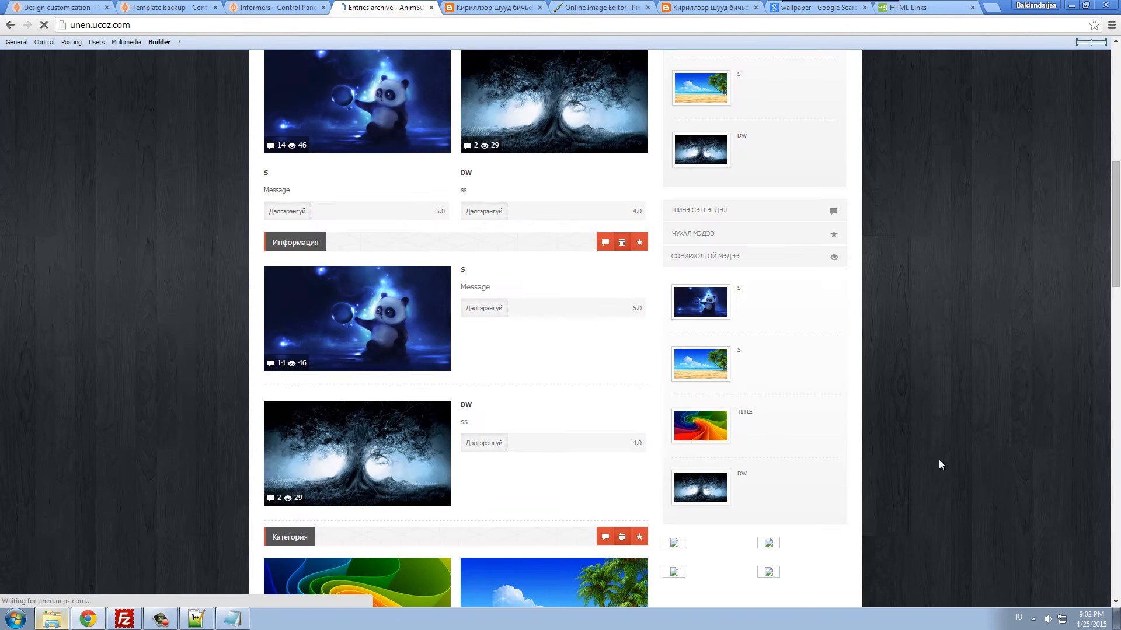
scroll(953, 480, down, 6)
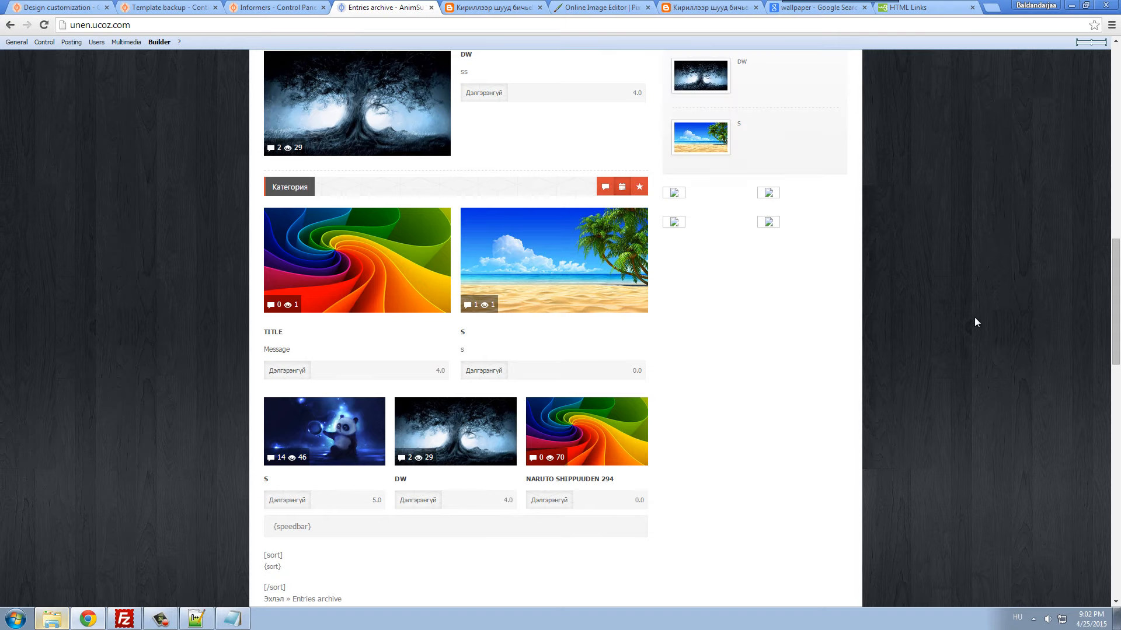
scroll(980, 397, up, 4)
scroll(980, 397, down, 2)
scroll(642, 547, up, 1)
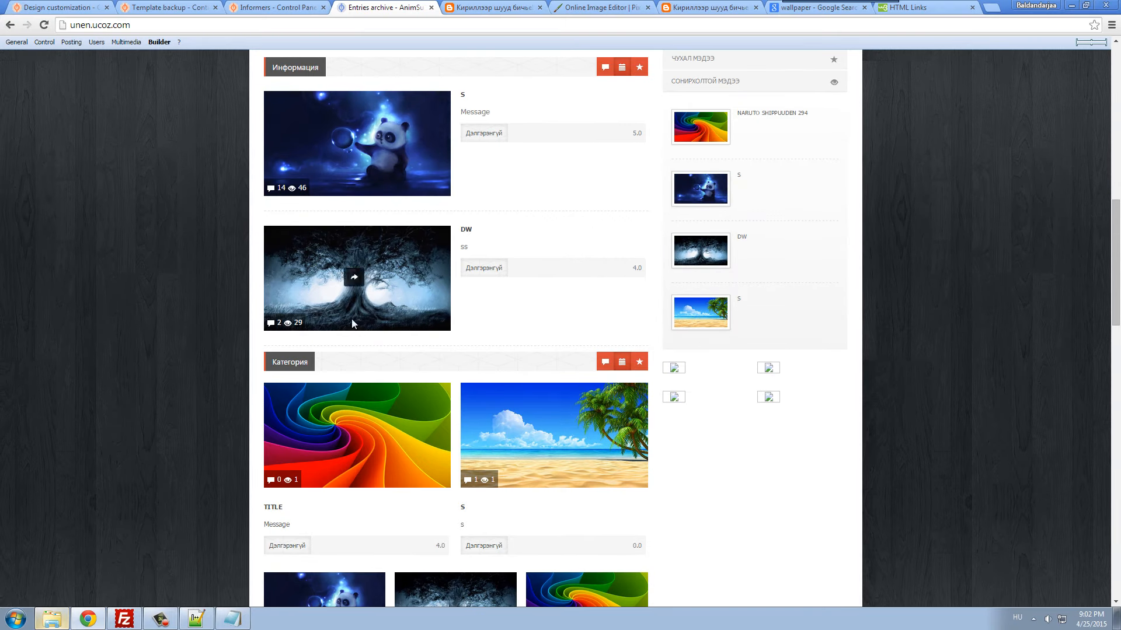
scroll(544, 393, down, 2)
scroll(804, 551, up, 1)
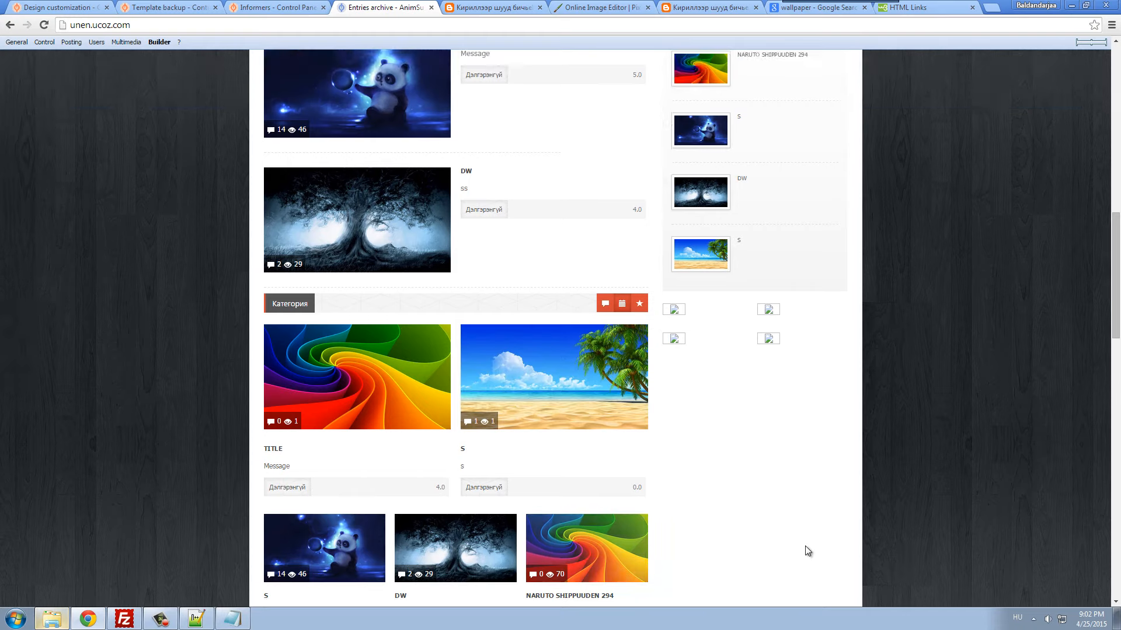
scroll(919, 567, up, 4)
scroll(911, 555, down, 2)
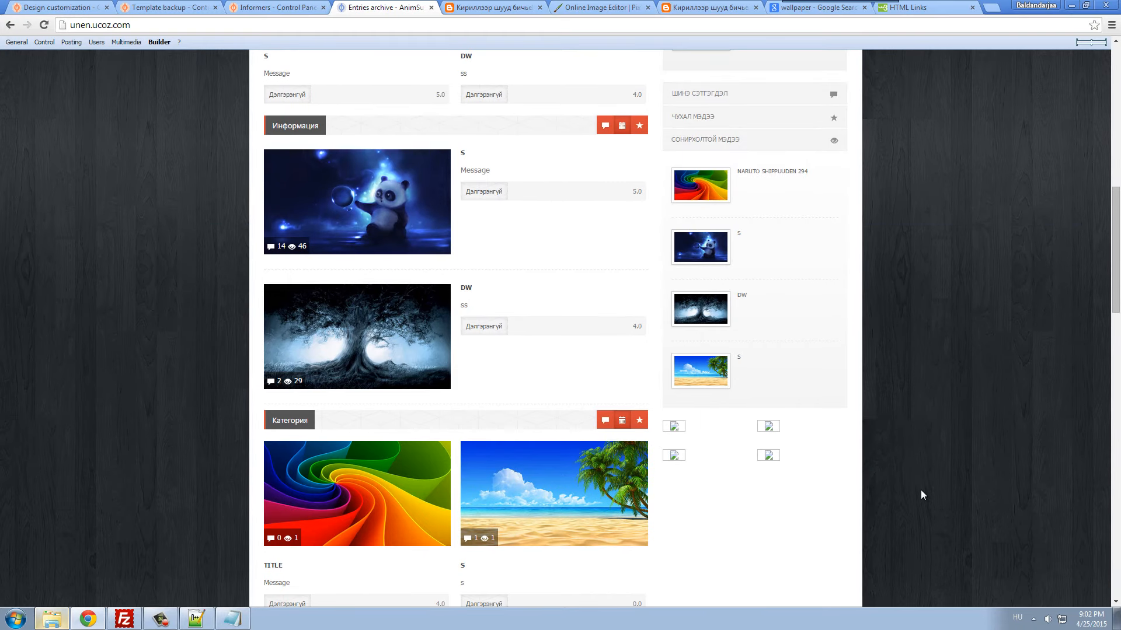
- Locate the template code below the СОНИРХОЛТОЙ МЭДЭЭ section and match it with the image placeholders under that section on the site
click(131, 6)
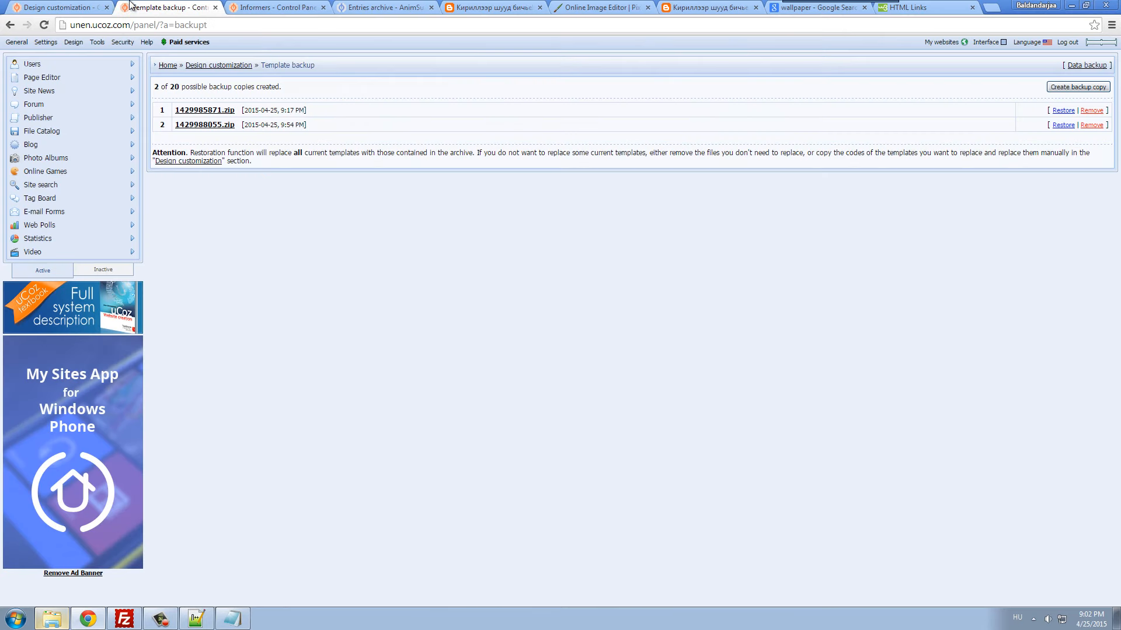
click(86, 5)
click(338, 294)
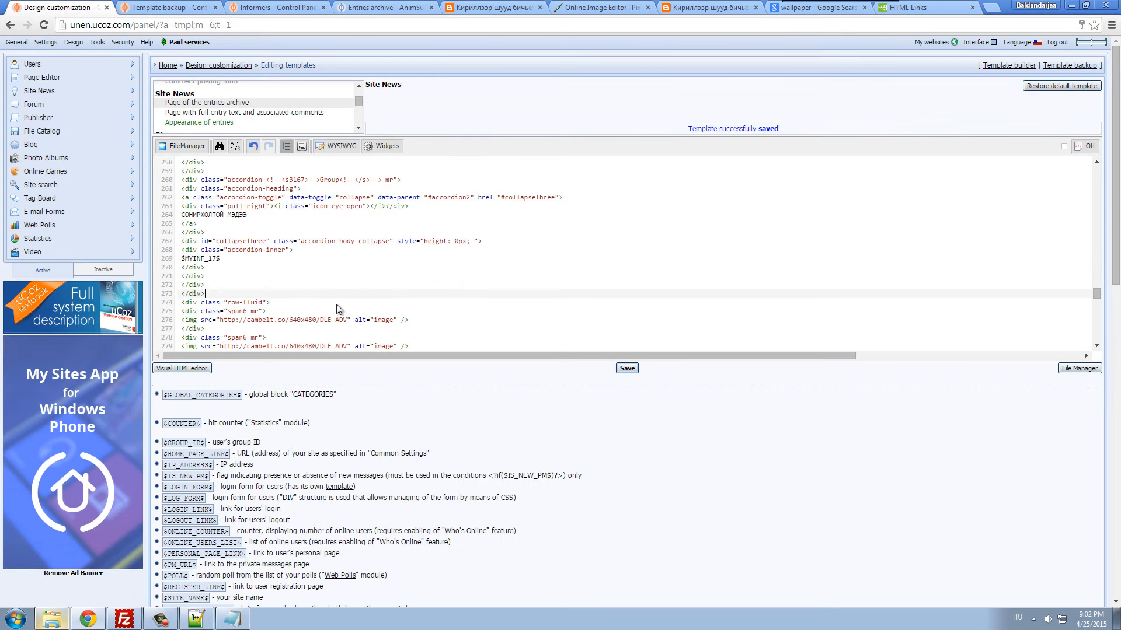
scroll(338, 303, down, 1)
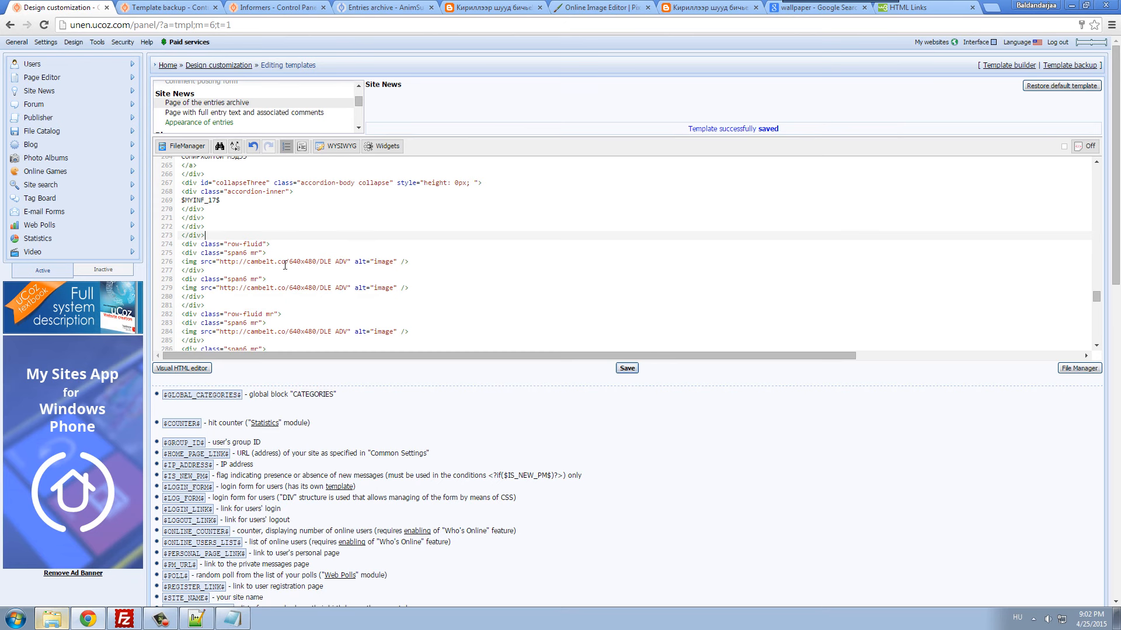
click(271, 7)
click(382, 7)
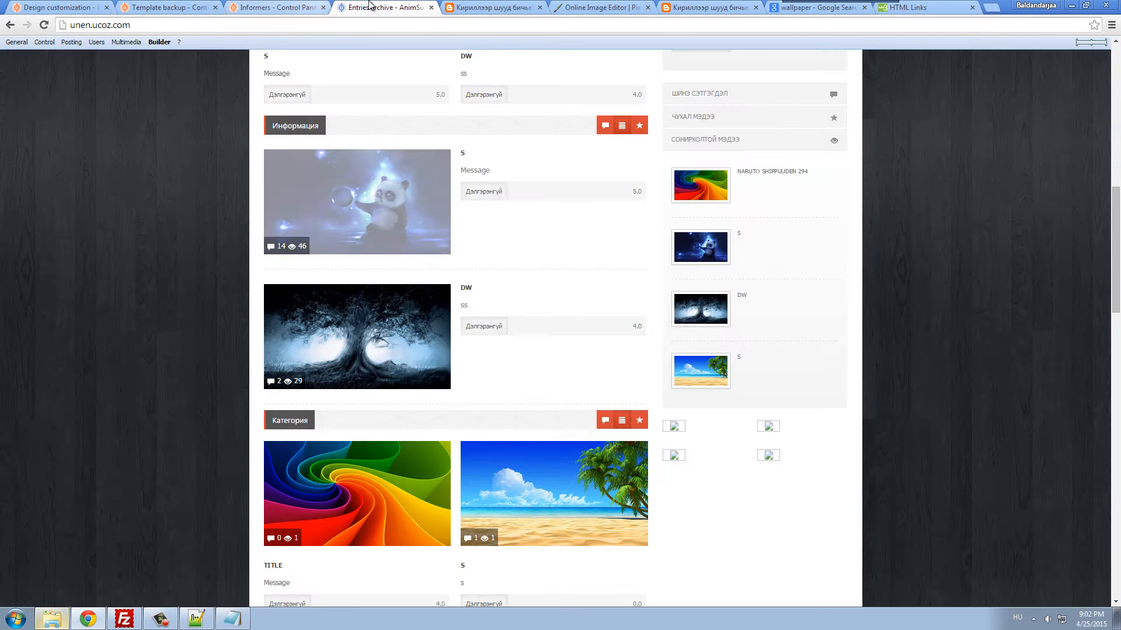
key(ctrl+1)
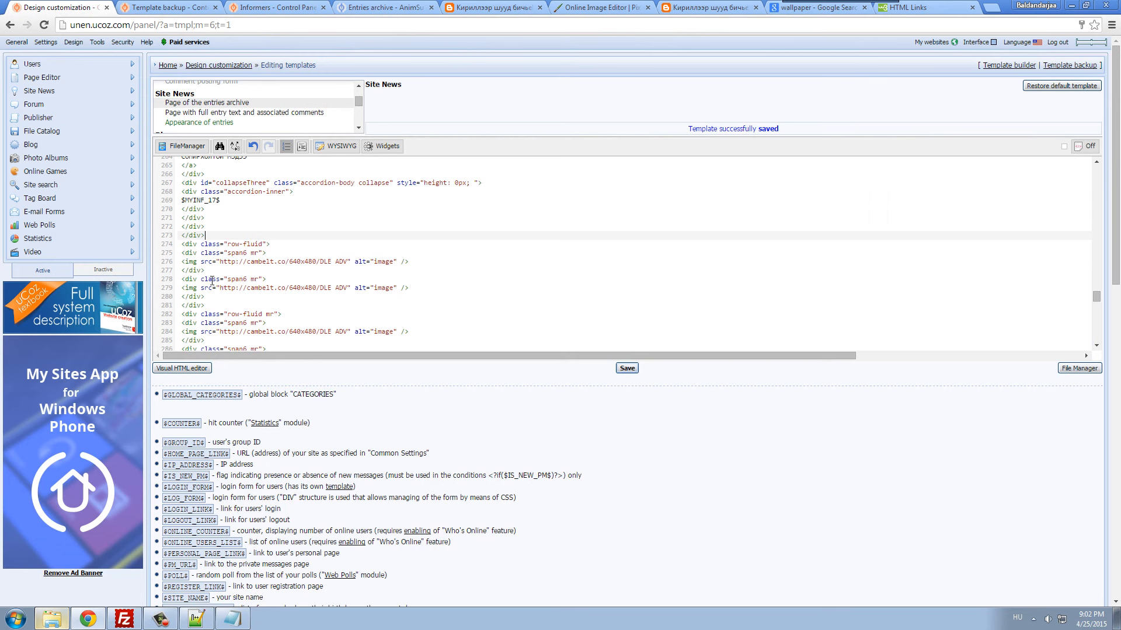
- Open the cambelt.co/640x480/DLE address from the second ad image tag to check it, and close the page
drag(220, 288, 327, 288)
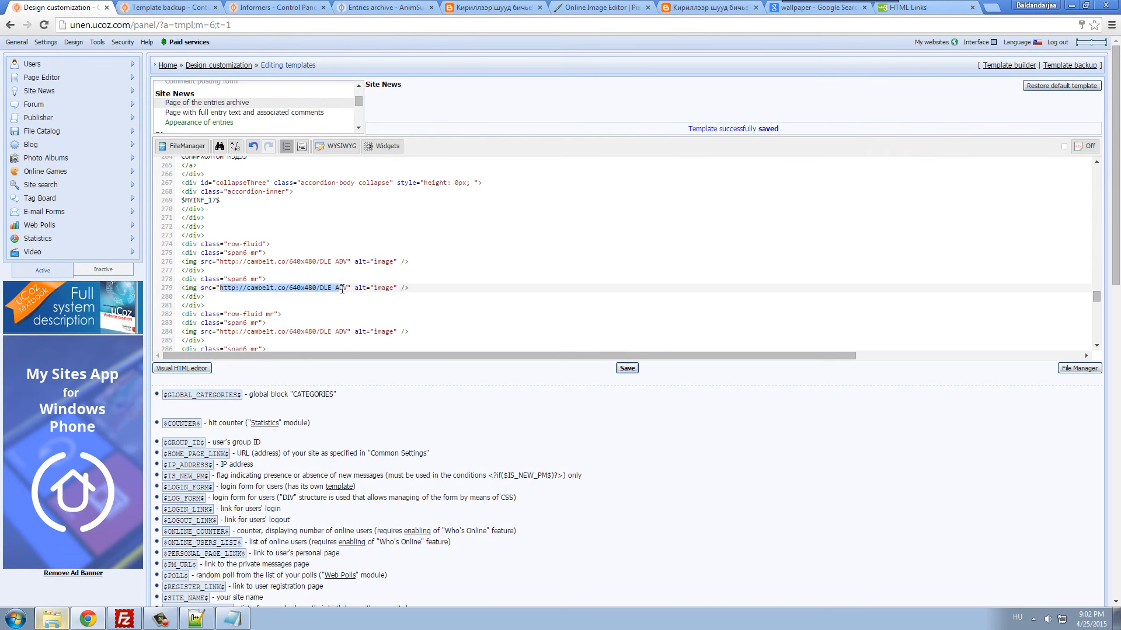
right_click(327, 287)
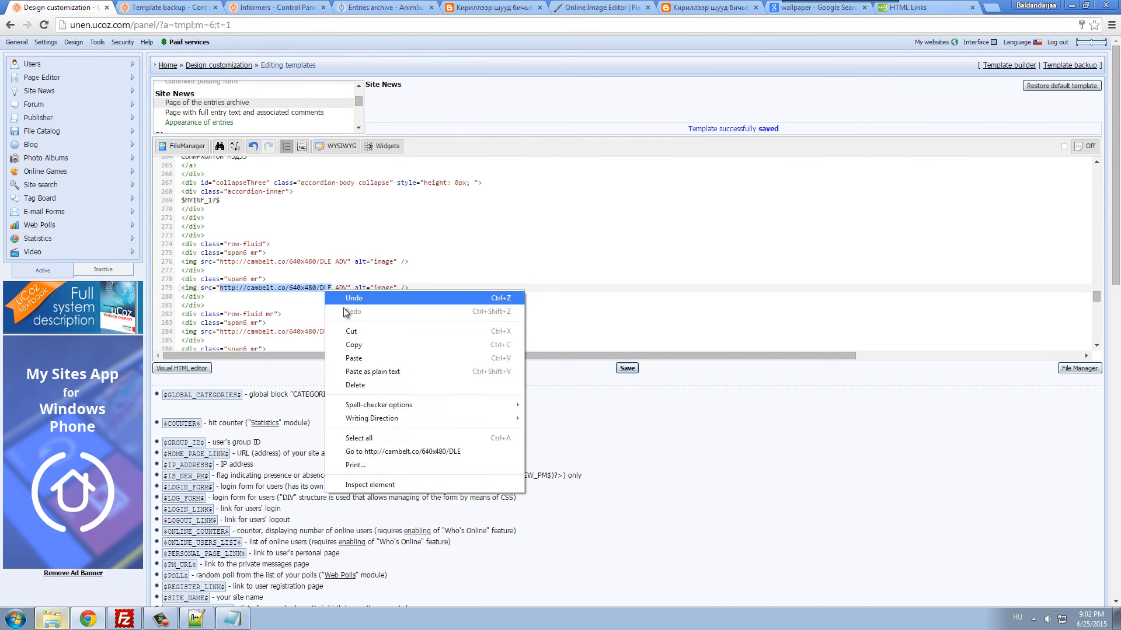
click(398, 449)
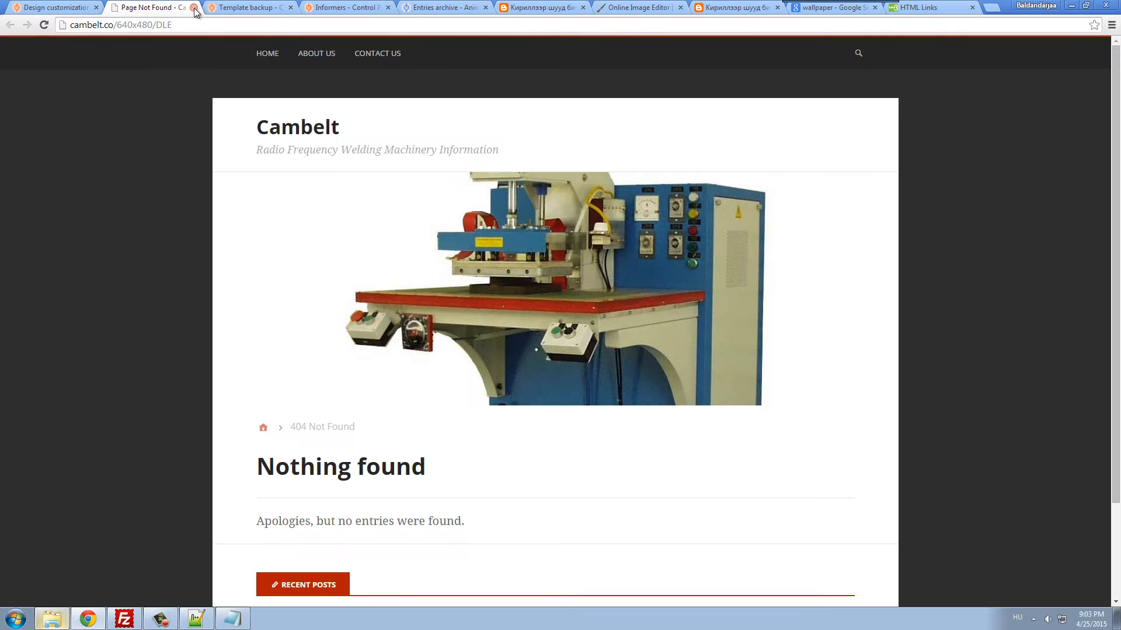
click(193, 7)
- Examine all of the cambelt.co ad image tags in the template against the placeholders in the site's sidebar
click(371, 287)
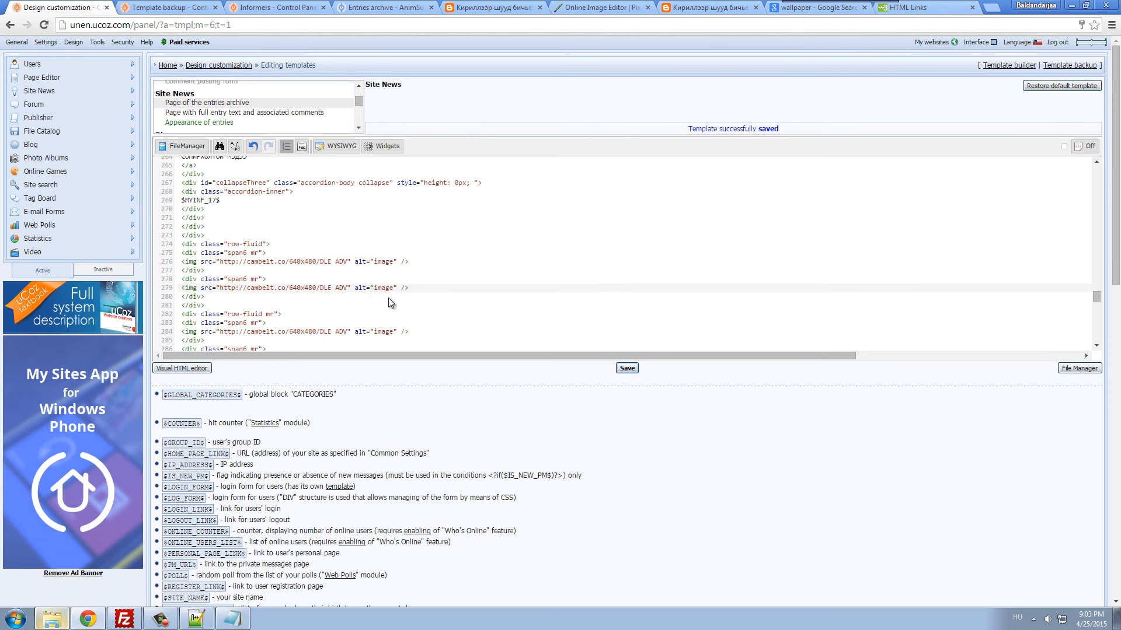
scroll(388, 299, down, 3)
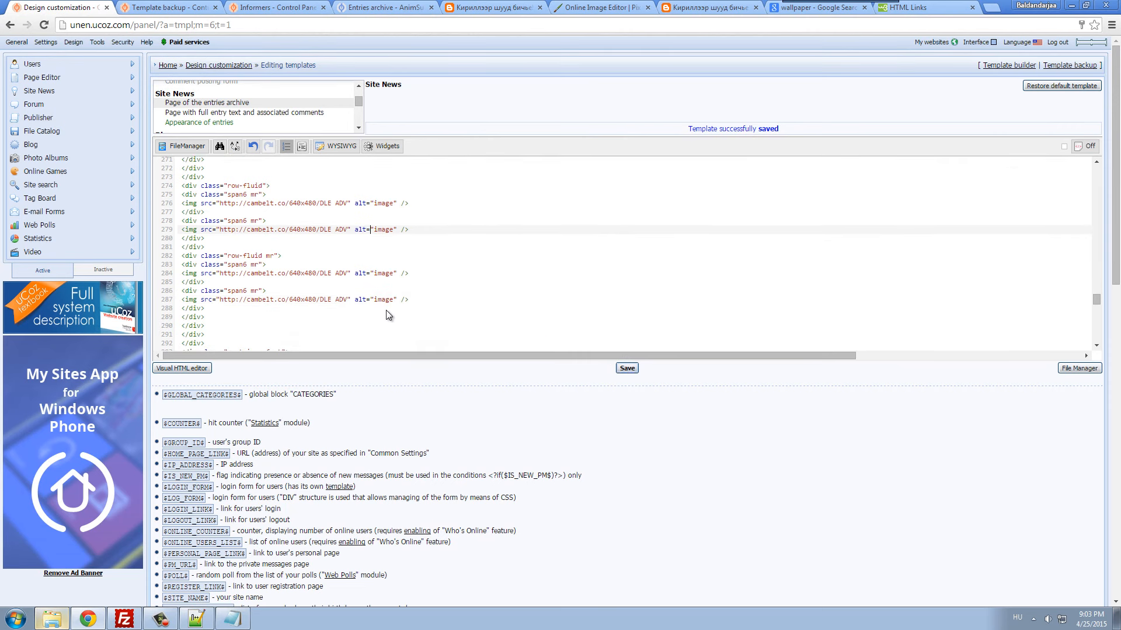
click(170, 7)
click(273, 7)
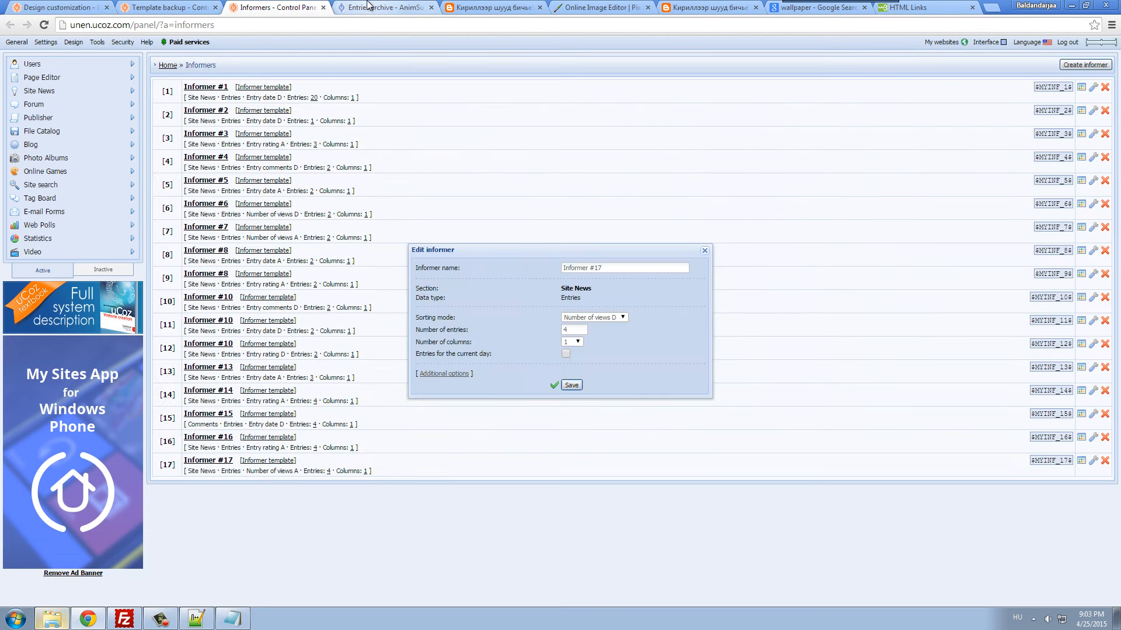
click(369, 7)
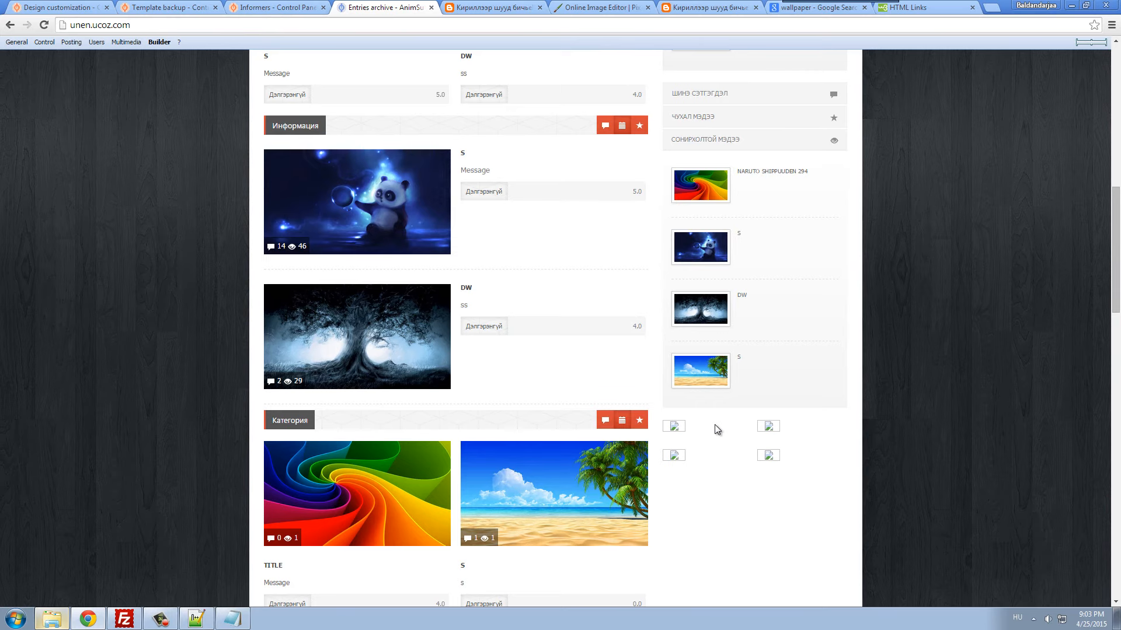
scroll(712, 444, down, 2)
click(58, 7)
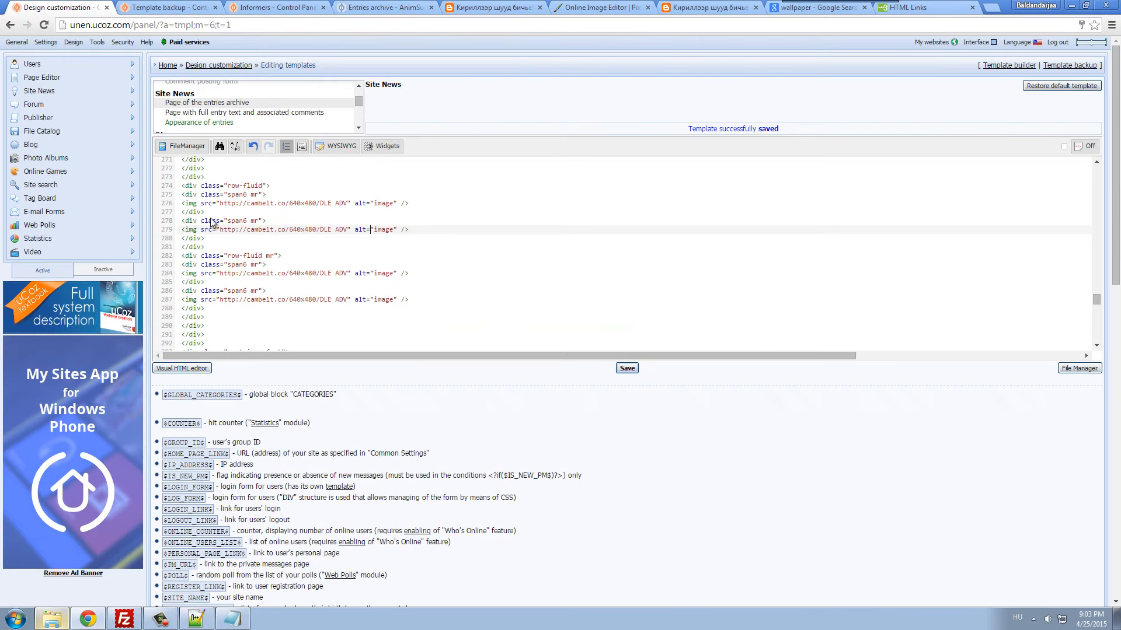
- Delete the fourth cambelt.co ad image tag from the template, save it and reload the site
drag(221, 299, 195, 299)
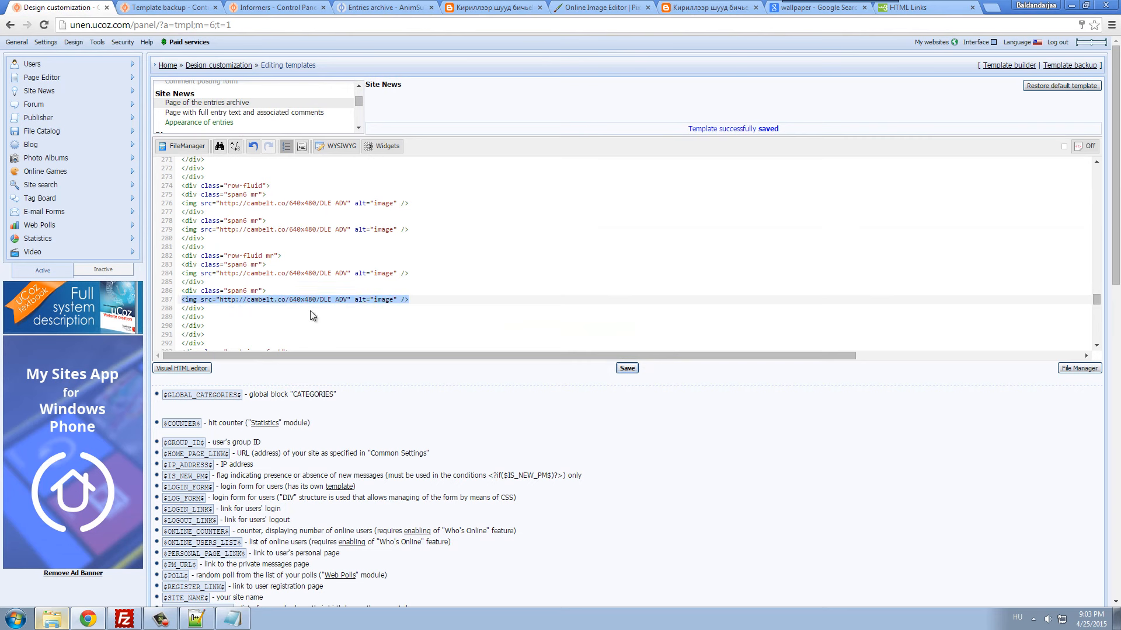
key(Delete)
key(BackSpace)
click(626, 368)
click(357, 9)
key(F5)
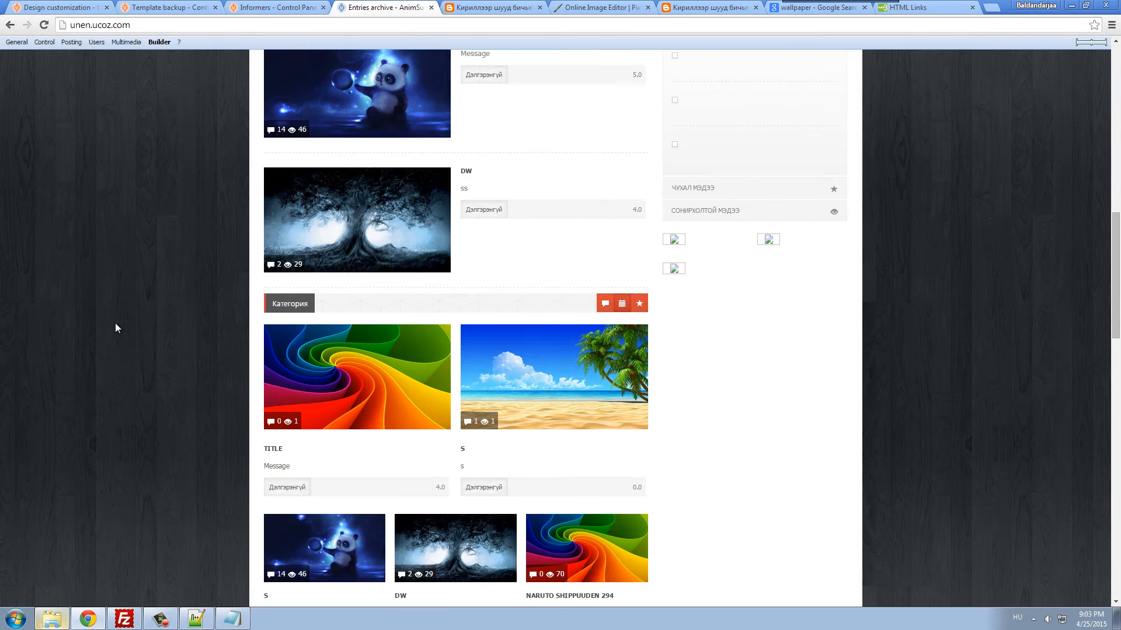
- Delete the three remaining cambelt.co ad image tags from the sidebar's span6 mr blocks and save the template
click(51, 7)
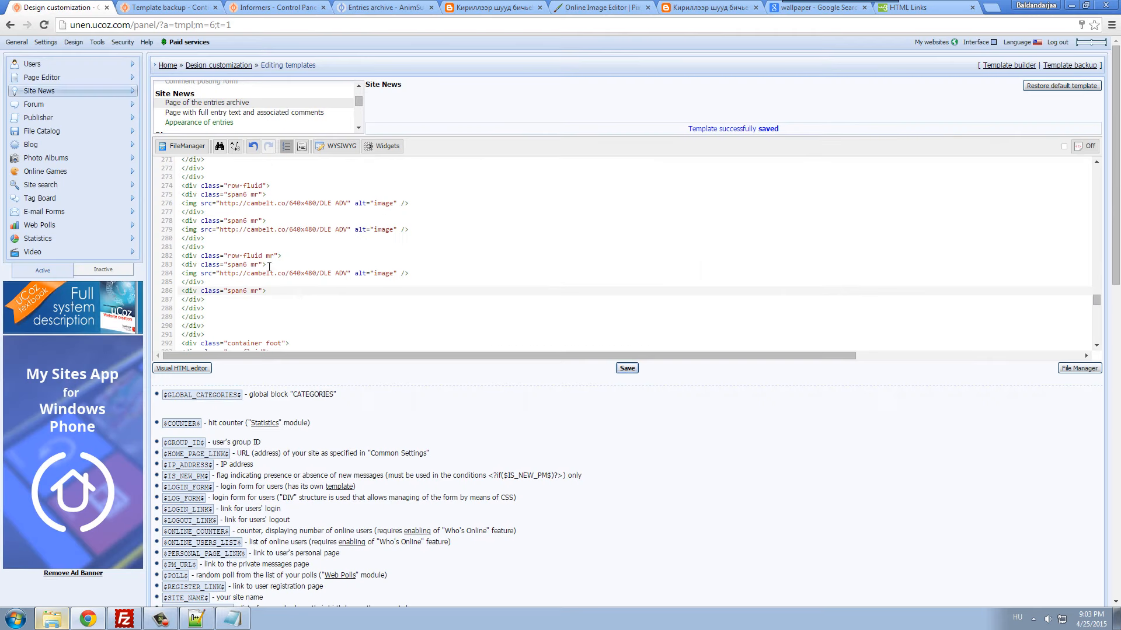
drag(405, 274, 178, 274)
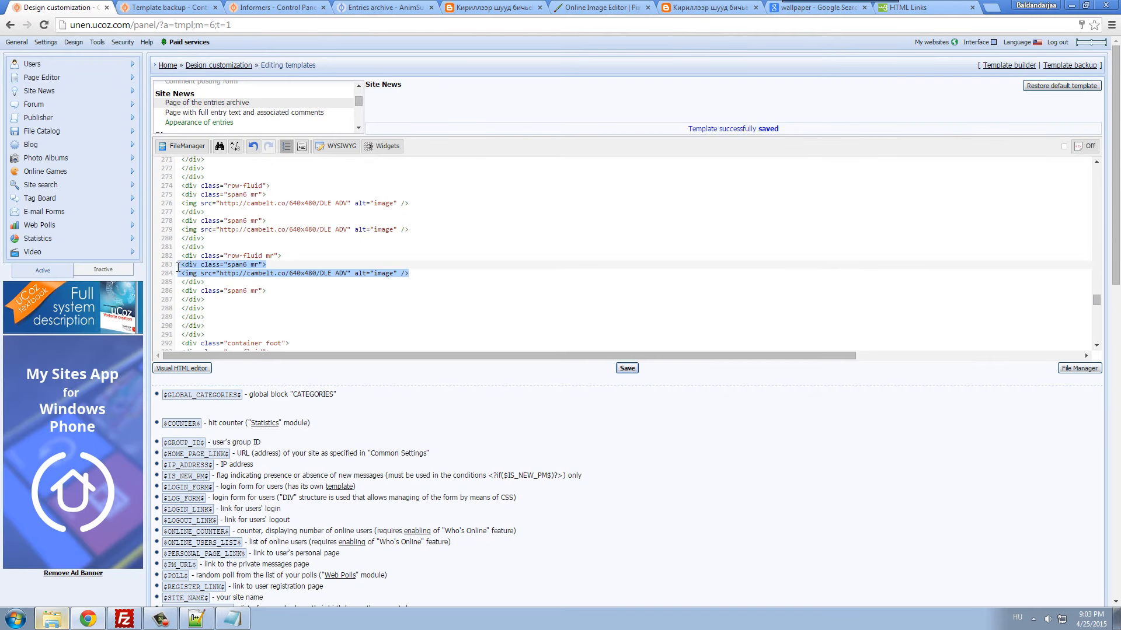
key(BackSpace)
key(BackSpace)
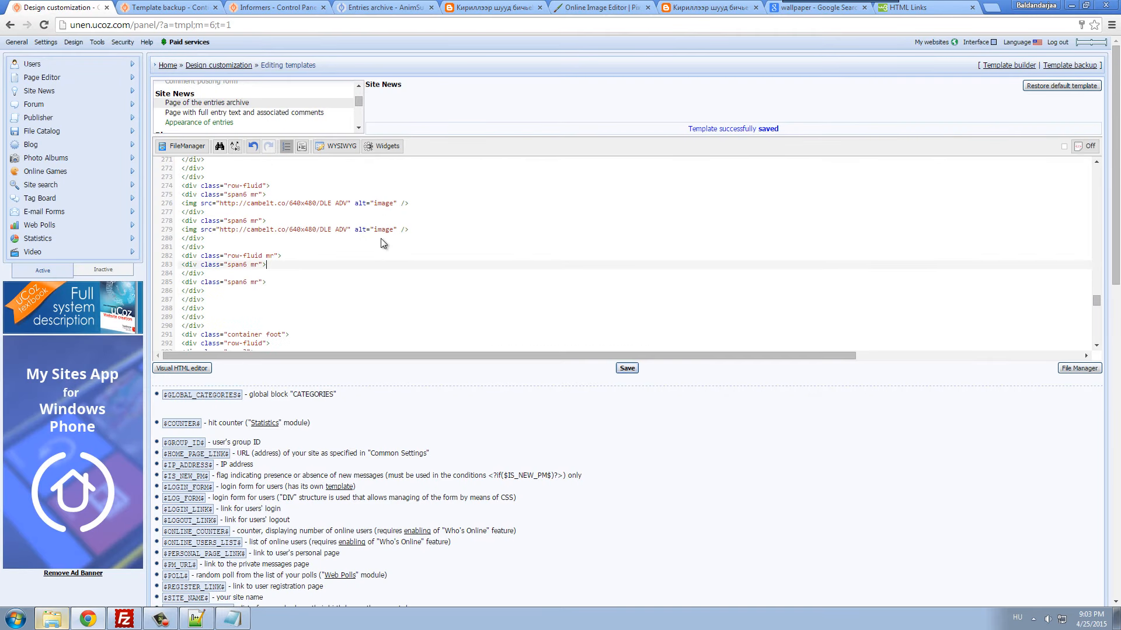
drag(403, 230, 158, 232)
key(BackSpace)
key(BackSpace)
drag(430, 201, 174, 206)
key(BackSpace)
key(BackSpace)
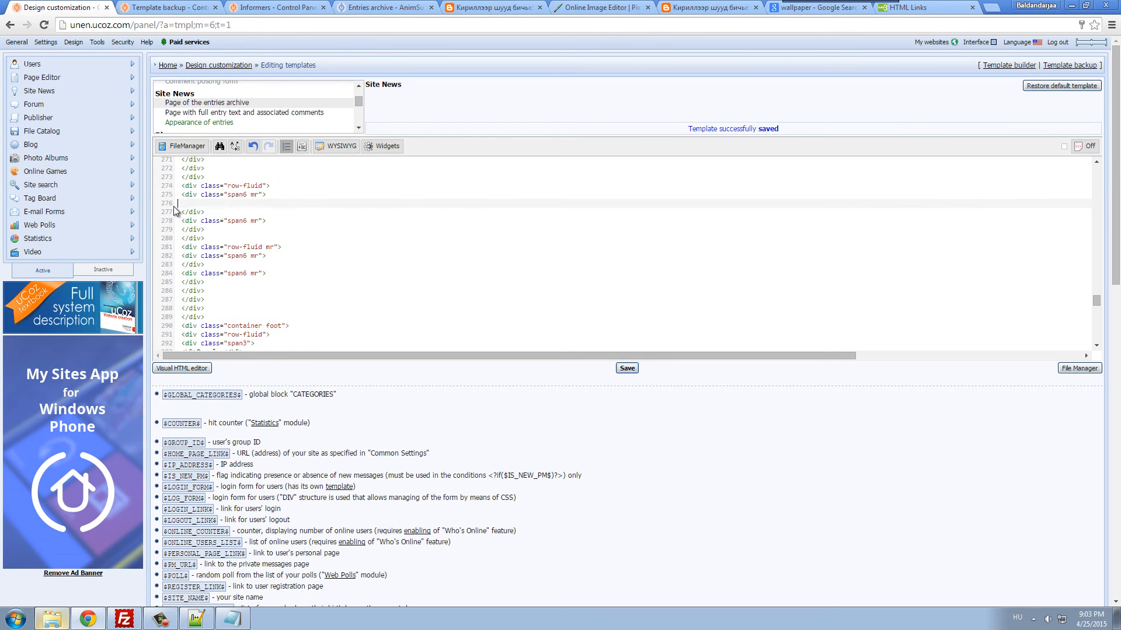
click(626, 367)
- Copy and remove the emptied row-fluid blocks and closing divs above container foot, save the template and reload the site
scroll(356, 307, up, 2)
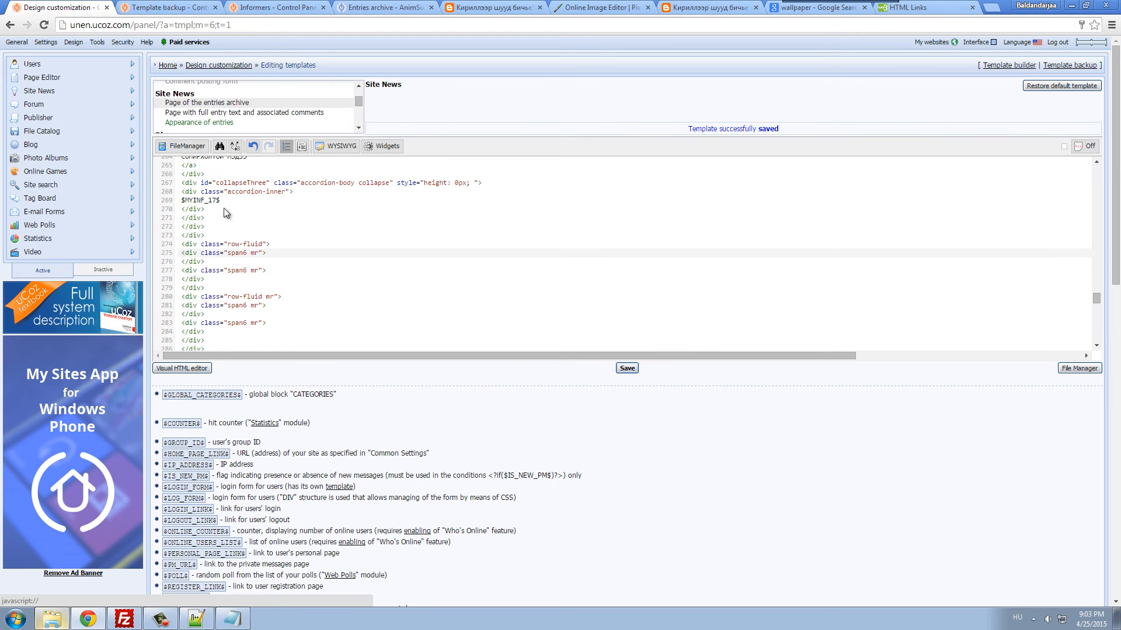
drag(183, 241, 216, 234)
key(ctrl+c)
scroll(255, 310, up, 2)
key(Delete)
key(BackSpace)
click(626, 368)
click(275, 7)
click(192, 7)
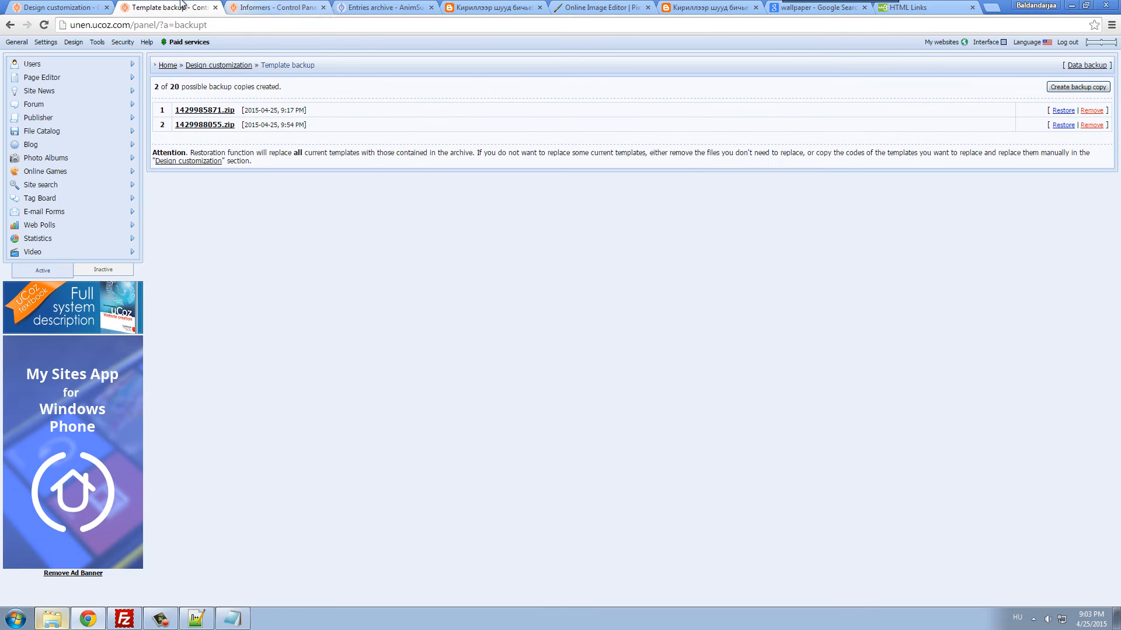
click(363, 7)
key(F5)
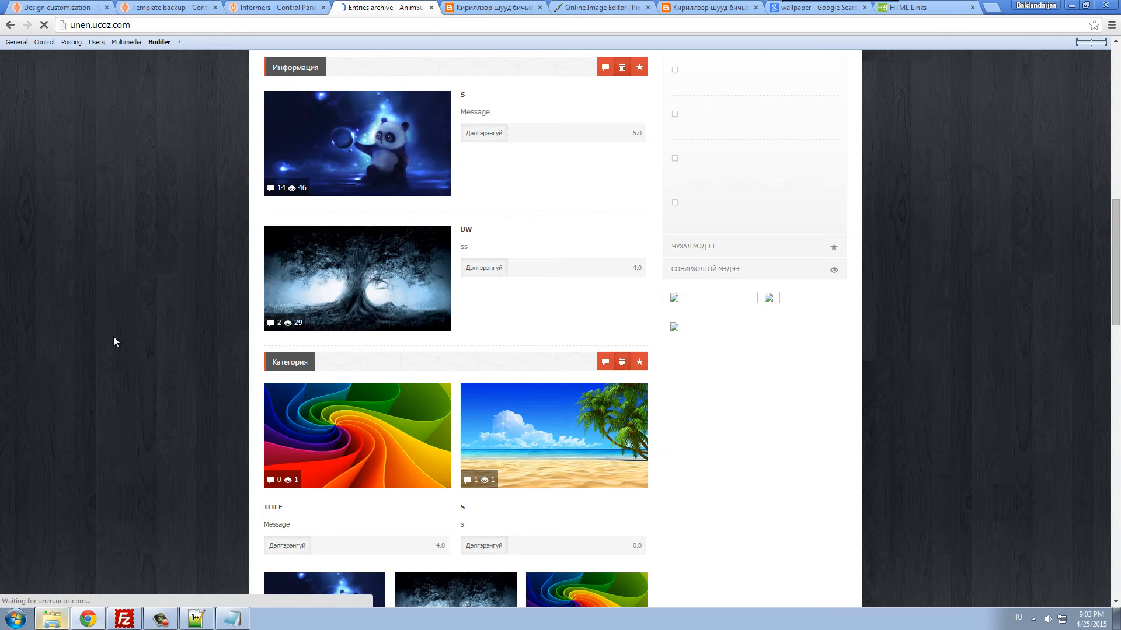
- Paste the removed row-fluid blocks and closing divs back above container foot and save the template
click(32, 11)
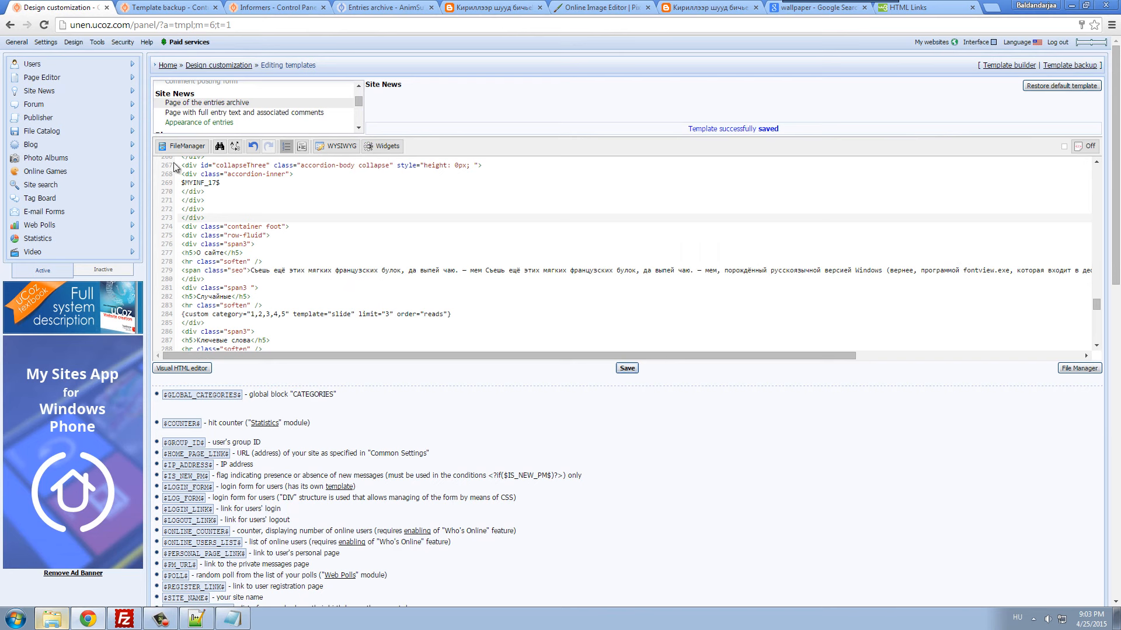
key(Return)
key(Tab)
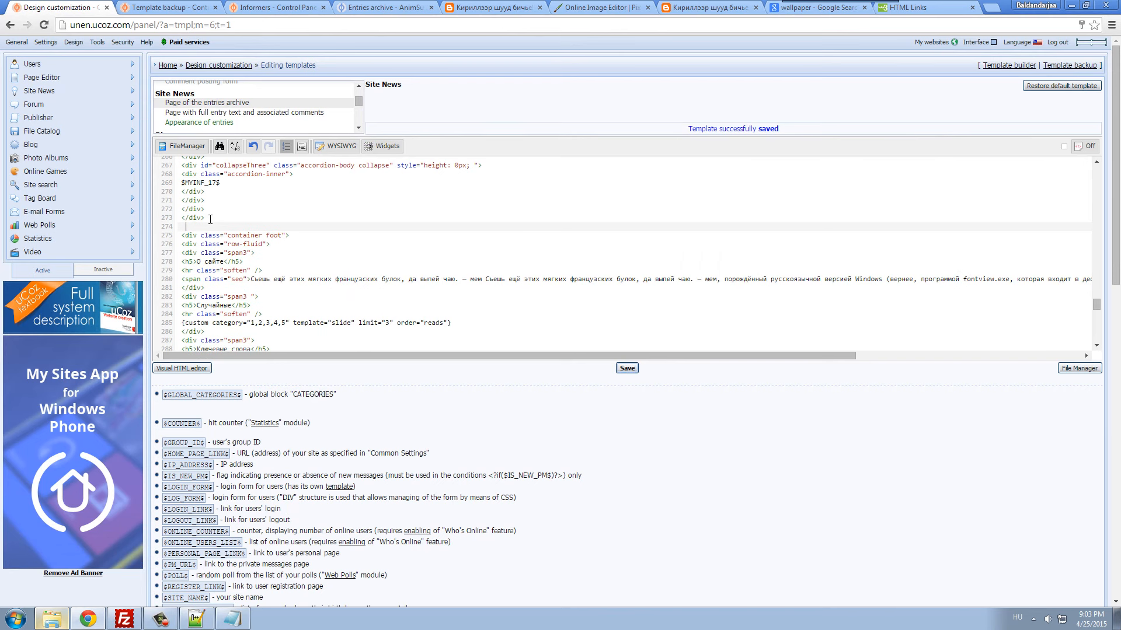
key(ctrl+v)
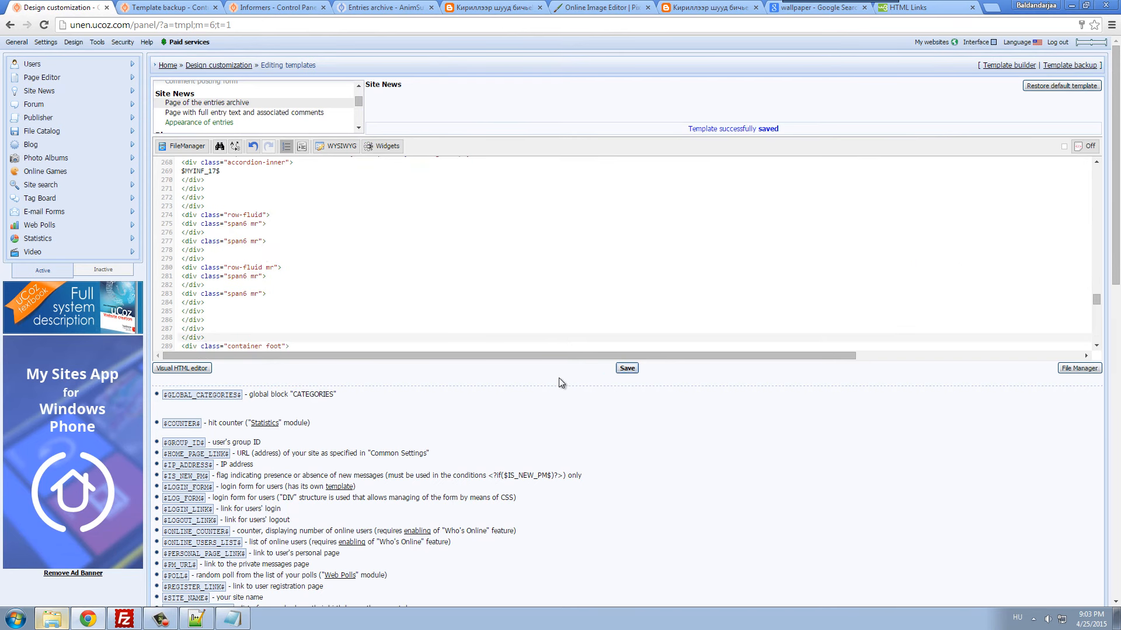
click(626, 368)
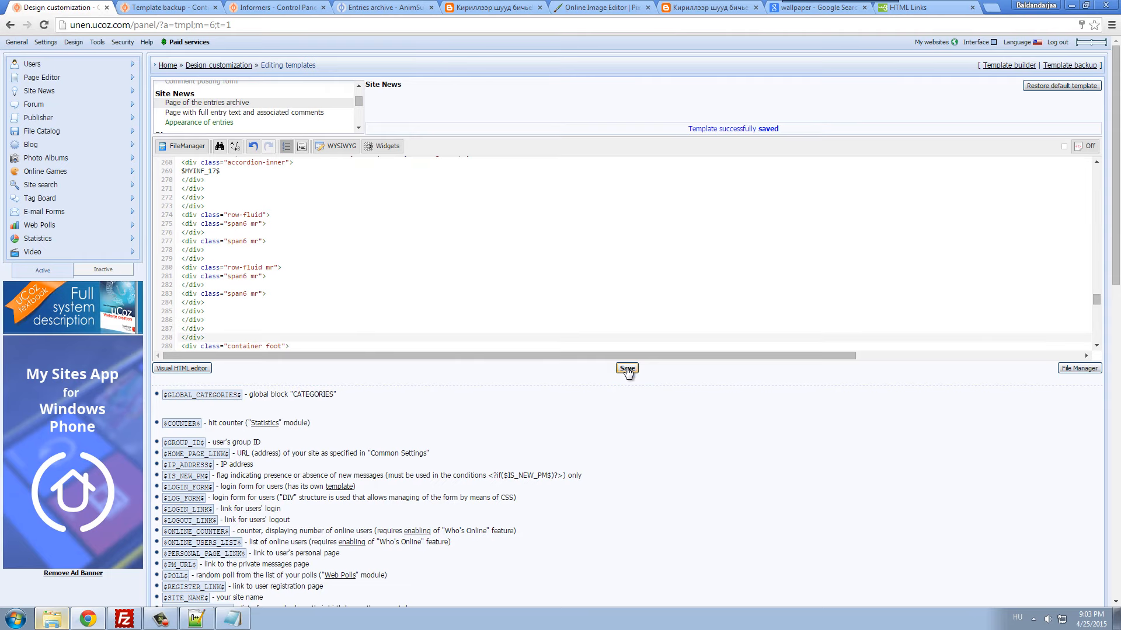
- Reload the site, check the page layout and expand the sidebar's СОНИРХОЛТОЙ МЭДЭЭ section to review it
click(373, 8)
key(F5)
scroll(78, 331, down, 3)
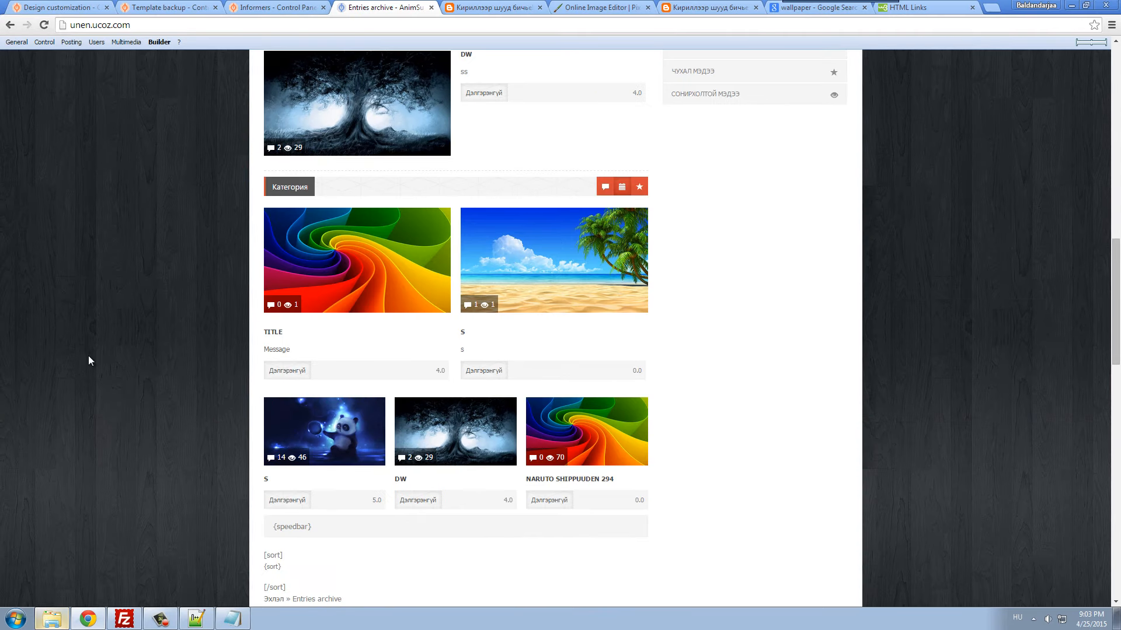
drag(1116, 338, 1117, 584)
drag(1117, 525, 1116, 259)
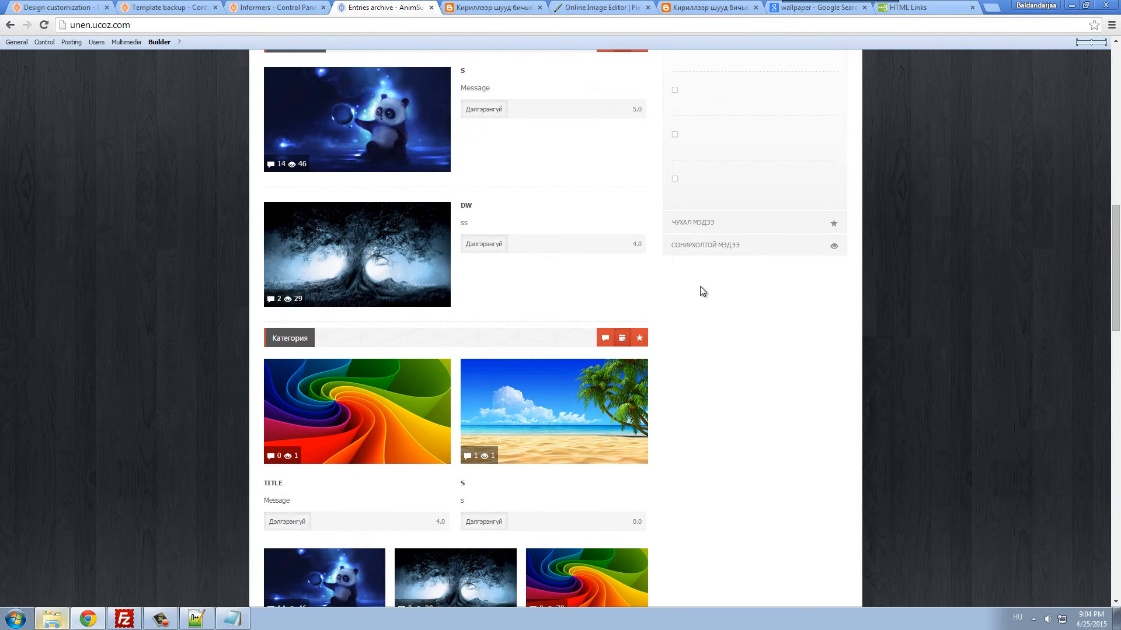
click(708, 247)
scroll(808, 455, up, 3)
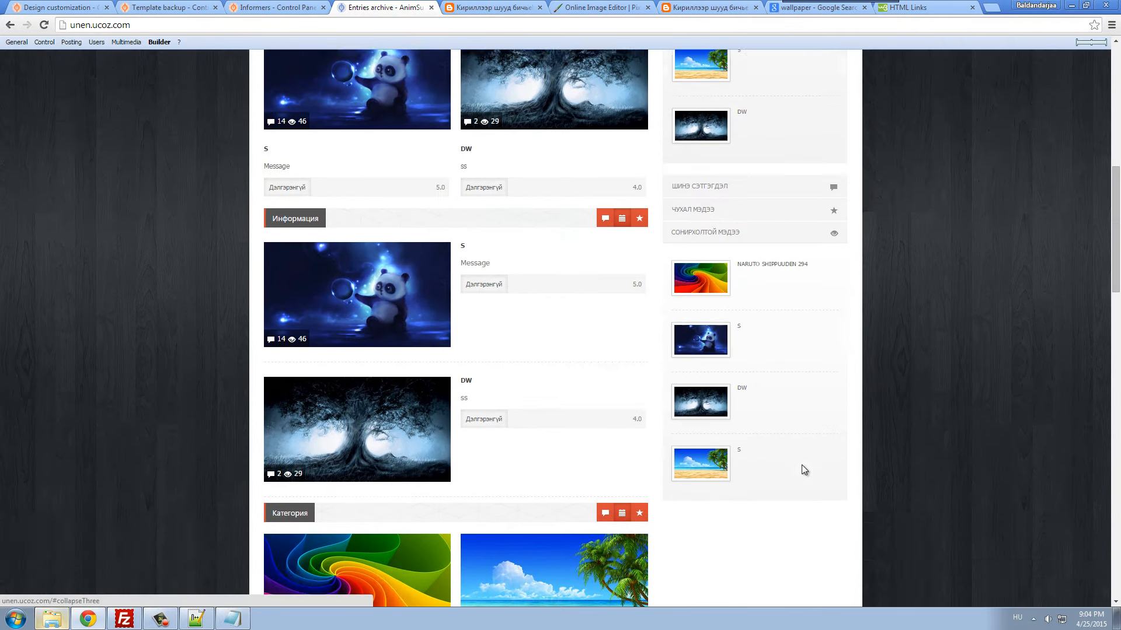
scroll(888, 465, up, 10)
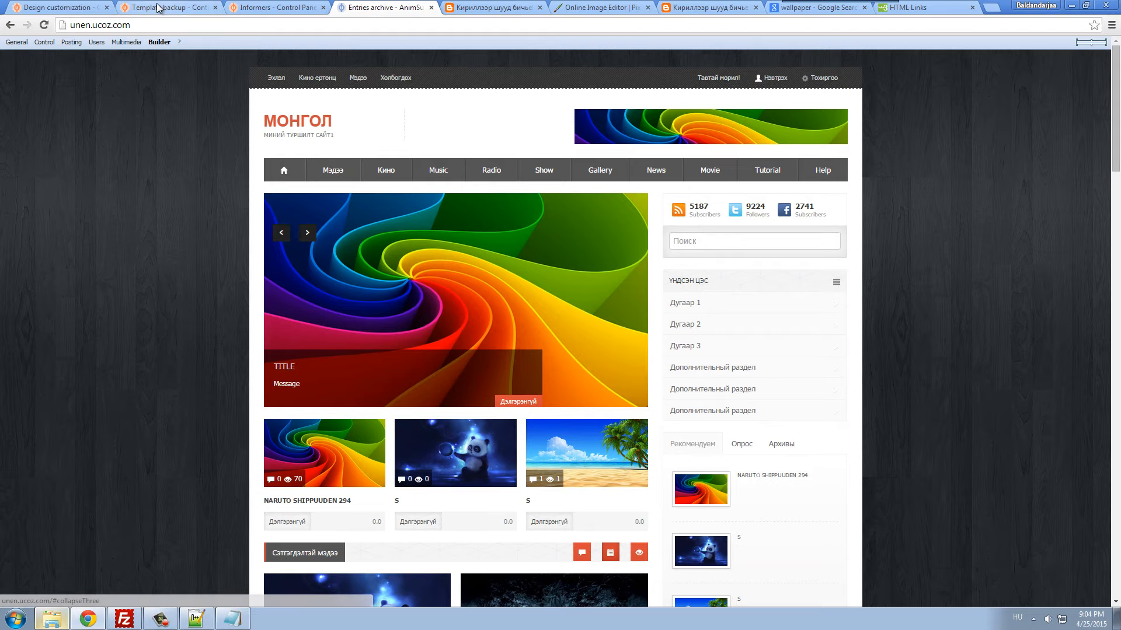
- Close the Informer #17 edit dialog and create a new backup copy of the templates
click(158, 7)
click(272, 7)
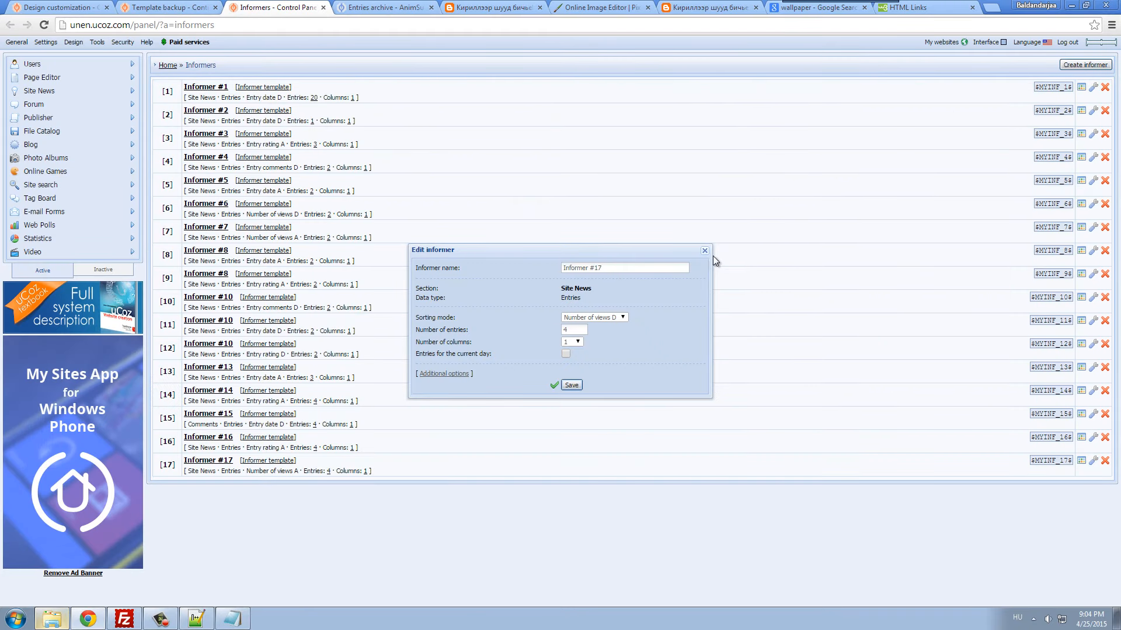
click(705, 250)
key(ctrl+shift+Tab)
right_click(347, 236)
click(423, 274)
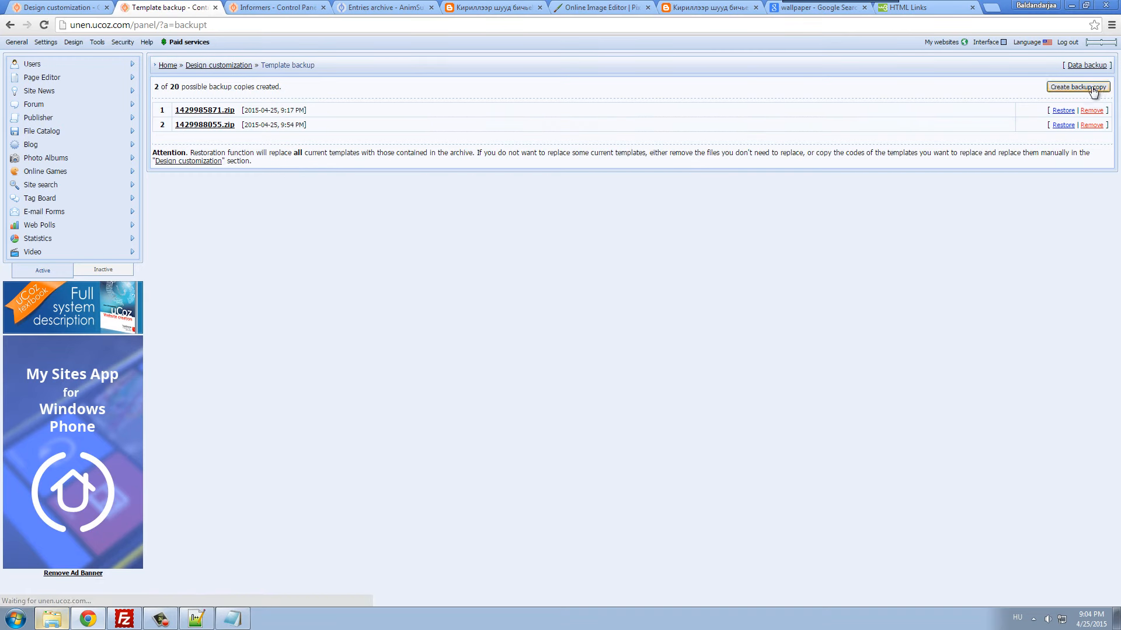
click(1077, 87)
click(1089, 111)
click(581, 98)
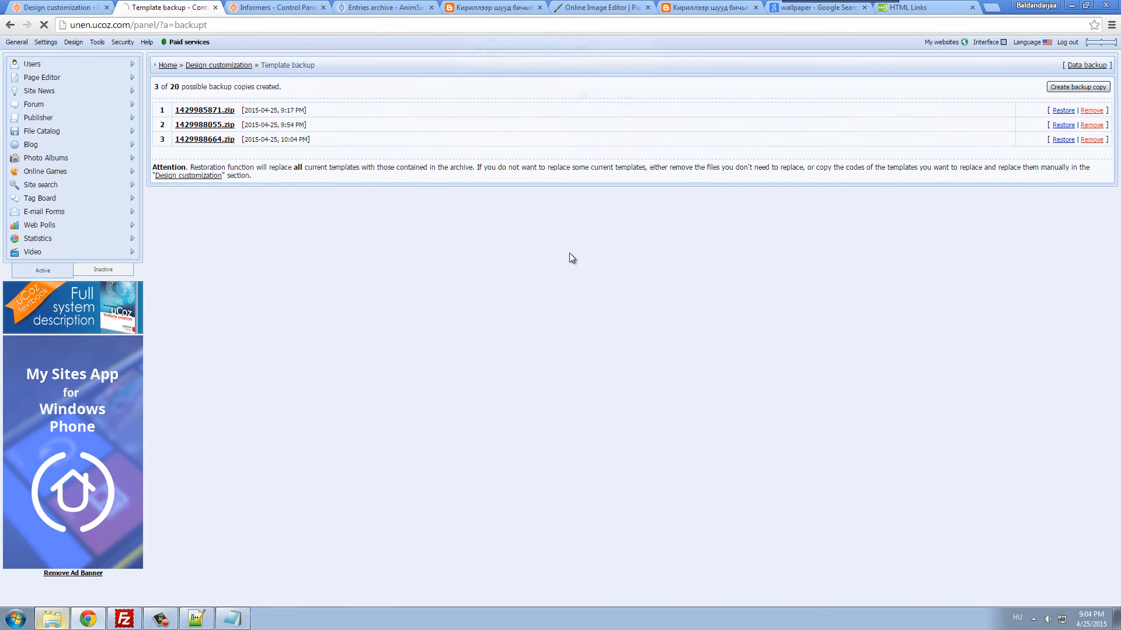
- Examine the container foot code in the template and the matching footer columns on the site, including the О сайте heading
key(ctrl+shift+Tab)
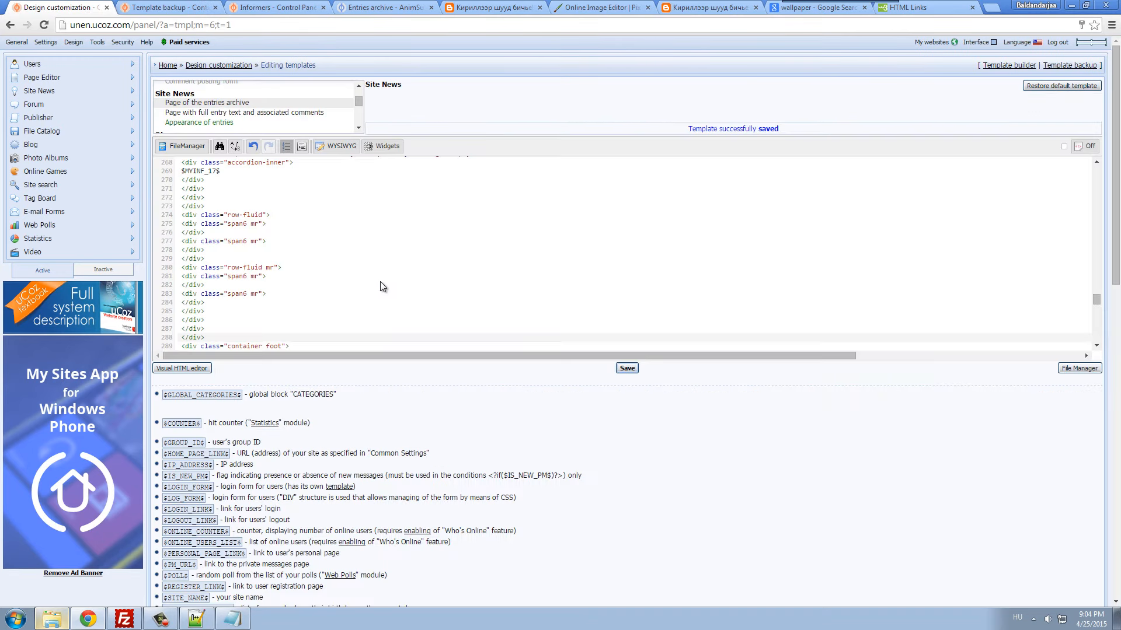
scroll(382, 285, down, 4)
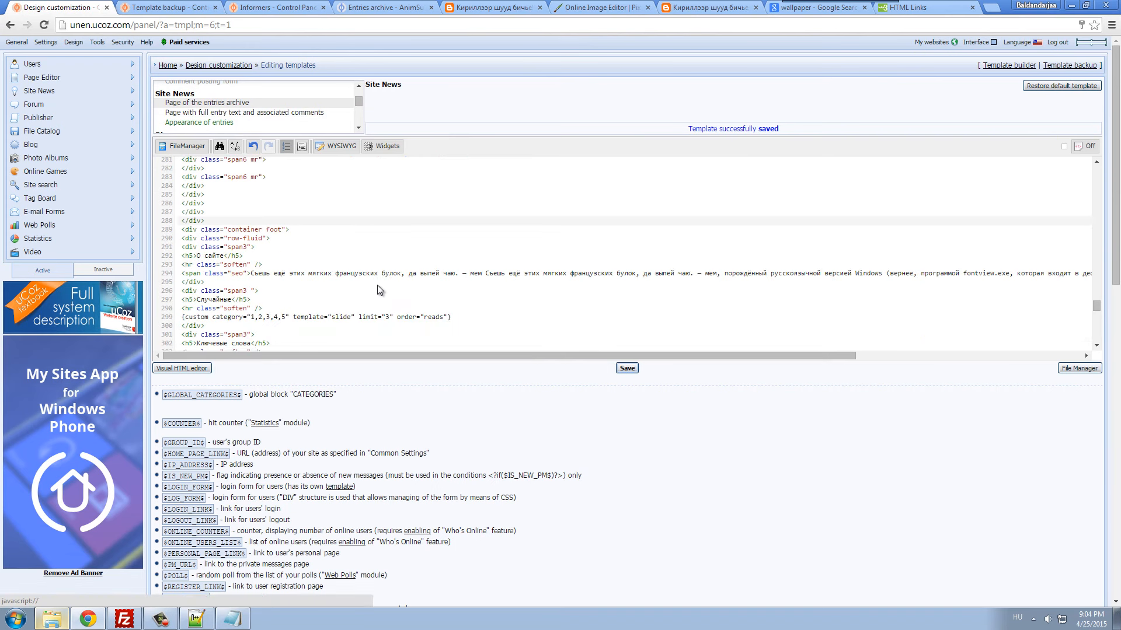
key(ctrl+Tab)
key(ctrl+Tab)
key(ctrl+Tab)
scroll(972, 290, down, 3)
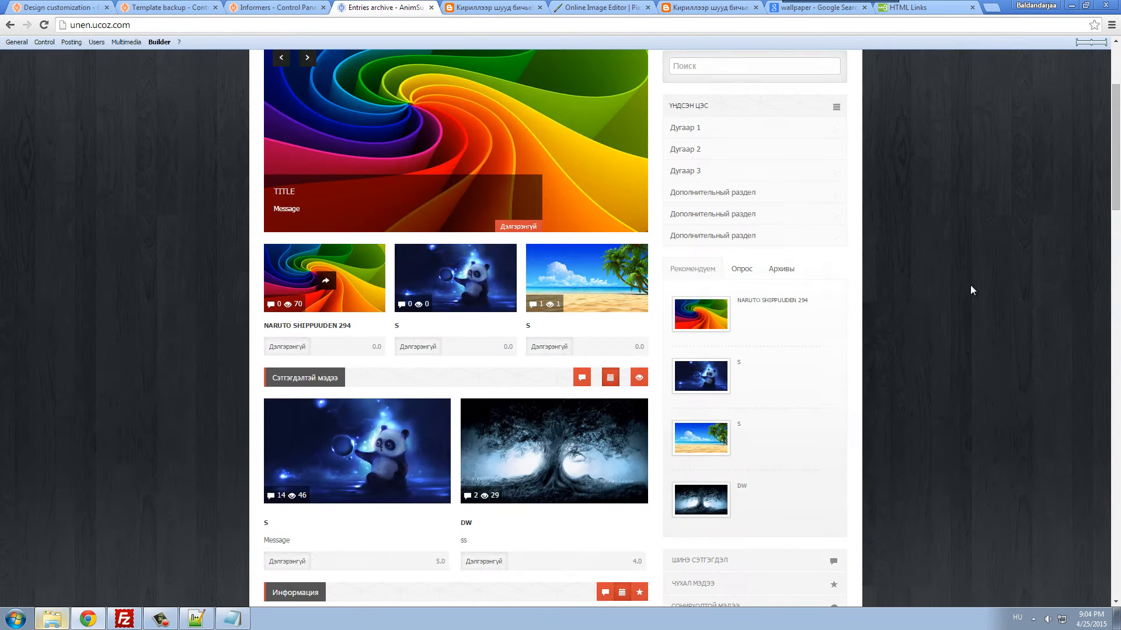
scroll(972, 290, down, 20)
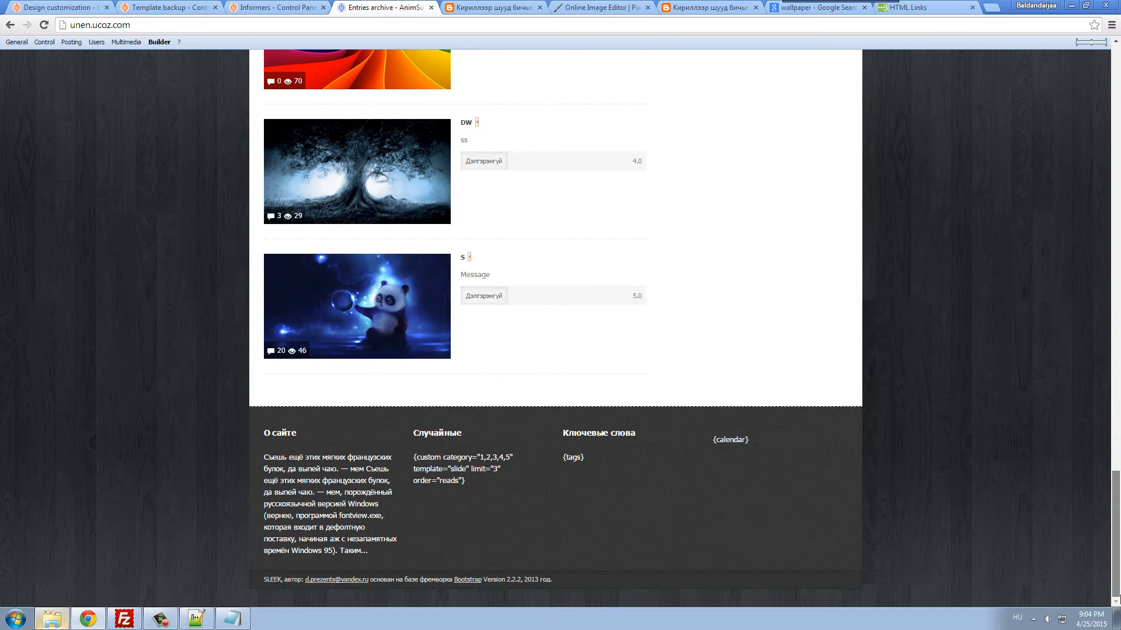
drag(331, 433, 330, 434)
click(331, 434)
drag(260, 438, 305, 437)
click(305, 436)
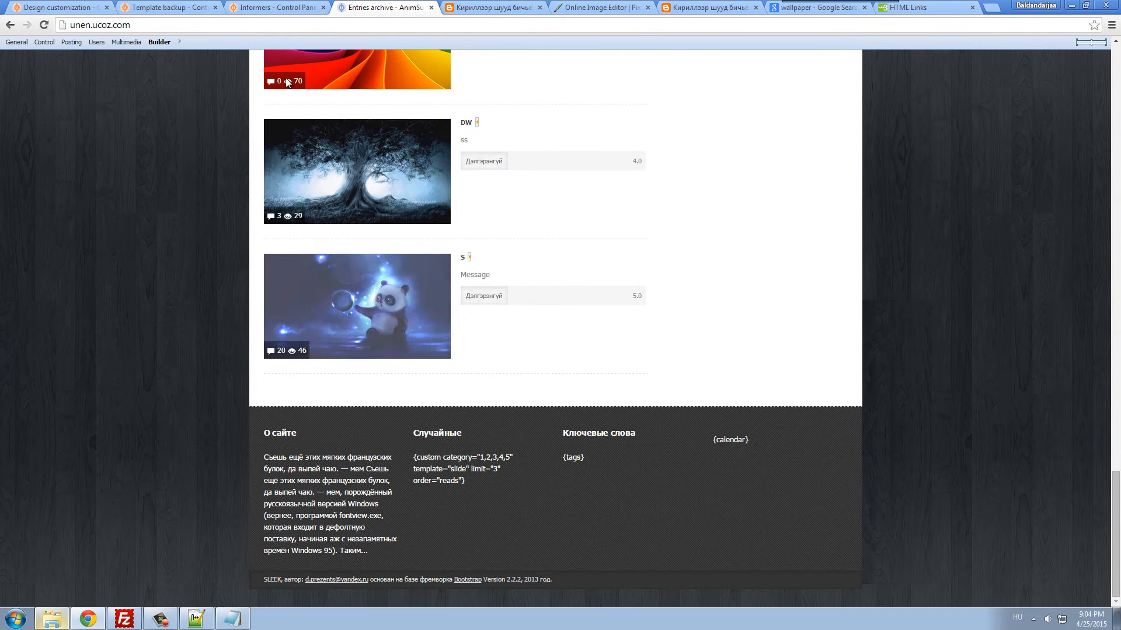
- Write the heading text "Тухай" in the Cyrillic converter page and select it for copying
click(465, 10)
text(Тах)
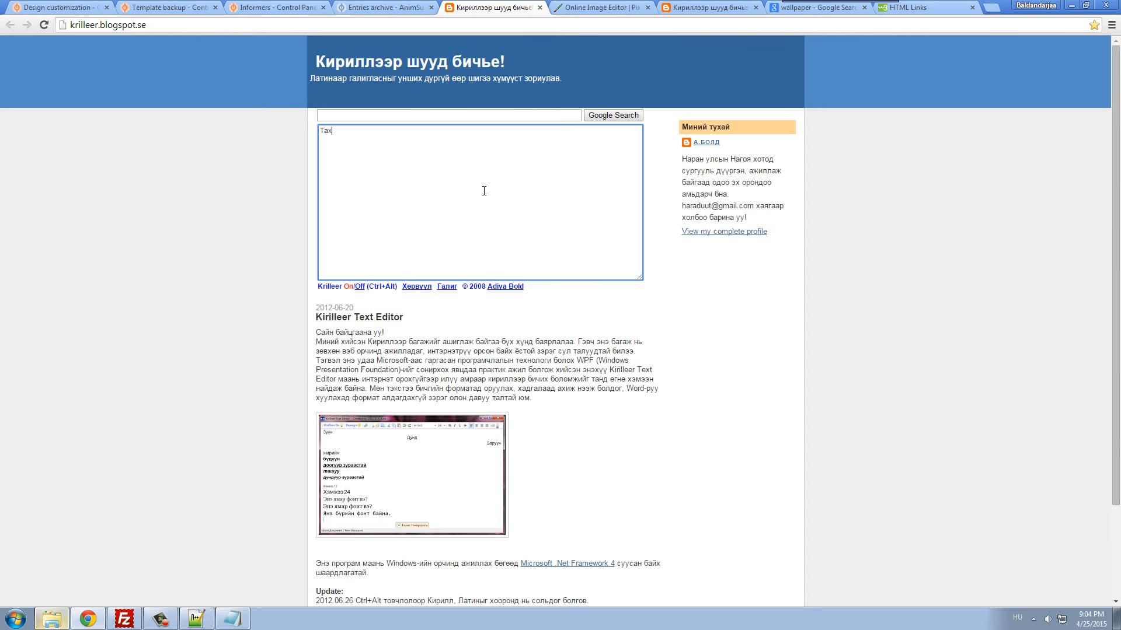
text(ухай)
key(ctrl+a)
- Replace the footer heading О сайте with "Тухай" in the entries archive template and save it
click(199, 10)
click(87, 10)
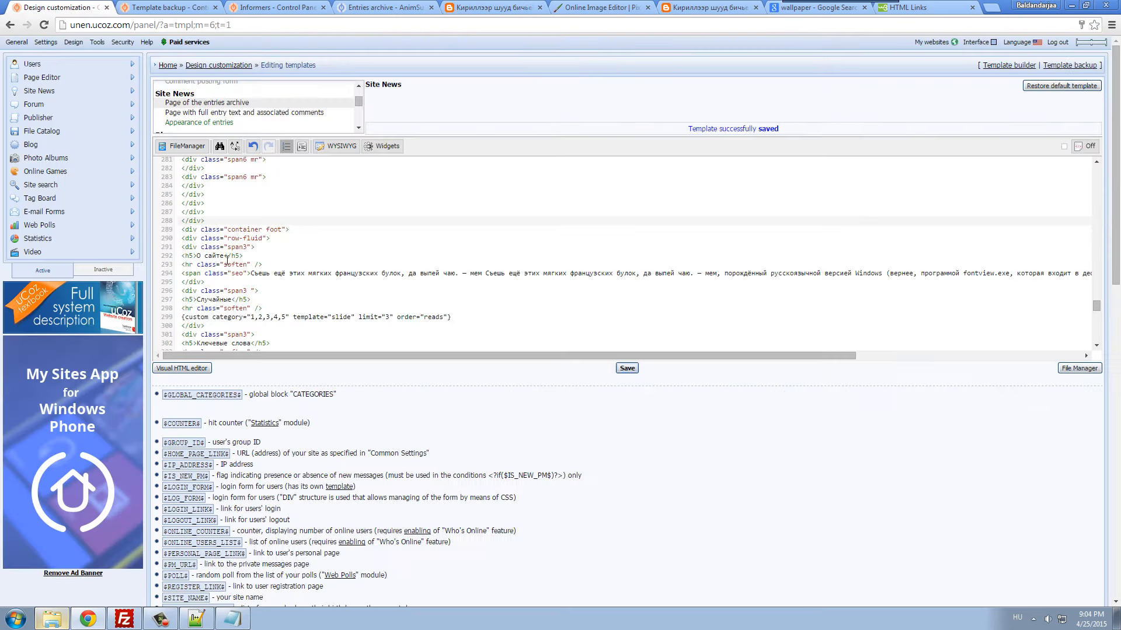
drag(197, 255, 211, 257)
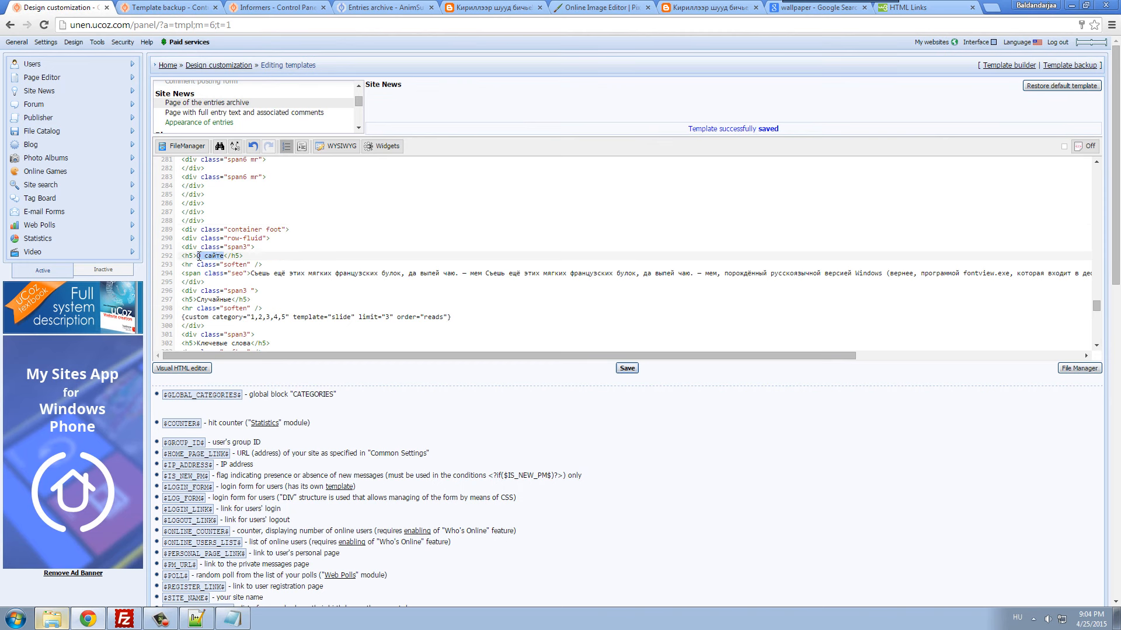
key(ctrl+v)
click(627, 368)
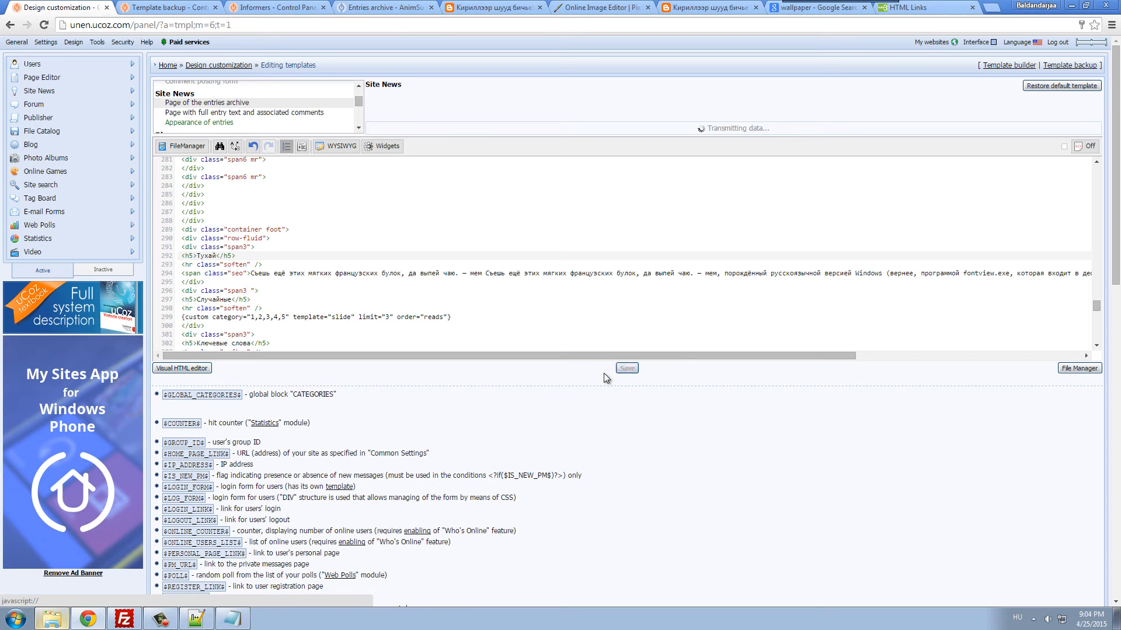
- Reload the site to check the first footer heading, and find the Случайные column's custom tag in the template
click(262, 5)
click(170, 7)
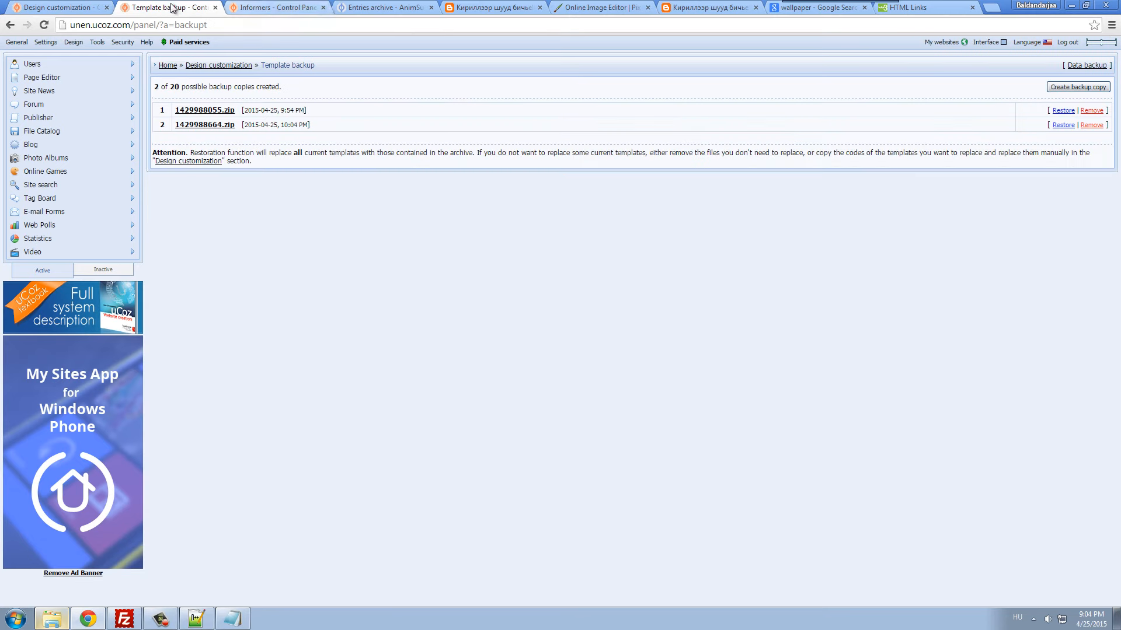
click(383, 6)
key(F5)
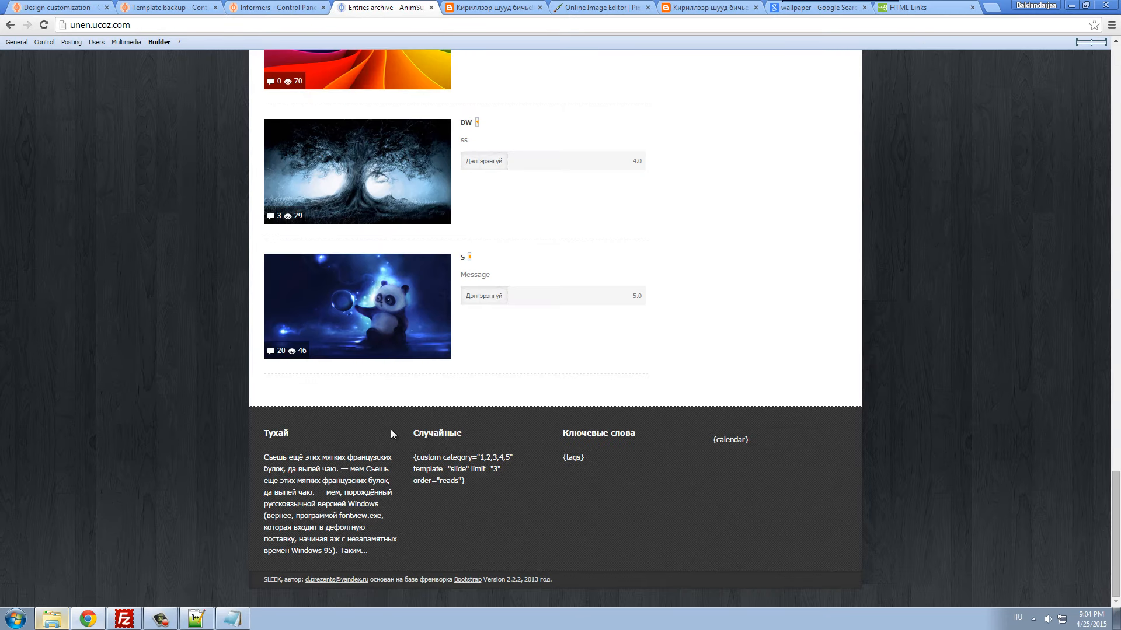
drag(415, 431, 467, 427)
click(42, 7)
scroll(299, 301, down, 1)
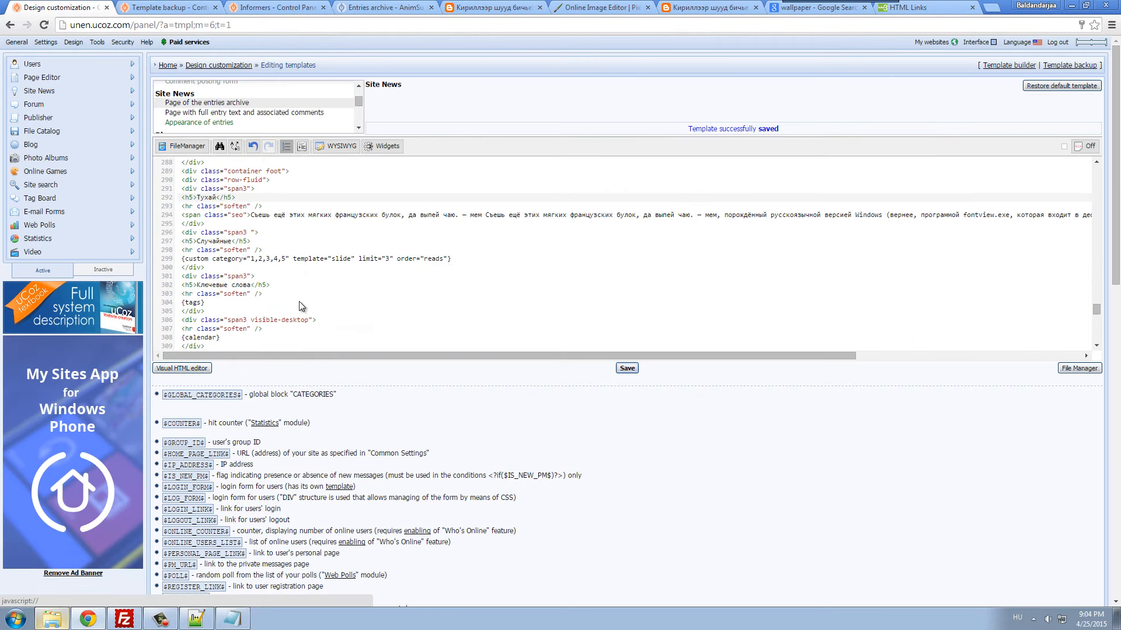
- Create Informer #18 for Site News entries, sorted by Number of views D, with 3 entries
click(271, 8)
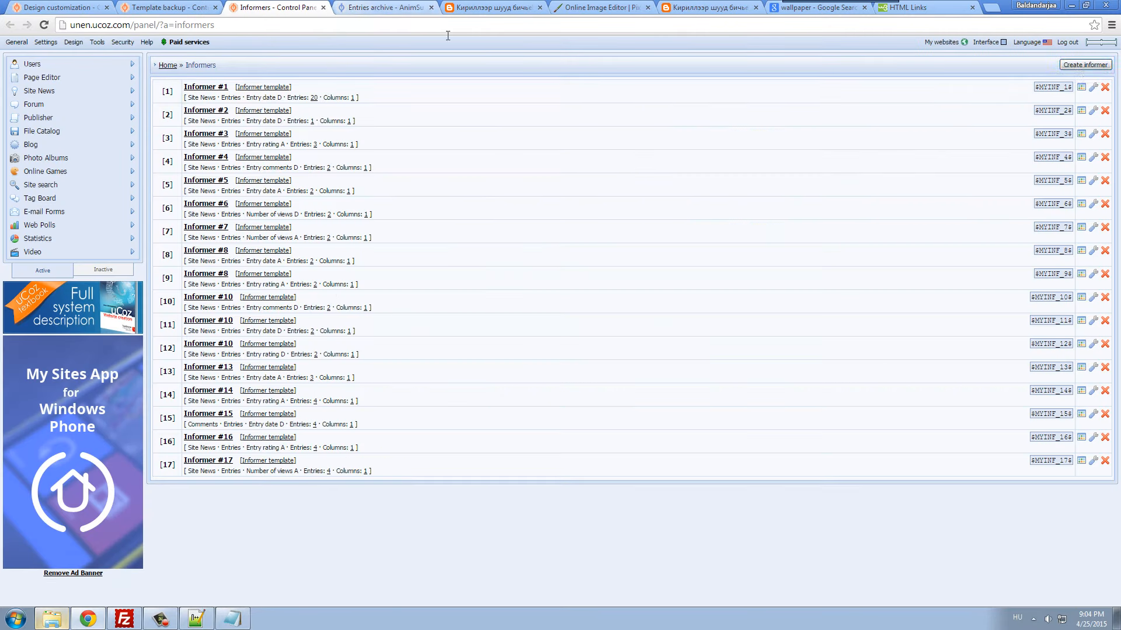
click(1085, 65)
click(692, 119)
click(682, 128)
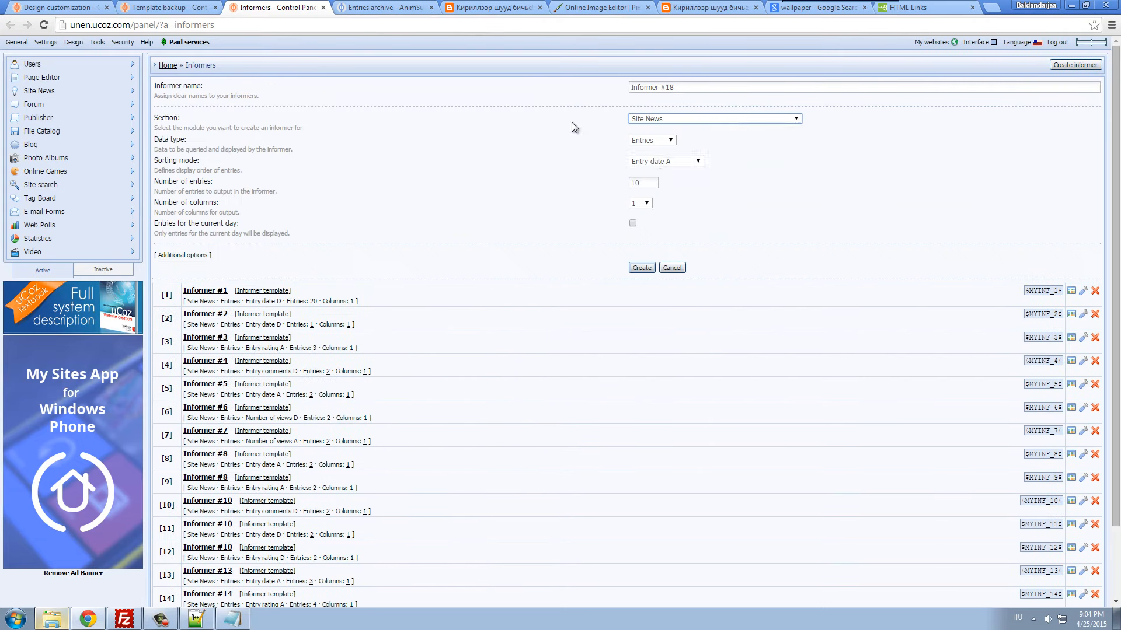
click(658, 159)
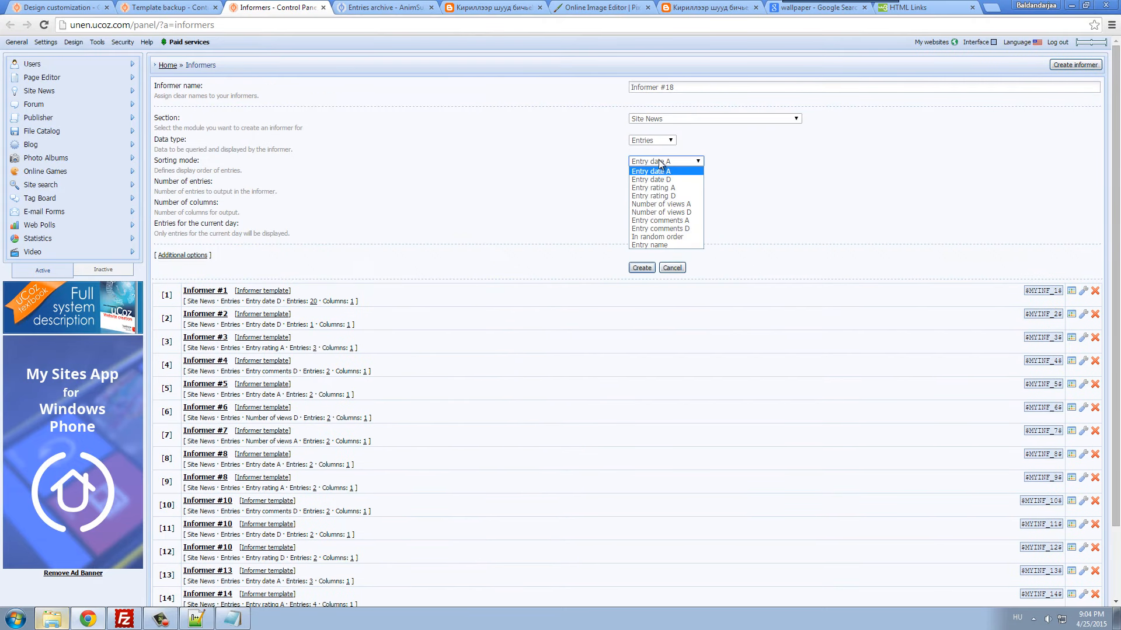
click(677, 214)
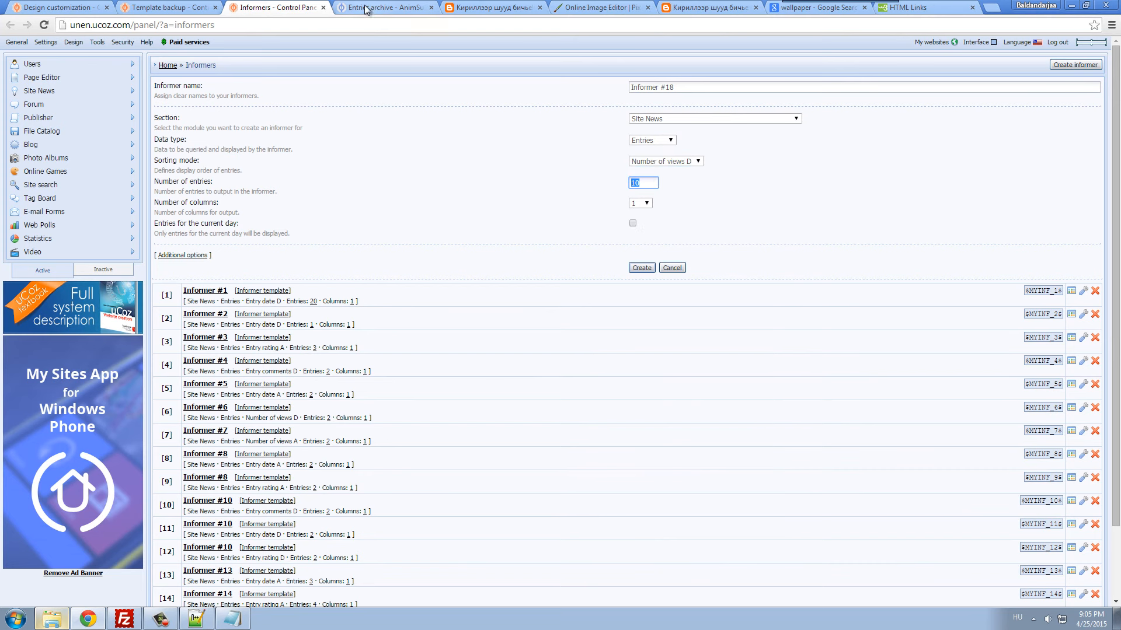
click(382, 7)
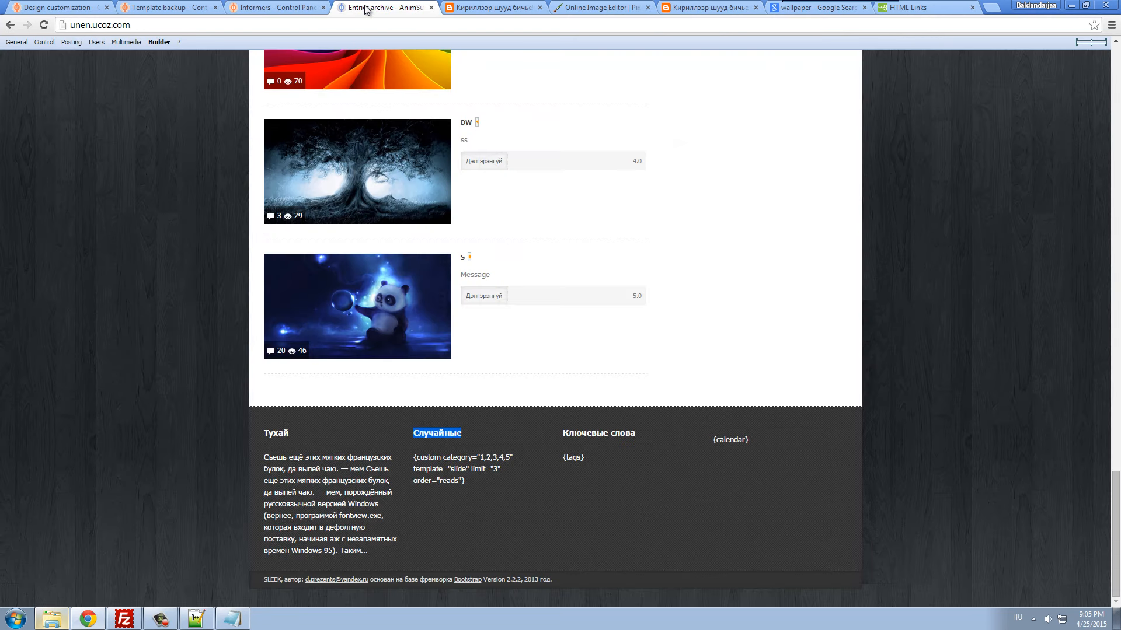
click(257, 7)
click(549, 209)
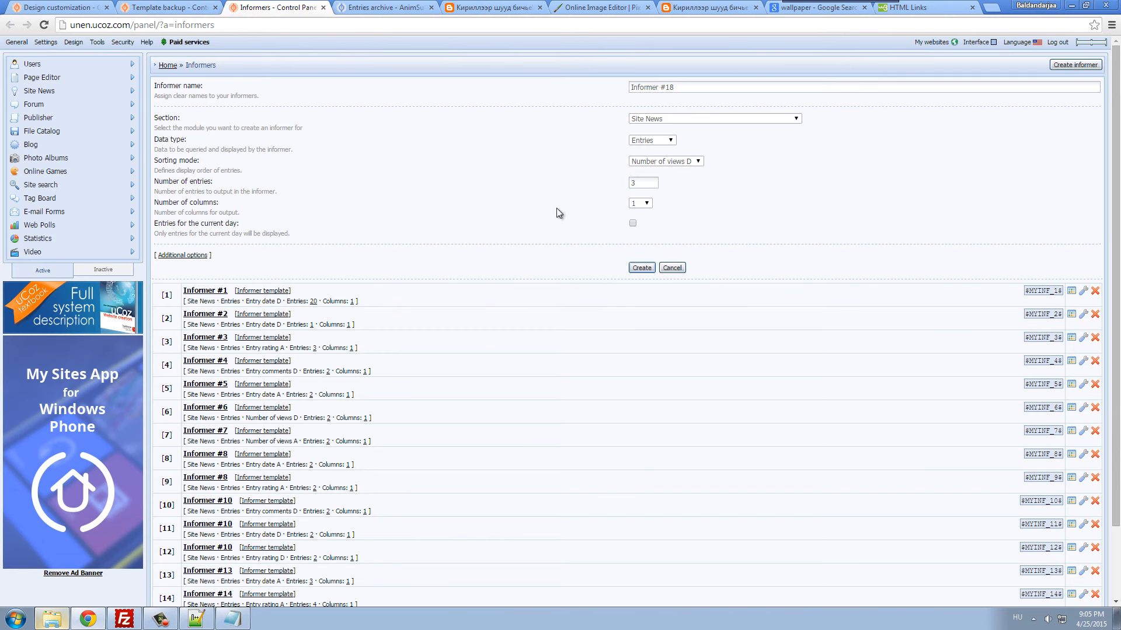
click(642, 268)
- Replace Informer #18's default template code with the full contents of the slide file from the Sleek 10.0 folder
scroll(740, 289, down, 3)
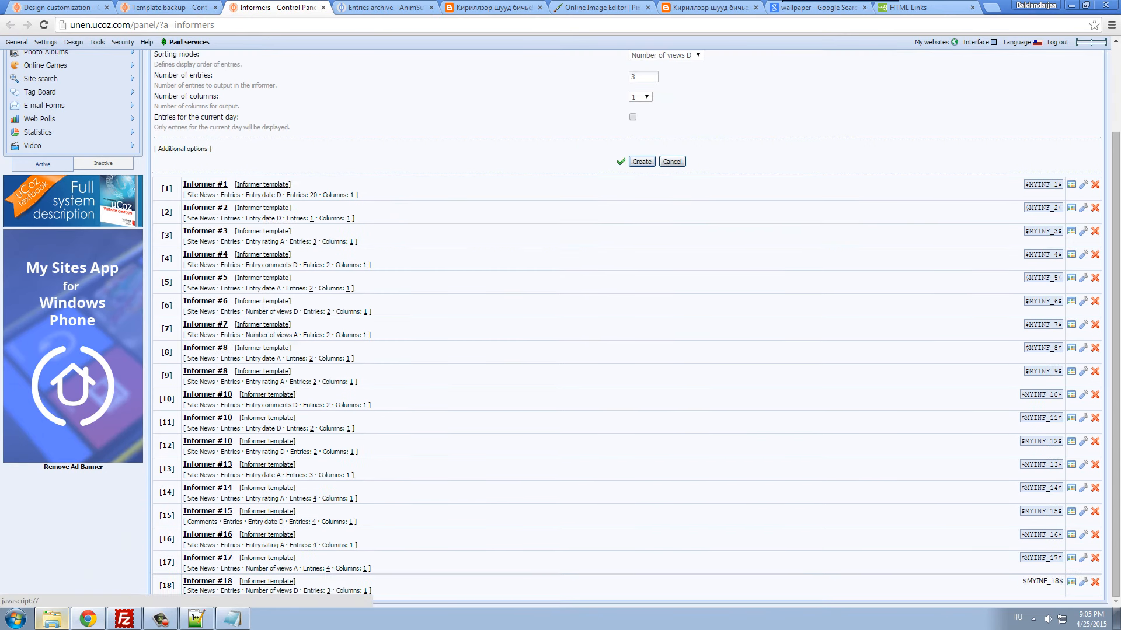
click(1070, 585)
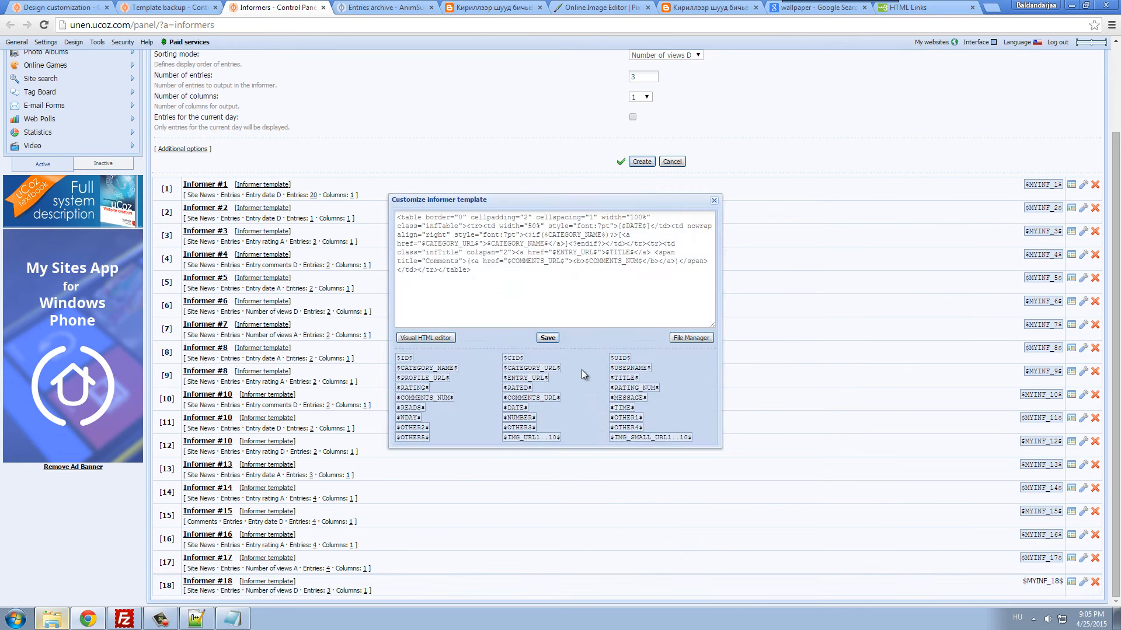
click(52, 619)
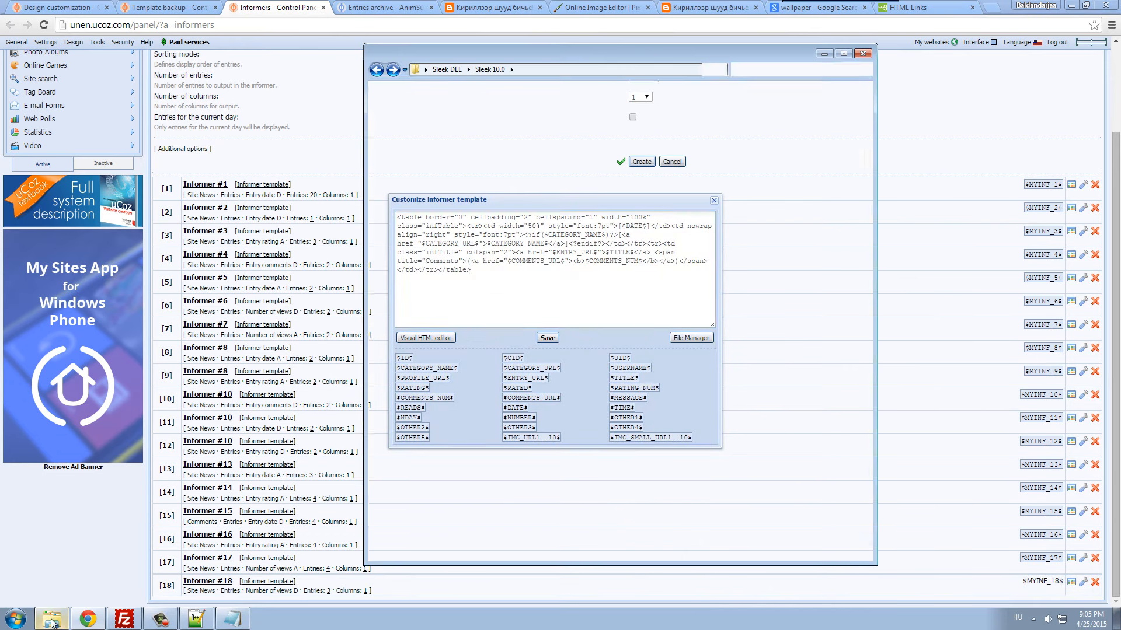
double_click(537, 464)
key(ctrl+a)
key(ctrl+c)
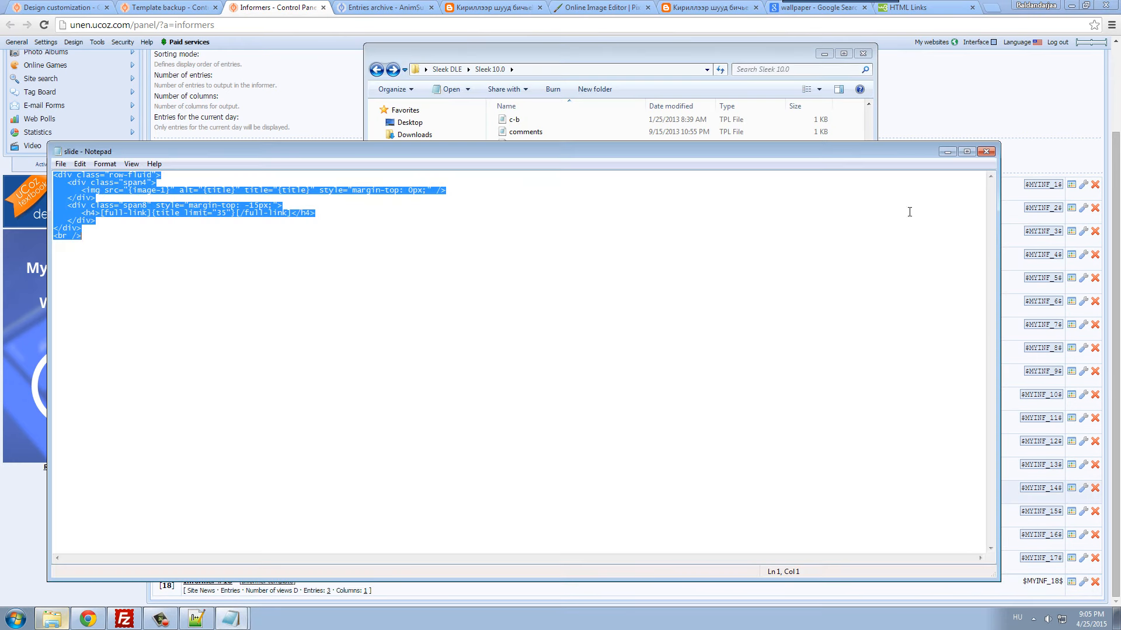
click(986, 152)
click(908, 175)
click(490, 292)
key(ctrl+a)
key(ctrl+v)
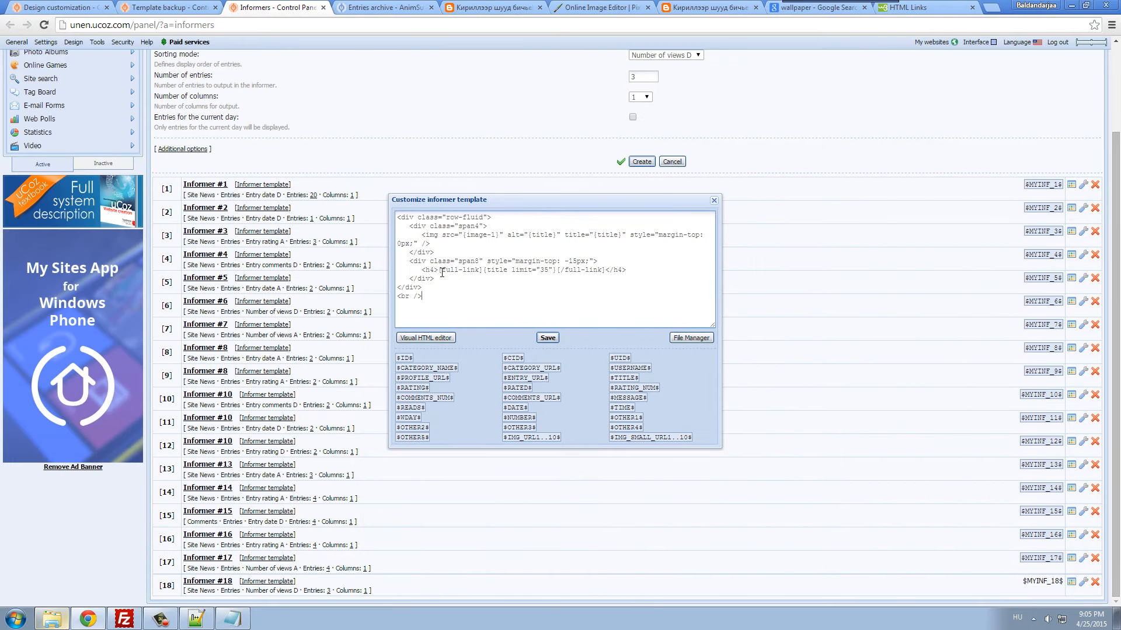
- Replace the full-link and title tags inside the h4 with <a href="$ENTRY_URL$">$TITLE$</a>
drag(477, 273, 607, 268)
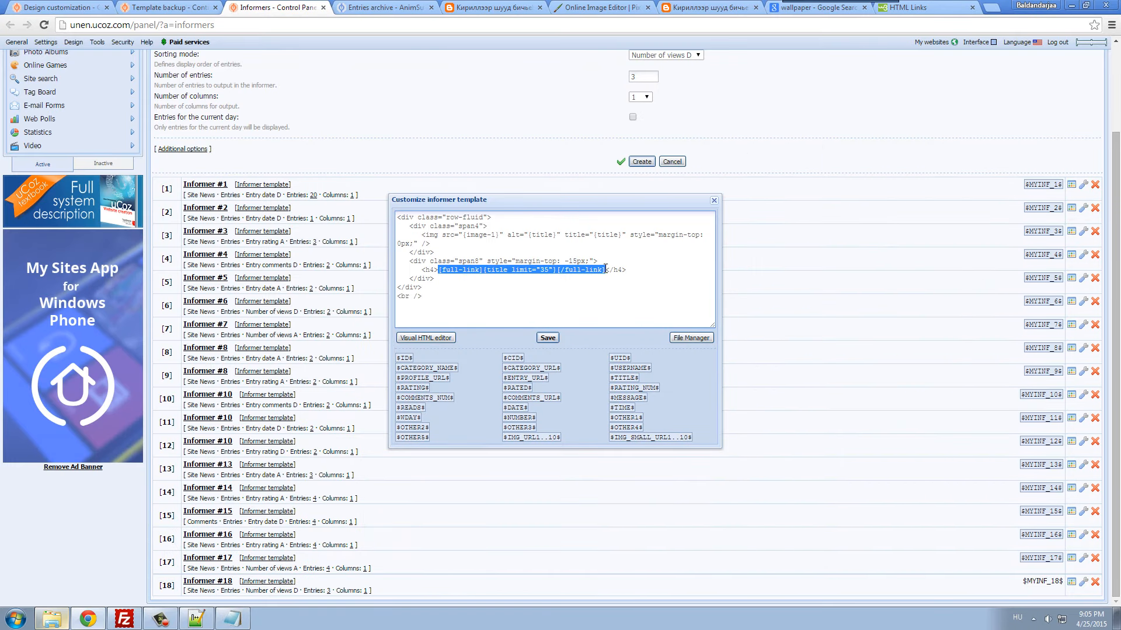
text(a)
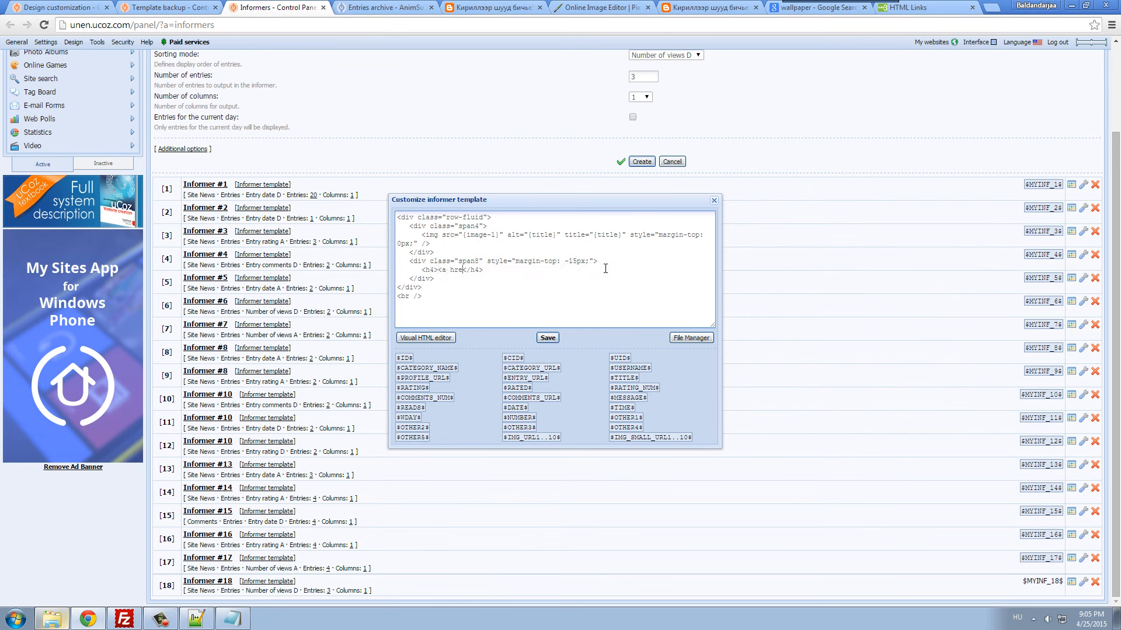
text( href="")
key(Left)
text($$)
text(ENTRY_)
text(URL)
text(/a)
text($$)
text(TITLE)
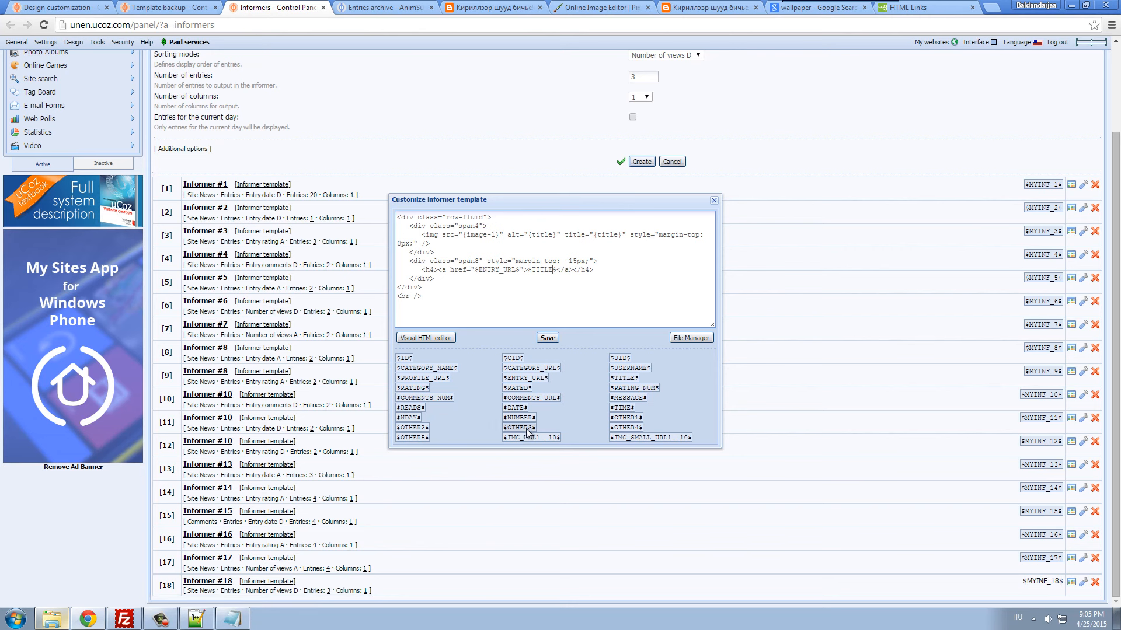
- Replace the {image-1} tag in the image source with $IMG_URL1$
drag(463, 235, 491, 234)
text($IMG_URL1..10$)
key(Delete)
key(Delete)
key(Delete)
key(Delete)
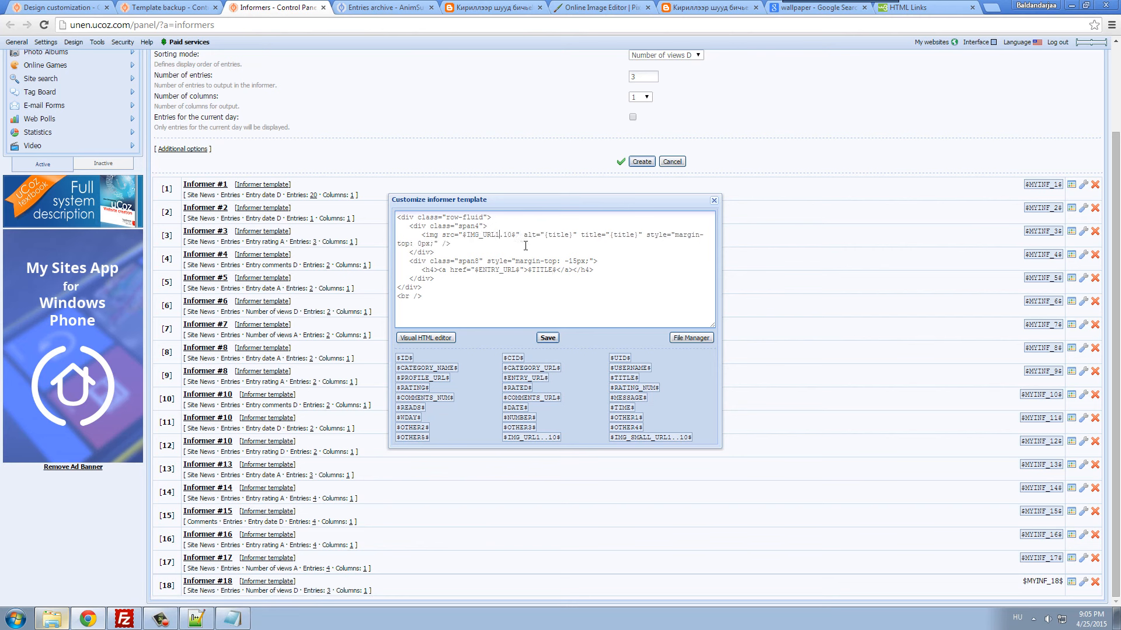
- Replace the {title} tags in the image's alt and title attributes with $TITLE$ and save the informer template
double_click(621, 378)
key(ctrl+c)
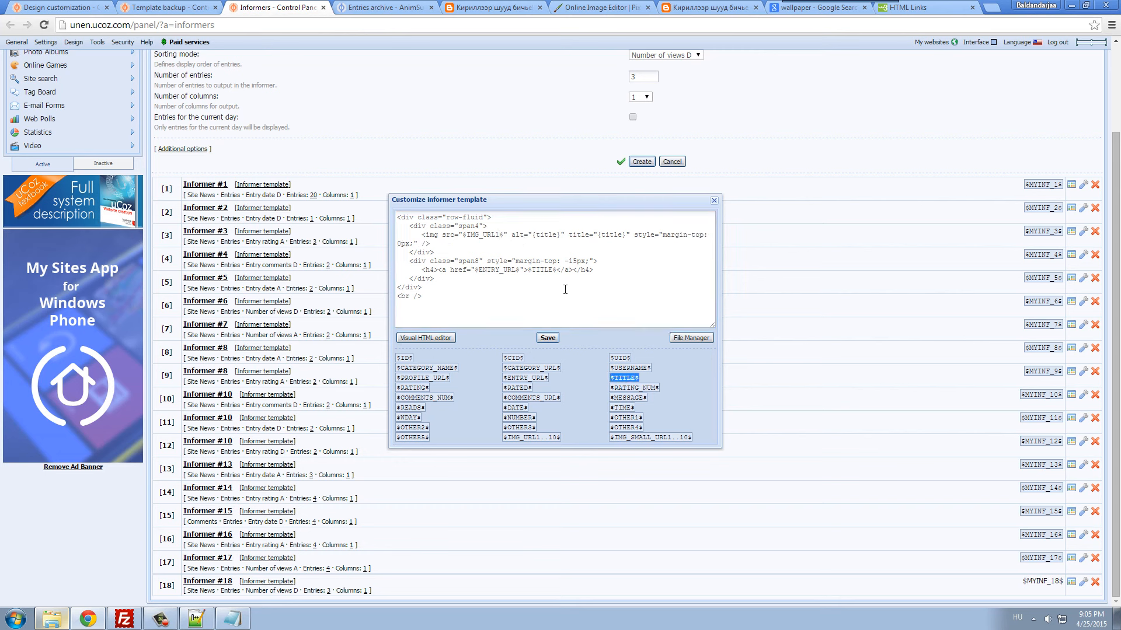
drag(533, 235, 565, 235)
key(ctrl+v)
drag(598, 235, 623, 235)
key(ctrl+v)
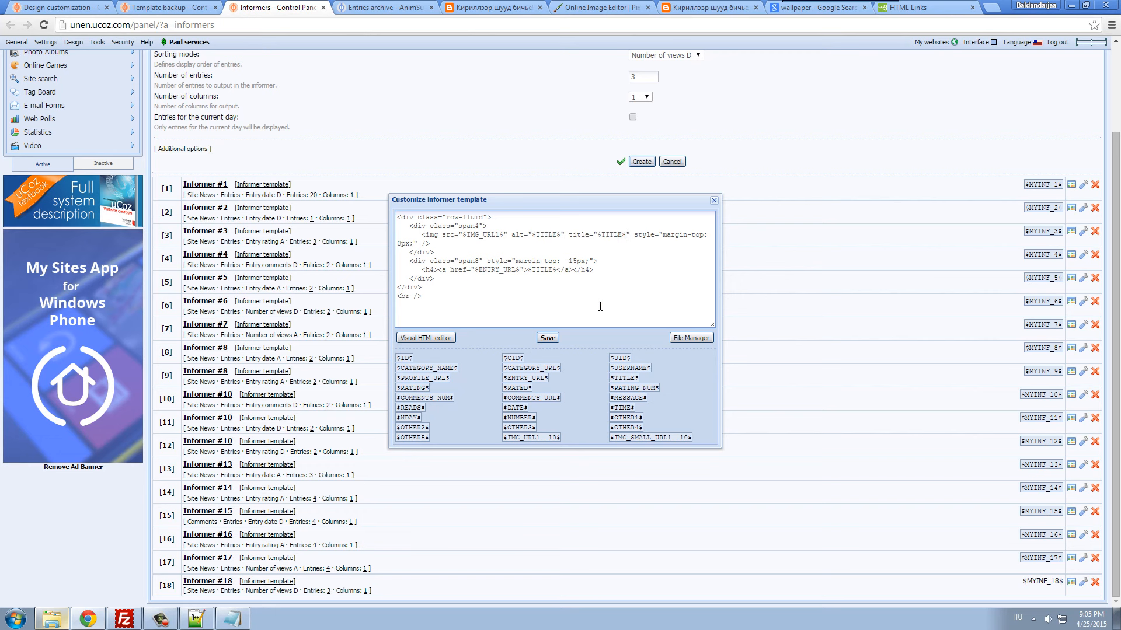
click(549, 339)
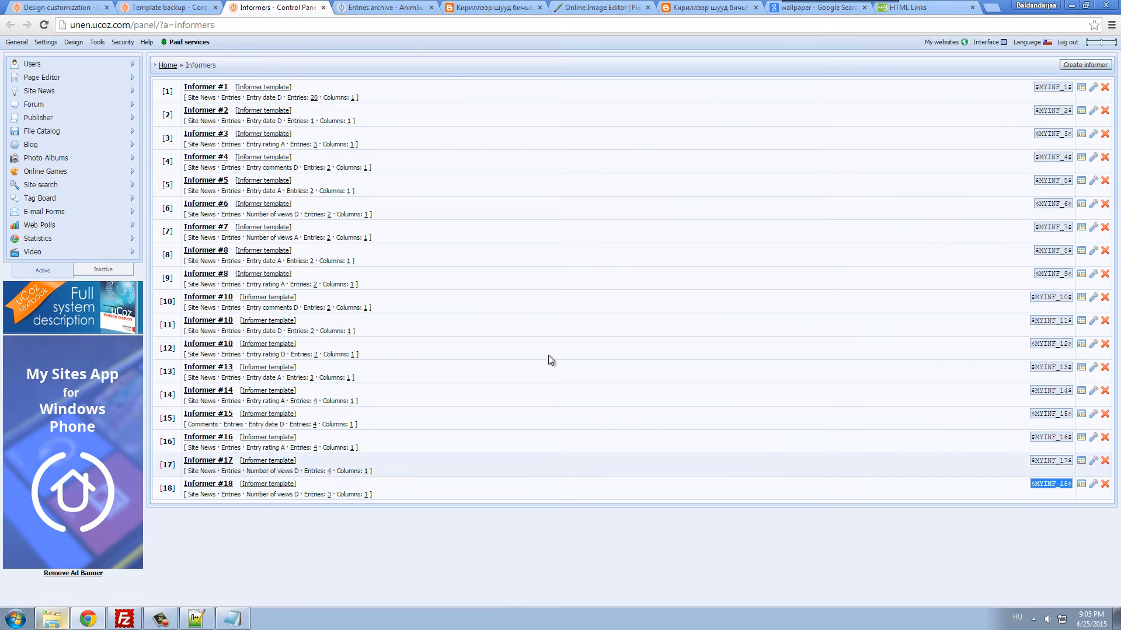
- Replace the custom tag under the Случайные footer heading with $MYINF_18$ and save the template
click(55, 7)
drag(455, 263, 184, 259)
text($MYINF_18$)
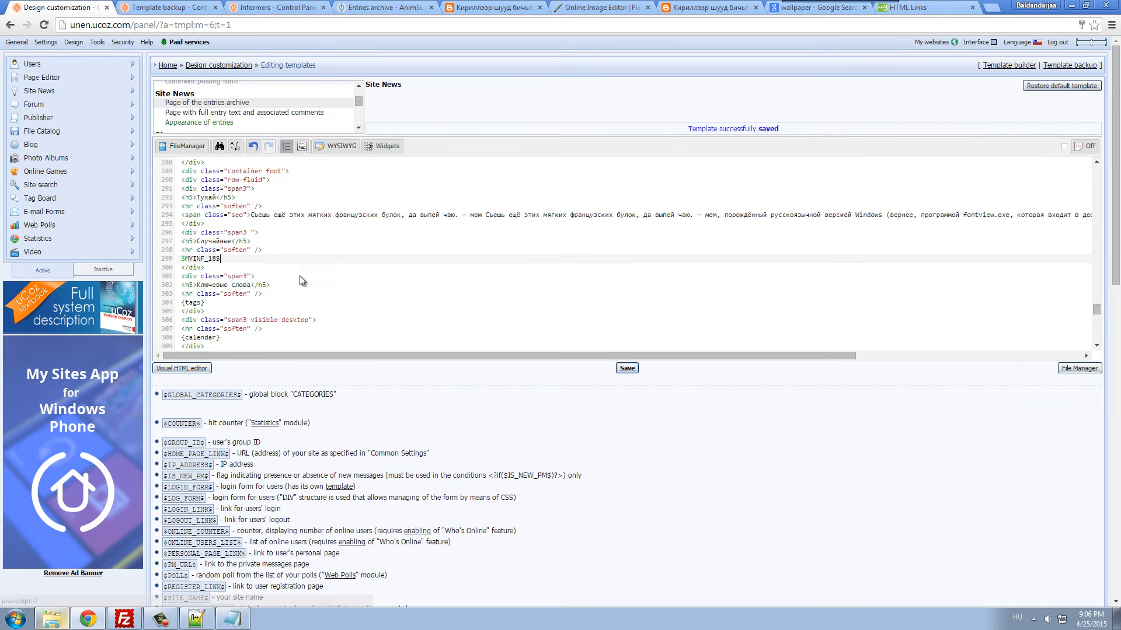
click(627, 367)
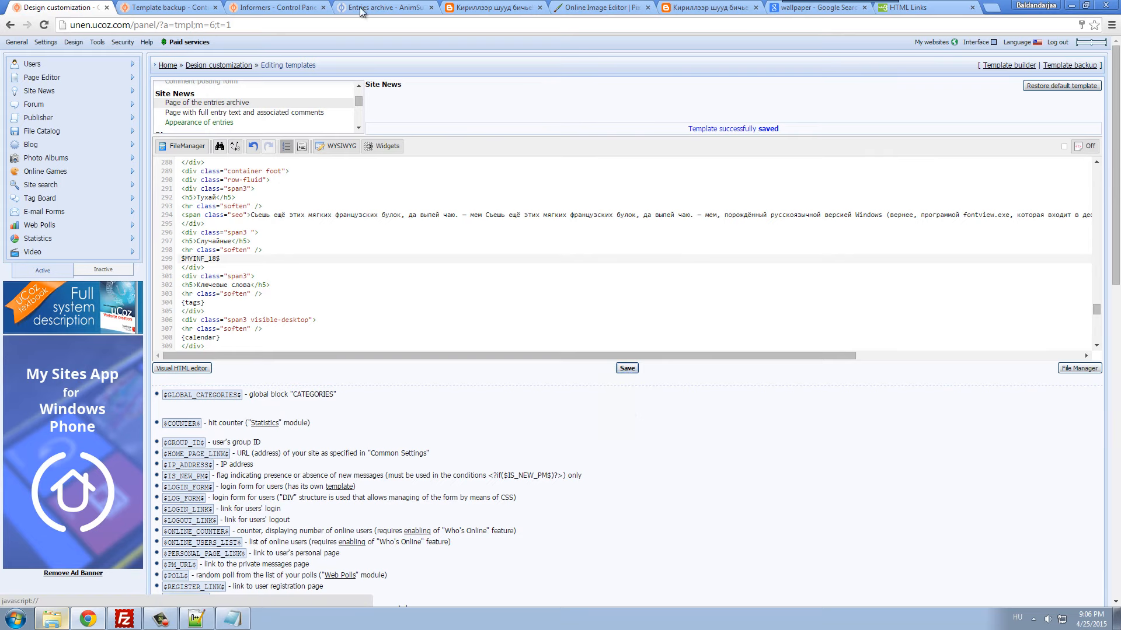
- Reload the site and check the Случайные footer column against the informer list
click(364, 8)
key(F5)
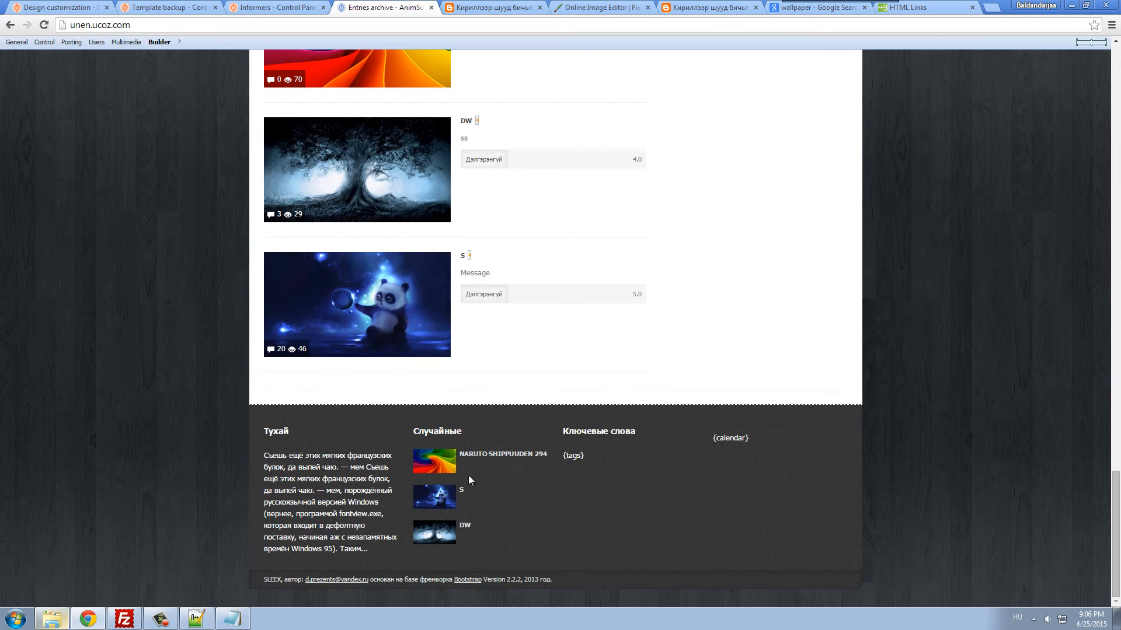
click(417, 432)
drag(418, 432, 470, 434)
click(417, 432)
click(466, 434)
click(268, 11)
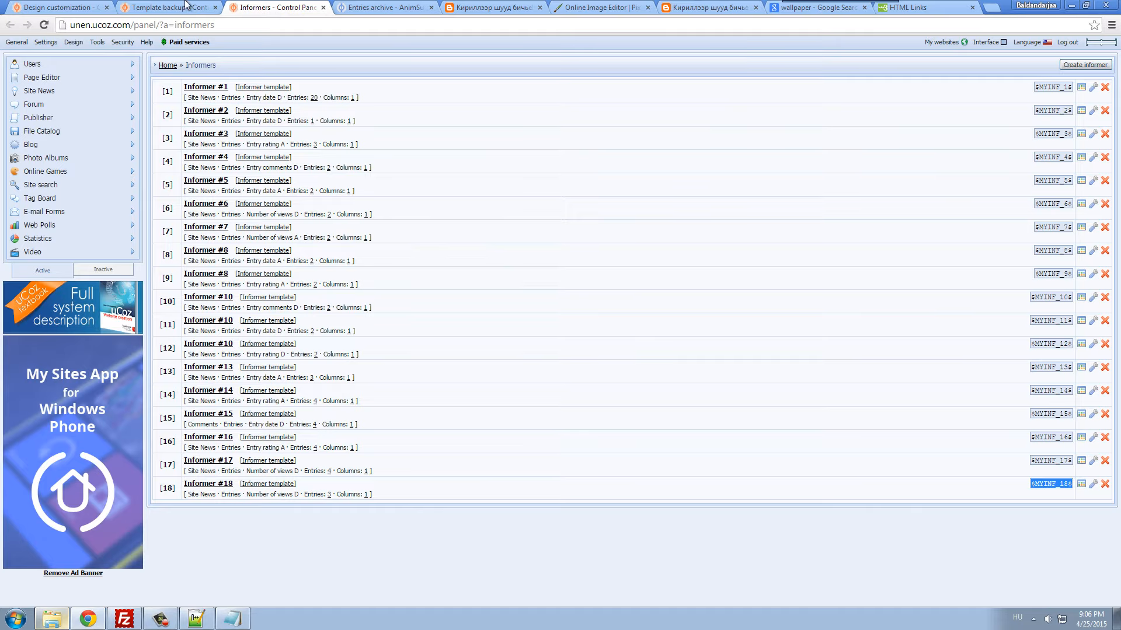
click(349, 7)
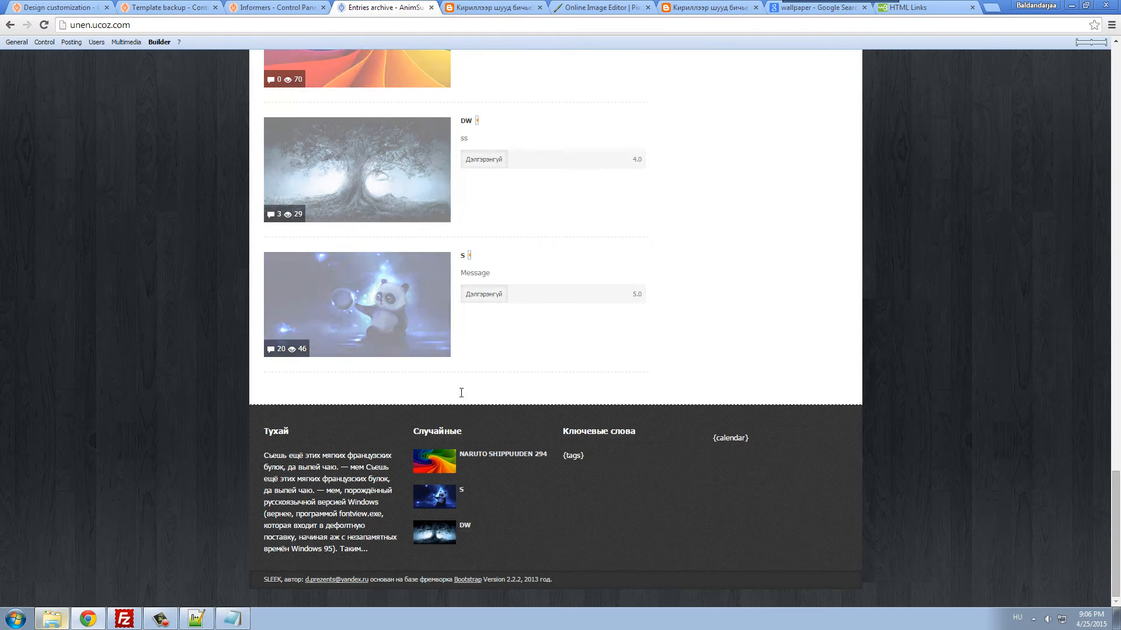
click(233, 6)
click(211, 5)
click(272, 7)
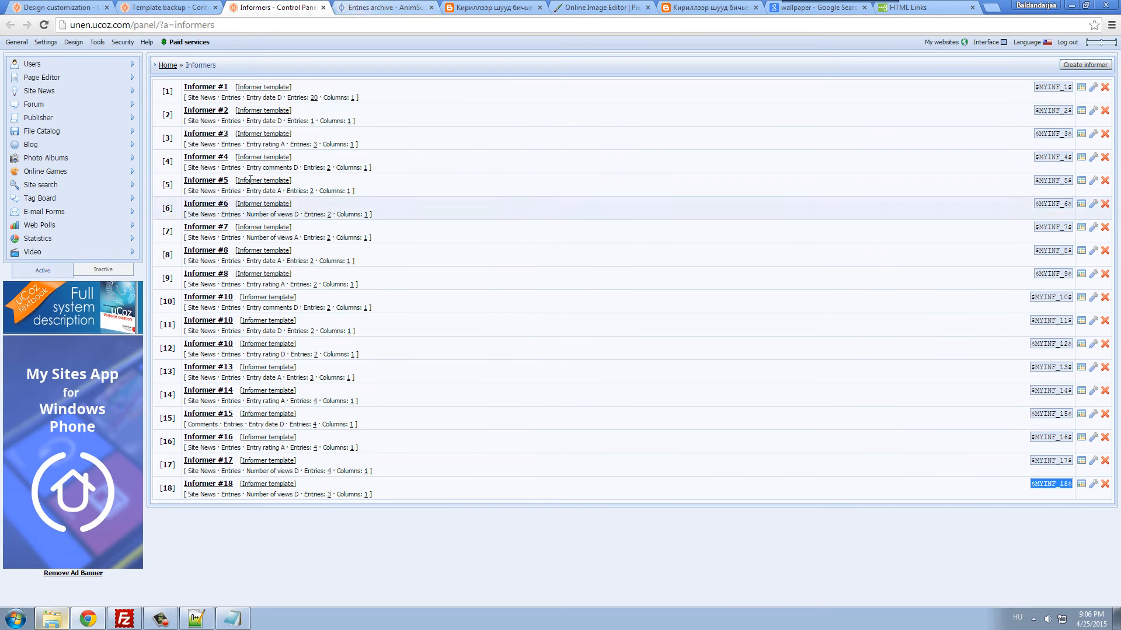
click(56, 7)
click(274, 7)
click(356, 7)
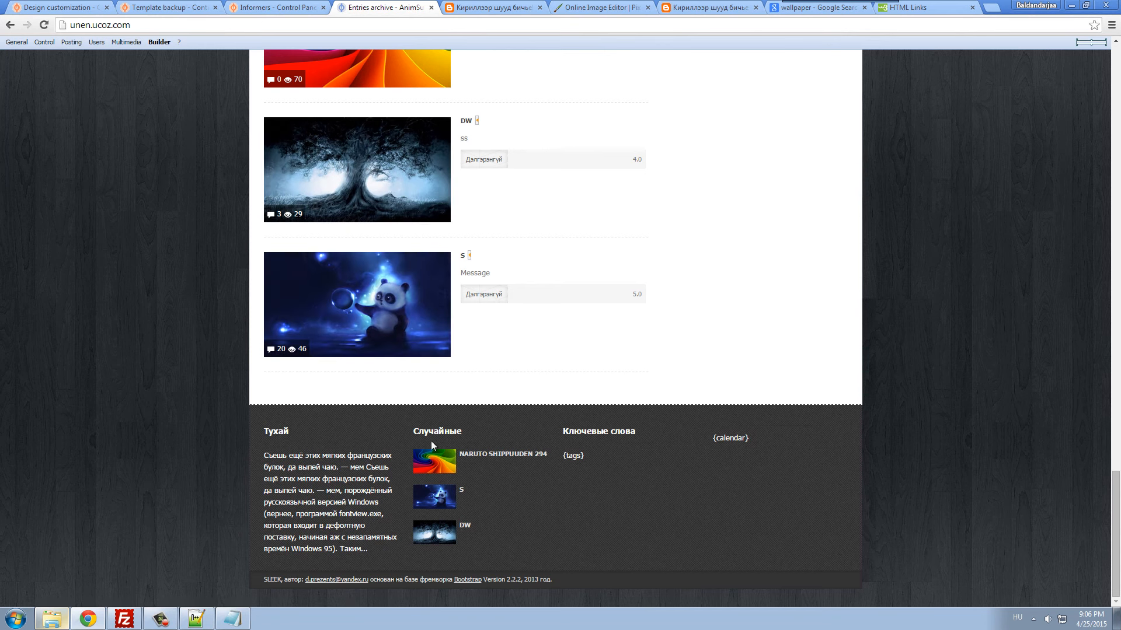
- Replace the Случайные footer heading with Сайн мэдээ, copied from the Cyrillic typing page, and save the entries archive template
drag(472, 435, 411, 433)
key(ctrl+Tab)
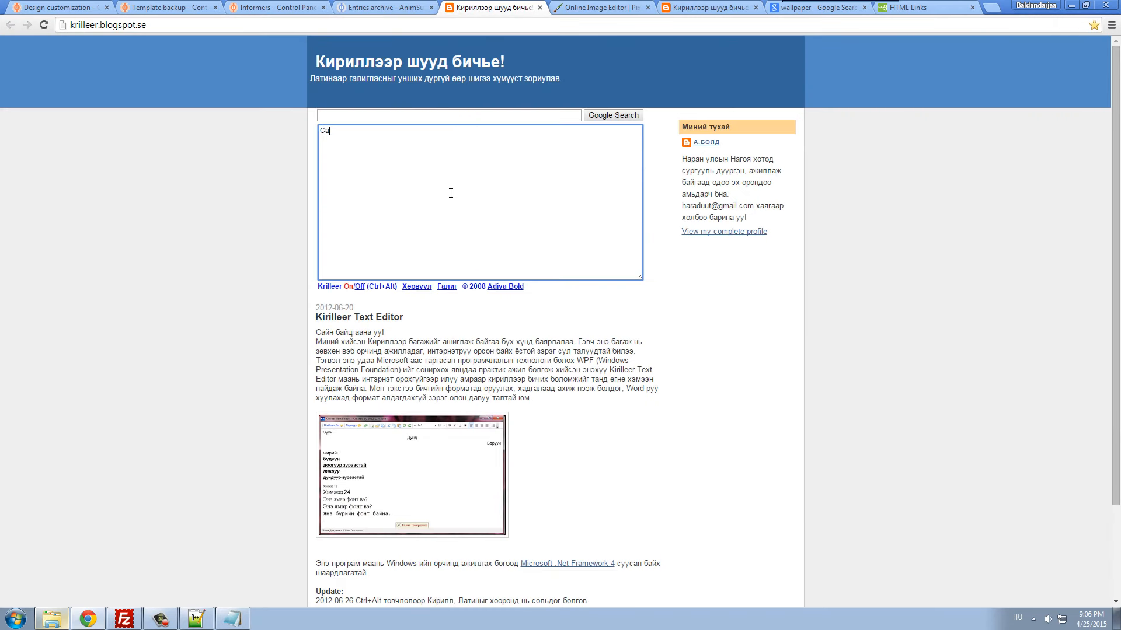
key(ctrl+a)
key(ctrl+c)
click(70, 7)
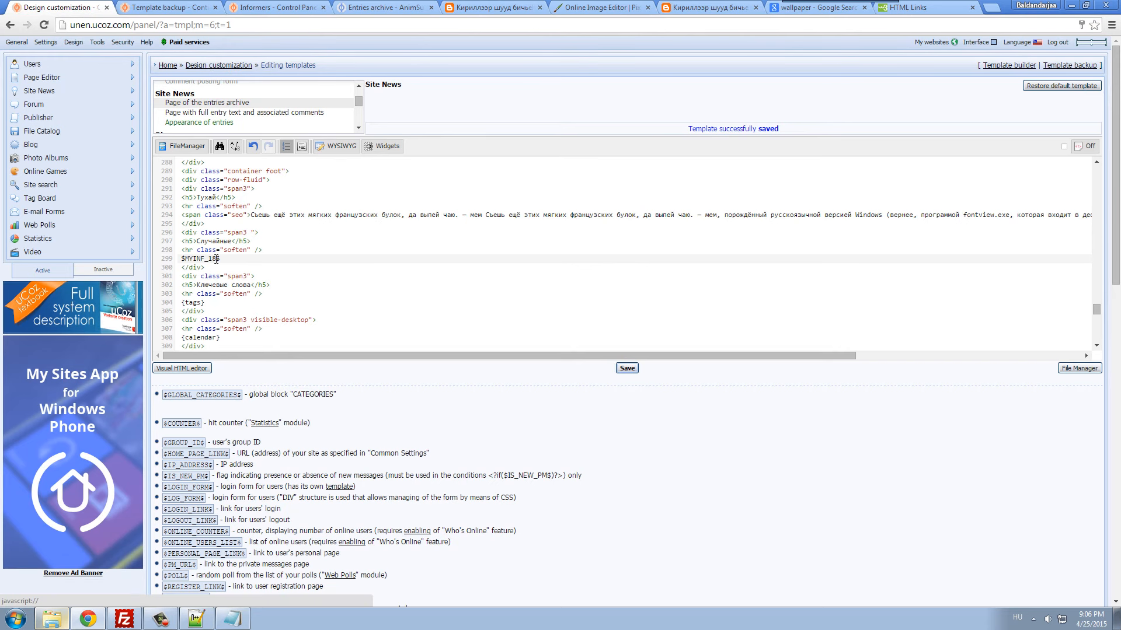
click(205, 241)
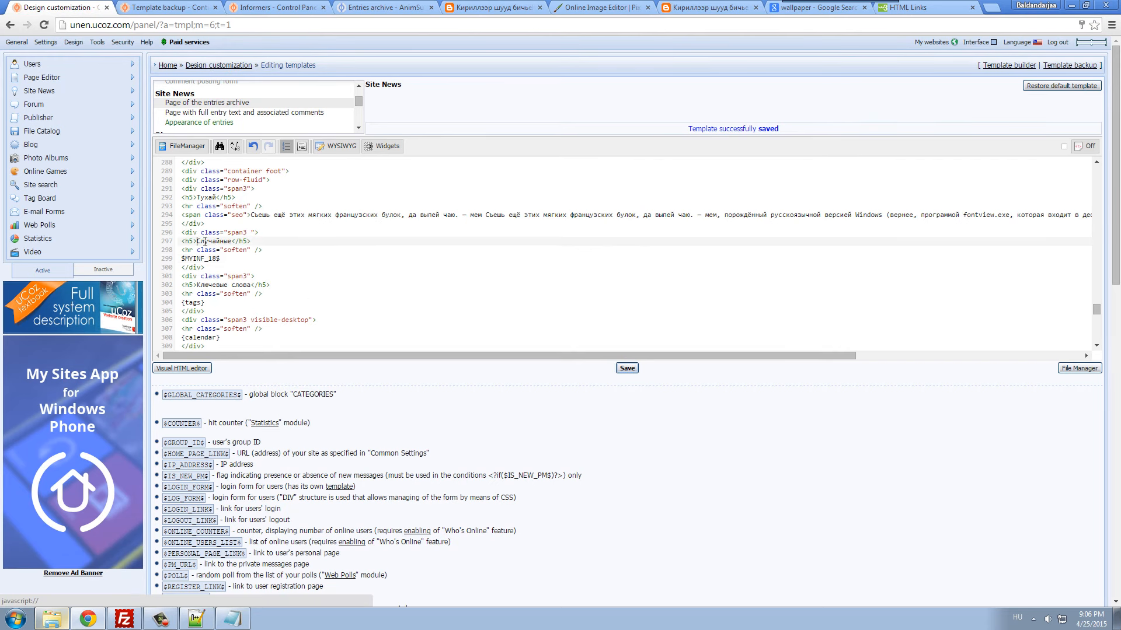
key(ctrl+v)
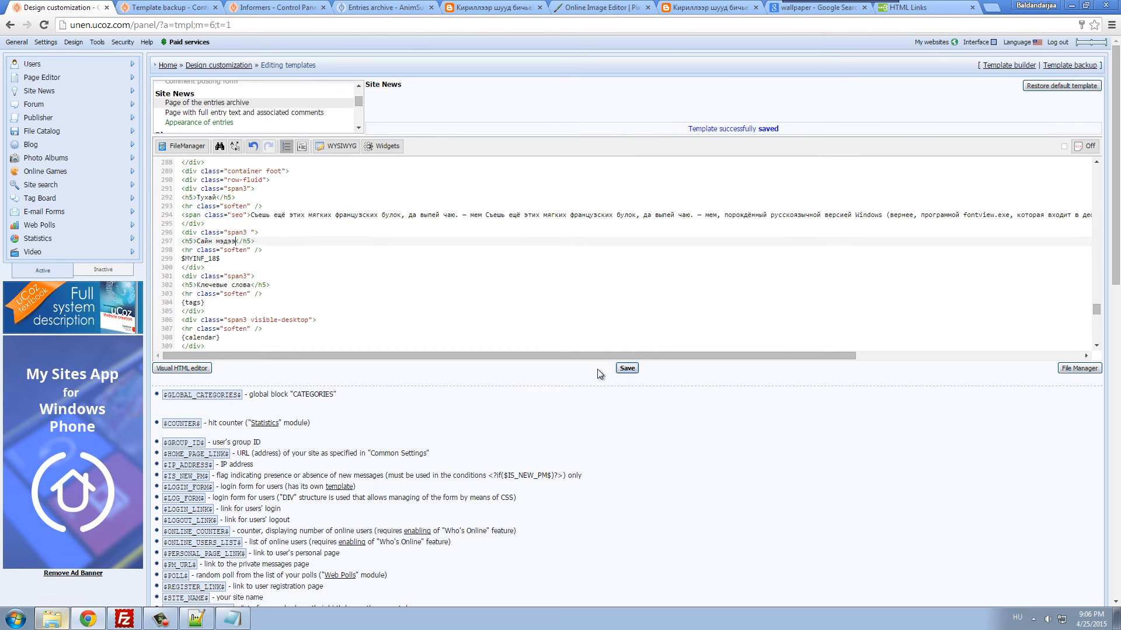
click(627, 369)
- Check the translated heading on the site and inspect the remaining Ключевые слова and {calendar} footer columns
click(251, 8)
click(202, 7)
key(ctrl+Tab)
key(ctrl+Tab)
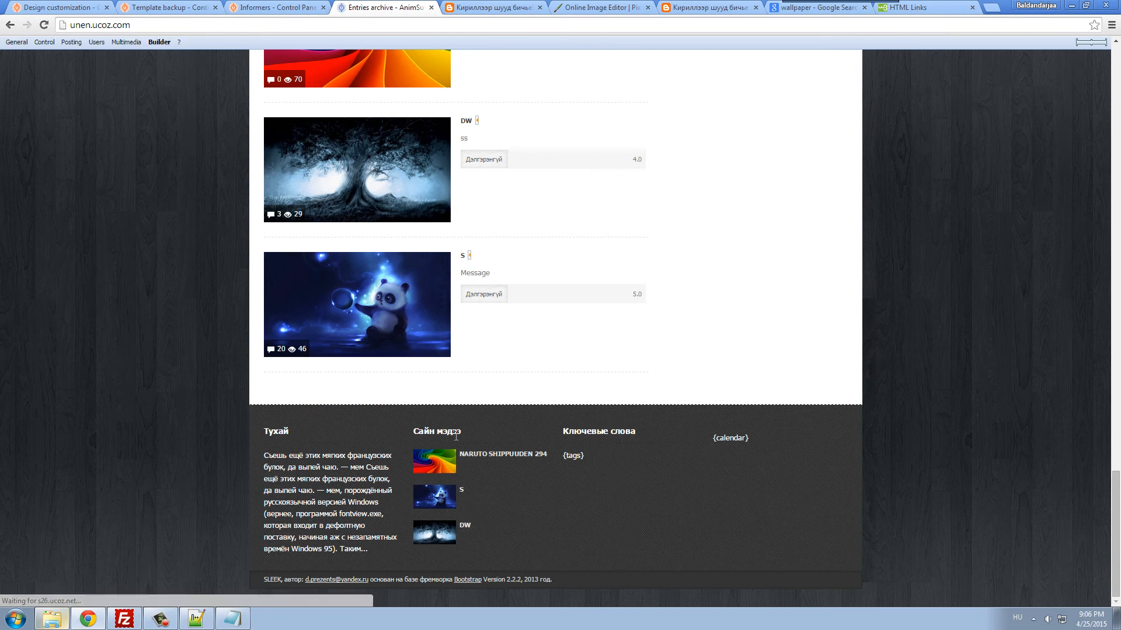
drag(562, 431, 640, 432)
drag(719, 438, 764, 442)
click(764, 442)
- Replace the {calendar} tag in the footer with the $CALENDAR$ code from the variable list and save the template
click(71, 4)
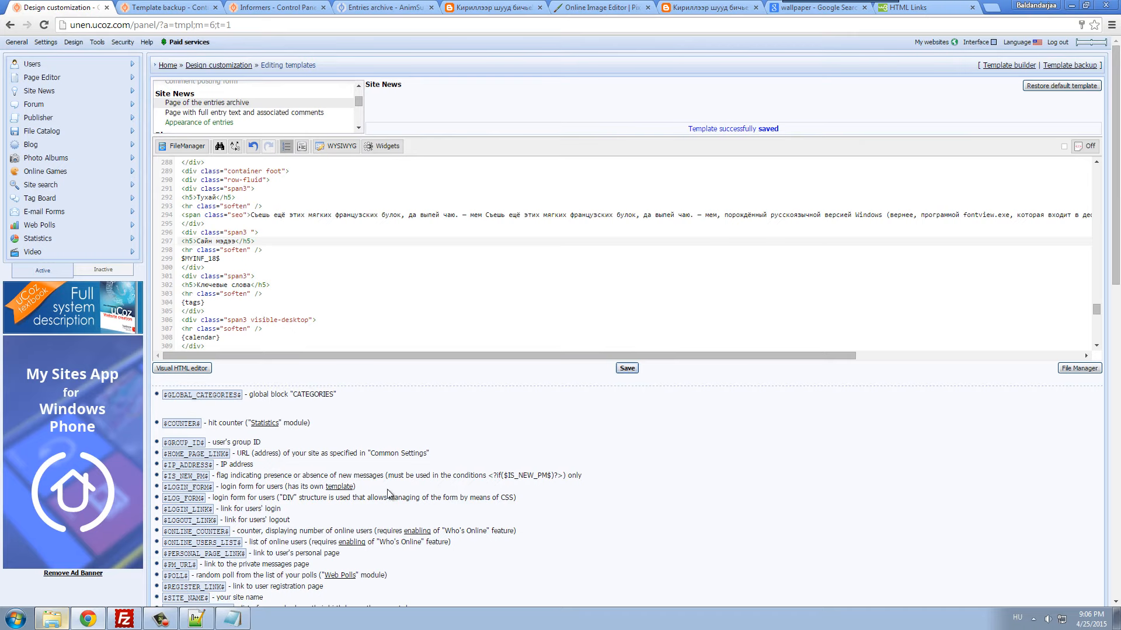
scroll(310, 485, down, 5)
scroll(309, 485, down, 3)
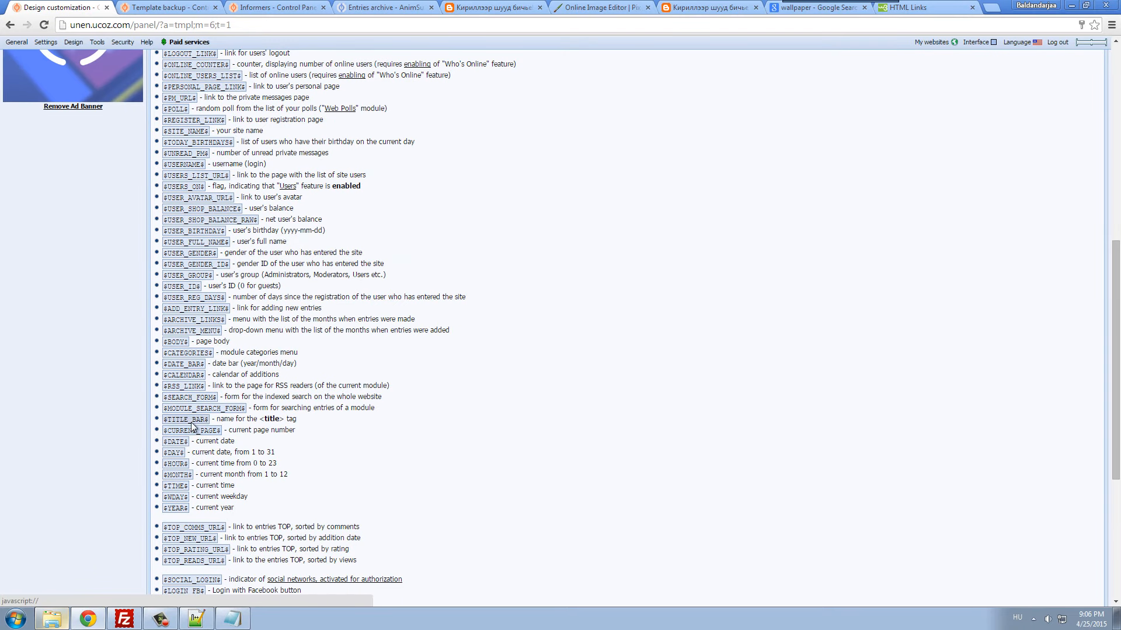
click(196, 374)
key(ctrl+c)
scroll(289, 386, up, 6)
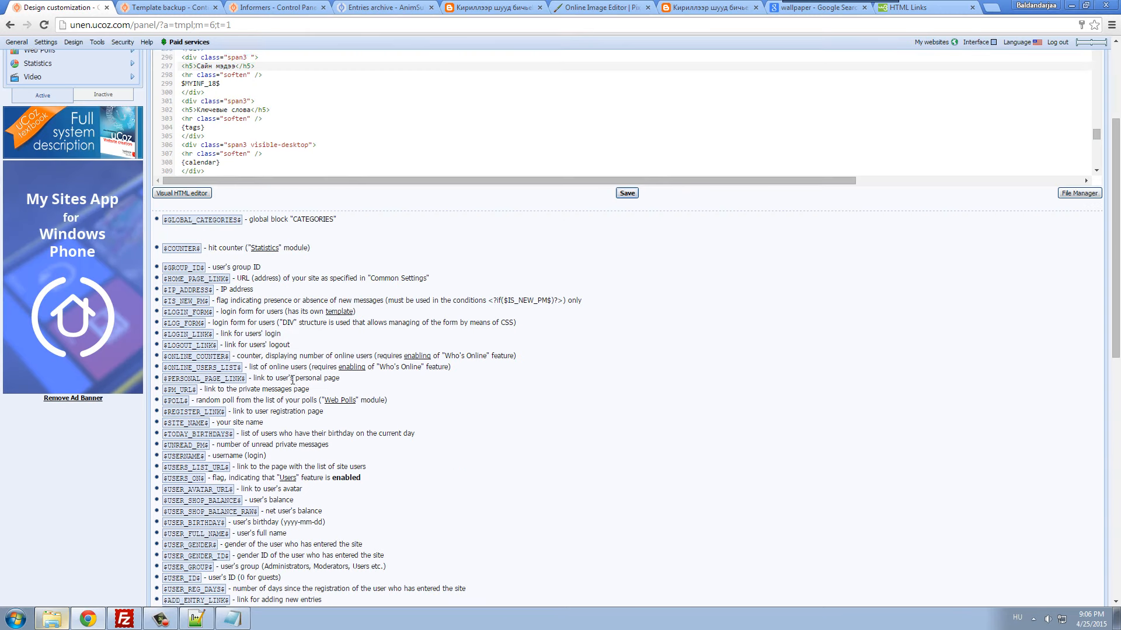
drag(221, 221, 188, 221)
key(ctrl+v)
click(626, 251)
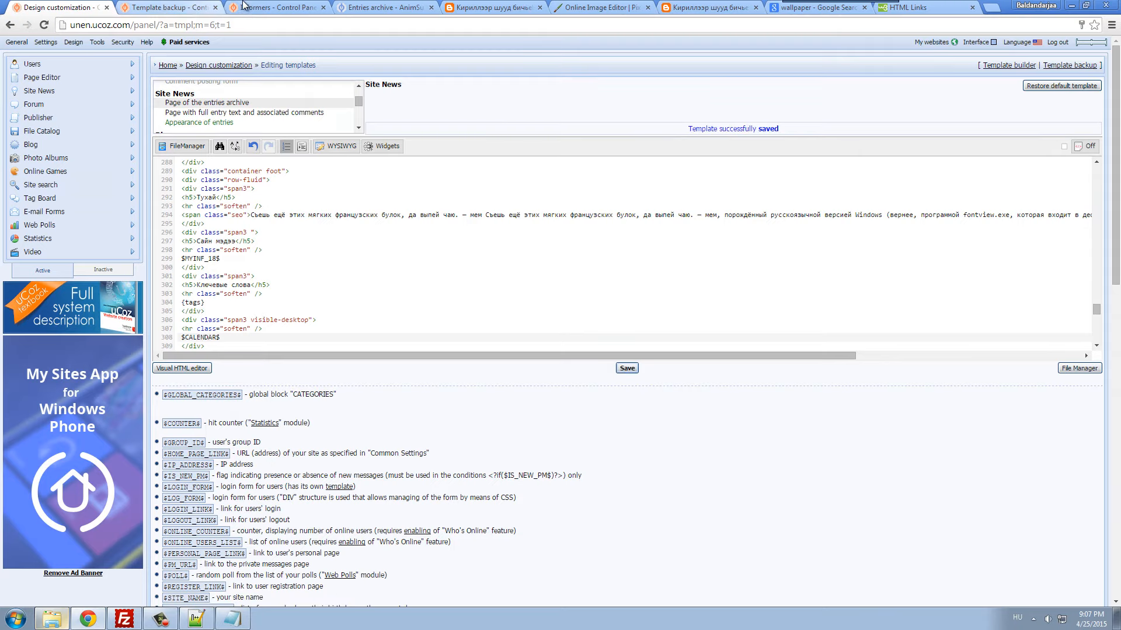
- Reload the site and check the calendar column in the footer
click(169, 8)
click(356, 7)
key(F5)
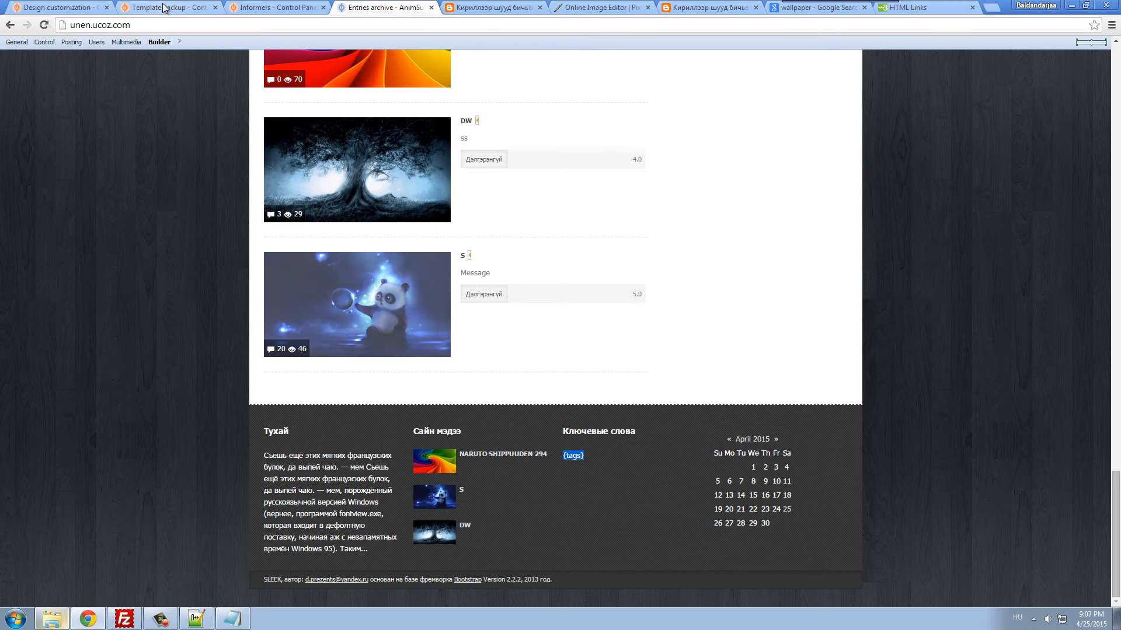
- Look through the variable list of the entries archive template for a code that outputs tags
key(ctrl+shift+Tab)
key(ctrl+shift+Tab)
key(ctrl+shift+Tab)
scroll(410, 492, down, 8)
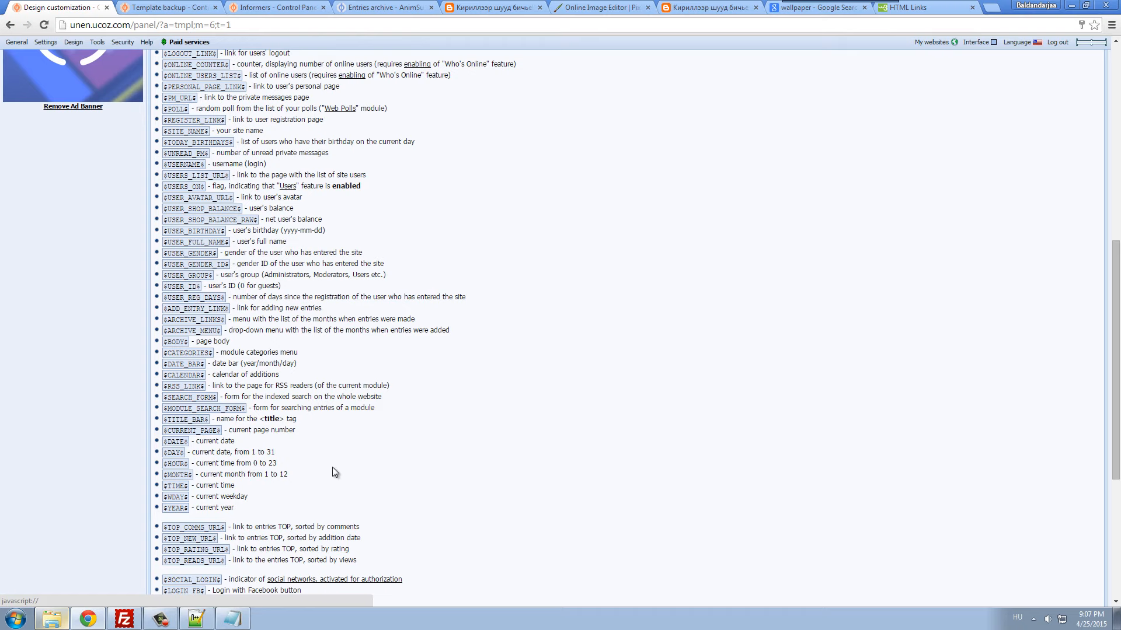
scroll(334, 469, down, 3)
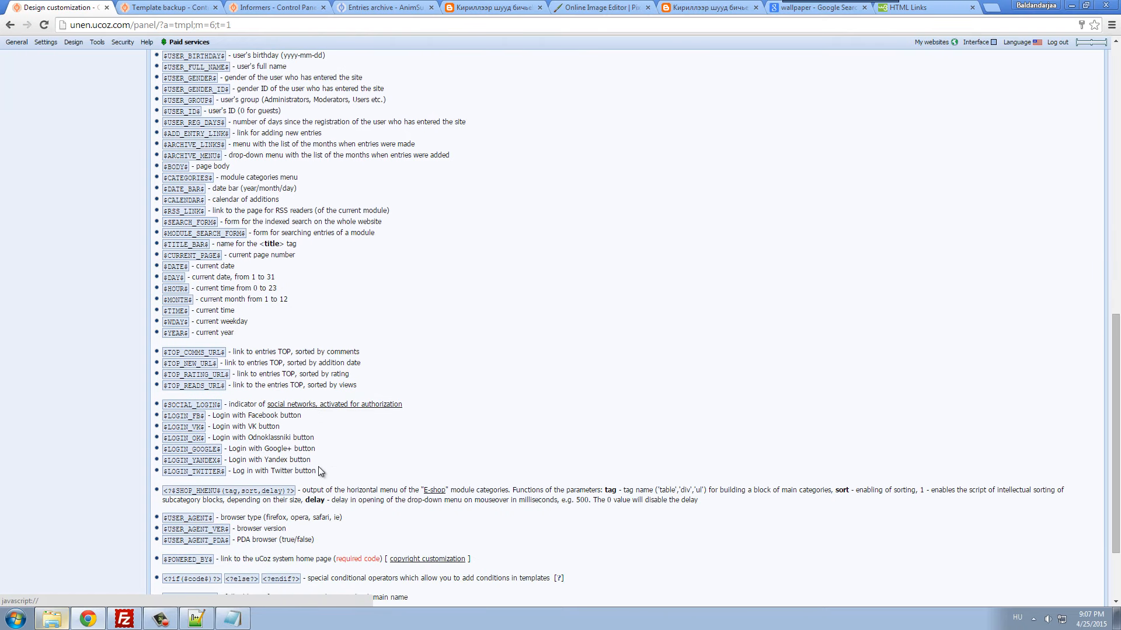
scroll(318, 467, up, 7)
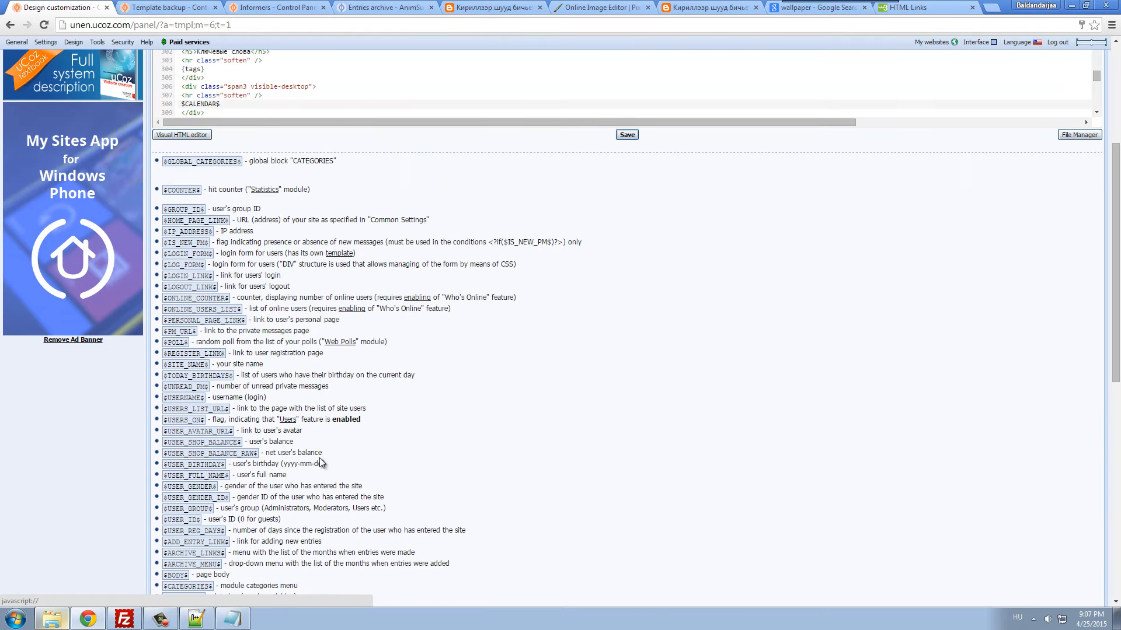
scroll(321, 462, up, 4)
- Search the other Site News templates' variable lists for a tags code and copy $TAGS$ from the full entry page template
middle_click(278, 114)
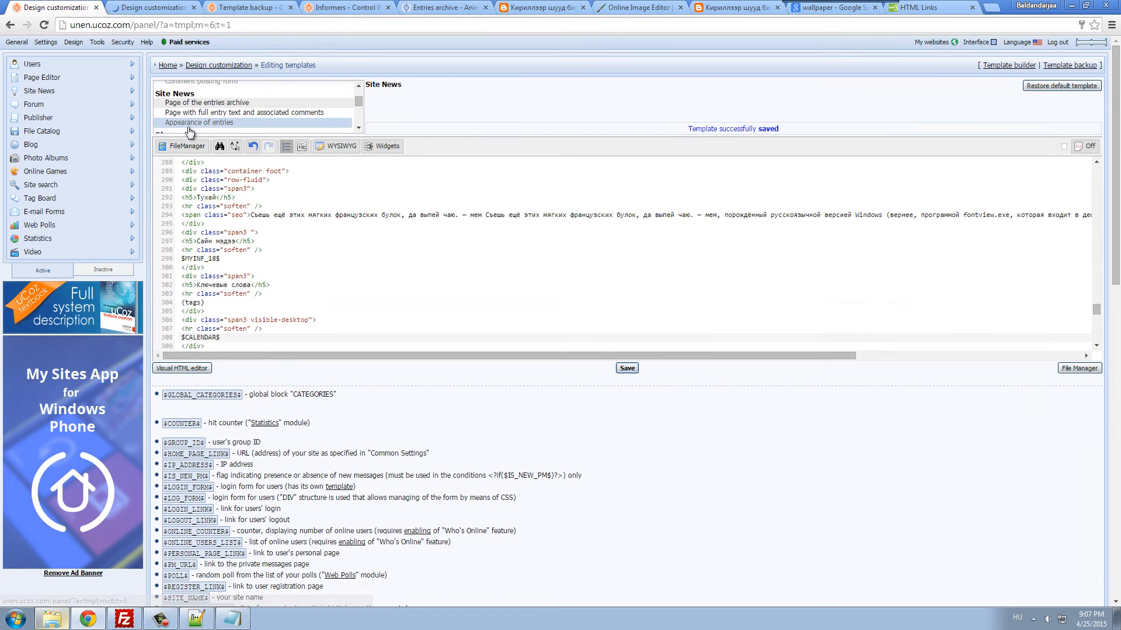
middle_click(188, 126)
click(224, 9)
scroll(379, 453, down, 4)
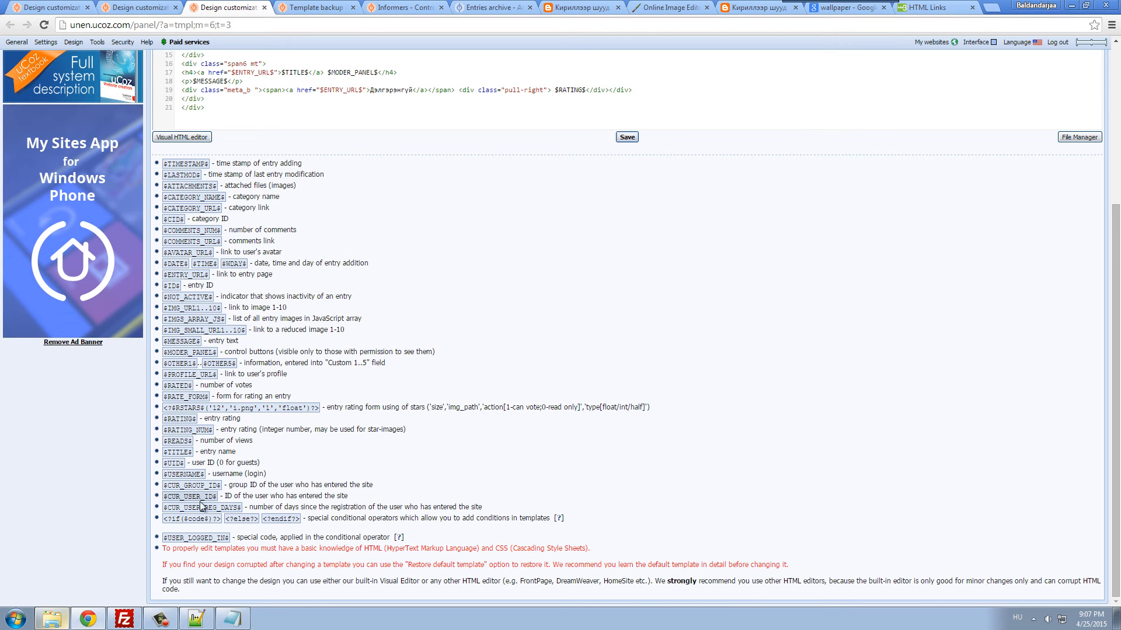
click(263, 9)
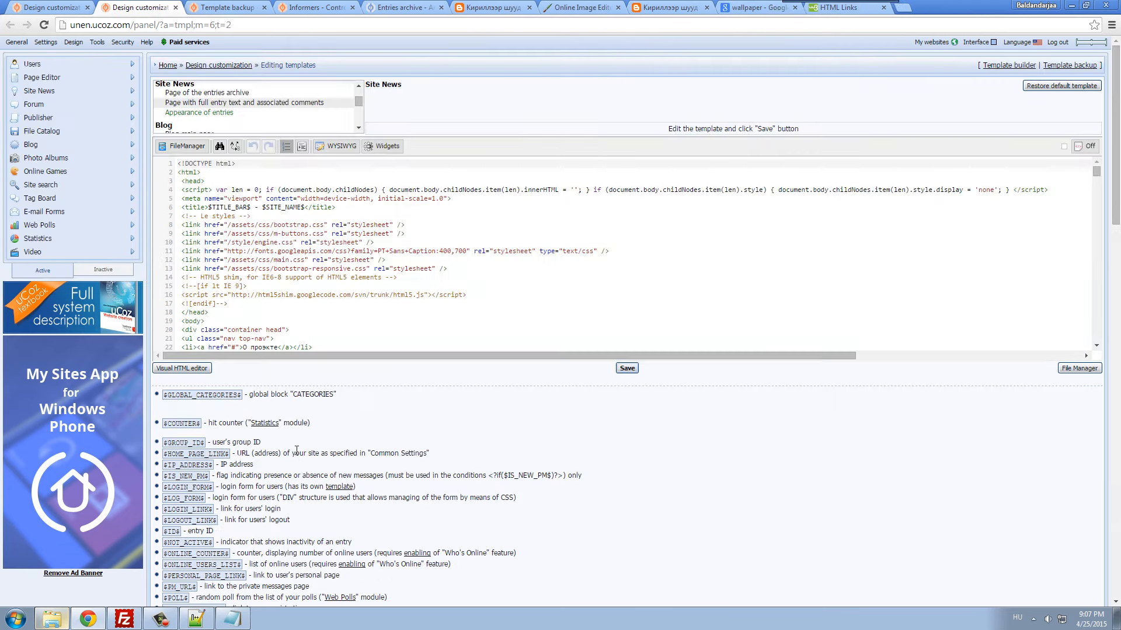
scroll(296, 451, down, 10)
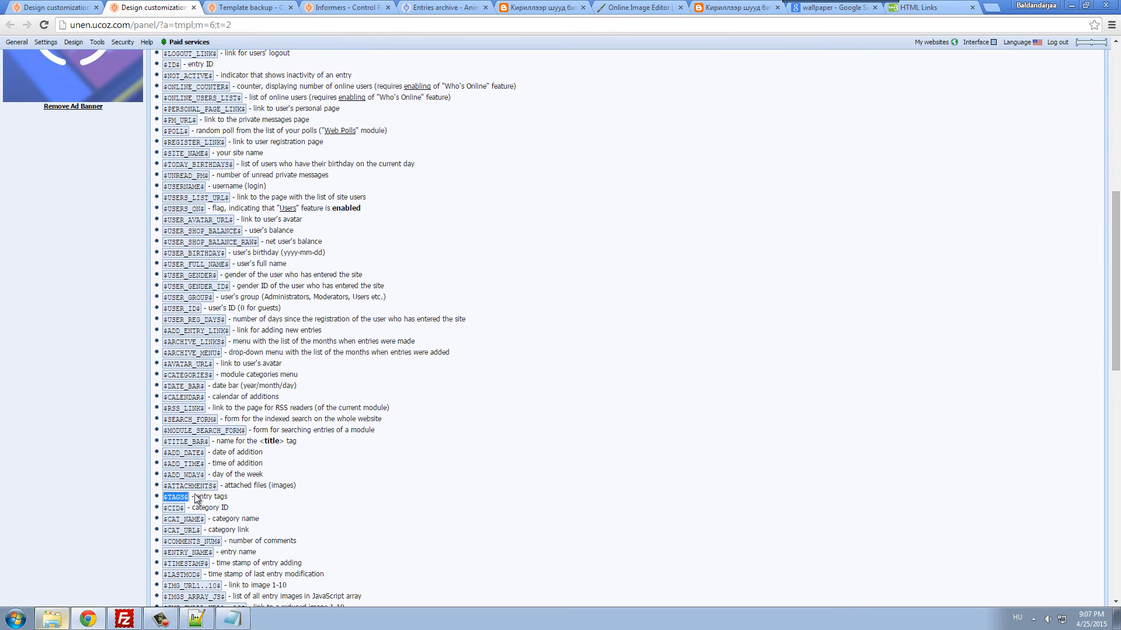
- Replace {tags} under the Ключевые слова footer heading with $TAGS$, save the template and view the site
click(89, 5)
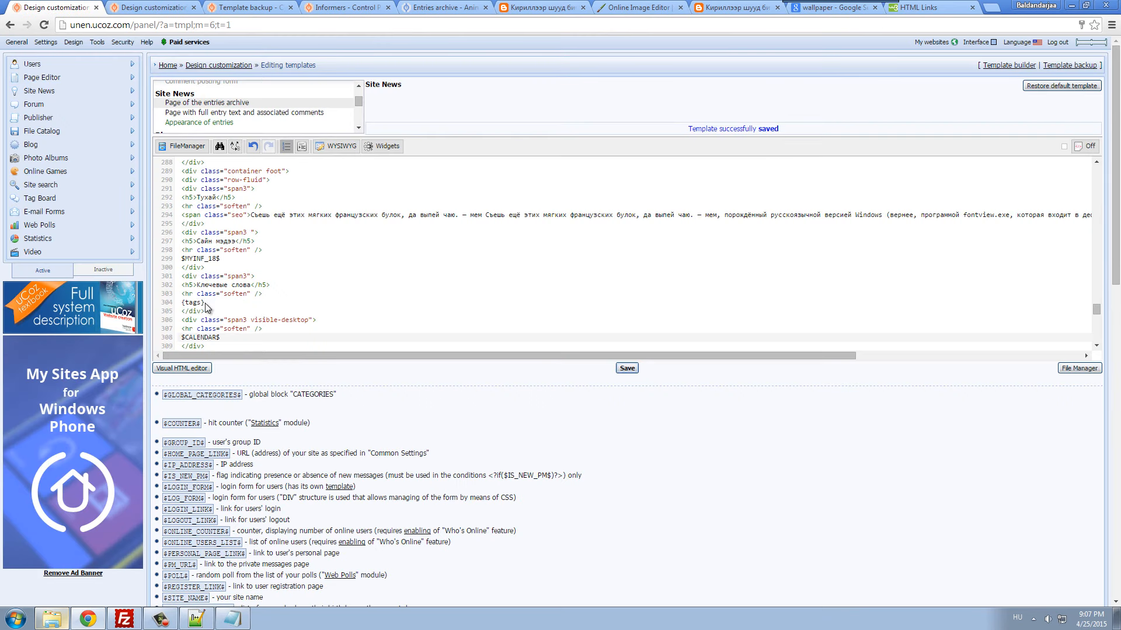
drag(205, 303, 185, 303)
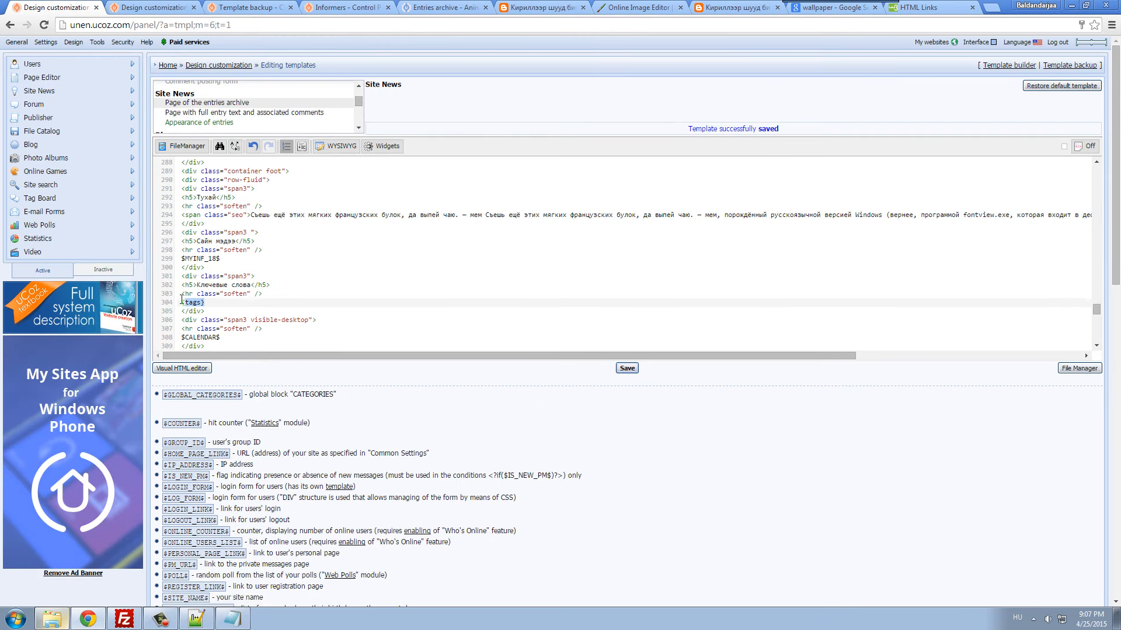
text($TAGS$)
click(627, 368)
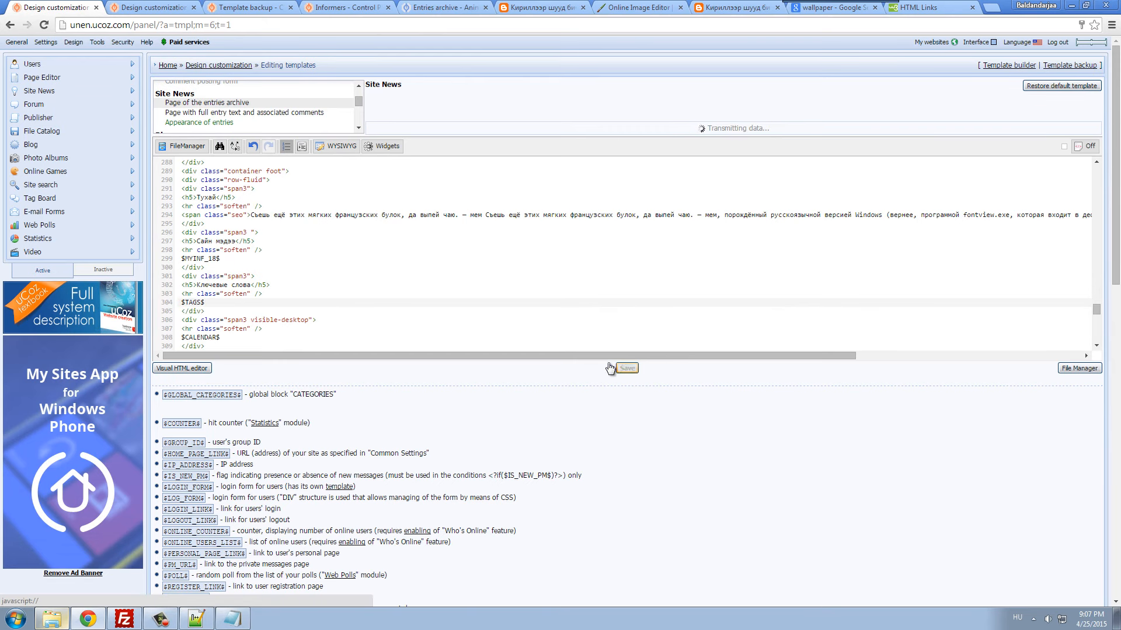
click(438, 7)
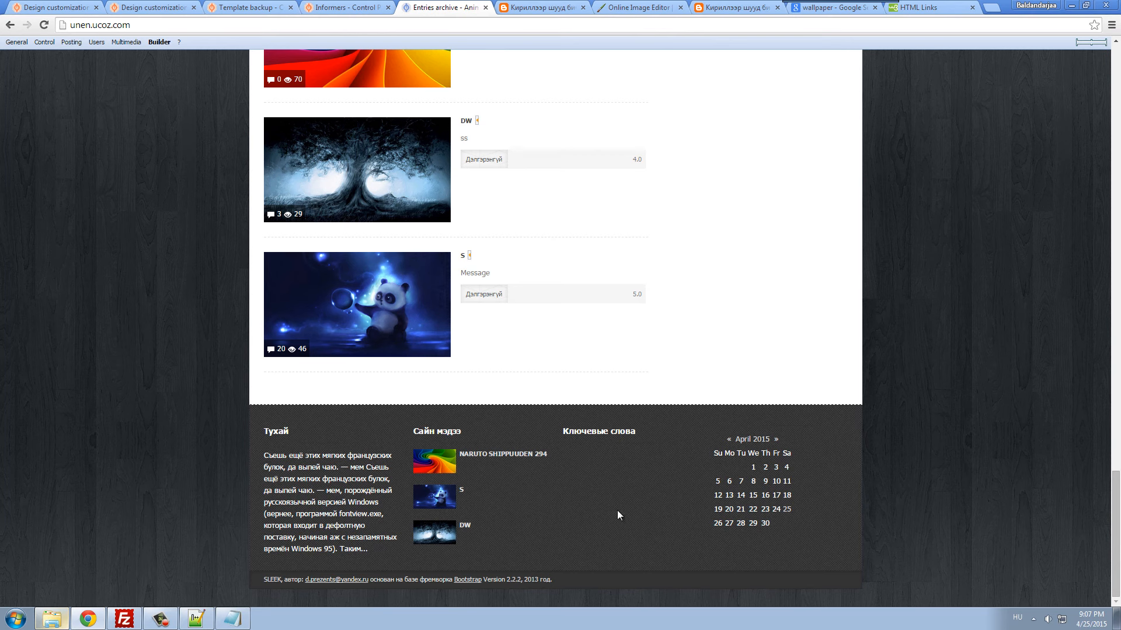
- Add the tag "minii horsh chotgor" to the news entry S and save it
click(477, 258)
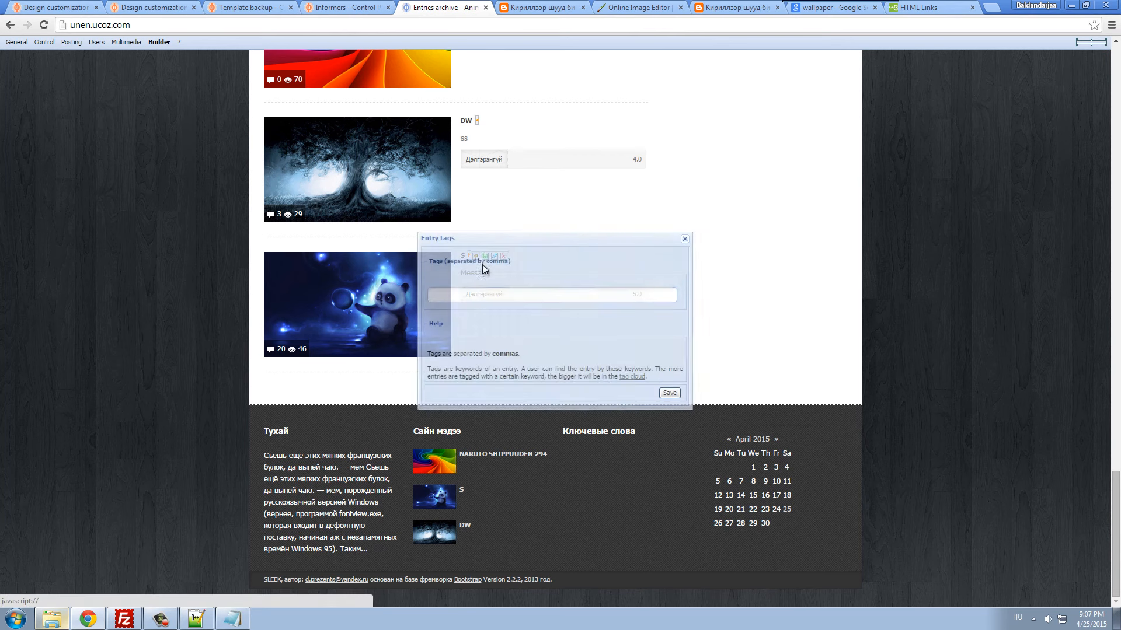
text(minii)
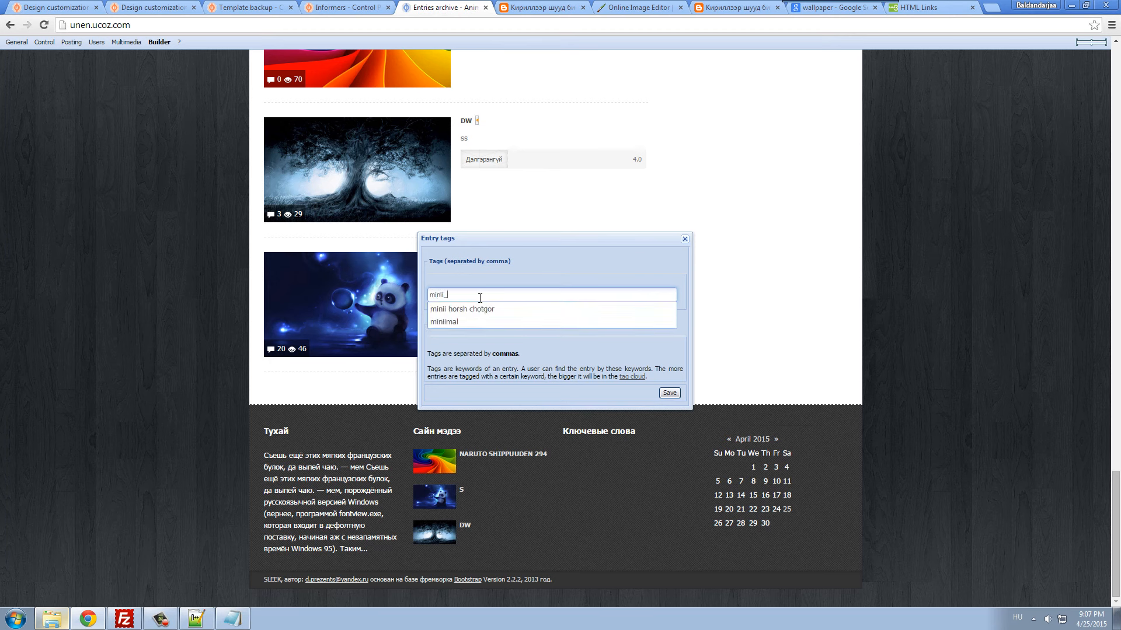
click(466, 308)
click(669, 393)
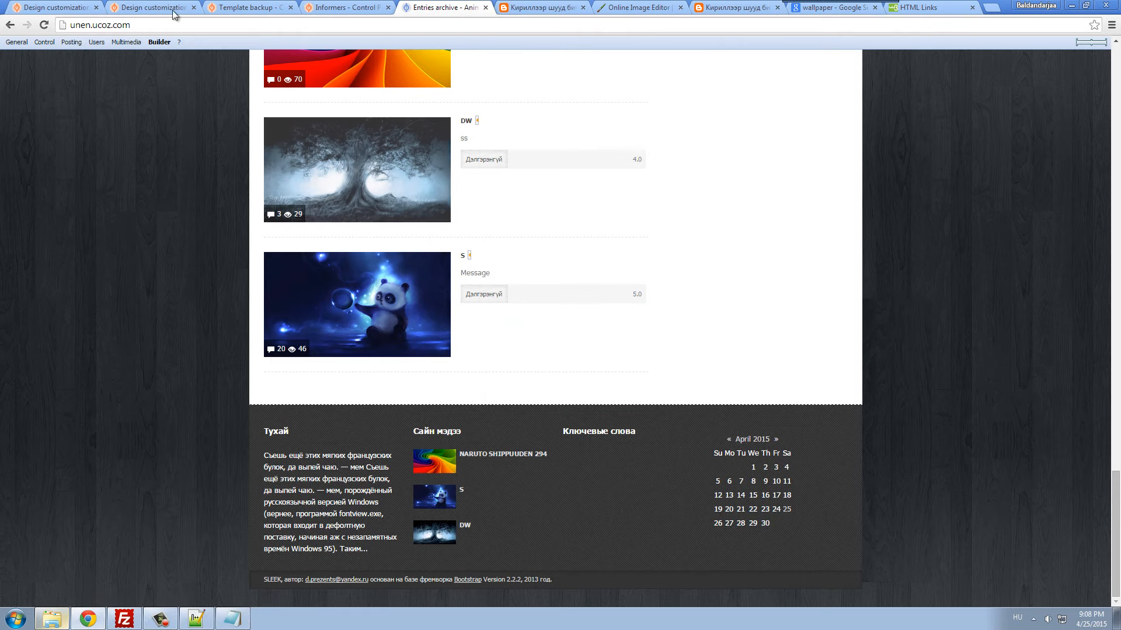
- Save the entries archive template again and reload the site to check the Ключевые слова column
click(104, 6)
click(218, 6)
click(128, 7)
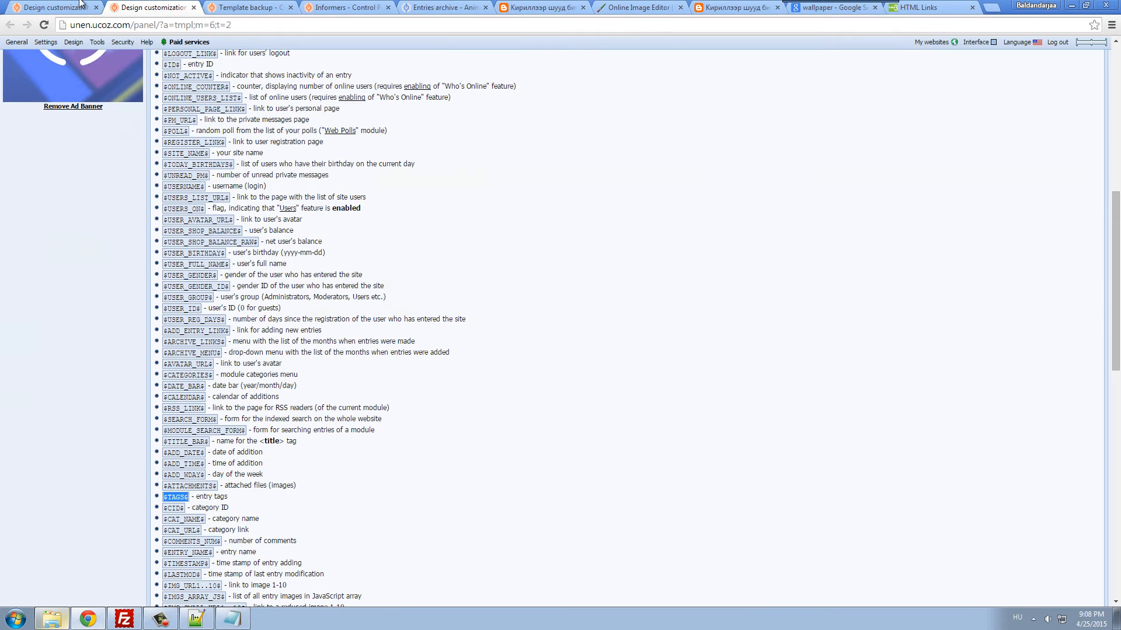
click(79, 7)
click(628, 371)
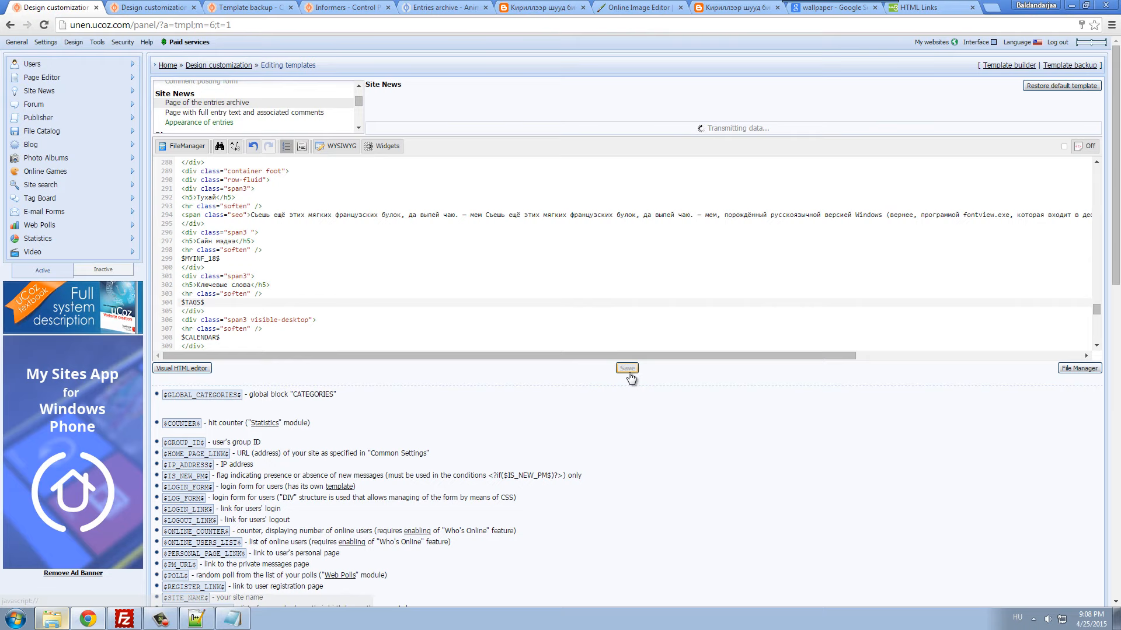
click(419, 7)
key(F5)
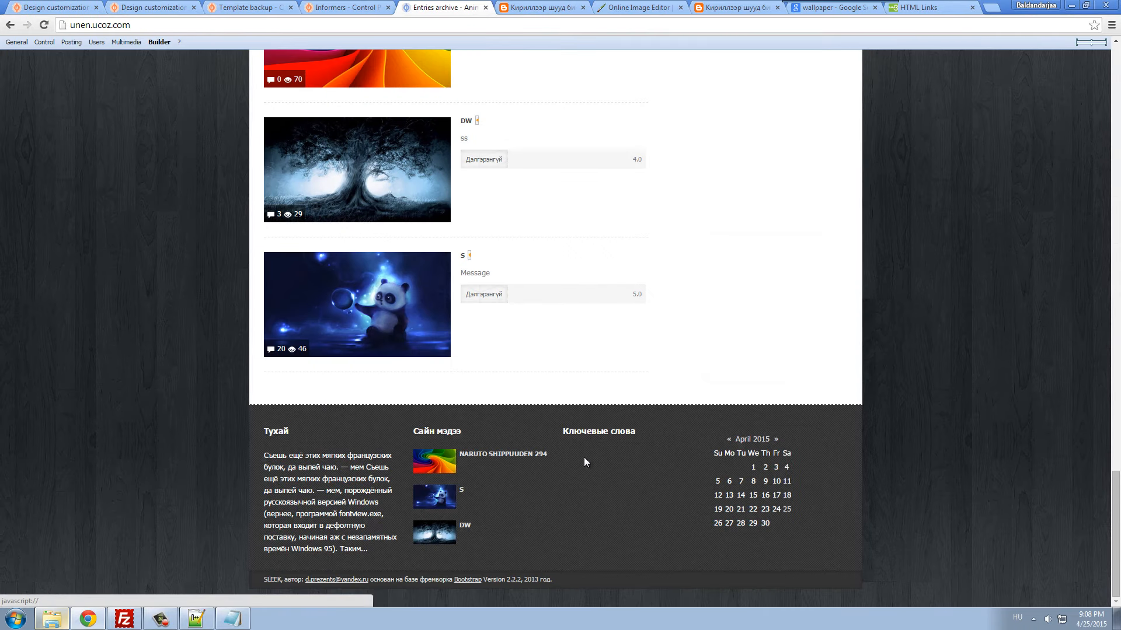
- Add the suggested tag "Death (2008)" to the news entry DW and save it
scroll(491, 316, up, 2)
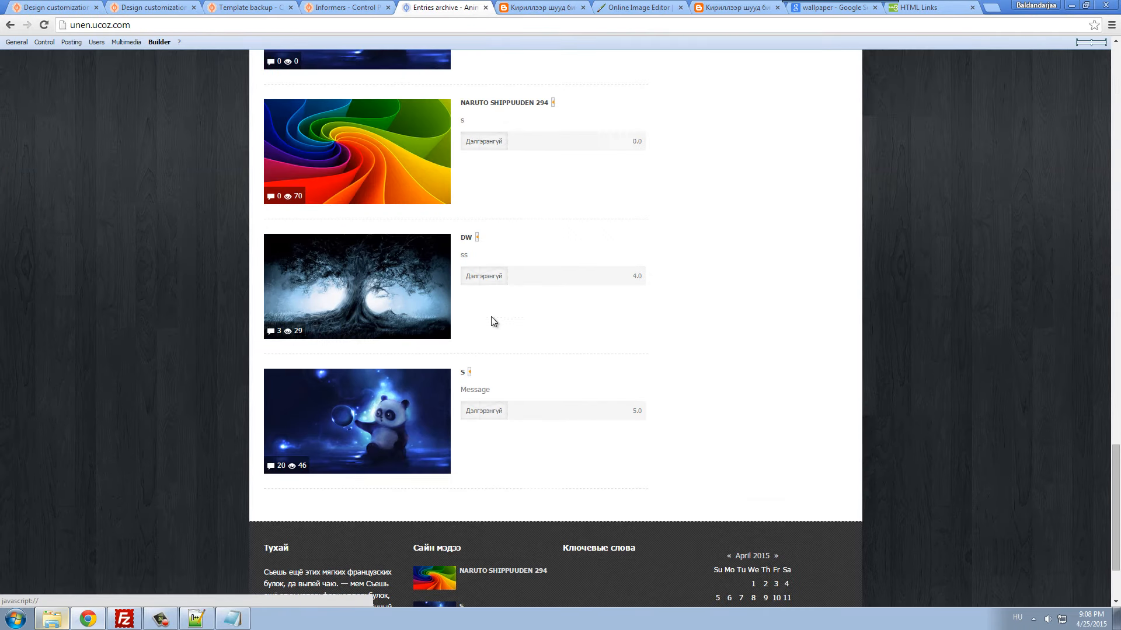
click(477, 238)
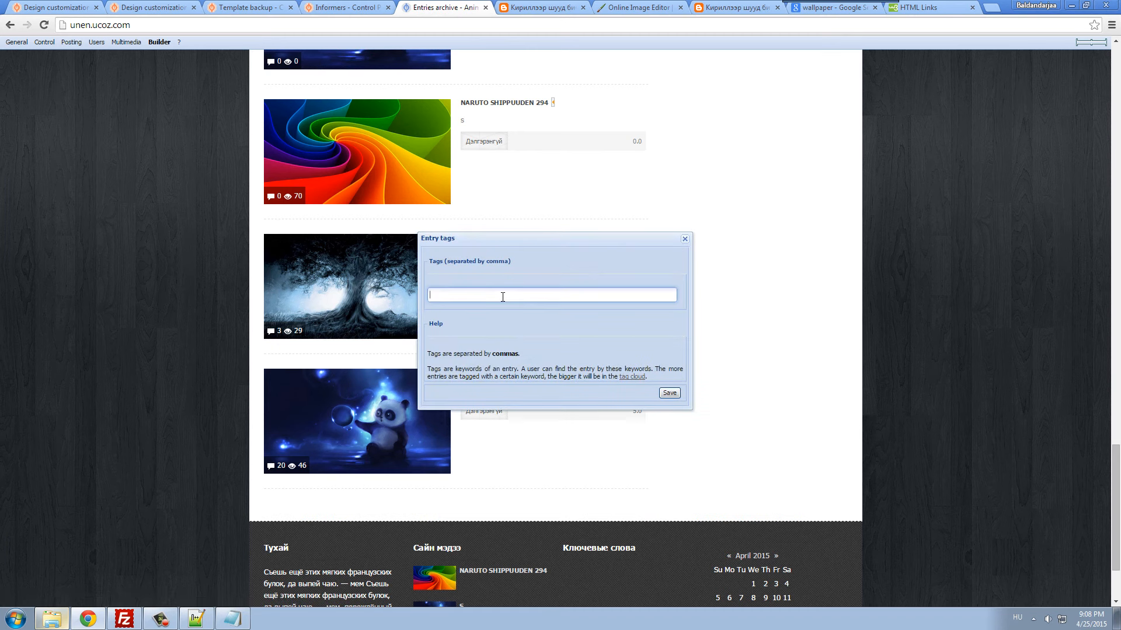
text(death)
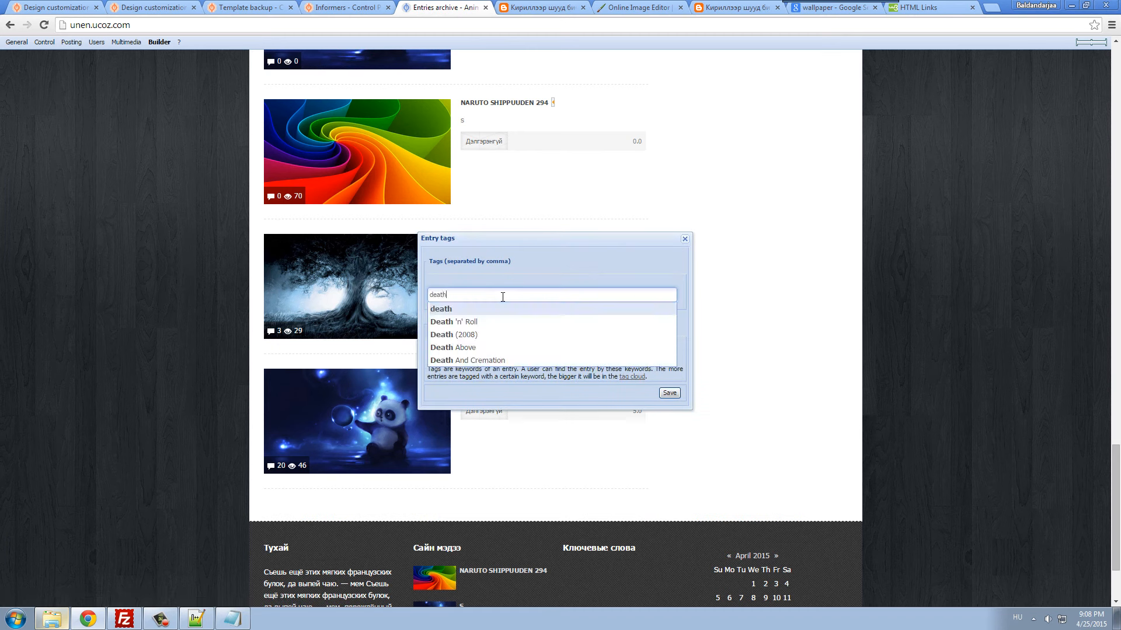
click(481, 336)
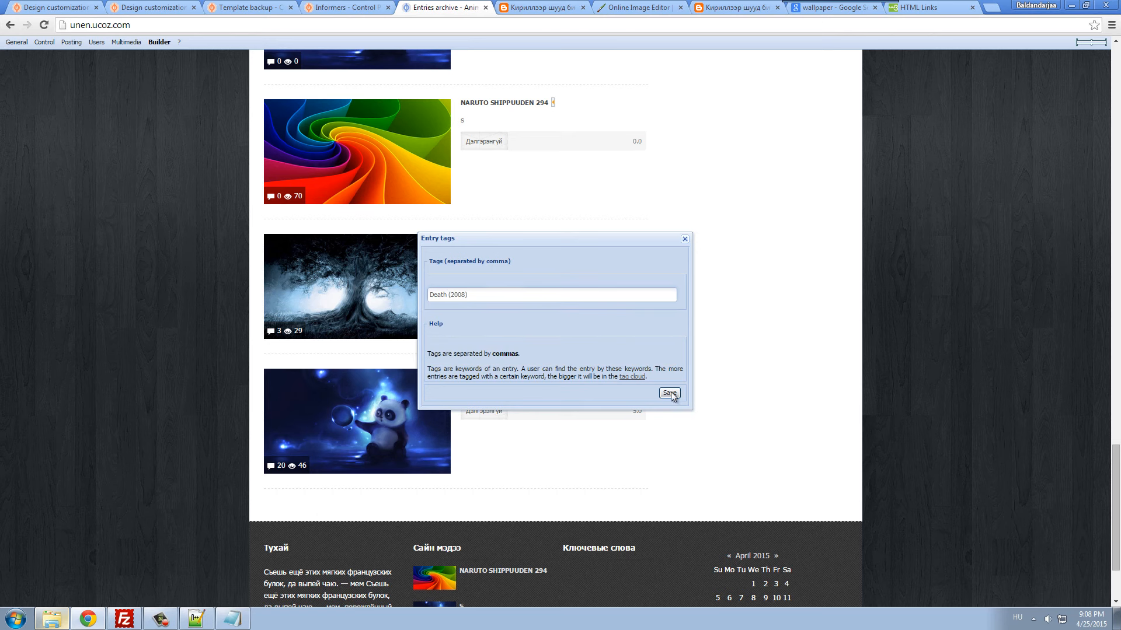
click(671, 394)
click(630, 378)
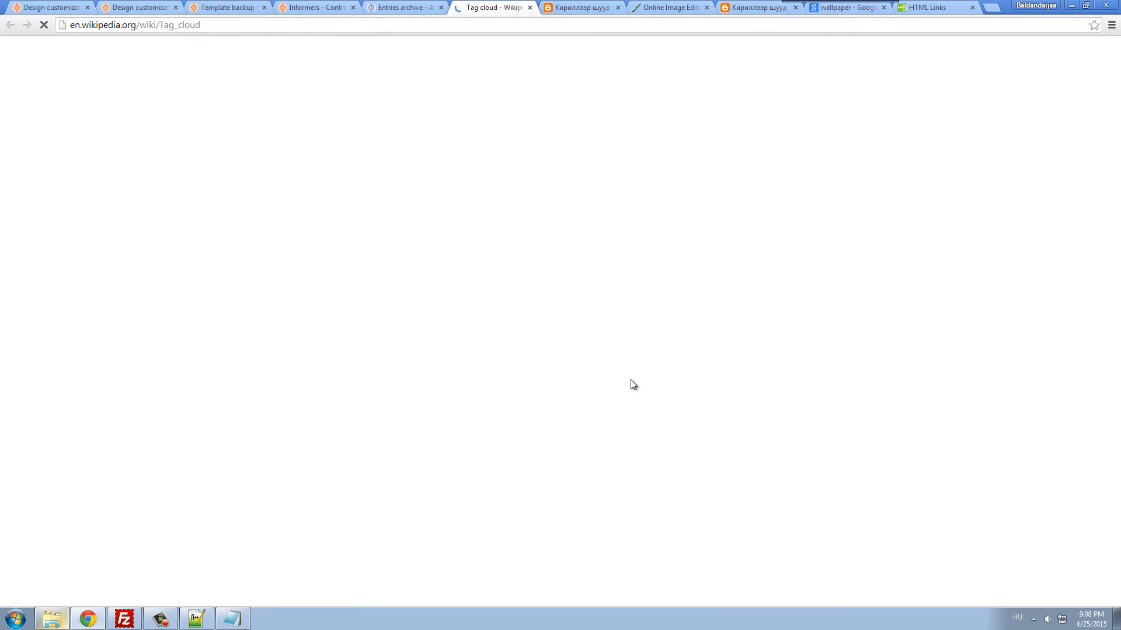
click(529, 8)
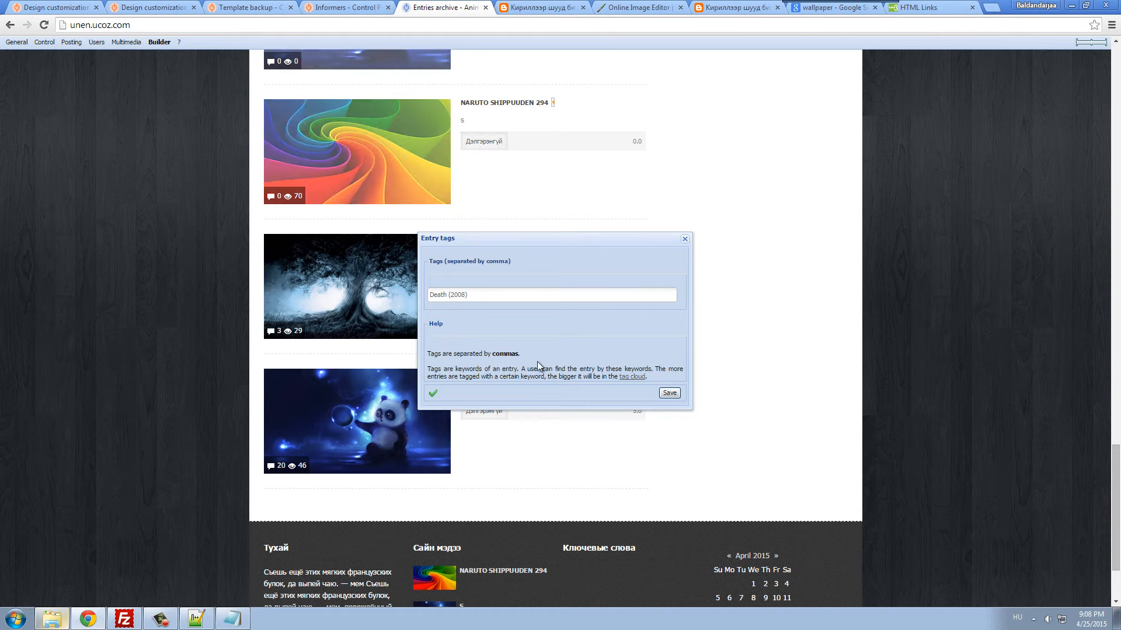
- Resave the entries archive template, reload the site and check the footer column under Ключевые слова
click(702, 359)
scroll(713, 383, down, 2)
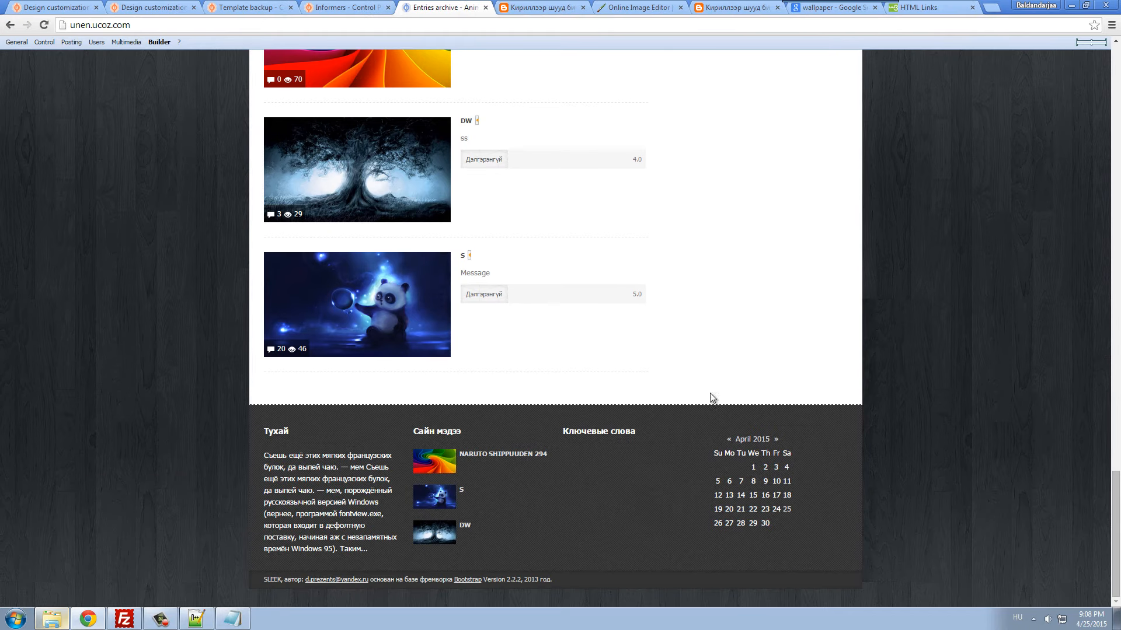
click(66, 7)
key(F5)
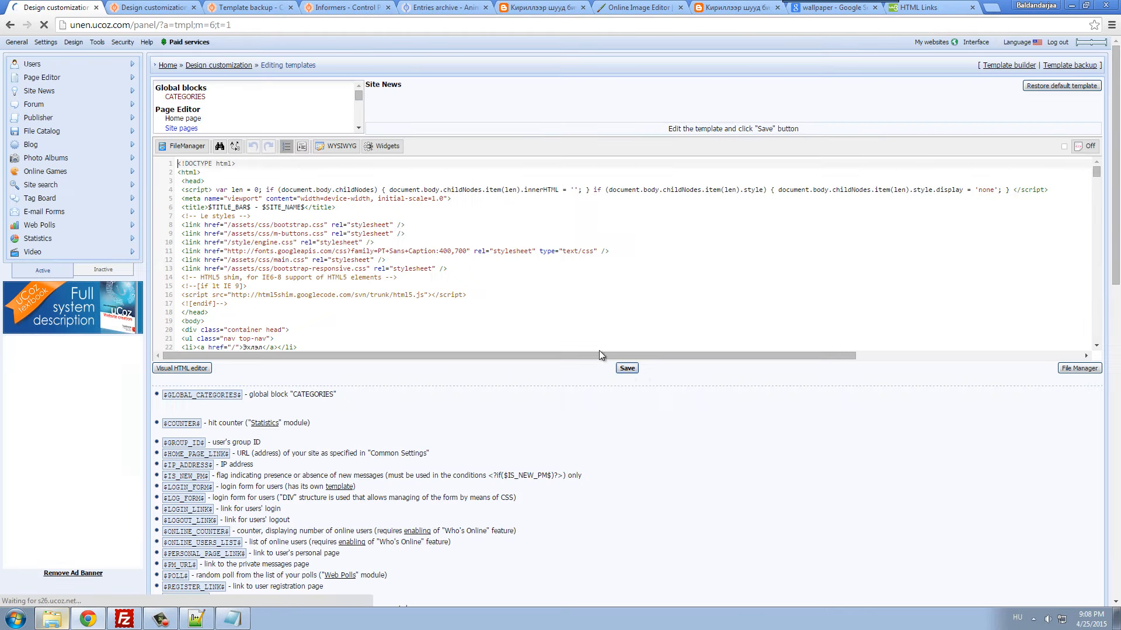
click(627, 368)
click(441, 7)
key(F5)
mouse_move(568, 433)
mouse_down()
mouse_move(662, 433)
mouse_move(561, 433)
mouse_up()
click(662, 433)
- Write the heading "Түлхүүр үг" in the Cyrillic text editor page and copy it
click(505, 94)
key(ctrl+Tab)
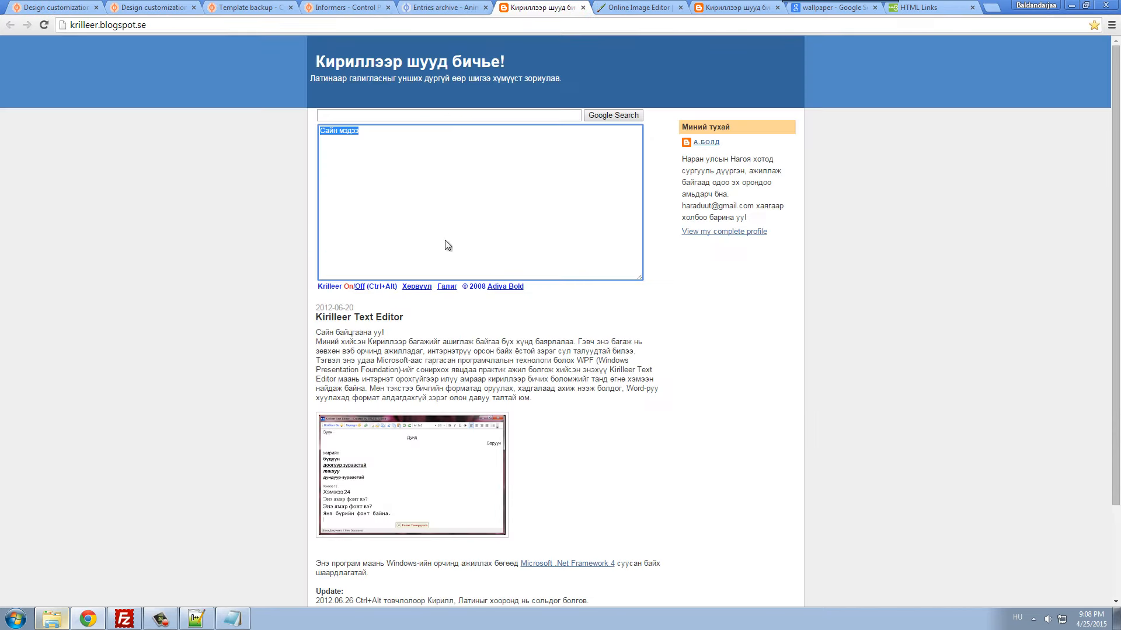
text(Ту)
key(ctrl+a)
click(349, 143)
key(ctrl+a)
- Replace the footer heading "Ключевые слова" in the entries archive template with "Түлхүүр үг" and save the template
click(54, 8)
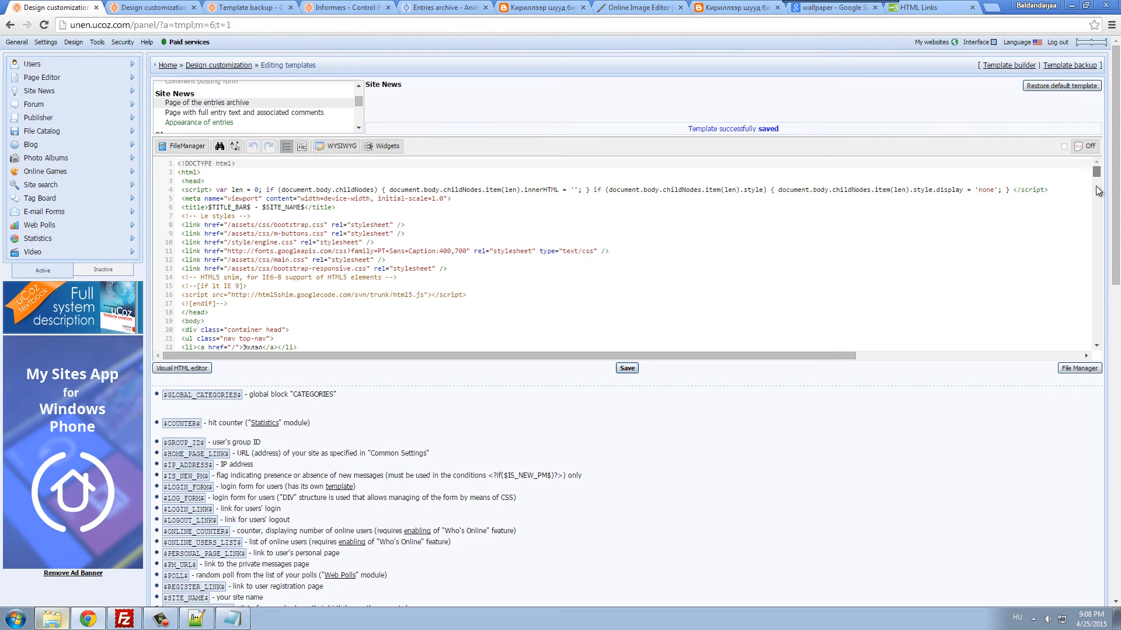
drag(1096, 172, 1096, 335)
scroll(414, 277, down, 2)
scroll(432, 403, up, 1)
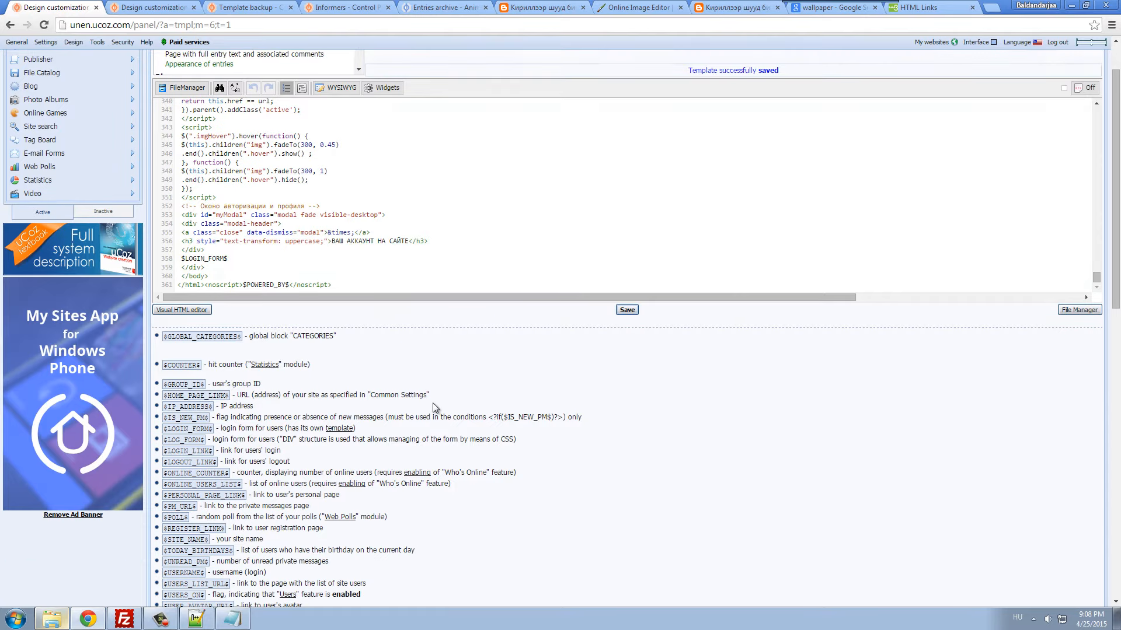
scroll(268, 310, up, 1)
scroll(263, 309, up, 10)
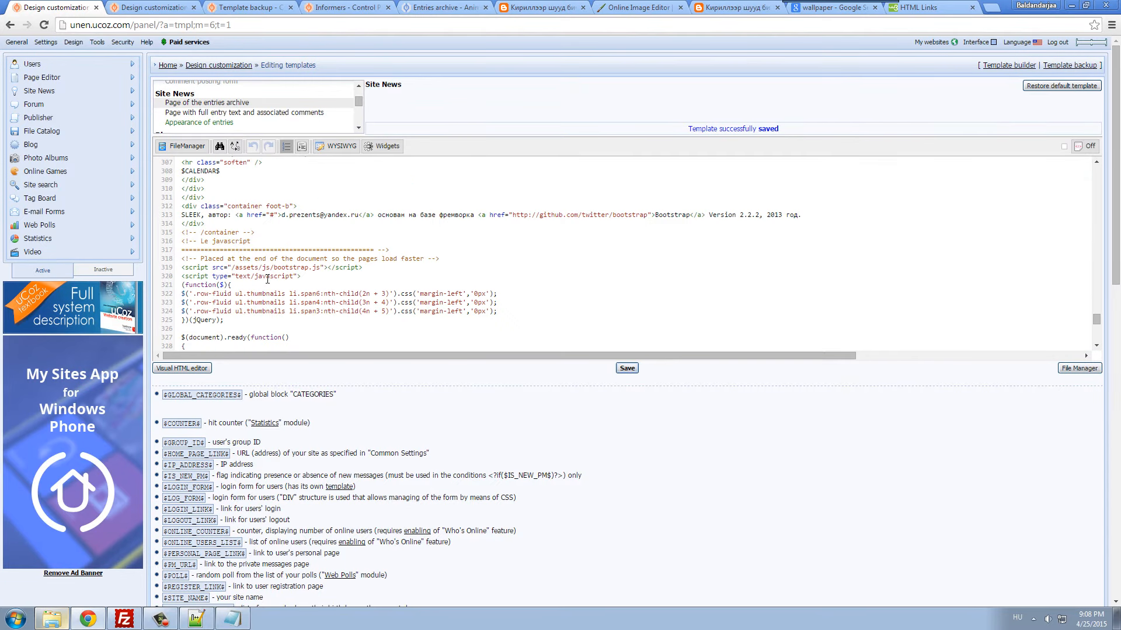
scroll(268, 279, up, 4)
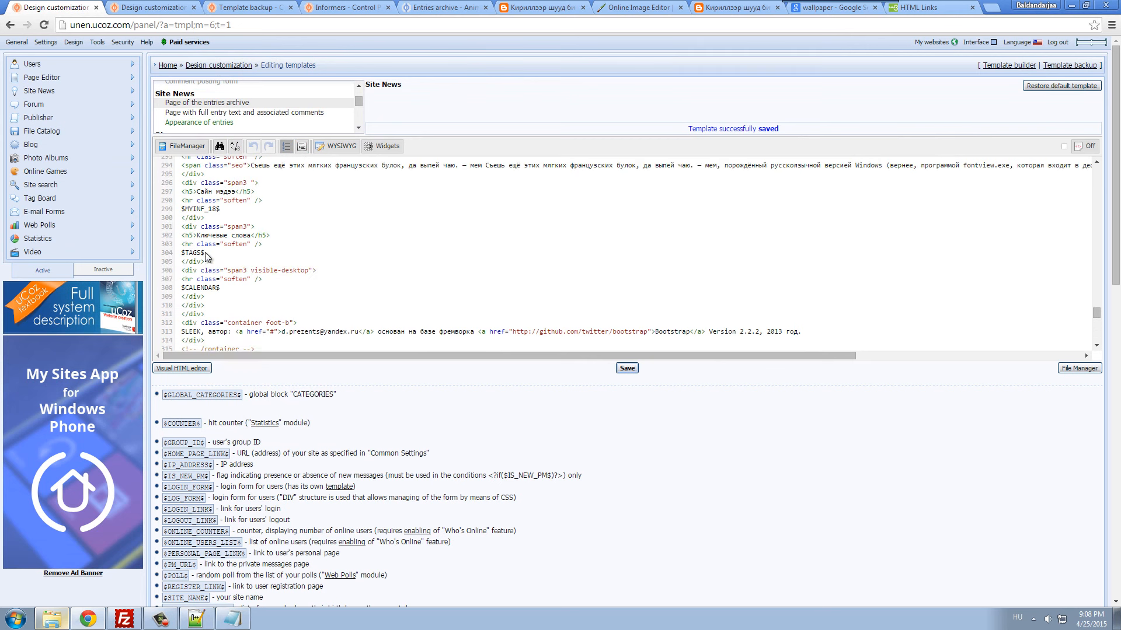
drag(197, 236, 226, 235)
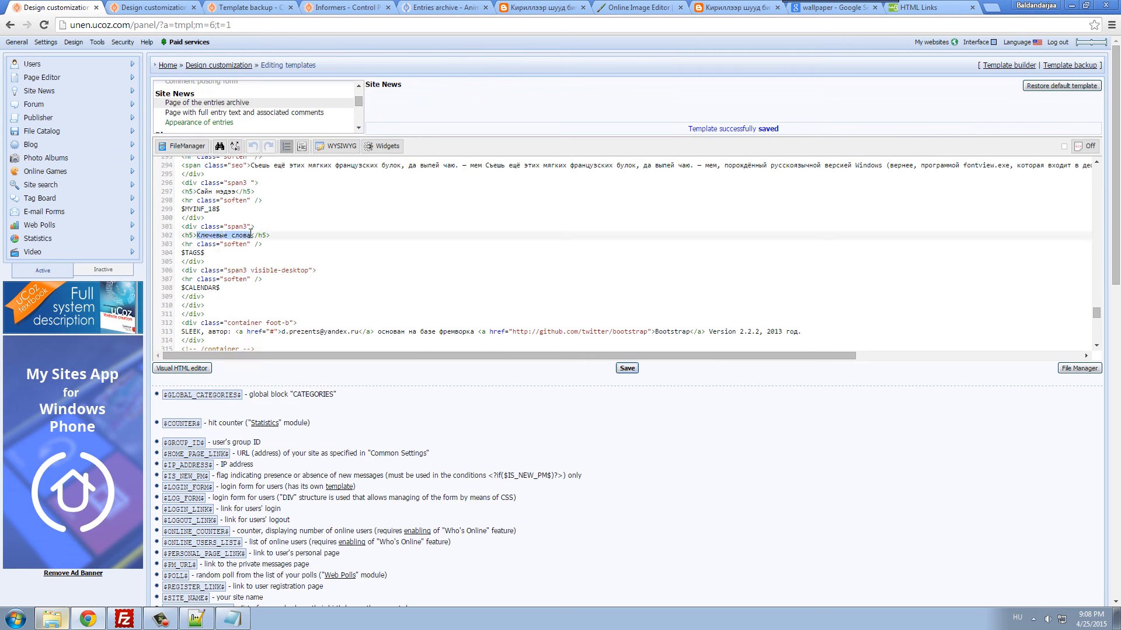
click(627, 368)
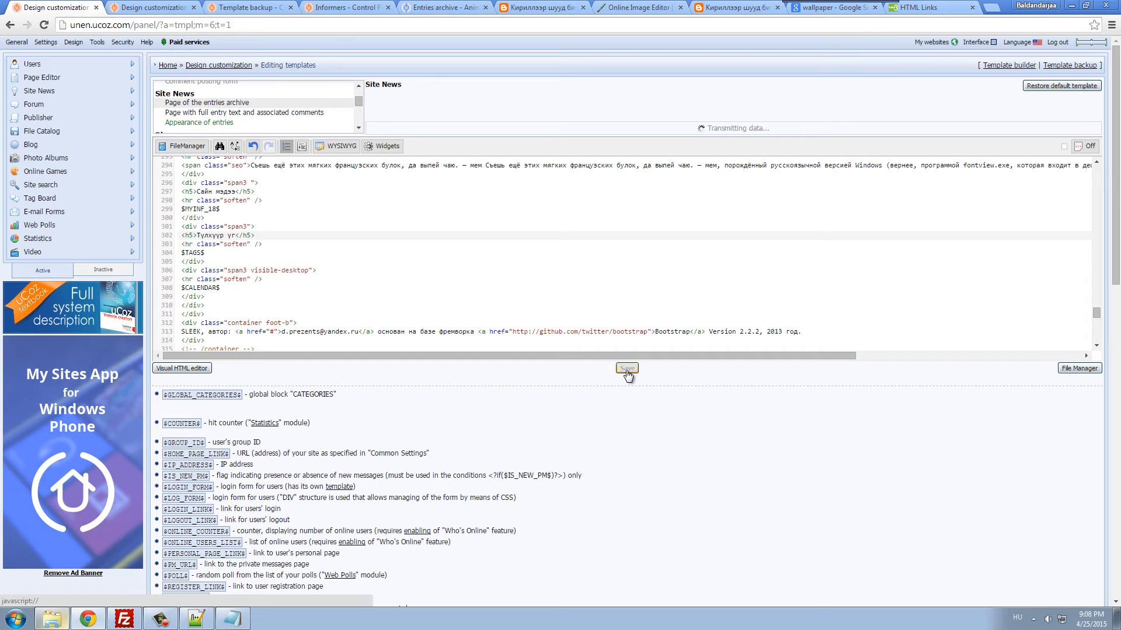
- Reload the site and check the translated footer heading and the rest of the page
click(344, 7)
click(425, 6)
key(F5)
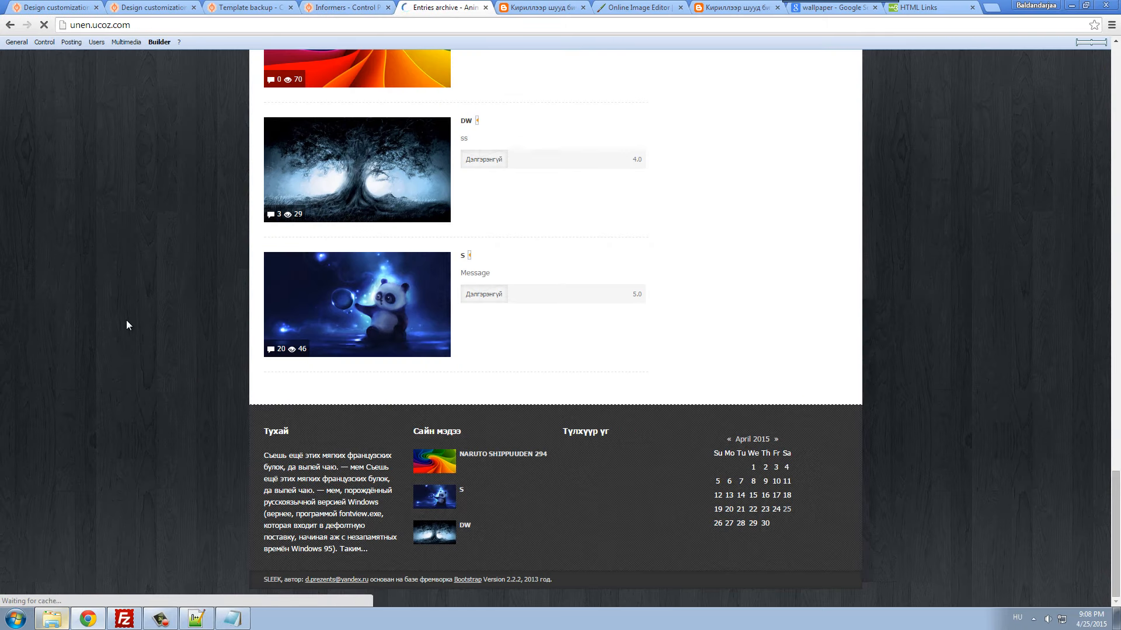
scroll(459, 382, up, 15)
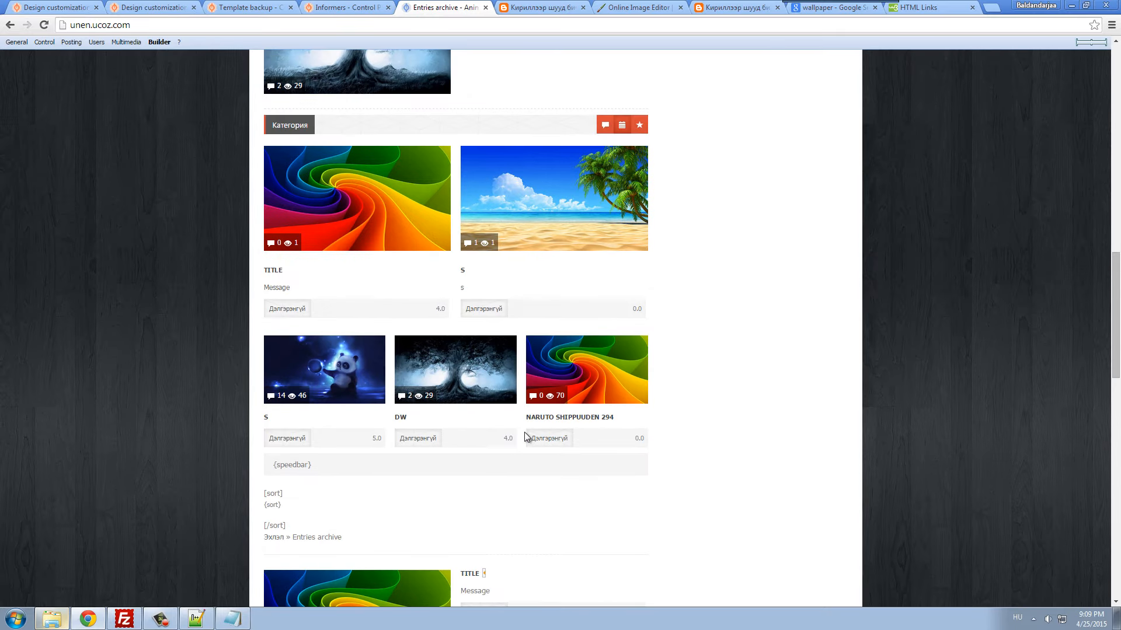
scroll(524, 432, up, 15)
scroll(540, 449, up, 1)
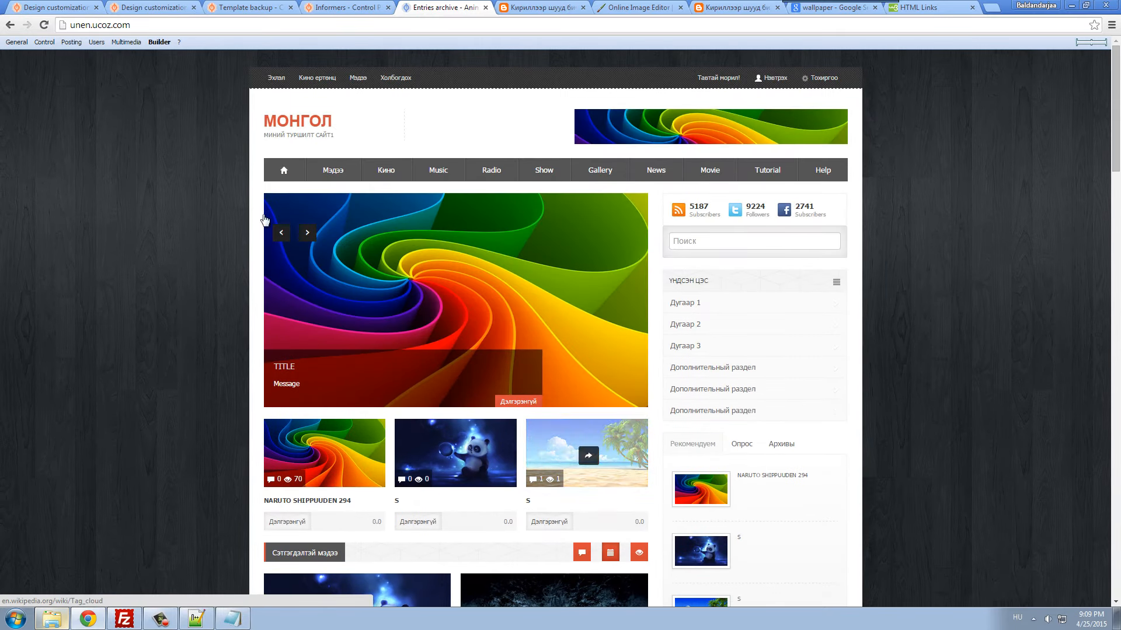
- Open the form for adding a Site News entry and locate its comma-separated tags field
click(70, 42)
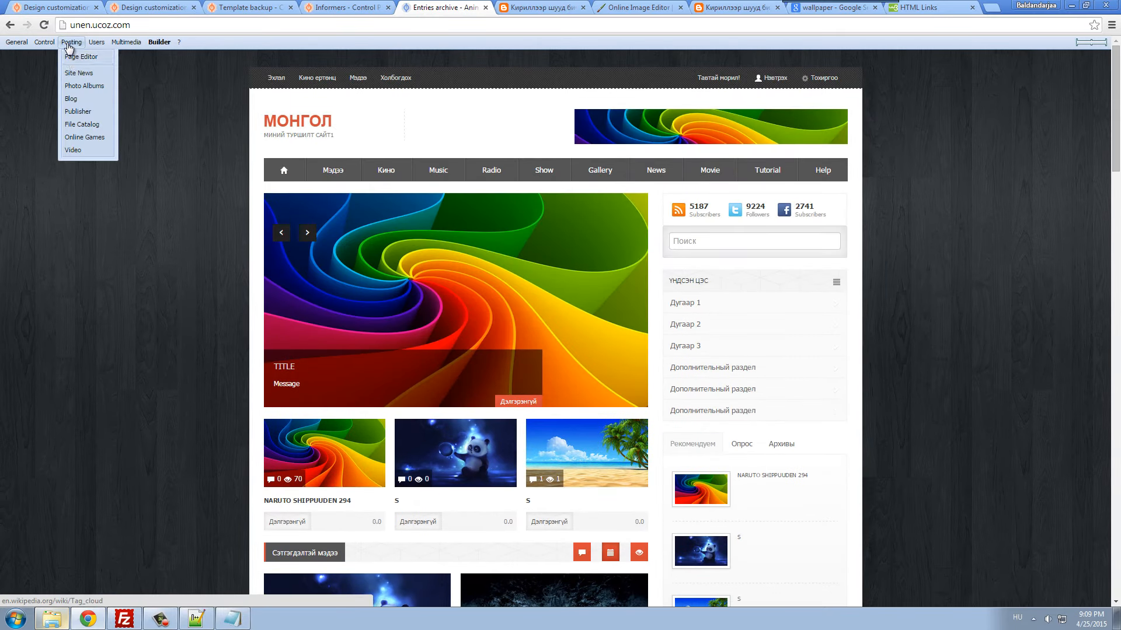
click(79, 73)
scroll(1088, 251, down, 1)
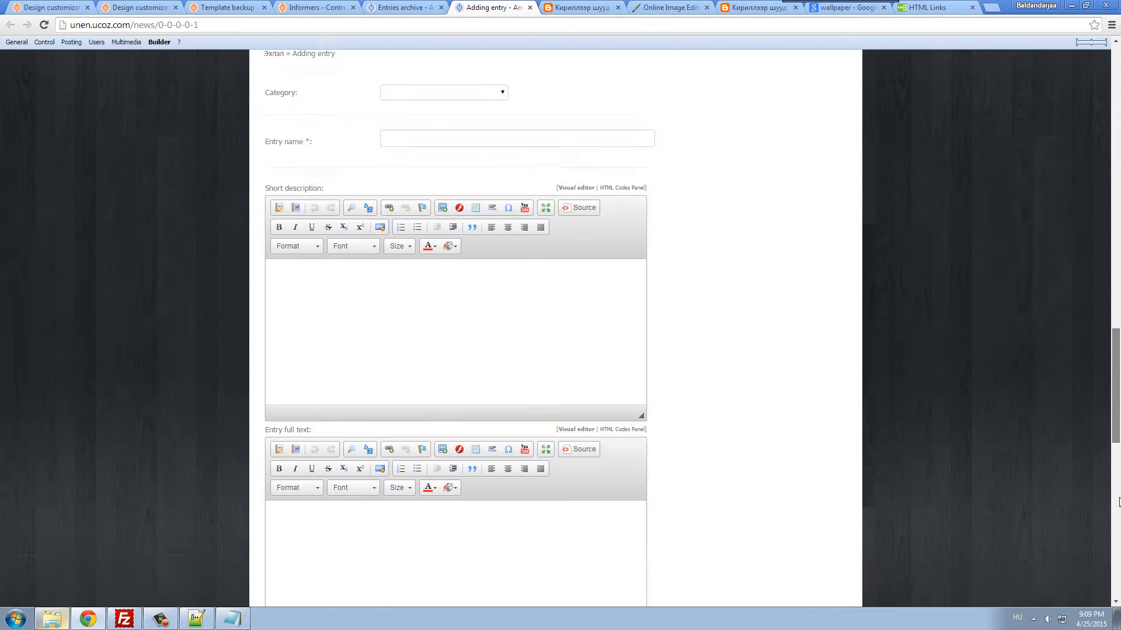
scroll(572, 479, down, 6)
click(516, 480)
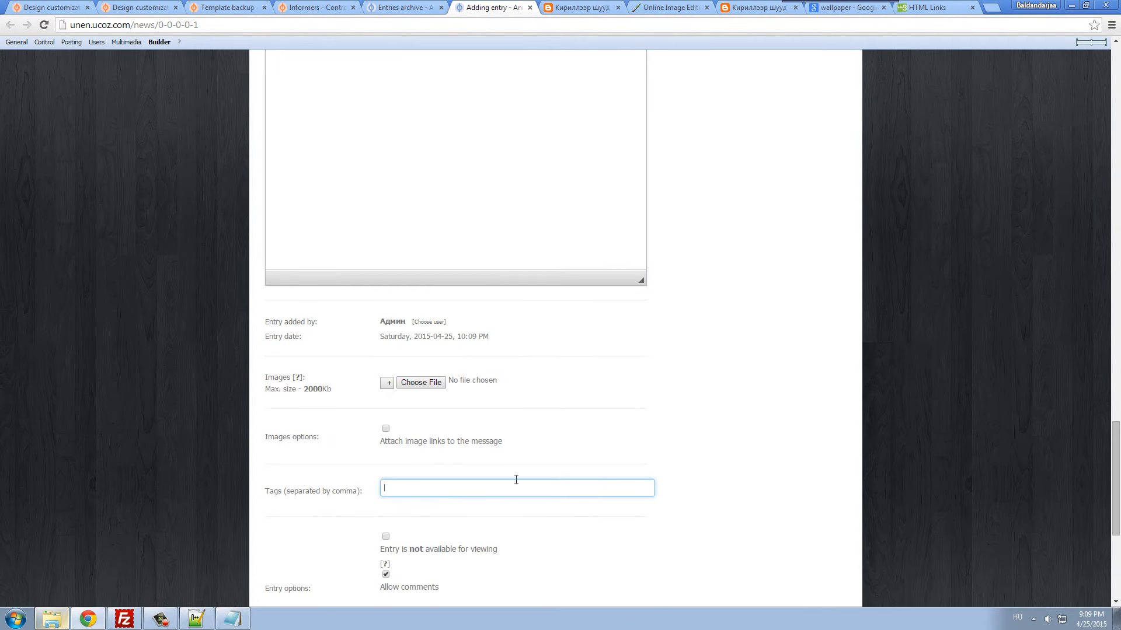
drag(250, 491, 375, 499)
click(374, 499)
click(388, 489)
- Review the entry name and tags fields of the new entry form without adding an entry
scroll(321, 447, up, 10)
click(401, 201)
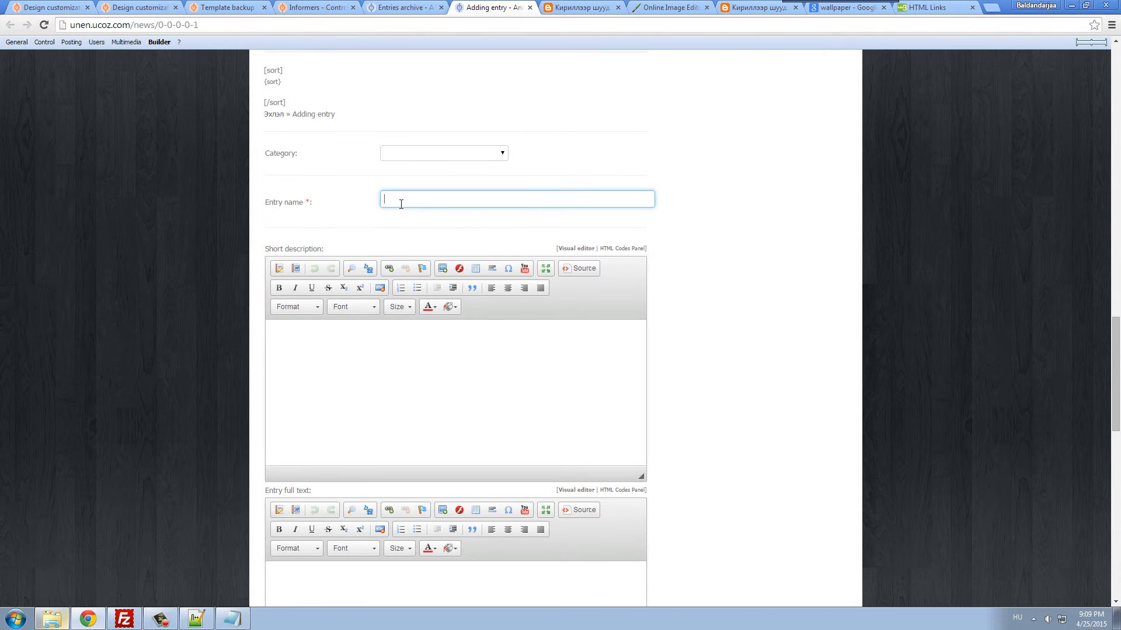
key(BackSpace)
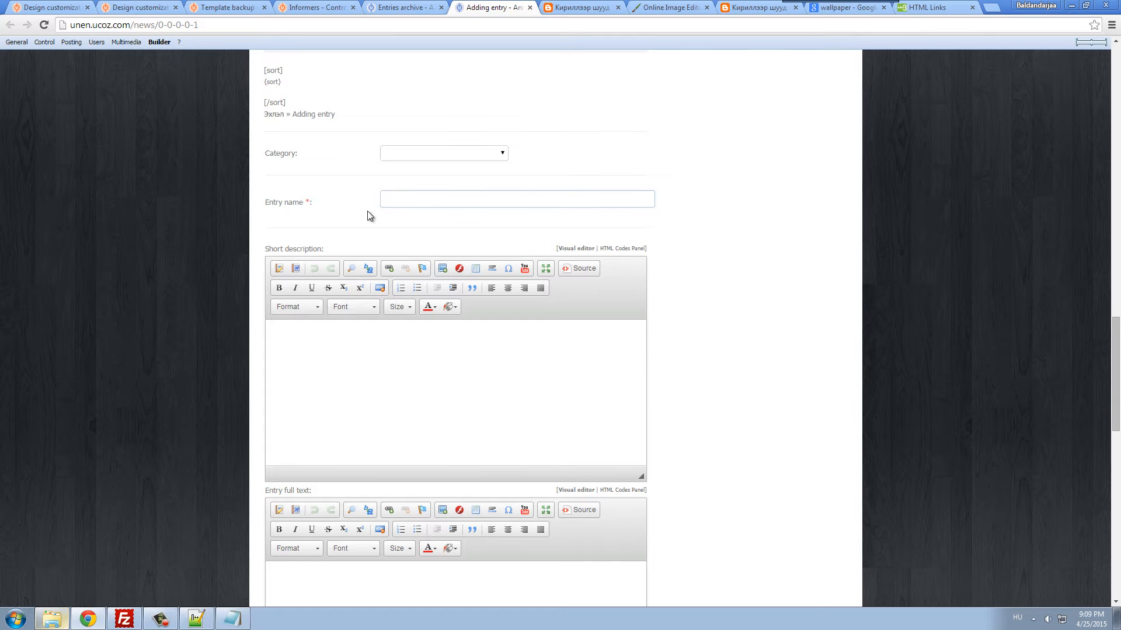
scroll(415, 388, down, 8)
click(448, 542)
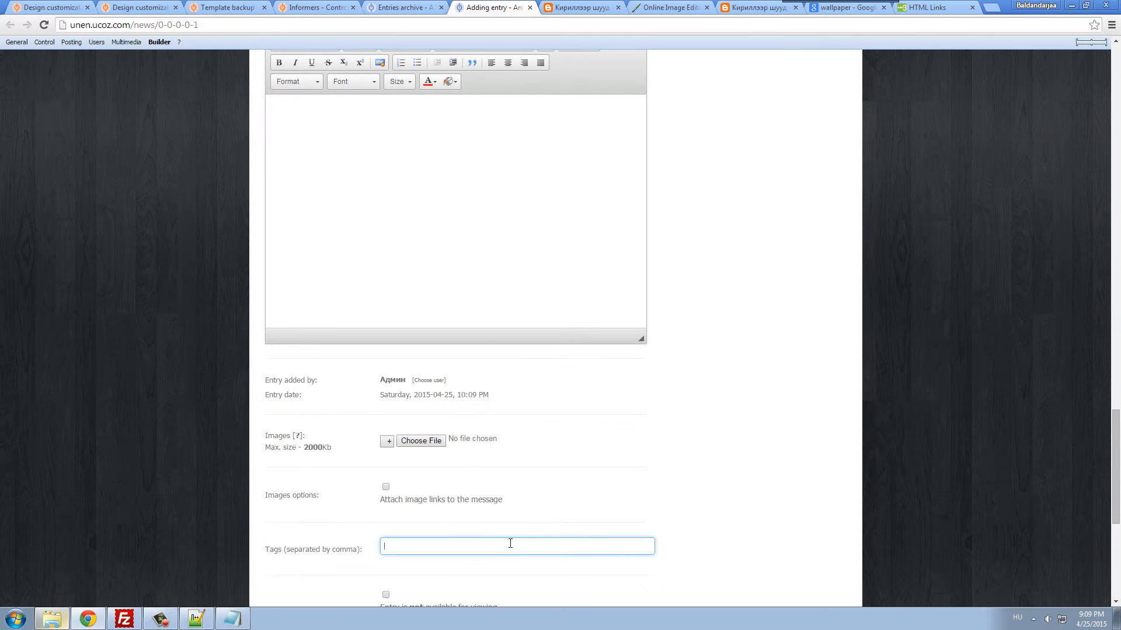
drag(1112, 509, 758, 127)
- Return to the site's home page and examine the Түлхүүр үг column and the credit line in the footer
click(281, 78)
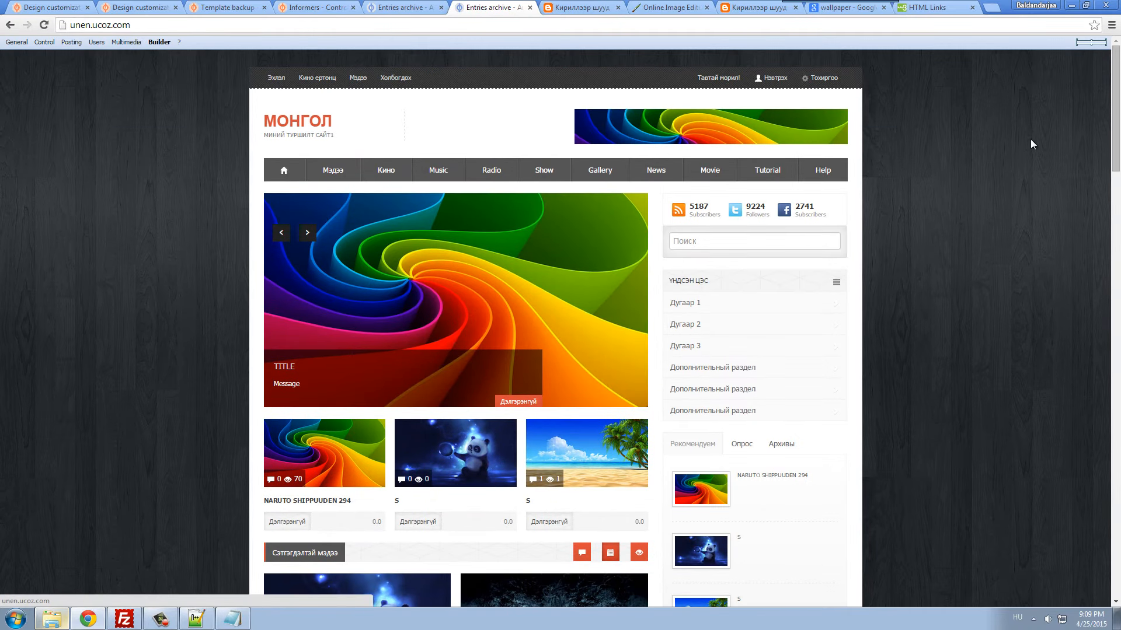
scroll(720, 544, down, 20)
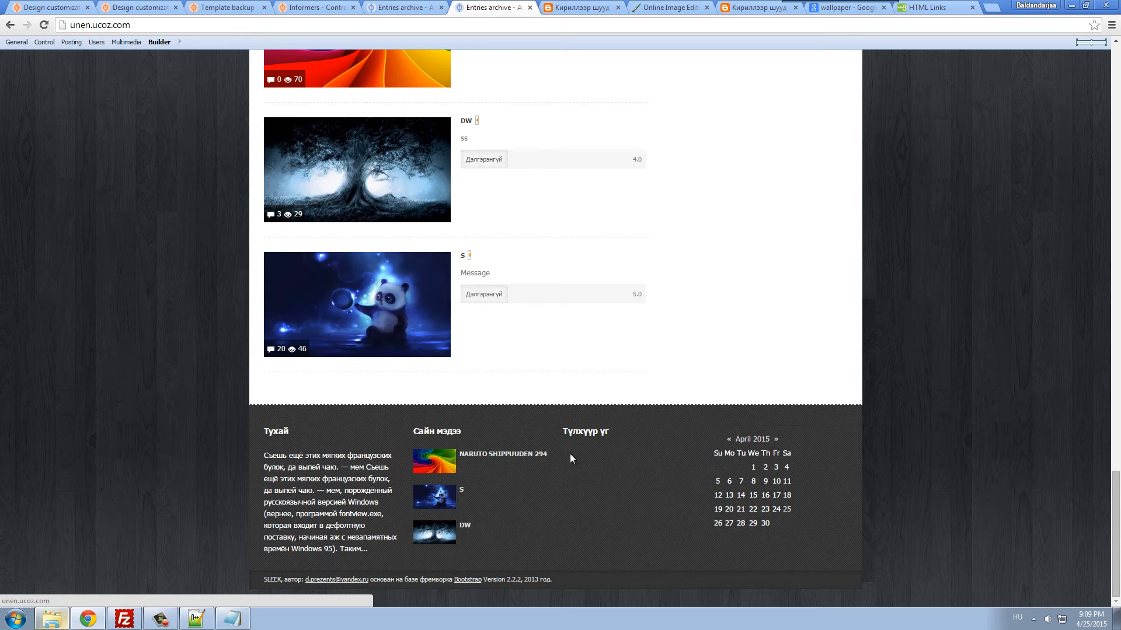
scroll(563, 507, up, 6)
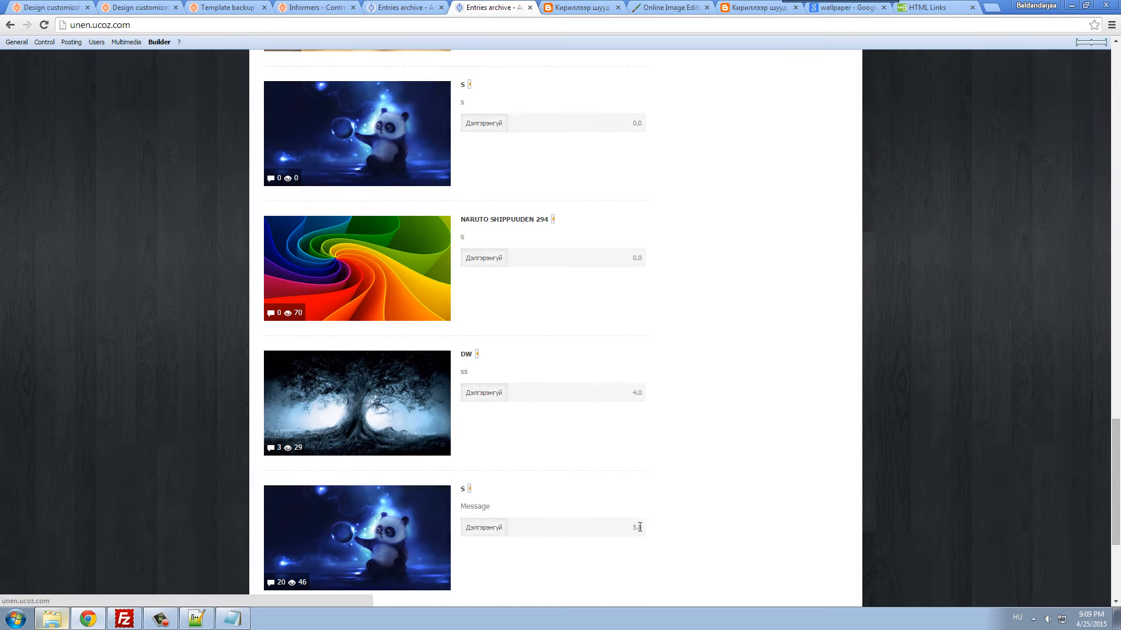
scroll(817, 523, down, 2)
drag(1117, 515, 1119, 565)
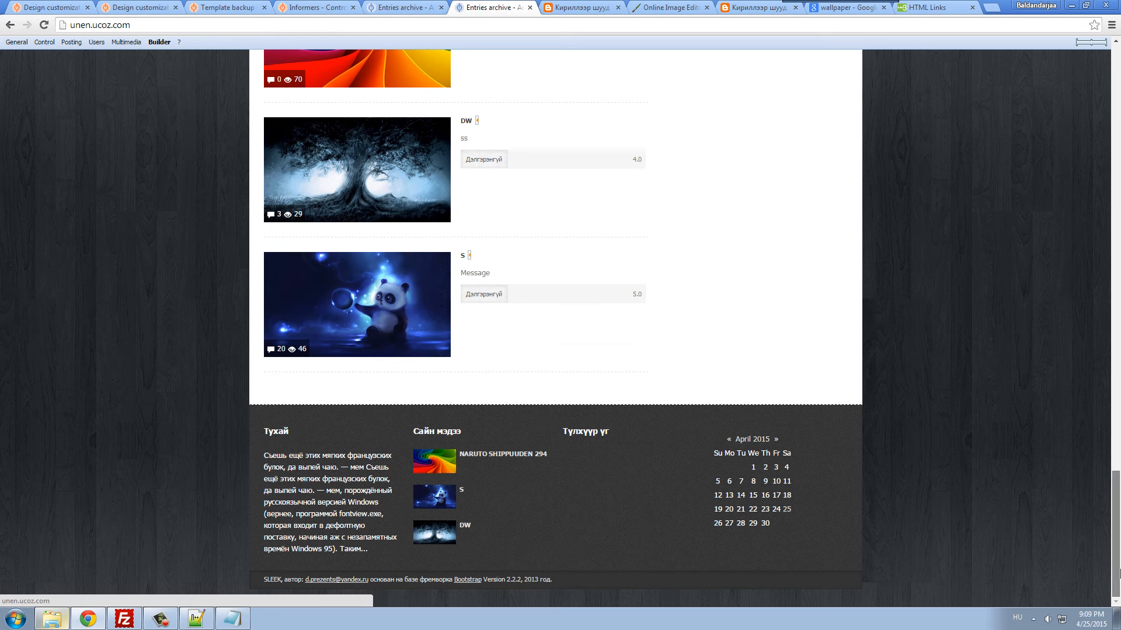
drag(265, 580, 564, 589)
click(561, 584)
- Compare the footer credit line on the site with its code in the entries archive template
click(138, 10)
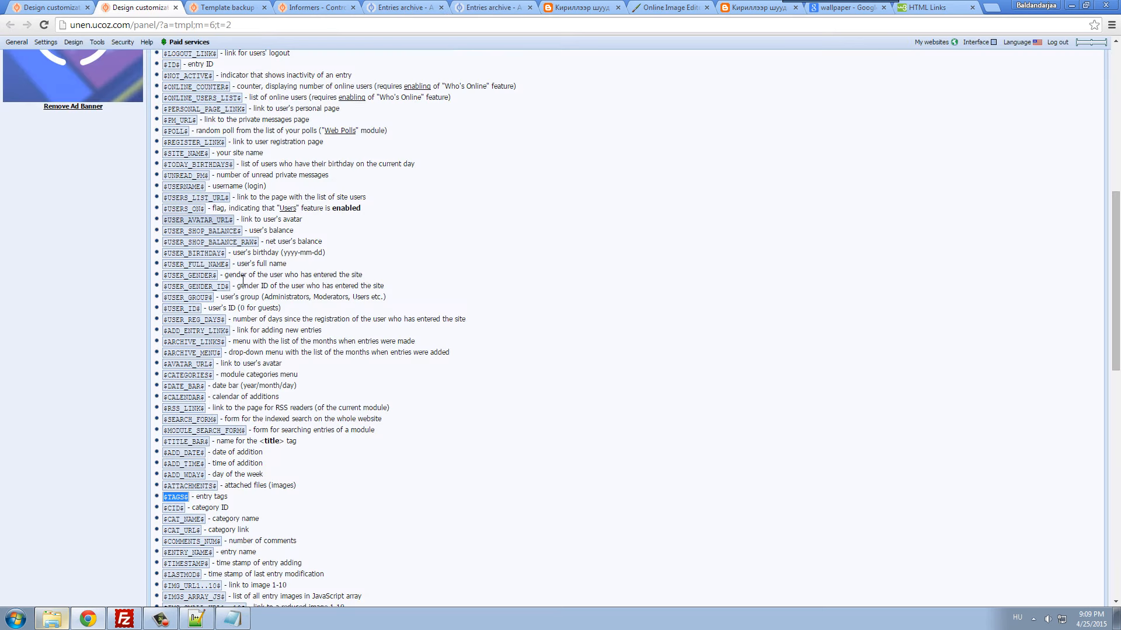
scroll(254, 304, up, 1)
click(46, 11)
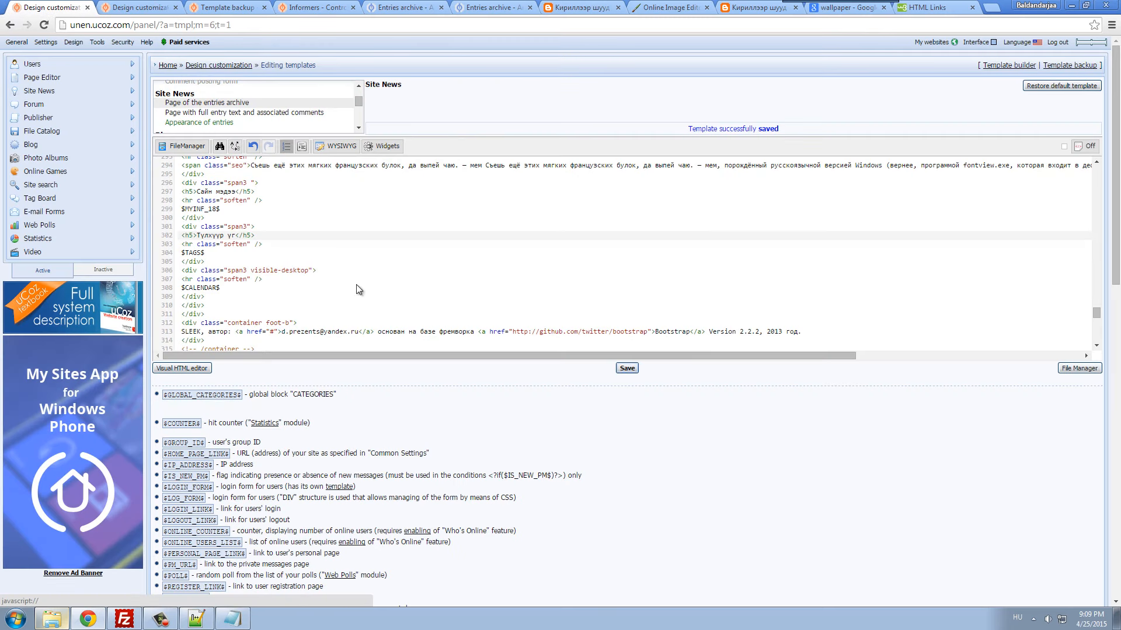
scroll(356, 285, down, 1)
click(490, 7)
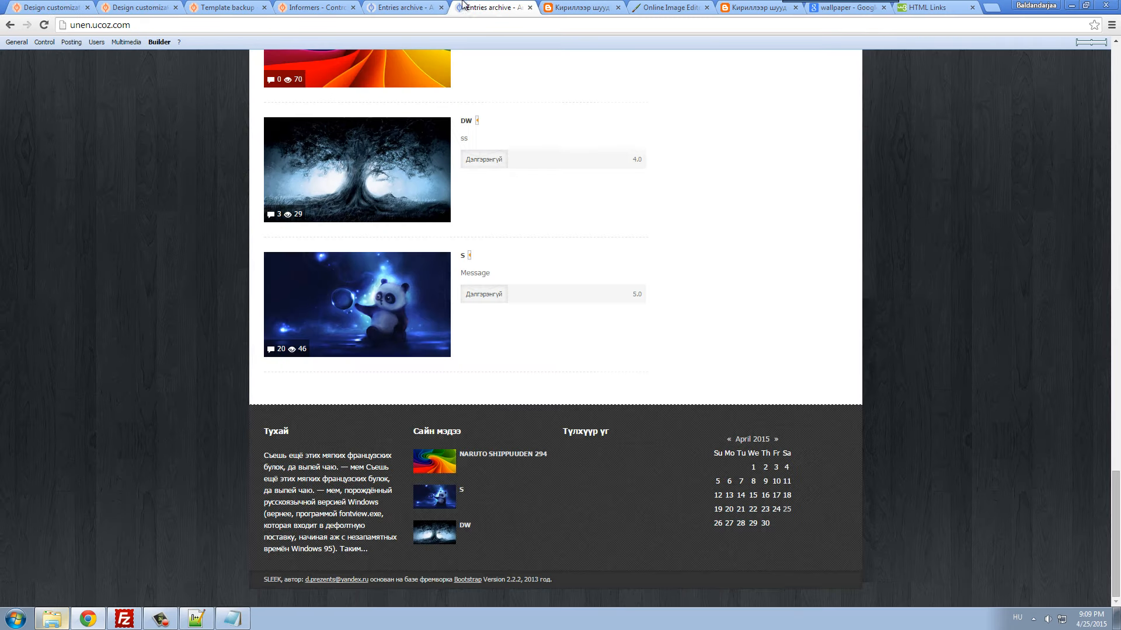
drag(262, 580, 583, 582)
click(582, 581)
- Write "Загварыг хөрвүүлсэн:" followed by the converter's name in the Cyrillic text editor page and copy it
click(296, 7)
click(560, 8)
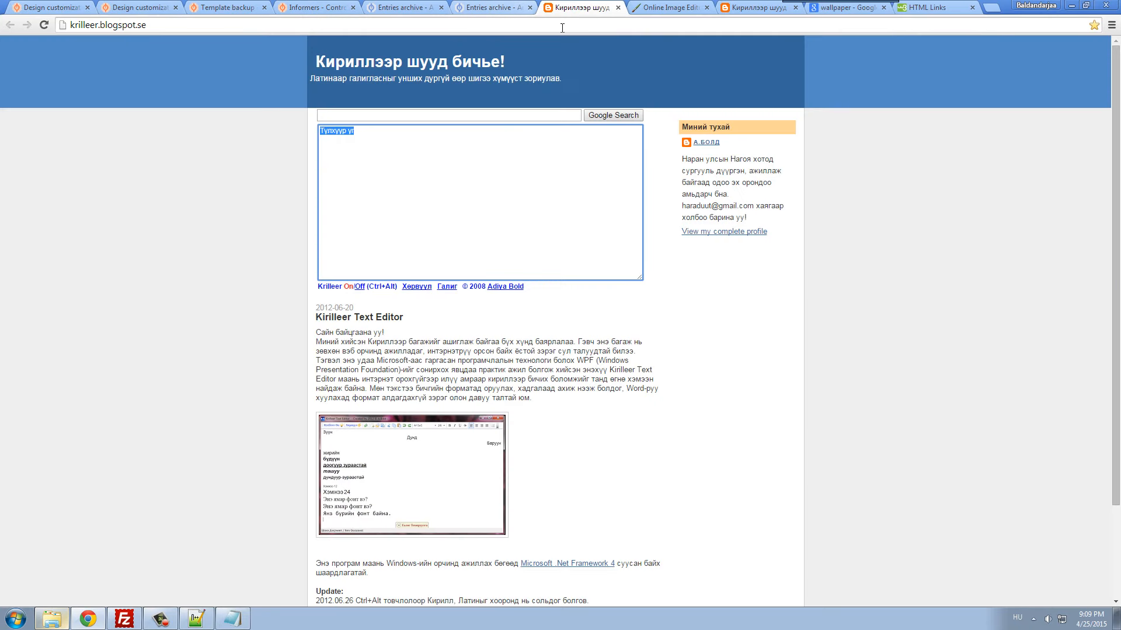
text(Загва)
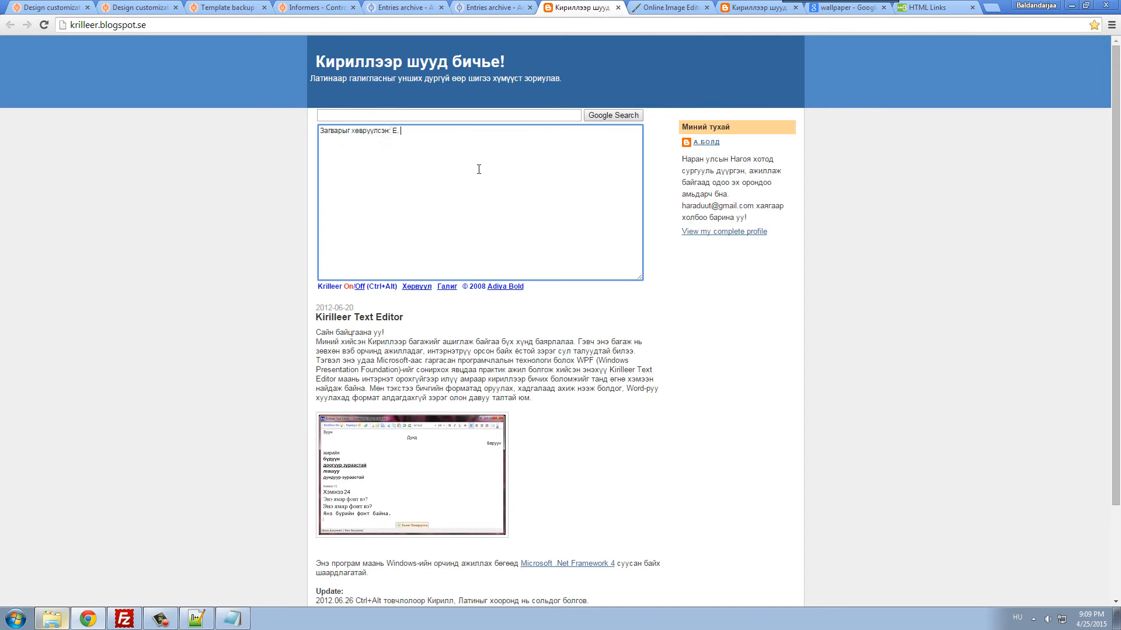
text(аа)
key(ctrl+a)
key(ctrl+c)
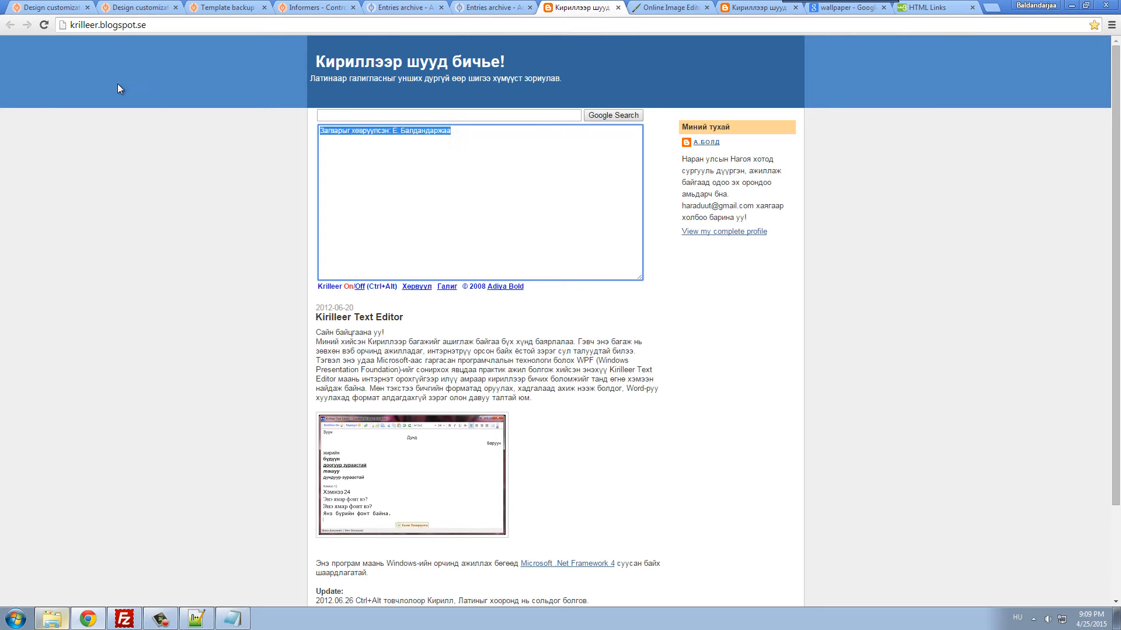
- Replace "SLEEK, автор:" in the template's footer credit line with the copied conversion credit
click(65, 8)
drag(181, 273, 230, 278)
key(ctrl+v)
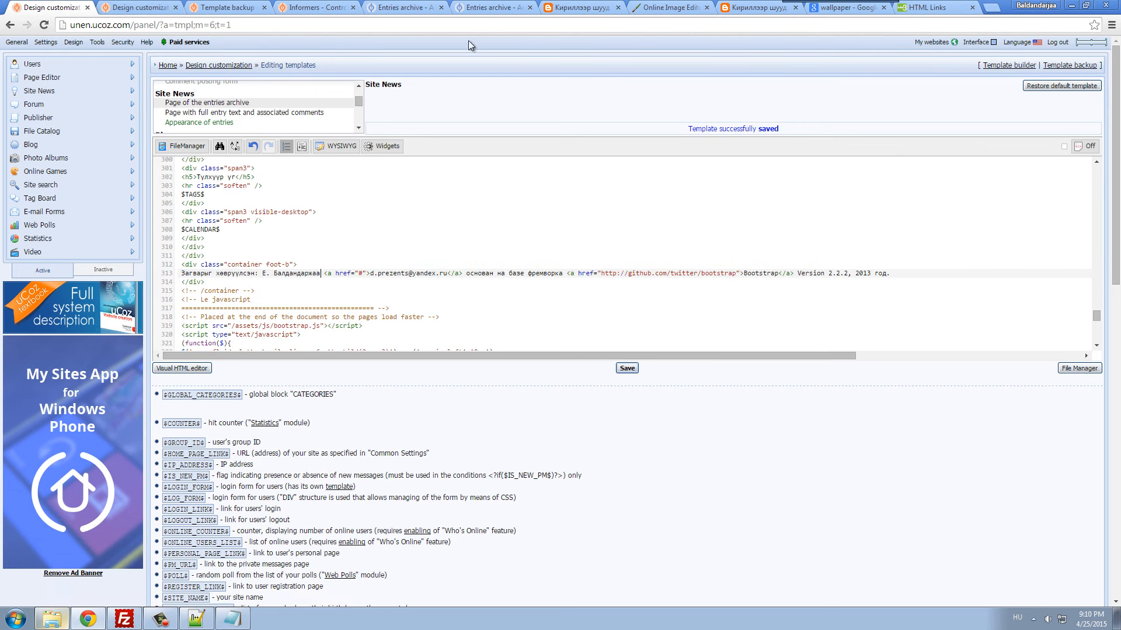
- Replace the e-mail address used as link text in the footer credit line with "Facebook"
click(581, 7)
click(50, 7)
mouse_move(370, 274)
mouse_down()
mouse_move(446, 272)
mouse_move(372, 273)
mouse_up()
click(448, 274)
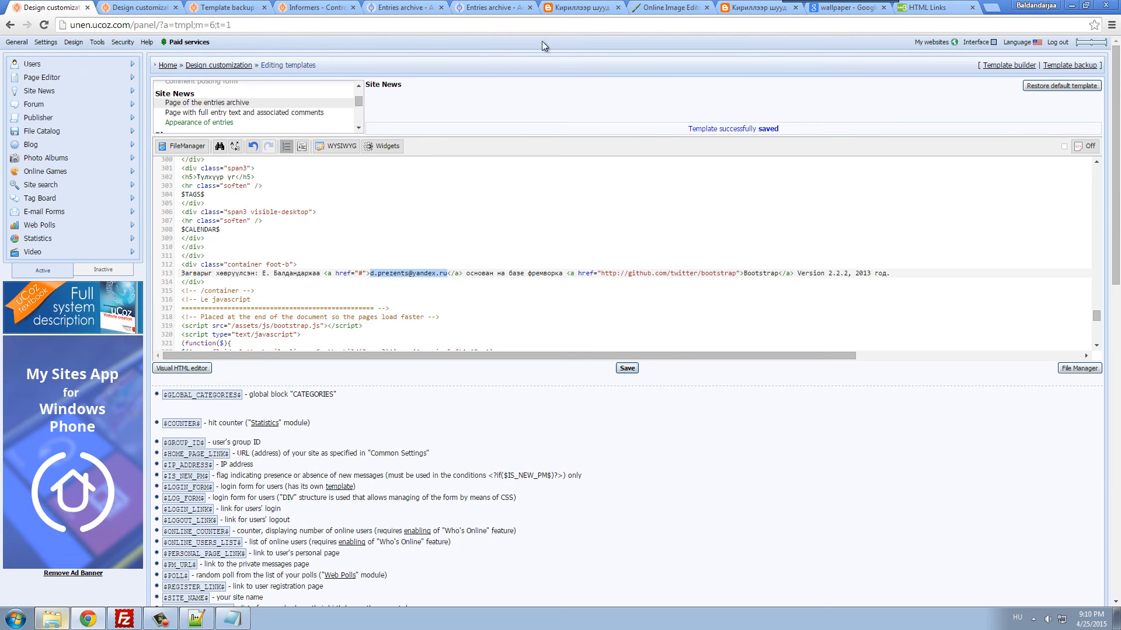
click(554, 8)
click(52, 7)
text(Facebook)
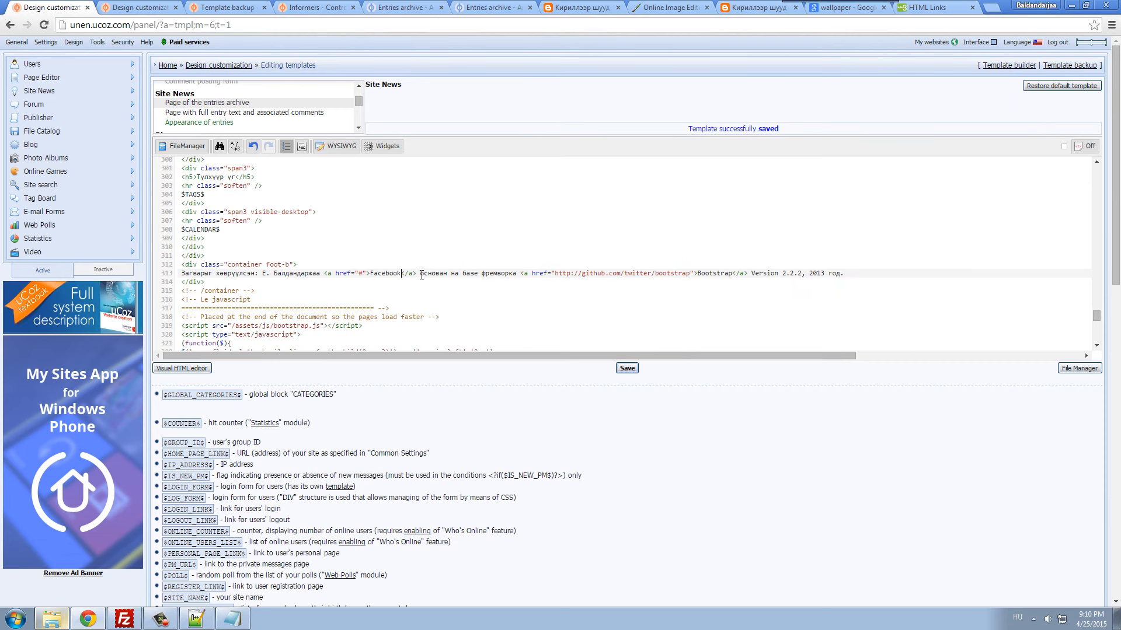
- Replace the link text "Bootstrap" in the footer credit line with "Youtube"
click(564, 12)
click(68, 9)
drag(711, 272, 731, 273)
click(731, 273)
click(586, 10)
click(53, 8)
drag(698, 272, 733, 273)
text(Youtube)
- Replace "Version 2.2.2, 2013 год." at the end of the footer credit line with "2015 он."
drag(744, 273, 835, 275)
click(797, 273)
drag(745, 273, 817, 276)
text(20)
click(575, 7)
text(он)
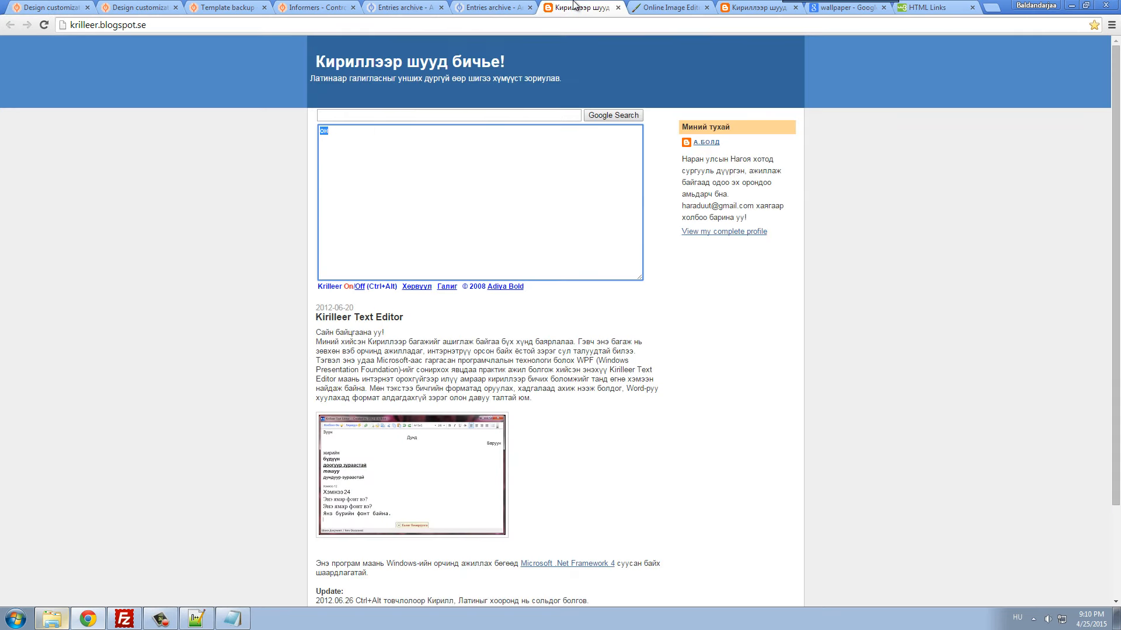
click(58, 7)
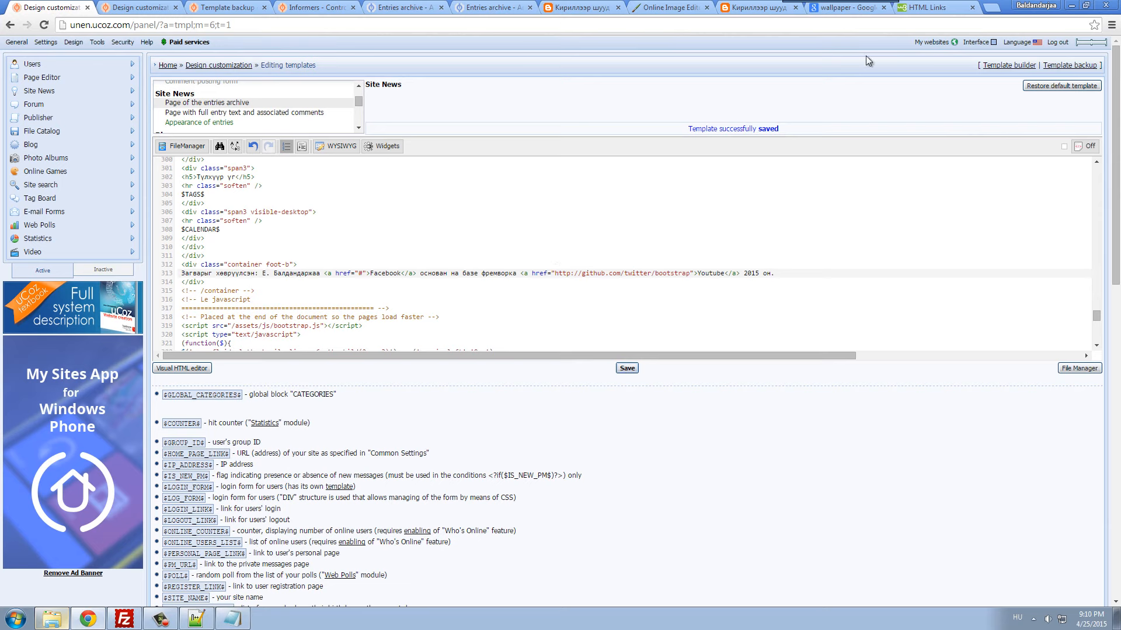
- Open YouTube in a new browser tab and go to the account's own channel page
click(991, 13)
click(150, 141)
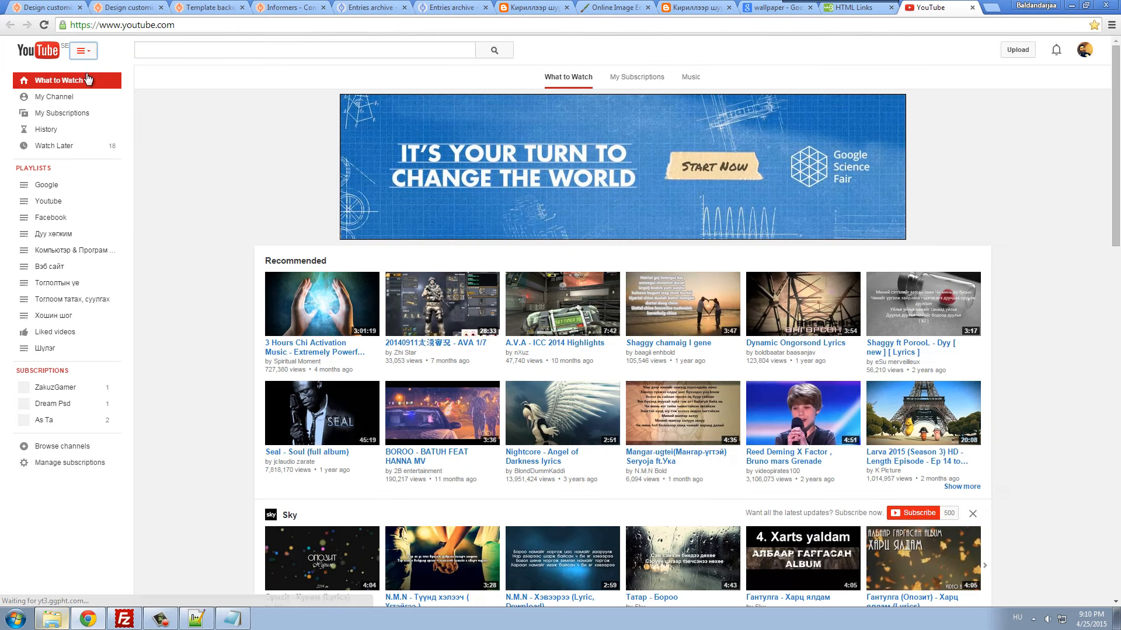
click(85, 104)
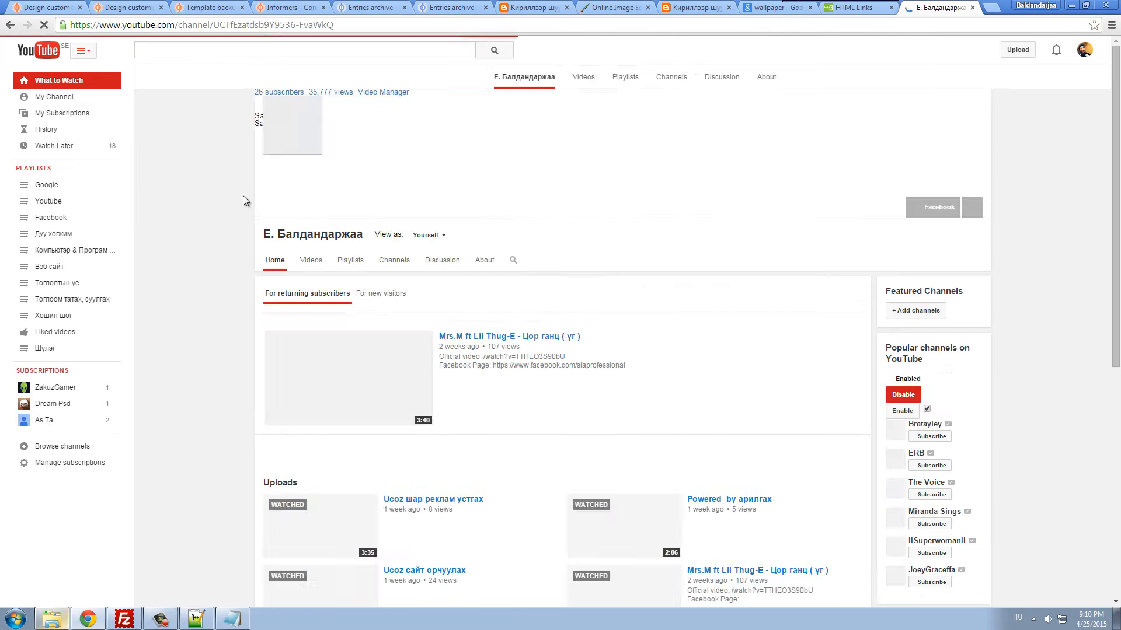
- View the channel page as a subscriber and use its address as the Youtube link's href in the template's footer credit line
click(424, 233)
click(408, 265)
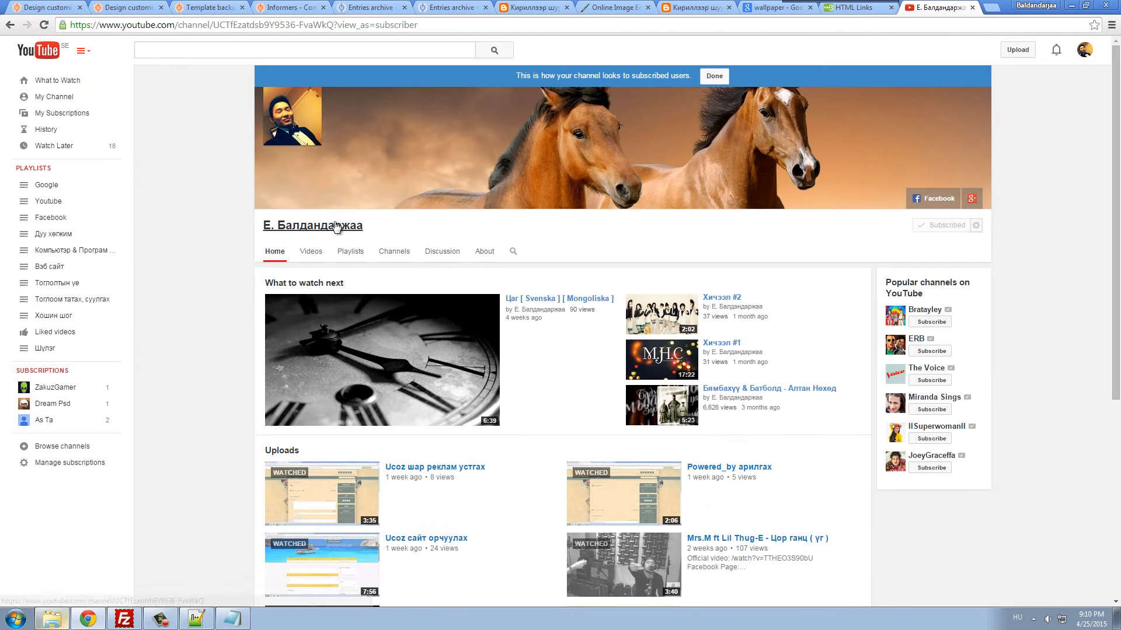
click(223, 26)
key(ctrl+c)
click(46, 7)
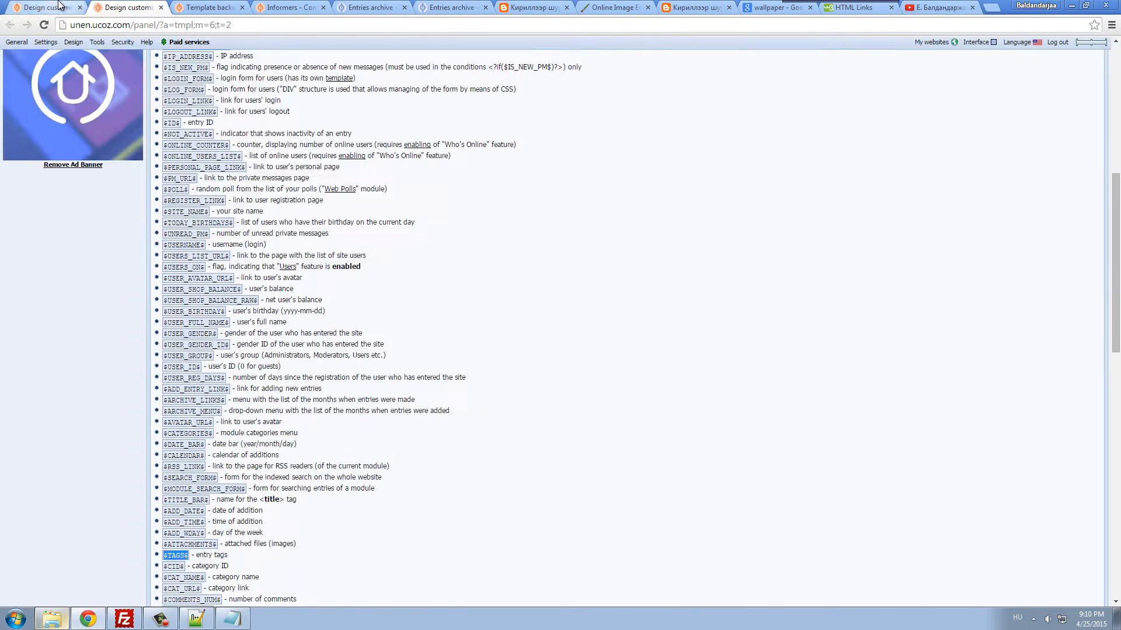
drag(557, 273, 684, 274)
key(ctrl+v)
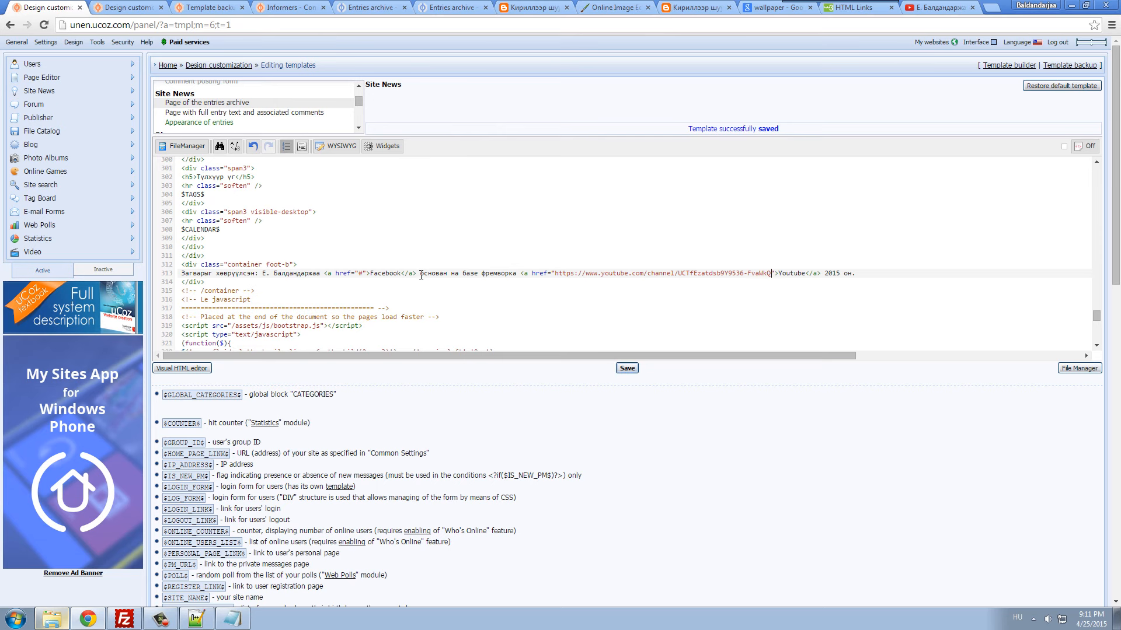
- Delete the text "основан на базе фремворка" between the Facebook and Youtube links in the footer credit line
drag(456, 274, 517, 275)
key(BackSpace)
key(BackSpace)
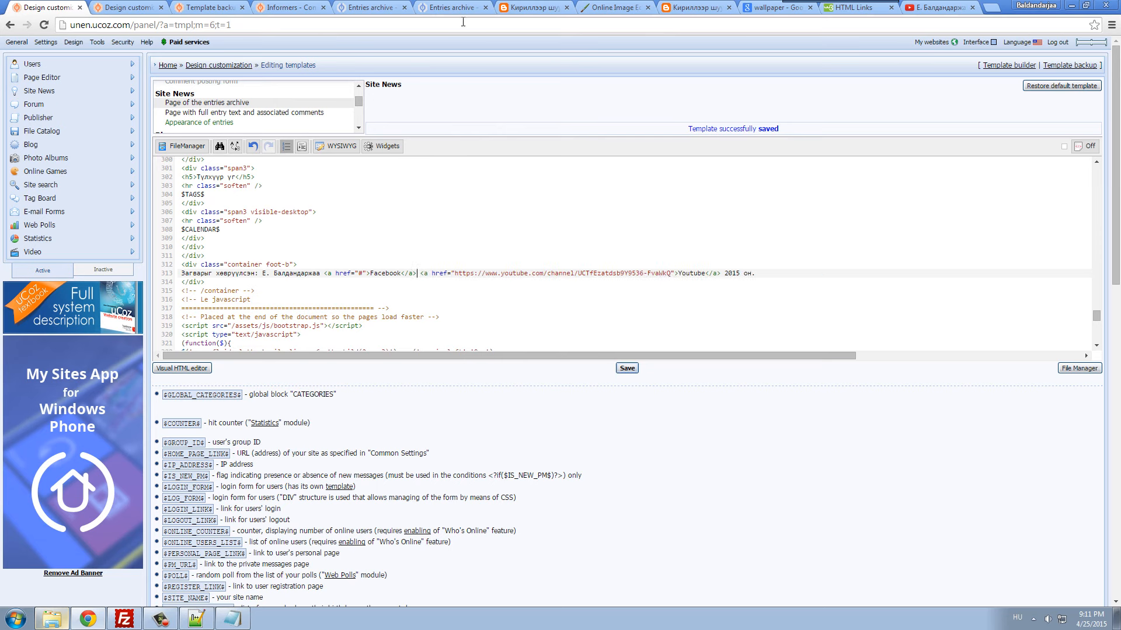
- Load Facebook in the YouTube browser tab and go to the account's own profile page
click(925, 9)
click(918, 24)
text(fa)
key(Return)
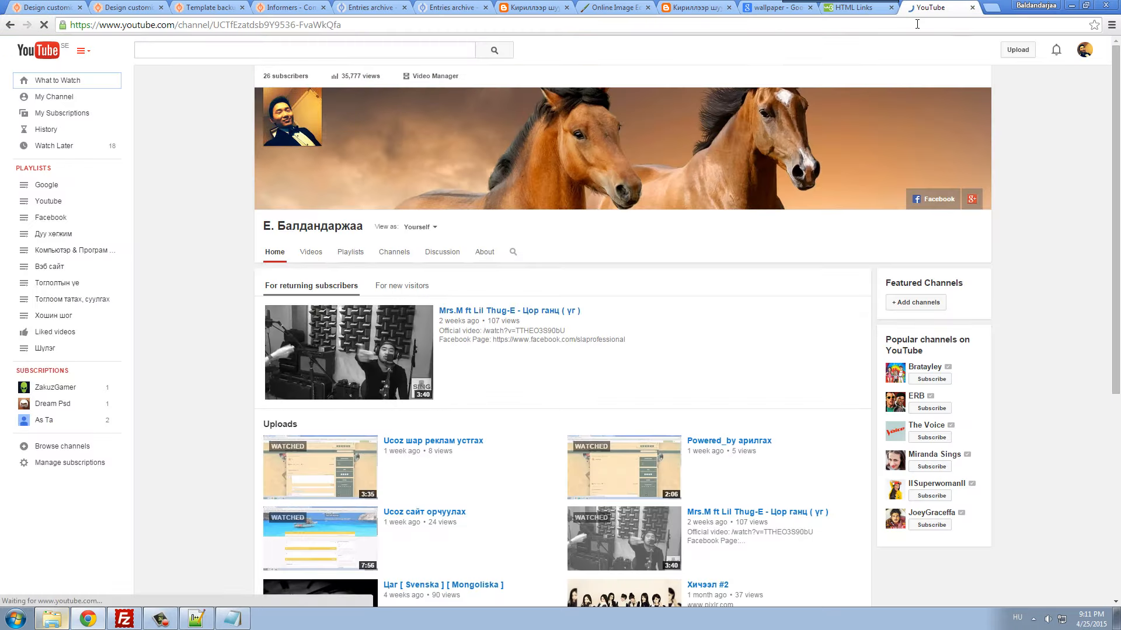
click(917, 24)
text(fa)
key(Return)
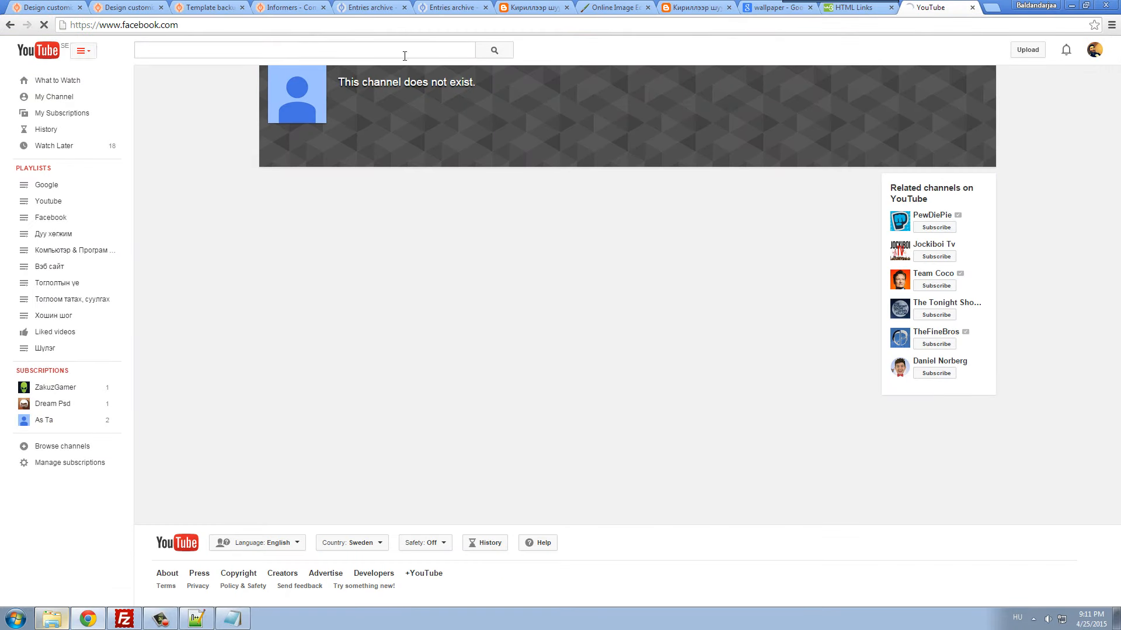
click(256, 81)
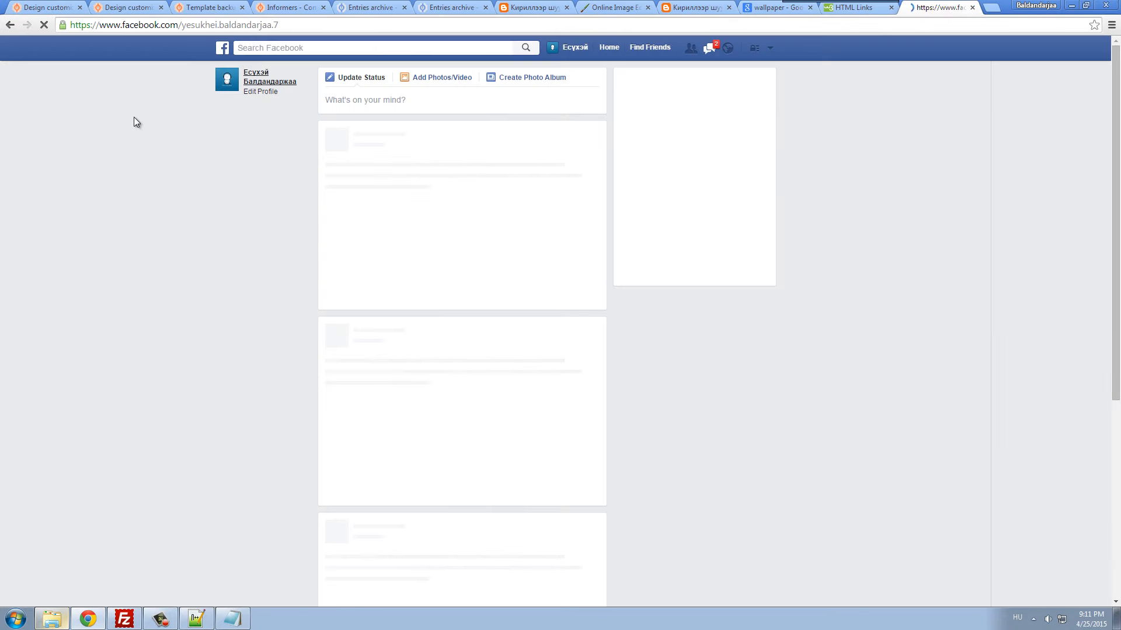
- Copy the profile page's address and use it as the Facebook link's href in the footer credit line
click(173, 28)
key(ctrl+c)
click(136, 7)
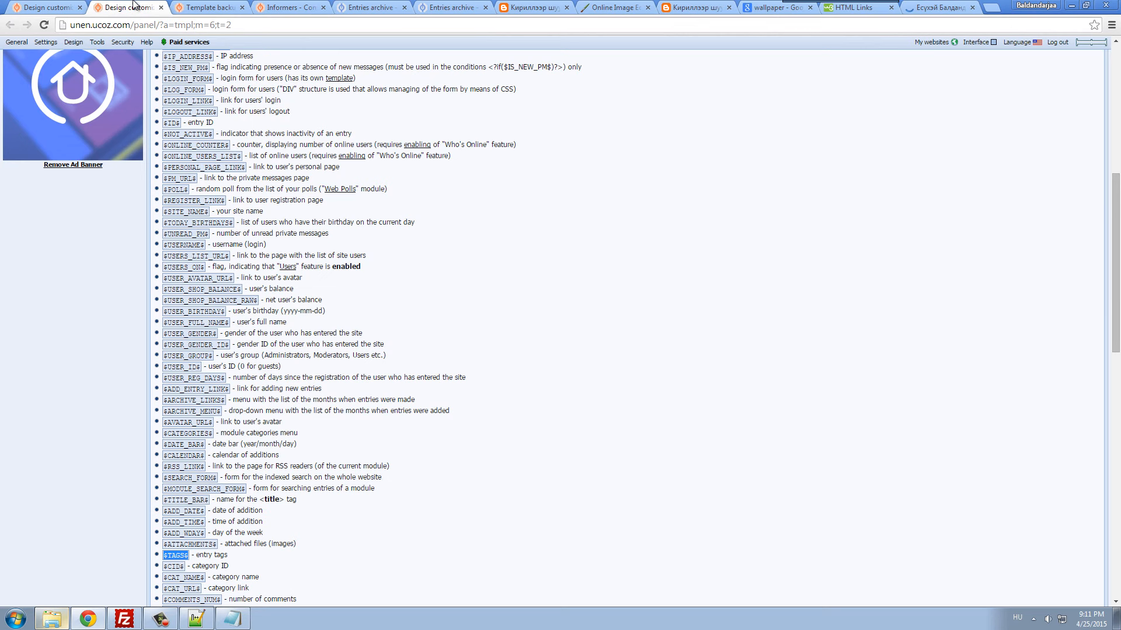
click(57, 7)
key(ctrl+v)
- Add target="_blank" to the Facebook link in the footer credit line
text(")
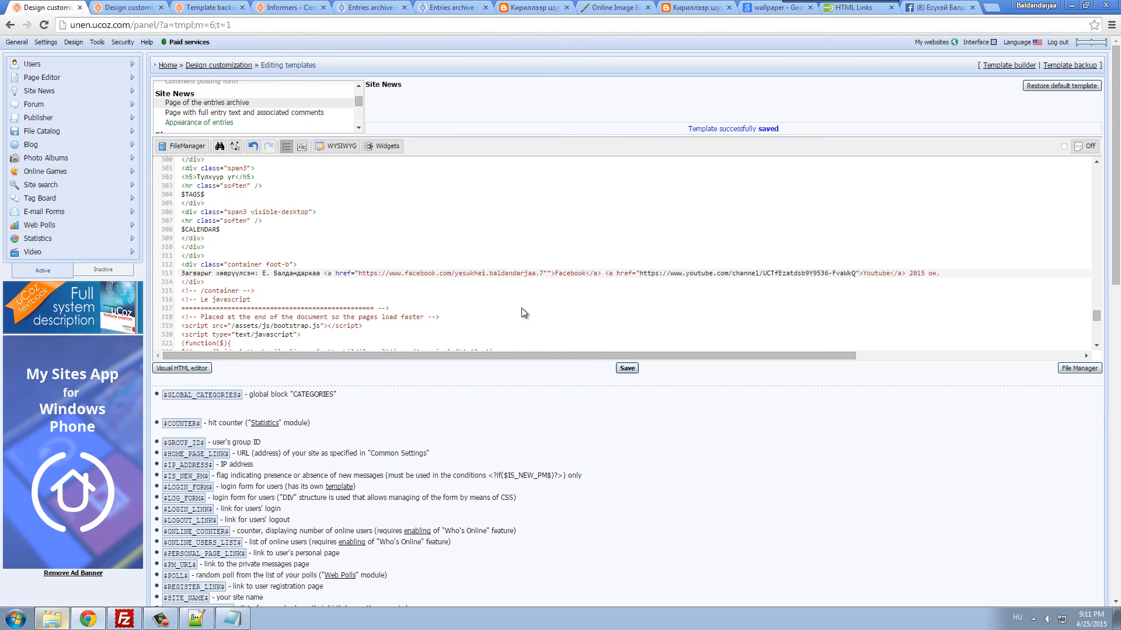
text( taeg)
key(BackSpace)
key(BackSpace)
text(rget)
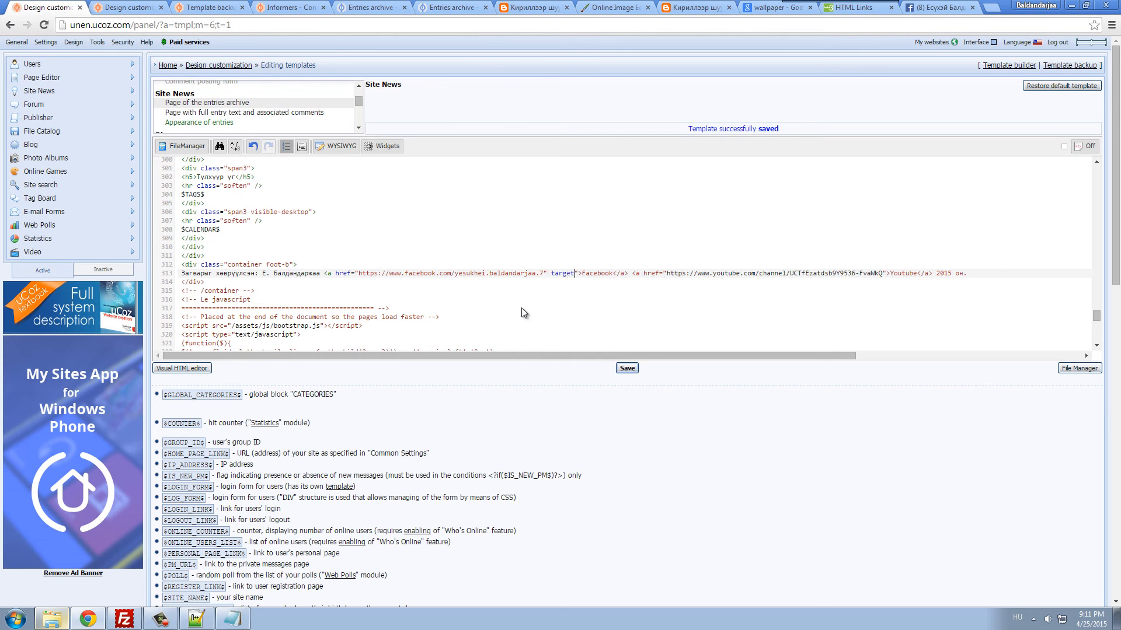
text(=)
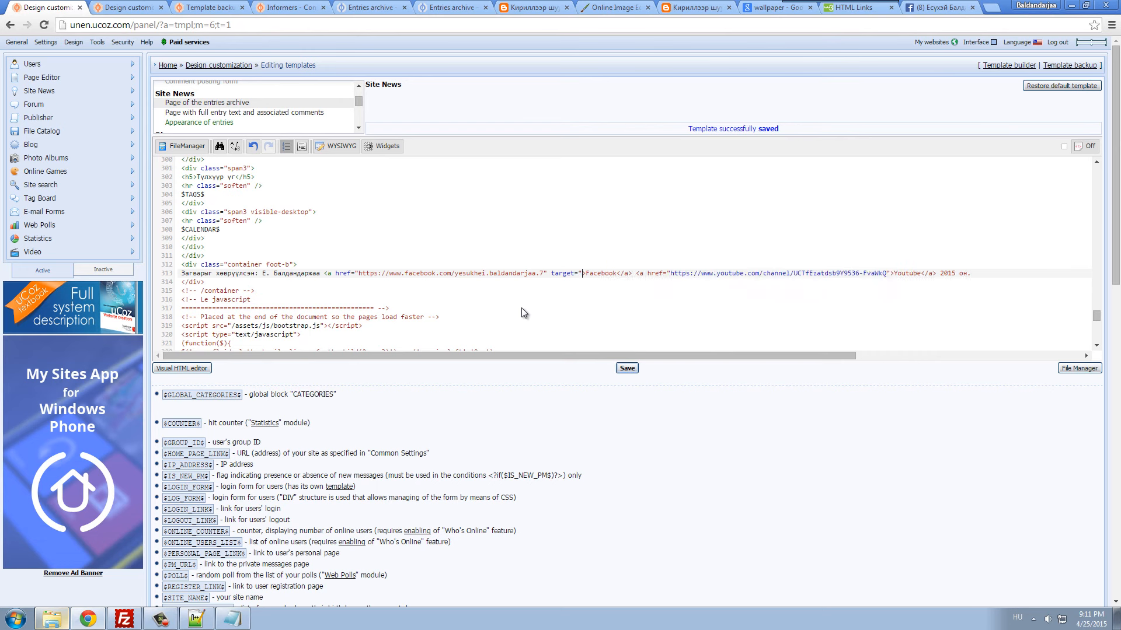
text("_blank)
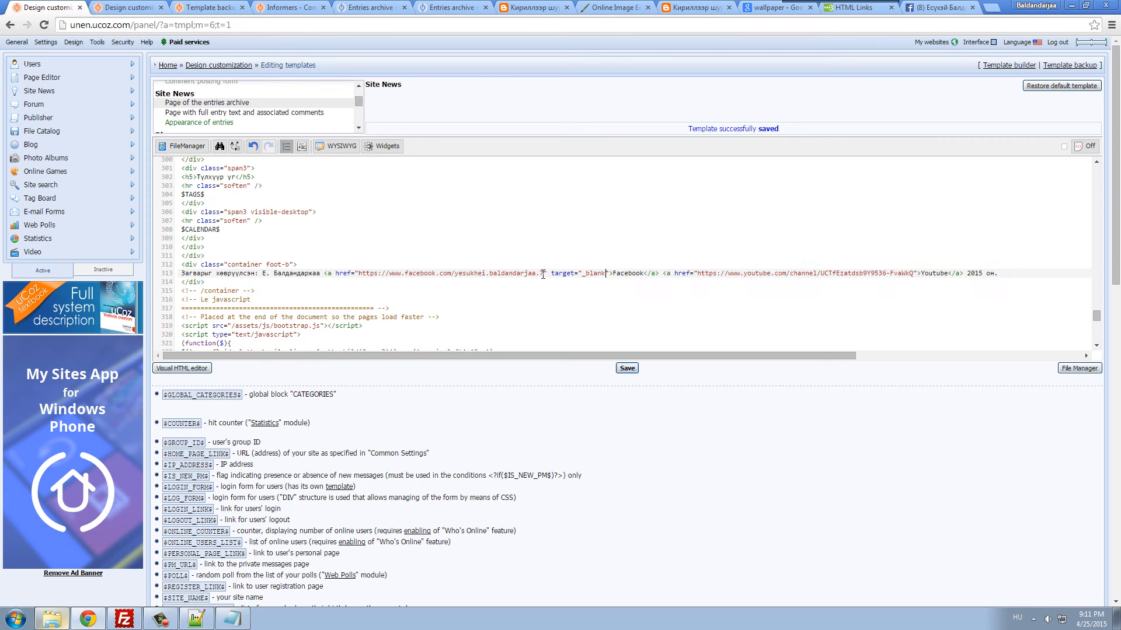
- Copy the target="_blank" attribute from the Facebook link to the Youtube link and save the template
click(548, 274)
drag(551, 274, 607, 272)
key(ctrl+c)
click(920, 274)
key(ctrl+v)
click(626, 367)
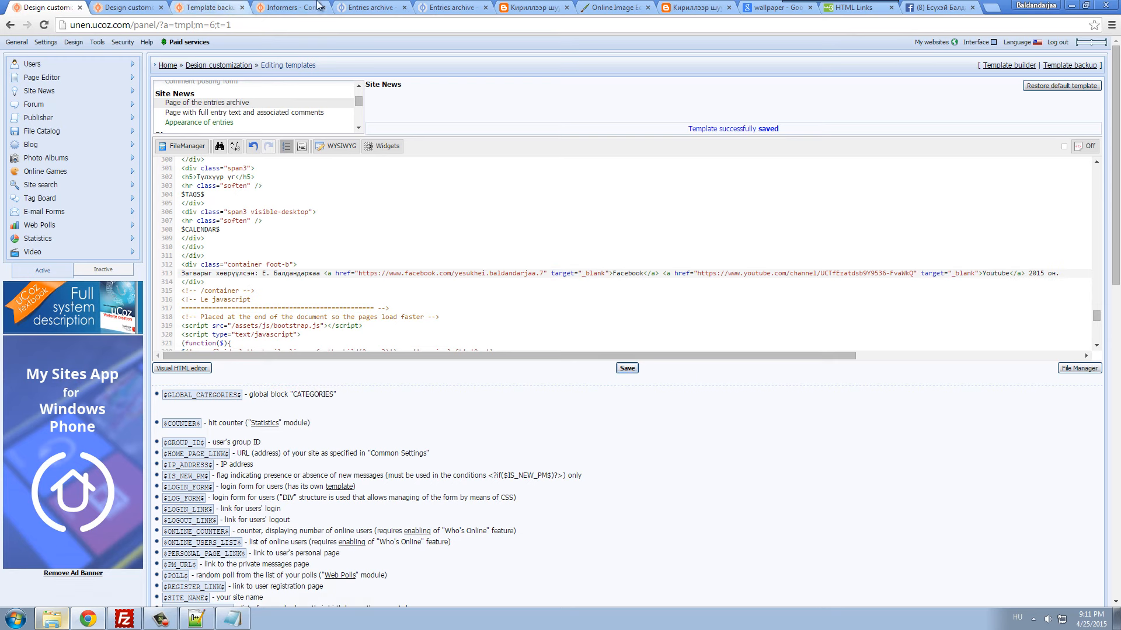
- Reload the live site and test the Facebook and Youtube links in the footer credit line, closing each opened page
click(365, 7)
key(F5)
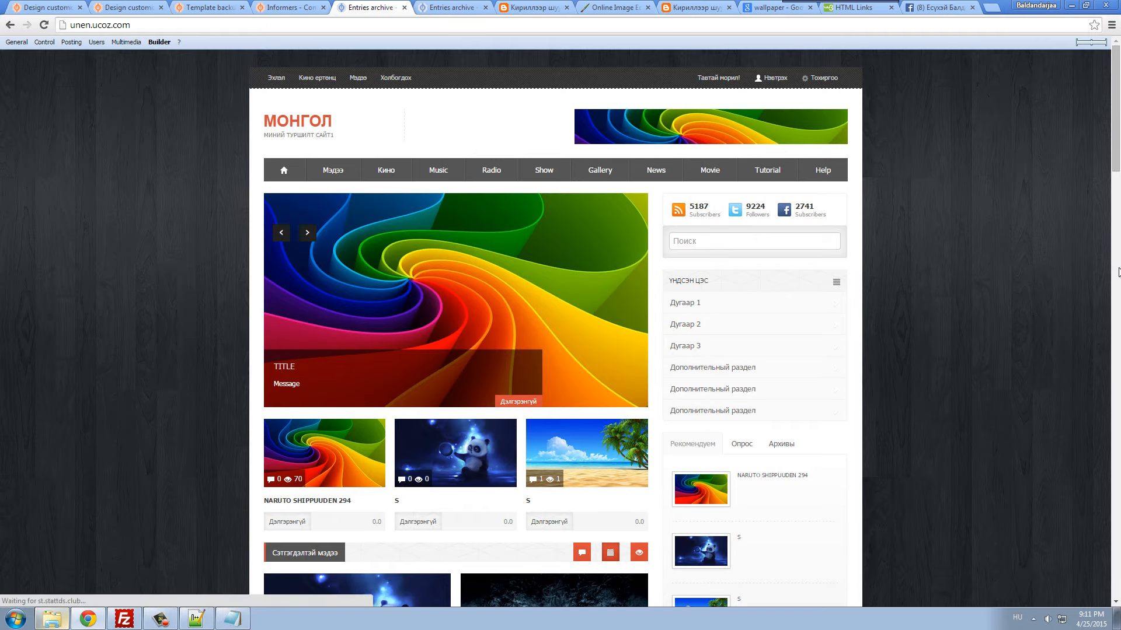
drag(1116, 155, 1114, 584)
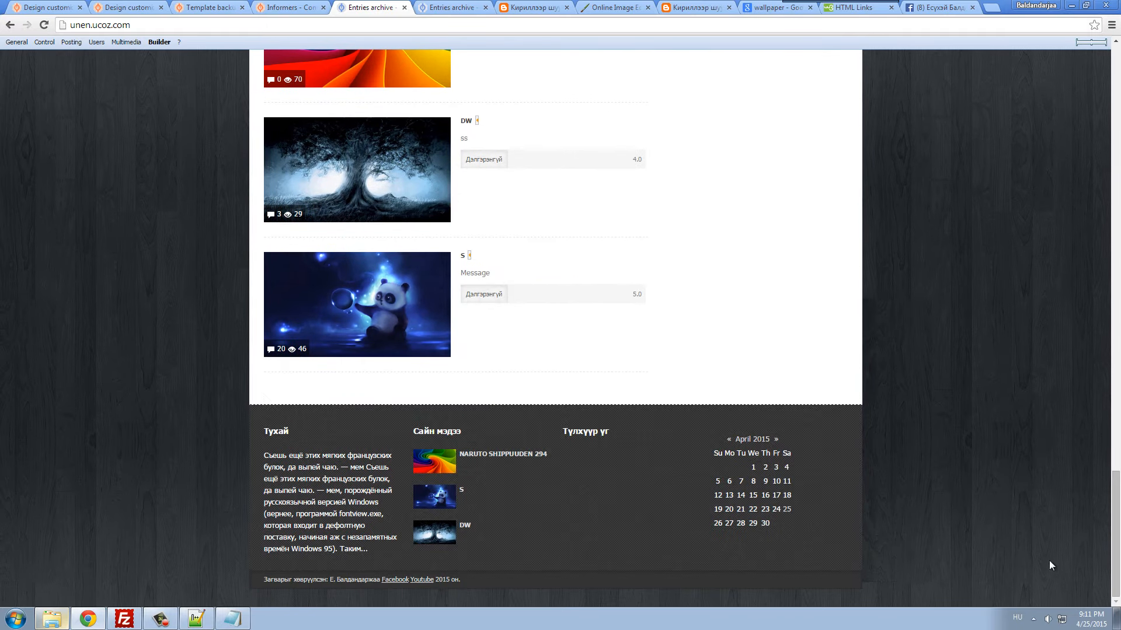
drag(263, 581, 318, 583)
click(320, 583)
click(386, 580)
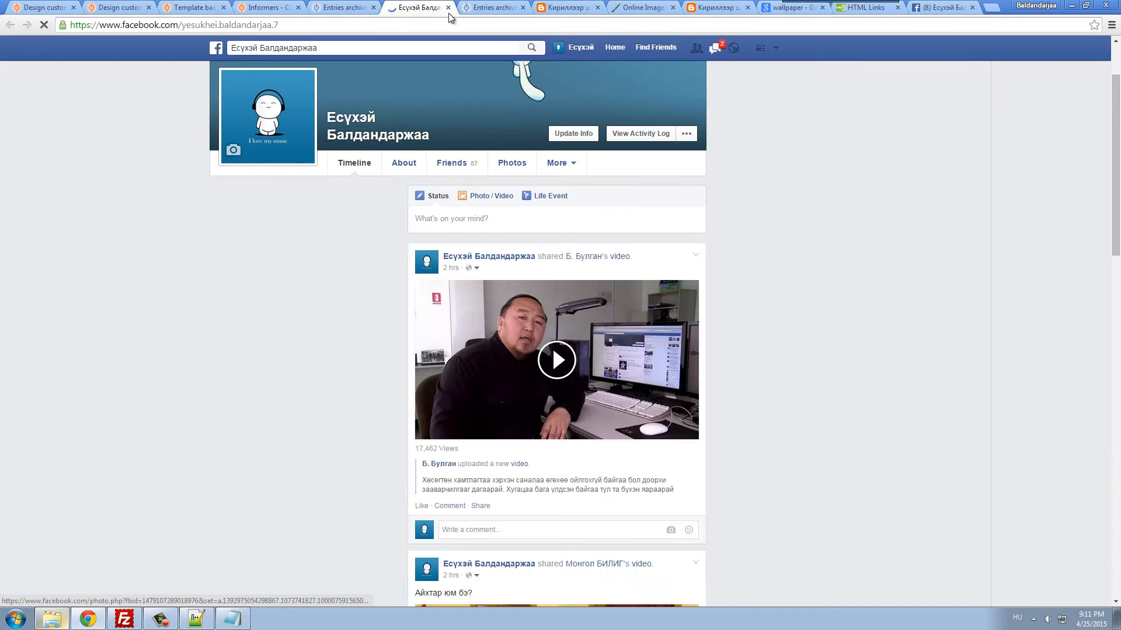
key(ctrl+w)
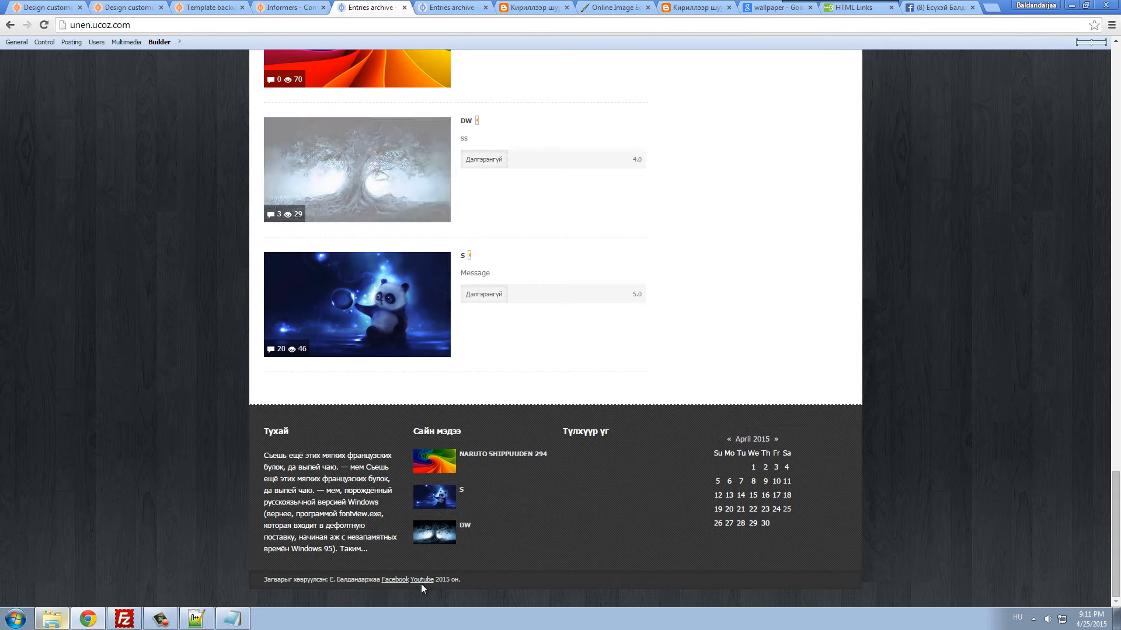
click(422, 580)
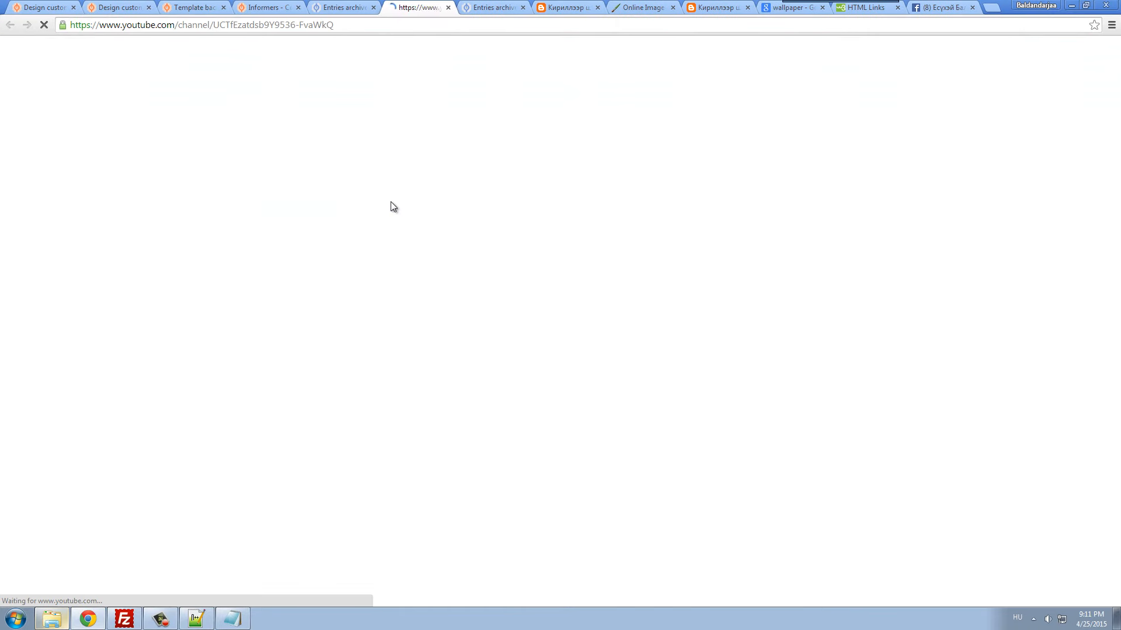
click(448, 8)
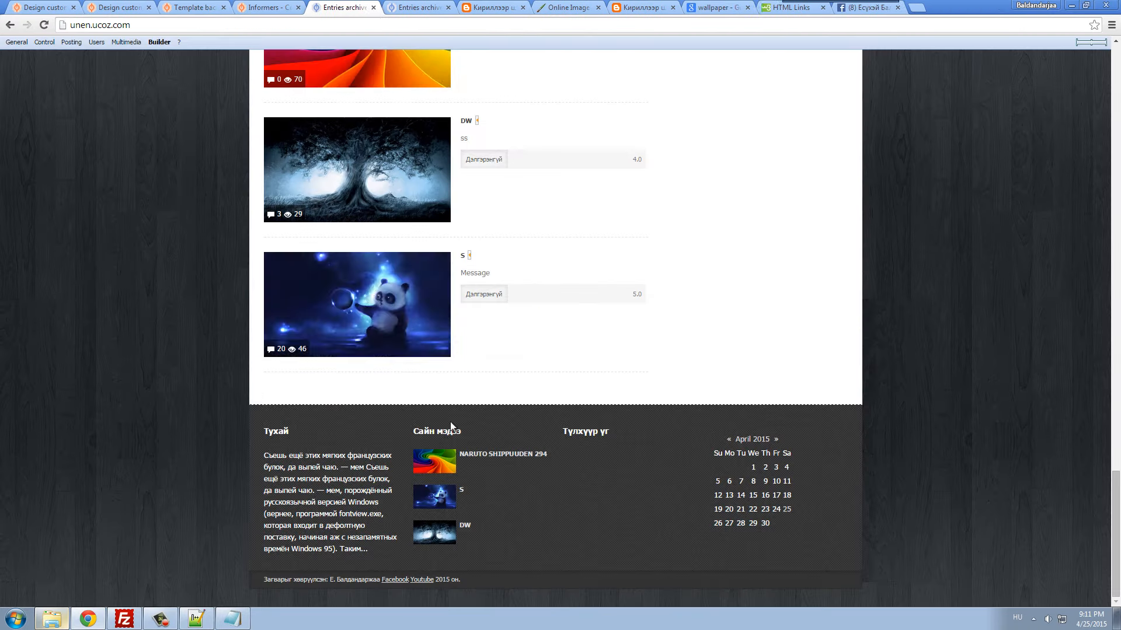
drag(436, 580, 482, 585)
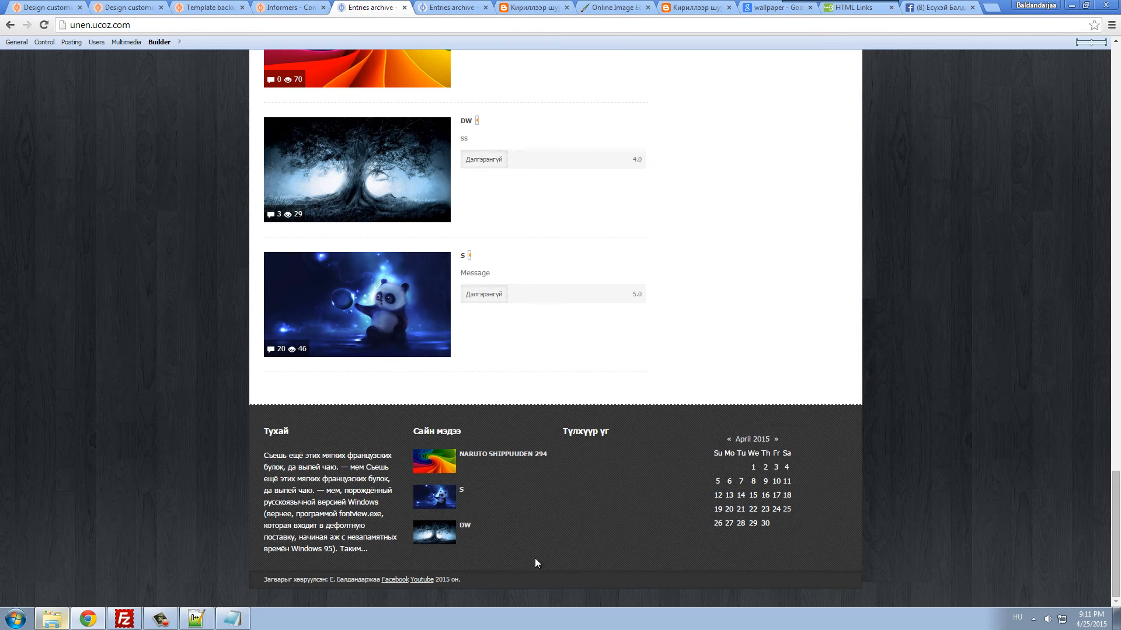
- Return to the top of the site's page and close the Facebook browser tab
scroll(625, 518, up, 12)
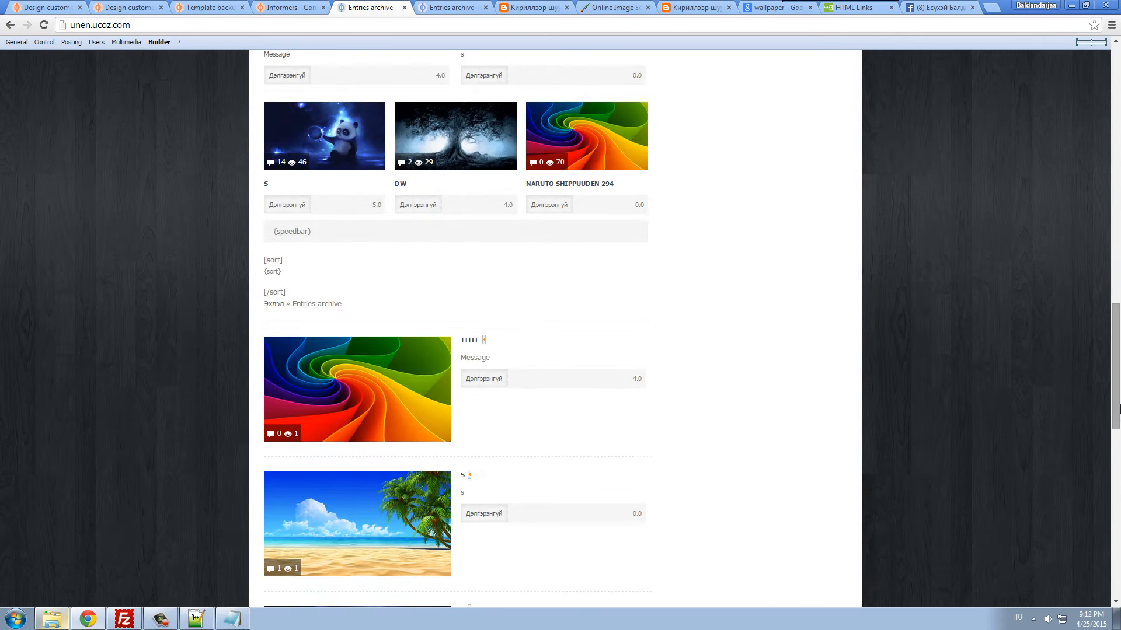
drag(1119, 407, 1096, 109)
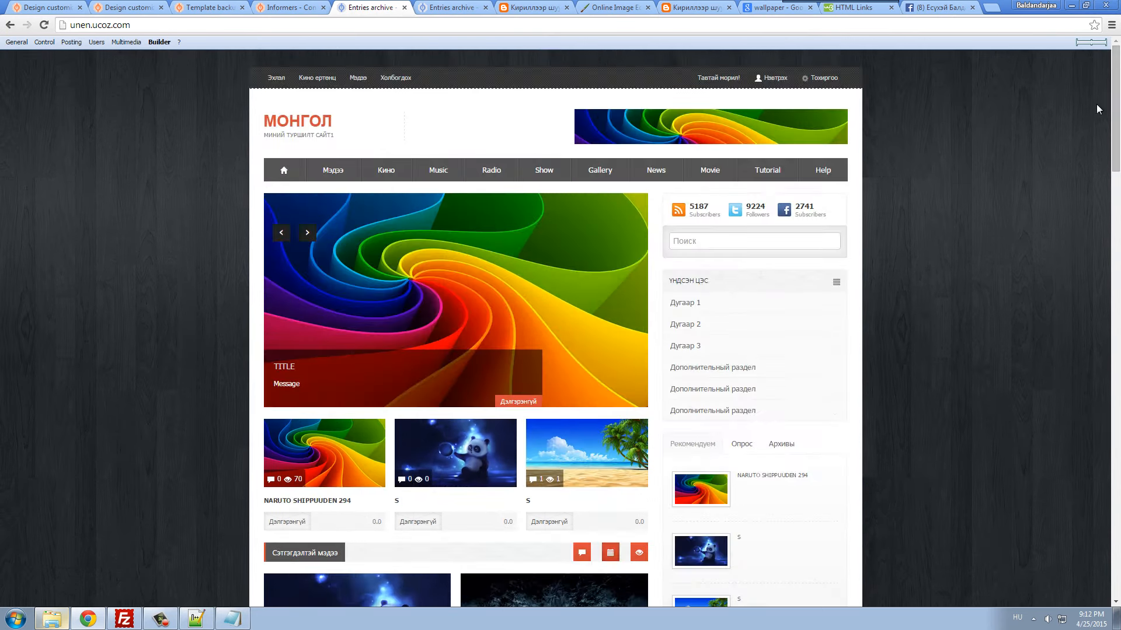
click(972, 7)
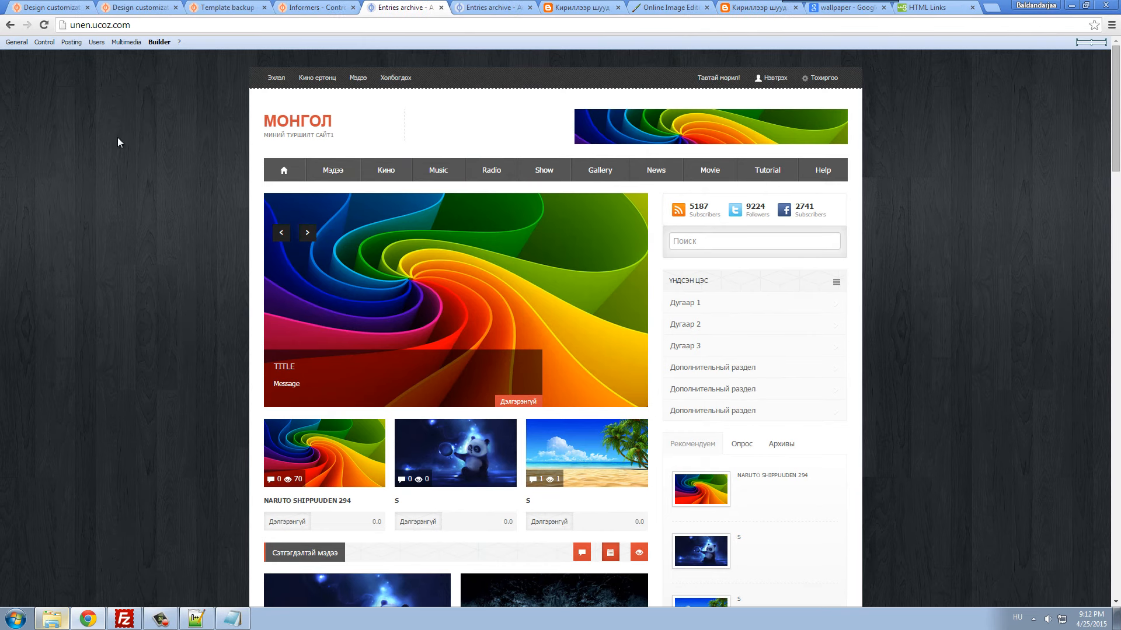
- Look through the template editors, reviewing the entries archive page code down to its end and back to the first line
click(137, 7)
scroll(318, 282, up, 4)
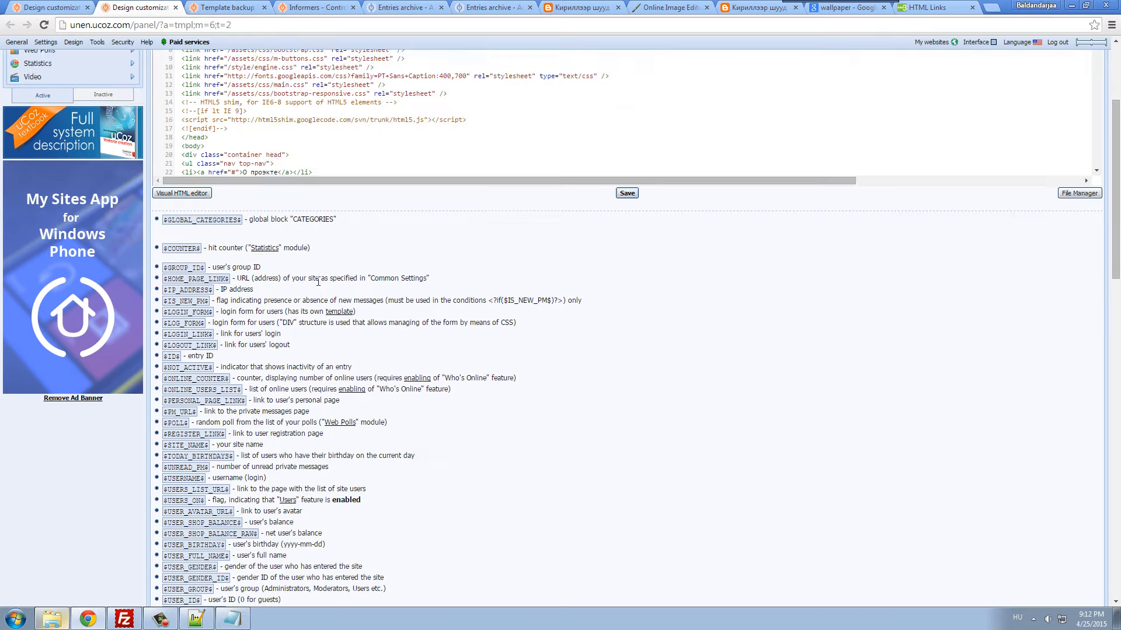
scroll(319, 283, up, 3)
scroll(347, 313, down, 3)
scroll(347, 314, up, 3)
scroll(347, 314, down, 3)
scroll(347, 314, up, 3)
click(80, 10)
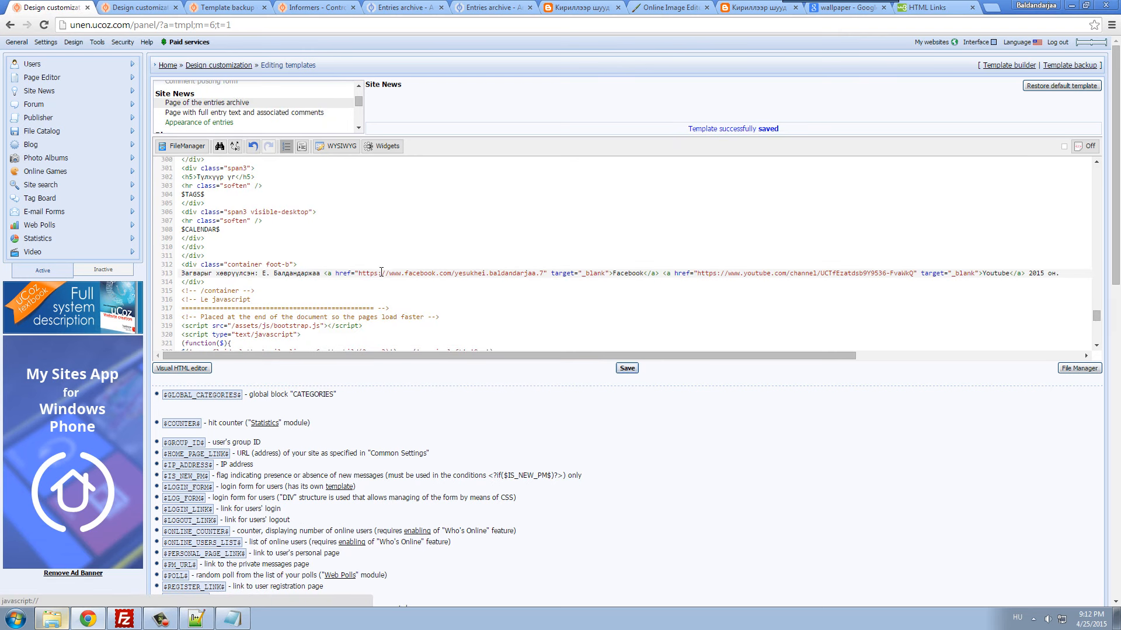
scroll(380, 273, down, 6)
scroll(381, 275, down, 5)
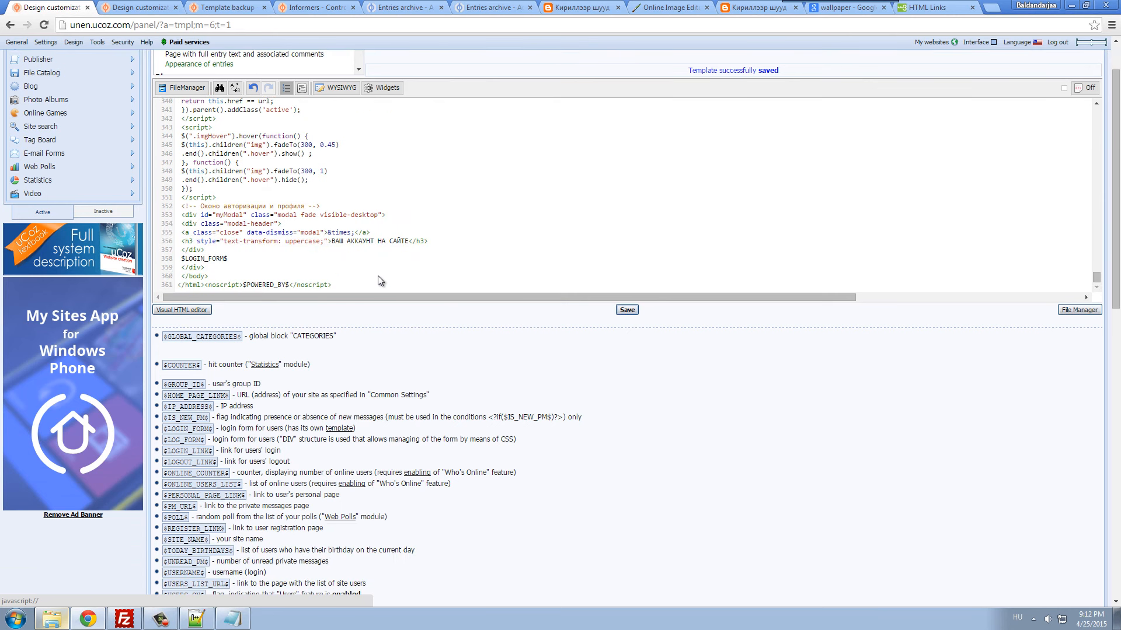
scroll(380, 281, up, 15)
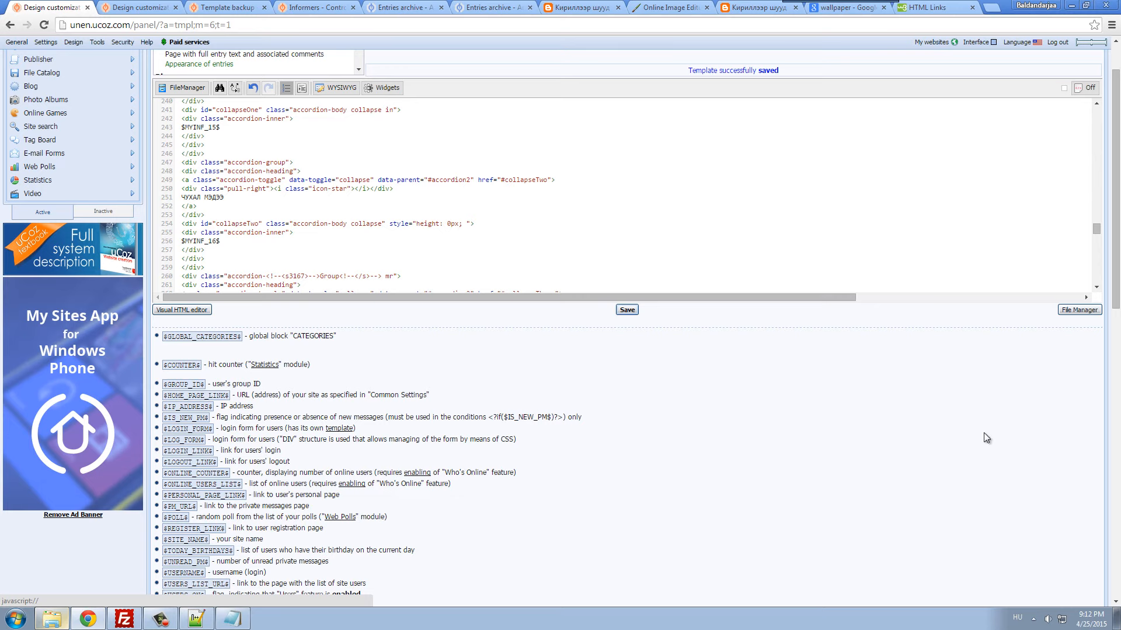
scroll(983, 433, up, 1)
drag(1097, 286, 1089, 142)
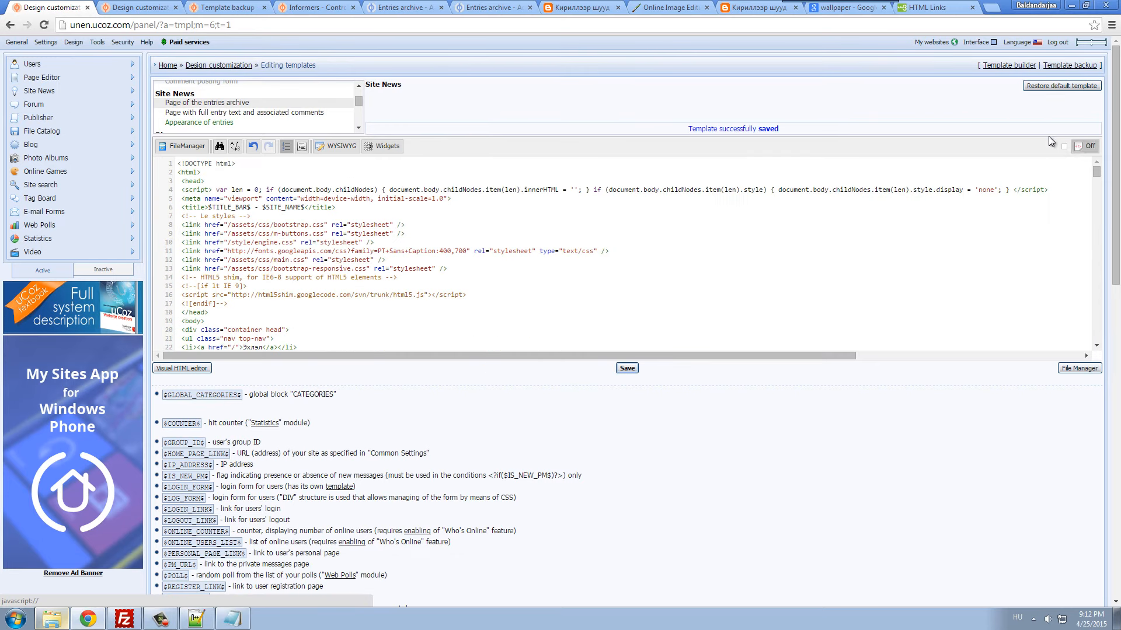
right_click(714, 91)
right_click(647, 94)
right_click(528, 108)
right_click(408, 110)
click(386, 110)
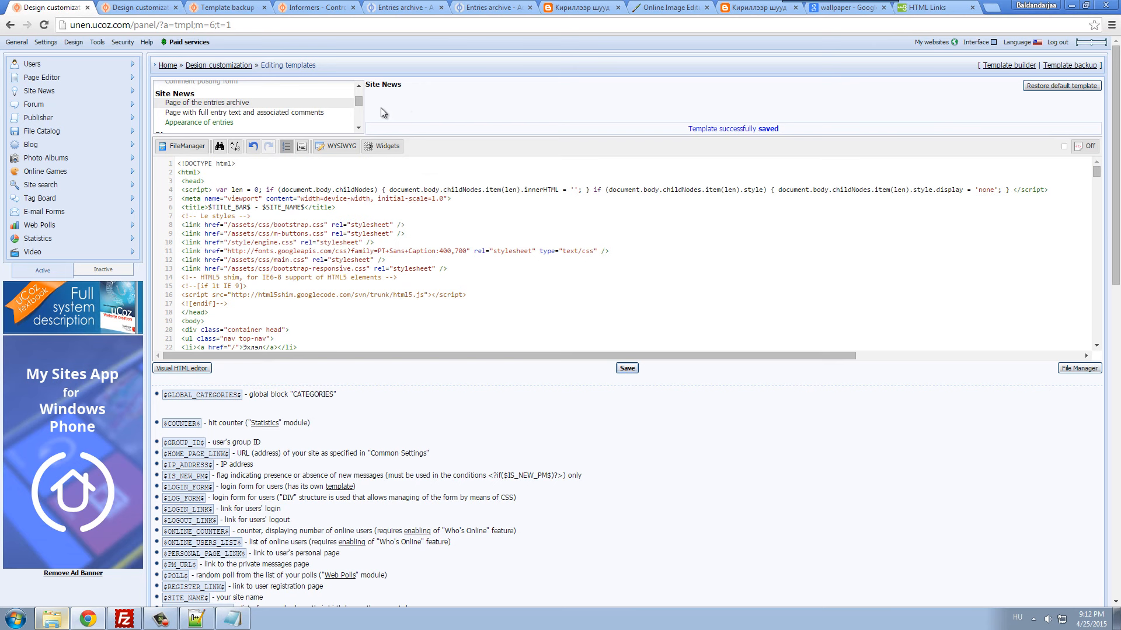
right_click(381, 108)
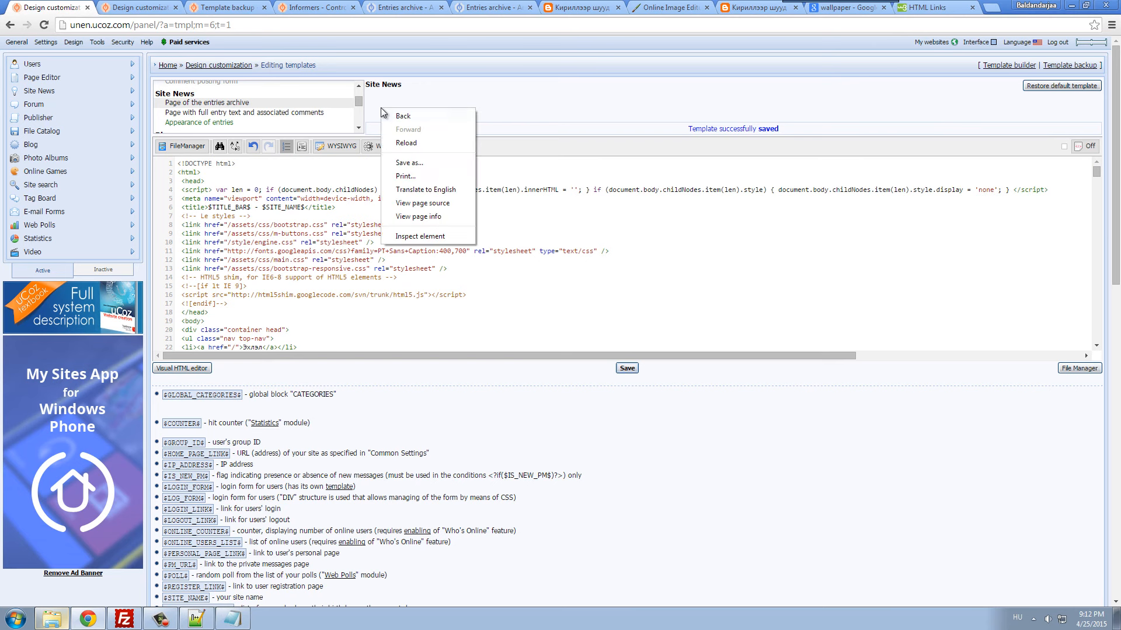
click(381, 108)
right_click(381, 107)
click(381, 107)
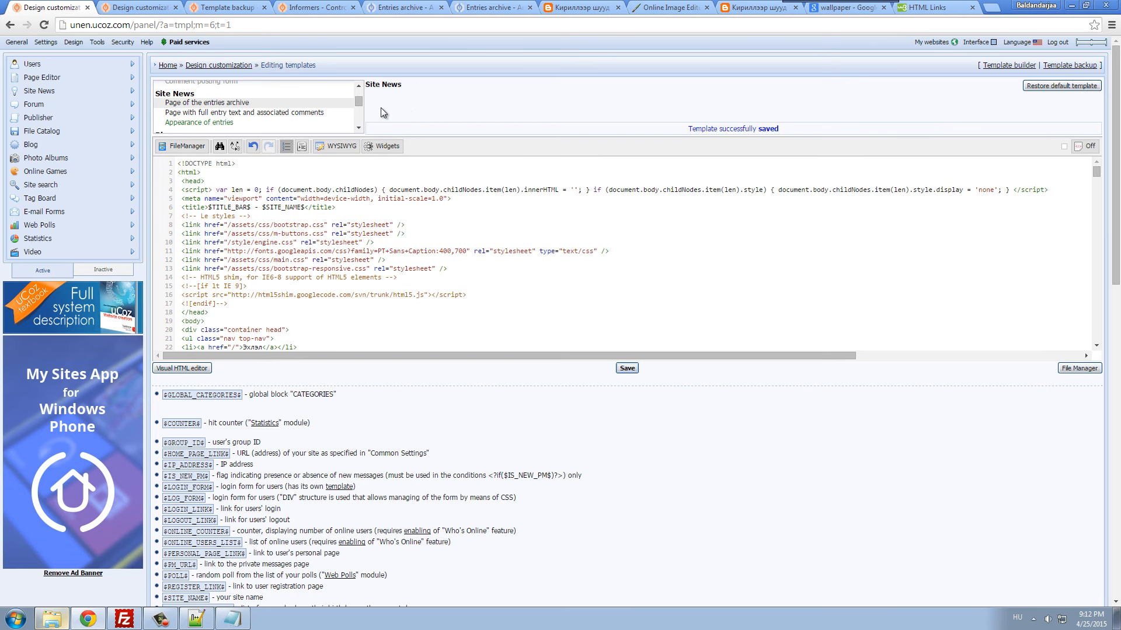
click(226, 5)
click(309, 6)
click(383, 6)
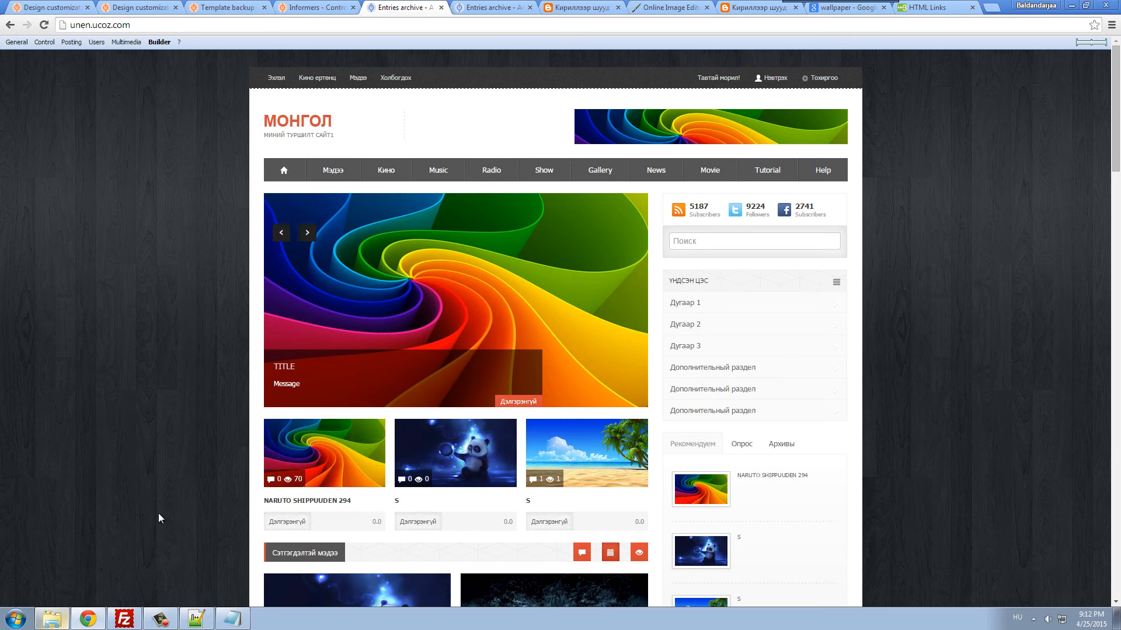
click(52, 619)
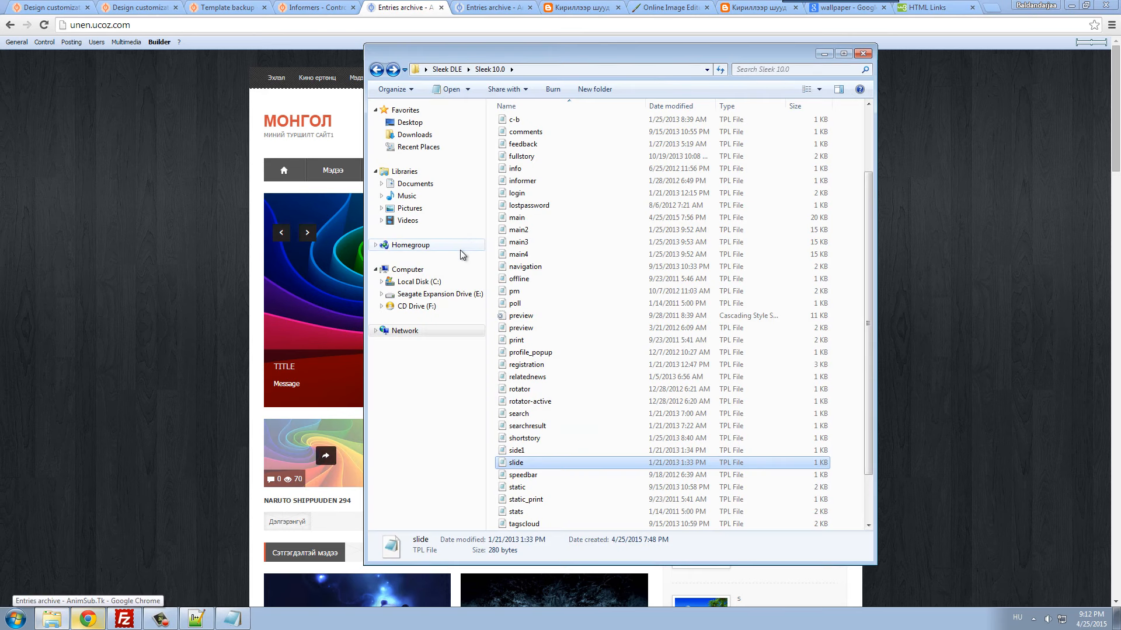
click(86, 617)
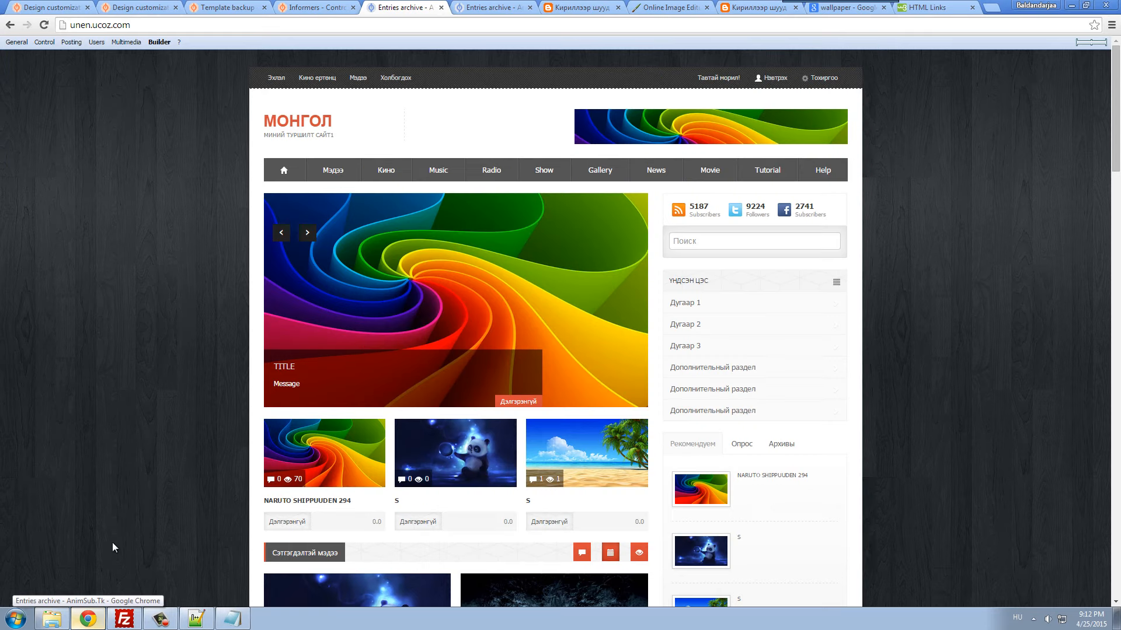
click(87, 623)
click(87, 623)
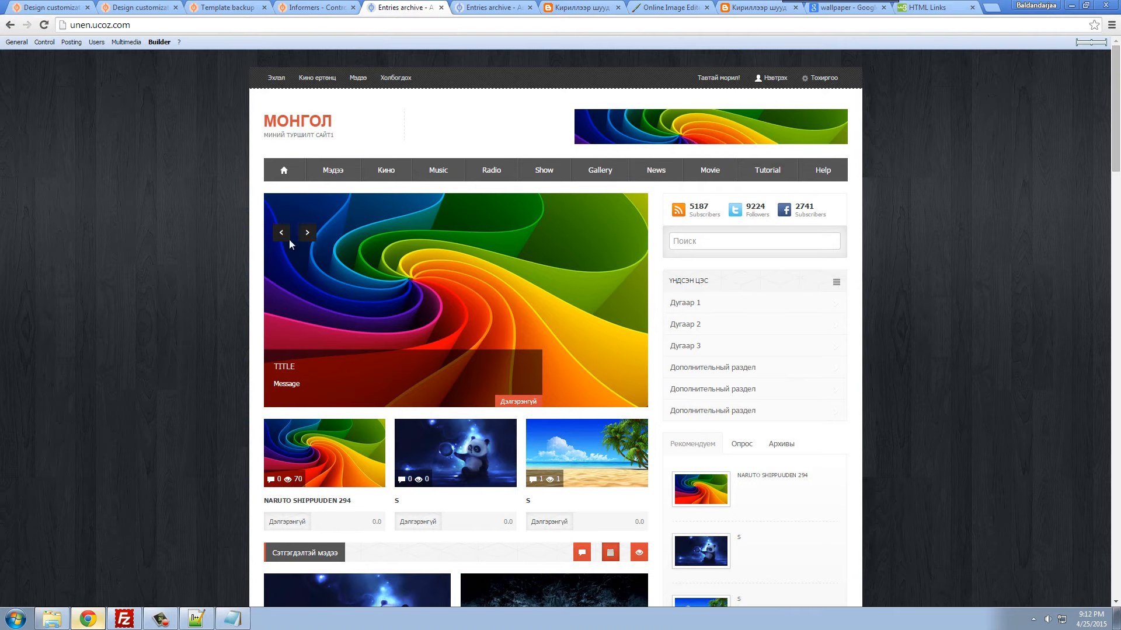
- In the Pixlr image editor tab, undo the last image edit and save the banner as 468x60 at quality 100
click(665, 8)
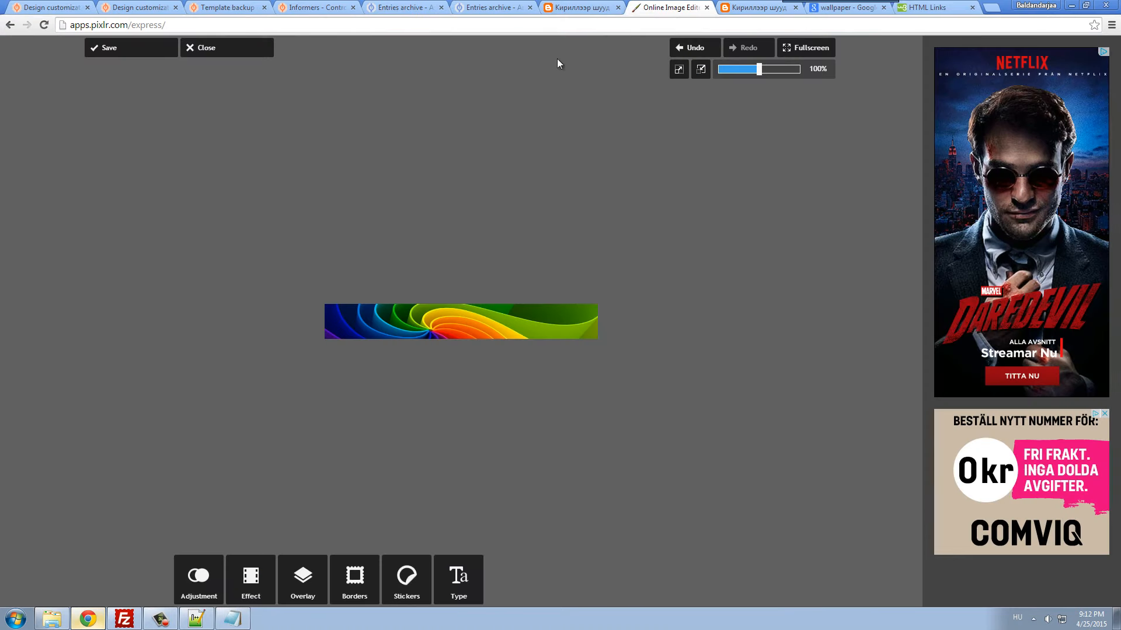
click(703, 56)
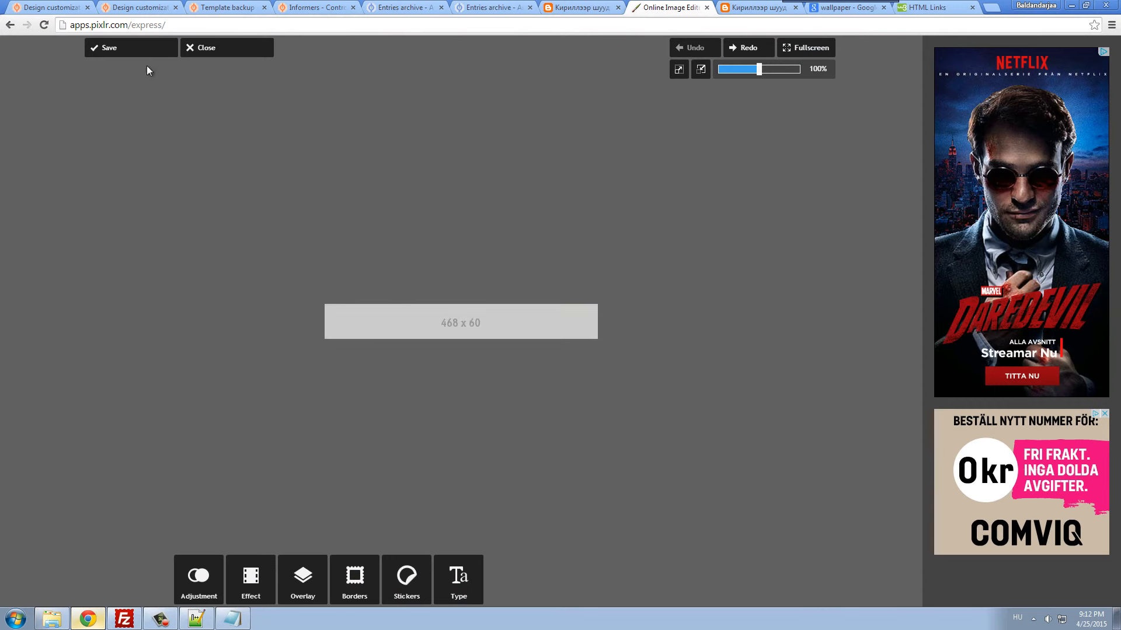
click(146, 49)
drag(520, 304, 546, 304)
click(409, 341)
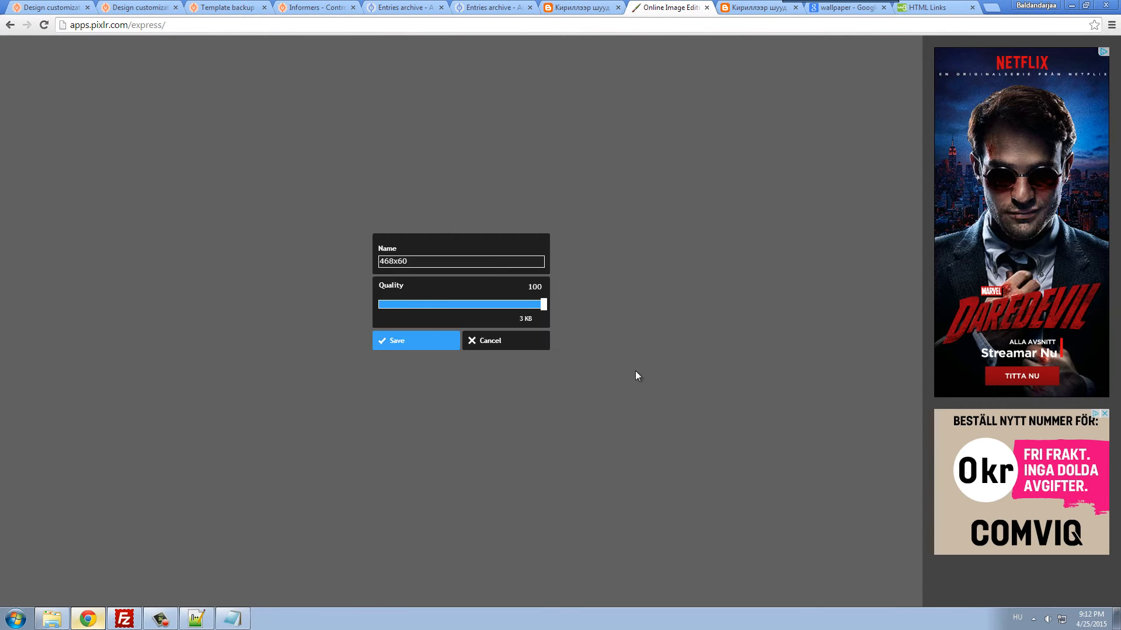
click(593, 314)
- Open the file manager from the live site and delete 468x60.jpg
click(129, 3)
click(228, 4)
click(297, 5)
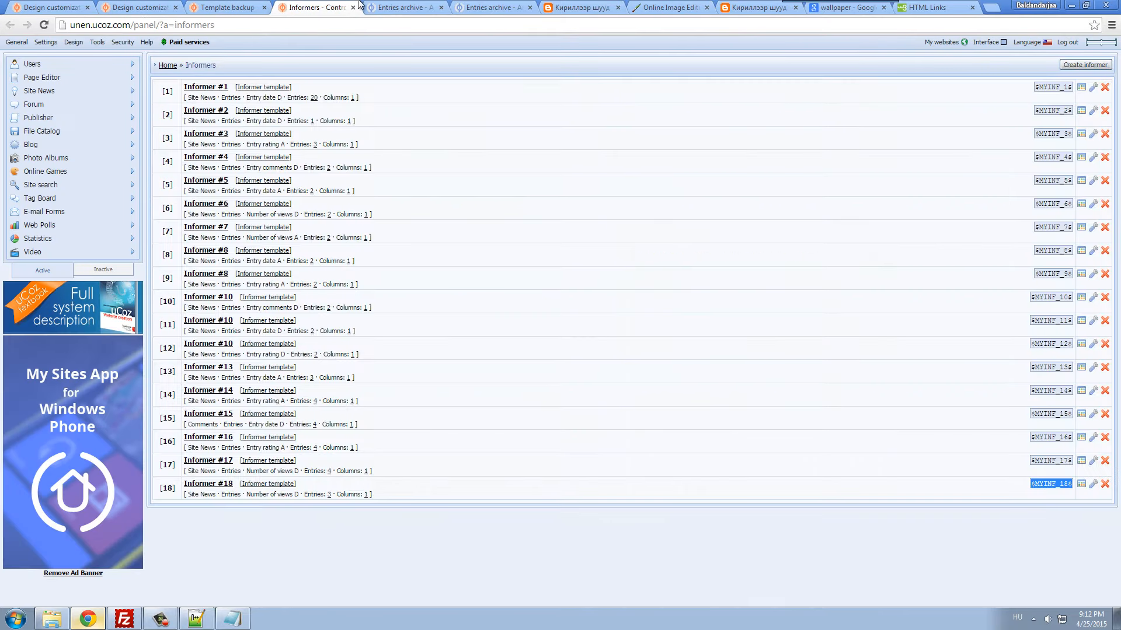
click(402, 7)
click(51, 45)
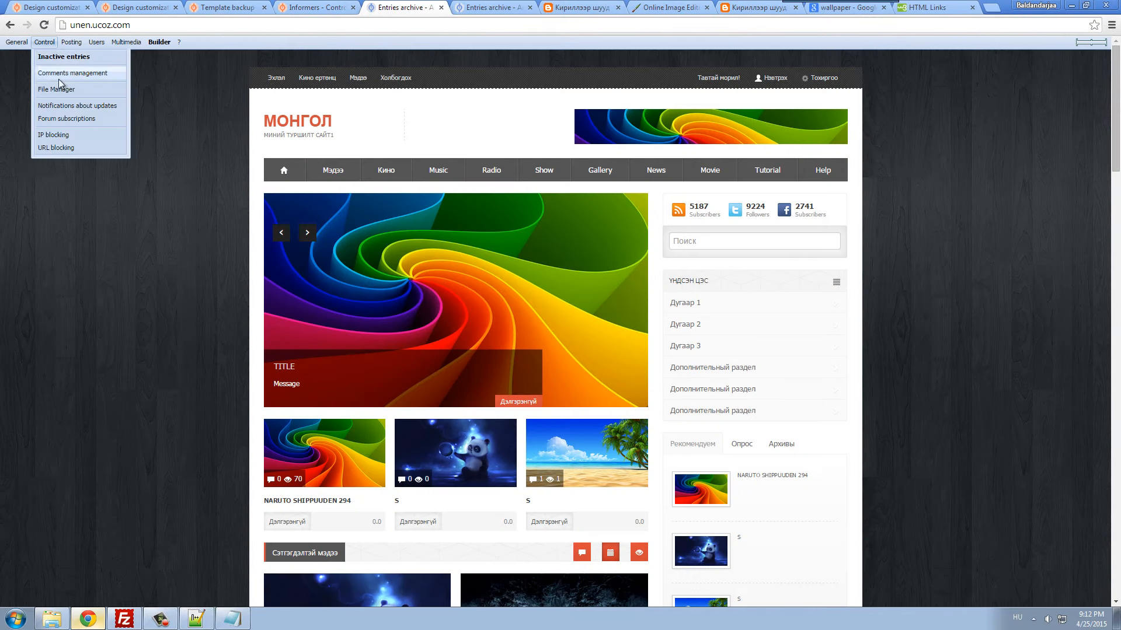
click(58, 89)
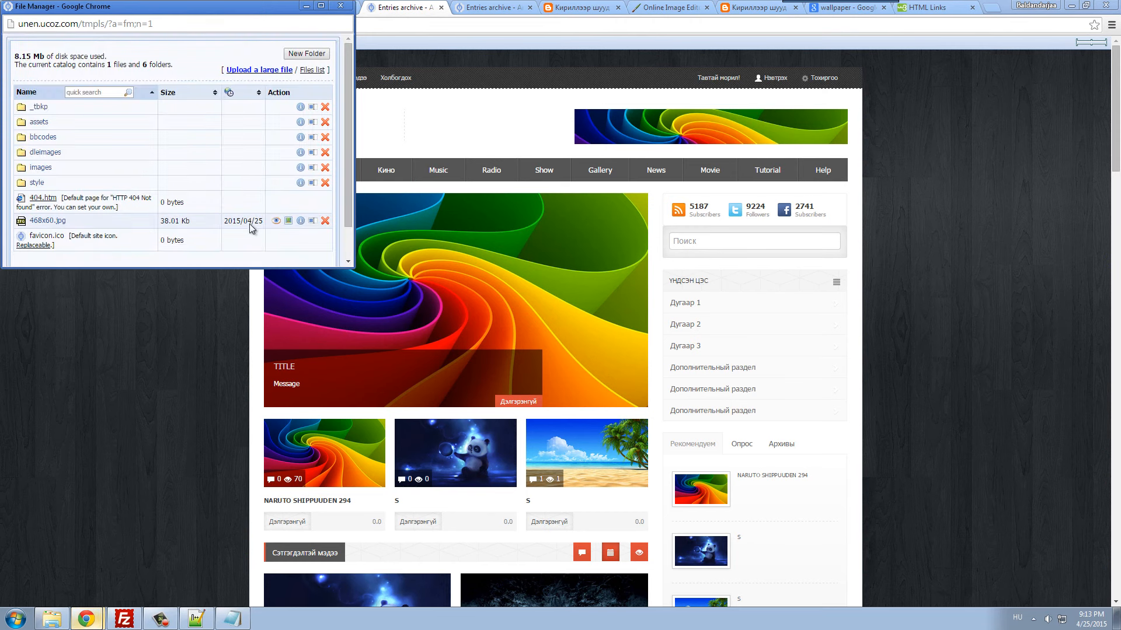
click(324, 221)
click(311, 263)
- Upload the 468x60 image from the Desktop, close the file manager and reload the site
click(211, 105)
click(45, 262)
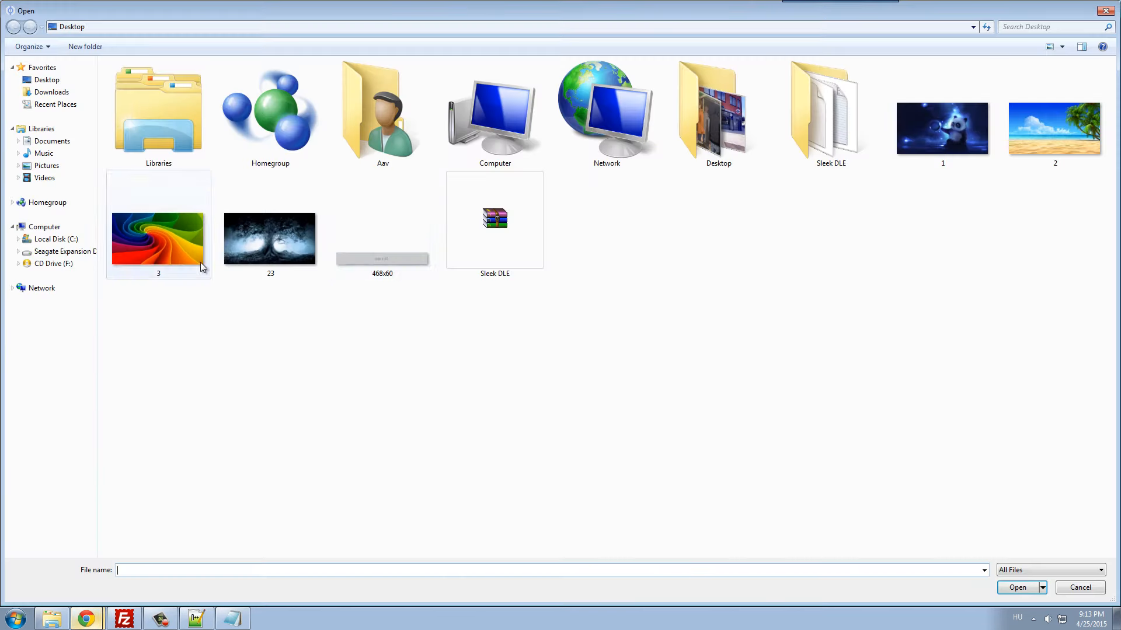
double_click(372, 253)
click(340, 6)
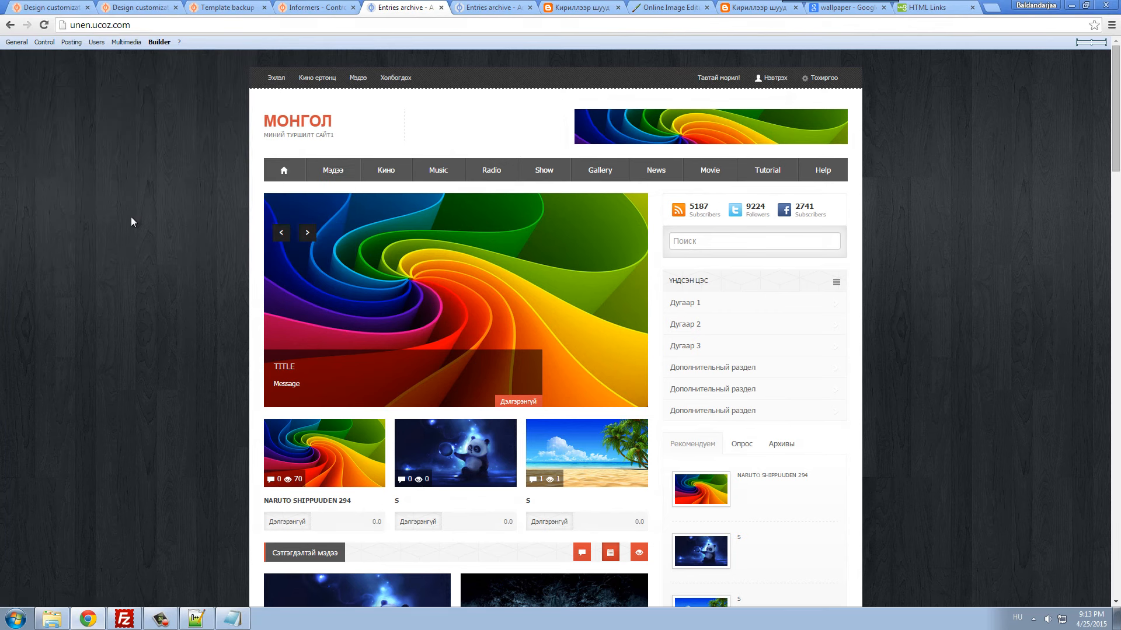
key(F5)
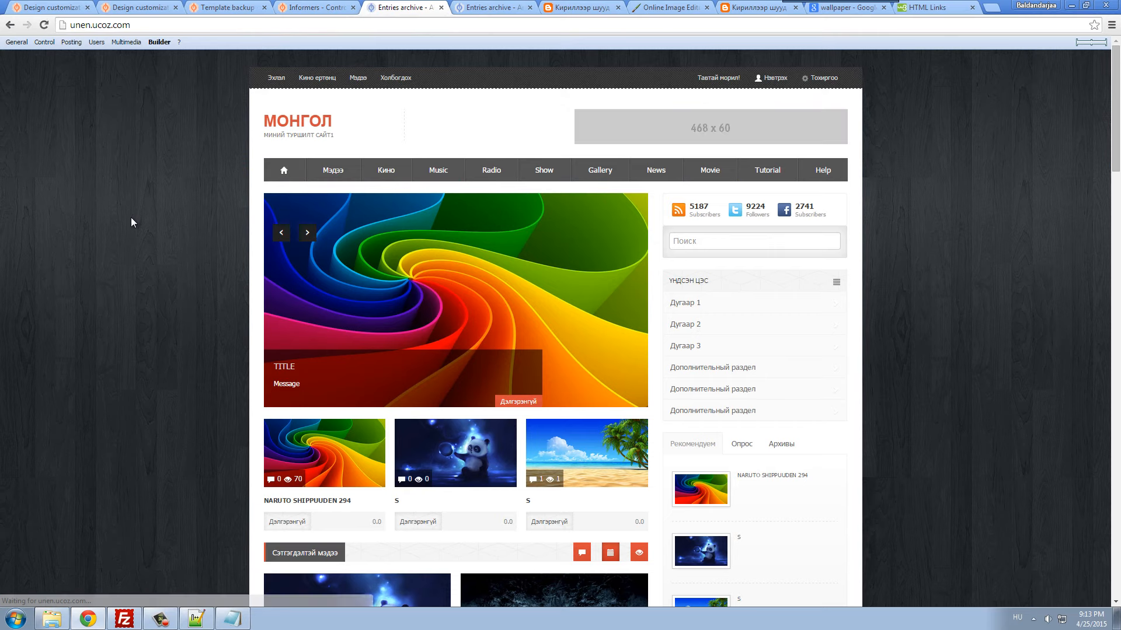
- Examine the site's page down to the unconverted {speedbar} and [sort] placeholders above the entries
scroll(135, 226, down, 3)
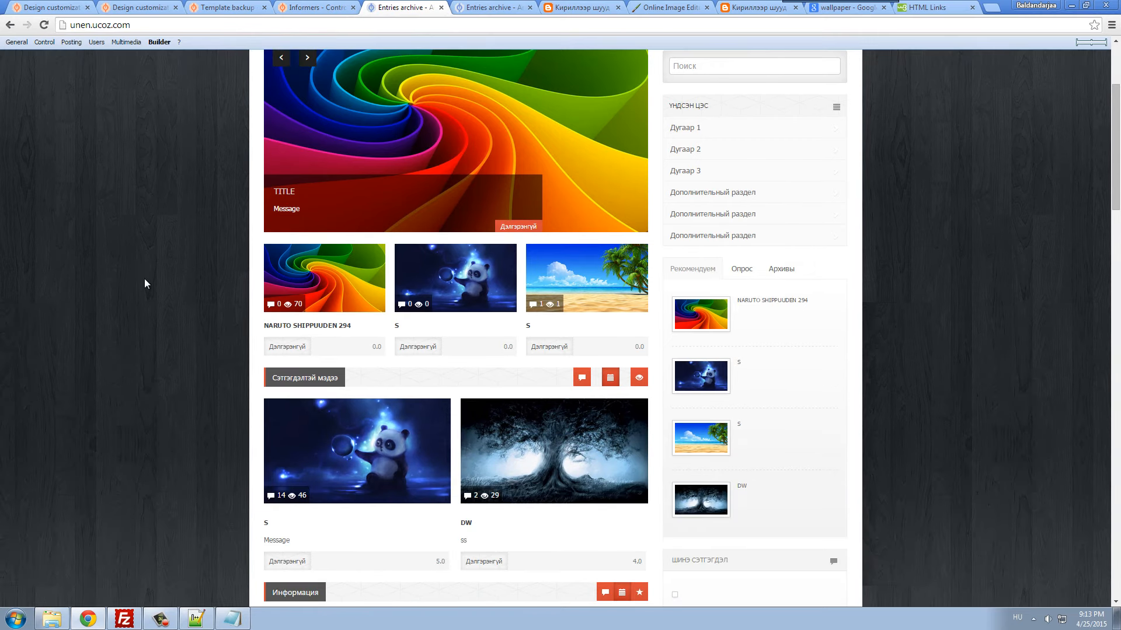
scroll(143, 284, down, 12)
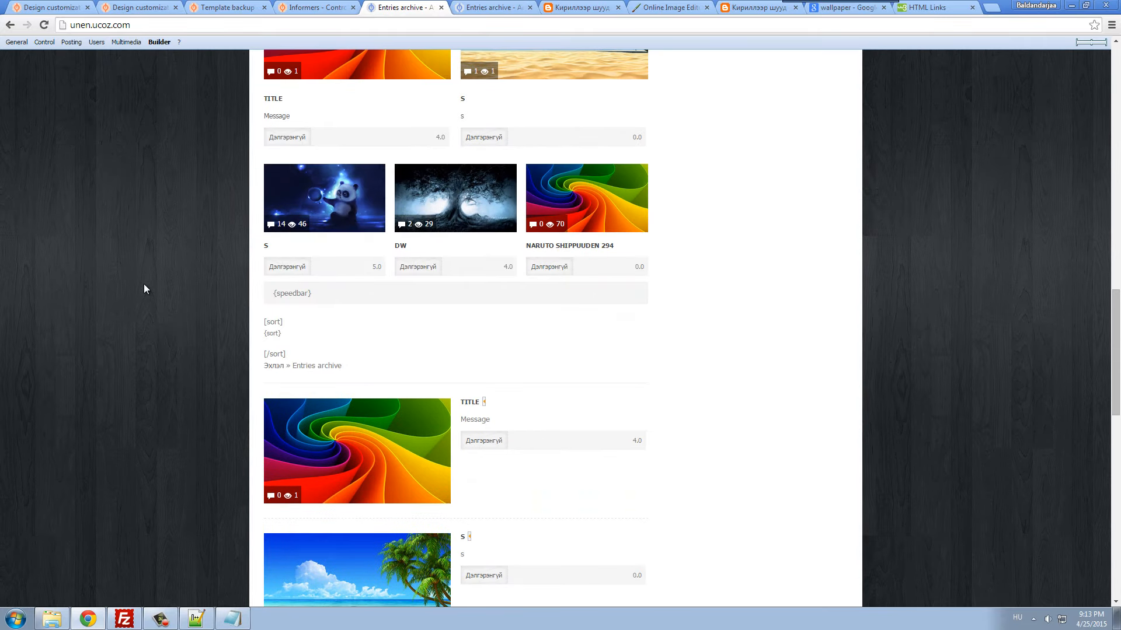
drag(259, 327, 295, 352)
click(295, 351)
scroll(221, 358, up, 1)
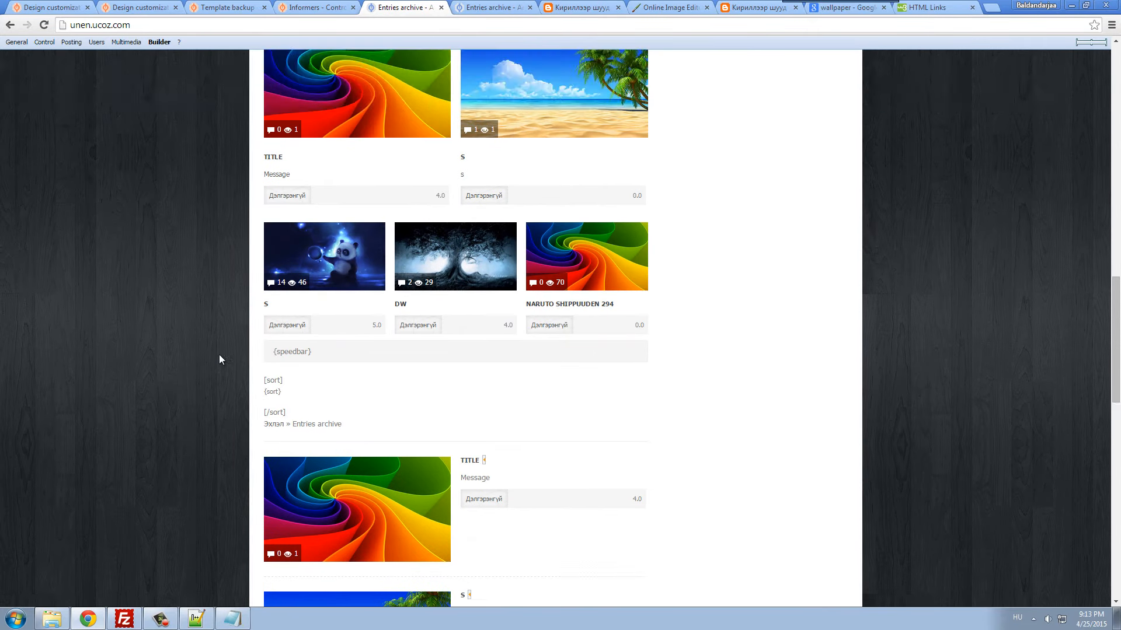
- Look through the entries archive page template code to locate the {speedbar} and [sort] tags
click(67, 7)
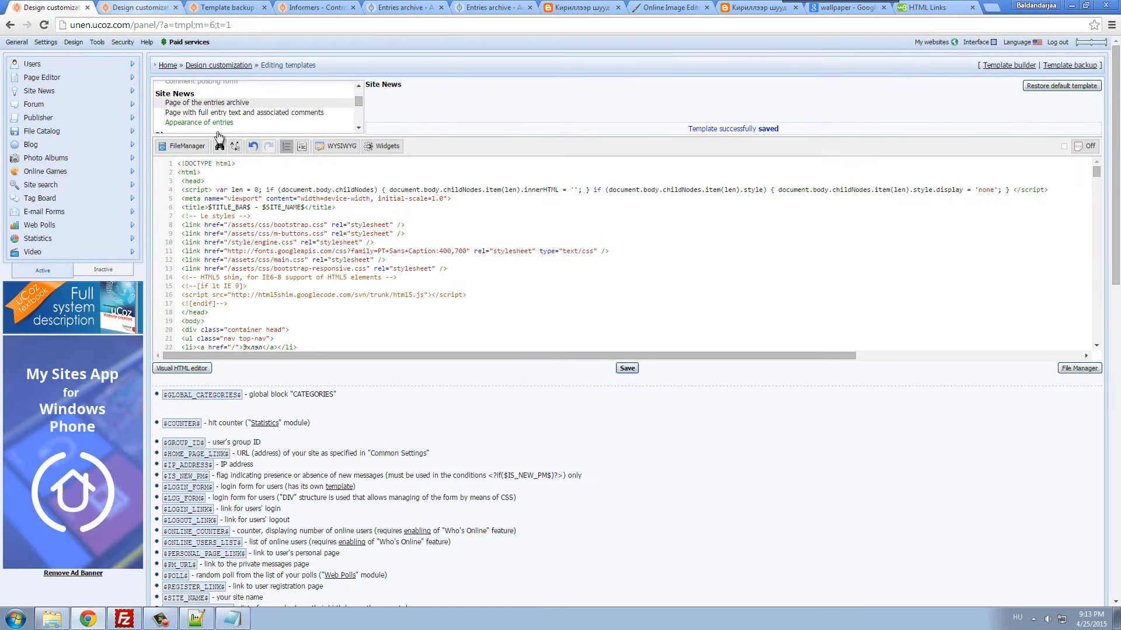
click(330, 281)
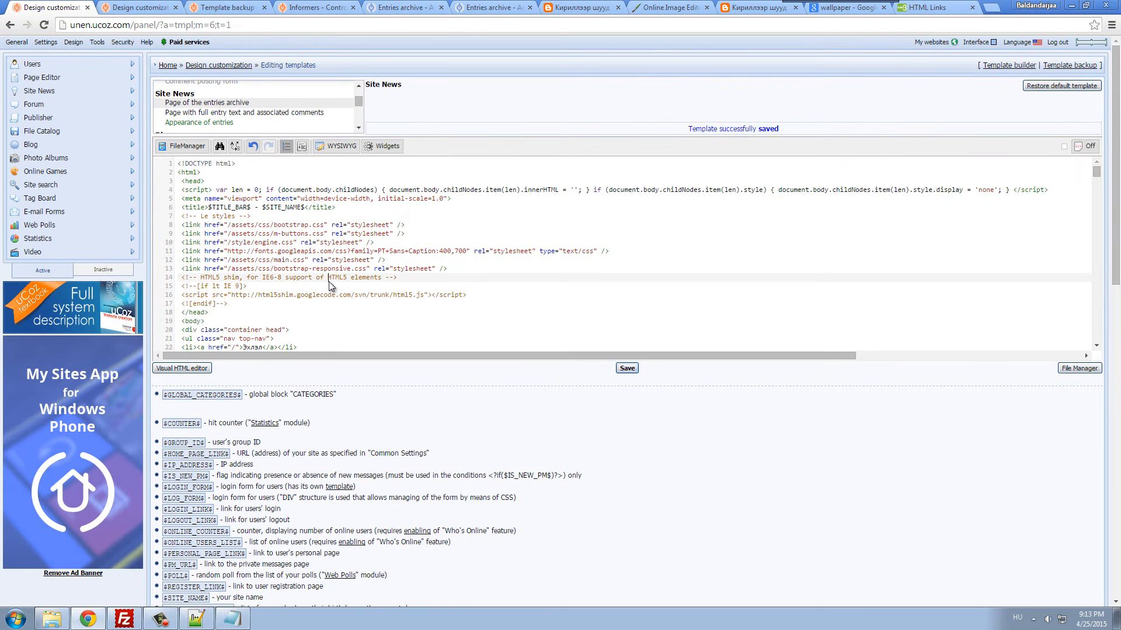
scroll(328, 282, down, 12)
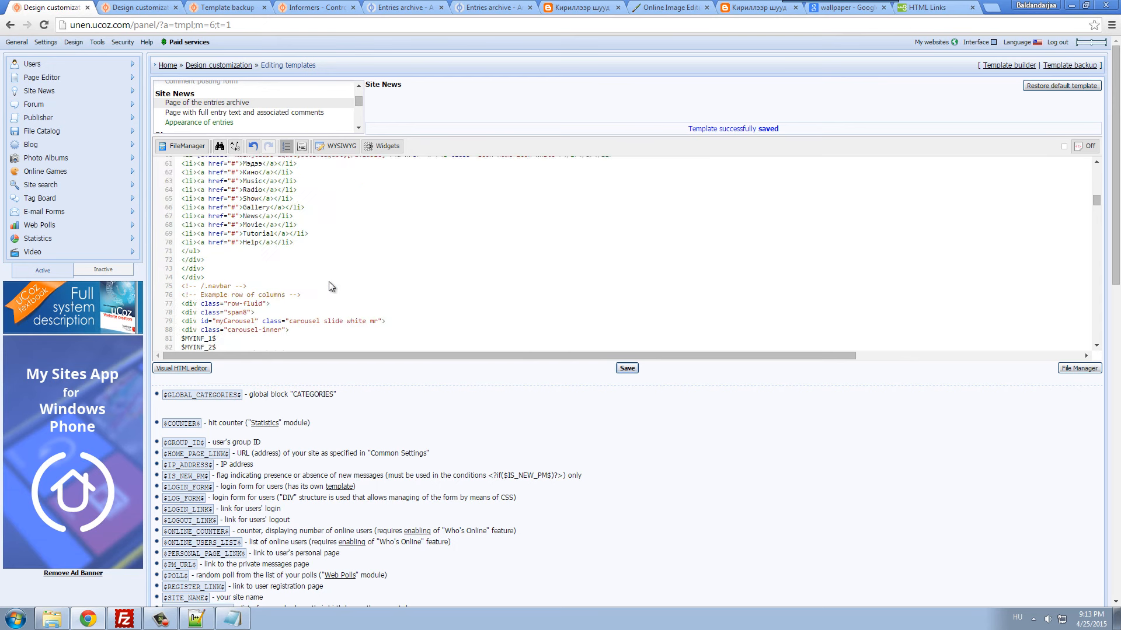
scroll(330, 282, down, 8)
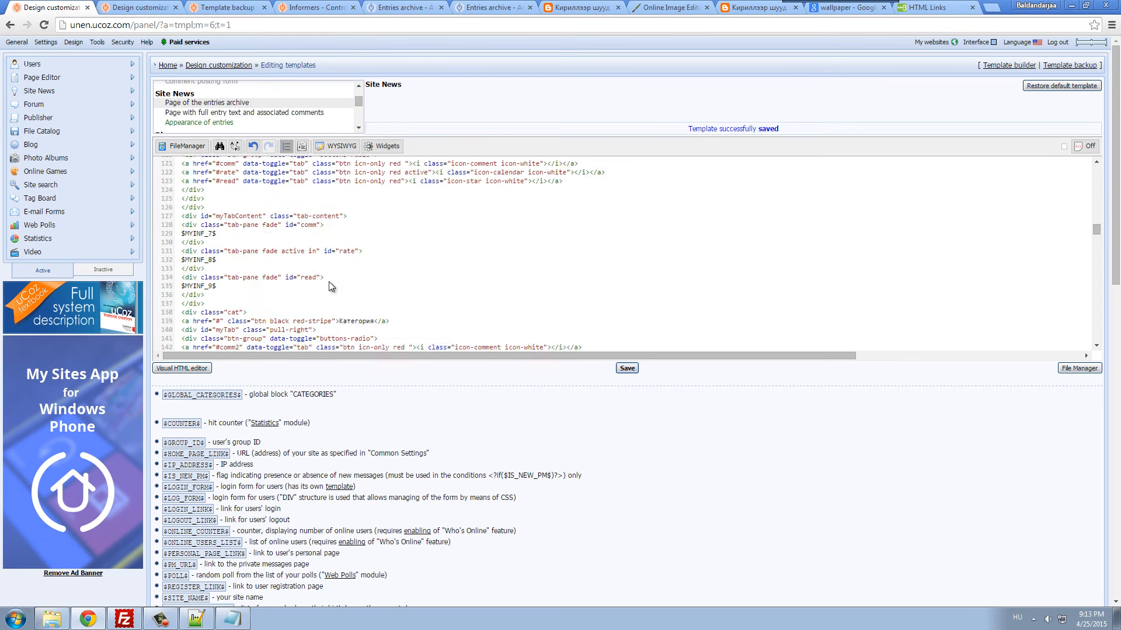
scroll(330, 282, down, 5)
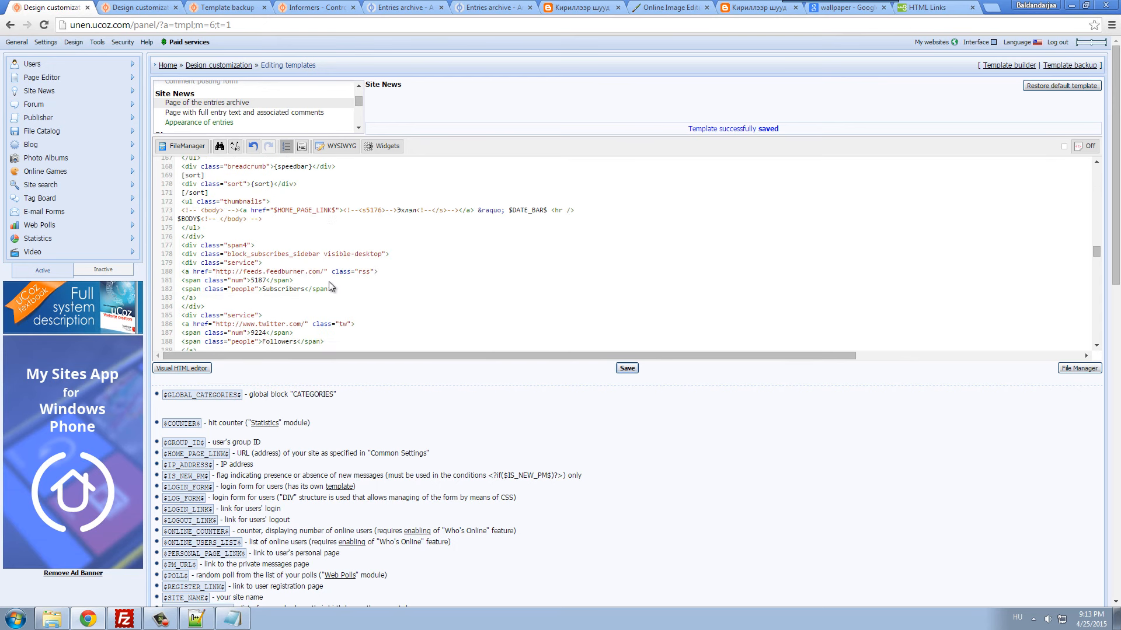
scroll(328, 281, down, 2)
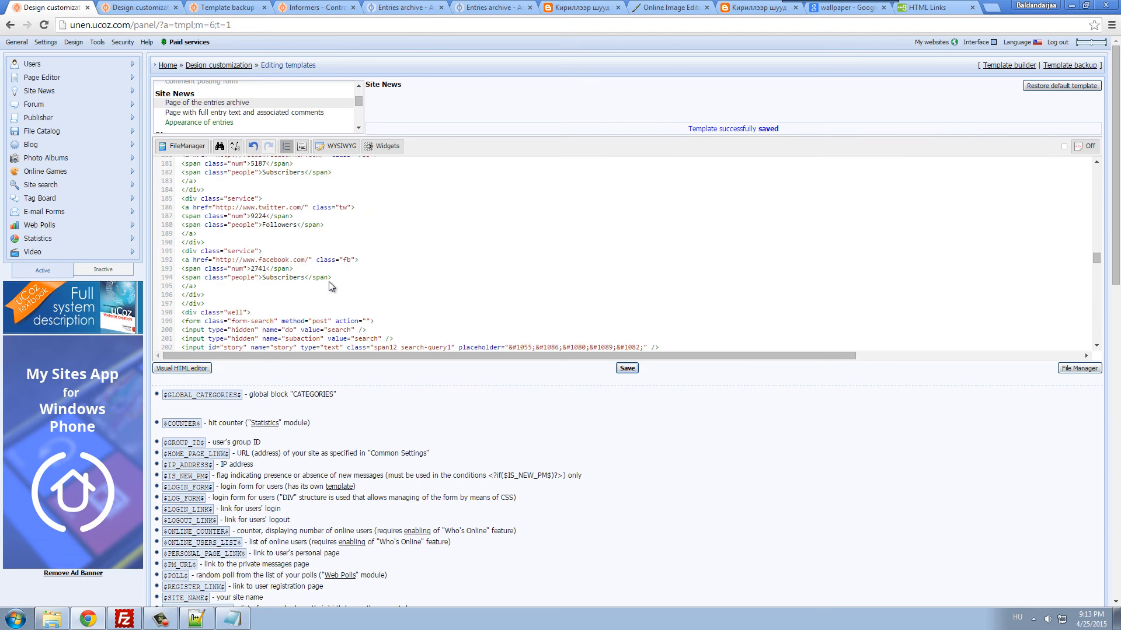
scroll(328, 281, up, 9)
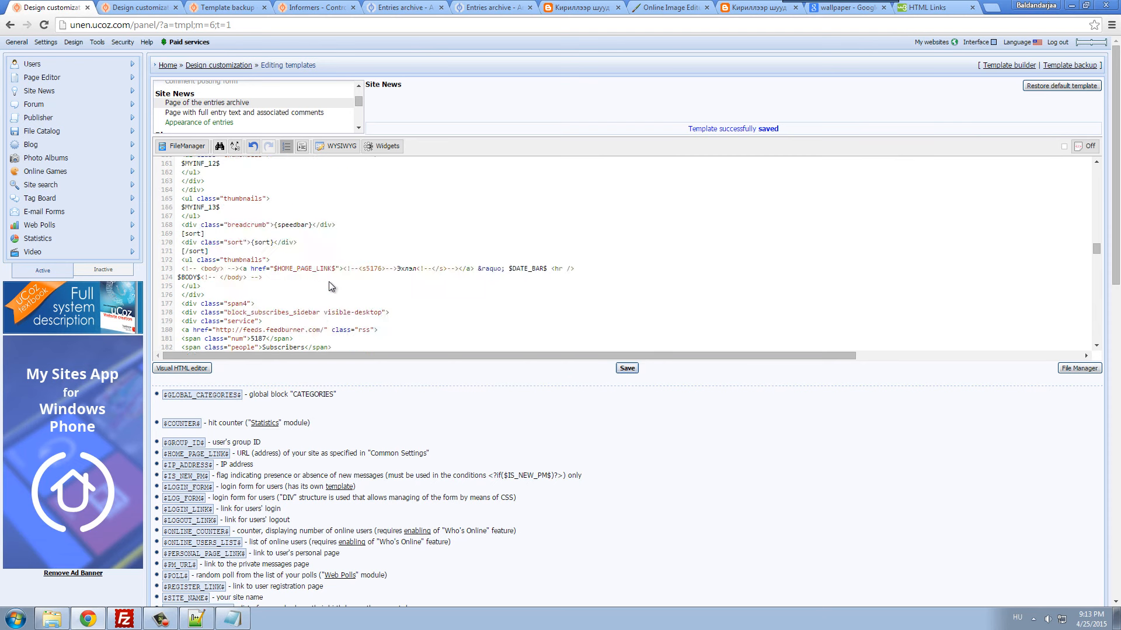
scroll(328, 281, up, 3)
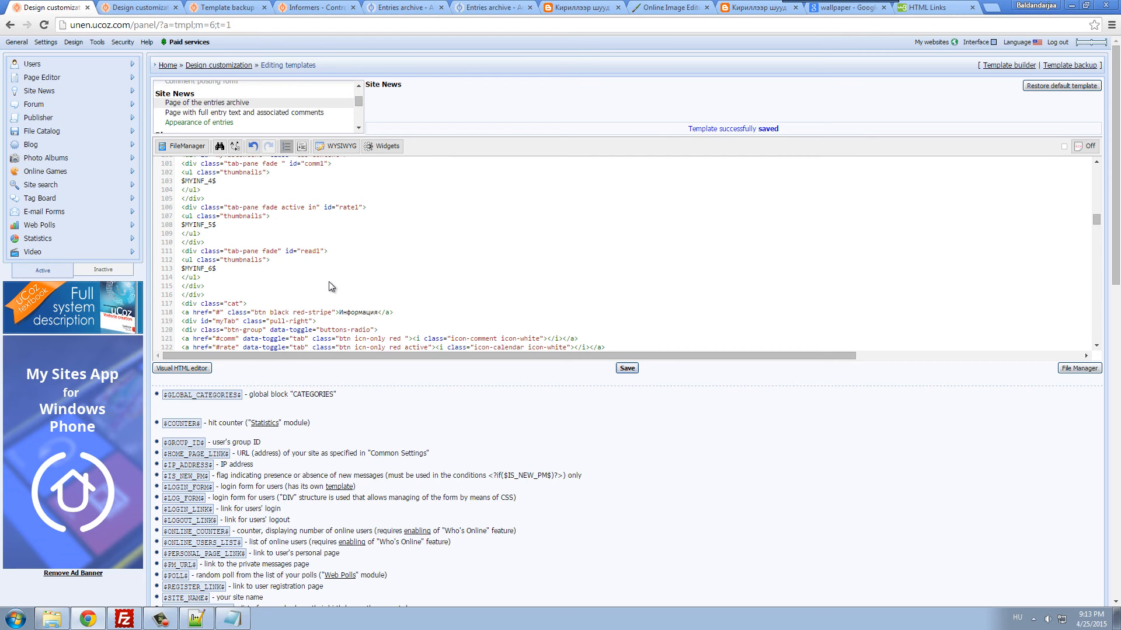
scroll(327, 282, up, 2)
scroll(329, 281, down, 5)
scroll(329, 285, down, 3)
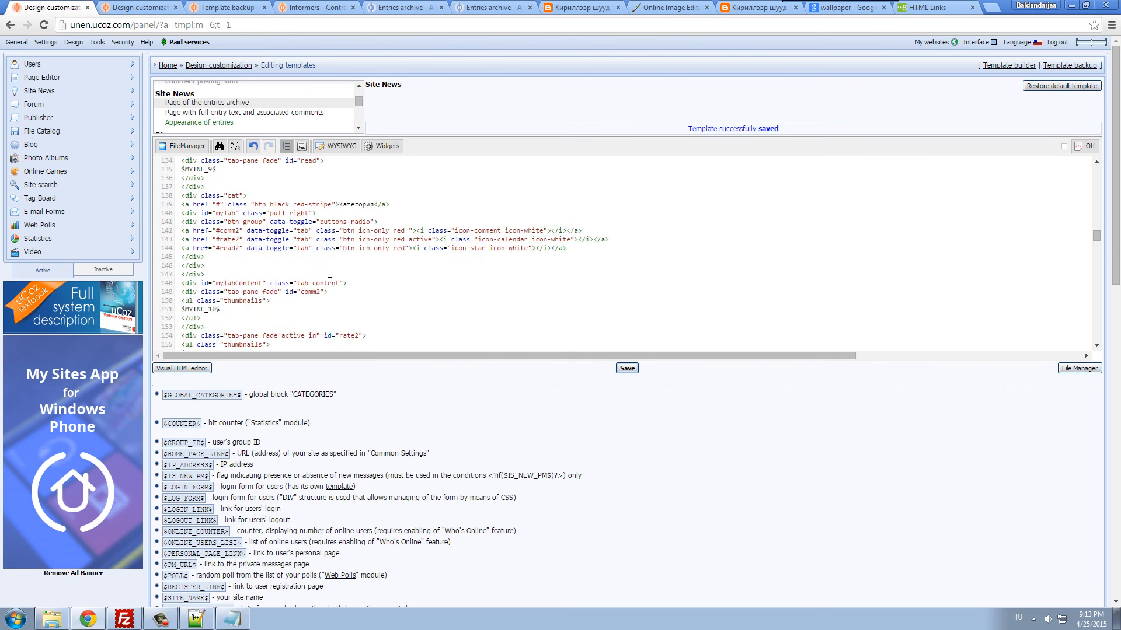
scroll(330, 282, down, 4)
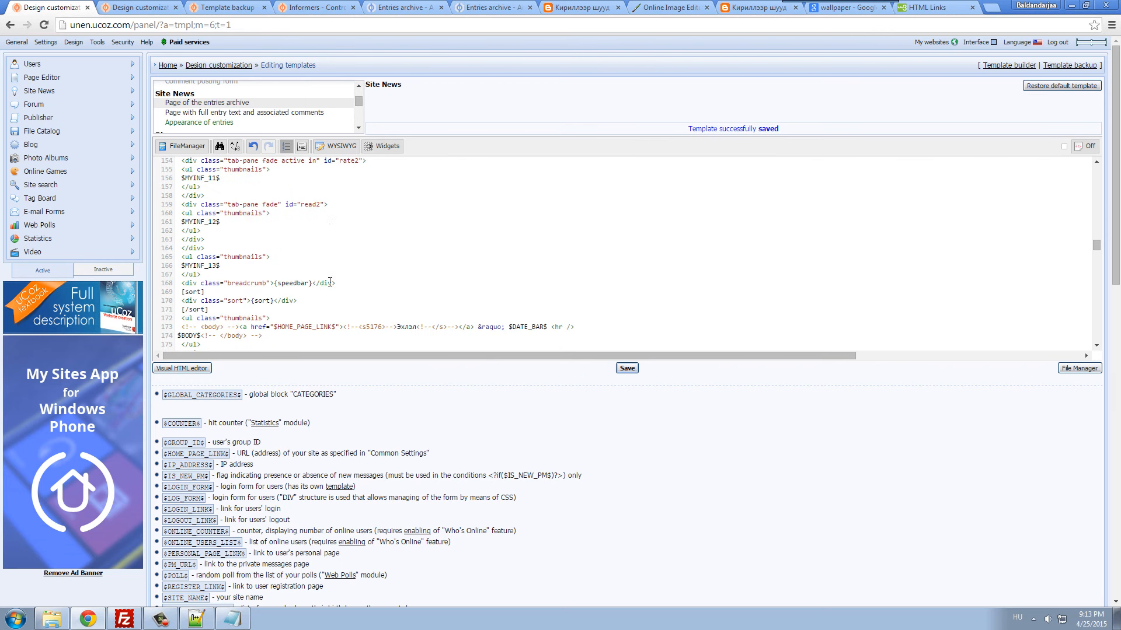
scroll(328, 282, down, 1)
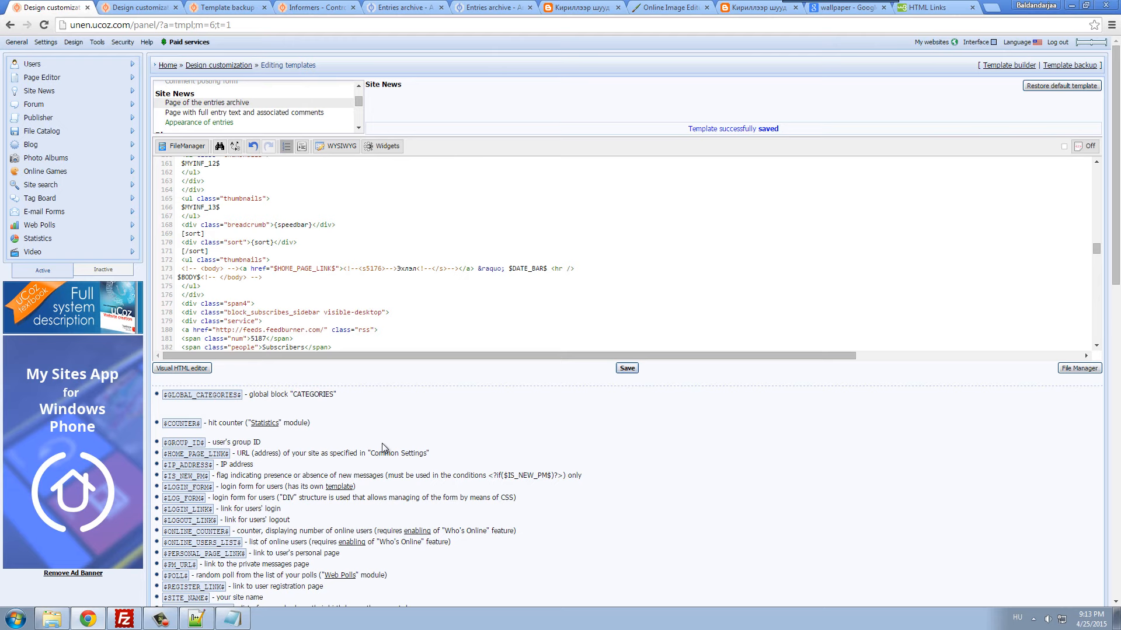
- Examine the list of system codes below the entries archive template for a sorting code
scroll(382, 447, down, 6)
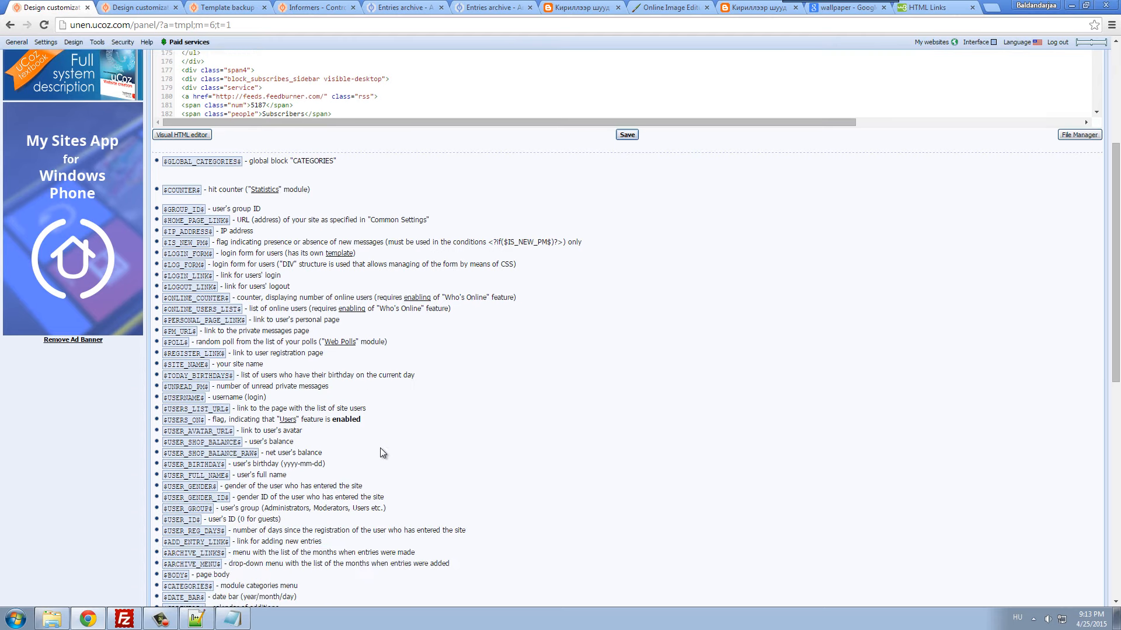
scroll(382, 451, down, 1)
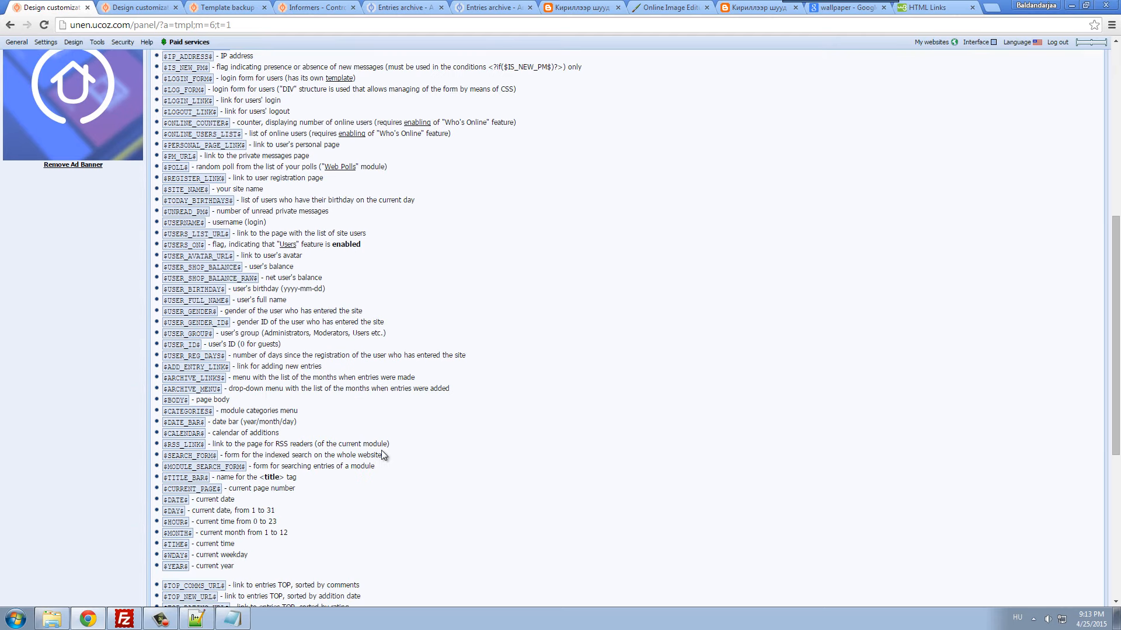
scroll(384, 448, down, 2)
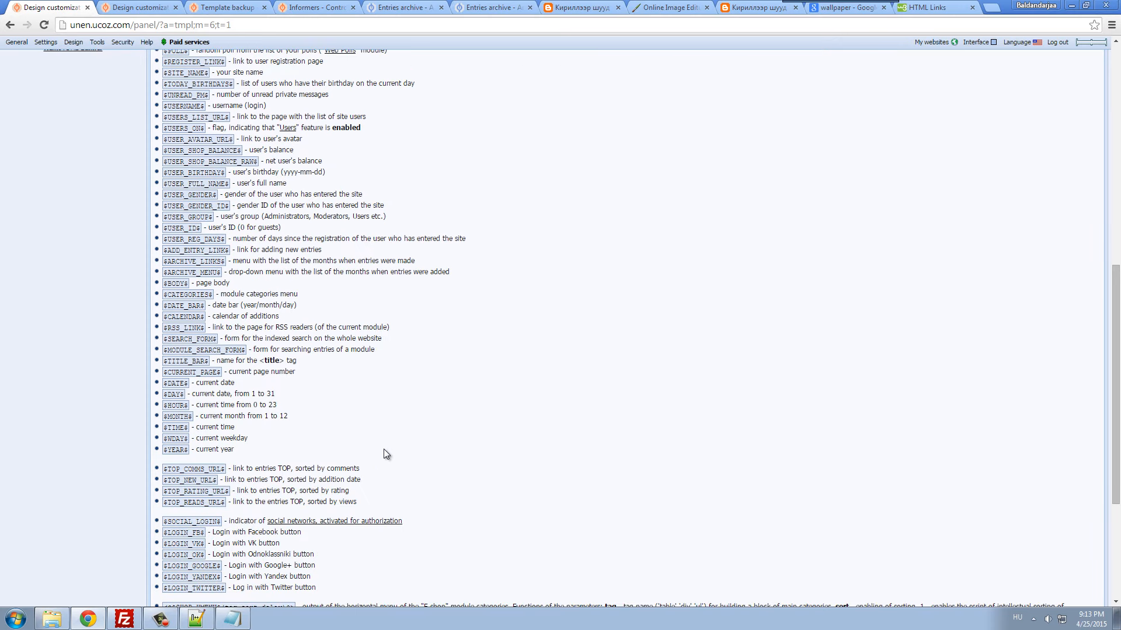
scroll(408, 456, down, 1)
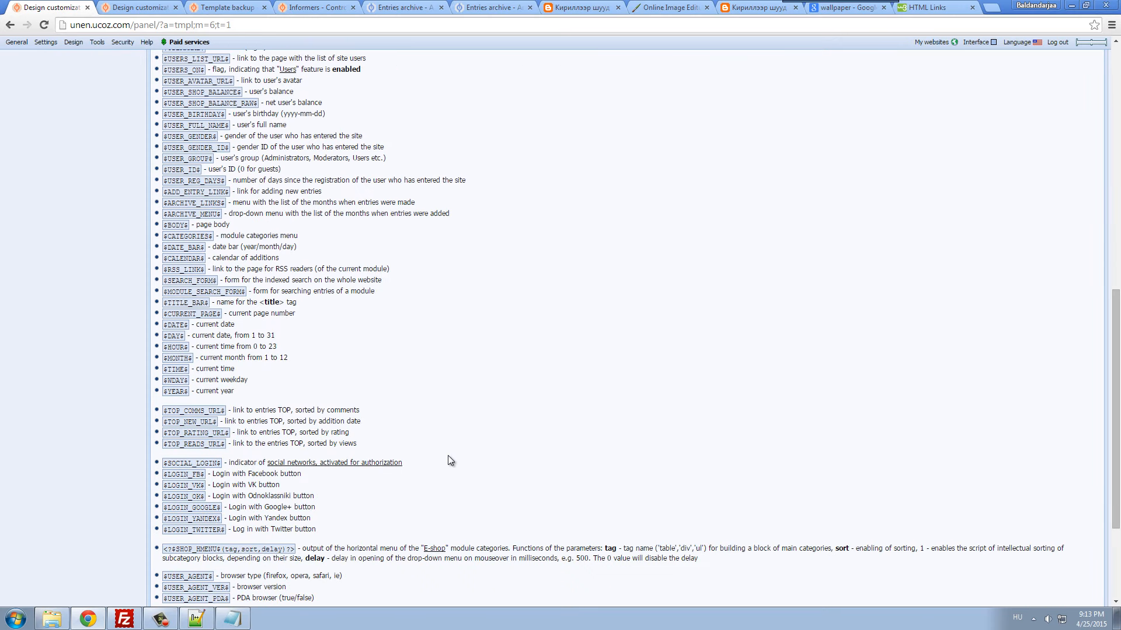
scroll(448, 459, up, 5)
scroll(447, 455, up, 5)
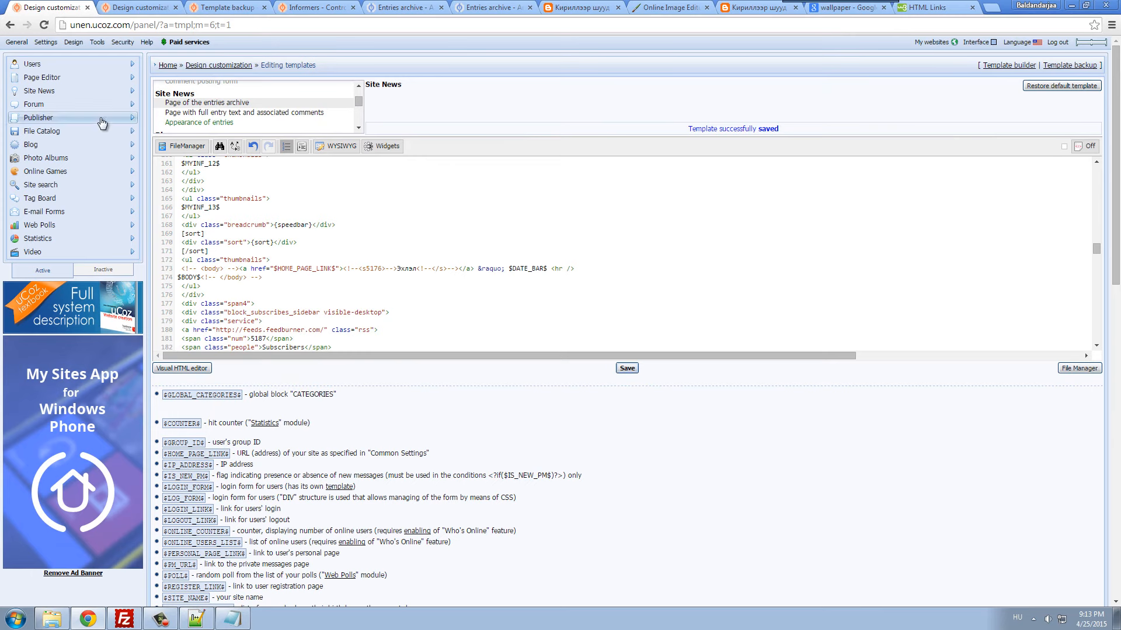
- Open the File Catalog module in a new browser tab and load its template for the page with section contents
middle_click(53, 135)
click(125, 7)
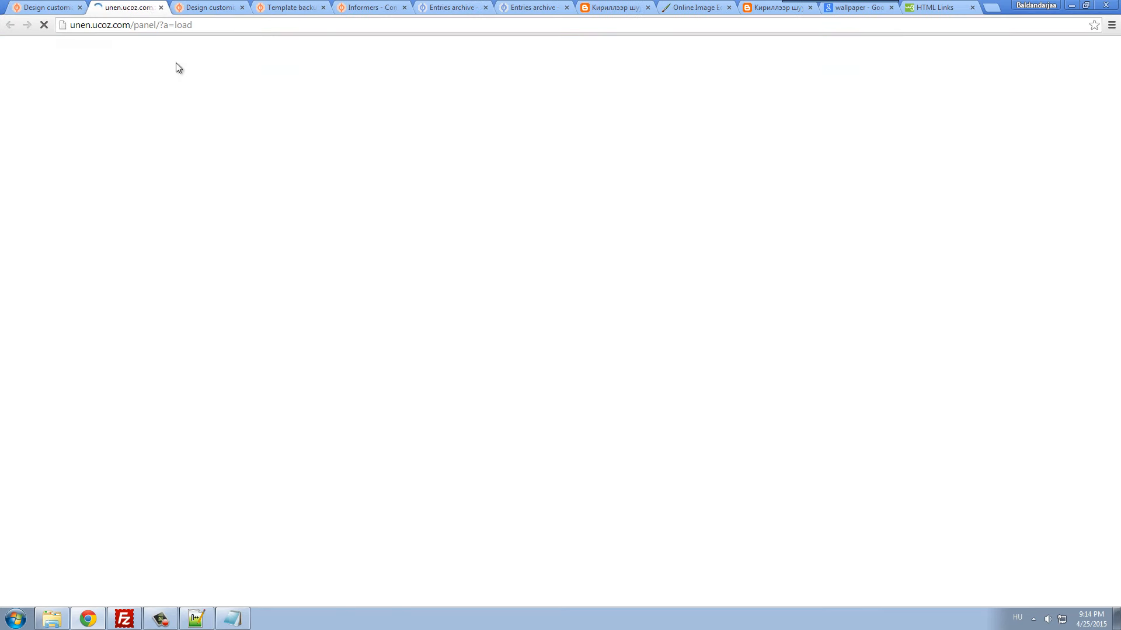
click(211, 223)
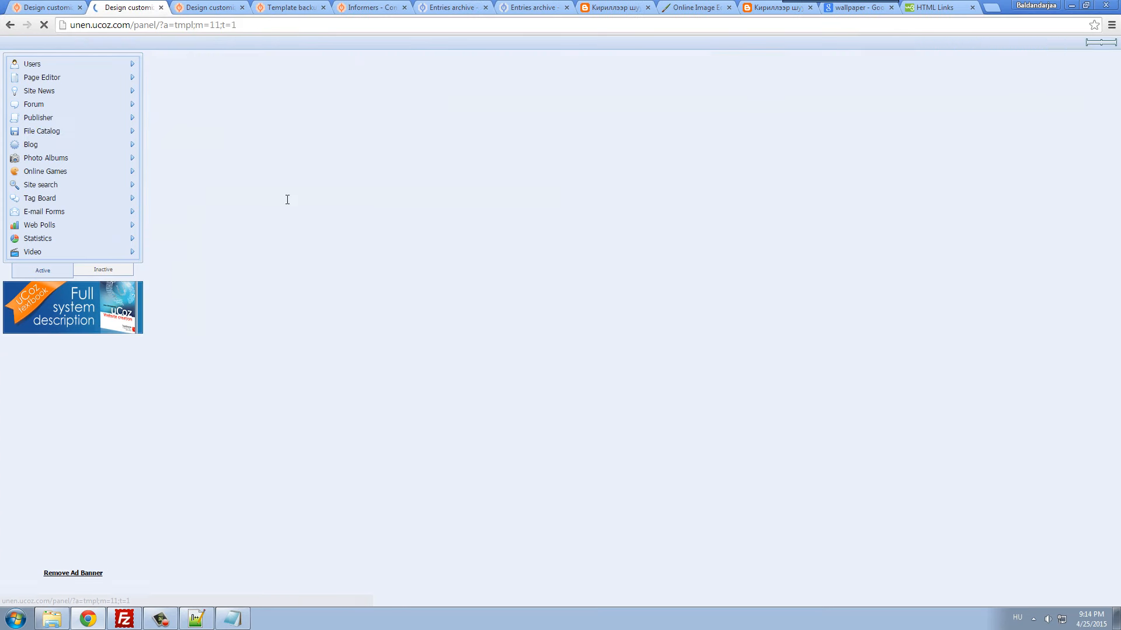
scroll(350, 119, down, 5)
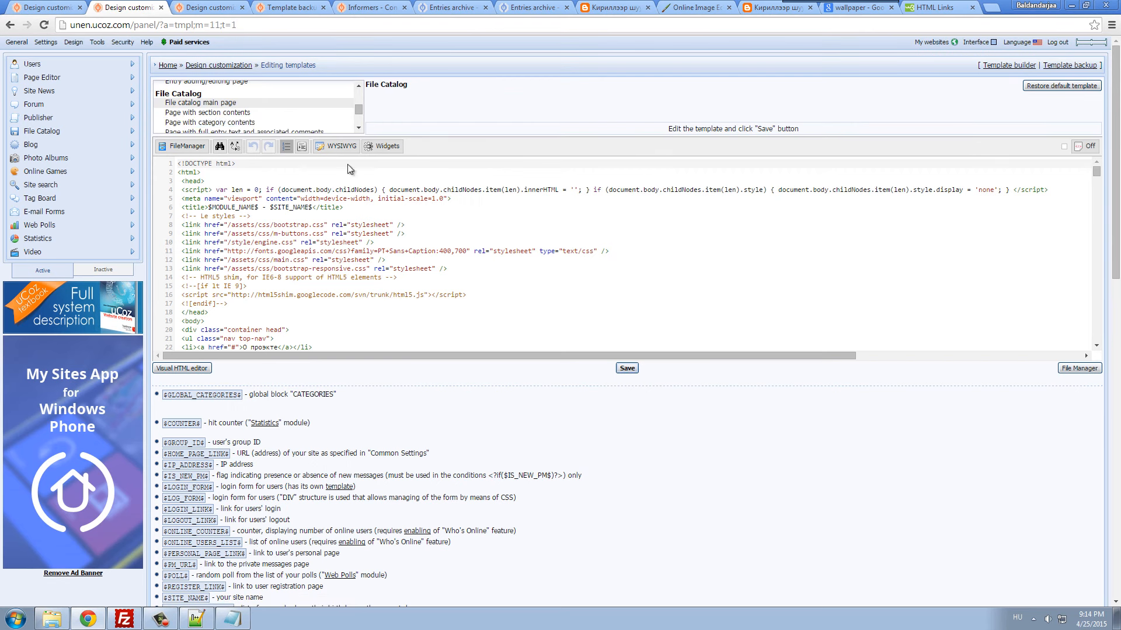
click(358, 129)
click(327, 89)
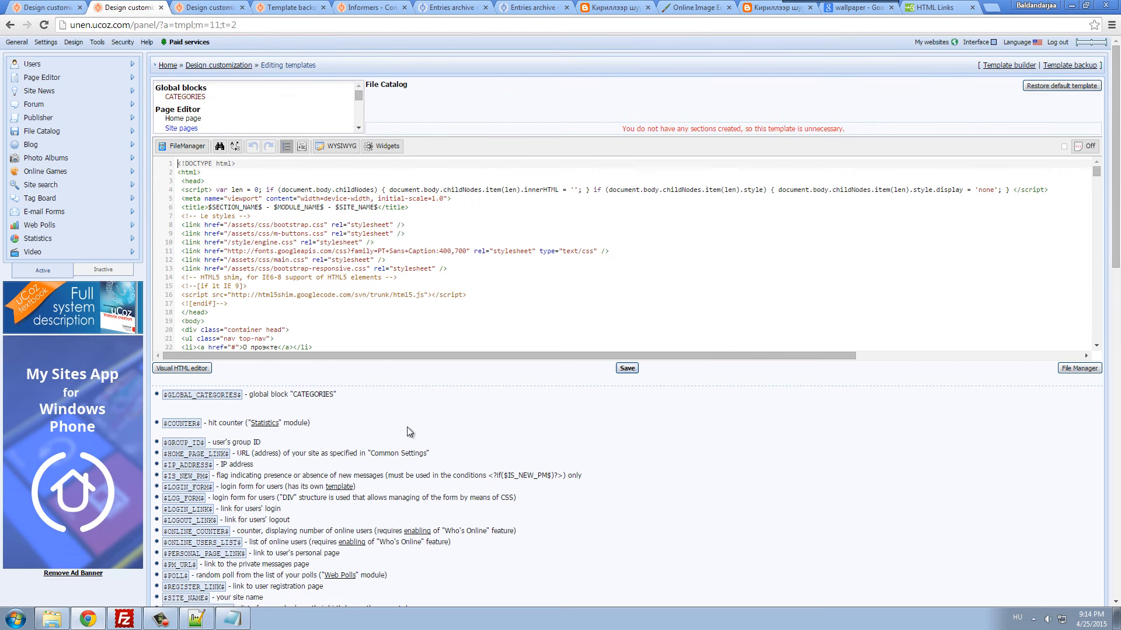
- Examine the system codes available for the File Catalog section contents page, down to the sorting menu code
scroll(416, 420, down, 3)
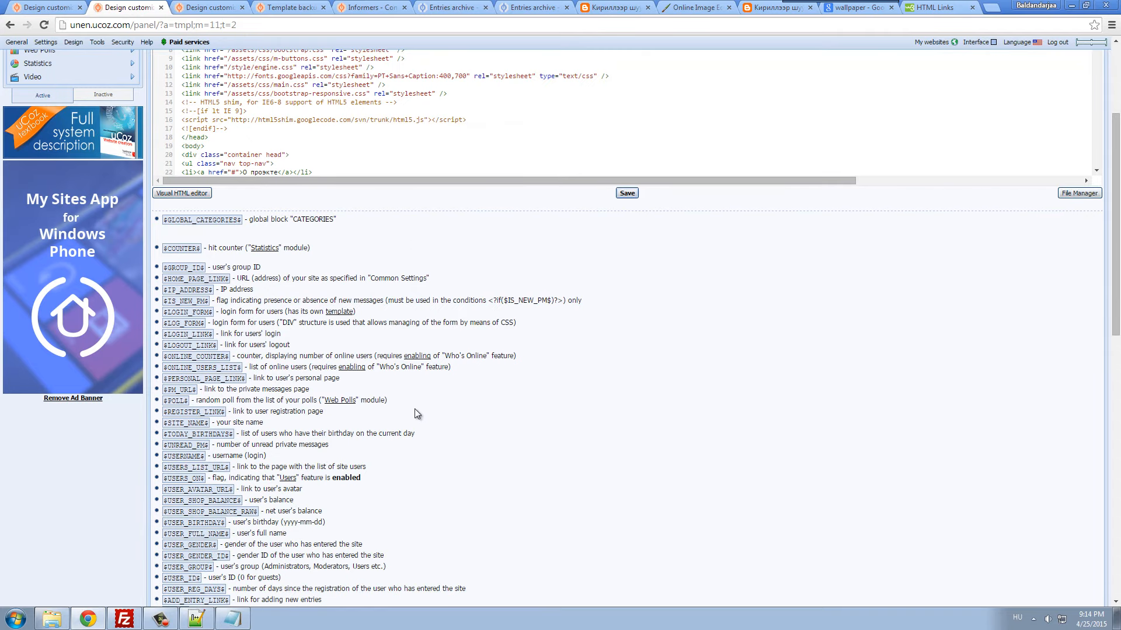
scroll(416, 415, down, 3)
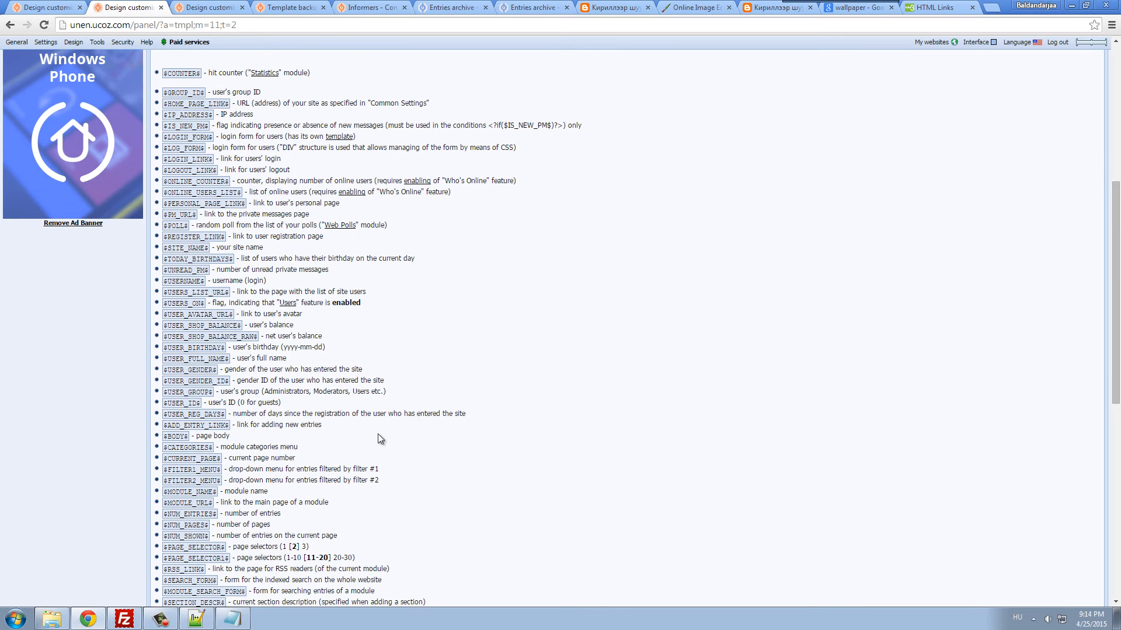
scroll(377, 436, down, 1)
scroll(350, 462, down, 1)
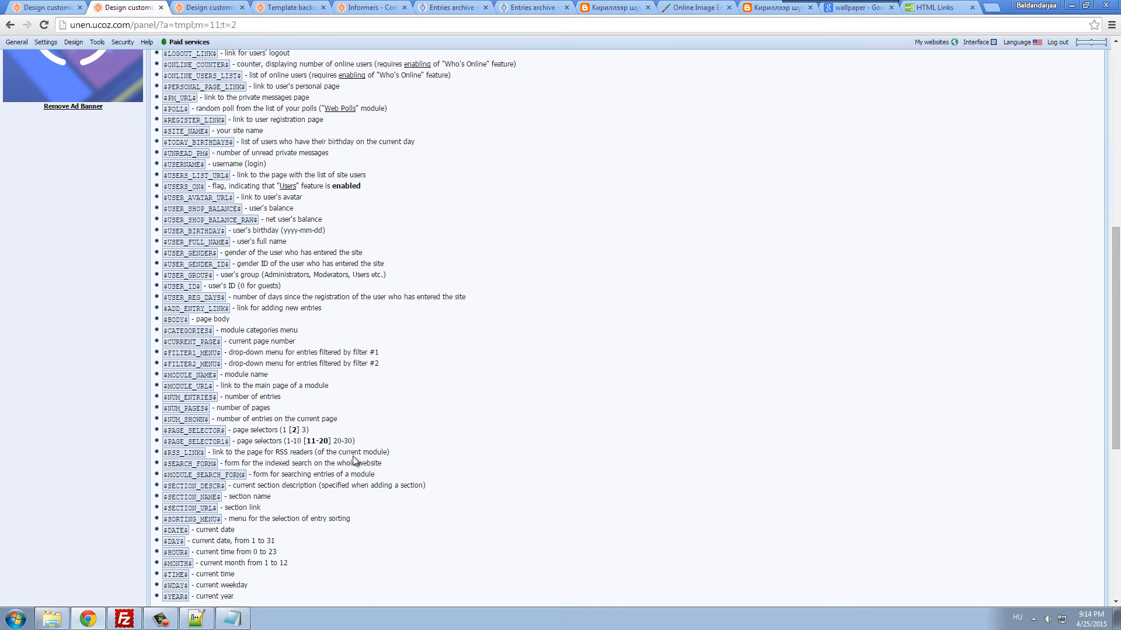
- Copy the $SORTING_MENU$ code from the system codes listed for the File Catalog section contents page
scroll(352, 461, down, 1)
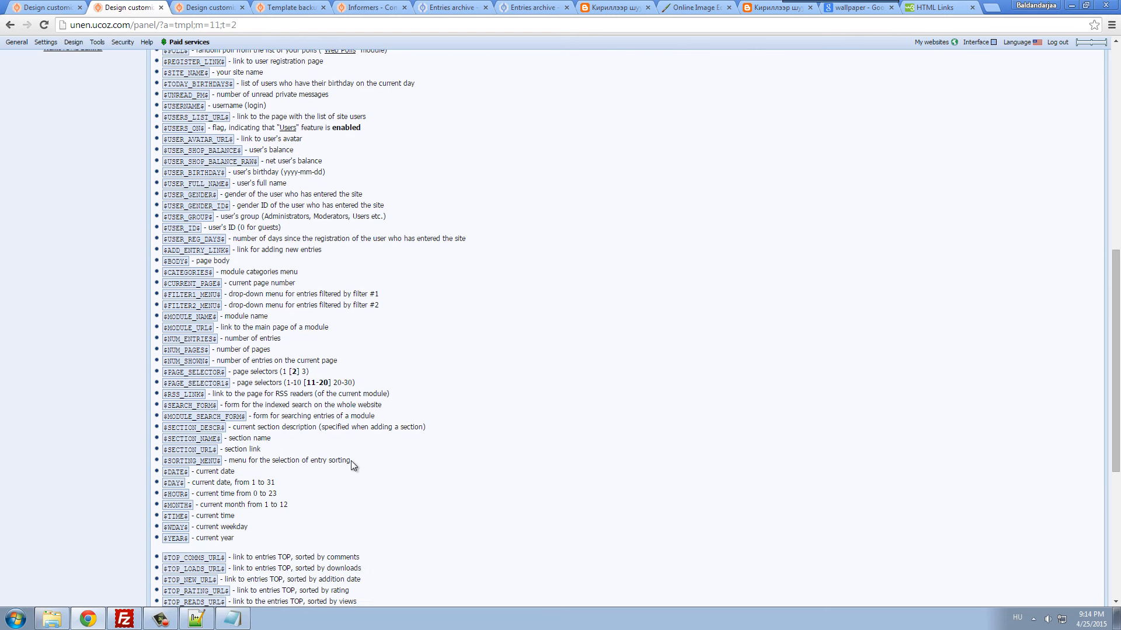
scroll(351, 461, down, 1)
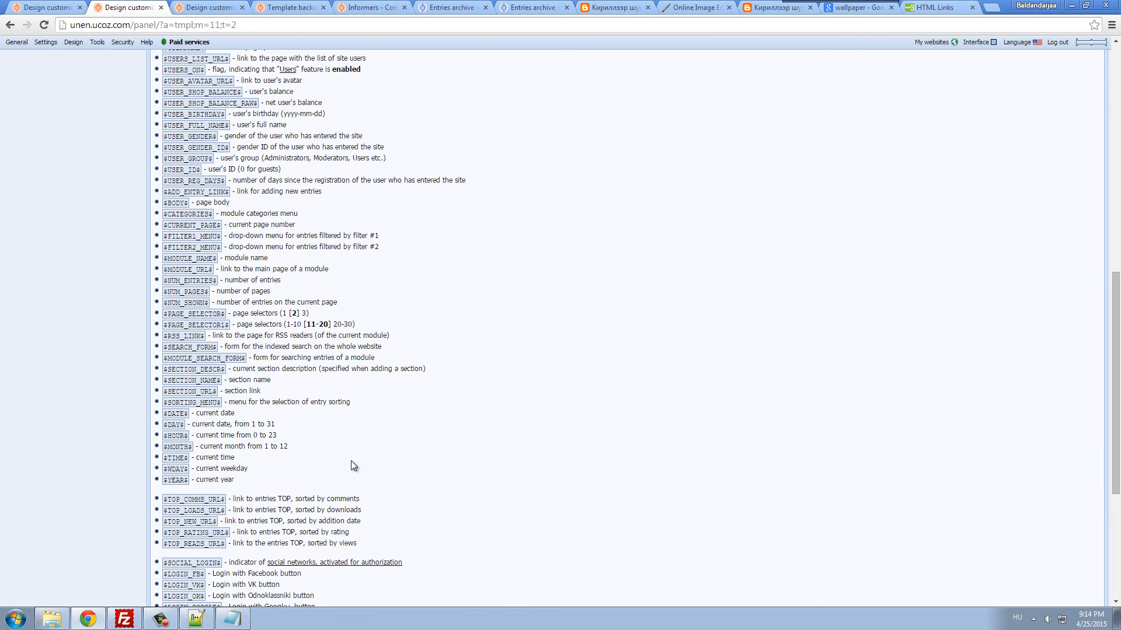
scroll(351, 460, down, 1)
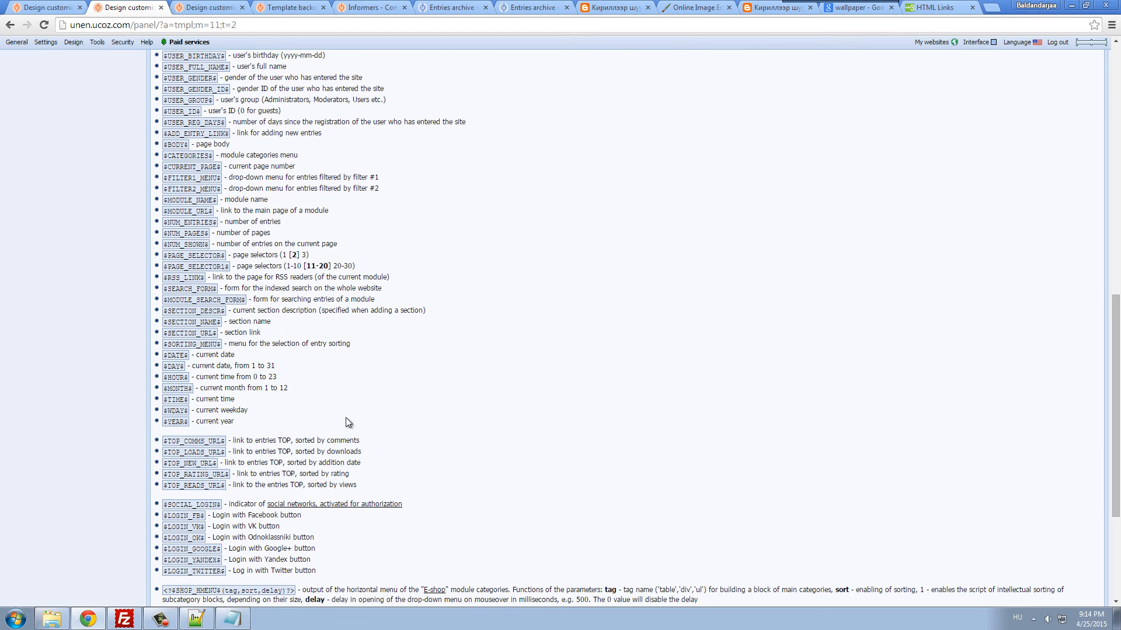
scroll(327, 421, up, 1)
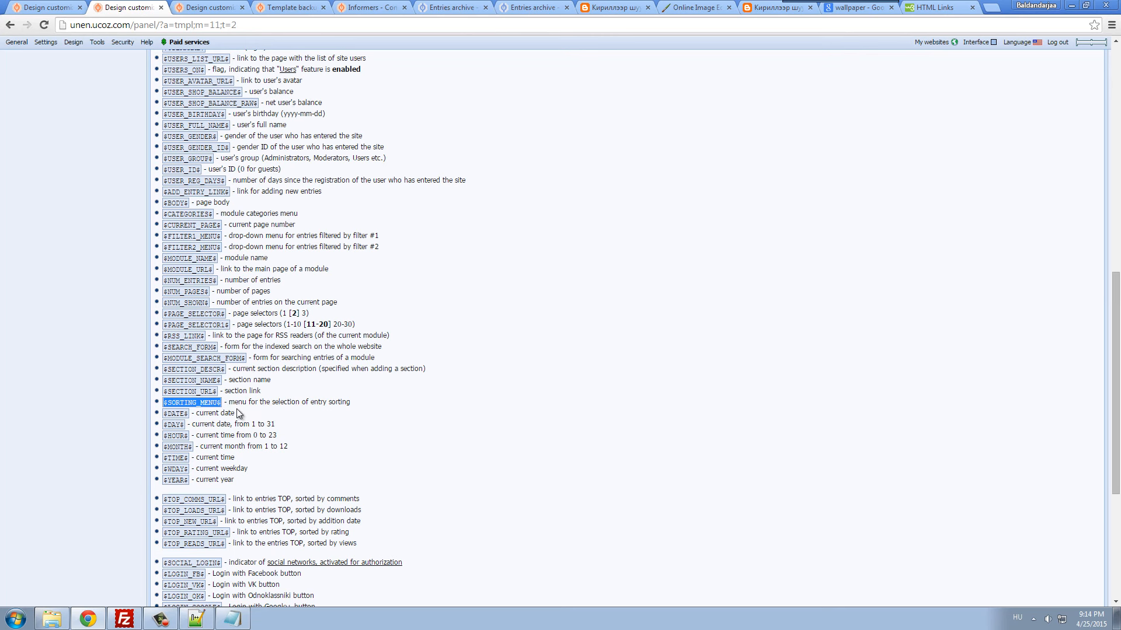
- Remove the [sort] and [/sort] lines from the entries archive template, replace {sort} with $SORTING_MENU$, and save the template
click(47, 8)
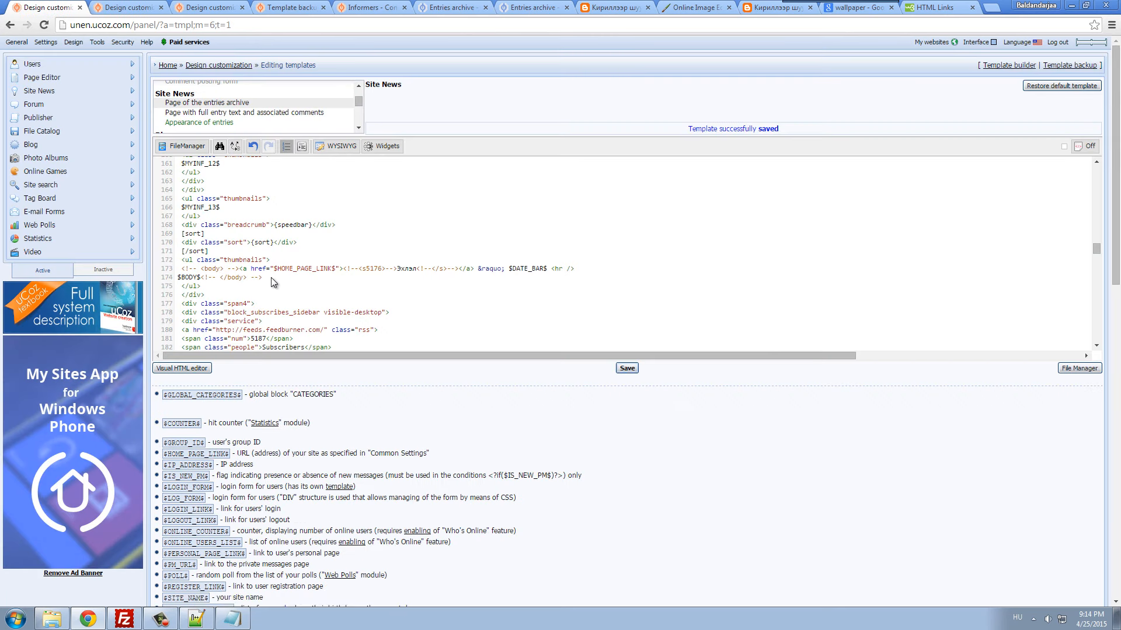
drag(209, 251, 164, 233)
key(BackSpace)
key(BackSpace)
key(BackSpace)
key(BackSpace)
drag(252, 234, 272, 236)
click(626, 368)
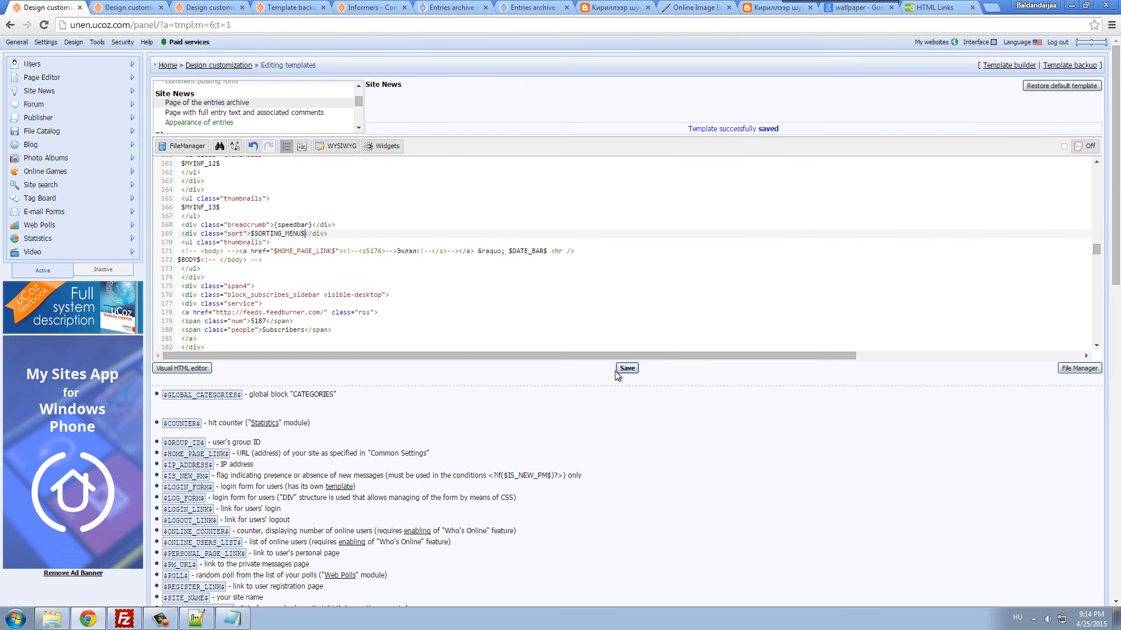
- Reload the live site and inspect the {speedbar} placeholder above the news entries
click(433, 8)
key(F5)
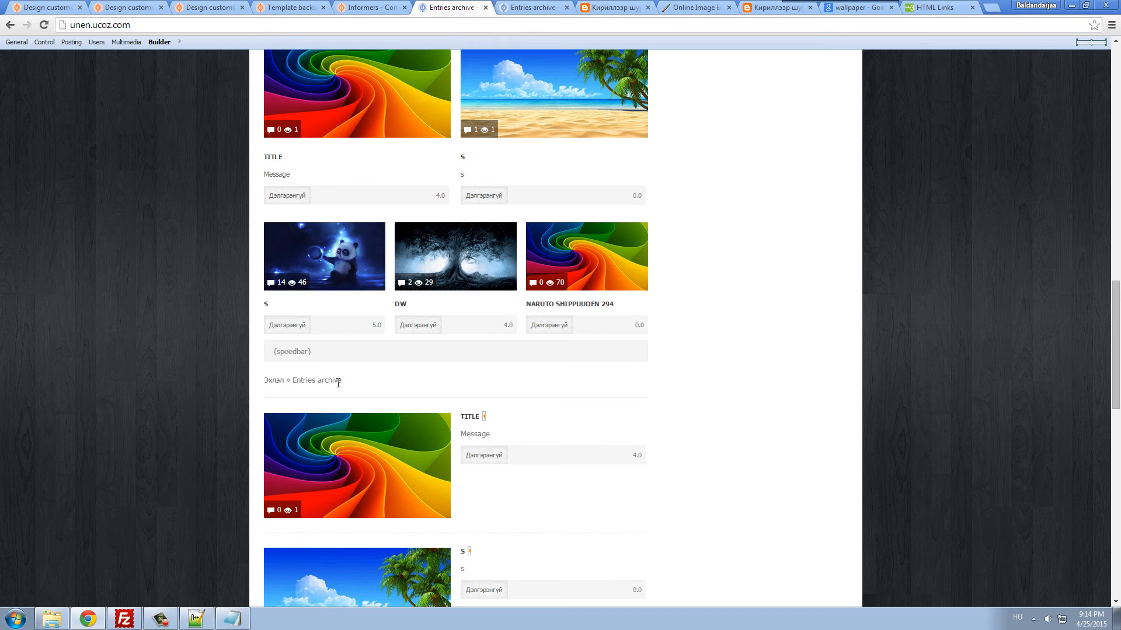
drag(312, 353, 260, 357)
click(177, 366)
drag(314, 353, 279, 354)
click(277, 353)
- Delete {speedbar} from the breadcrumb div in the entries archive template
click(60, 9)
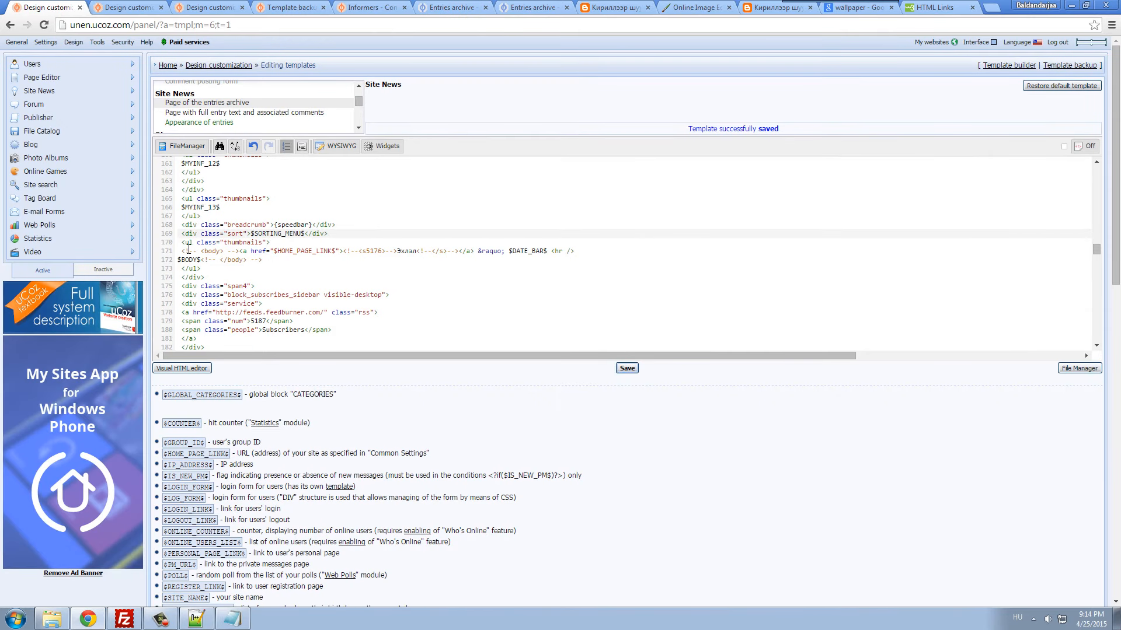
drag(275, 226, 314, 226)
key(Delete)
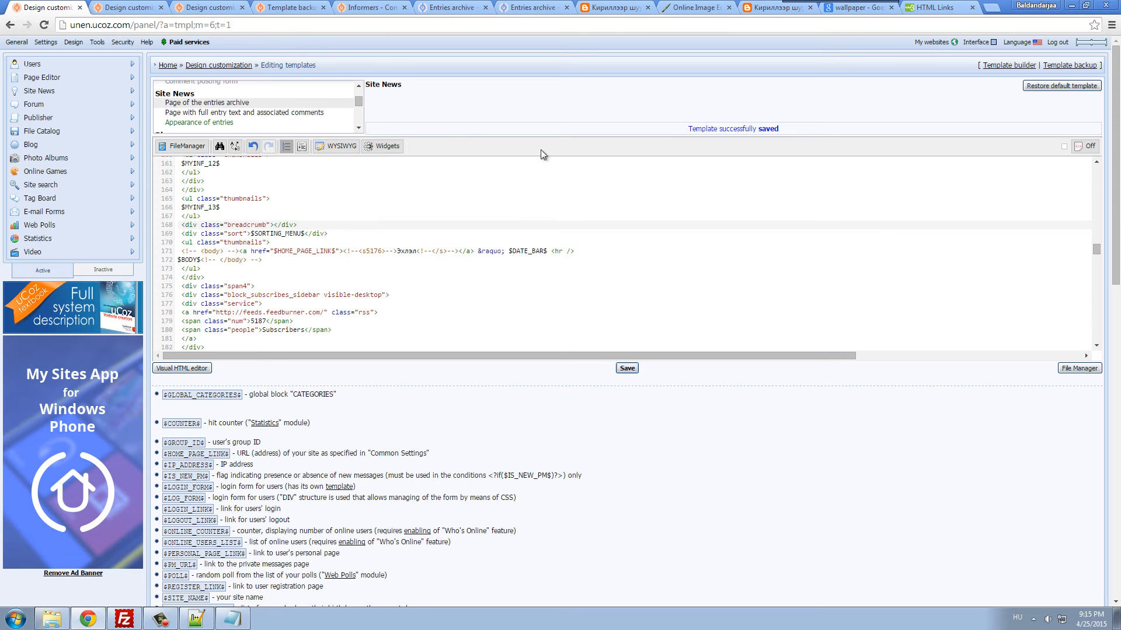
- Reload the open site pages to check the breadcrumb bar, and return to the entries archive template
click(527, 7)
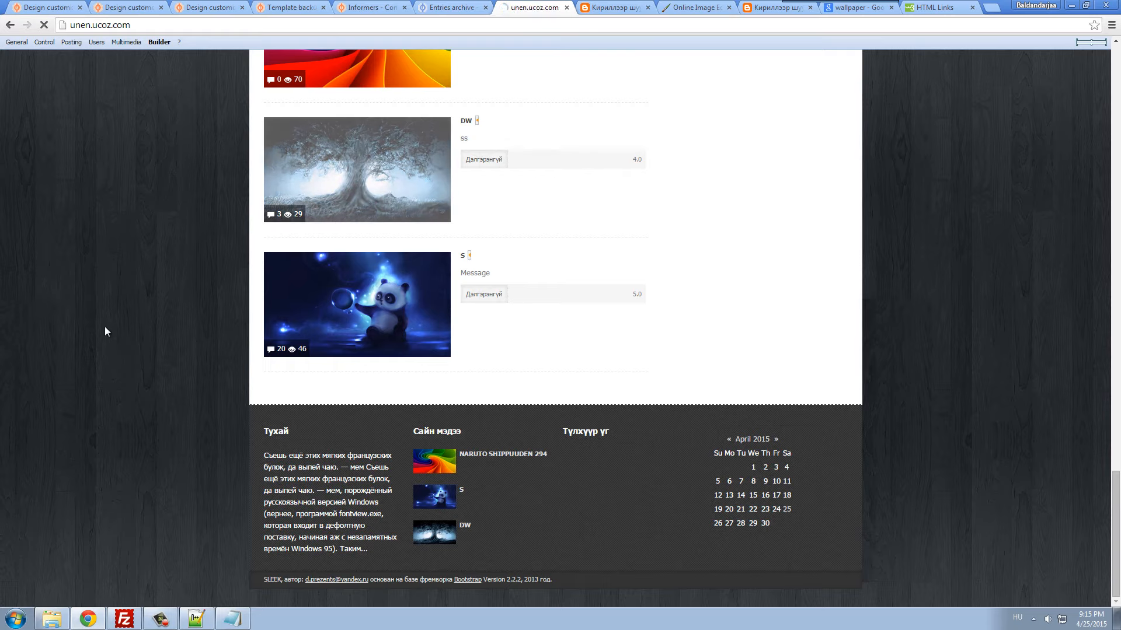
key(F5)
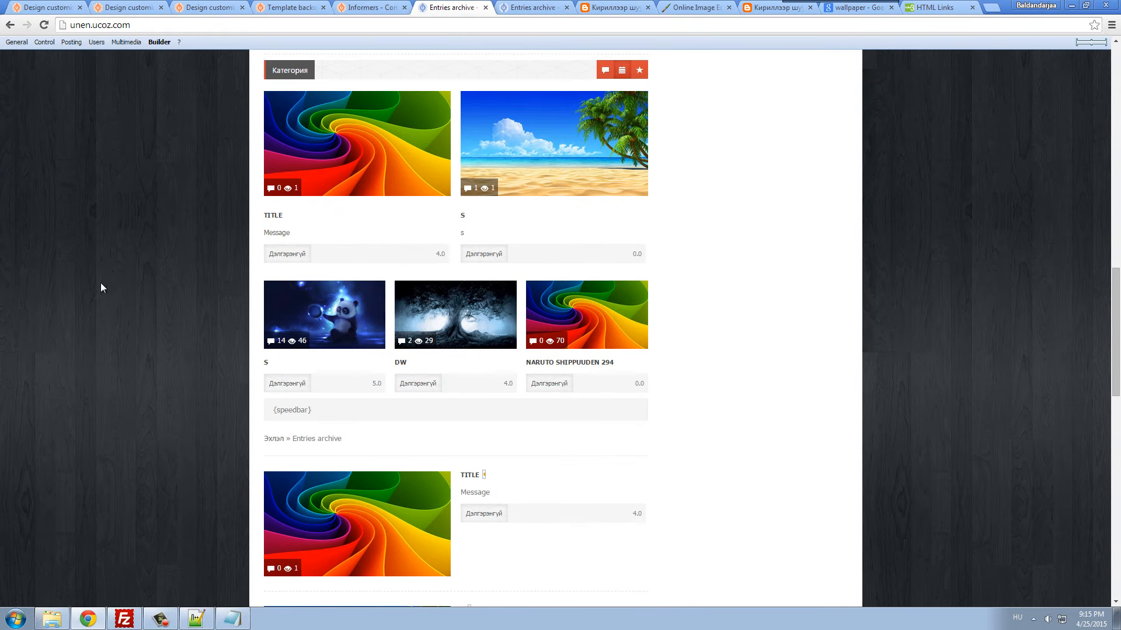
click(36, 8)
click(425, 7)
key(F5)
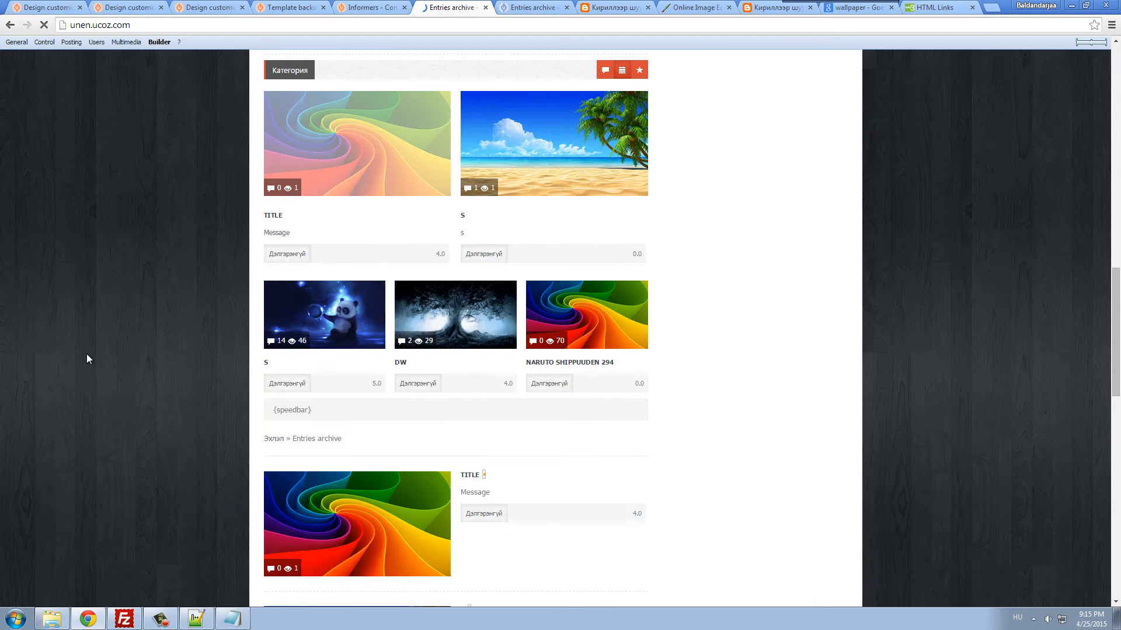
click(49, 7)
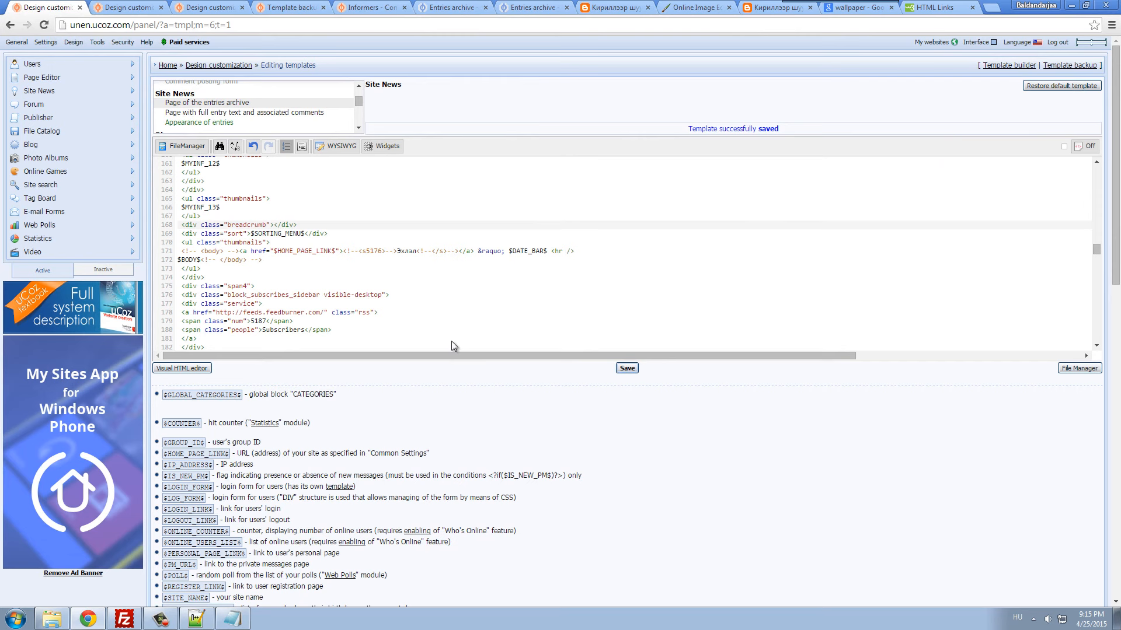
- Save the entries archive template and review the reloaded home page from its header down to the breadcrumb bar
click(626, 368)
click(450, 7)
key(F5)
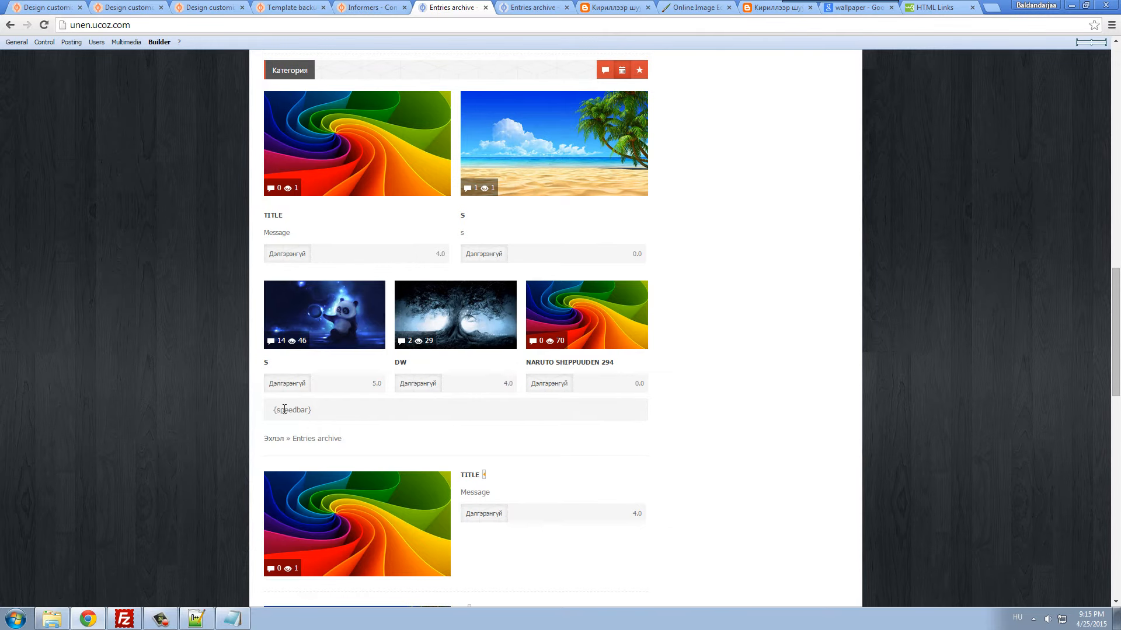
scroll(150, 412, up, 15)
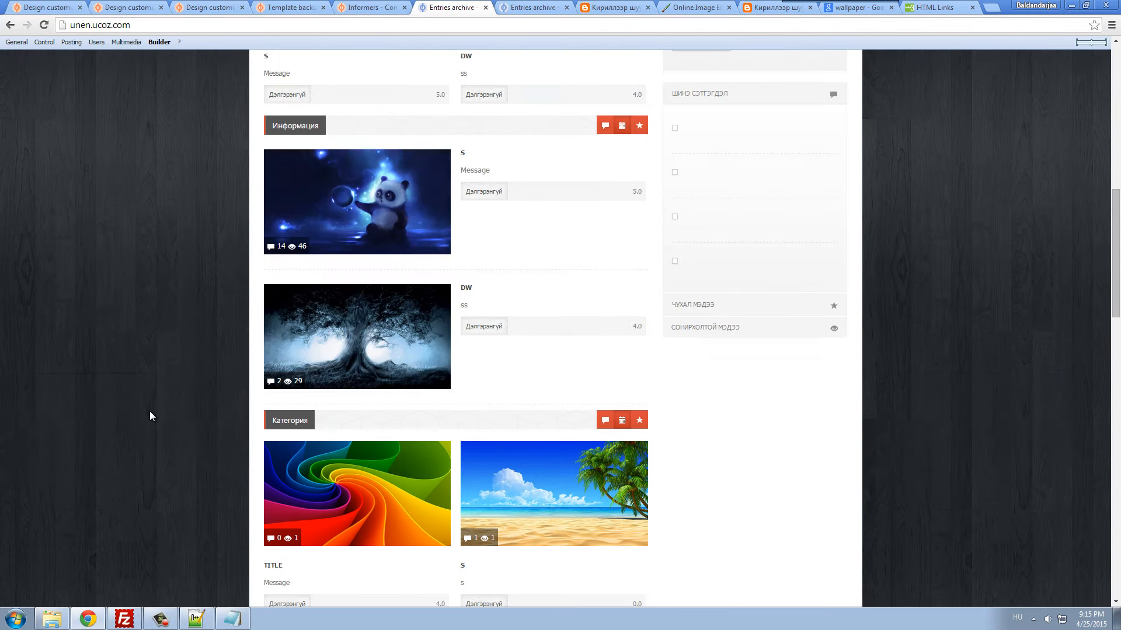
scroll(151, 411, up, 5)
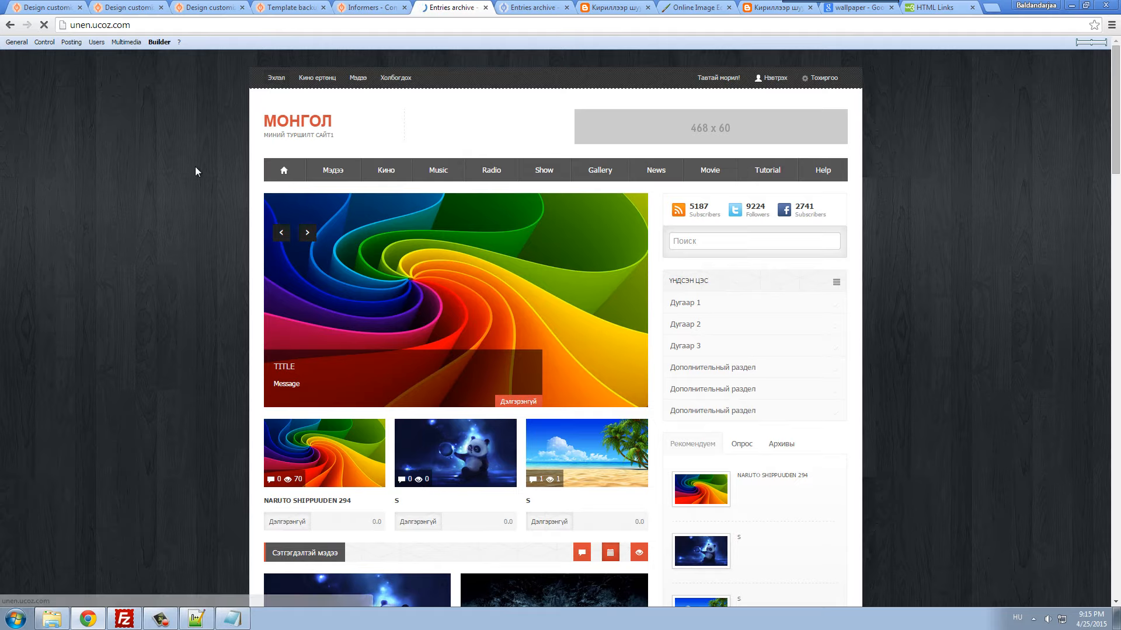
scroll(128, 429, down, 12)
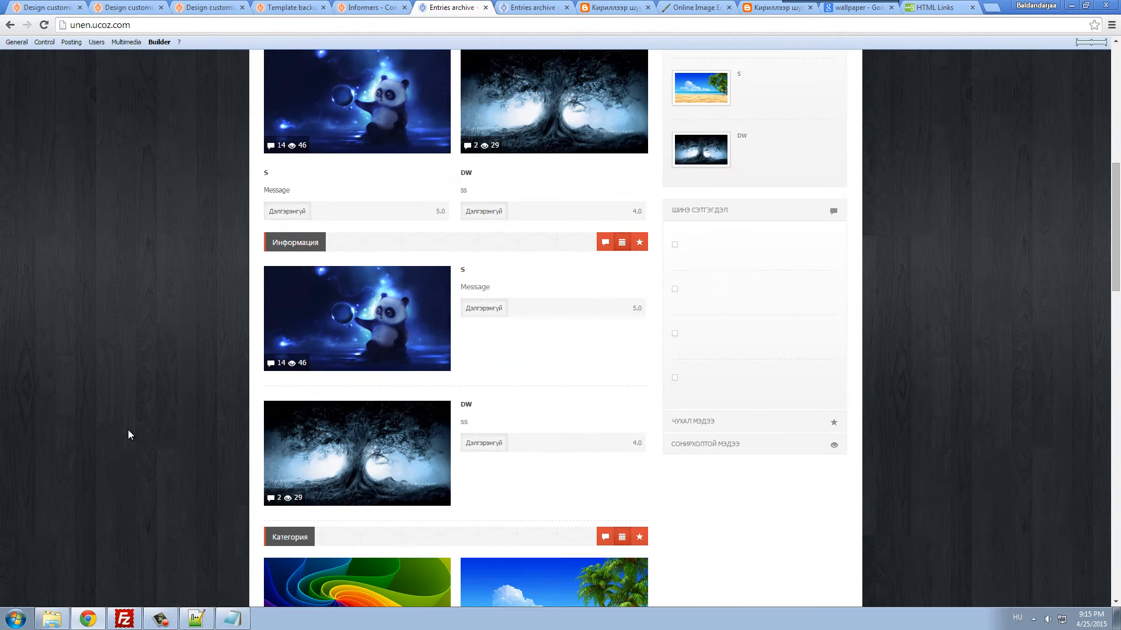
scroll(131, 437, down, 4)
scroll(133, 441, down, 6)
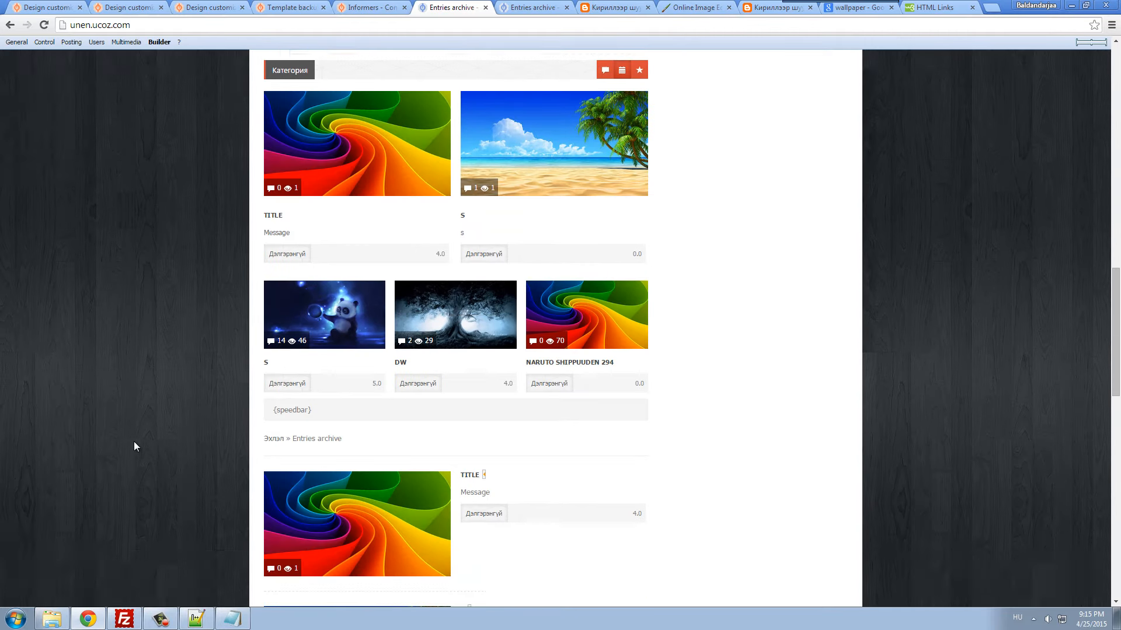
- Delete the empty breadcrumb div line from the entries archive template and save it
click(50, 7)
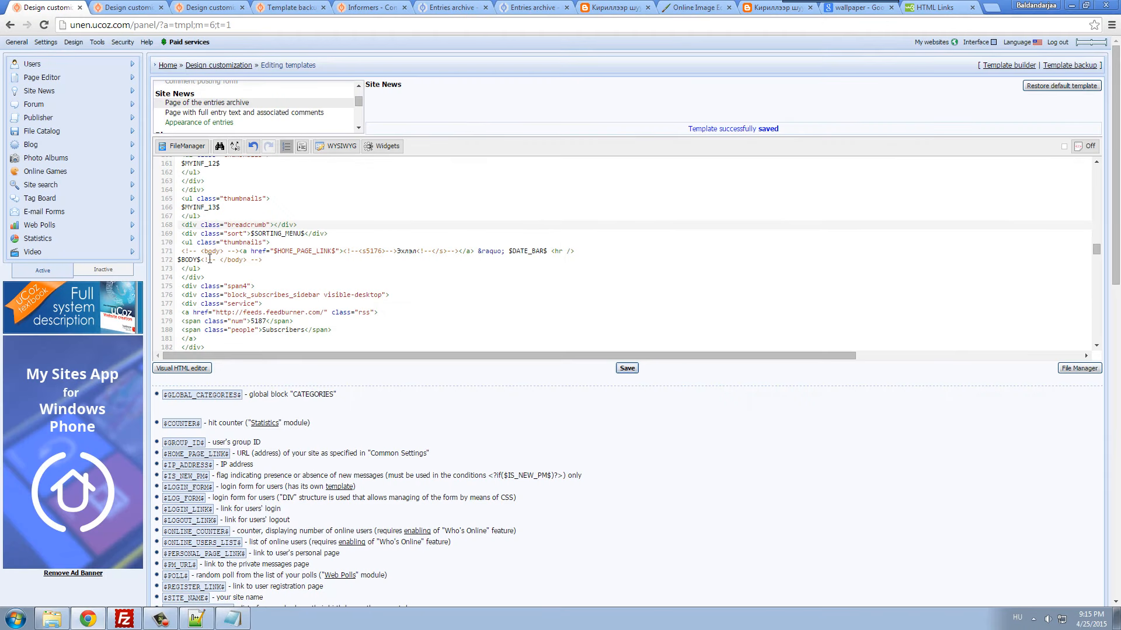
scroll(253, 284, up, 2)
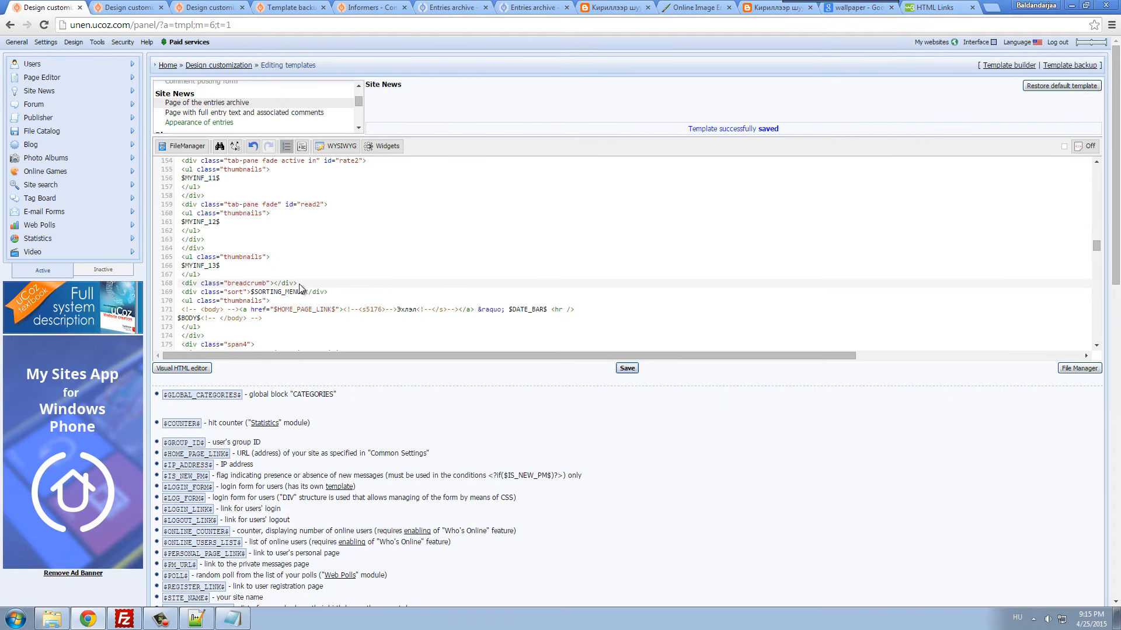
drag(299, 284, 186, 283)
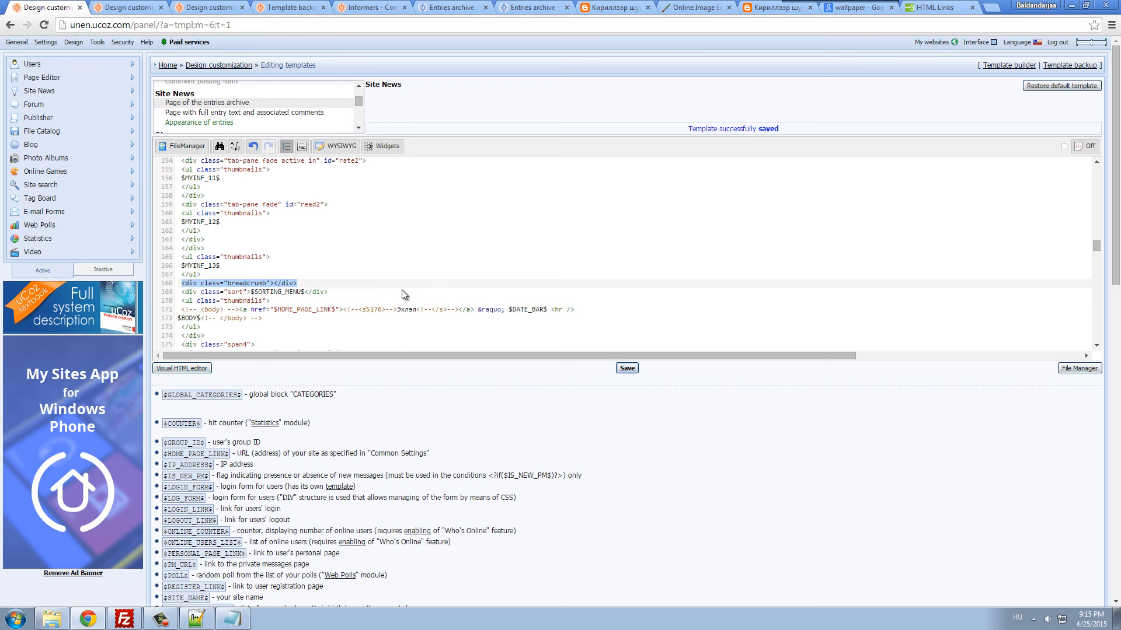
key(BackSpace)
key(BackSpace)
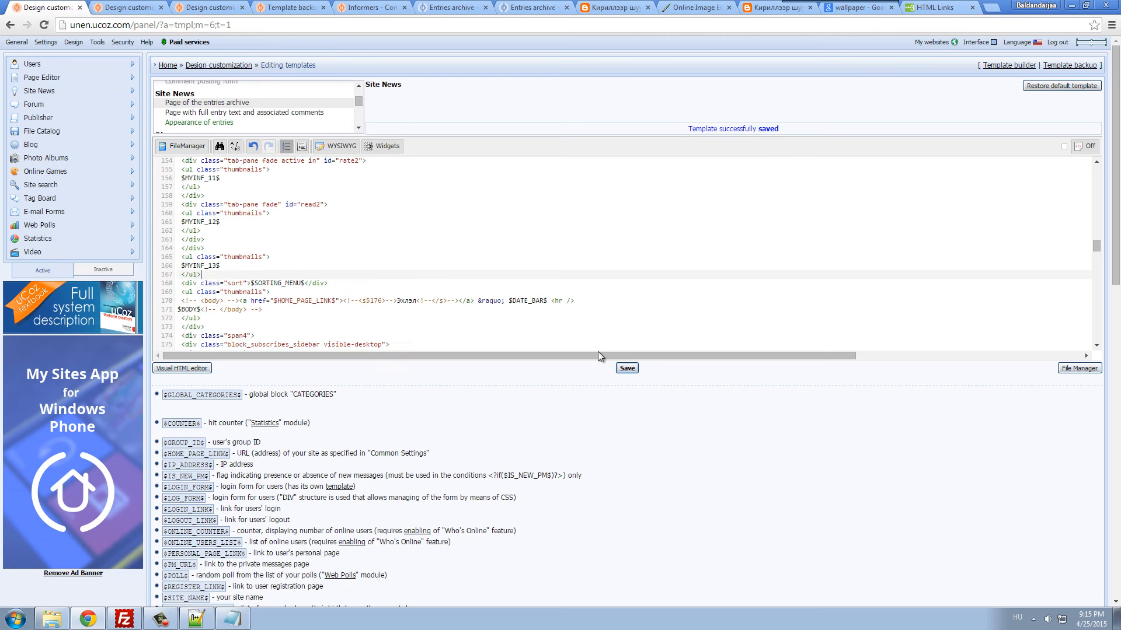
click(627, 368)
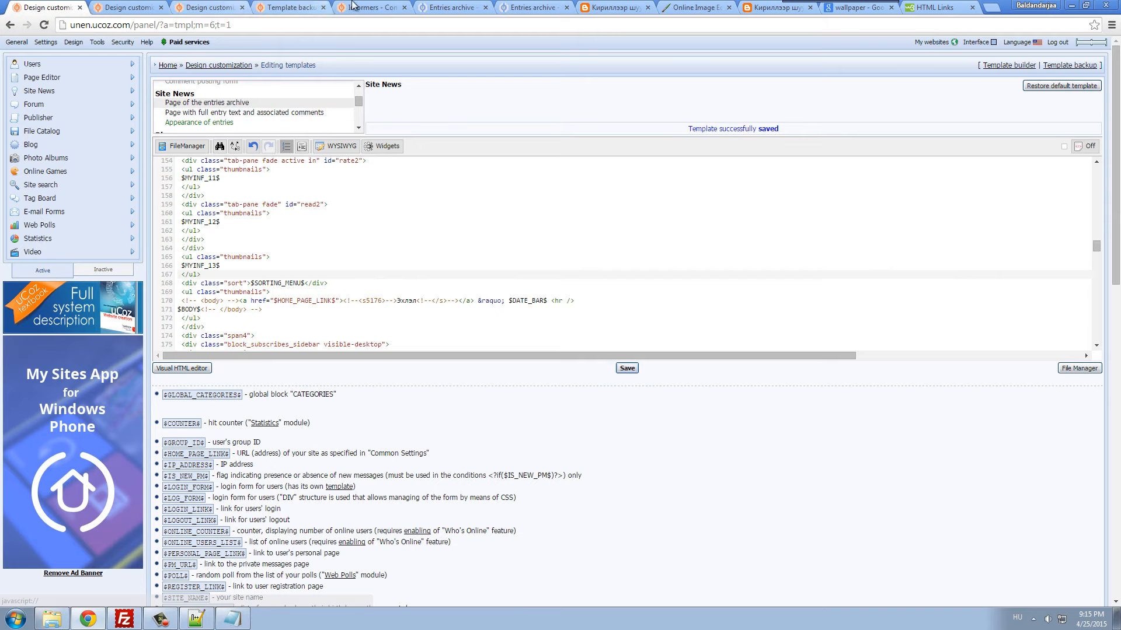
- Reload the live site and review the page from the news list down to the footer and back to the header
click(448, 8)
key(F5)
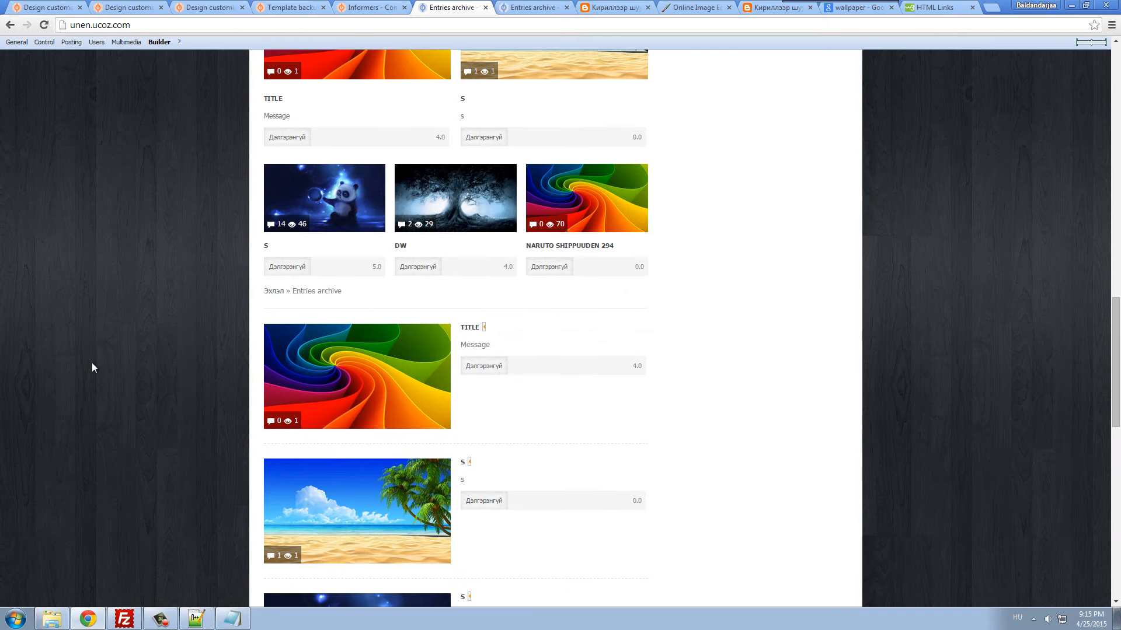
drag(1116, 361, 1115, 531)
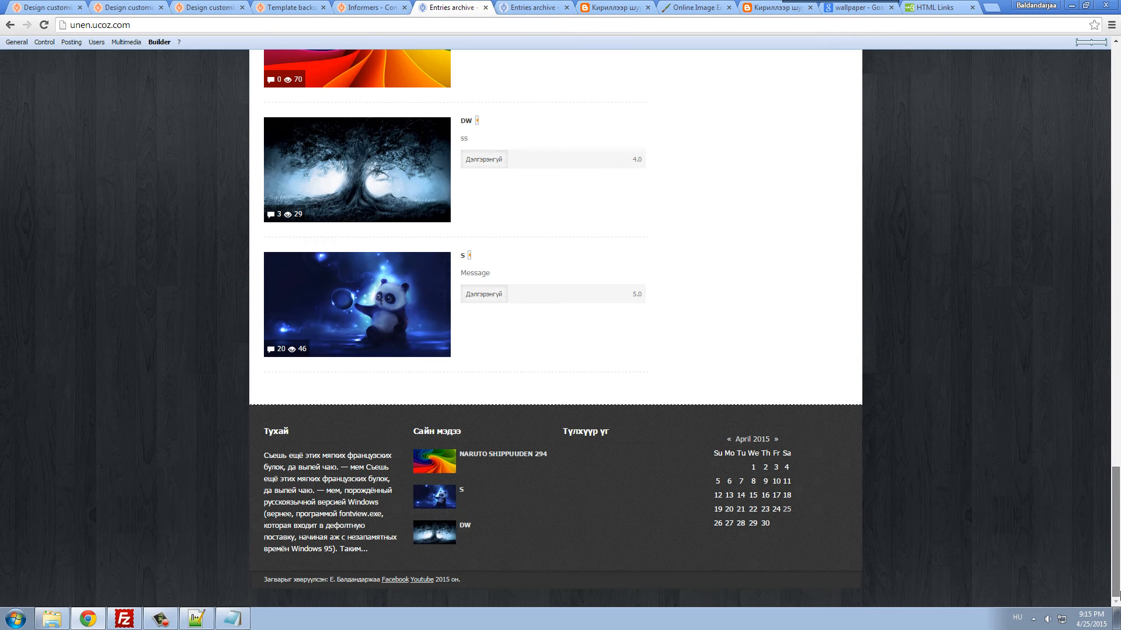
drag(1117, 594, 1014, 213)
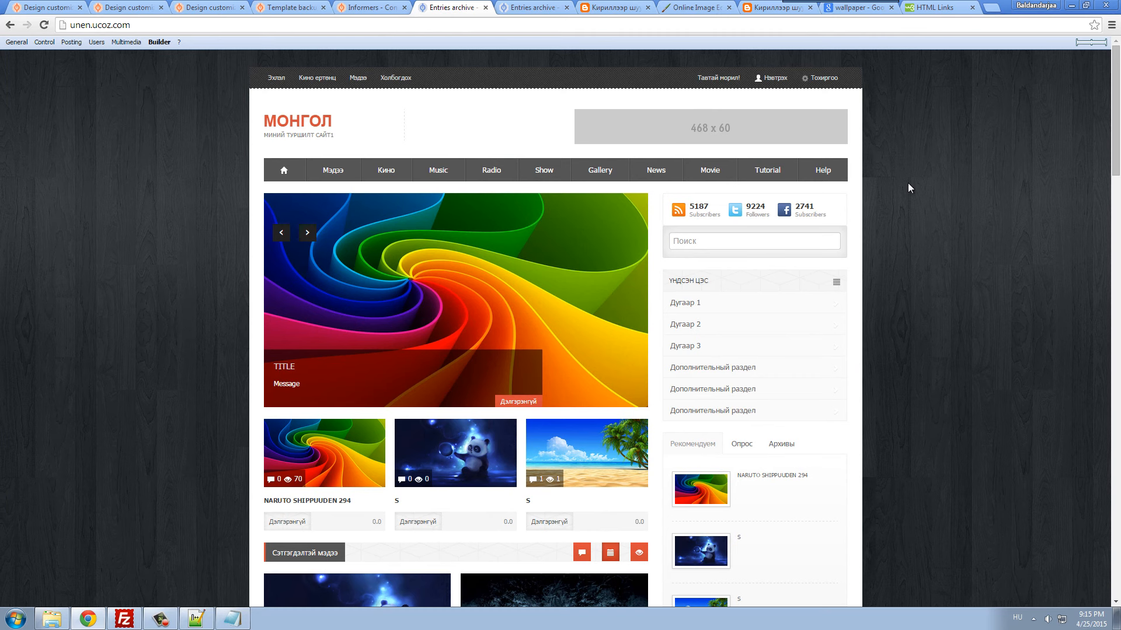
click(120, 7)
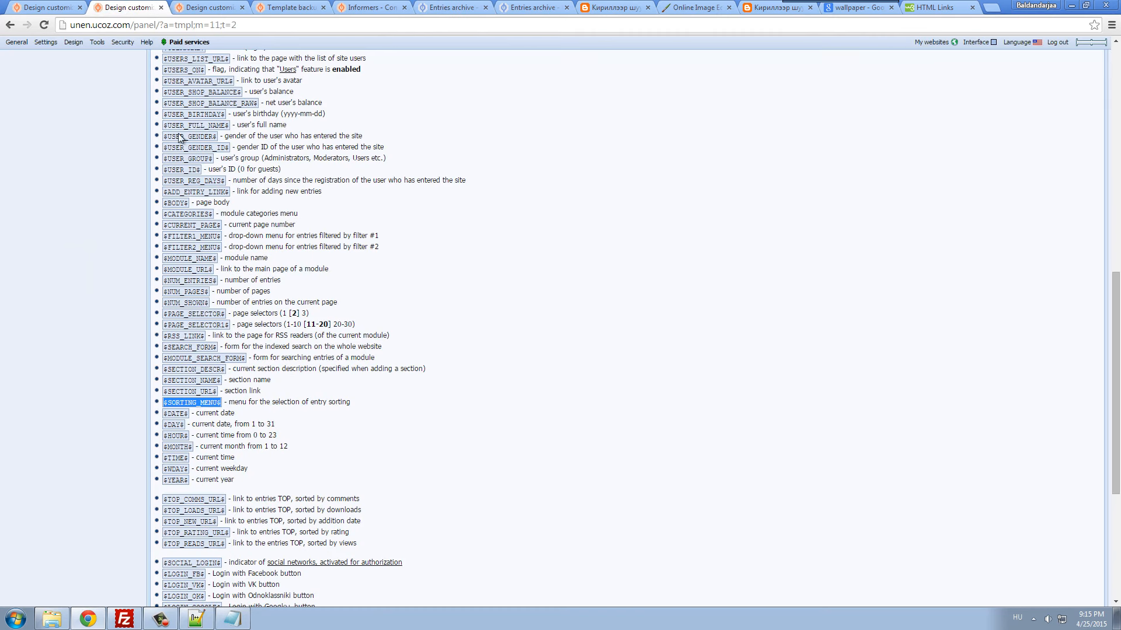
click(47, 7)
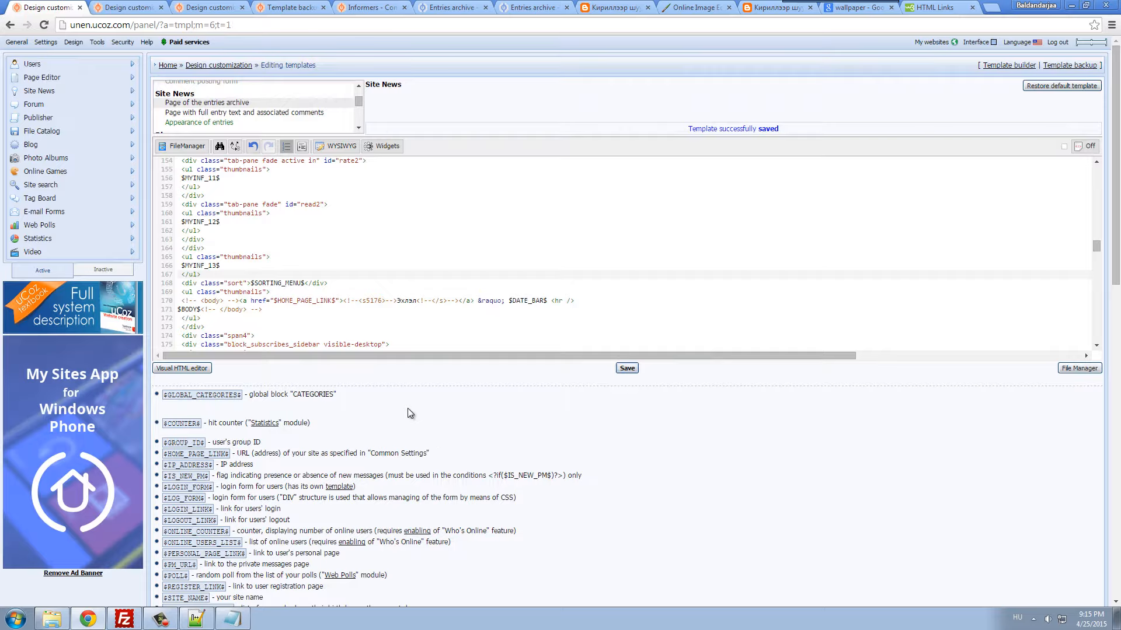